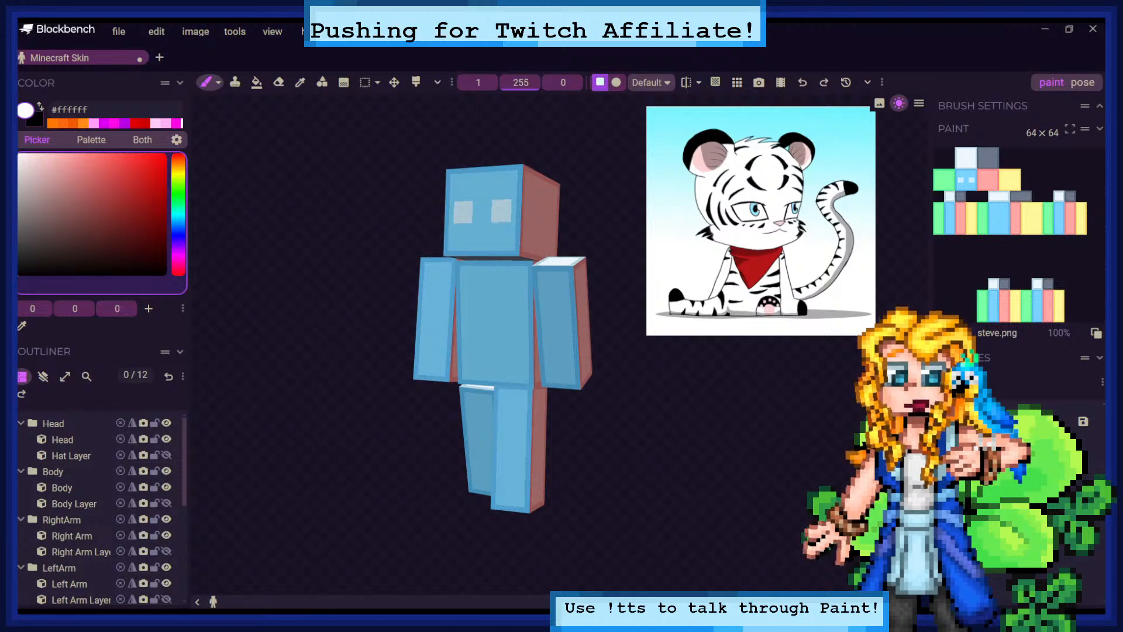
{"action": "left_click_drag", "start_coordinate": [351, 351], "coordinate": [428, 369]}
{"action": "scroll", "coordinate": [428, 368], "scroll_direction": "down", "scroll_amount": 2}
{"action": "right_click_drag", "start_coordinate": [428, 369], "coordinate": [360, 371]}
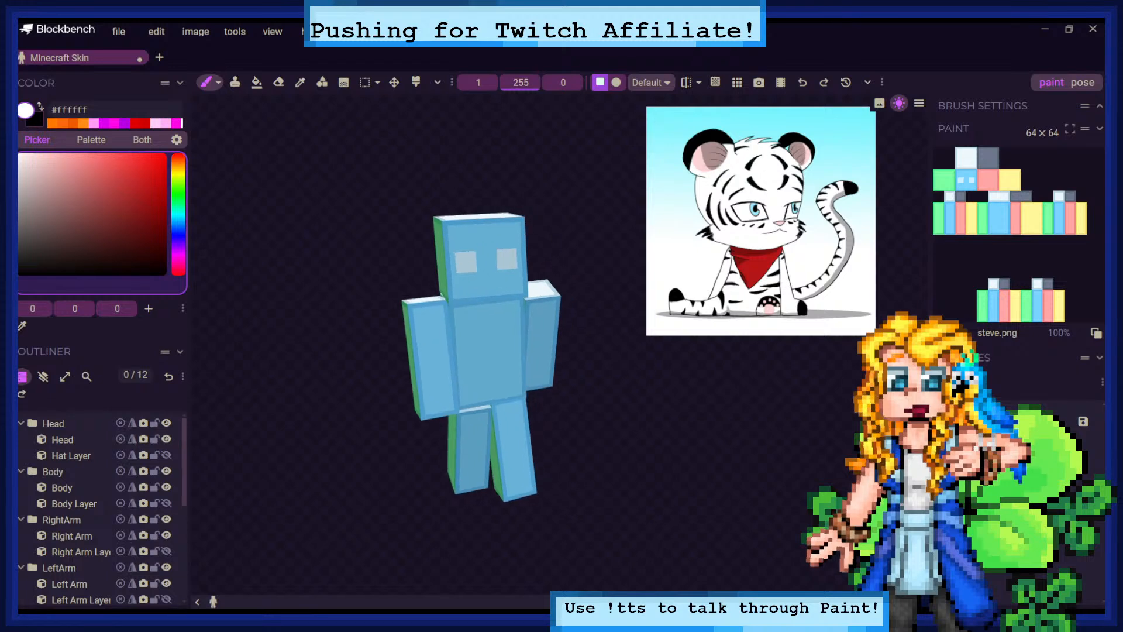
{"action": "left_click_drag", "start_coordinate": [360, 371], "coordinate": [374, 348]}
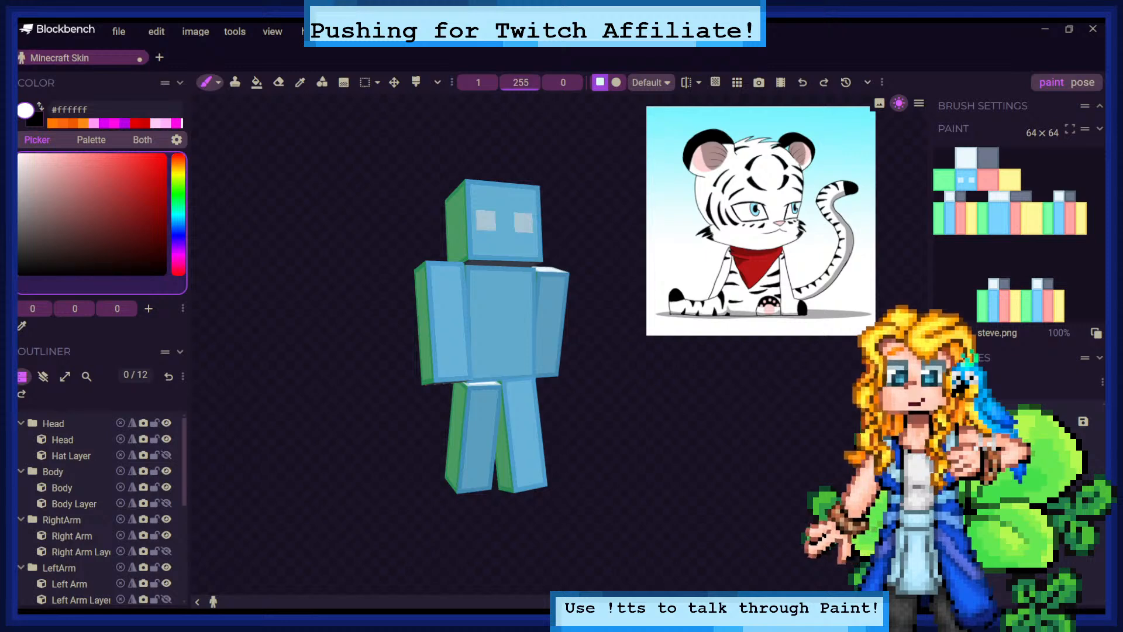
Create a Player - Wide Minecraft skin project in a new tab with Pose enabled, using the existing commission skin texture
{"action": "left_click", "coordinate": [159, 58]}
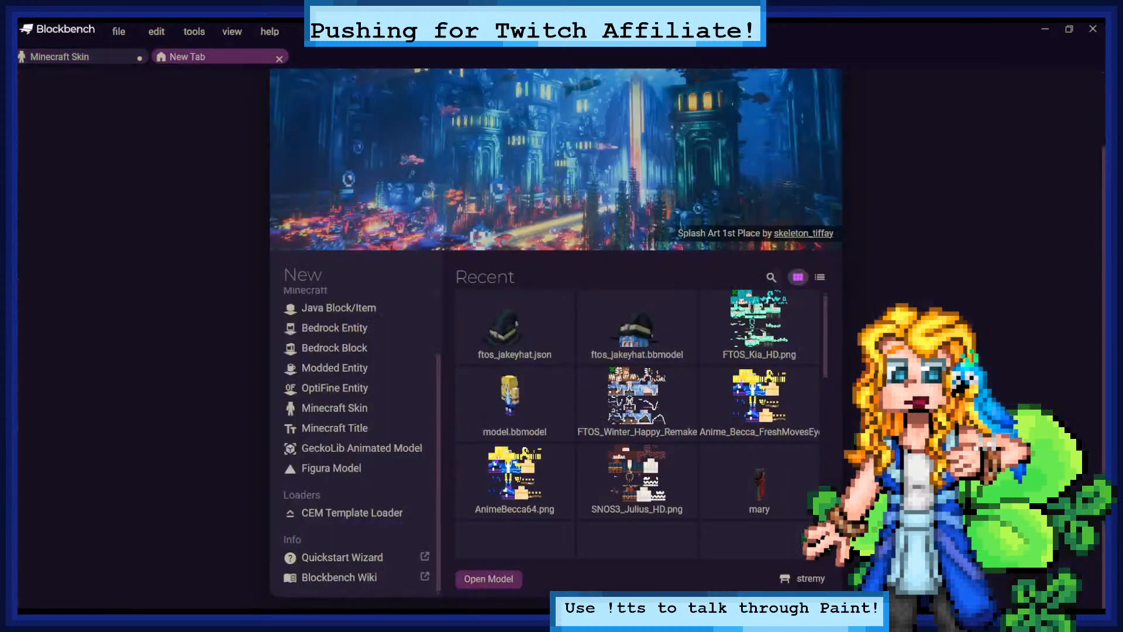
{"action": "left_click", "coordinate": [336, 408]}
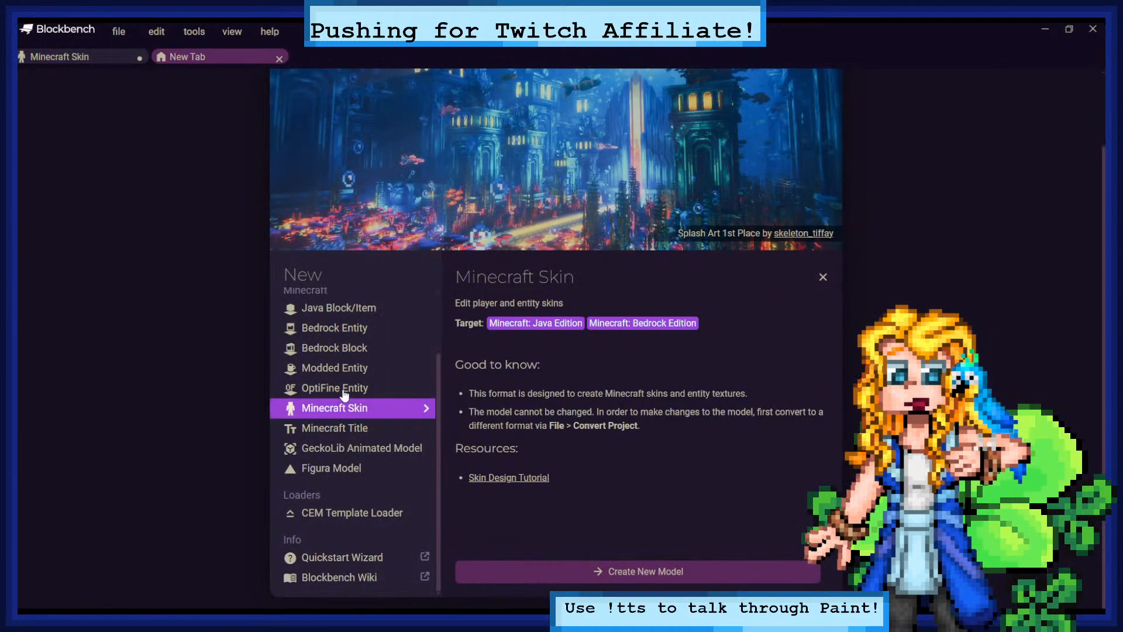
{"action": "left_click", "coordinate": [599, 578]}
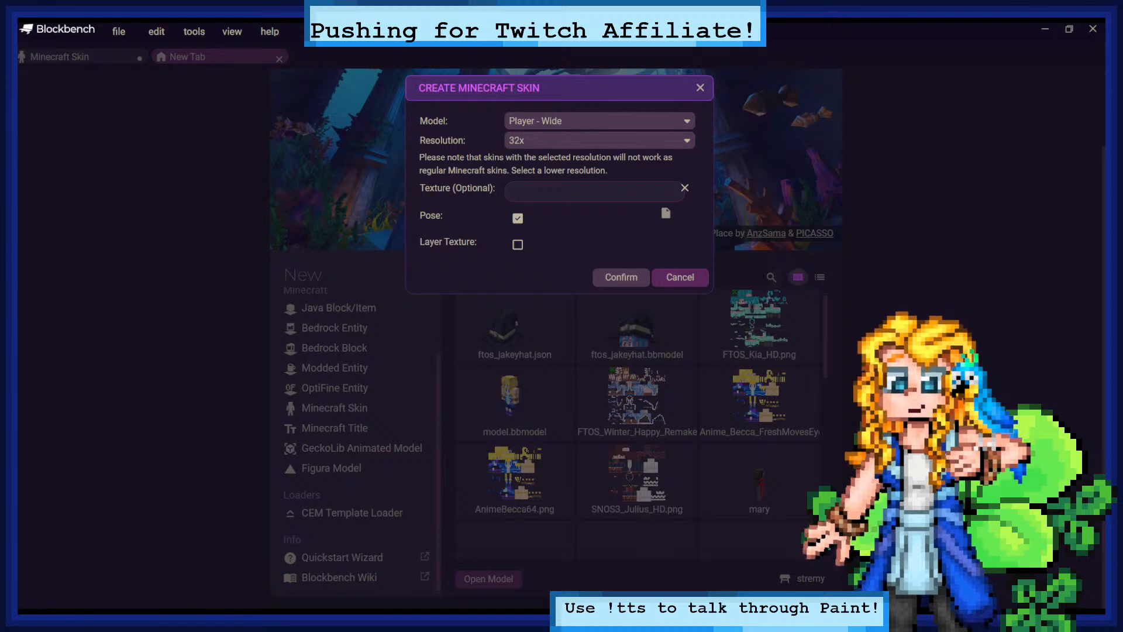
{"action": "key", "text": "Escape"}
{"action": "left_click", "coordinate": [358, 414]}
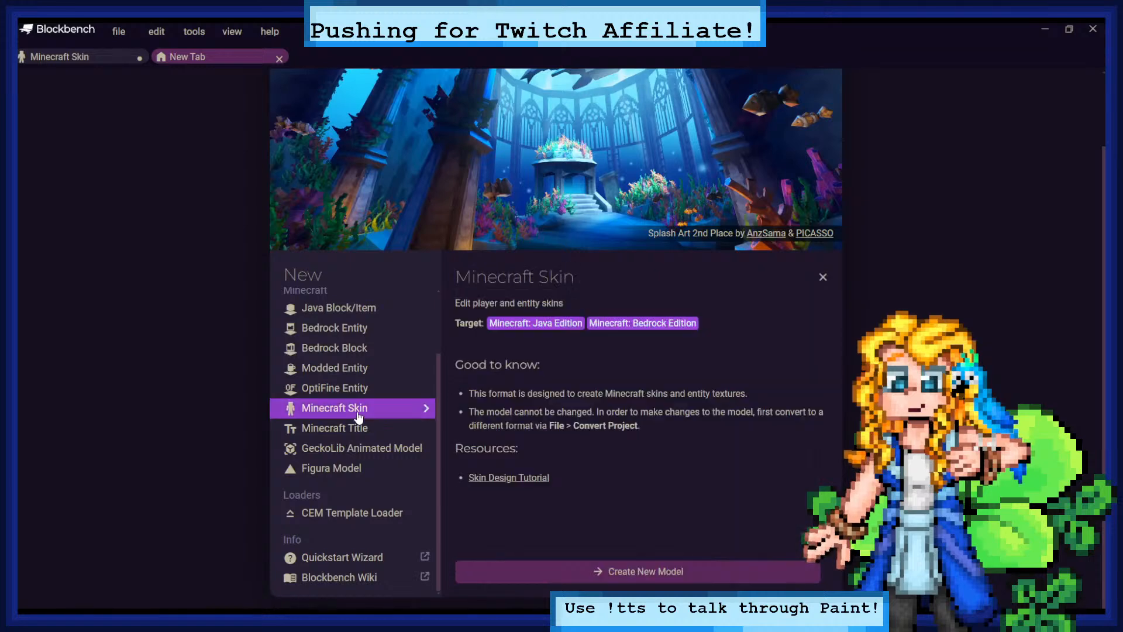
{"action": "left_click", "coordinate": [646, 571]}
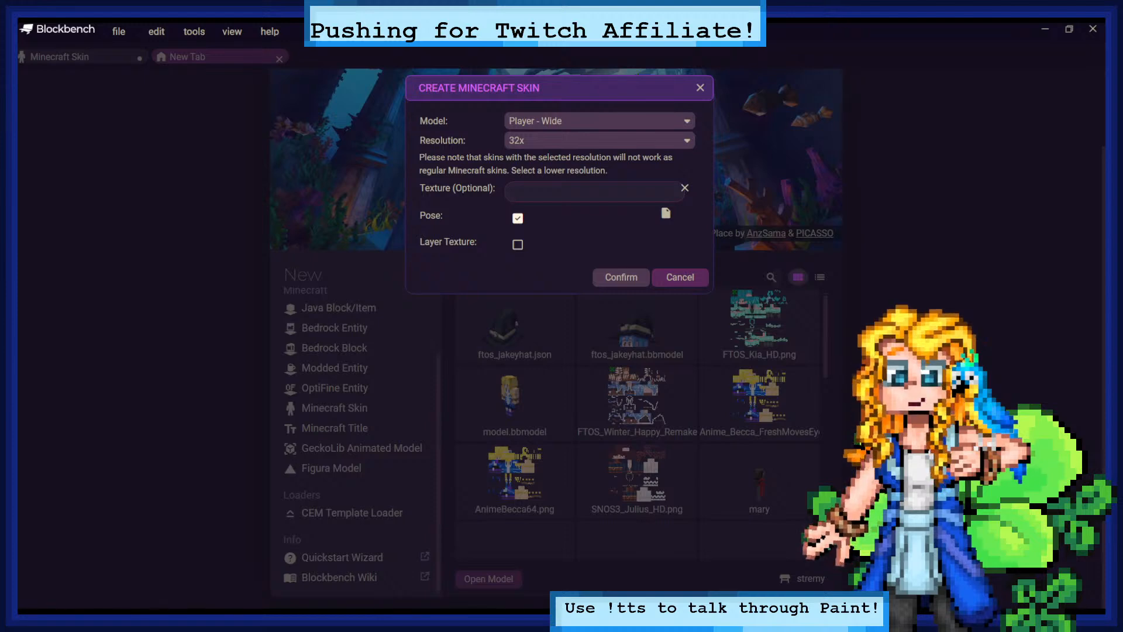
{"action": "left_click", "coordinate": [621, 276]}
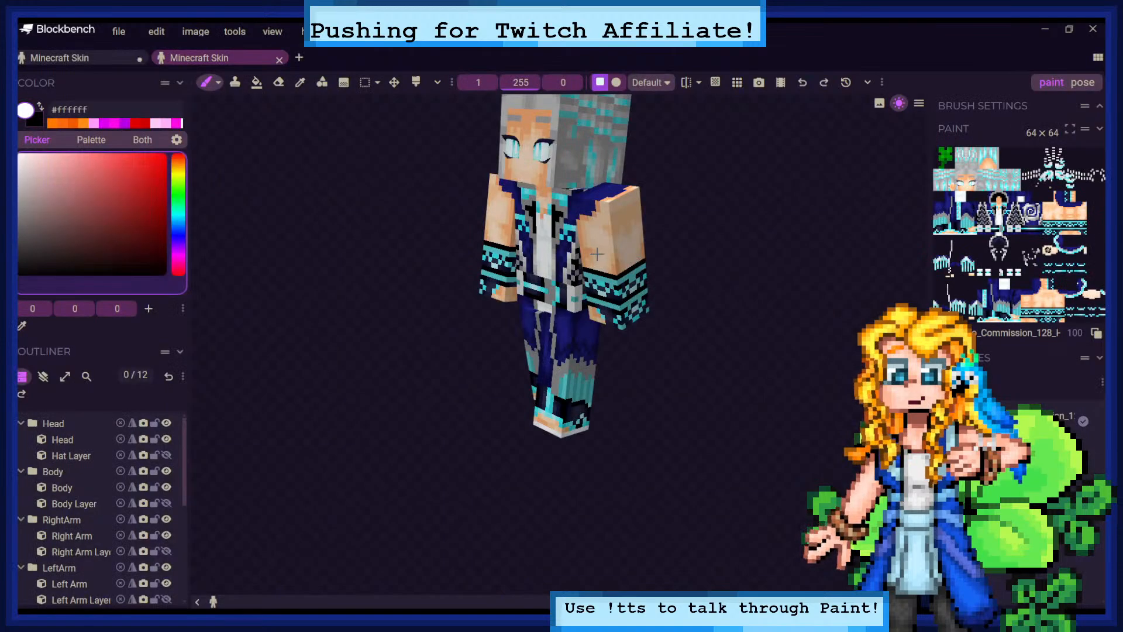
Show the outer layers of the commission skin and frame the whole character at a slight front angle
{"action": "left_click", "coordinate": [43, 376]}
{"action": "scroll", "coordinate": [560, 293], "scroll_direction": "down", "scroll_amount": 1}
{"action": "right_click_drag", "start_coordinate": [560, 292], "coordinate": [531, 343]}
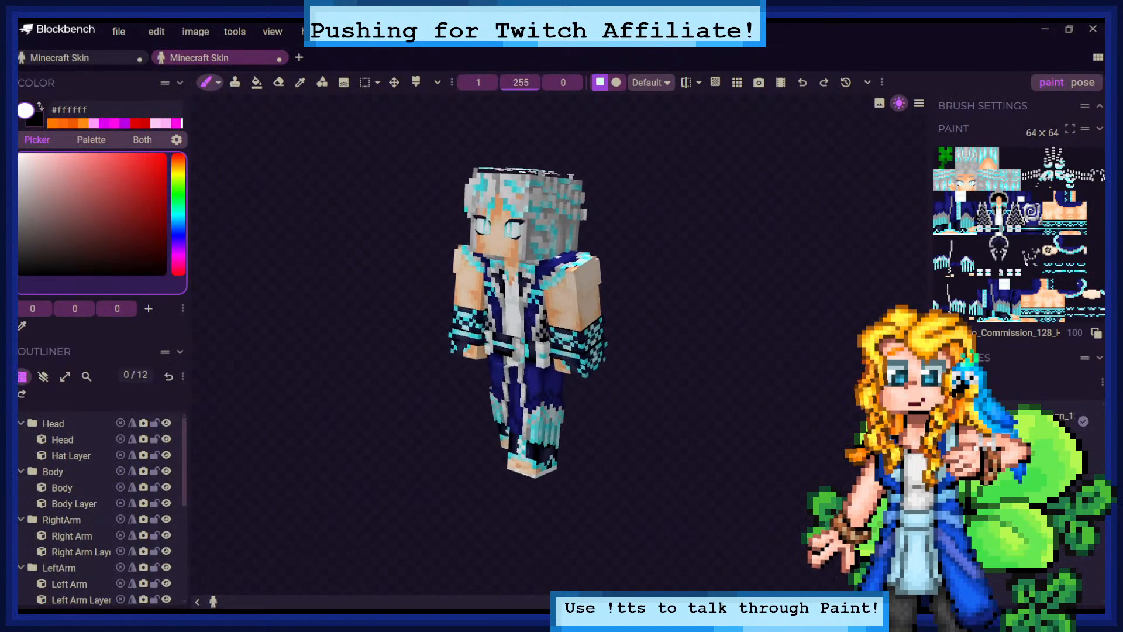
{"action": "left_click_drag", "start_coordinate": [661, 351], "coordinate": [691, 328]}
{"action": "scroll", "coordinate": [560, 328], "scroll_direction": "up", "scroll_amount": 4}
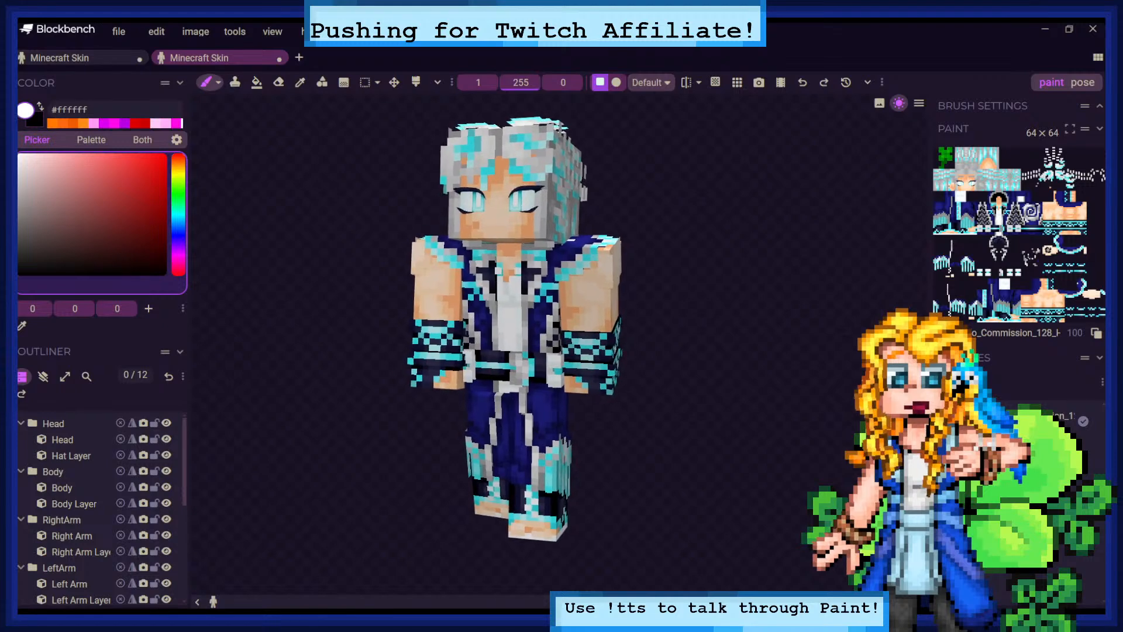
Take a screenshot of the commission skin model and save it as an image file
{"action": "left_click", "coordinate": [437, 82]}
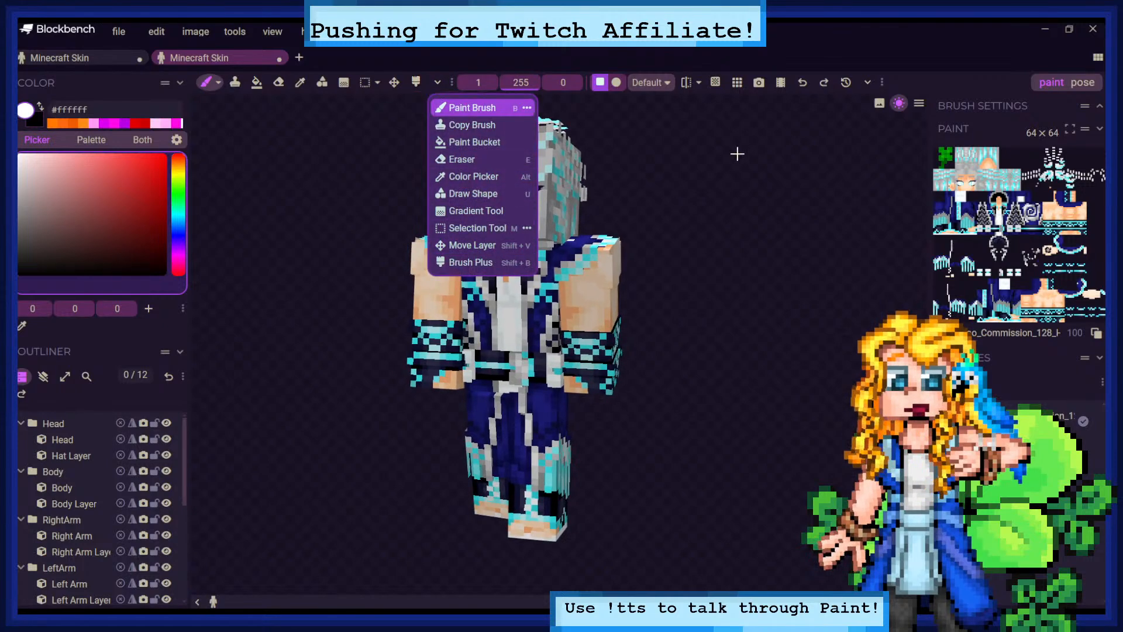
{"action": "left_click", "coordinate": [698, 184]}
{"action": "left_click", "coordinate": [272, 31]}
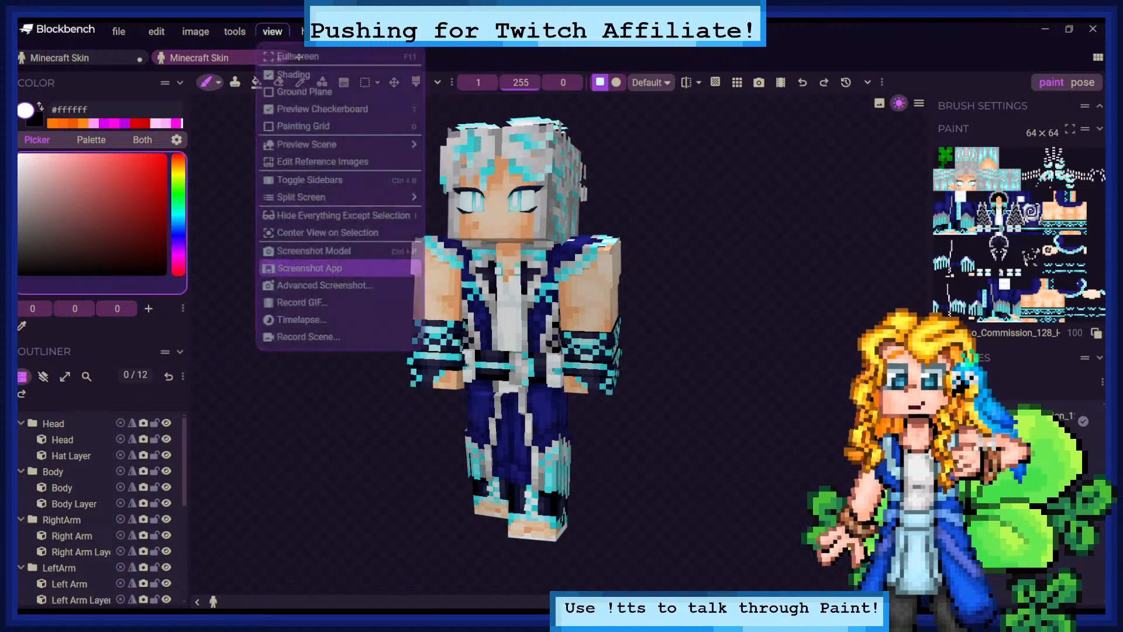
{"action": "left_click", "coordinate": [346, 249]}
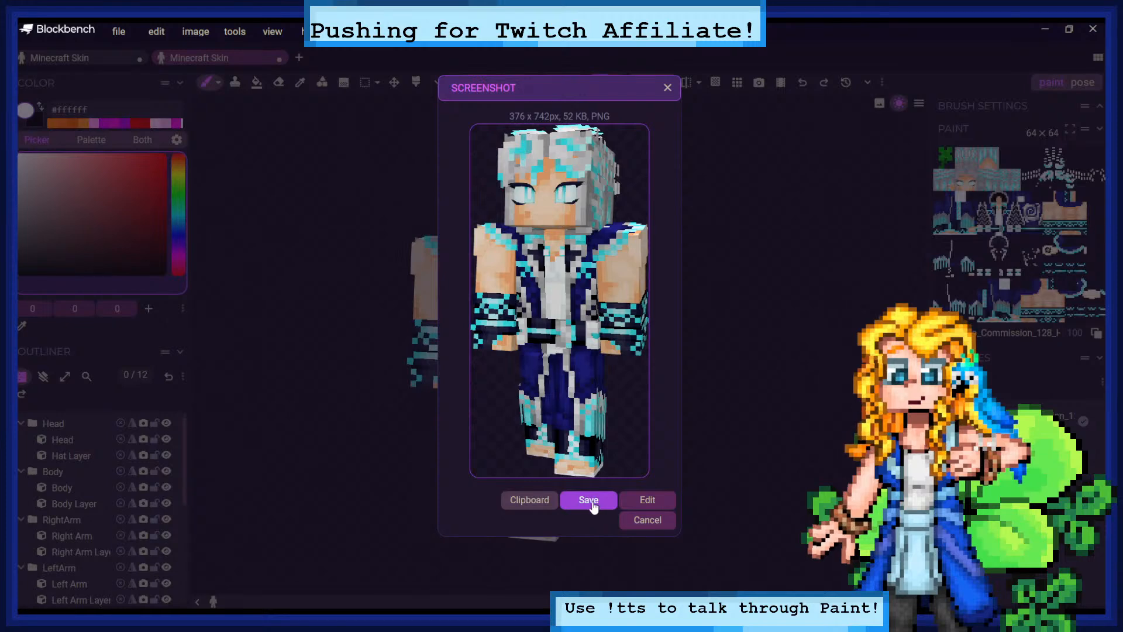
{"action": "left_click", "coordinate": [592, 503]}
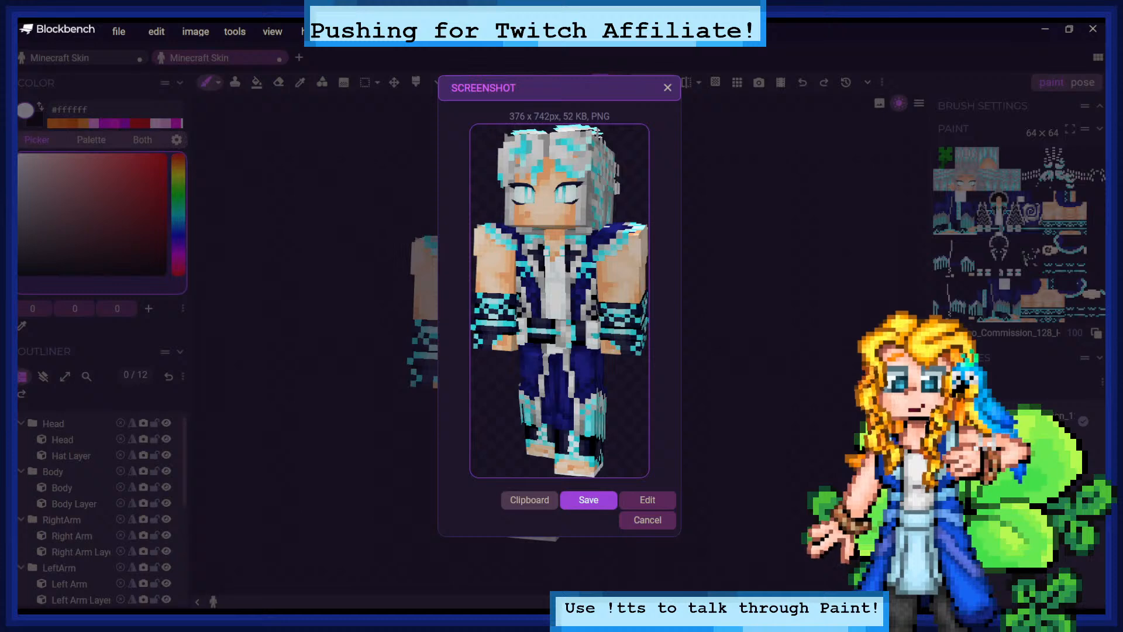
{"action": "left_click", "coordinate": [589, 500]}
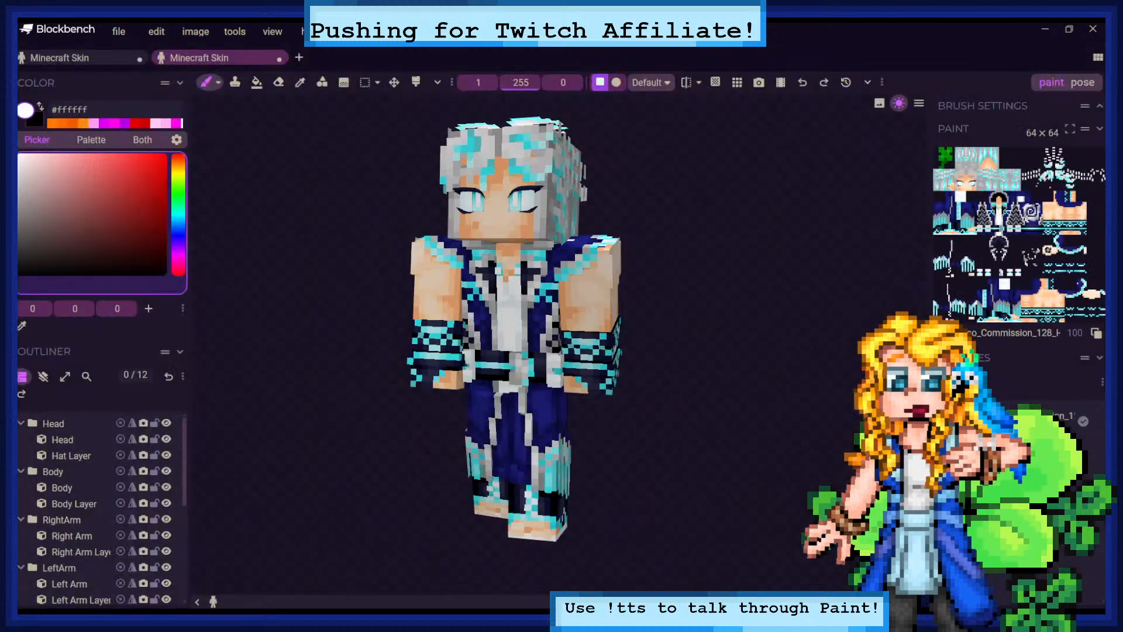
Return to the blue template skin project and start editing its reference images
{"action": "left_click", "coordinate": [82, 58]}
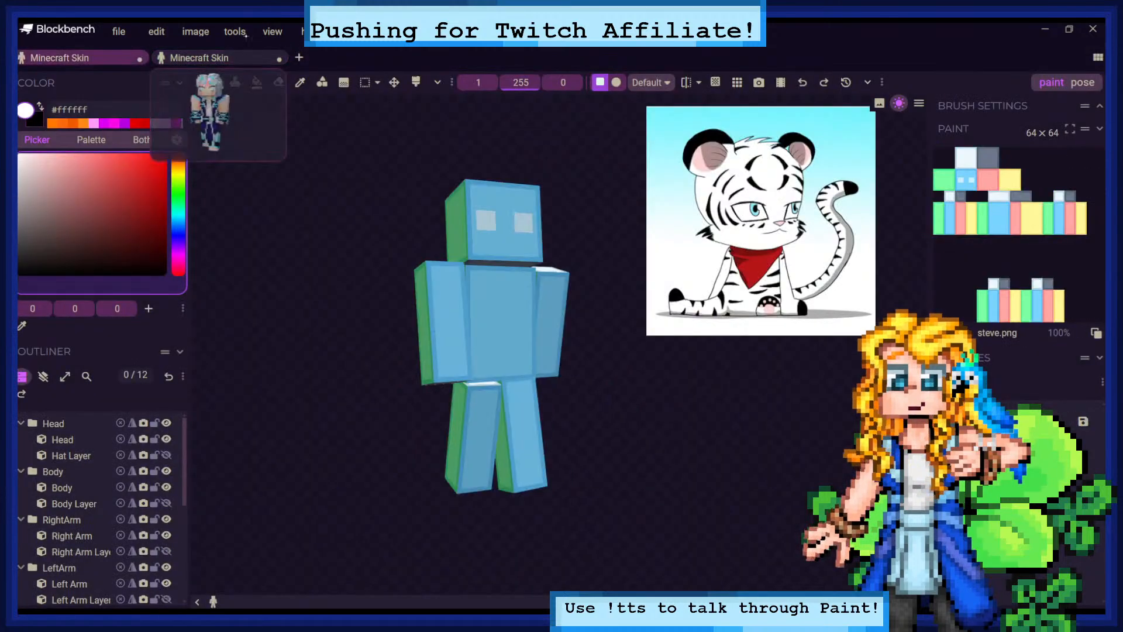
{"action": "left_click", "coordinate": [272, 31]}
{"action": "left_click", "coordinate": [310, 159]}
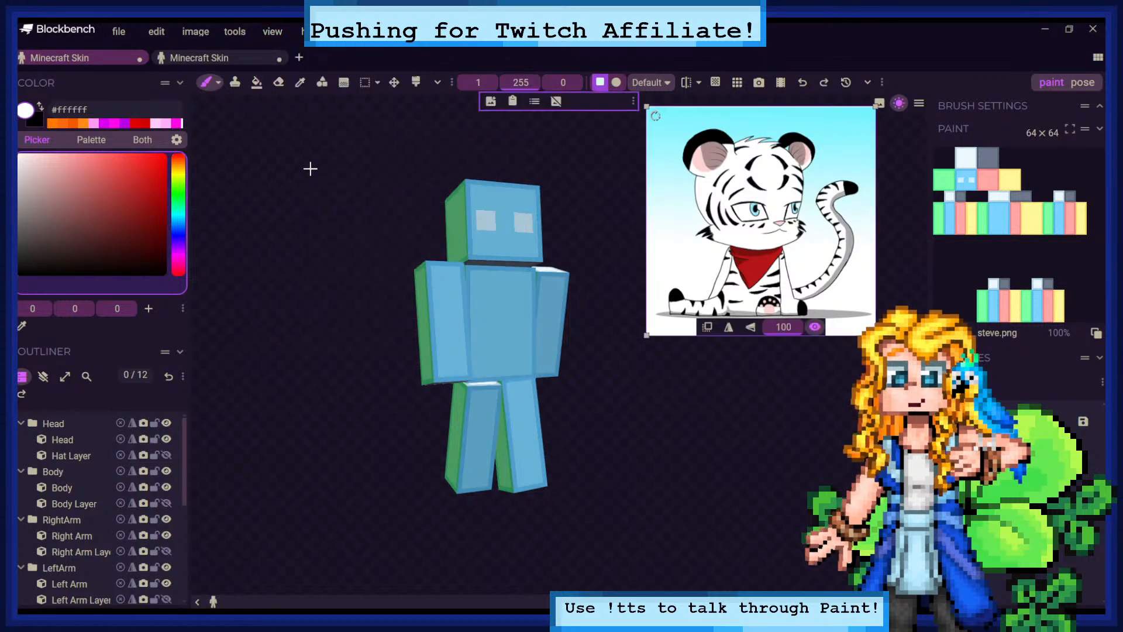
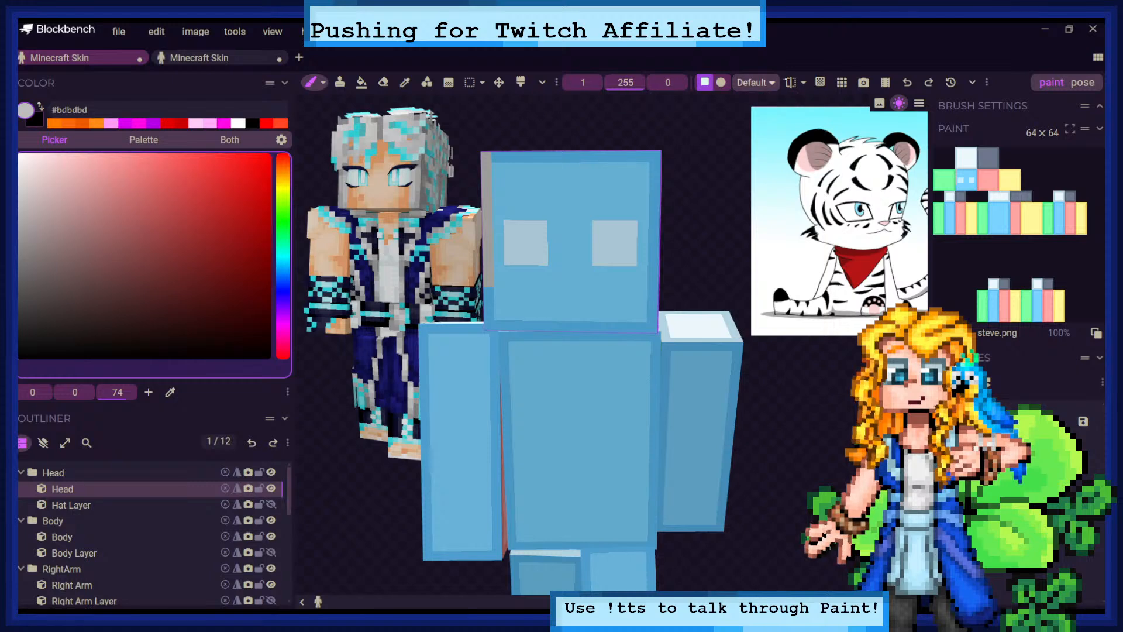
Turn on mirror painting and cover the front face of the head with grey #bdbdbd
{"action": "left_click", "coordinate": [791, 82]}
{"action": "left_click_drag", "start_coordinate": [487, 162], "coordinate": [499, 326]}
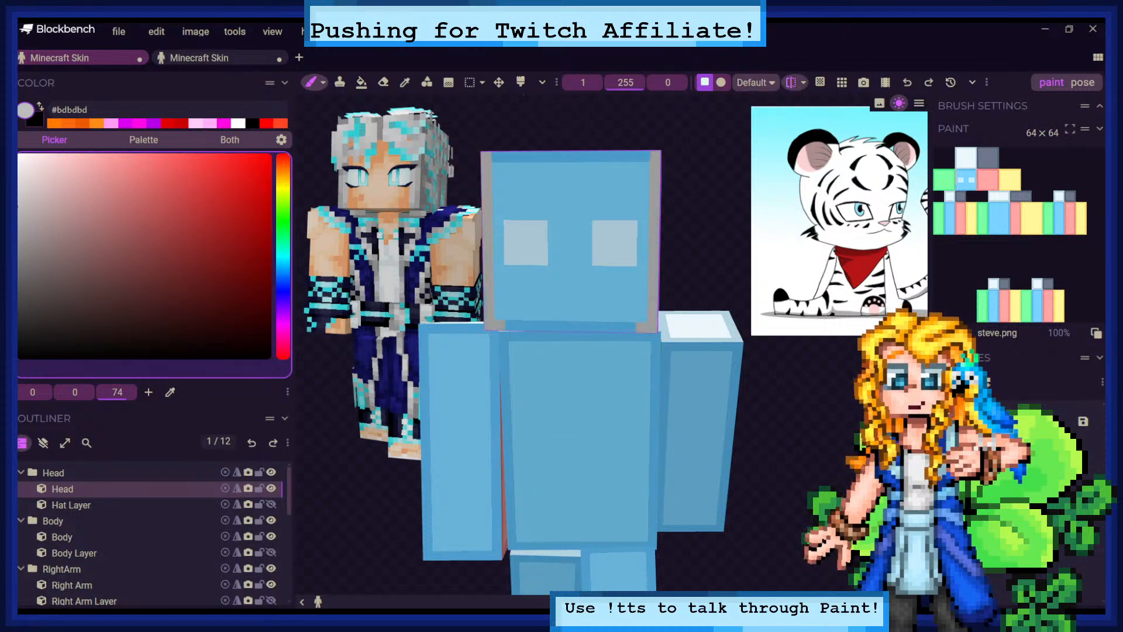
{"action": "mouse_move", "coordinate": [508, 155]}
{"action": "left_mouse_down"}
{"action": "mouse_move", "coordinate": [508, 322]}
{"action": "mouse_move", "coordinate": [520, 199]}
{"action": "mouse_move", "coordinate": [531, 313]}
{"action": "mouse_move", "coordinate": [553, 228]}
{"action": "mouse_move", "coordinate": [553, 157]}
{"action": "mouse_move", "coordinate": [542, 226]}
{"action": "mouse_move", "coordinate": [564, 257]}
{"action": "mouse_move", "coordinate": [553, 326]}
{"action": "mouse_move", "coordinate": [564, 203]}
{"action": "mouse_move", "coordinate": [554, 248]}
{"action": "mouse_move", "coordinate": [565, 326]}
{"action": "left_mouse_up"}
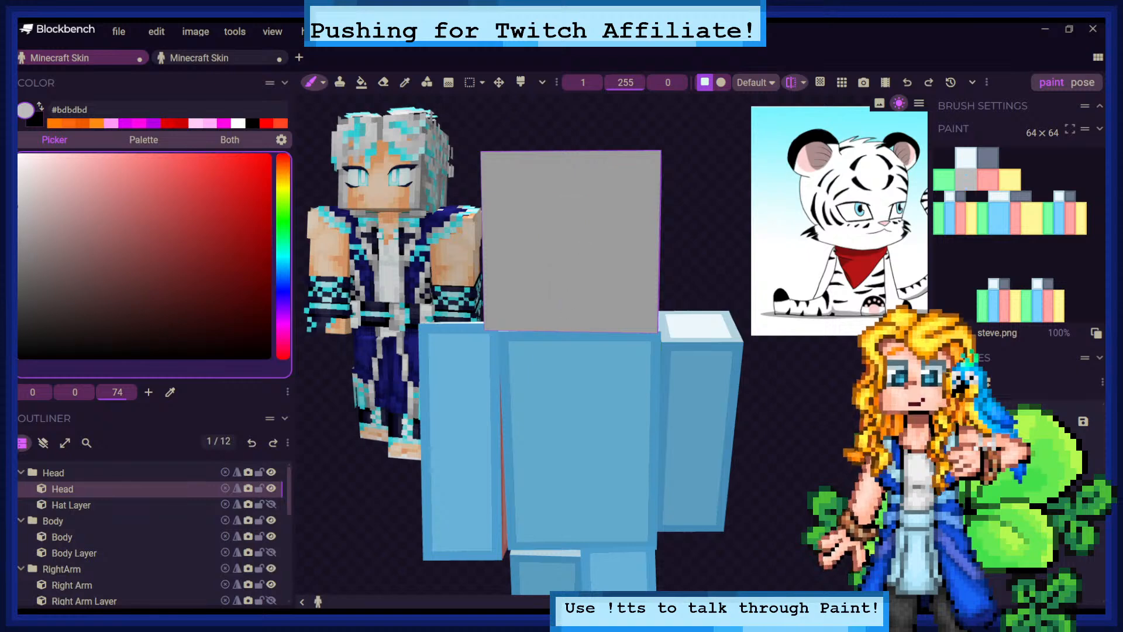
Paint the front faces of both arms grey #bdbdbd using mirrored brush strokes
{"action": "right_click_drag", "start_coordinate": [564, 326], "coordinate": [555, 277]}
{"action": "scroll", "coordinate": [555, 276], "scroll_direction": "down", "scroll_amount": 6}
{"action": "scroll", "coordinate": [555, 276], "scroll_direction": "up", "scroll_amount": 3}
{"action": "scroll", "coordinate": [556, 380], "scroll_direction": "up", "scroll_amount": 1}
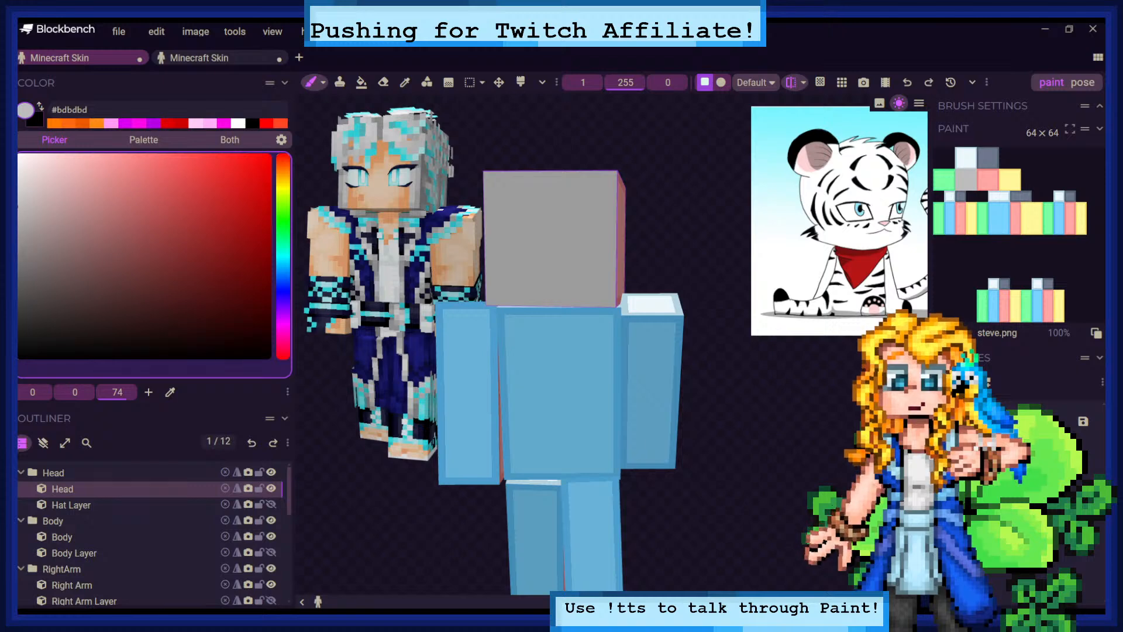
{"action": "mouse_move", "coordinate": [443, 343]}
{"action": "left_mouse_down"}
{"action": "mouse_move", "coordinate": [447, 485]}
{"action": "mouse_move", "coordinate": [465, 307]}
{"action": "mouse_move", "coordinate": [464, 446]}
{"action": "mouse_move", "coordinate": [487, 308]}
{"action": "mouse_move", "coordinate": [495, 483]}
{"action": "left_mouse_up"}
{"action": "left_click", "coordinate": [450, 305]}
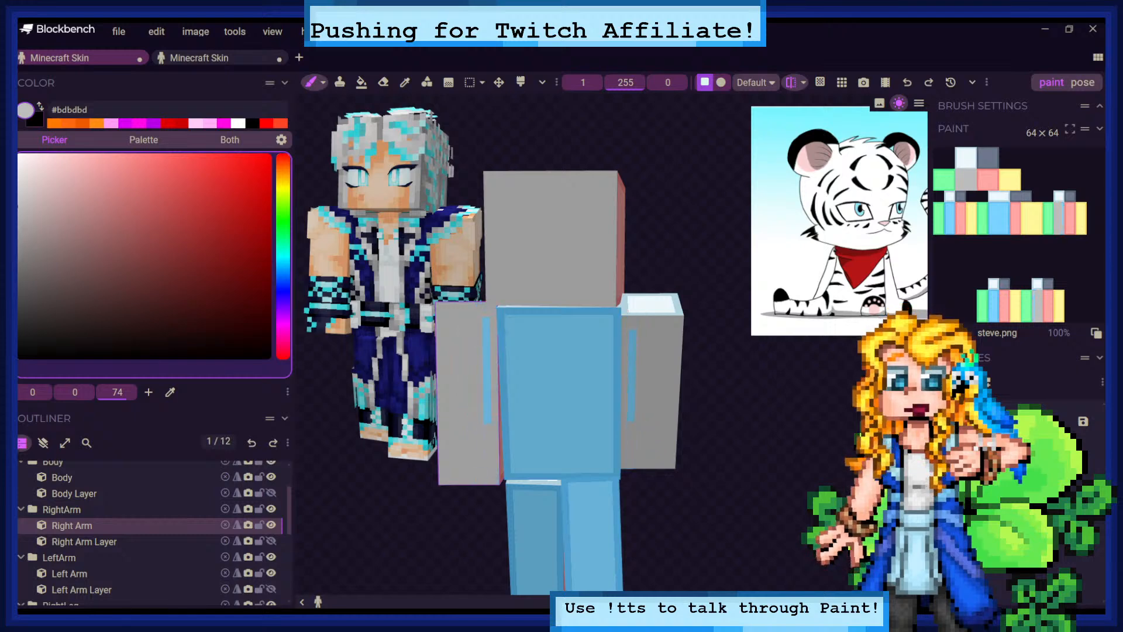
Paint the front face of the body grey #bdbdbd from the sides to the centre
{"action": "left_click_drag", "start_coordinate": [716, 323], "coordinate": [721, 308]}
{"action": "mouse_move", "coordinate": [622, 298]}
{"action": "left_mouse_down"}
{"action": "mouse_move", "coordinate": [613, 465]}
{"action": "mouse_move", "coordinate": [621, 291]}
{"action": "mouse_move", "coordinate": [606, 304]}
{"action": "mouse_move", "coordinate": [606, 465]}
{"action": "mouse_move", "coordinate": [591, 310]}
{"action": "left_mouse_up"}
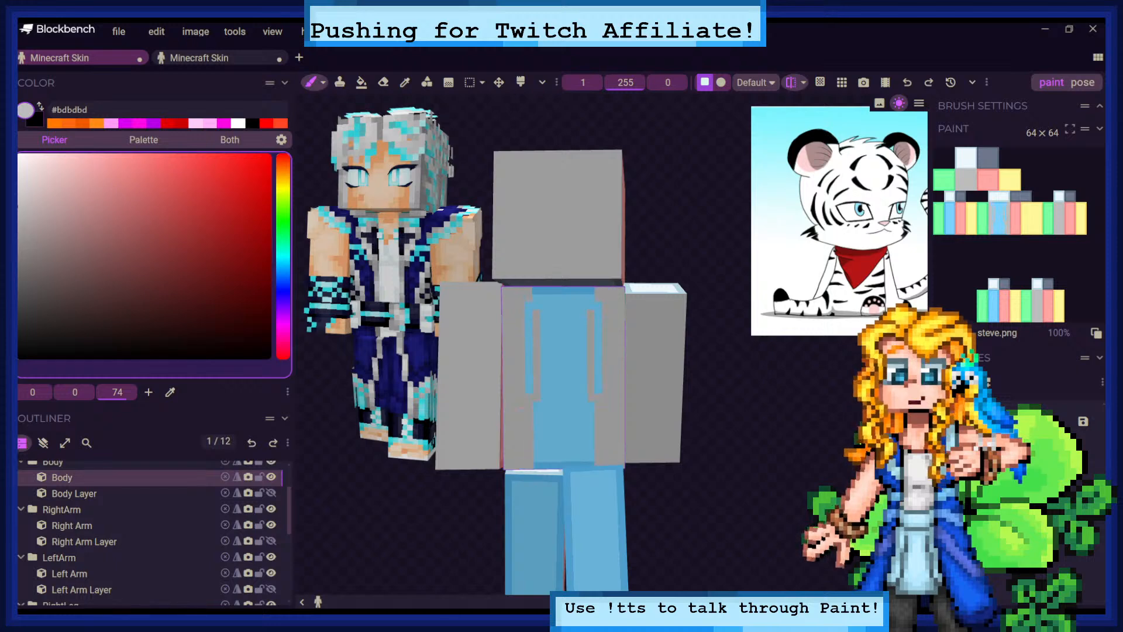
{"action": "left_click_drag", "start_coordinate": [591, 411], "coordinate": [591, 461]}
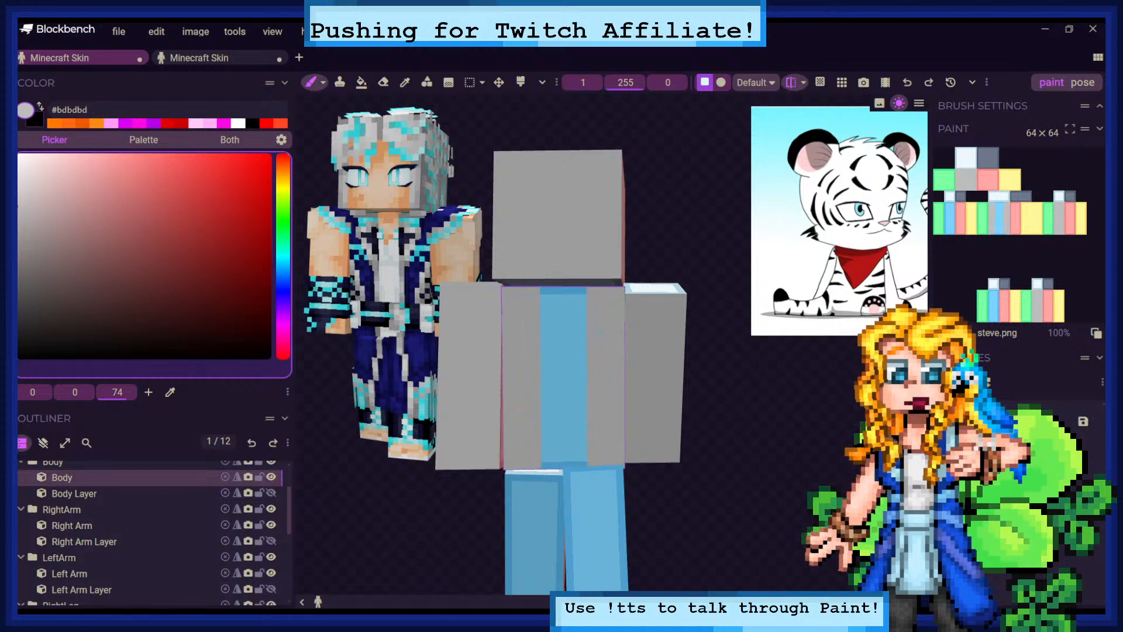
{"action": "mouse_move", "coordinate": [583, 383]}
{"action": "left_mouse_down"}
{"action": "mouse_move", "coordinate": [576, 290]}
{"action": "mouse_move", "coordinate": [568, 465]}
{"action": "mouse_move", "coordinate": [568, 289]}
{"action": "left_mouse_up"}
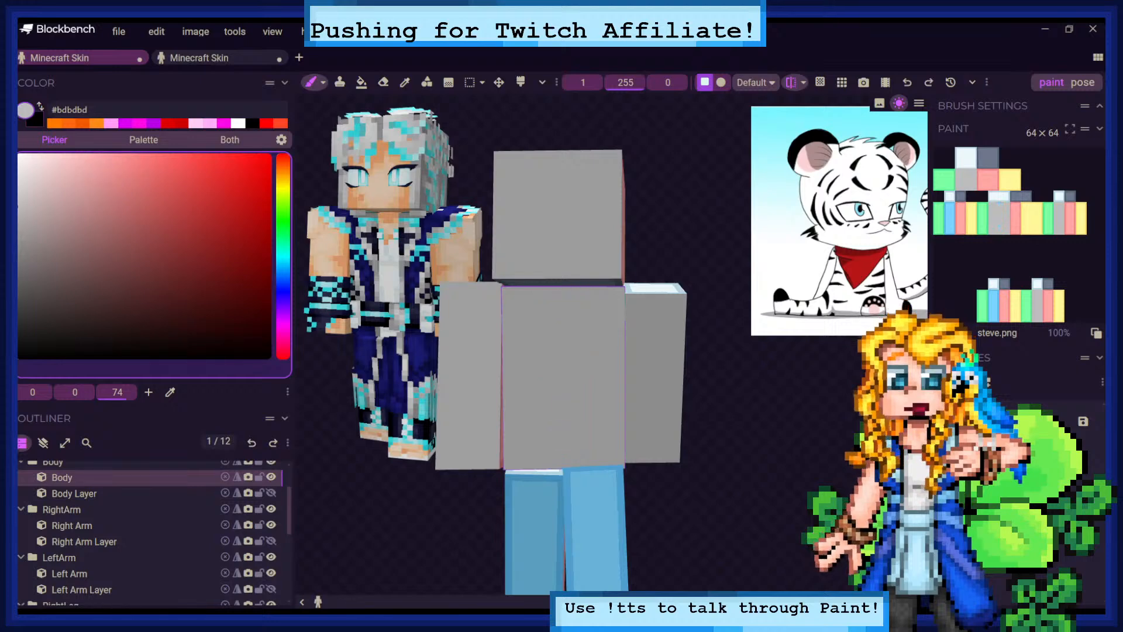
Paint the front faces of both legs grey #bdbdbd using mirrored brush strokes
{"action": "scroll", "coordinate": [587, 246], "scroll_direction": "down", "scroll_amount": 3}
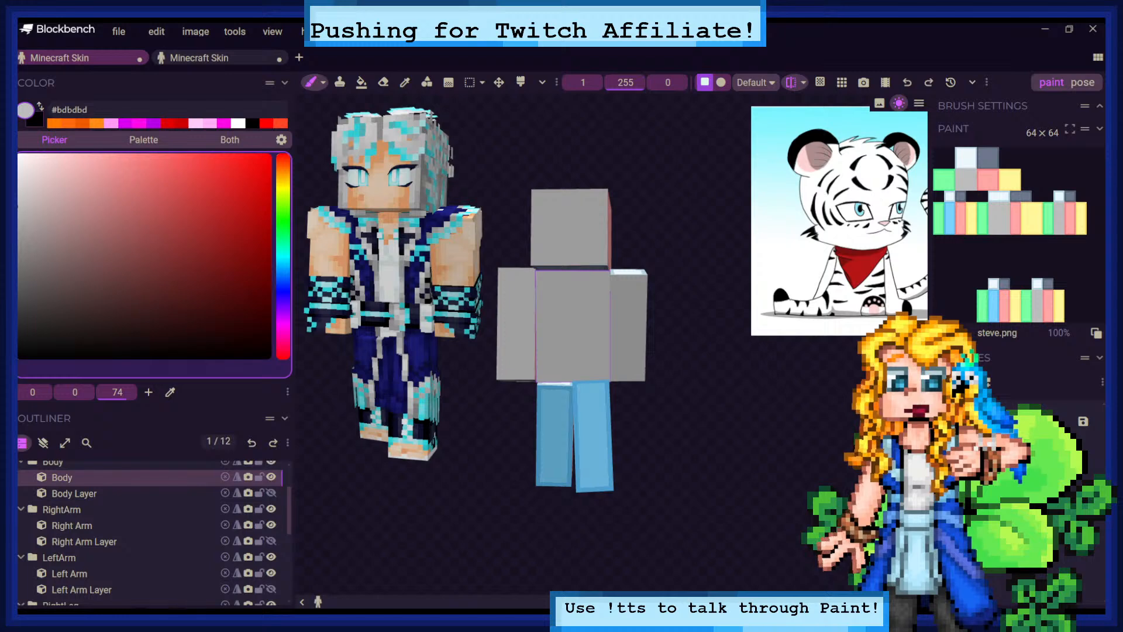
{"action": "scroll", "coordinate": [573, 293], "scroll_direction": "up", "scroll_amount": 4}
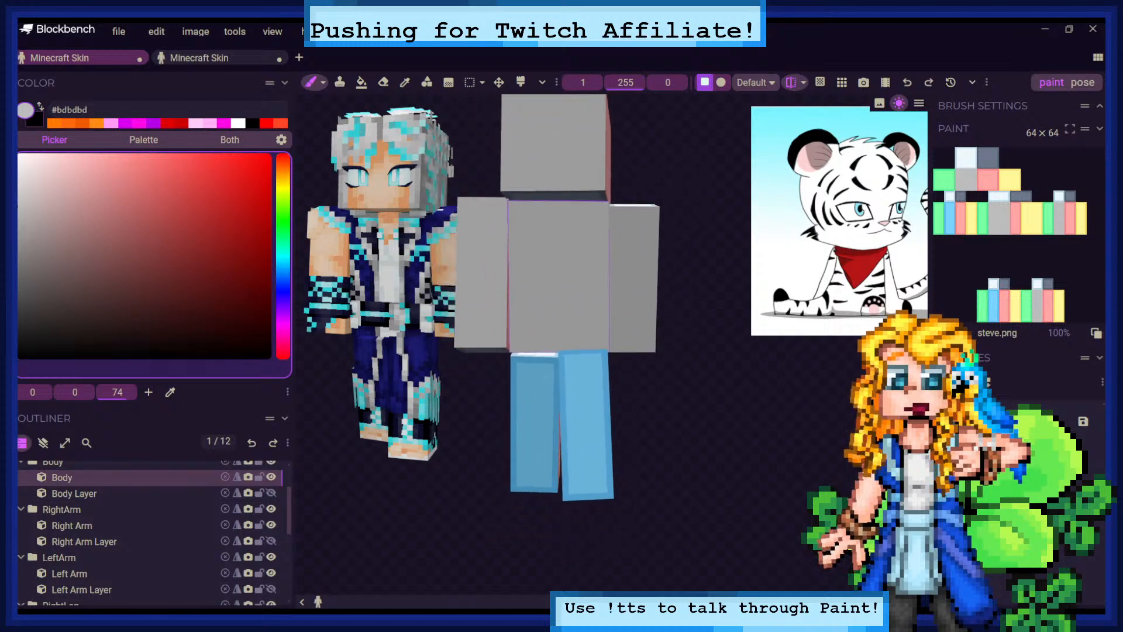
{"action": "scroll", "coordinate": [566, 447], "scroll_direction": "up", "scroll_amount": 3}
{"action": "mouse_move", "coordinate": [560, 323]}
{"action": "left_mouse_down"}
{"action": "mouse_move", "coordinate": [565, 514]}
{"action": "mouse_move", "coordinate": [575, 333]}
{"action": "left_mouse_up"}
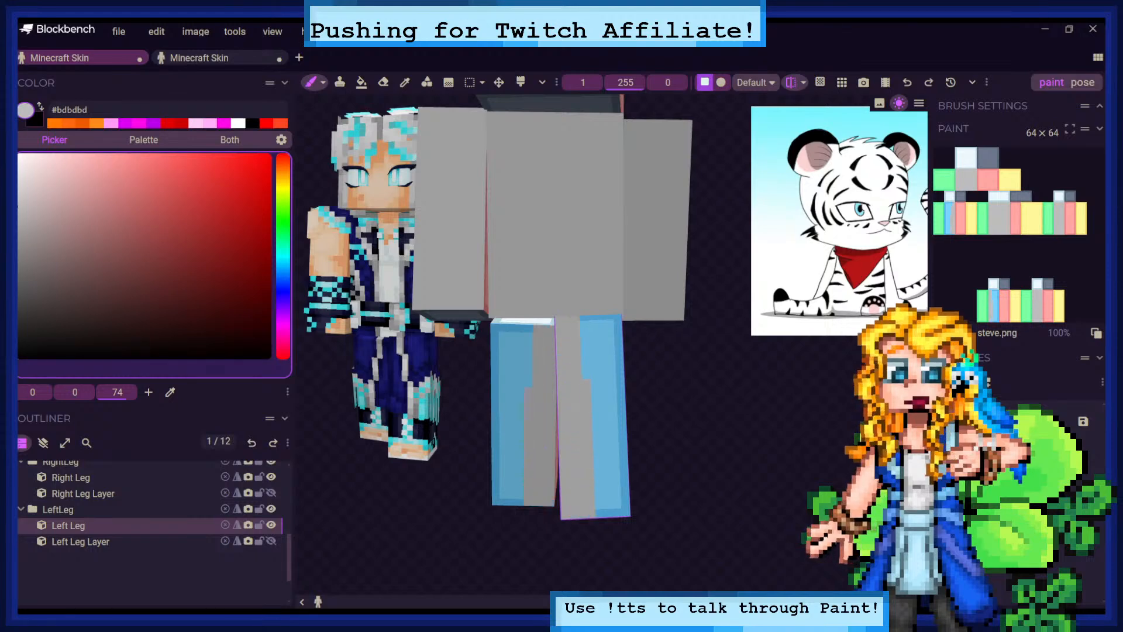
{"action": "mouse_move", "coordinate": [585, 383]}
{"action": "left_mouse_down"}
{"action": "mouse_move", "coordinate": [602, 328]}
{"action": "mouse_move", "coordinate": [608, 513]}
{"action": "left_mouse_up"}
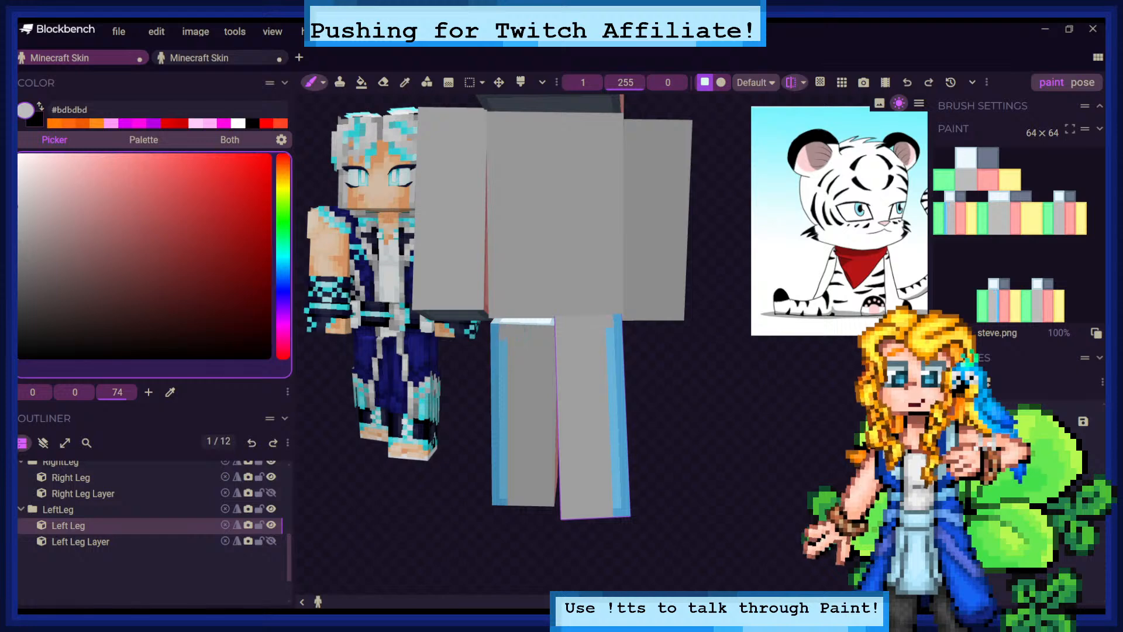
{"action": "left_click_drag", "start_coordinate": [618, 320], "coordinate": [621, 514]}
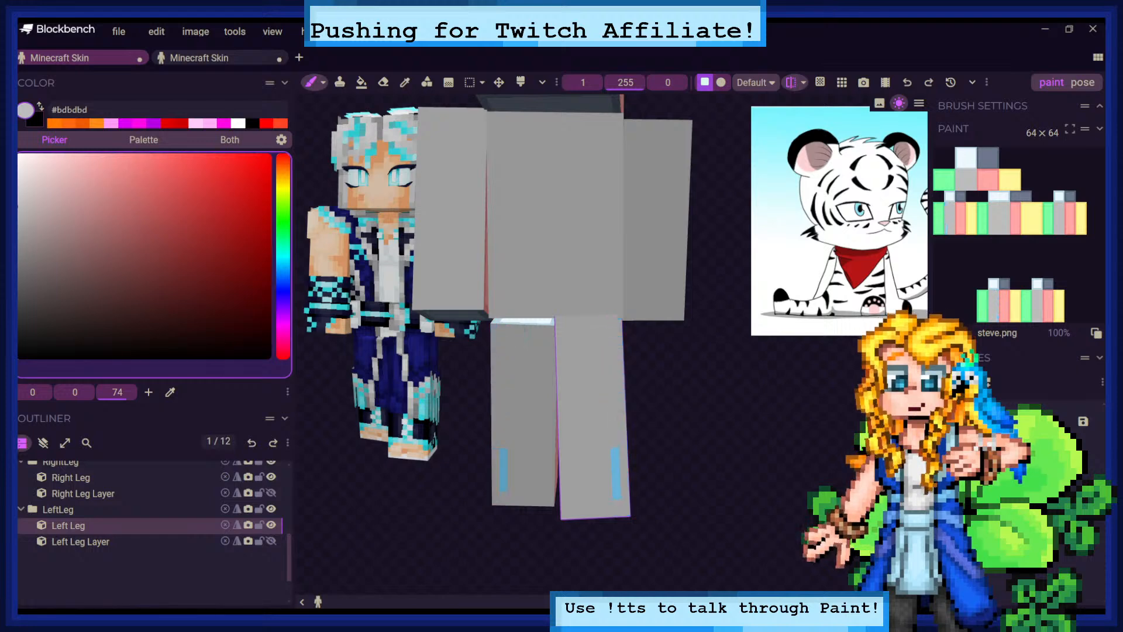
{"action": "left_click_drag", "start_coordinate": [762, 349], "coordinate": [762, 392]}
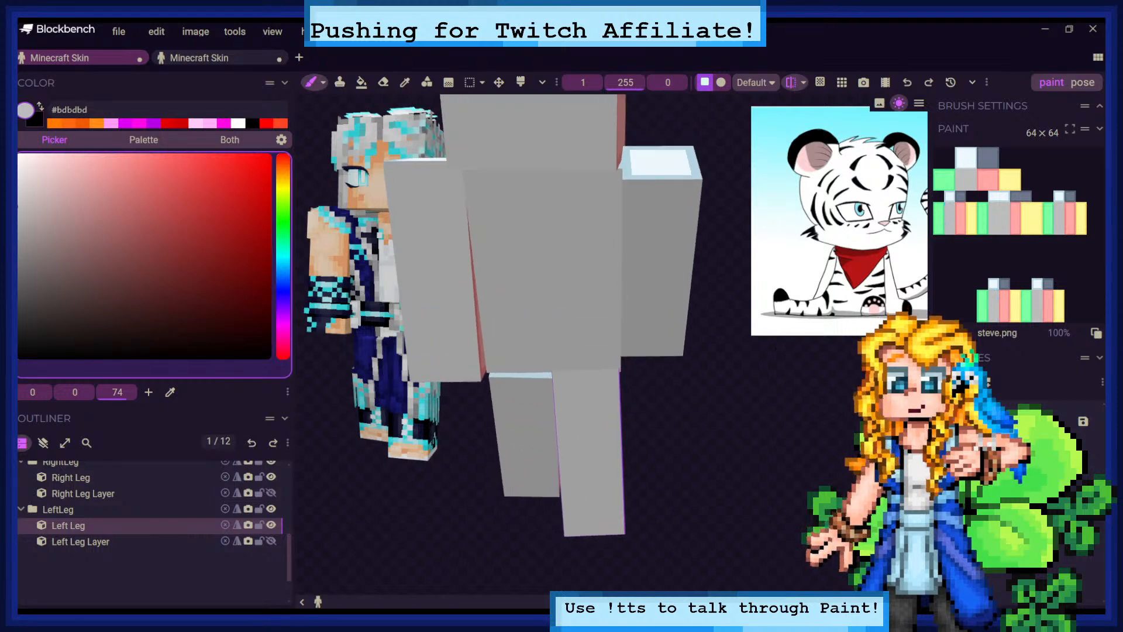
Pick white #ffffff from the tiger's forehead in the reference image as the paint colour
{"action": "scroll", "coordinate": [713, 264], "scroll_direction": "down", "scroll_amount": 4}
{"action": "right_click_drag", "start_coordinate": [713, 264], "coordinate": [713, 340]}
{"action": "left_click_drag", "start_coordinate": [714, 339], "coordinate": [710, 301]}
{"action": "scroll", "coordinate": [710, 301], "scroll_direction": "up", "scroll_amount": 1}
{"action": "right_click_drag", "start_coordinate": [710, 301], "coordinate": [659, 313]}
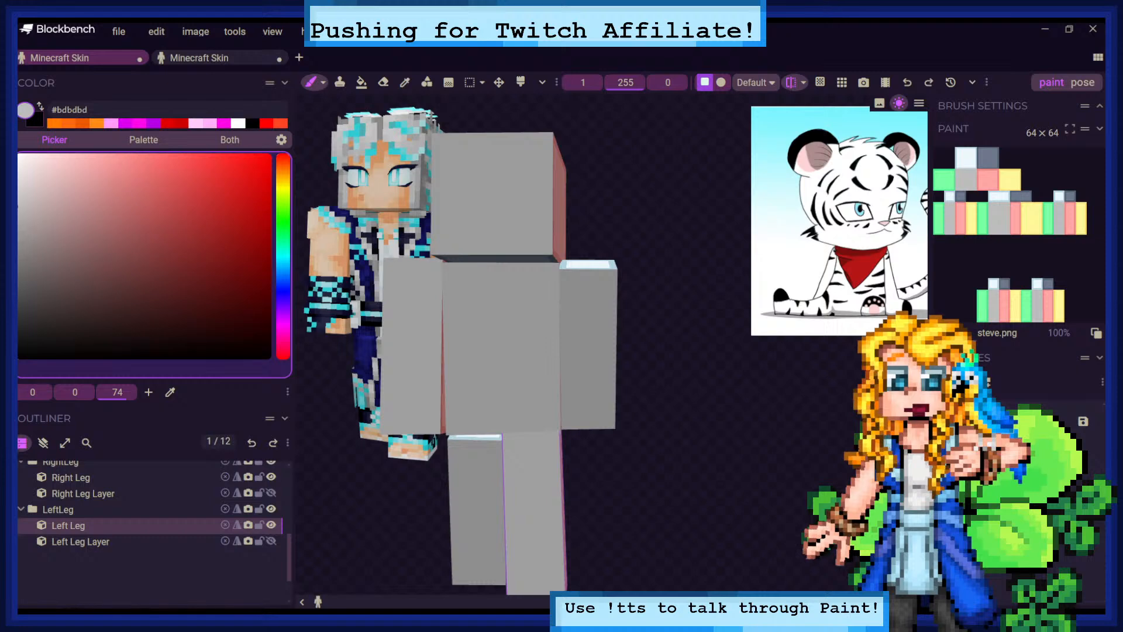
{"action": "scroll", "coordinate": [474, 457], "scroll_direction": "up", "scroll_amount": 2}
{"action": "left_click_drag", "start_coordinate": [679, 363], "coordinate": [698, 362]}
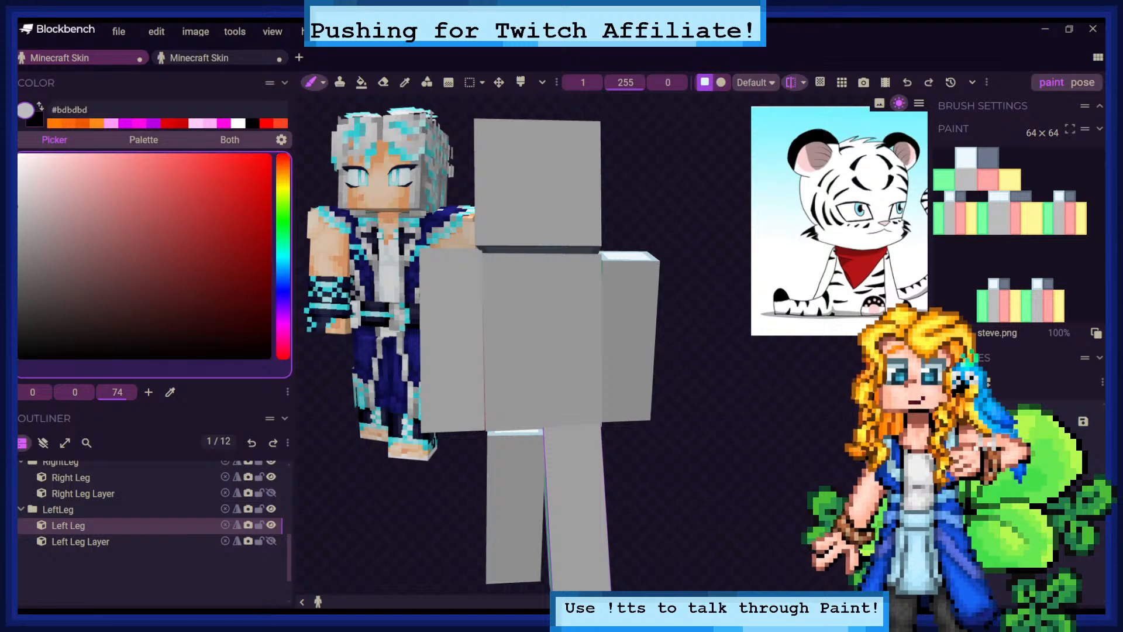
{"action": "left_click", "coordinate": [405, 82]}
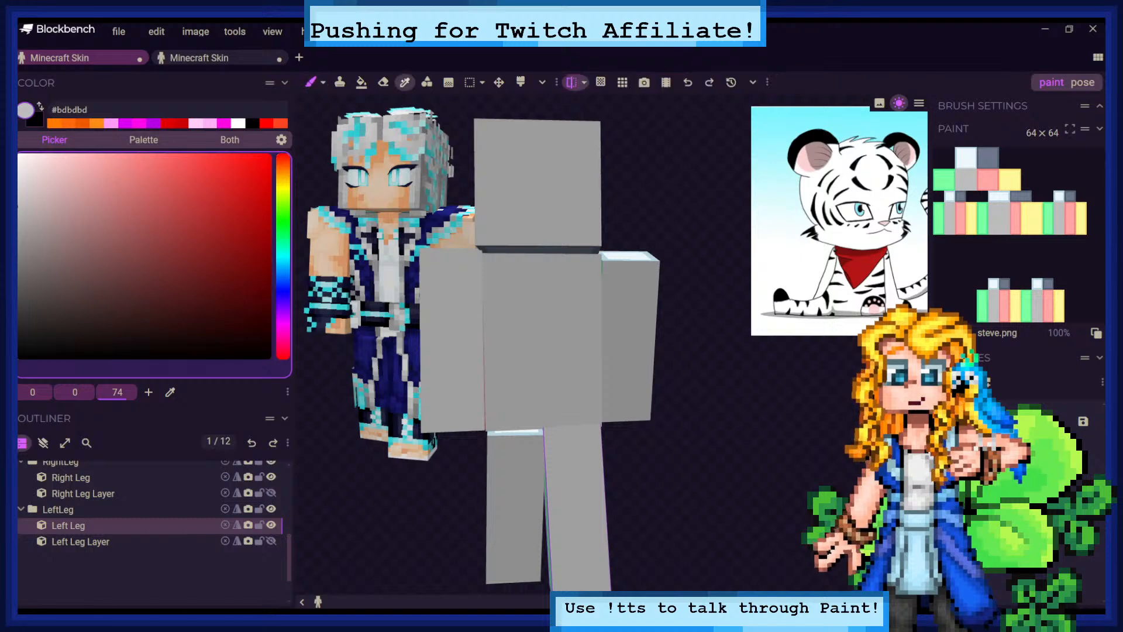
{"action": "left_click", "coordinate": [873, 173]}
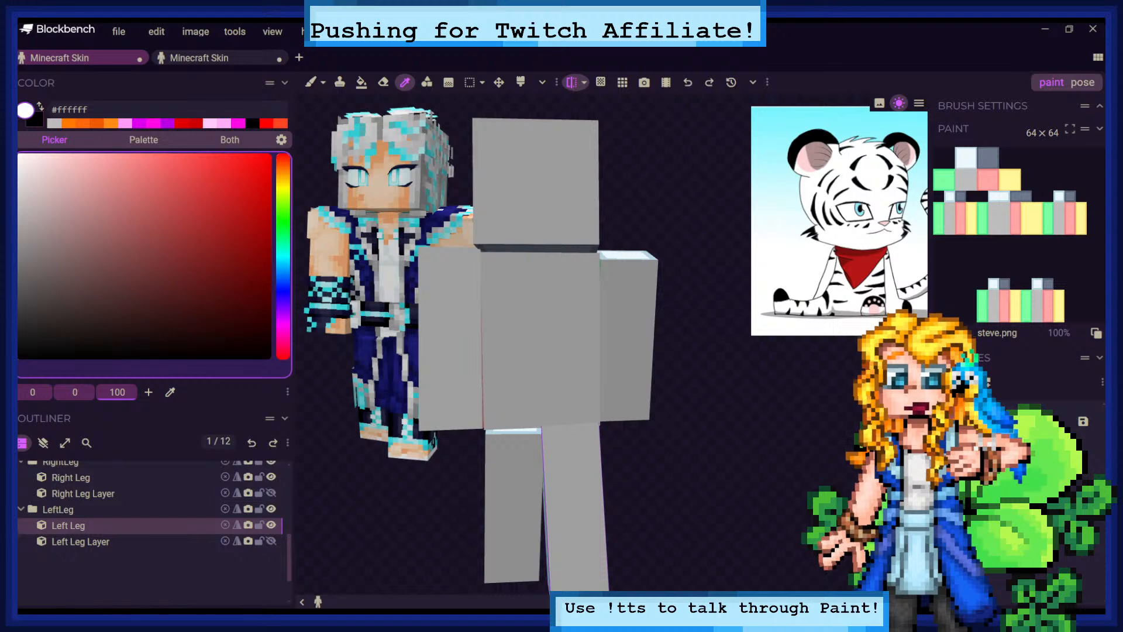
Sample grey #bdbdbd from the head, and navy #181862 from the previous skin's dark blue clothing as the brush colour
{"action": "left_click", "coordinate": [539, 158]}
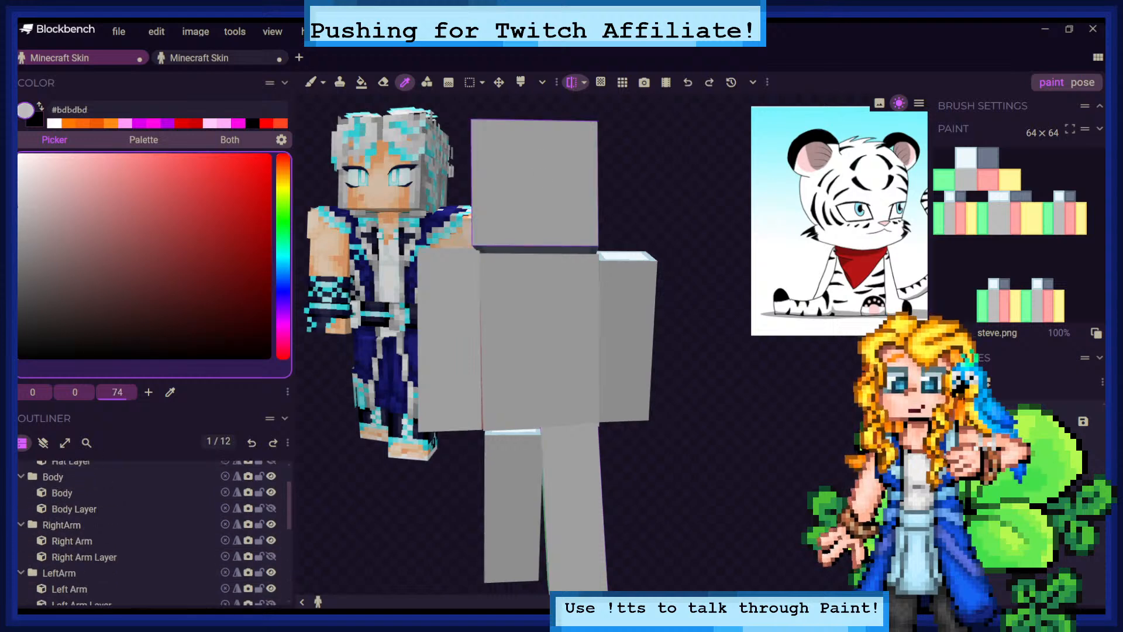
{"action": "mouse_move", "coordinate": [635, 177]}
{"action": "left_mouse_down"}
{"action": "mouse_move", "coordinate": [652, 192]}
{"action": "mouse_move", "coordinate": [649, 183]}
{"action": "left_mouse_up"}
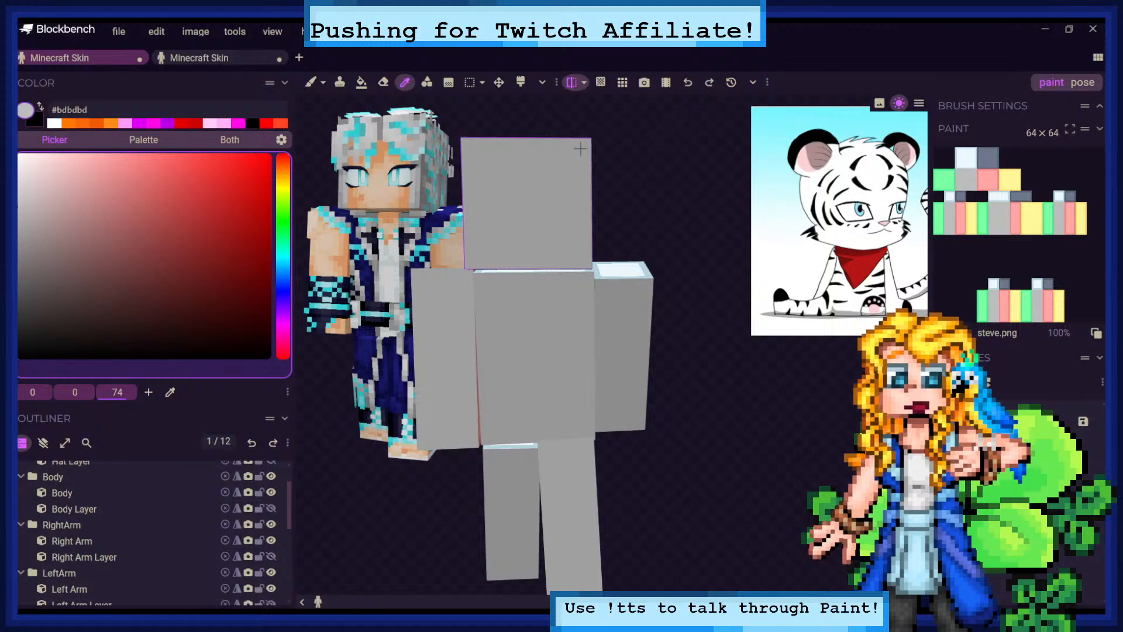
{"action": "left_click", "coordinate": [365, 323]}
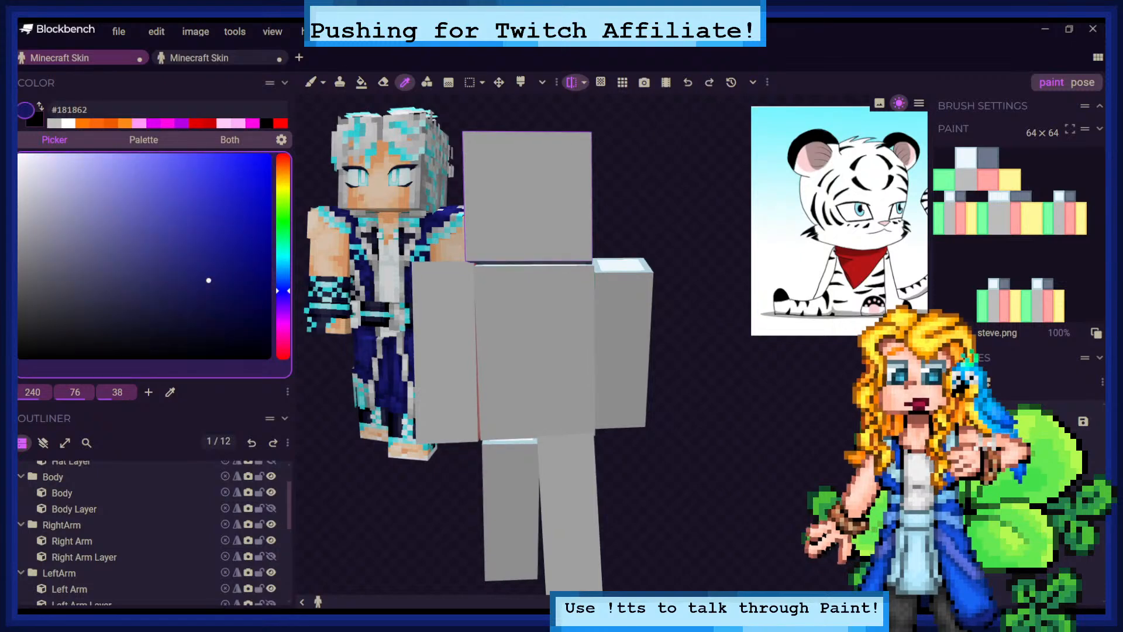
{"action": "left_click", "coordinate": [311, 82]}
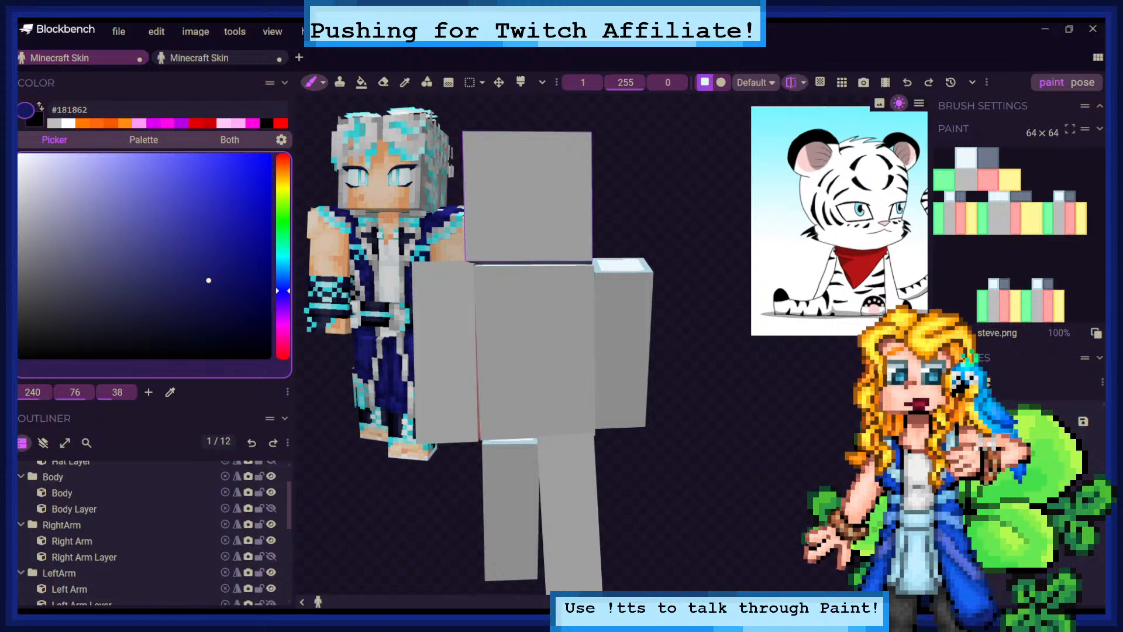
Pick white #ffffff from the tiger reference and paint two mirrored eye blocks, 4 pixels wide and 5 high, on the lower face
{"action": "key", "text": "c"}
{"action": "left_click", "coordinate": [854, 196]}
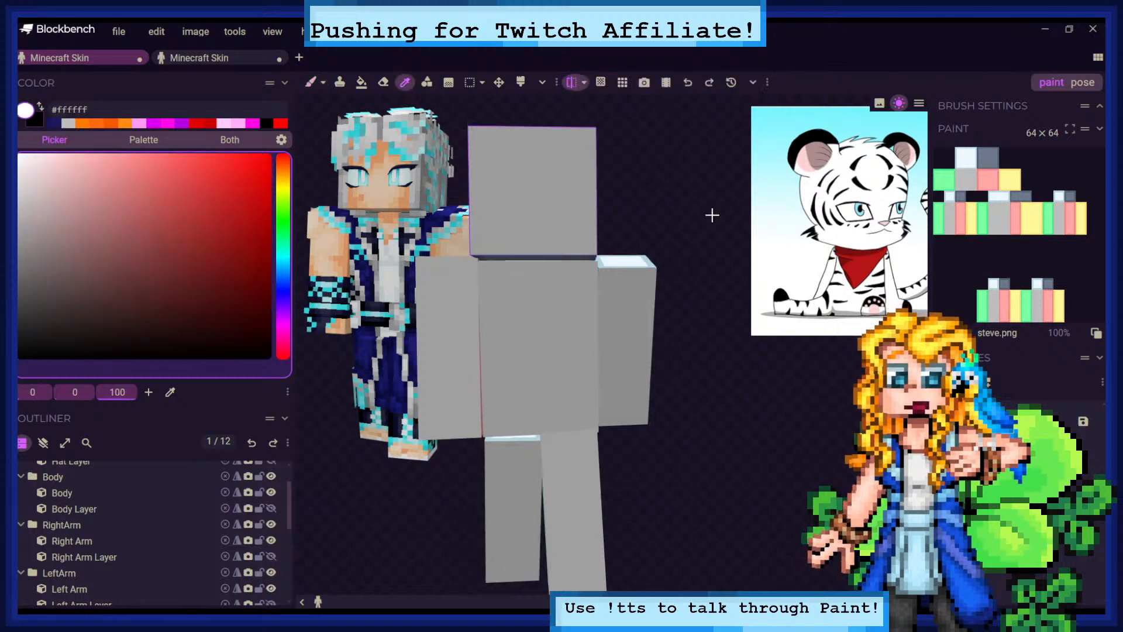
{"action": "left_click", "coordinate": [311, 82]}
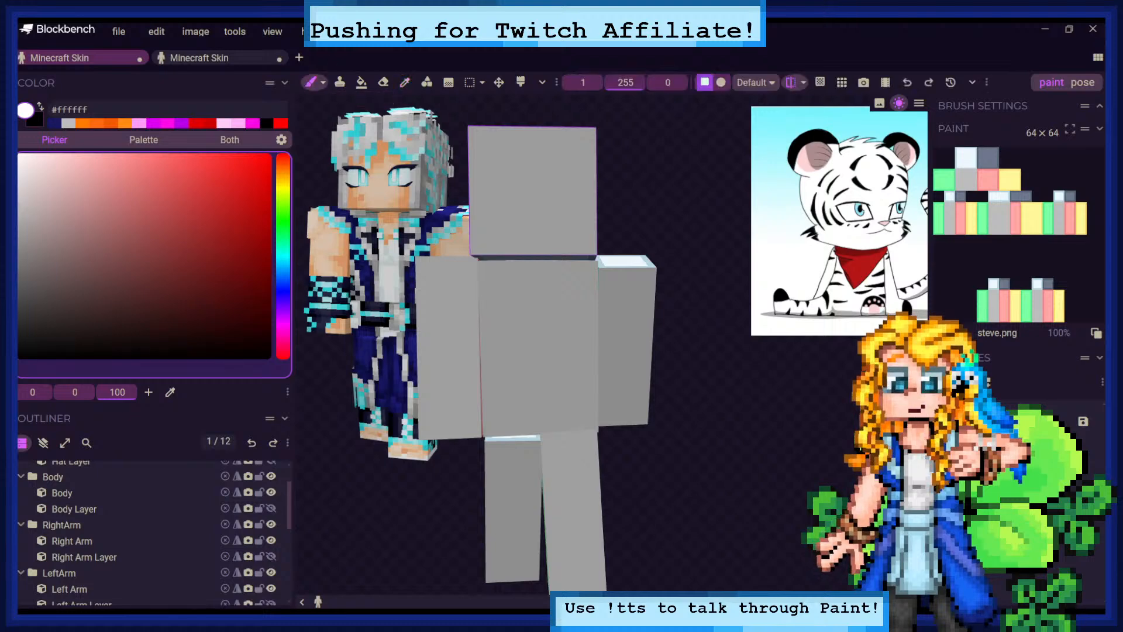
{"action": "scroll", "coordinate": [555, 351], "scroll_direction": "up", "scroll_amount": 3}
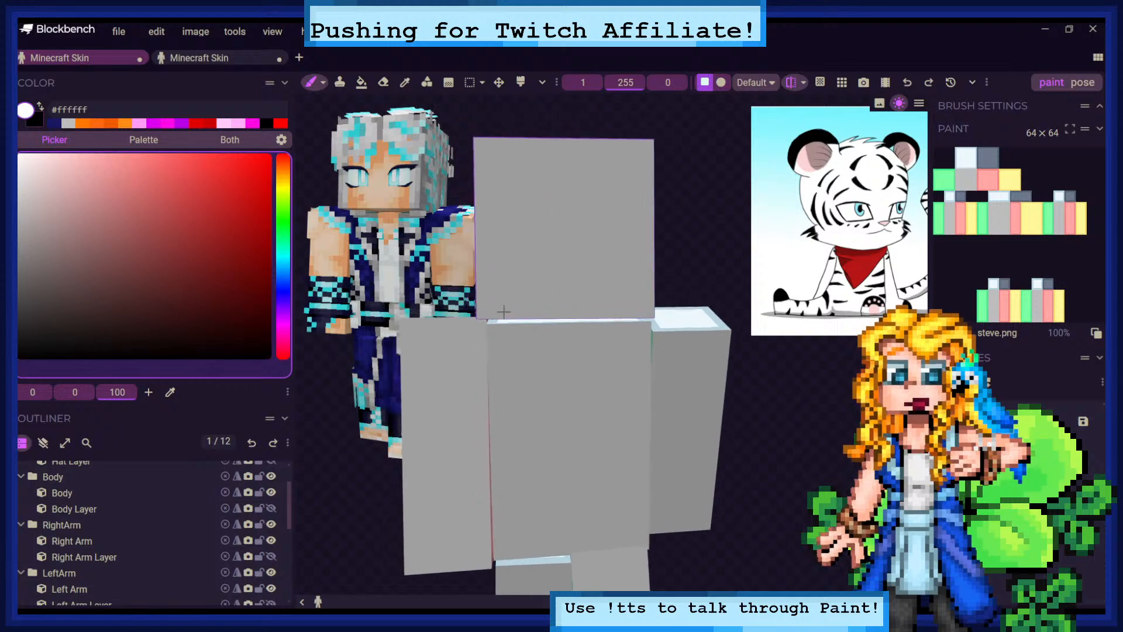
{"action": "left_click_drag", "start_coordinate": [504, 291], "coordinate": [504, 302]}
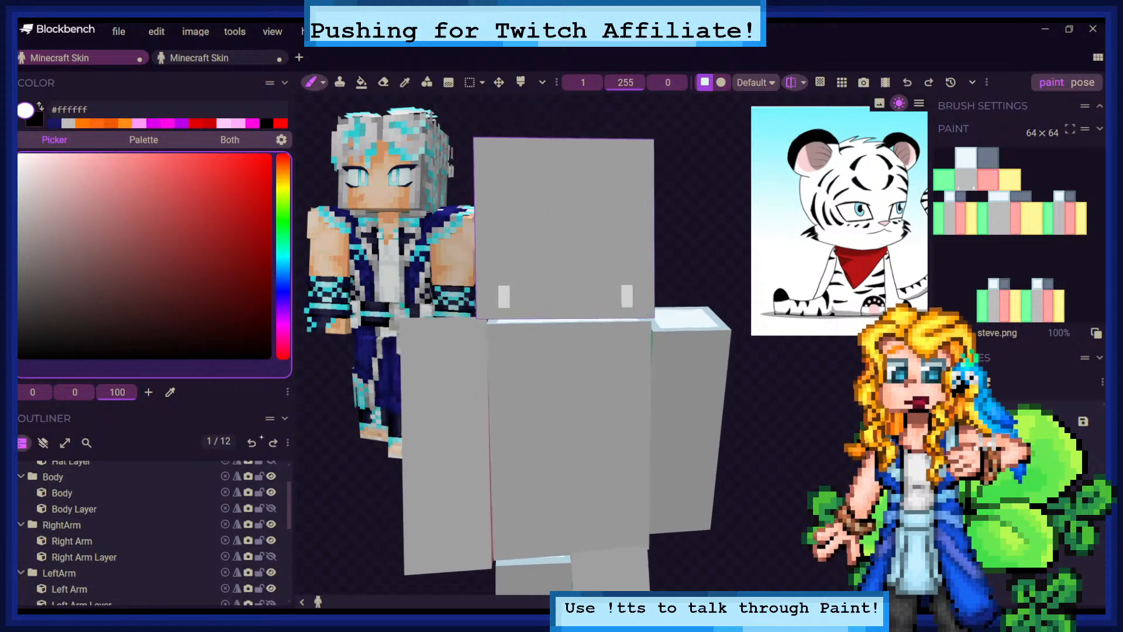
{"action": "left_click", "coordinate": [252, 442]}
{"action": "left_click", "coordinate": [505, 291]}
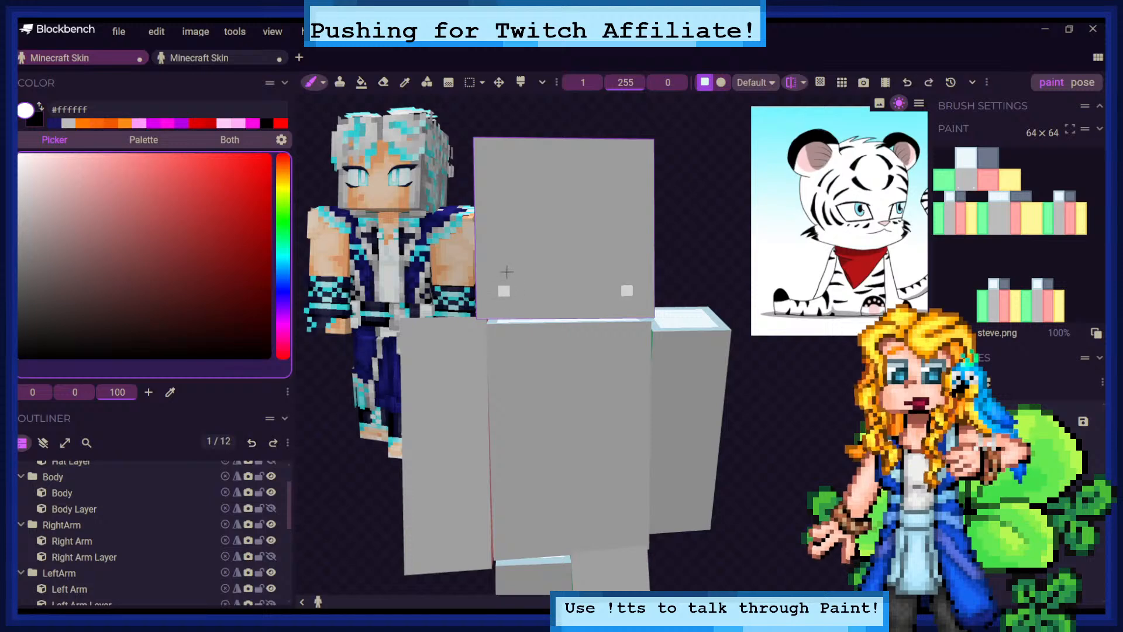
{"action": "left_click", "coordinate": [503, 280]}
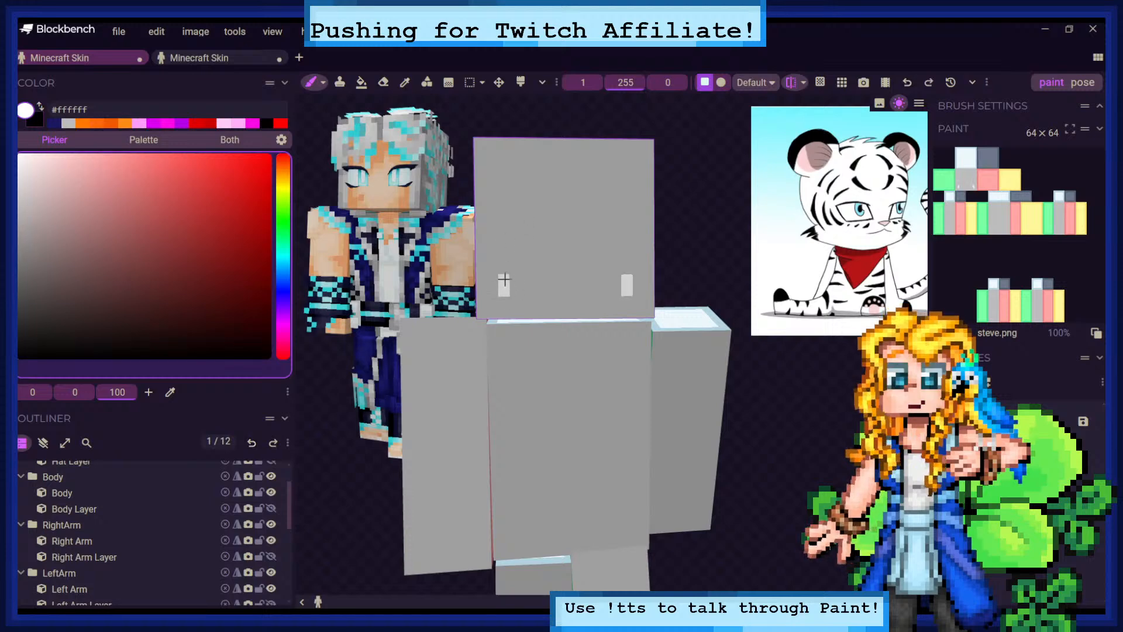
{"action": "left_click", "coordinate": [515, 281]}
{"action": "mouse_move", "coordinate": [515, 289]}
{"action": "left_mouse_down"}
{"action": "mouse_move", "coordinate": [531, 279]}
{"action": "mouse_move", "coordinate": [537, 290]}
{"action": "mouse_move", "coordinate": [507, 269]}
{"action": "mouse_move", "coordinate": [537, 268]}
{"action": "mouse_move", "coordinate": [504, 257]}
{"action": "left_mouse_up"}
{"action": "left_click", "coordinate": [538, 258]}
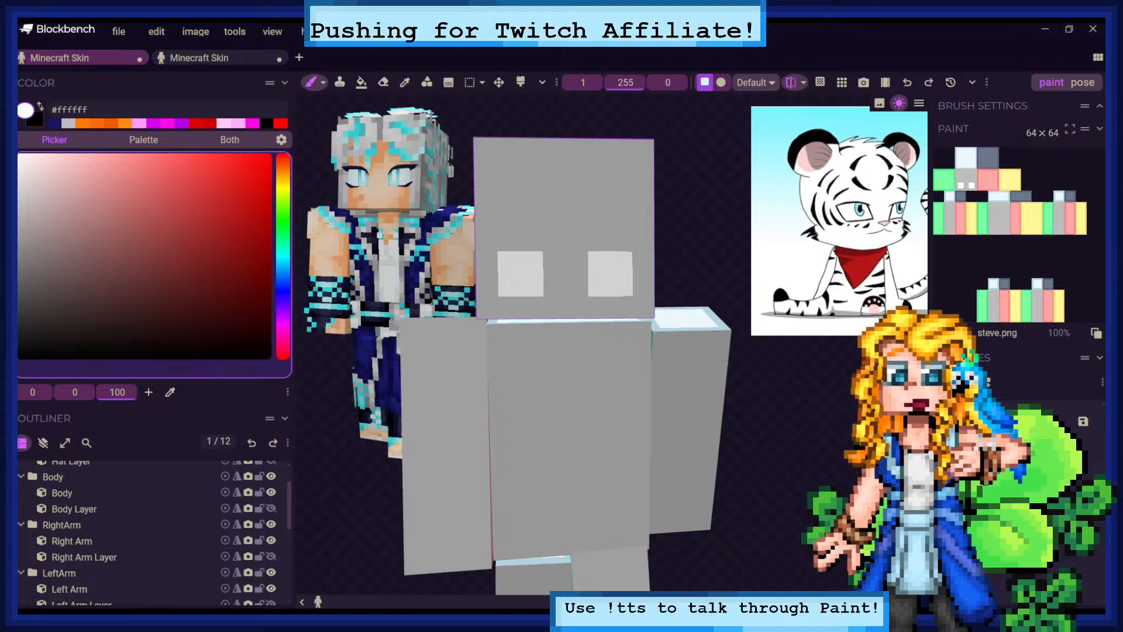
{"action": "left_click_drag", "start_coordinate": [503, 246], "coordinate": [535, 243]}
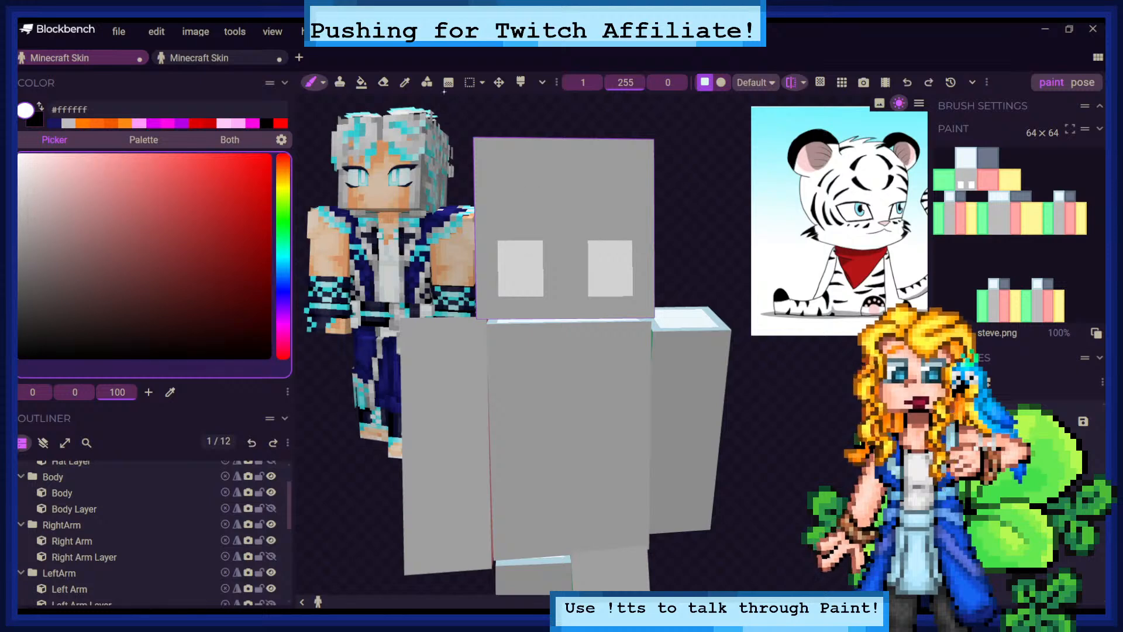
Pick grey #bdbdbd from the forehead and paint over the bottom row of both white eyes
{"action": "left_click", "coordinate": [404, 82]}
{"action": "left_click", "coordinate": [551, 178]}
{"action": "left_click", "coordinate": [310, 82]}
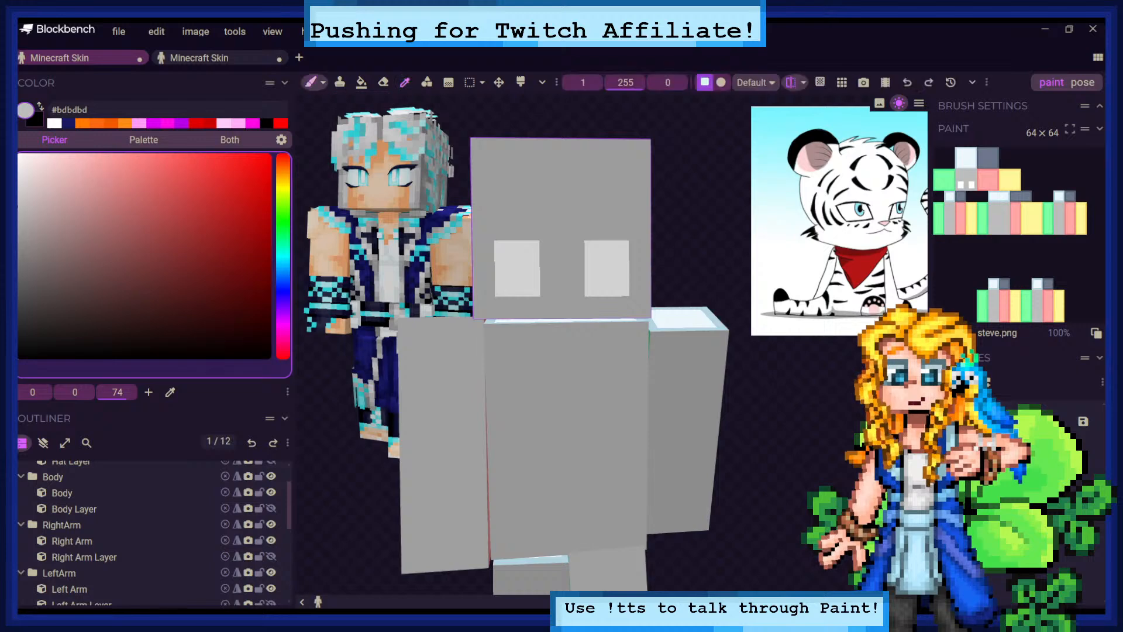
{"action": "left_click_drag", "start_coordinate": [497, 290], "coordinate": [537, 291]}
Pick cyan #67cdd2 from the previous skin's hair and paint the inner half of both eyes as irises
{"action": "left_click_drag", "start_coordinate": [727, 211], "coordinate": [724, 219]}
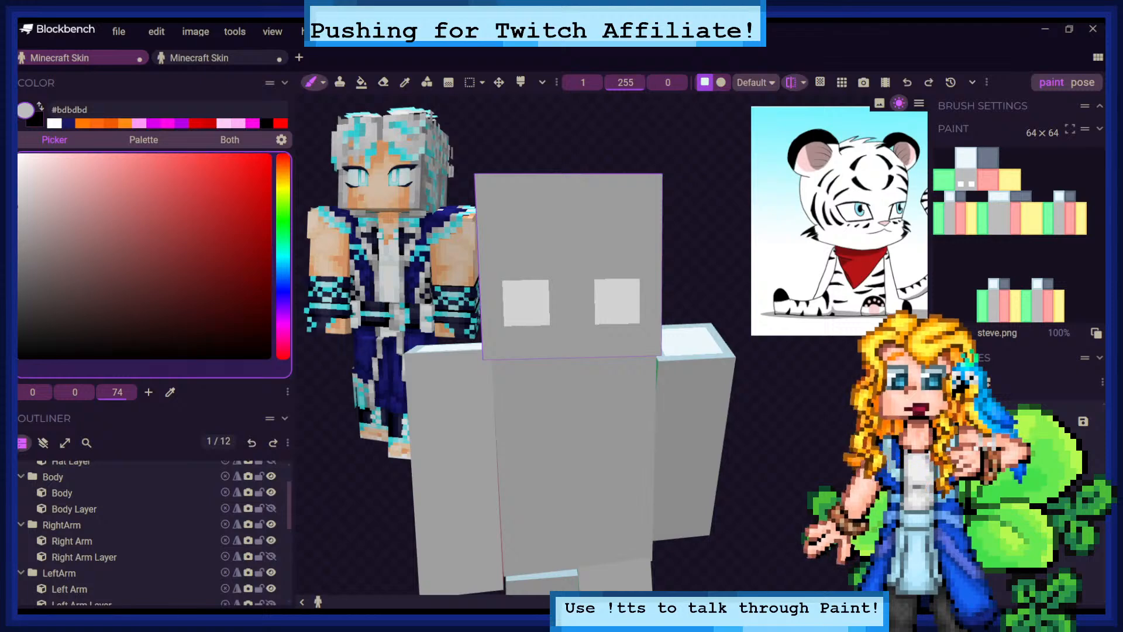
{"action": "key", "text": "c"}
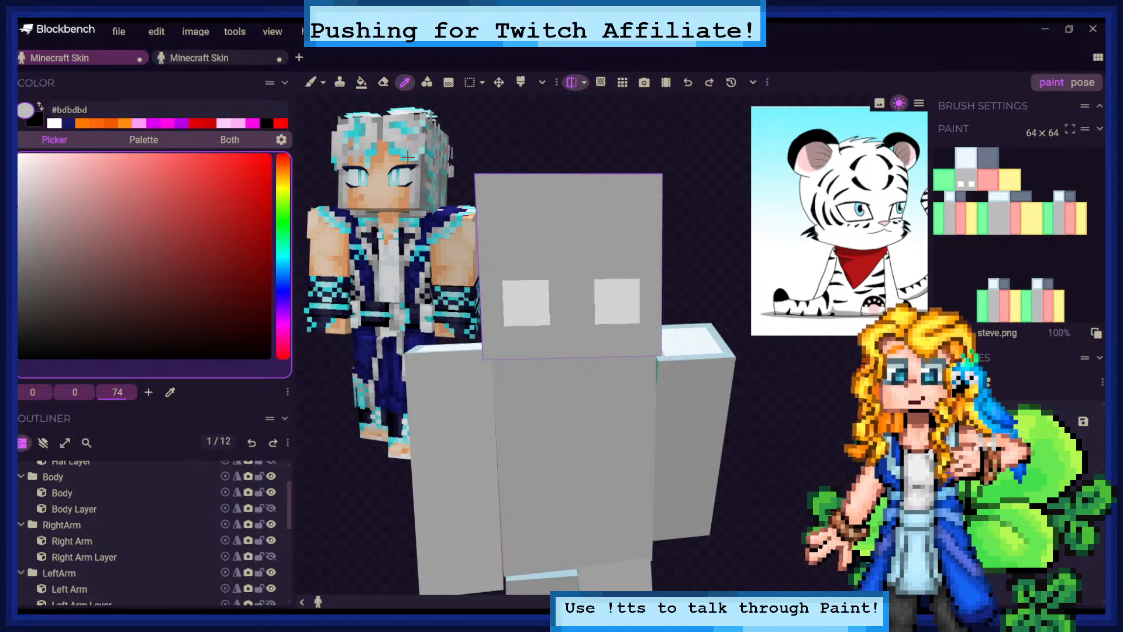
{"action": "left_click", "coordinate": [408, 150]}
{"action": "key", "text": "b"}
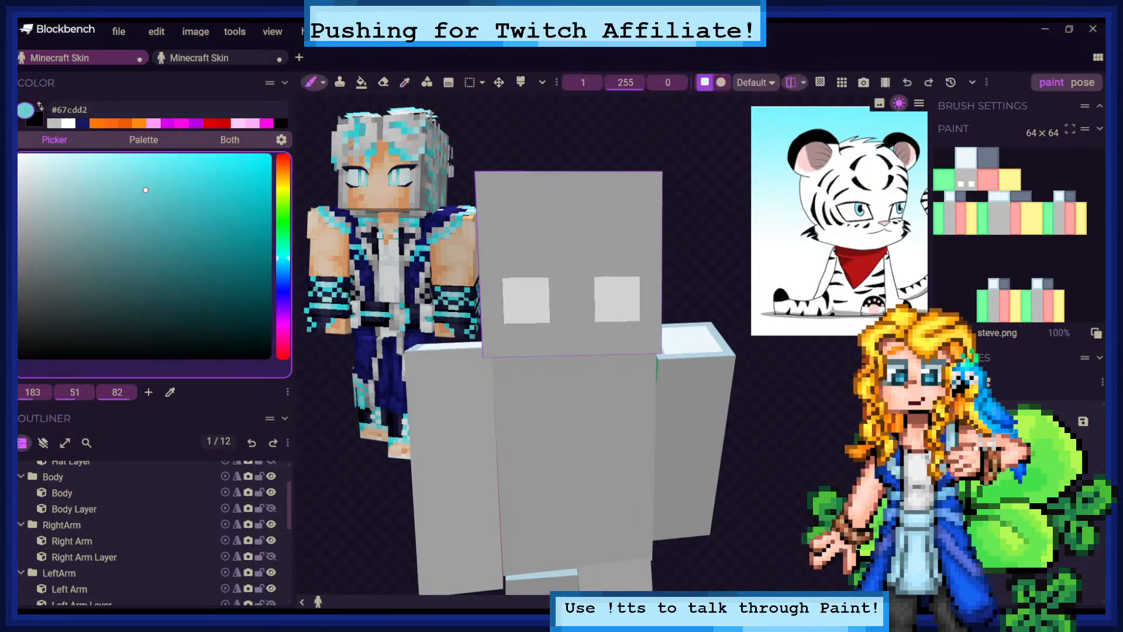
{"action": "left_click_drag", "start_coordinate": [539, 286], "coordinate": [533, 313]}
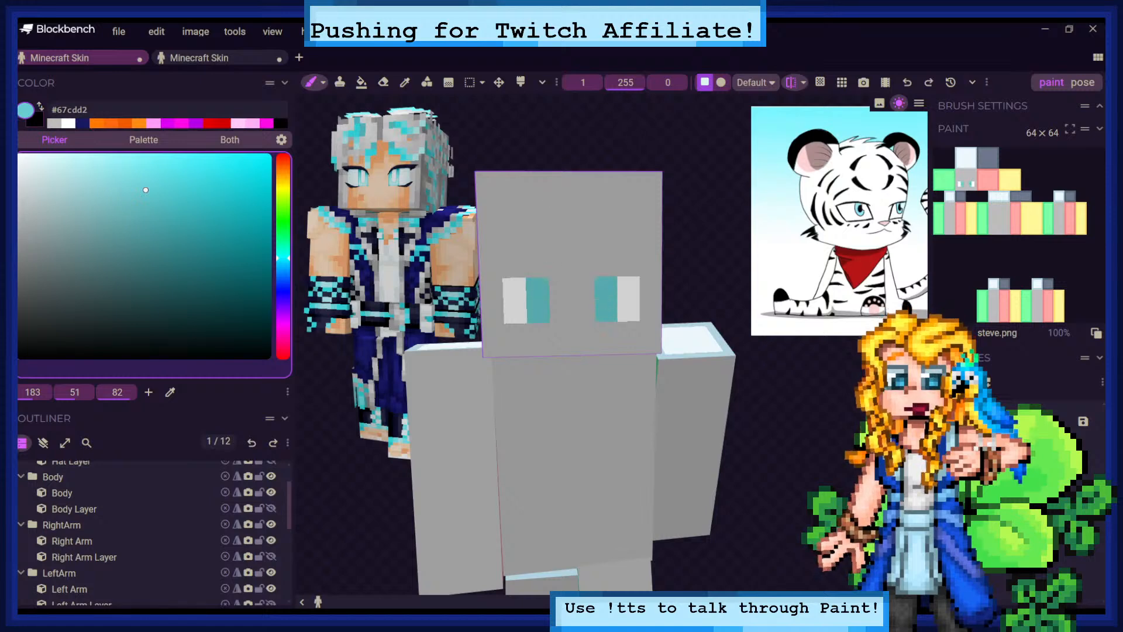
Reuse navy #181862 from the recent colours and place one mirrored pair of pixels near the top of the forehead
{"action": "left_click_drag", "start_coordinate": [718, 238], "coordinate": [689, 108]}
{"action": "scroll", "coordinate": [689, 108], "scroll_direction": "down", "scroll_amount": 2}
{"action": "mouse_move", "coordinate": [689, 108]}
{"action": "right_mouse_down"}
{"action": "mouse_move", "coordinate": [732, 109]}
{"action": "mouse_move", "coordinate": [711, 110]}
{"action": "right_mouse_up"}
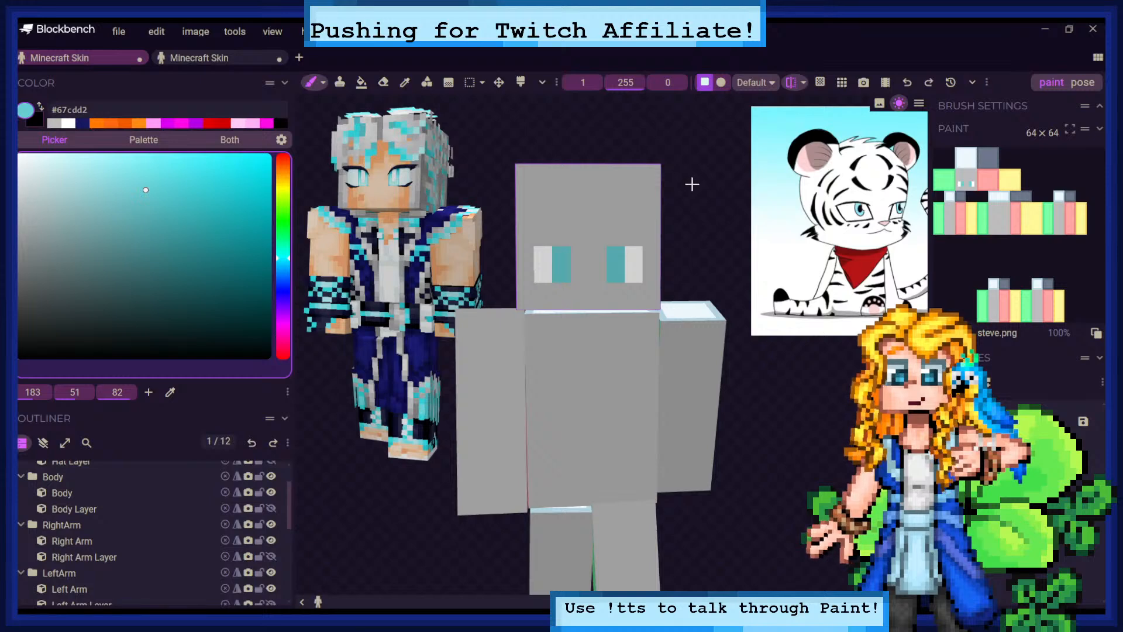
{"action": "left_click_drag", "start_coordinate": [692, 184], "coordinate": [584, 156]}
{"action": "key", "text": "c"}
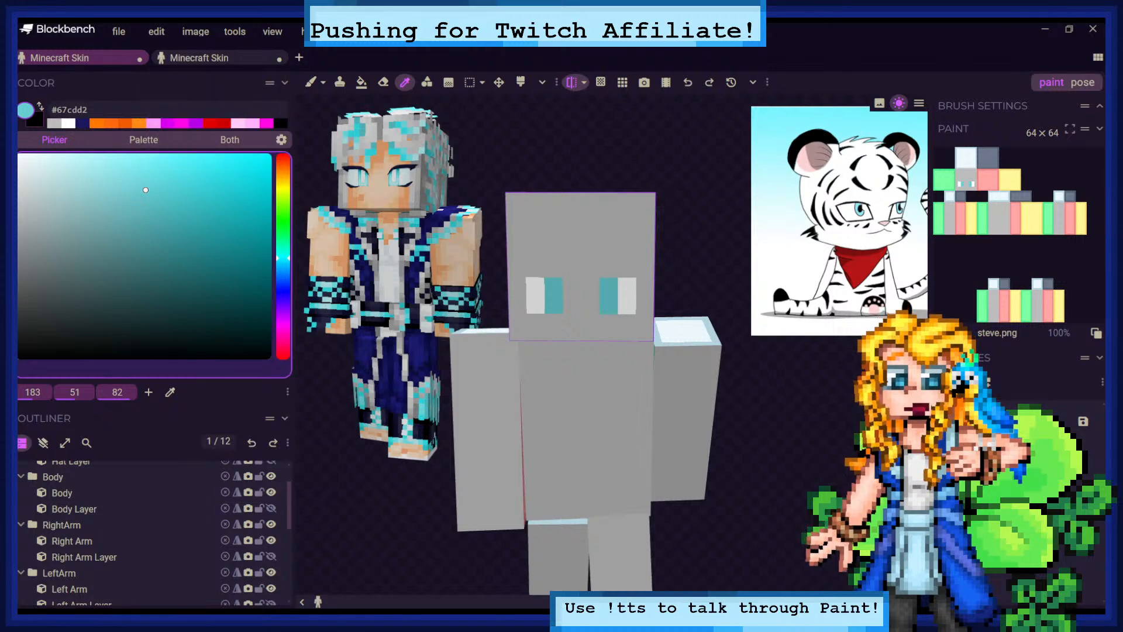
{"action": "key", "text": "b"}
{"action": "left_click", "coordinate": [83, 123]}
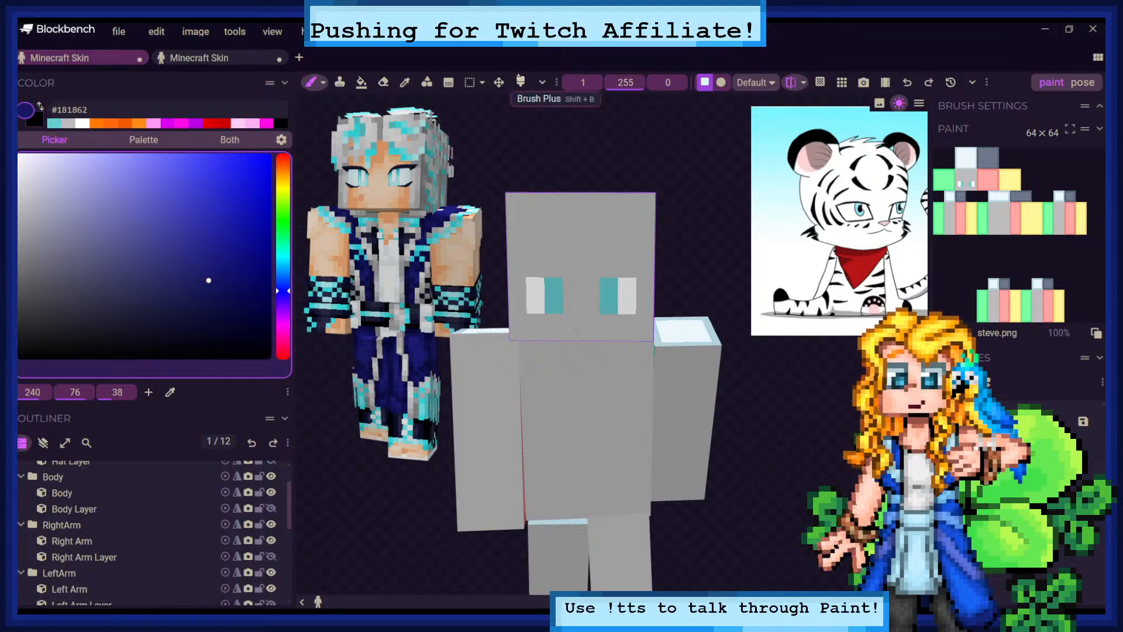
{"action": "left_click", "coordinate": [603, 209]}
{"action": "left_click_drag", "start_coordinate": [610, 216], "coordinate": [605, 216]}
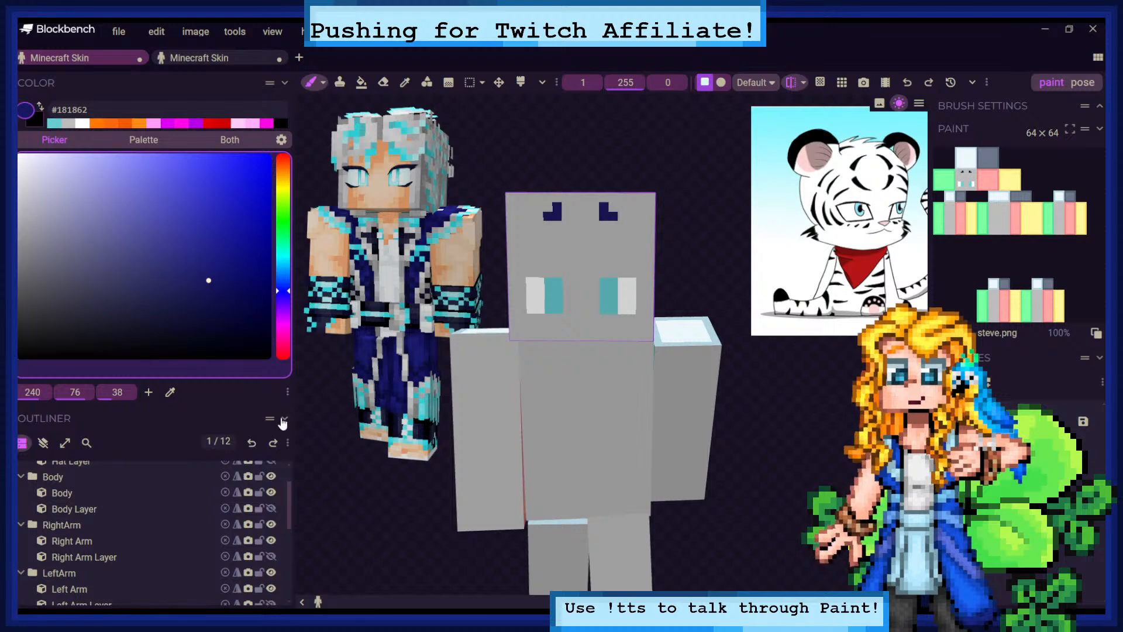
{"action": "key", "text": "ctrl+z"}
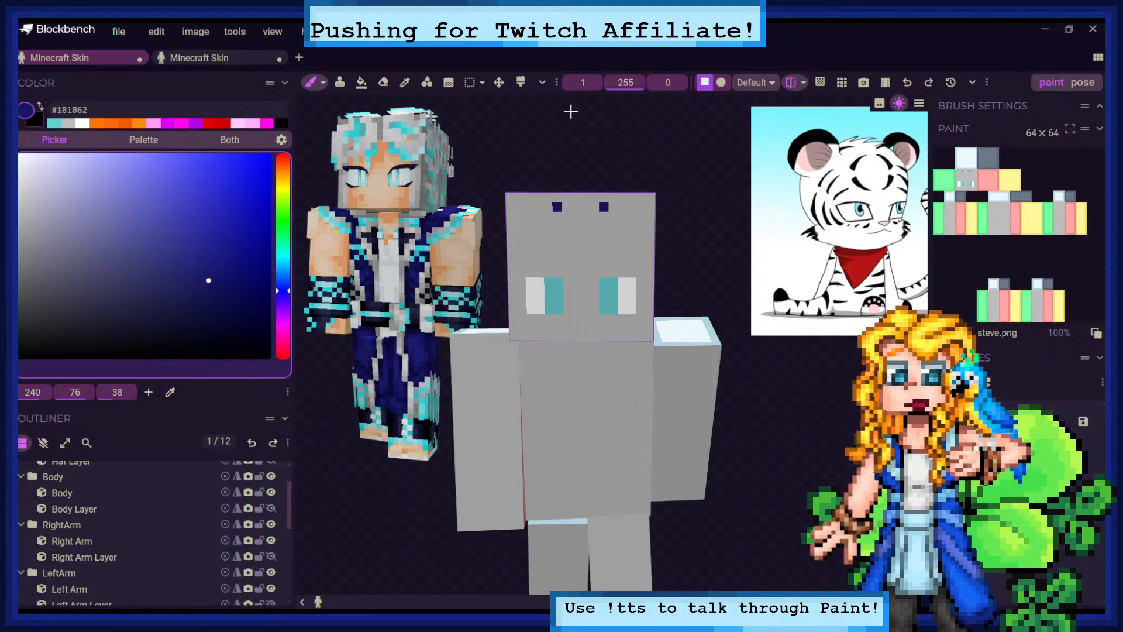
Paint a mirrored broken ring of stepped navy marks on the forehead, thickening each mark inward by one pixel
{"action": "scroll", "coordinate": [686, 212], "scroll_direction": "up", "scroll_amount": 3}
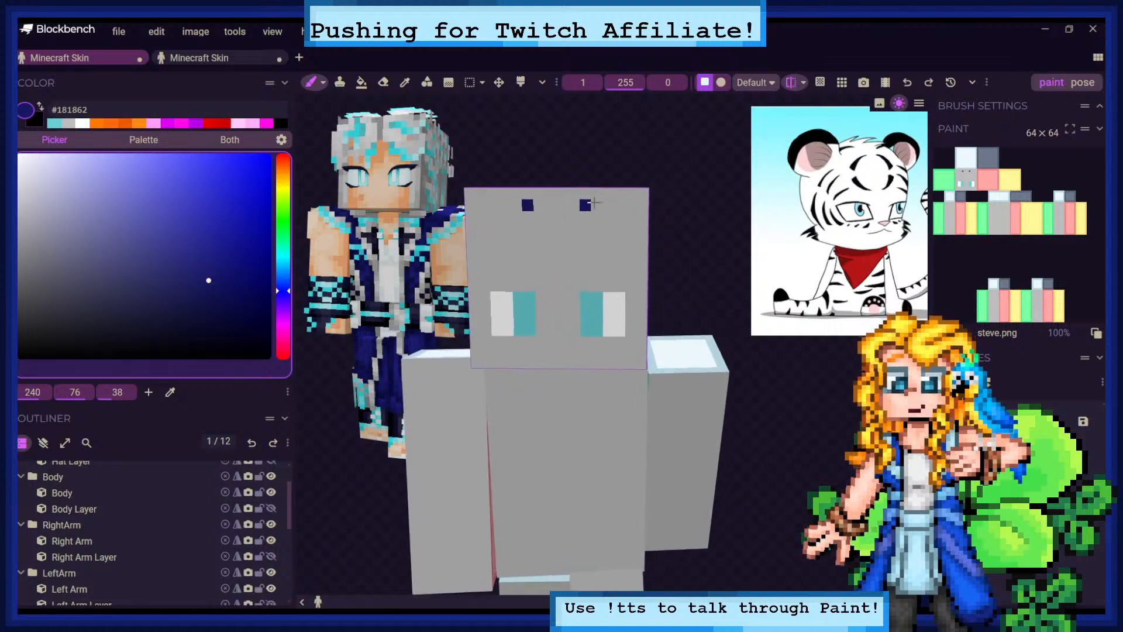
{"action": "left_click", "coordinate": [597, 216]}
{"action": "left_click", "coordinate": [596, 240]}
{"action": "left_click", "coordinate": [585, 251]}
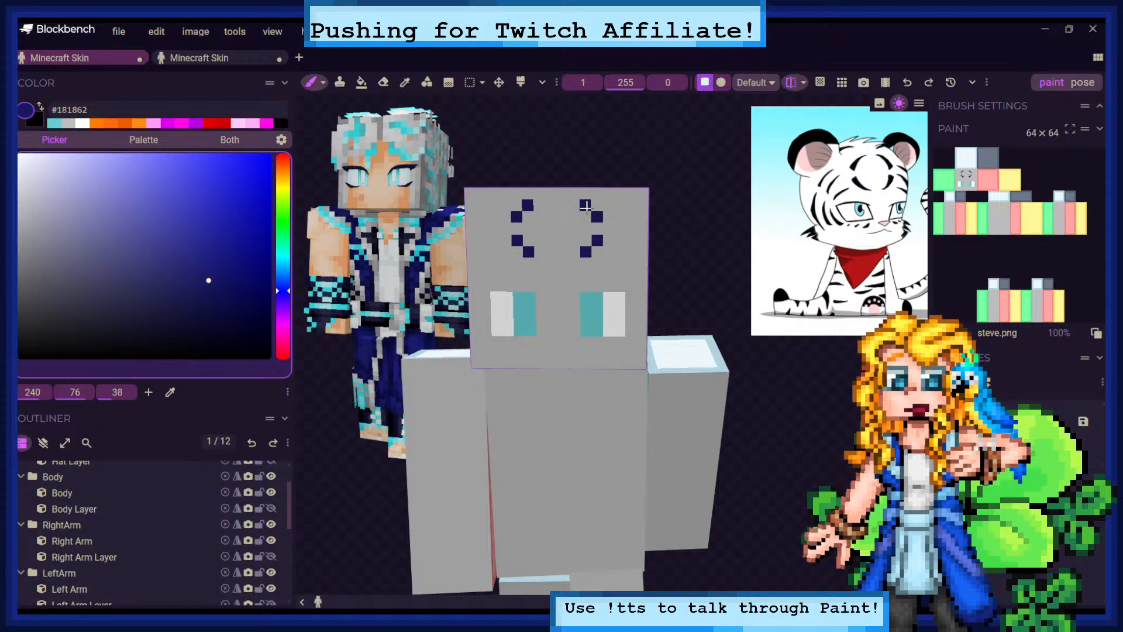
{"action": "left_click", "coordinate": [574, 204]}
{"action": "left_click", "coordinate": [586, 216]}
{"action": "left_click", "coordinate": [586, 240]}
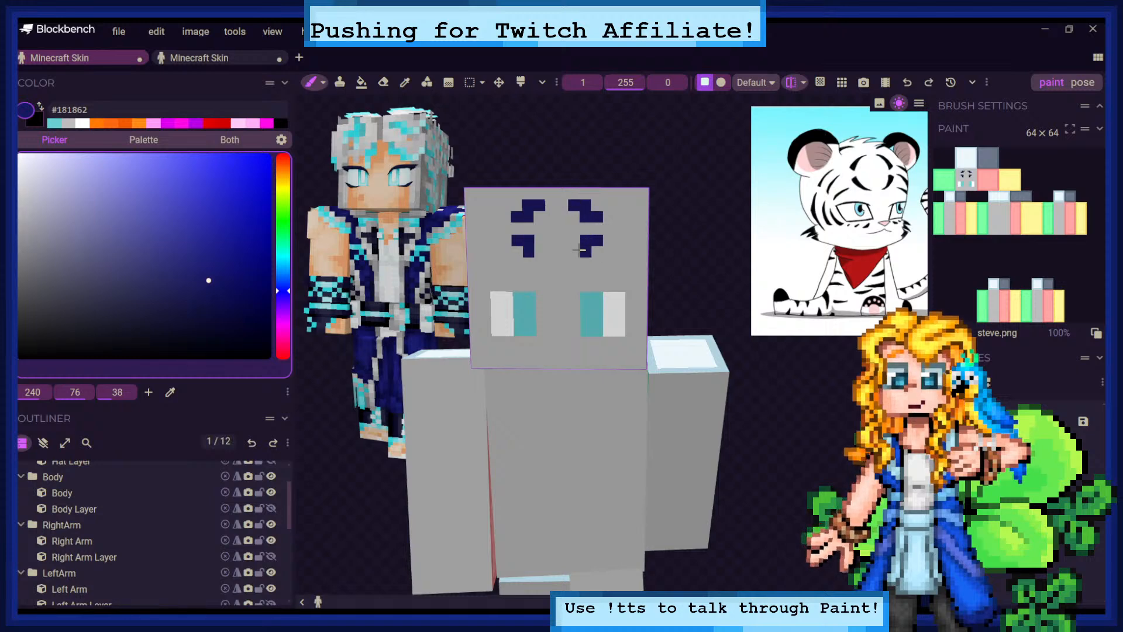
{"action": "left_click", "coordinate": [573, 251]}
Pick grey #bdbdbd from the forehead and paint over the outer pixels of the navy ring to thin it
{"action": "left_click", "coordinate": [410, 84]}
{"action": "left_click", "coordinate": [546, 225]}
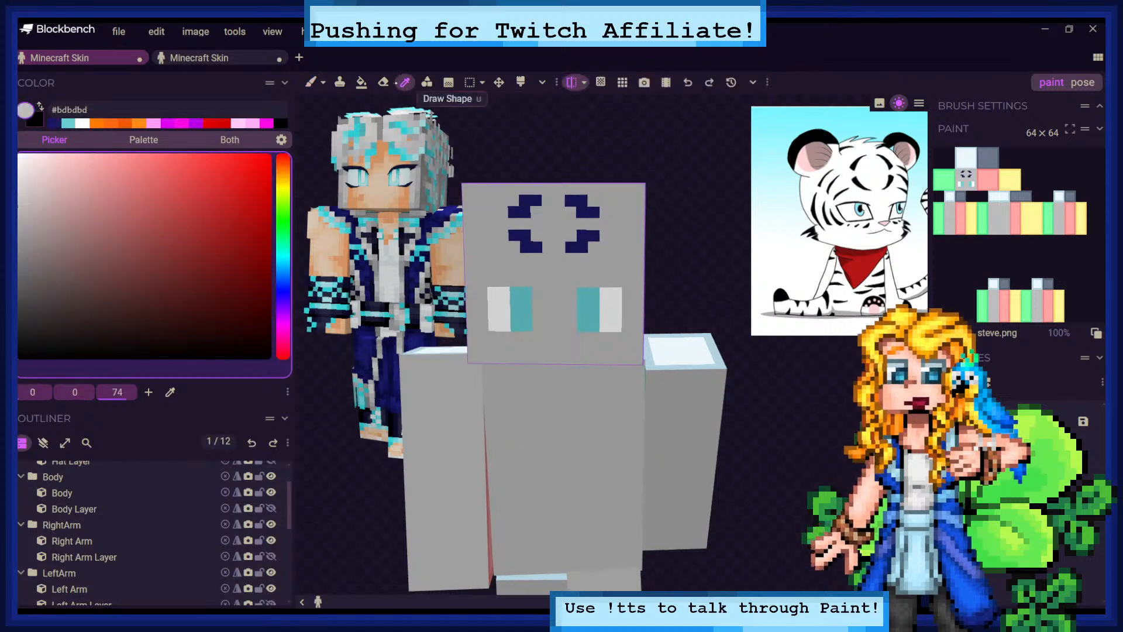
{"action": "left_click", "coordinate": [311, 83]}
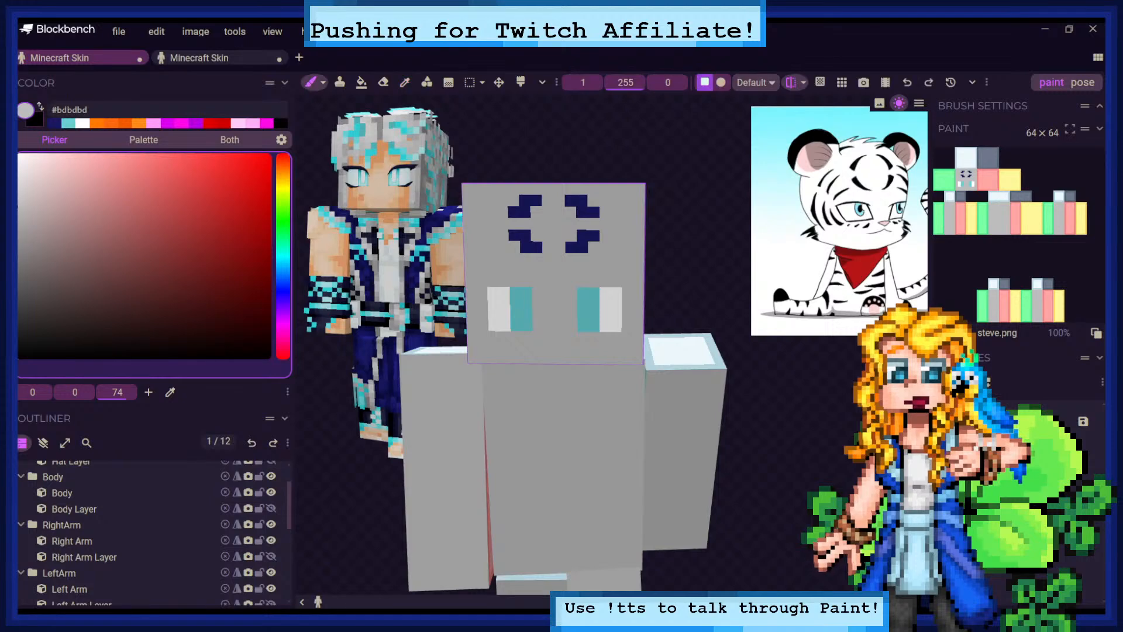
{"action": "left_click", "coordinate": [521, 200]}
{"action": "left_click", "coordinate": [513, 212]}
{"action": "left_click", "coordinate": [593, 235]}
{"action": "left_click", "coordinate": [581, 247]}
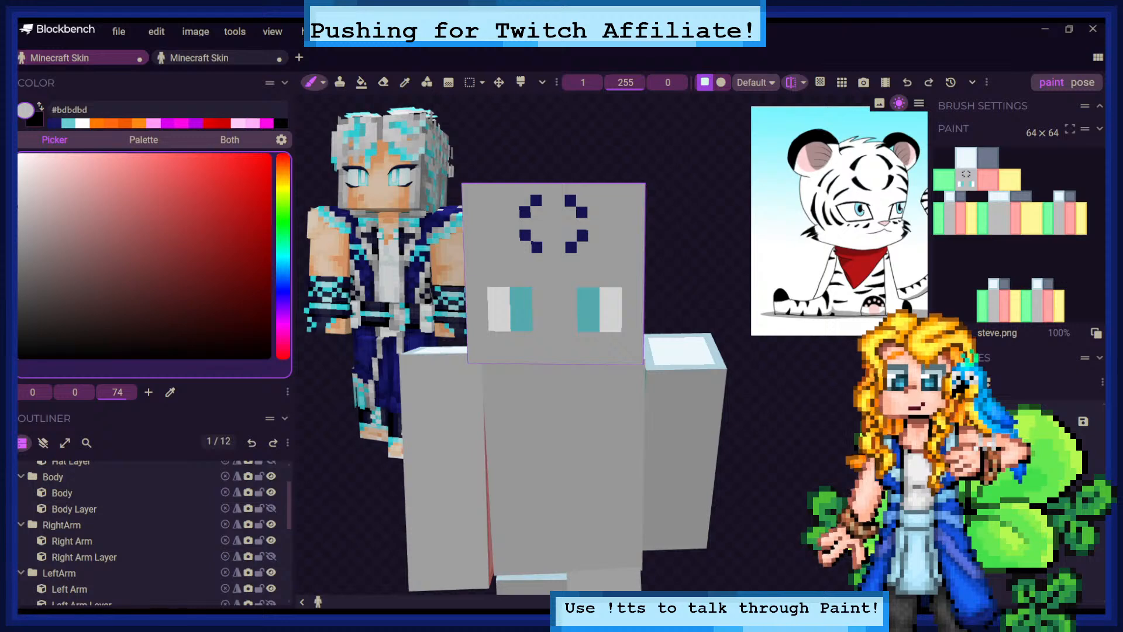
Paint over the side and lower pixels of the forehead ring in grey #bdbdbd, keeping only the top navy pair
{"action": "left_click", "coordinate": [57, 125]}
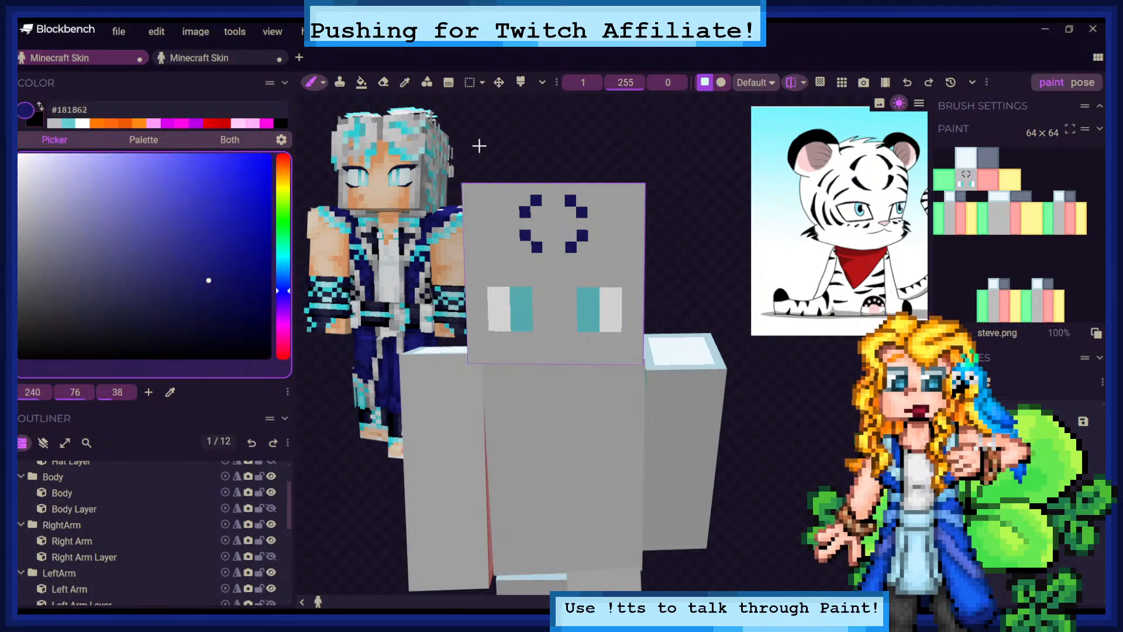
{"action": "left_click", "coordinate": [57, 126]}
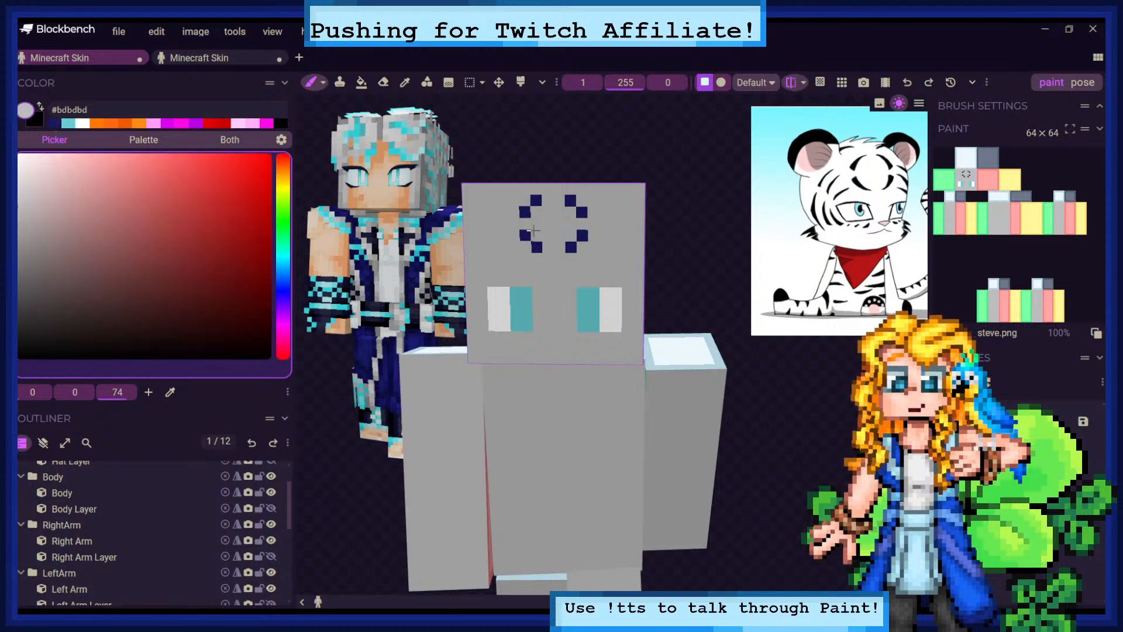
{"action": "left_click", "coordinate": [525, 235]}
{"action": "left_click", "coordinate": [536, 247]}
{"action": "left_click", "coordinate": [525, 211]}
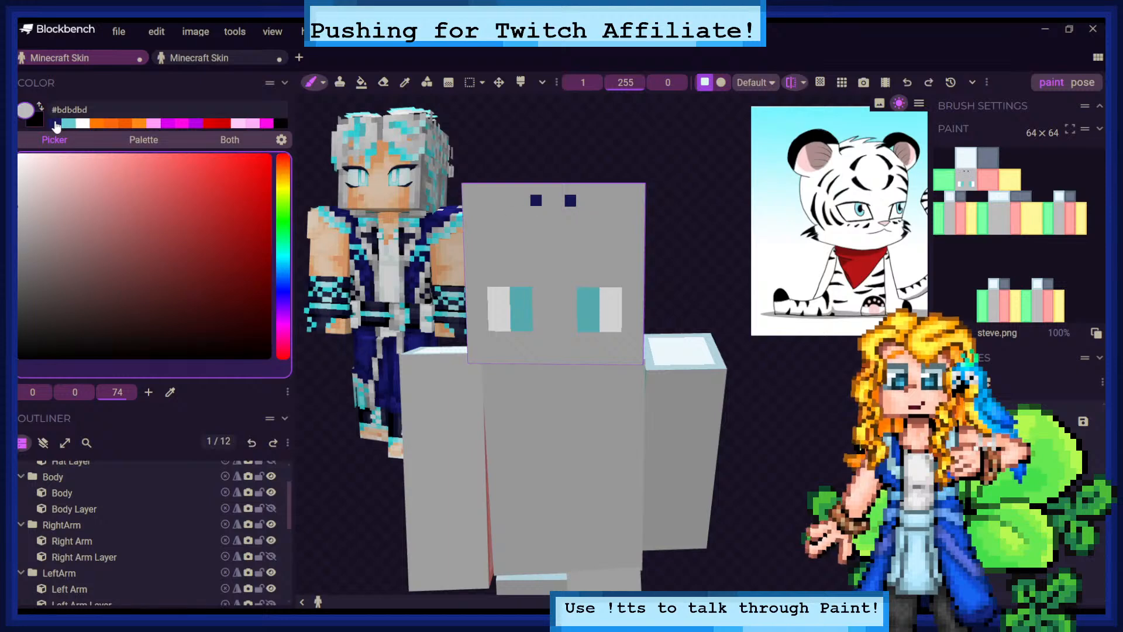
Paint a larger mirrored ring of diagonal navy #181862 pixels on the forehead, from the top pair down to just above the eyes
{"action": "left_click", "coordinate": [57, 125]}
{"action": "left_click_drag", "start_coordinate": [524, 202], "coordinate": [525, 212]}
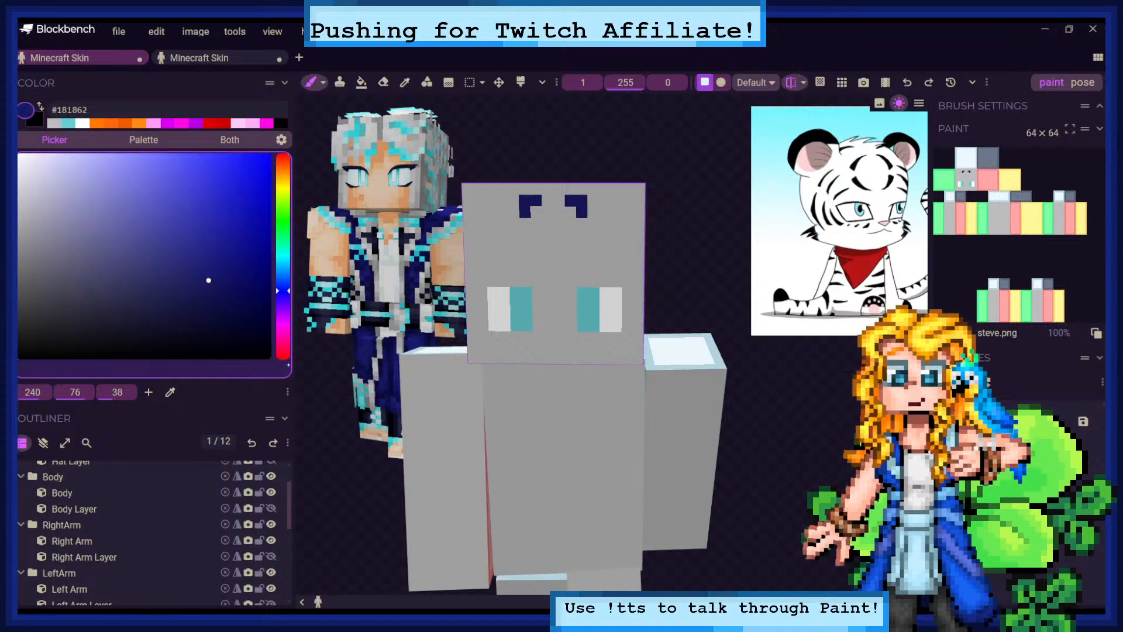
{"action": "left_click", "coordinate": [251, 442]}
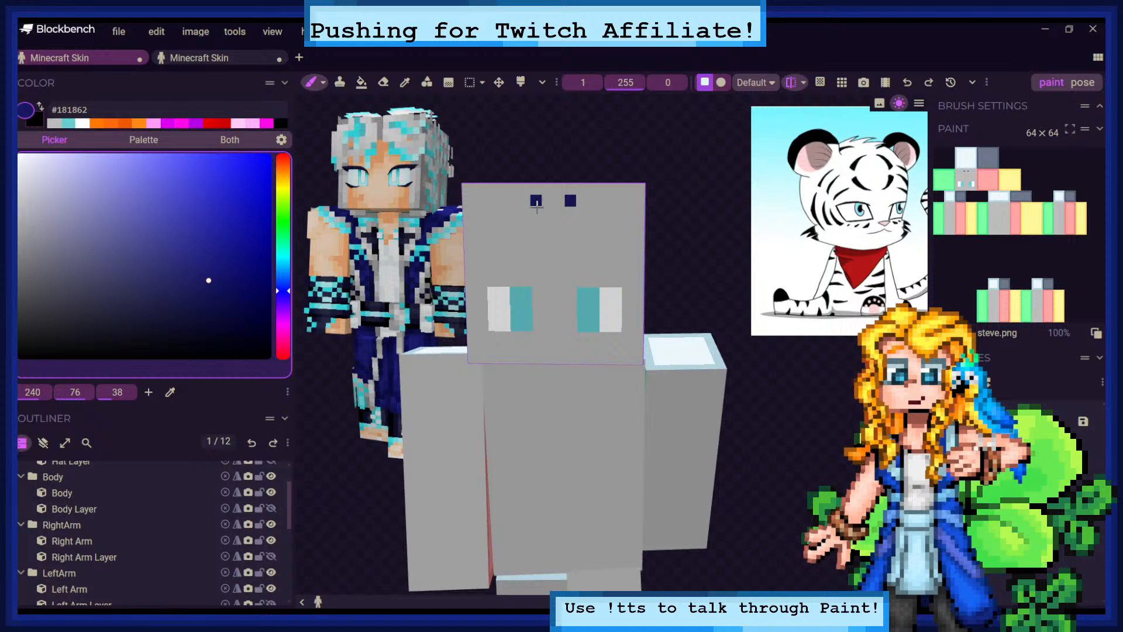
{"action": "left_click", "coordinate": [525, 212]}
{"action": "left_click", "coordinate": [513, 223]}
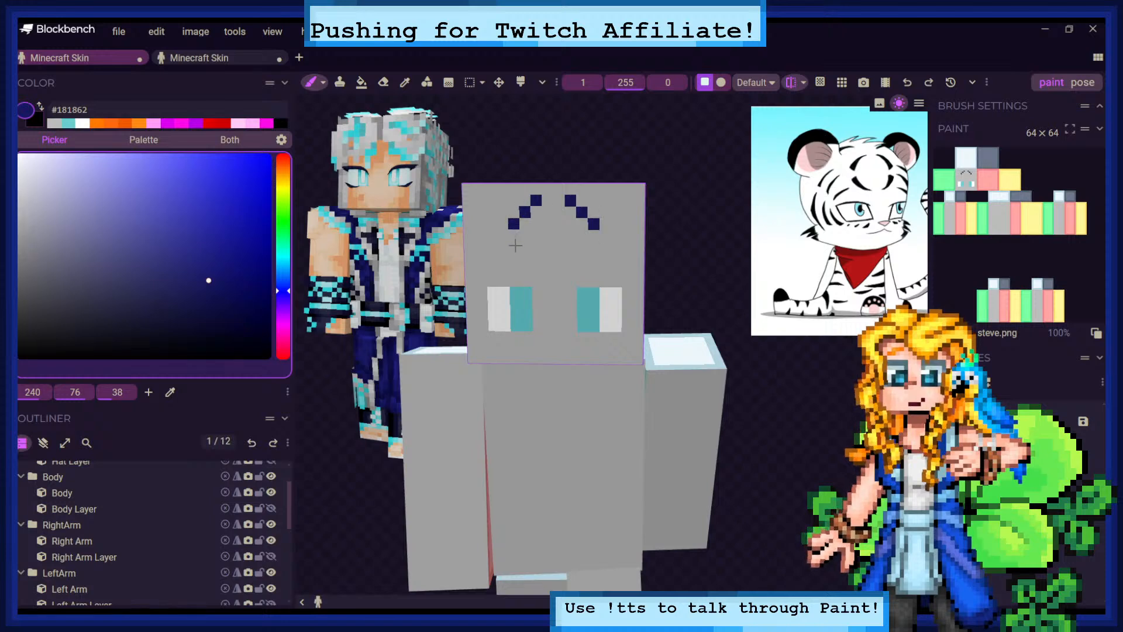
{"action": "left_click", "coordinate": [513, 247]}
{"action": "left_click", "coordinate": [525, 258]}
{"action": "left_click", "coordinate": [537, 269]}
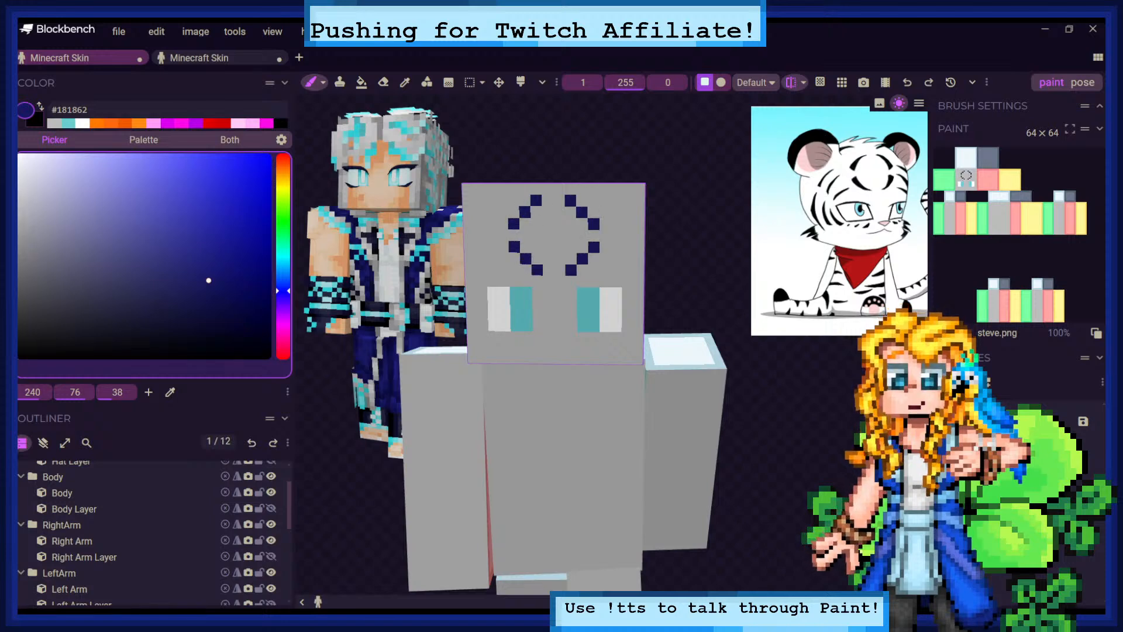
Fill the outer corner pixels of the mirrored forehead ring with navy #181862 to join its diagonal pixels
{"action": "left_click", "coordinate": [513, 212]}
{"action": "left_click", "coordinate": [524, 200]}
{"action": "left_click", "coordinate": [513, 259]}
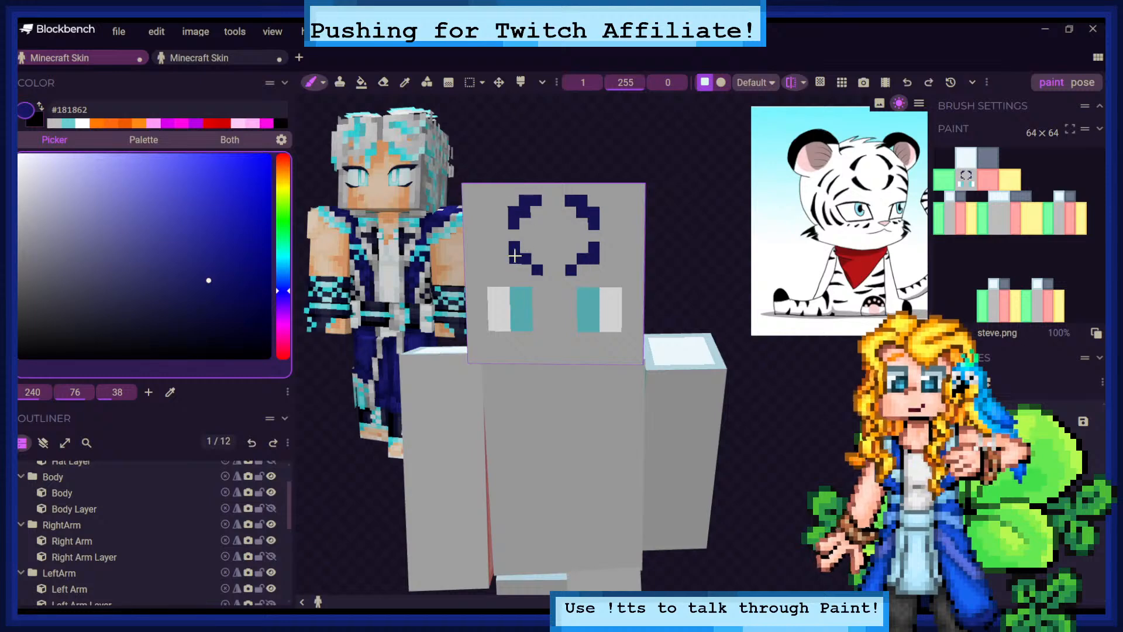
{"action": "left_click", "coordinate": [525, 269]}
Pick grey #bdbdbd from the forehead and paint over the inner diagonal pixels of the navy ring to thin it
{"action": "key", "text": "c"}
{"action": "left_click", "coordinate": [534, 196]}
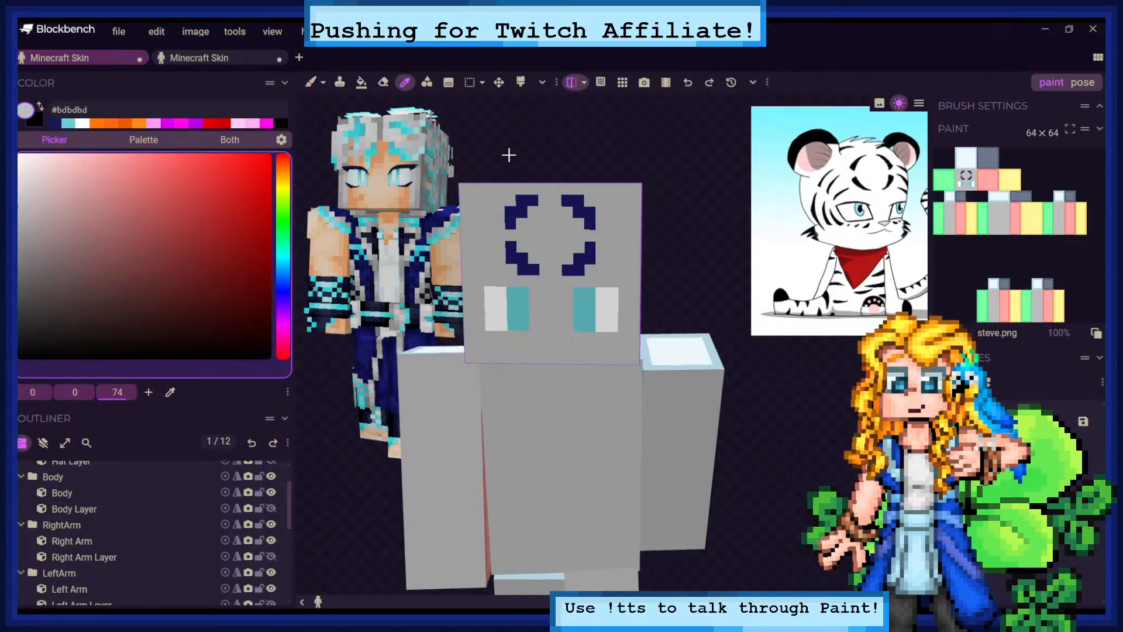
{"action": "left_click", "coordinate": [323, 81]}
{"action": "left_click", "coordinate": [340, 105]}
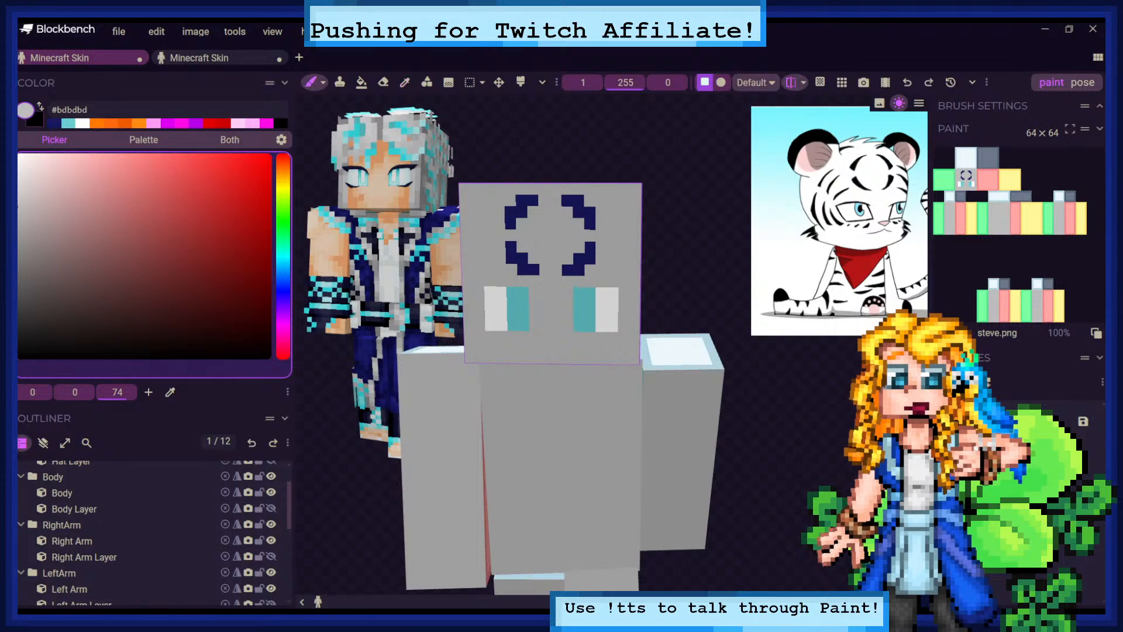
{"action": "left_click", "coordinate": [525, 212]}
{"action": "left_click", "coordinate": [522, 258]}
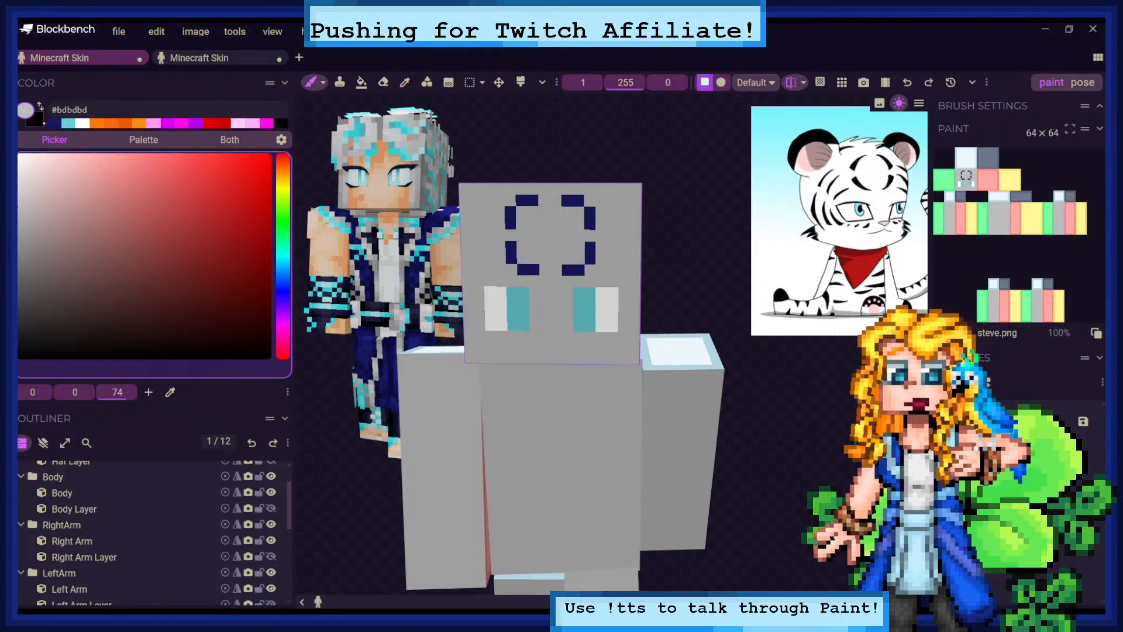
Paint over the entire navy forehead ring with grey #bdbdbd picked from the face, leaving only the eyes
{"action": "left_click", "coordinate": [53, 123]}
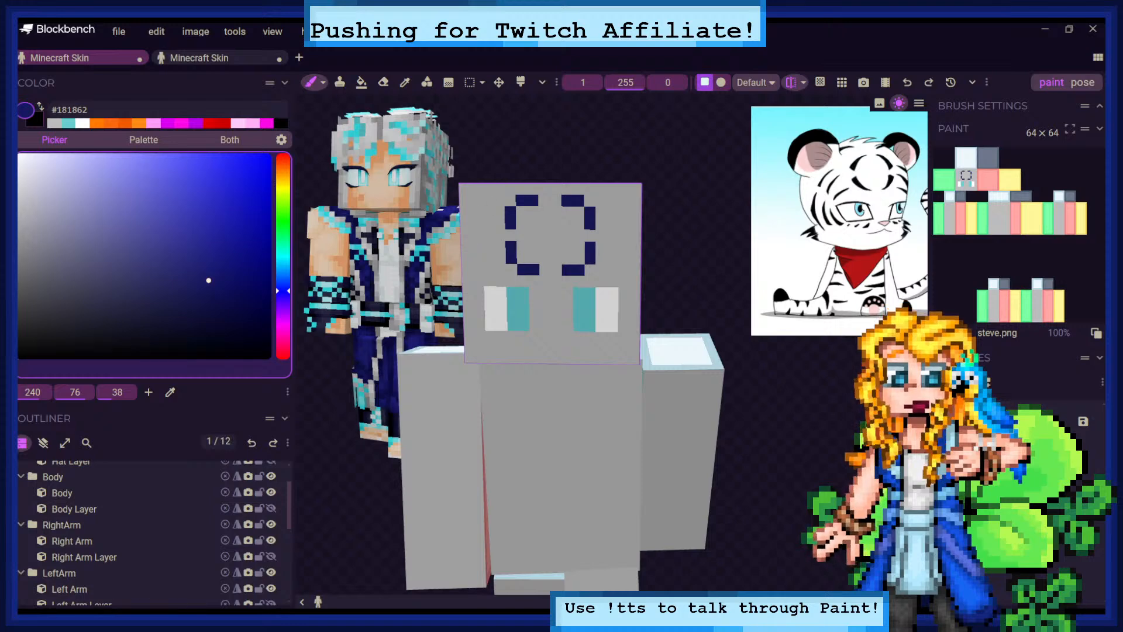
{"action": "mouse_move", "coordinate": [598, 145]}
{"action": "left_mouse_down"}
{"action": "mouse_move", "coordinate": [629, 153]}
{"action": "mouse_move", "coordinate": [600, 150]}
{"action": "mouse_move", "coordinate": [609, 146]}
{"action": "left_mouse_up"}
{"action": "left_click", "coordinate": [404, 81]}
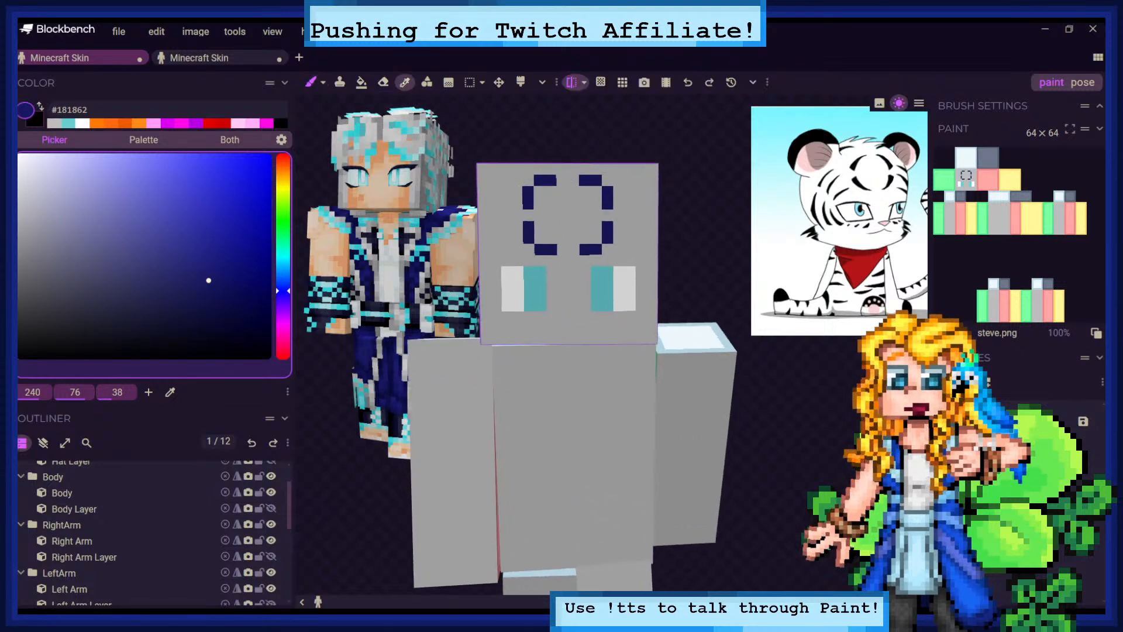
{"action": "left_click", "coordinate": [492, 182]}
{"action": "left_click", "coordinate": [309, 78]}
{"action": "left_click_drag", "start_coordinate": [524, 190], "coordinate": [525, 228]}
{"action": "left_click_drag", "start_coordinate": [535, 180], "coordinate": [548, 180]}
{"action": "left_click_drag", "start_coordinate": [525, 238], "coordinate": [548, 250]}
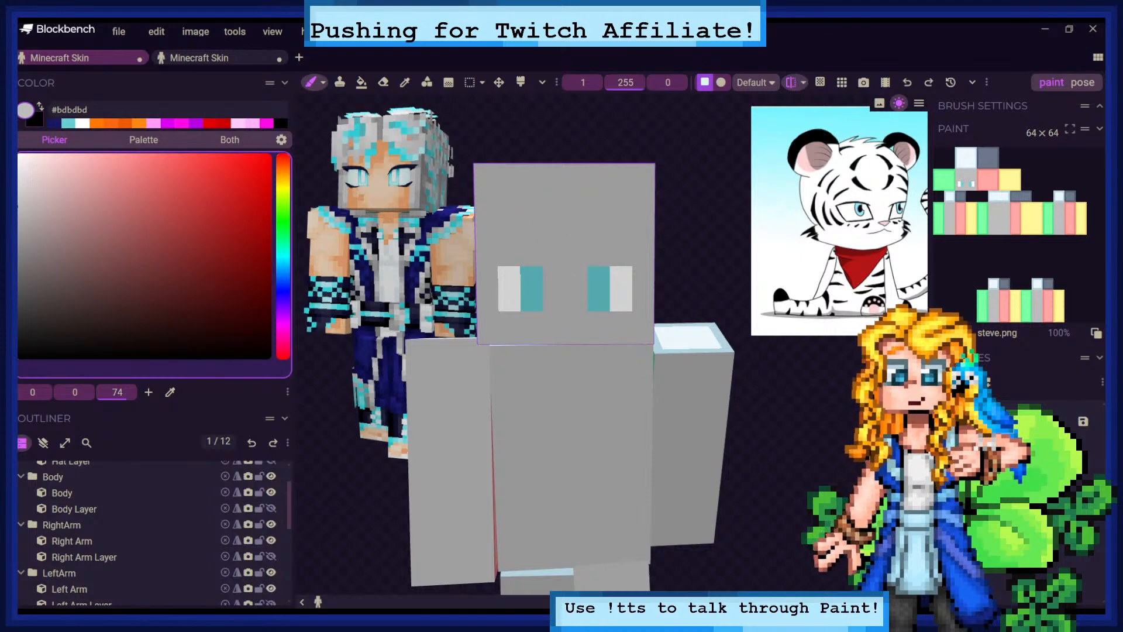
Set a lighter grey with brightness 85 and paint mirrored ear shapes on the hat layer at the head's upper corners
{"action": "mouse_move", "coordinate": [19, 206]}
{"action": "left_mouse_down"}
{"action": "mouse_move", "coordinate": [19, 358]}
{"action": "mouse_move", "coordinate": [19, 184]}
{"action": "left_mouse_up"}
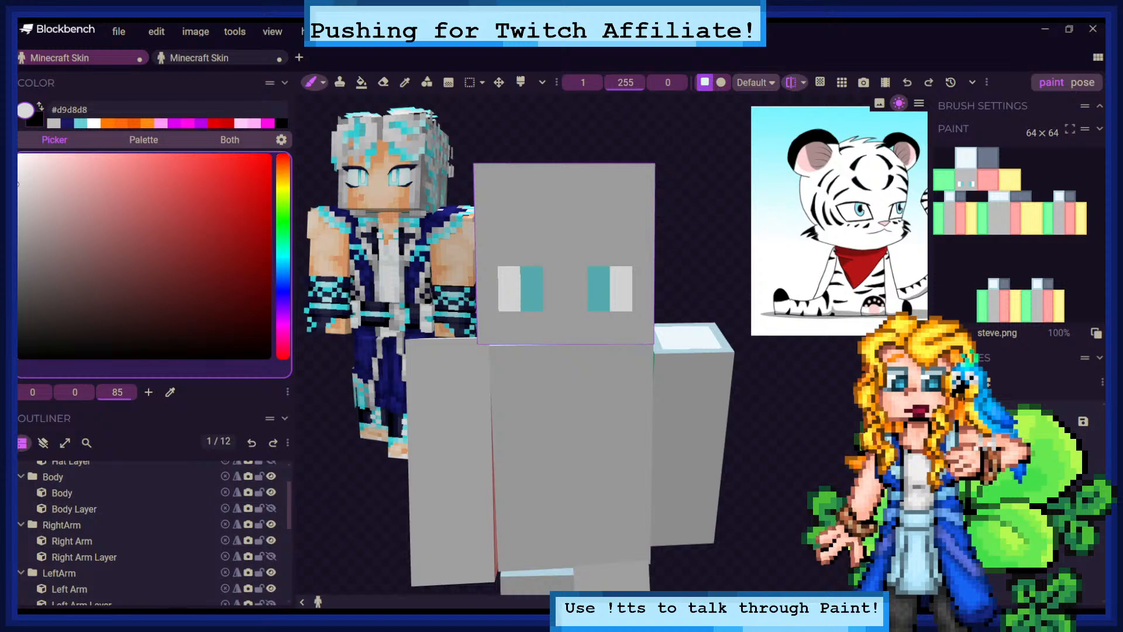
{"action": "mouse_move", "coordinate": [486, 204]}
{"action": "left_mouse_down"}
{"action": "mouse_move", "coordinate": [480, 175]}
{"action": "mouse_move", "coordinate": [513, 169]}
{"action": "left_mouse_up"}
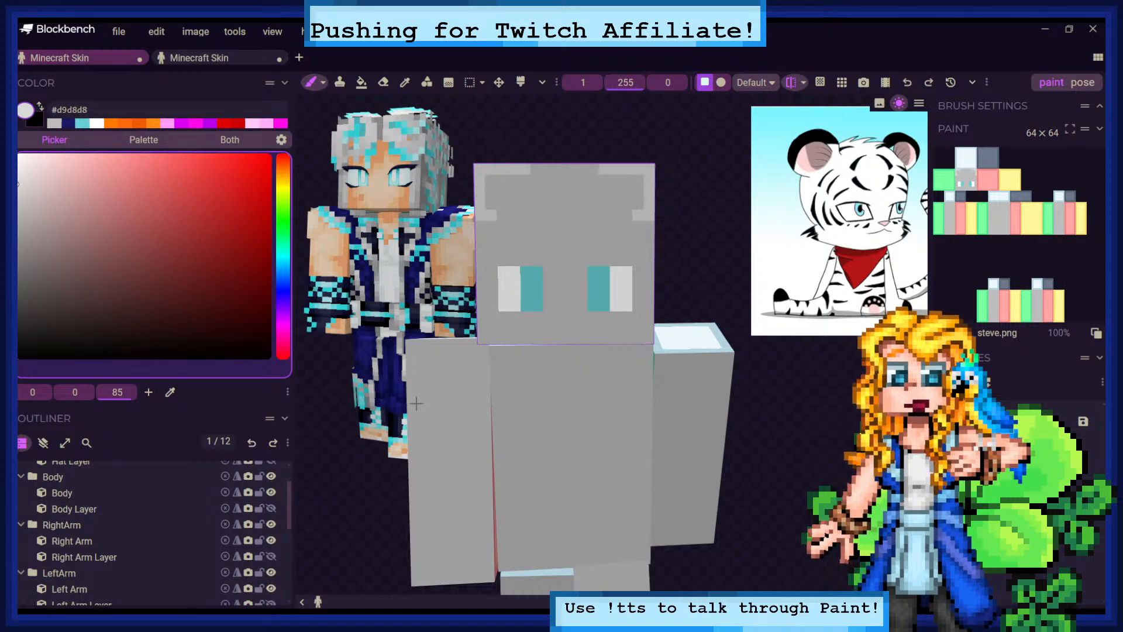
{"action": "left_click", "coordinate": [252, 443]}
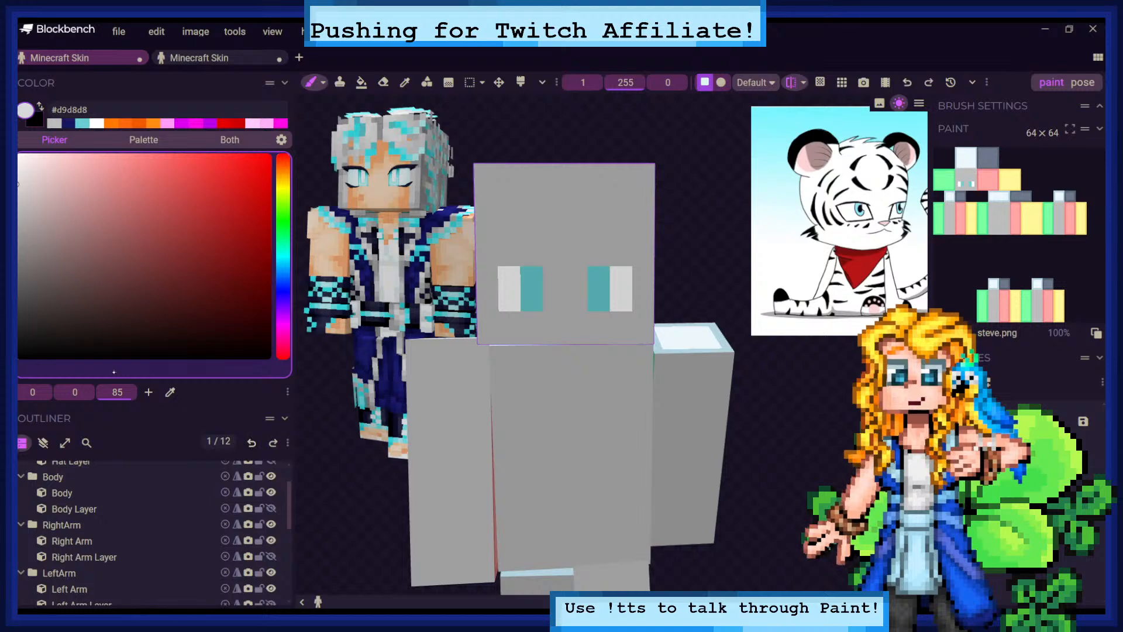
{"action": "mouse_move", "coordinate": [495, 214]}
{"action": "left_mouse_down"}
{"action": "mouse_move", "coordinate": [482, 187]}
{"action": "mouse_move", "coordinate": [515, 158]}
{"action": "mouse_move", "coordinate": [480, 221]}
{"action": "left_mouse_up"}
{"action": "left_click_drag", "start_coordinate": [529, 157], "coordinate": [518, 182]}
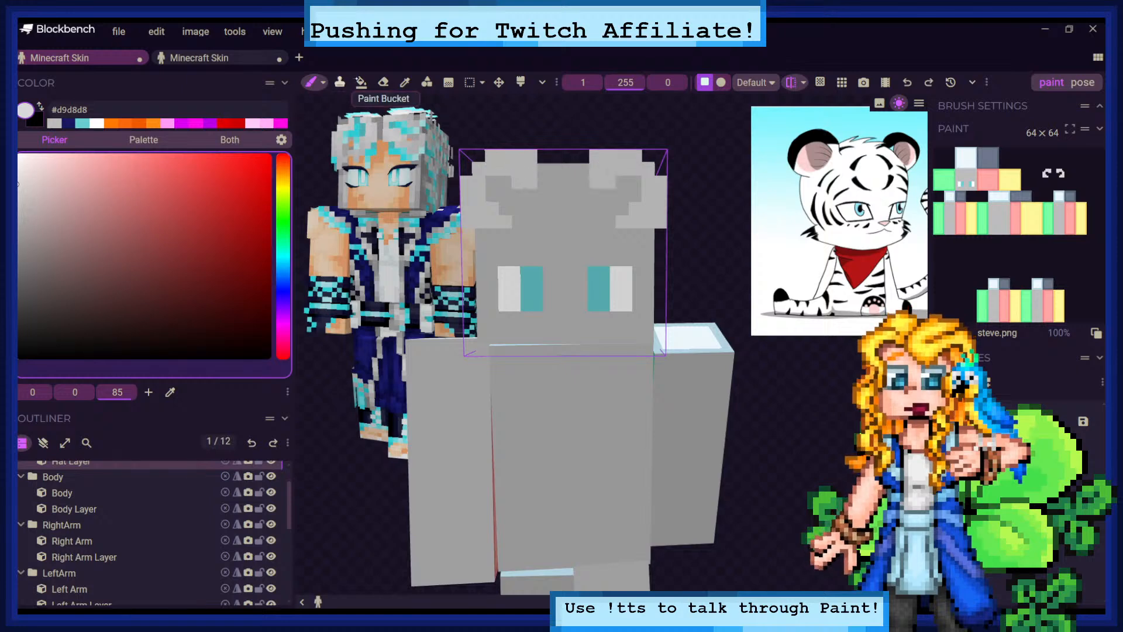
Erase the inner pixels along the top edge of both light-grey ears on the hat layer to narrow them
{"action": "left_click", "coordinate": [383, 82]}
{"action": "left_click", "coordinate": [532, 157]}
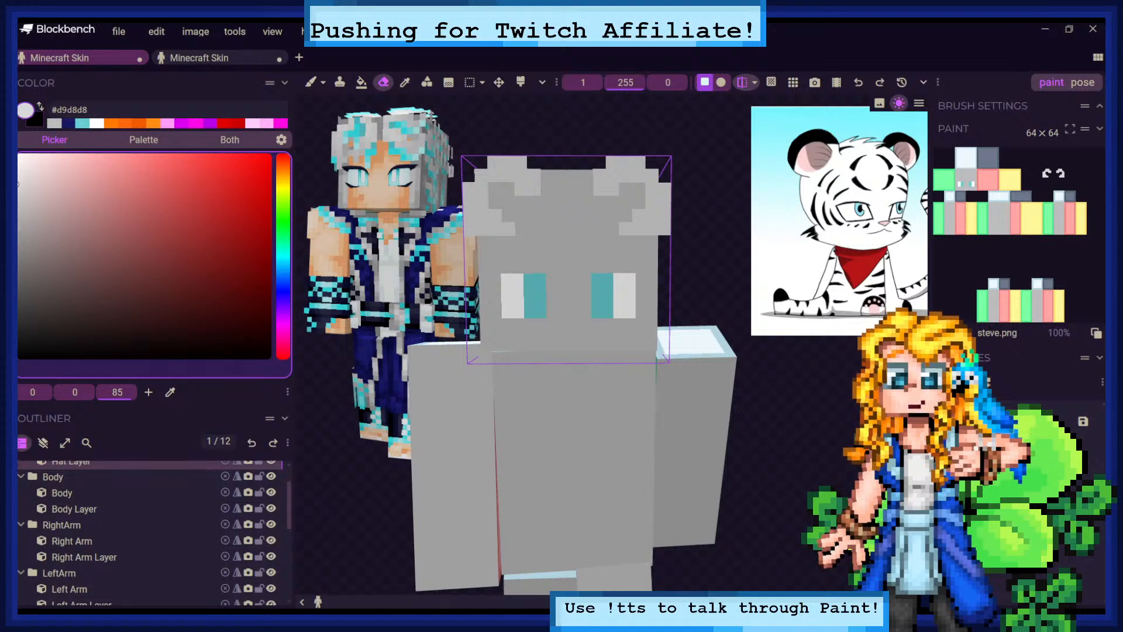
{"action": "left_click_drag", "start_coordinate": [515, 167], "coordinate": [544, 168]}
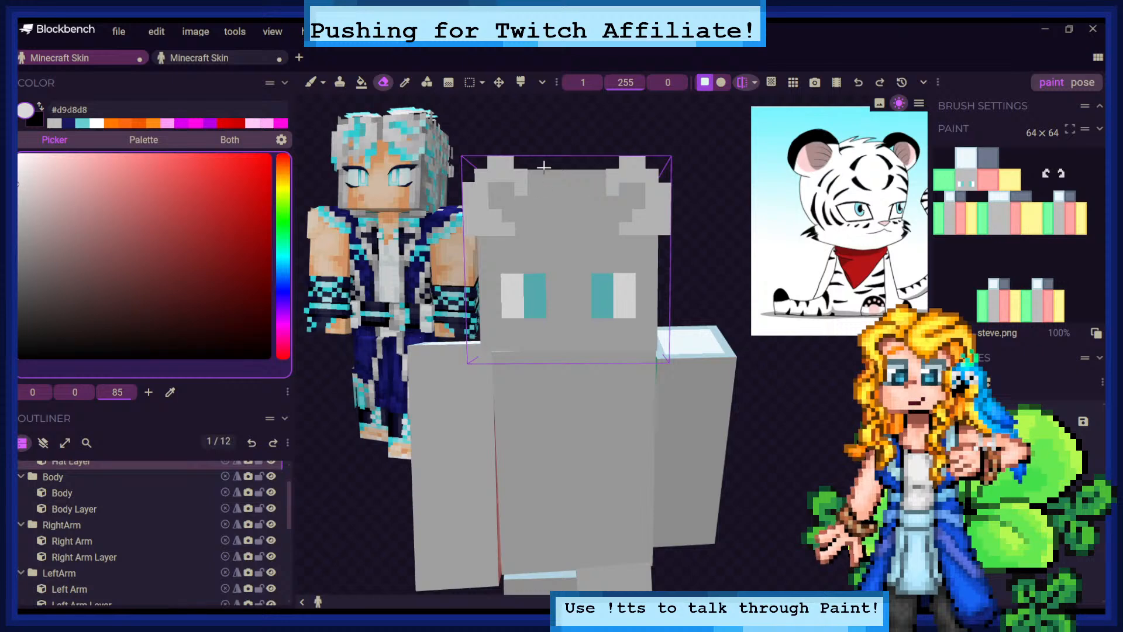
{"action": "left_click", "coordinate": [472, 222]}
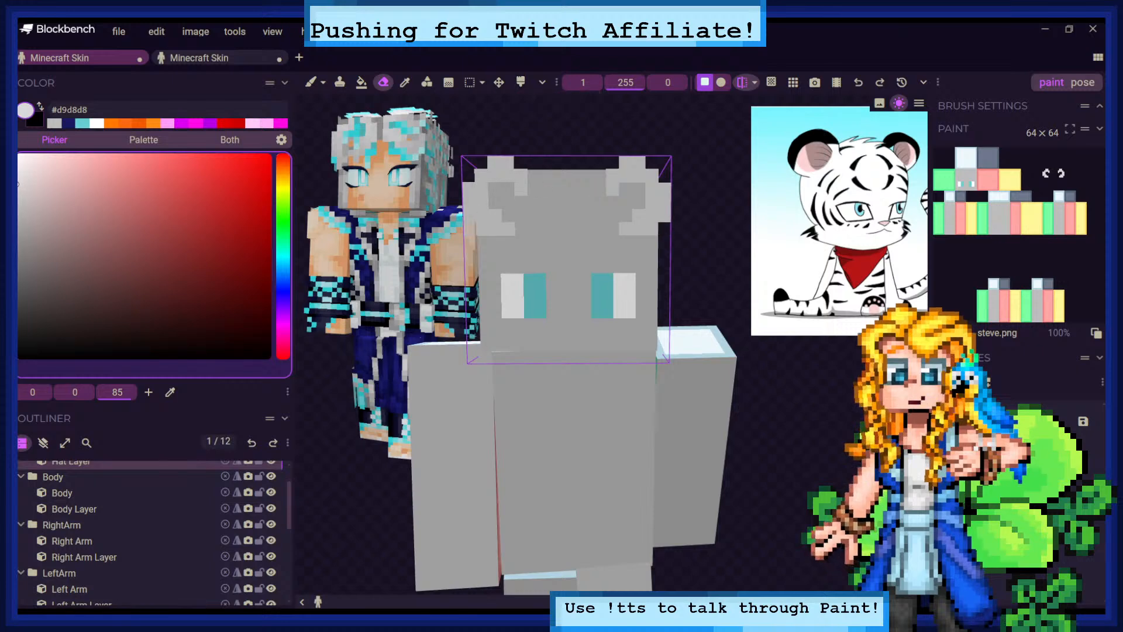
{"action": "mouse_move", "coordinate": [737, 209]}
{"action": "left_mouse_down"}
{"action": "mouse_move", "coordinate": [692, 219]}
{"action": "mouse_move", "coordinate": [738, 209]}
{"action": "left_mouse_up"}
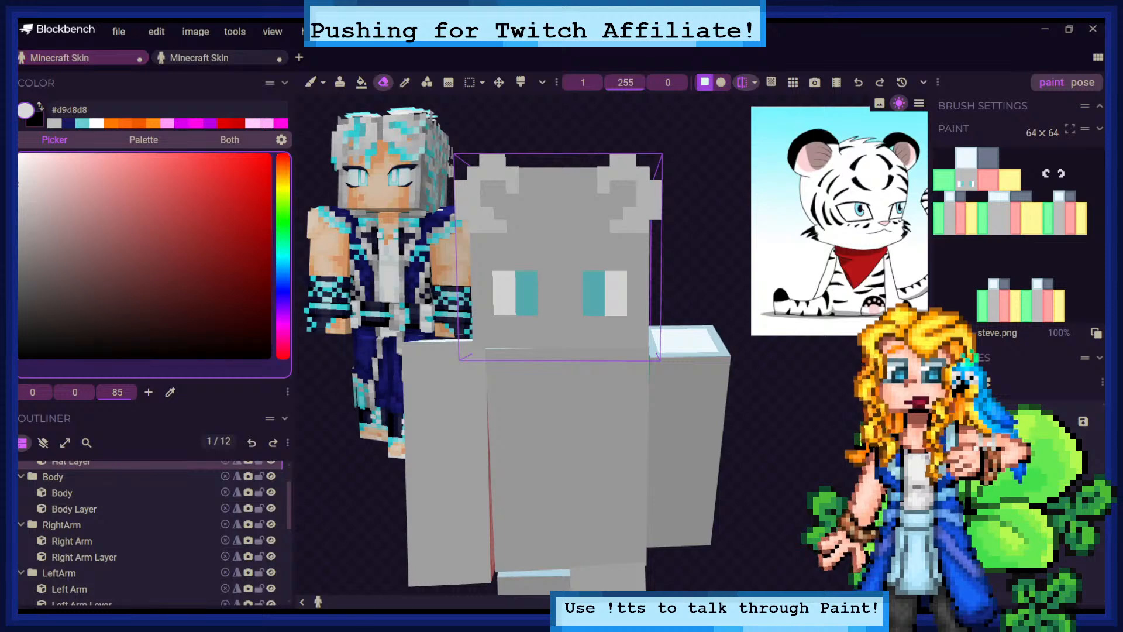
Paint the outer and upper edges of both ears on the hat layer in navy #181862
{"action": "key", "text": "b"}
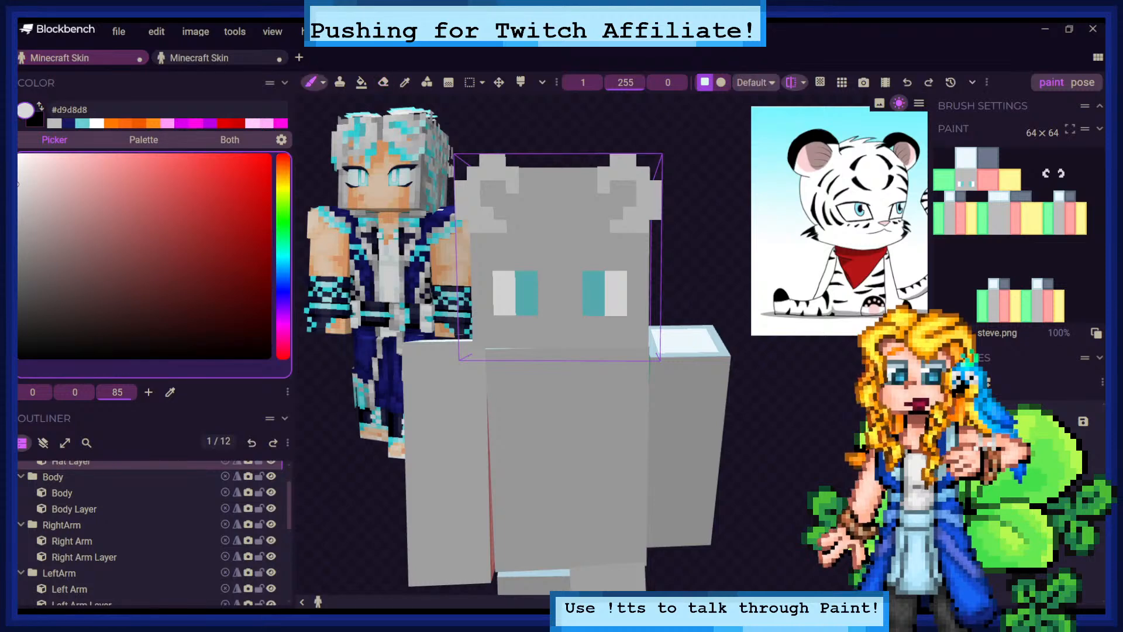
{"action": "left_click", "coordinate": [426, 82]}
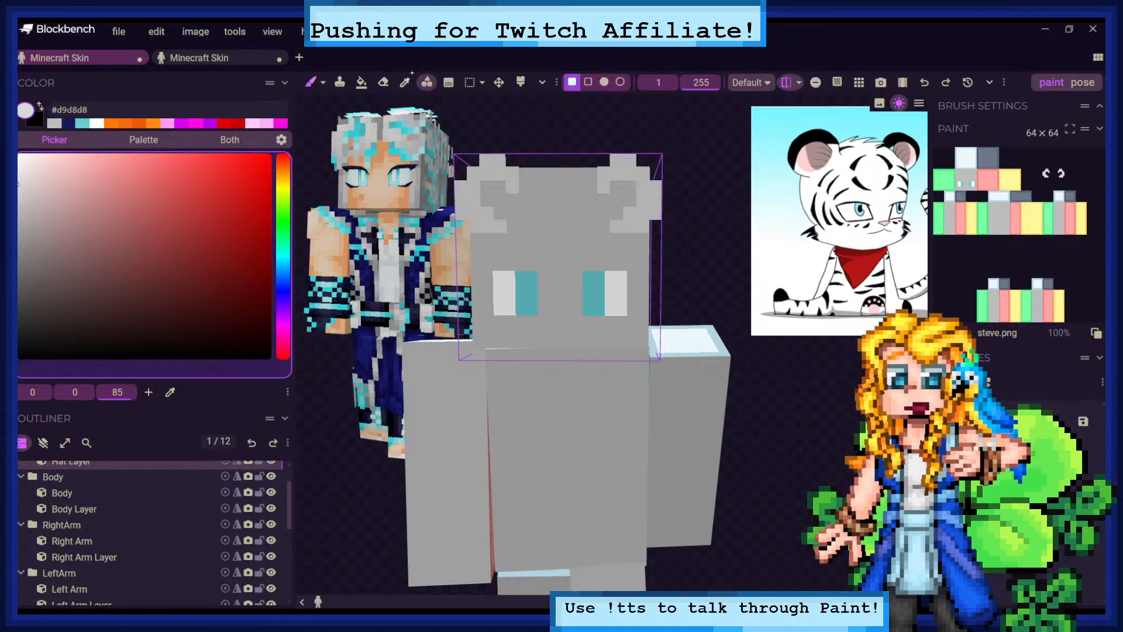
{"action": "left_click", "coordinate": [405, 82]}
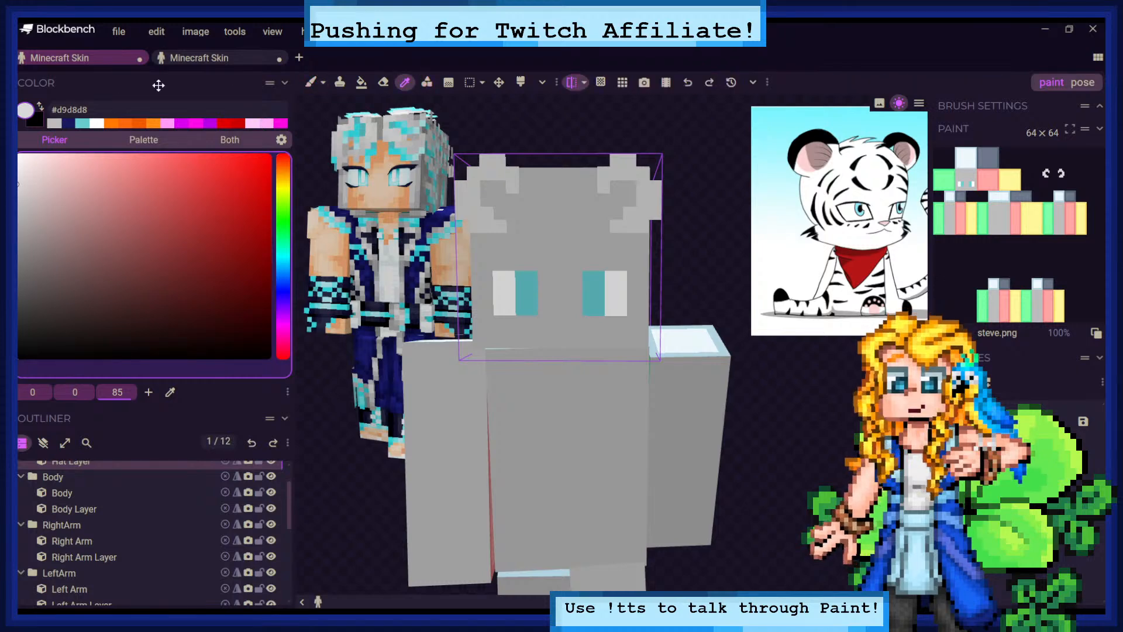
{"action": "key", "text": "b"}
{"action": "left_click", "coordinate": [68, 122]}
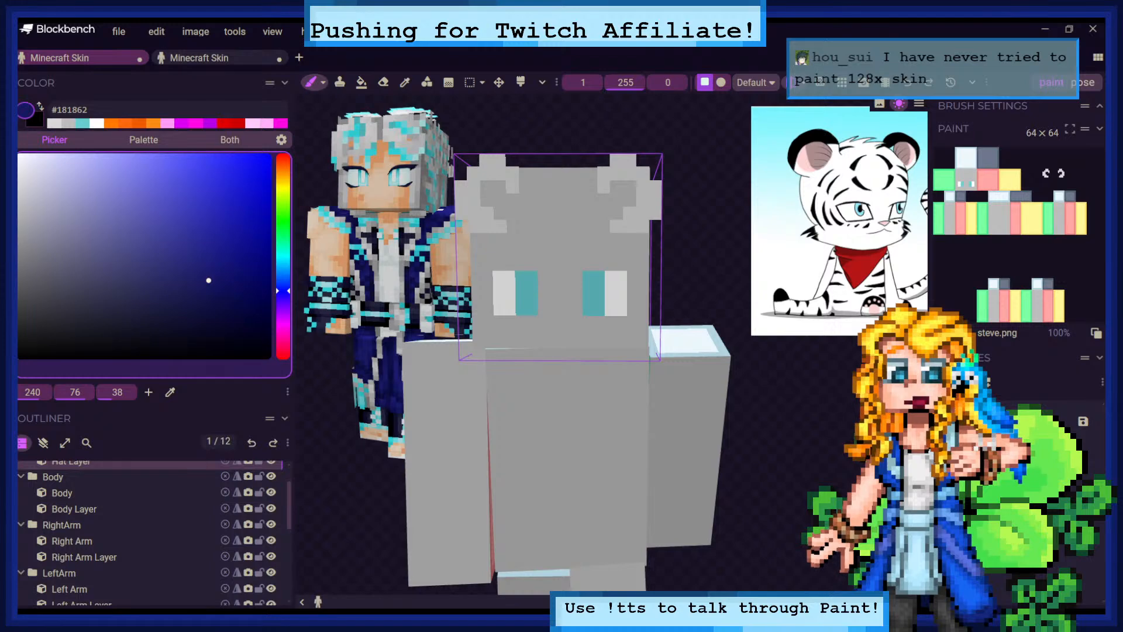
{"action": "mouse_move", "coordinate": [475, 166]}
{"action": "left_mouse_down"}
{"action": "mouse_move", "coordinate": [463, 184]}
{"action": "mouse_move", "coordinate": [490, 156]}
{"action": "mouse_move", "coordinate": [500, 166]}
{"action": "mouse_move", "coordinate": [465, 195]}
{"action": "mouse_move", "coordinate": [528, 149]}
{"action": "left_mouse_up"}
{"action": "left_click", "coordinate": [512, 173]}
{"action": "left_click", "coordinate": [474, 200]}
{"action": "mouse_move", "coordinate": [513, 104]}
{"action": "left_mouse_down"}
{"action": "mouse_move", "coordinate": [510, 156]}
{"action": "mouse_move", "coordinate": [508, 136]}
{"action": "left_mouse_up"}
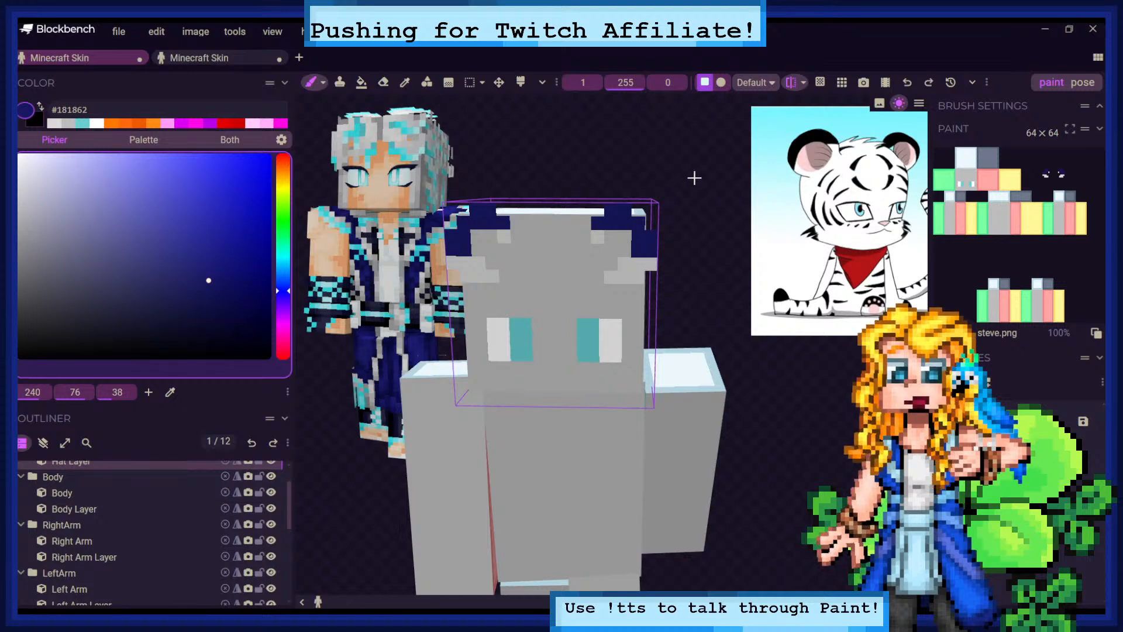
{"action": "mouse_move", "coordinate": [694, 178]}
{"action": "left_mouse_down"}
{"action": "mouse_move", "coordinate": [696, 151]}
{"action": "mouse_move", "coordinate": [697, 170]}
{"action": "left_mouse_up"}
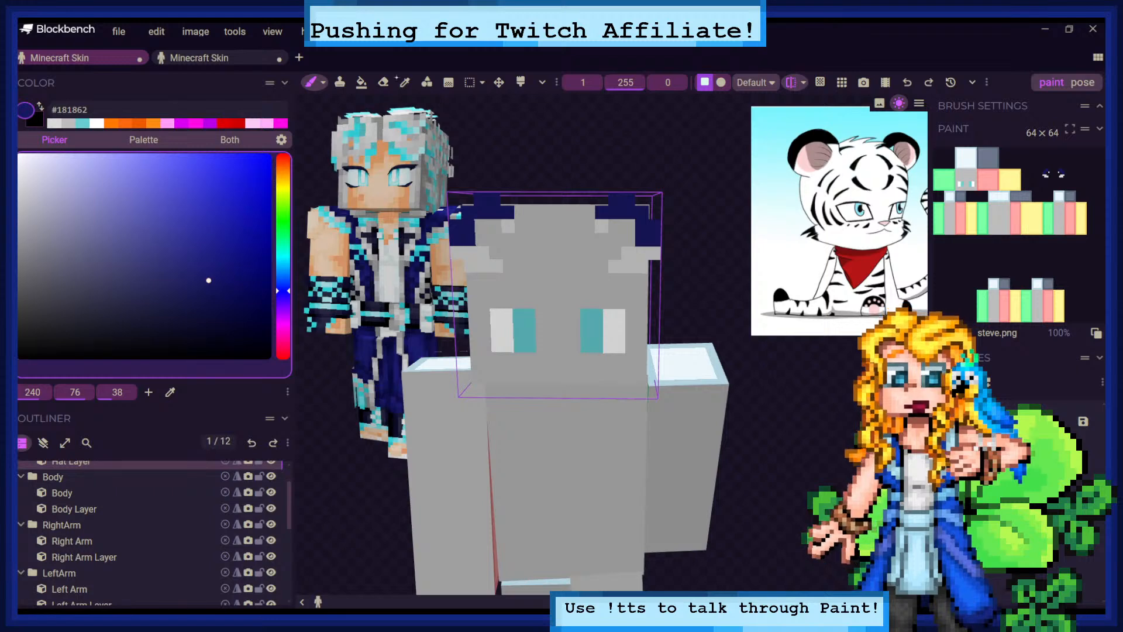
Darken the picked ear grey to #c5c5c5, hide the outer layers and paint the head's upper corners beneath the ears
{"action": "left_click", "coordinate": [404, 82]}
{"action": "left_click", "coordinate": [479, 253]}
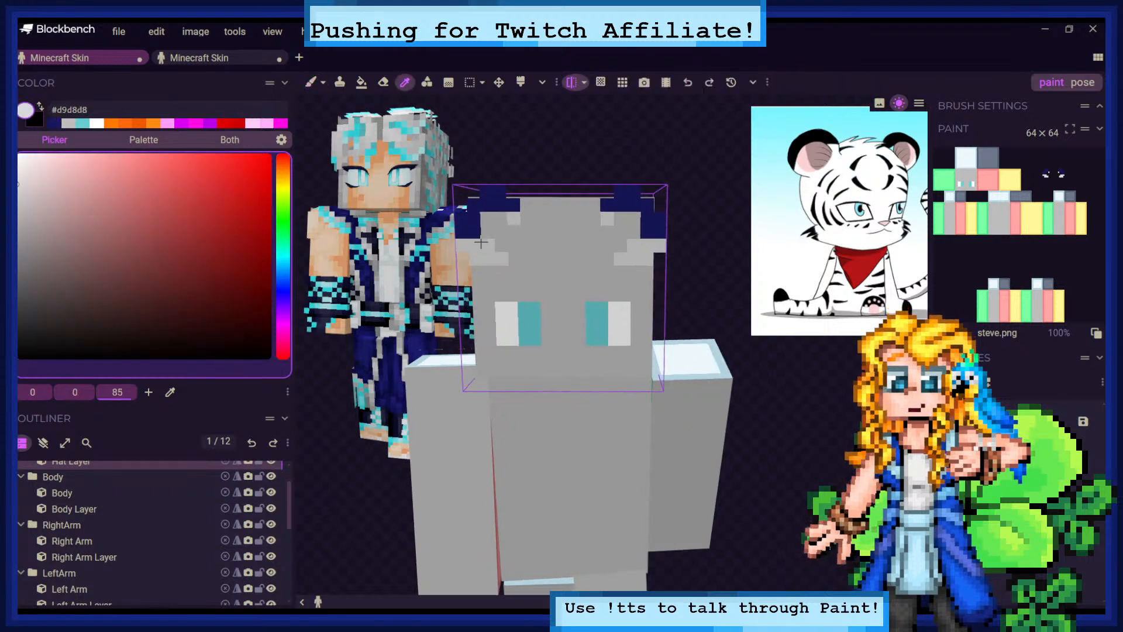
{"action": "key", "text": "b"}
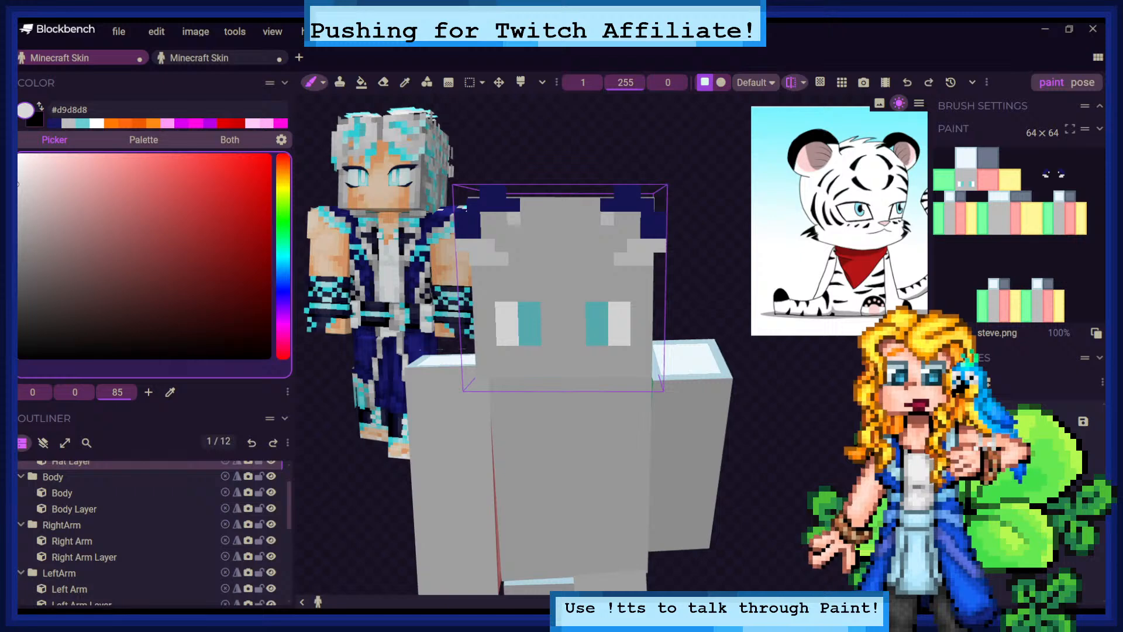
{"action": "left_click", "coordinate": [16, 197]}
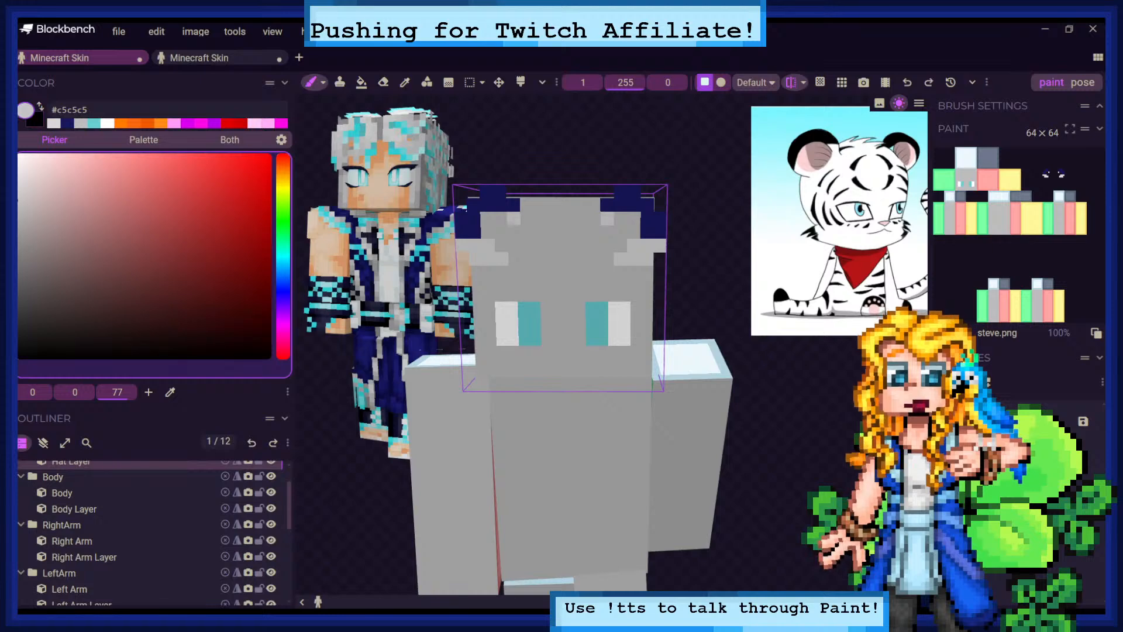
{"action": "left_click", "coordinate": [43, 443]}
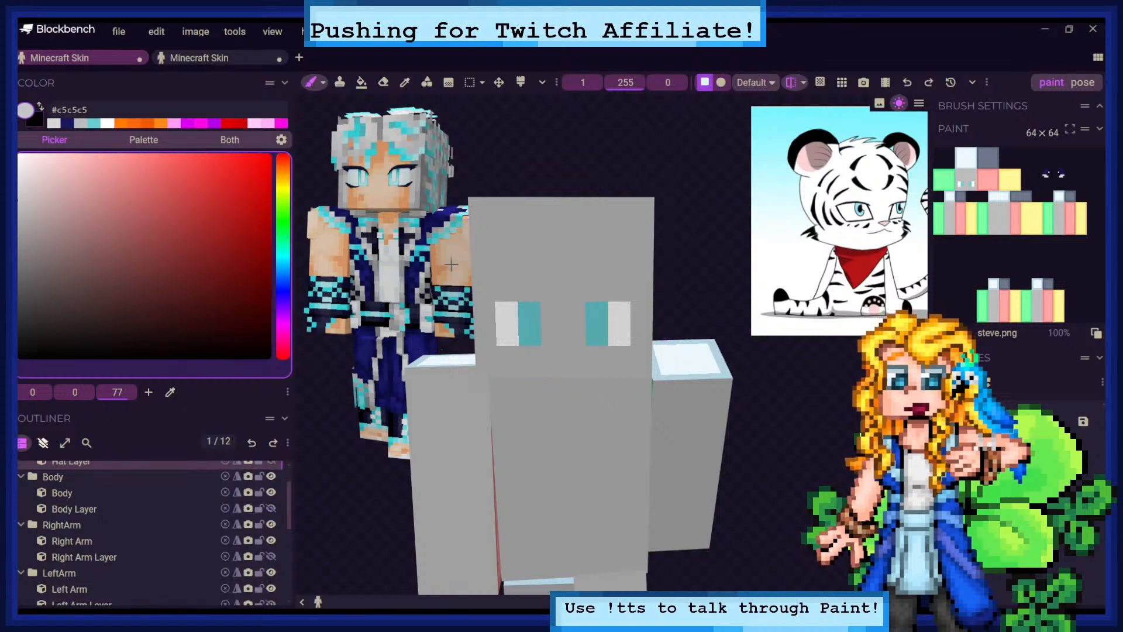
{"action": "left_click", "coordinate": [479, 249]}
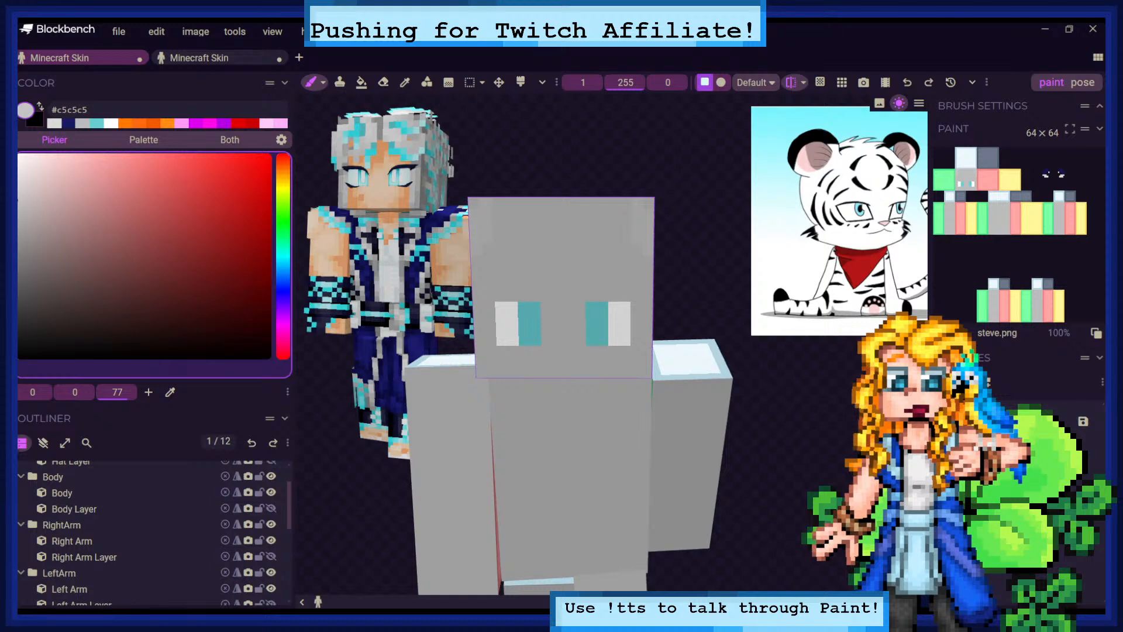
Pick the head's grey, darken it to #aeaeae and shade the mirrored upper side edges of the face
{"action": "left_click", "coordinate": [405, 83]}
{"action": "left_click", "coordinate": [507, 216]}
{"action": "left_click_drag", "start_coordinate": [446, 179], "coordinate": [450, 177]}
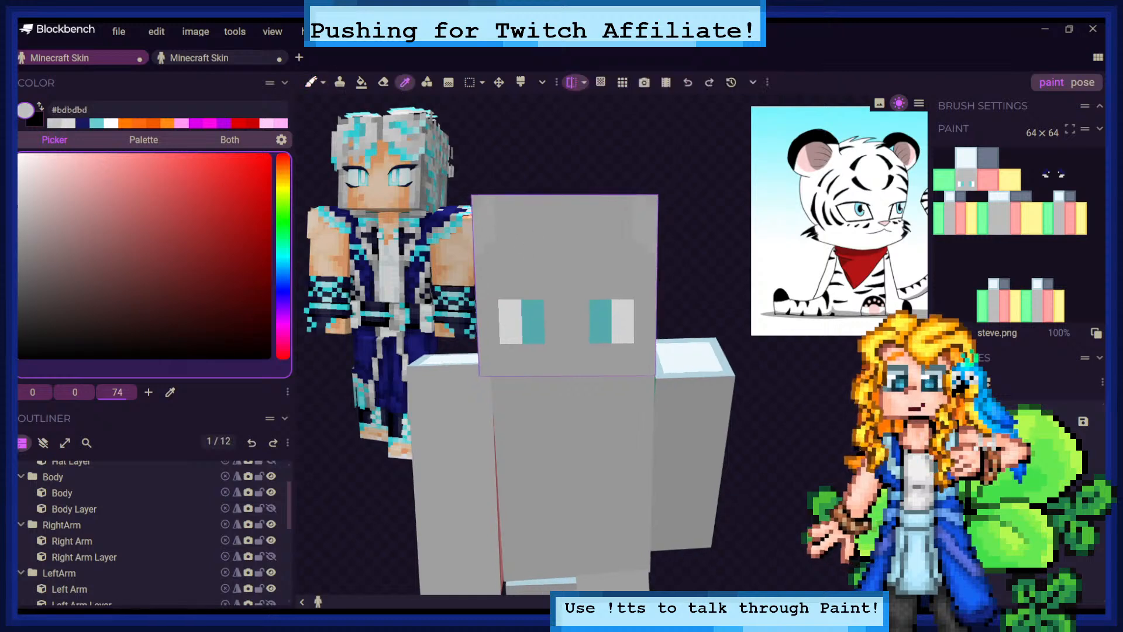
{"action": "key", "text": "b"}
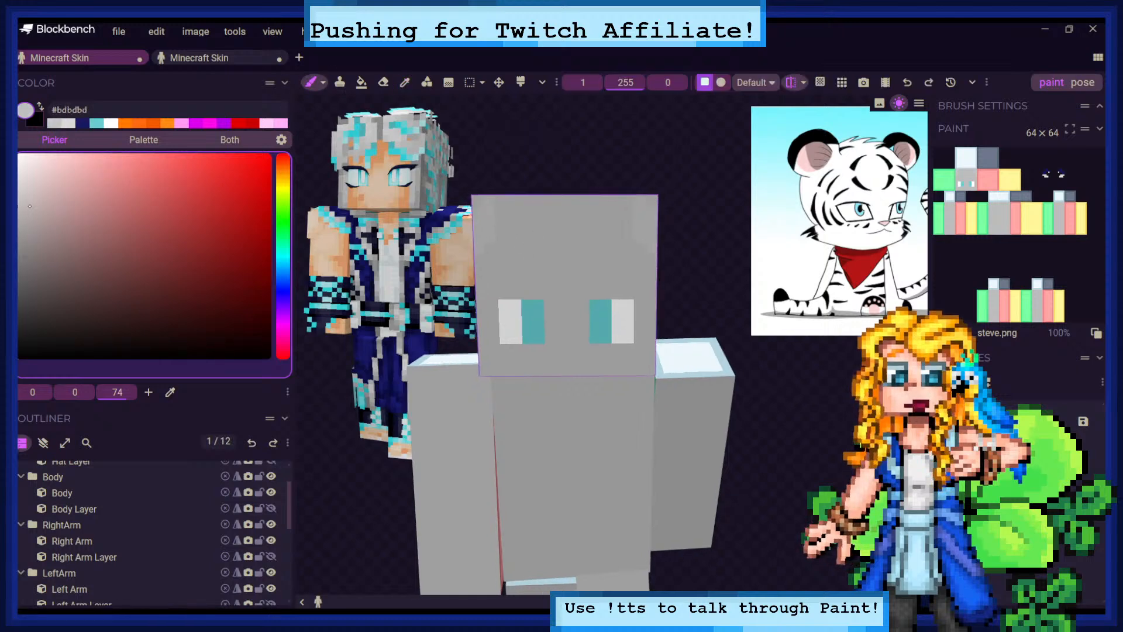
{"action": "left_click_drag", "start_coordinate": [19, 219], "coordinate": [15, 358]}
{"action": "left_click", "coordinate": [18, 218]}
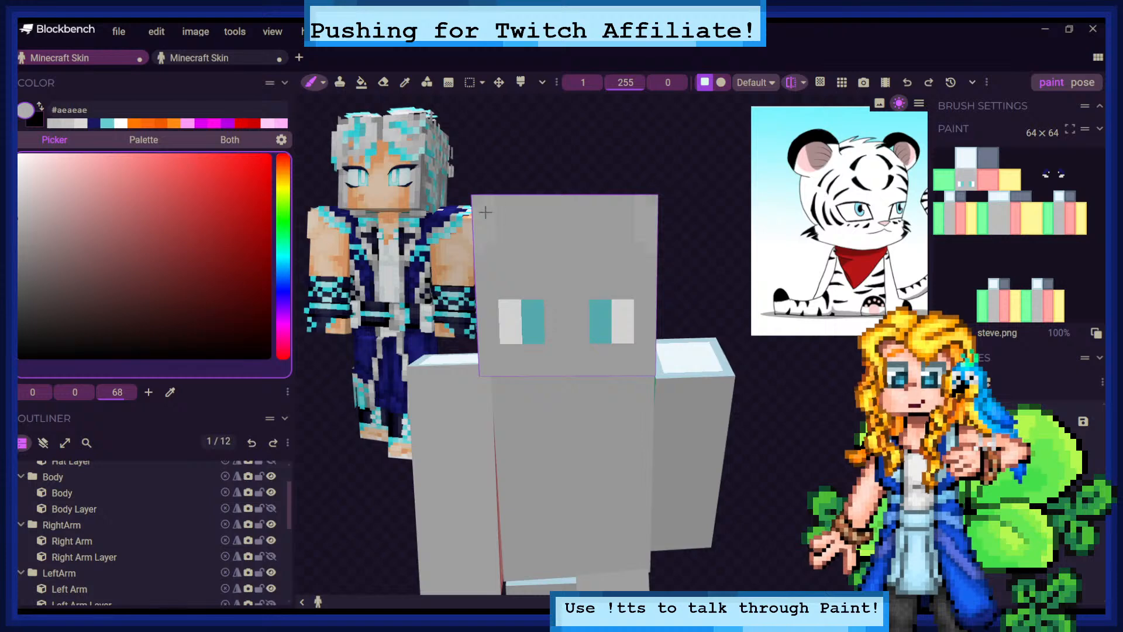
{"action": "mouse_move", "coordinate": [478, 246]}
{"action": "left_mouse_down"}
{"action": "mouse_move", "coordinate": [489, 202]}
{"action": "mouse_move", "coordinate": [494, 219]}
{"action": "left_mouse_up"}
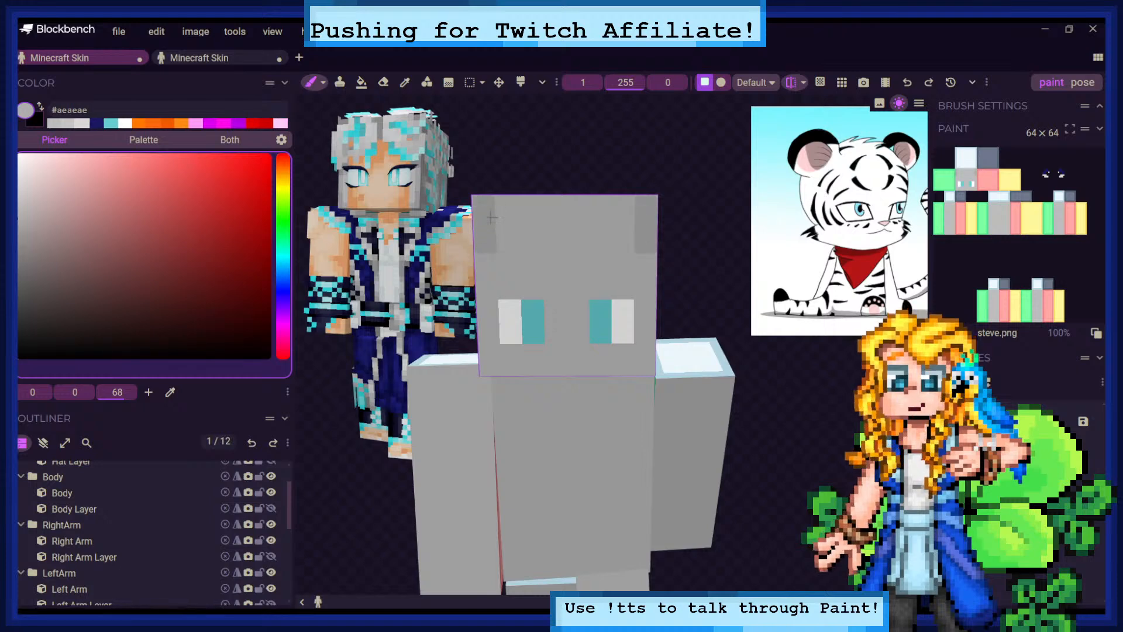
Extend the #aeaeae shading inward at the head's upper corners, toggling the outer layers to compare it with the ears
{"action": "left_click", "coordinate": [43, 442]}
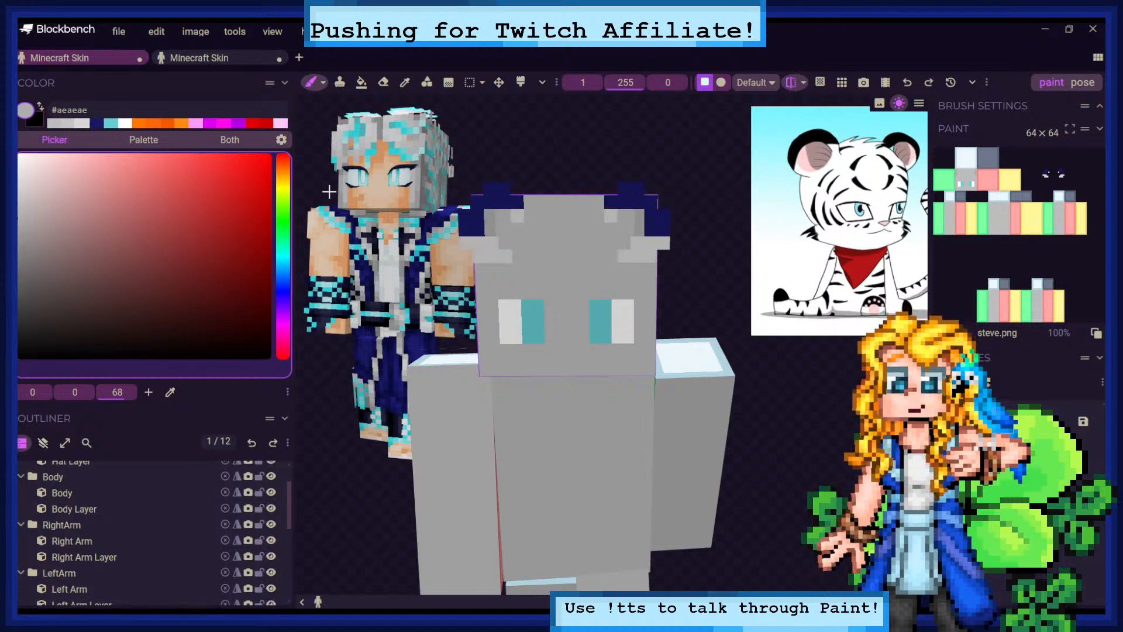
{"action": "left_click", "coordinate": [43, 442]}
{"action": "left_click_drag", "start_coordinate": [501, 213], "coordinate": [512, 202]}
{"action": "left_click", "coordinate": [43, 442]}
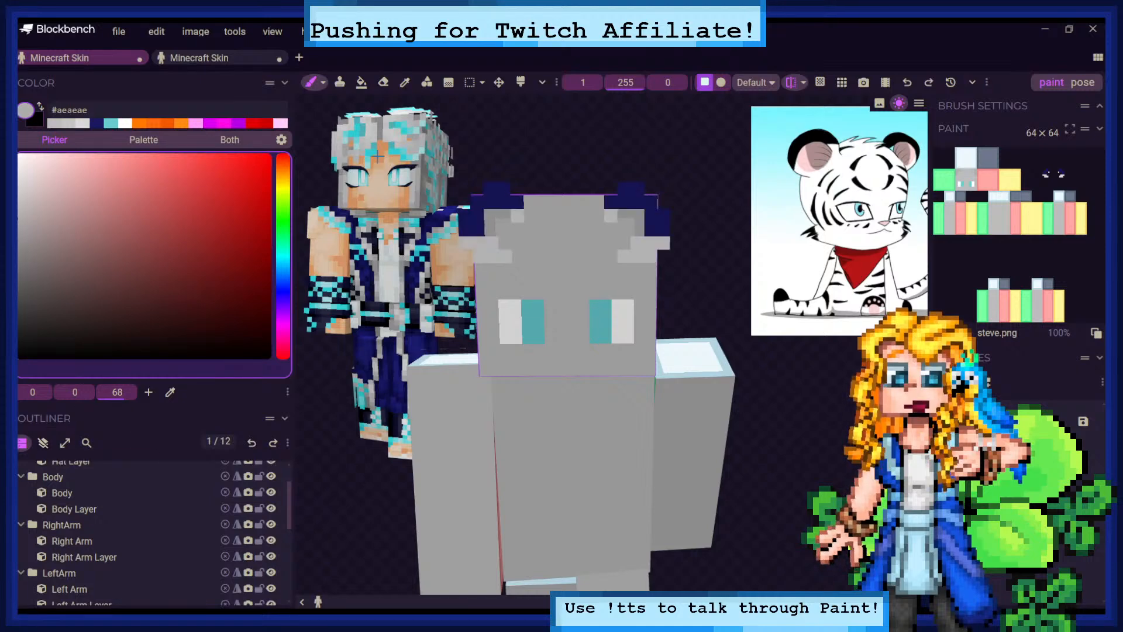
{"action": "mouse_move", "coordinate": [351, 503]}
{"action": "left_mouse_down"}
{"action": "mouse_move", "coordinate": [335, 522]}
{"action": "mouse_move", "coordinate": [352, 505]}
{"action": "left_mouse_up"}
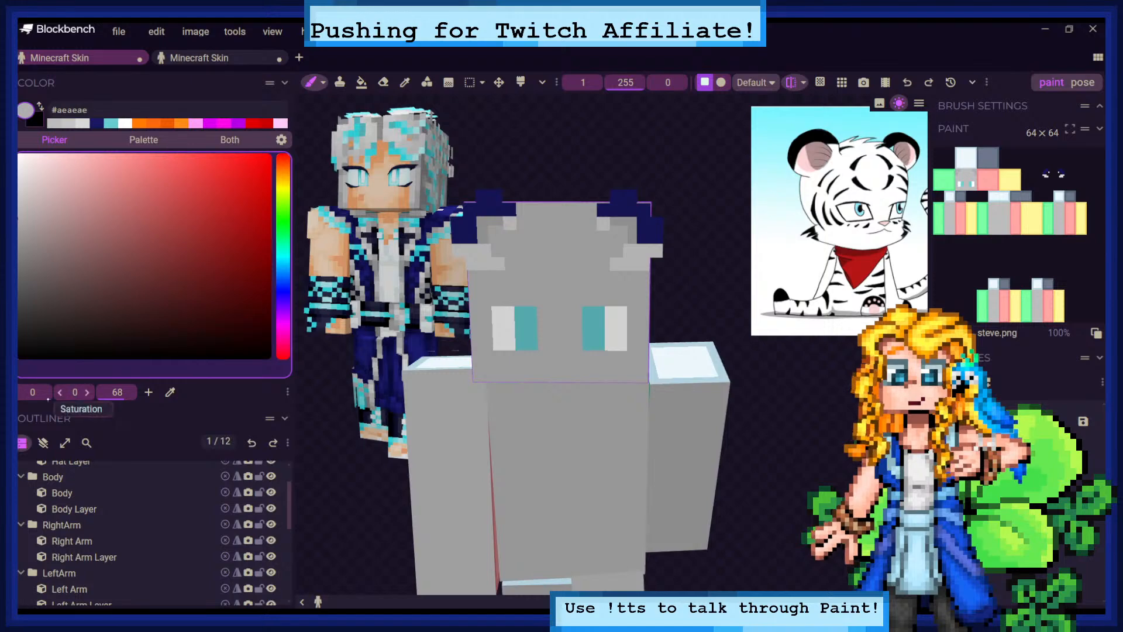
{"action": "left_click", "coordinate": [42, 443]}
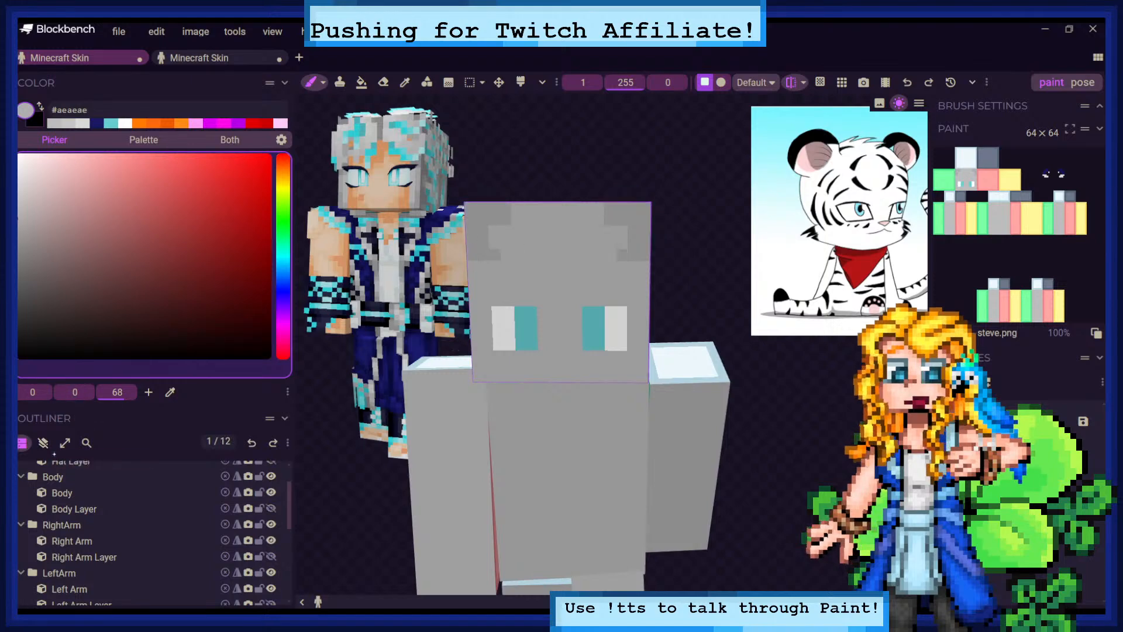
{"action": "left_click", "coordinate": [43, 442]}
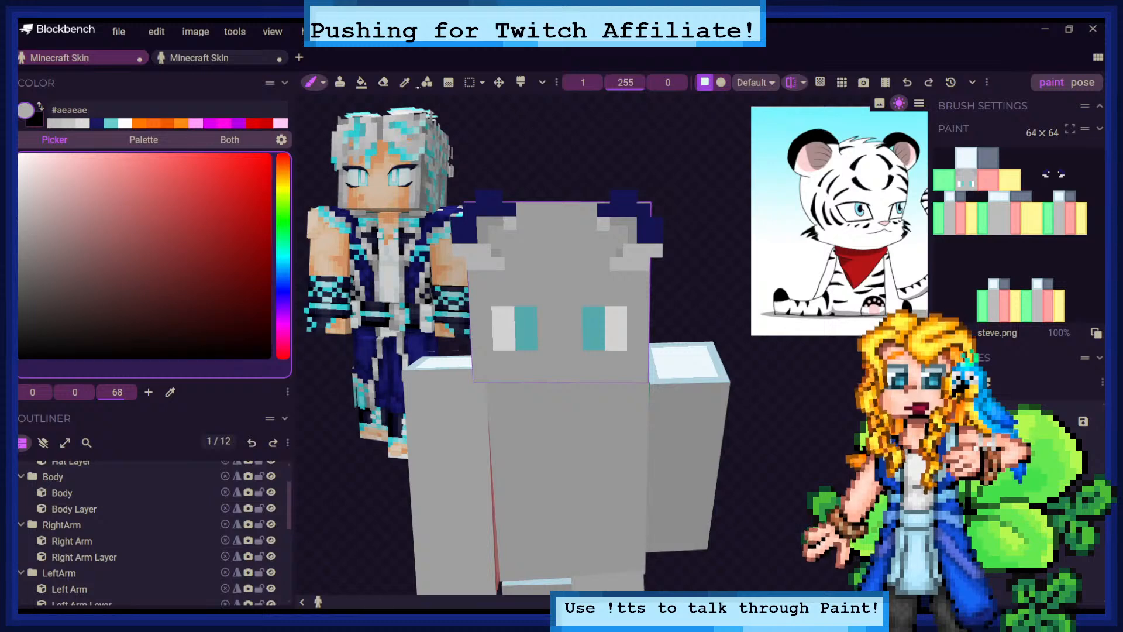
Pick the pale cyan from the previous skin, test it on the base head with the outer layers hidden, and lighten it to #b1e7ea
{"action": "left_click", "coordinate": [403, 82]}
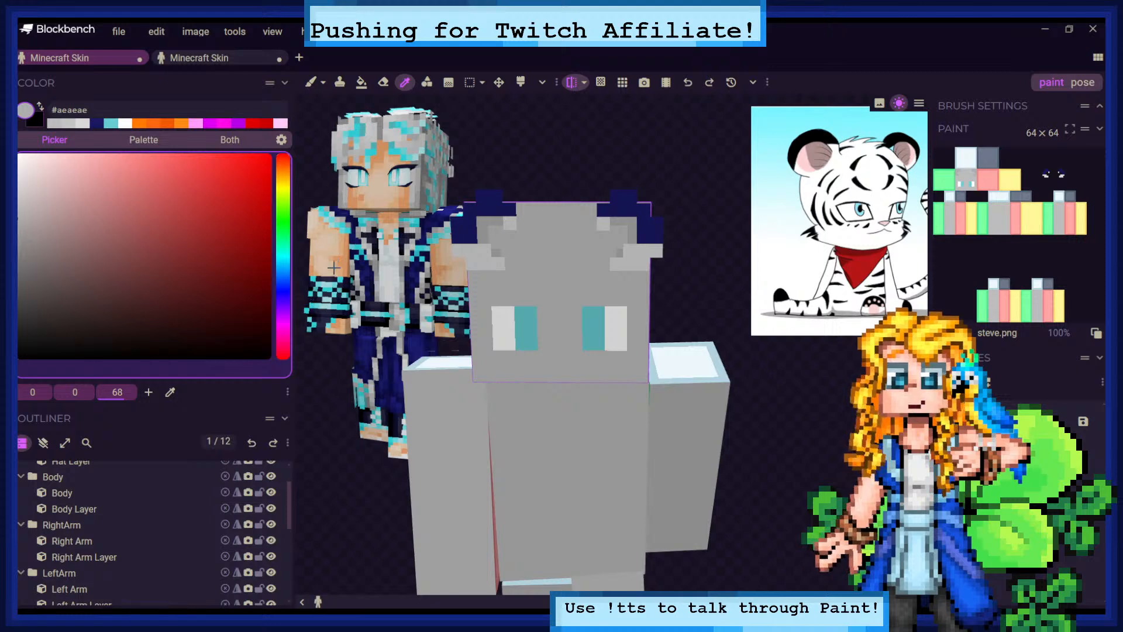
{"action": "left_click", "coordinate": [321, 307]}
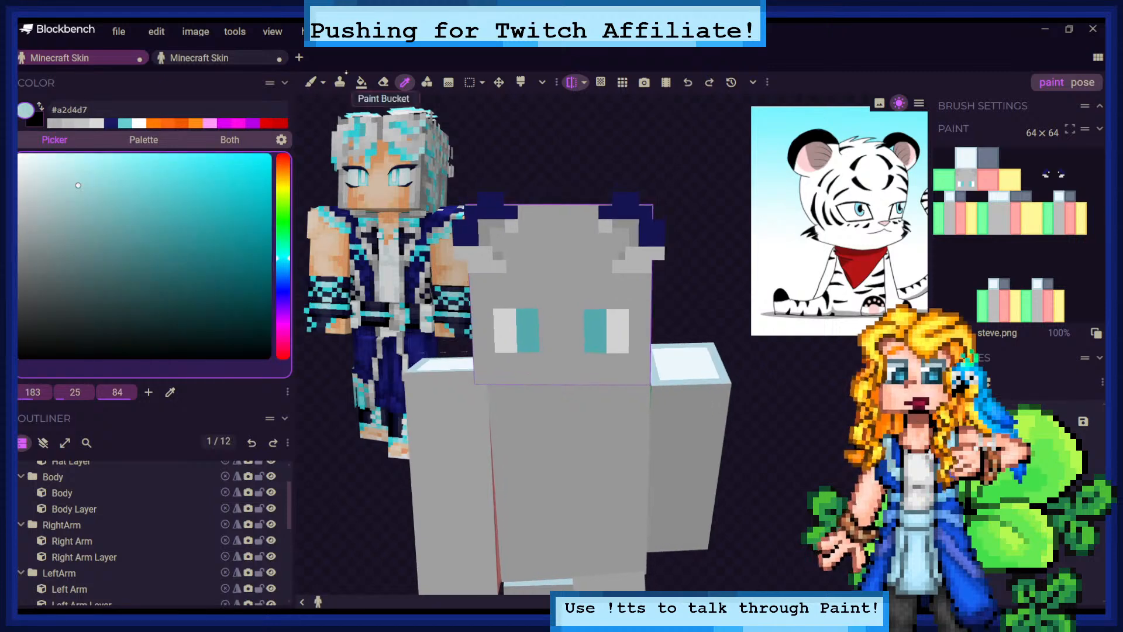
{"action": "left_click", "coordinate": [311, 82]}
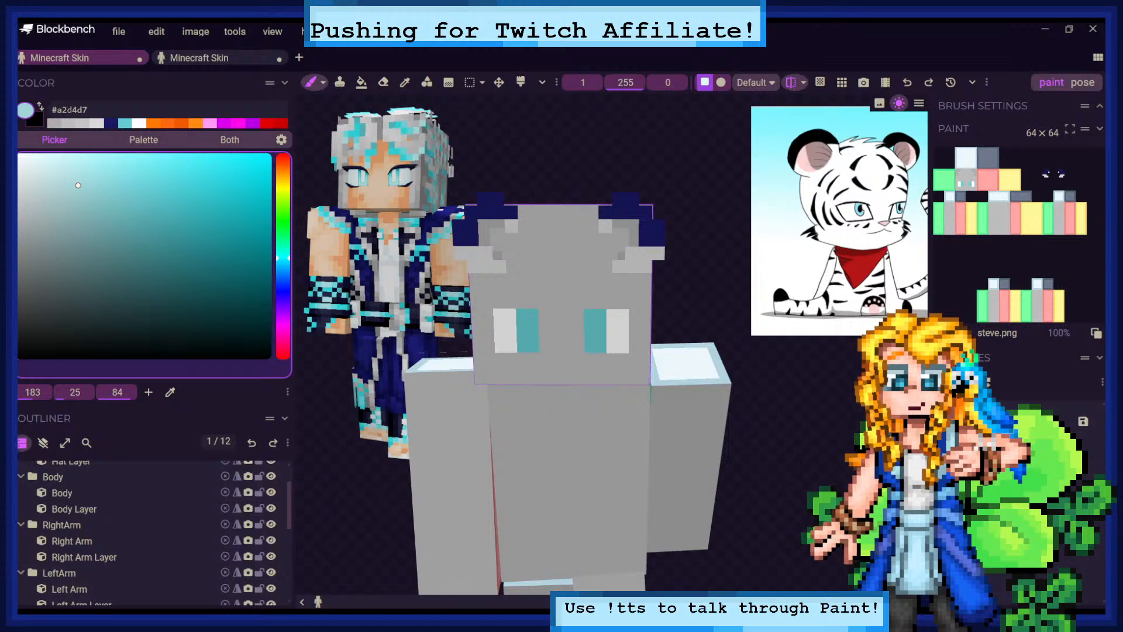
{"action": "left_click", "coordinate": [43, 443]}
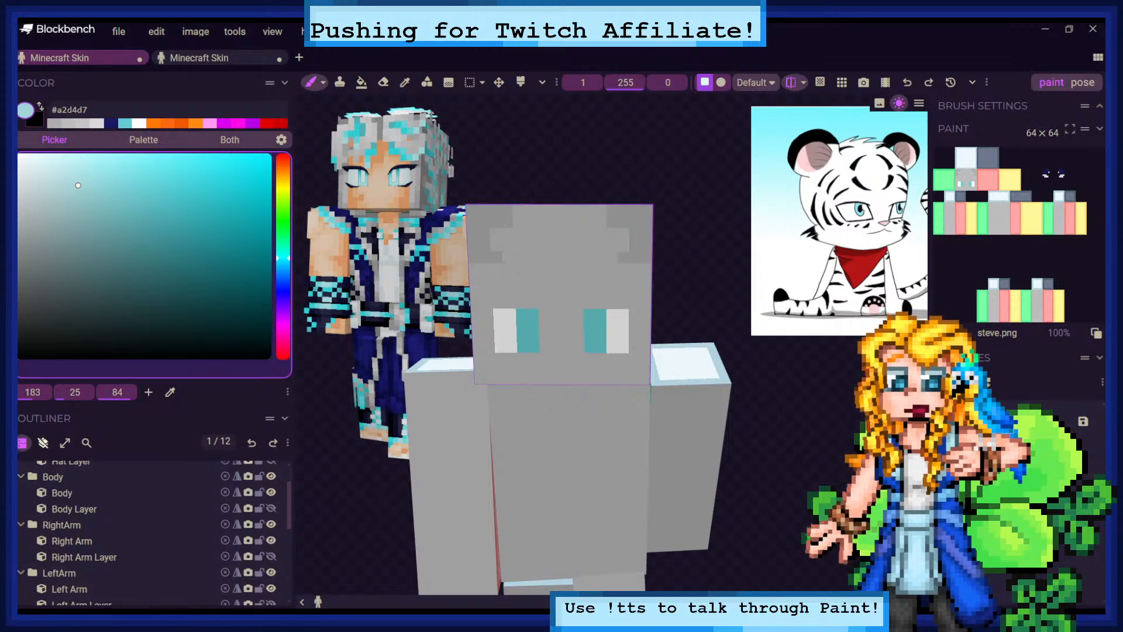
{"action": "left_click_drag", "start_coordinate": [496, 231], "coordinate": [507, 240]}
{"action": "key", "text": "ctrl+z"}
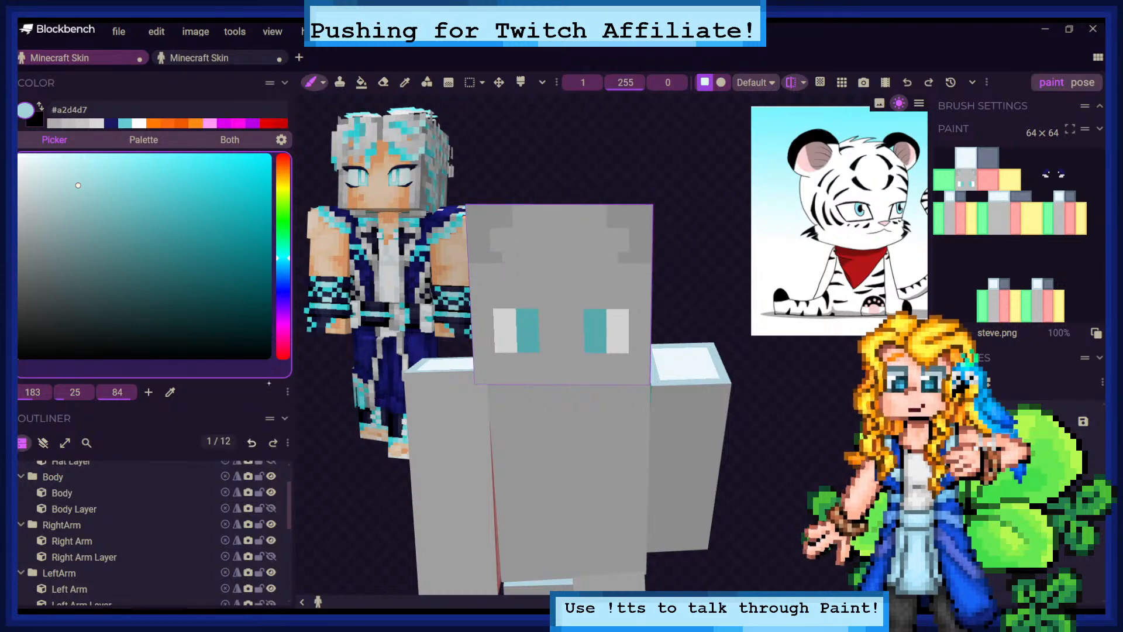
{"action": "left_click", "coordinate": [77, 171]}
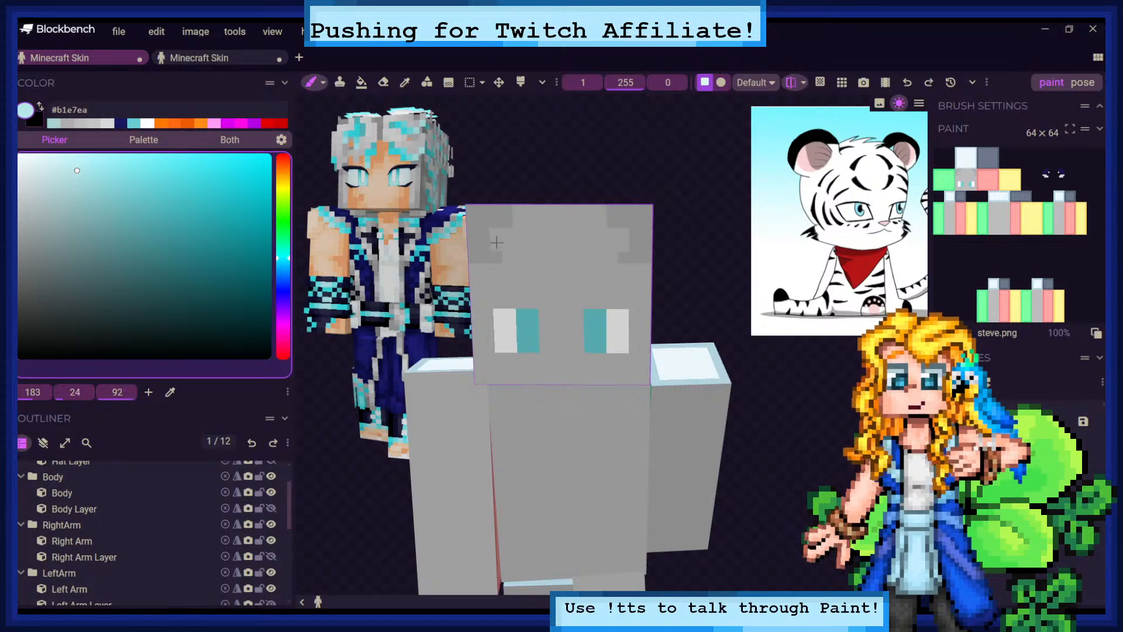
Fill the mirrored inner ears on the base head with pale cyan #b1e7ea
{"action": "left_click_drag", "start_coordinate": [496, 242], "coordinate": [507, 234]}
{"action": "left_click", "coordinate": [43, 443]}
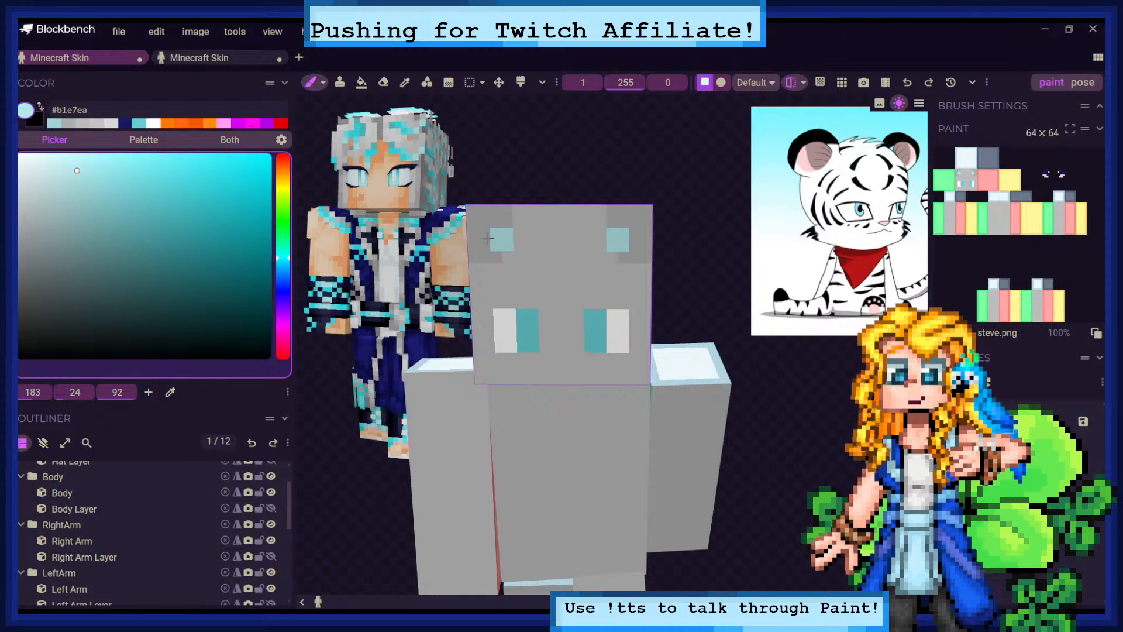
{"action": "left_click_drag", "start_coordinate": [488, 237], "coordinate": [507, 223]}
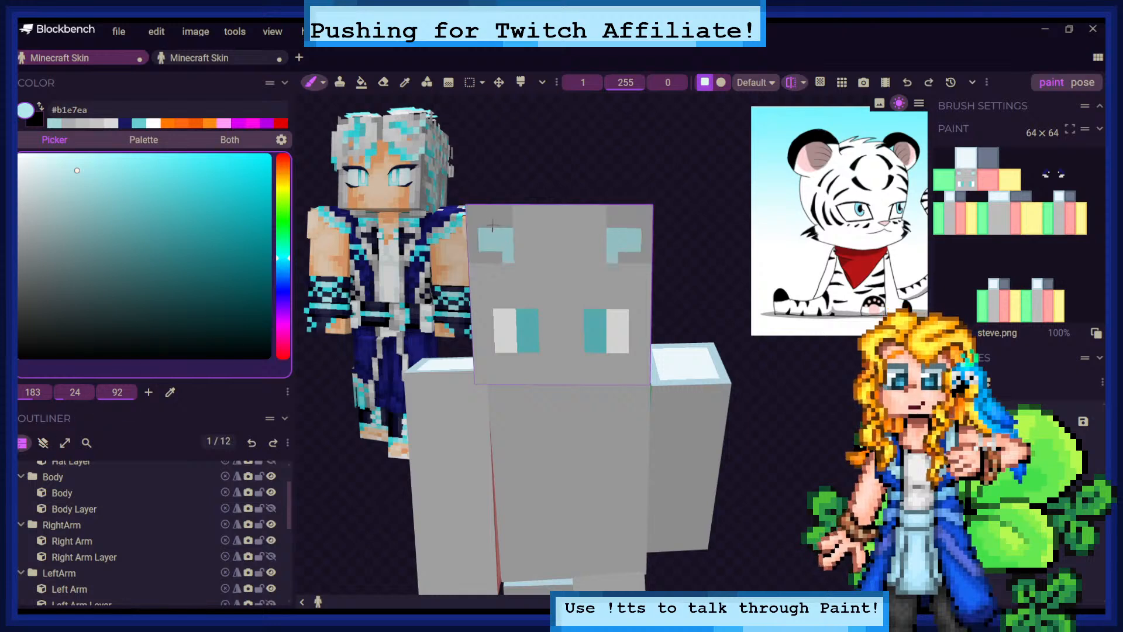
{"action": "left_click_drag", "start_coordinate": [495, 223], "coordinate": [507, 222]}
{"action": "left_click", "coordinate": [496, 257]}
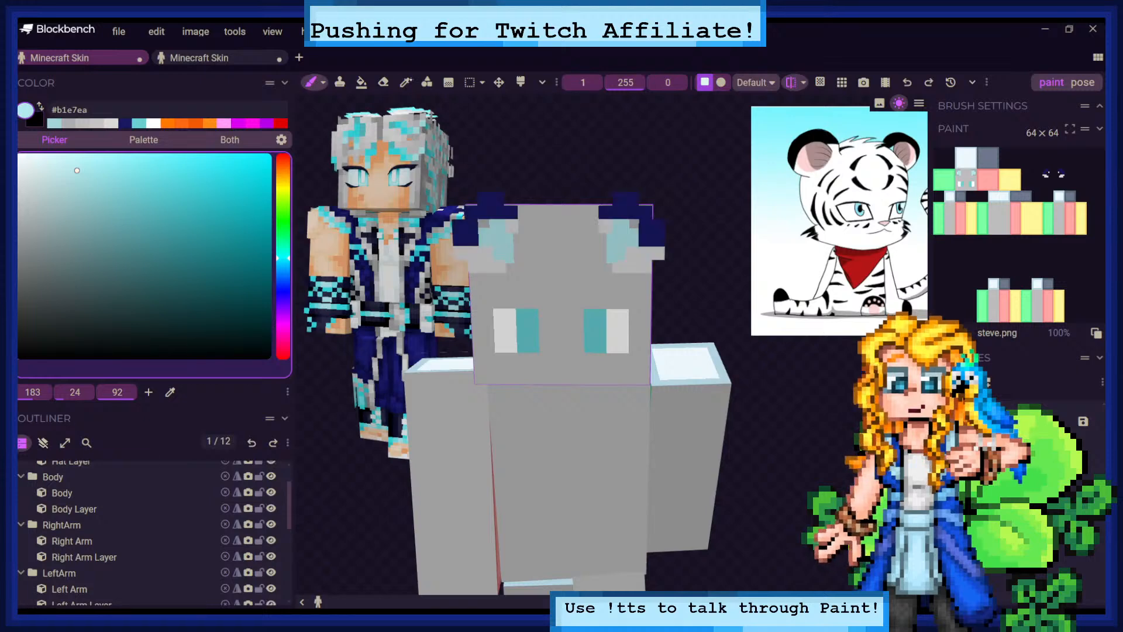
Pick the ears' navy, darken it to #101048 and paint the upper outer corner of each inner ear on the base head
{"action": "left_click", "coordinate": [405, 82]}
{"action": "left_click", "coordinate": [481, 200]}
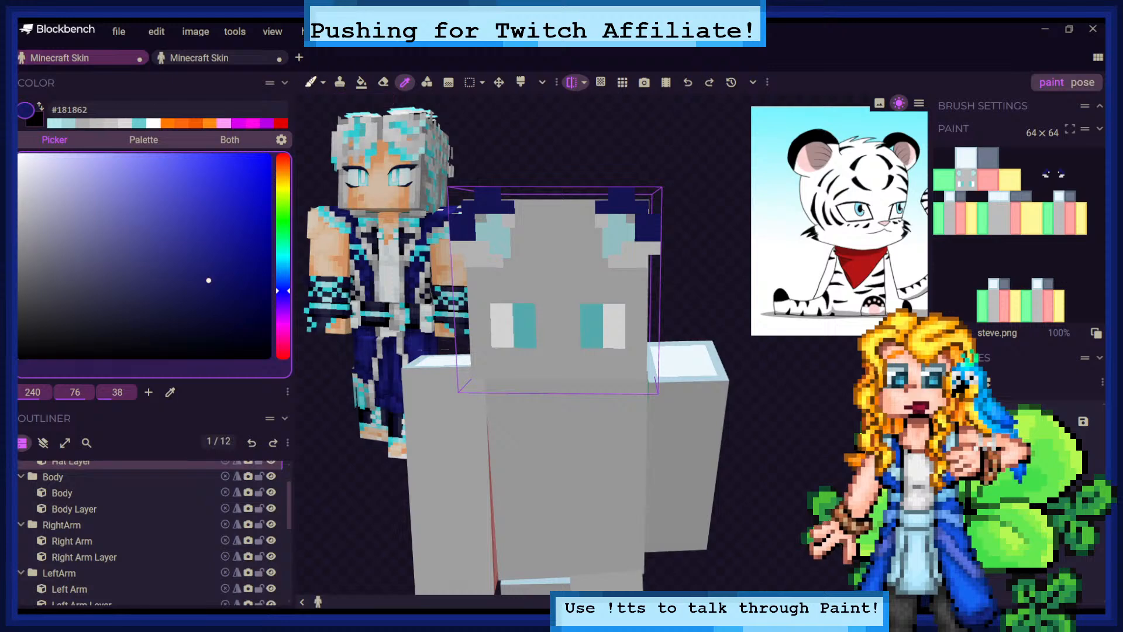
{"action": "key", "text": "b"}
{"action": "left_click", "coordinate": [212, 292]}
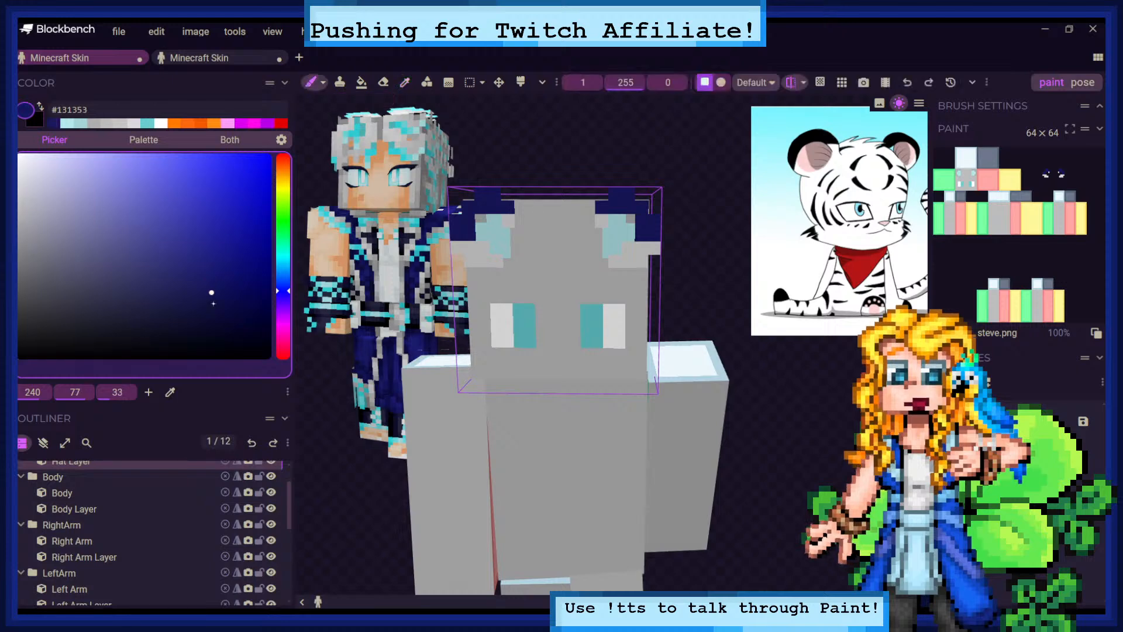
{"action": "left_click", "coordinate": [212, 302]}
{"action": "left_click", "coordinate": [42, 443]}
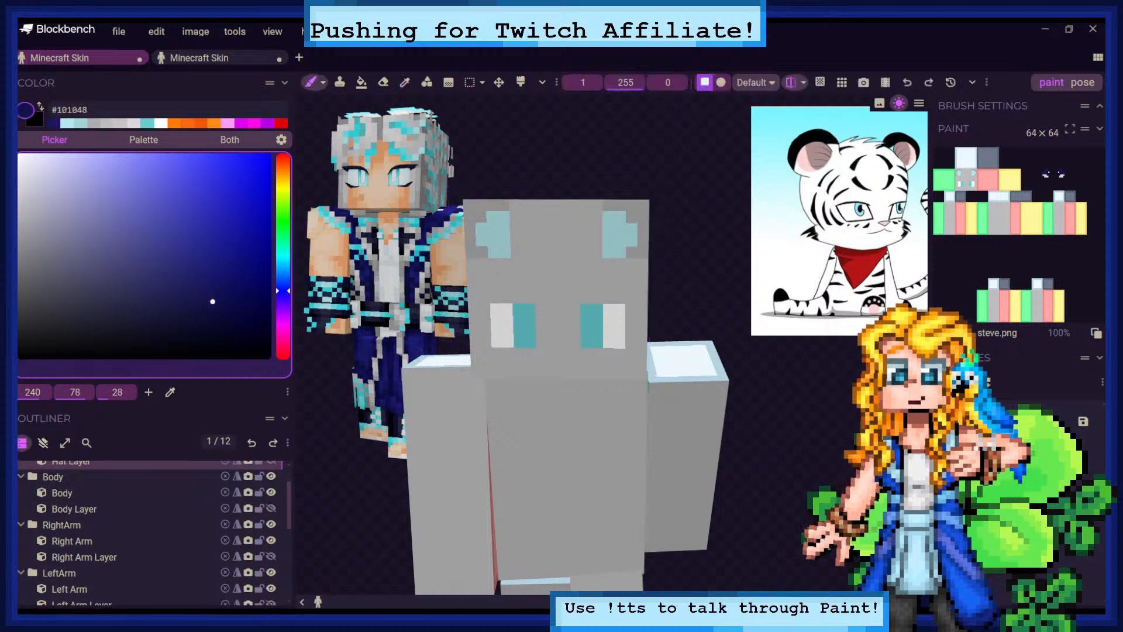
{"action": "left_click", "coordinate": [481, 217]}
{"action": "left_click", "coordinate": [43, 442]}
{"action": "mouse_move", "coordinate": [498, 129]}
{"action": "left_mouse_down"}
{"action": "mouse_move", "coordinate": [468, 124]}
{"action": "mouse_move", "coordinate": [518, 125]}
{"action": "left_mouse_up"}
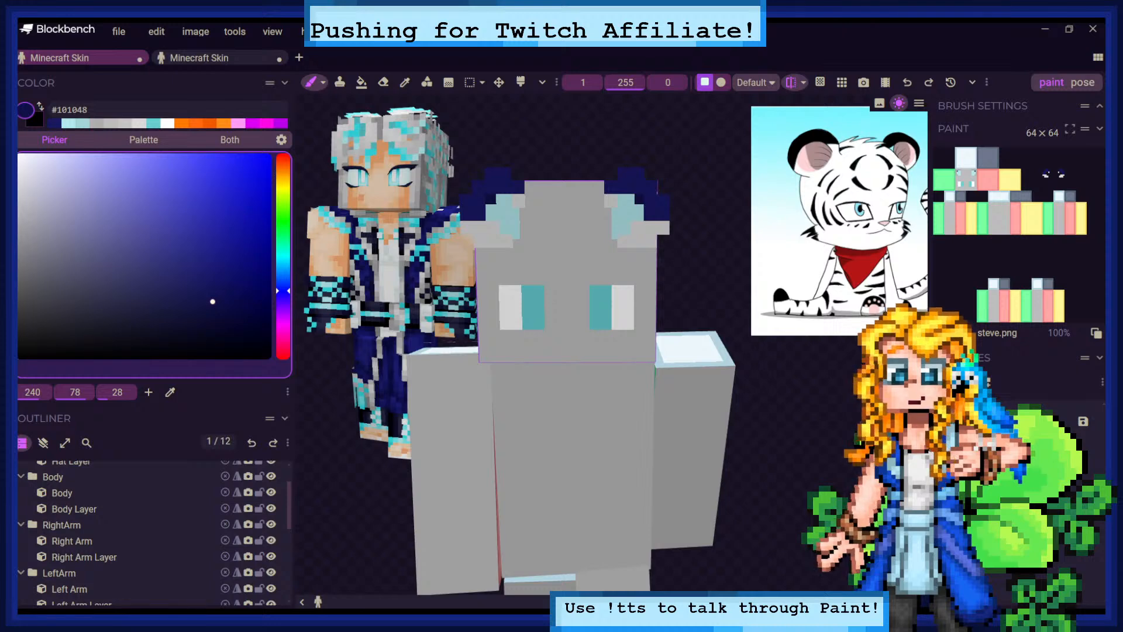
{"action": "left_click_drag", "start_coordinate": [727, 210], "coordinate": [716, 215]}
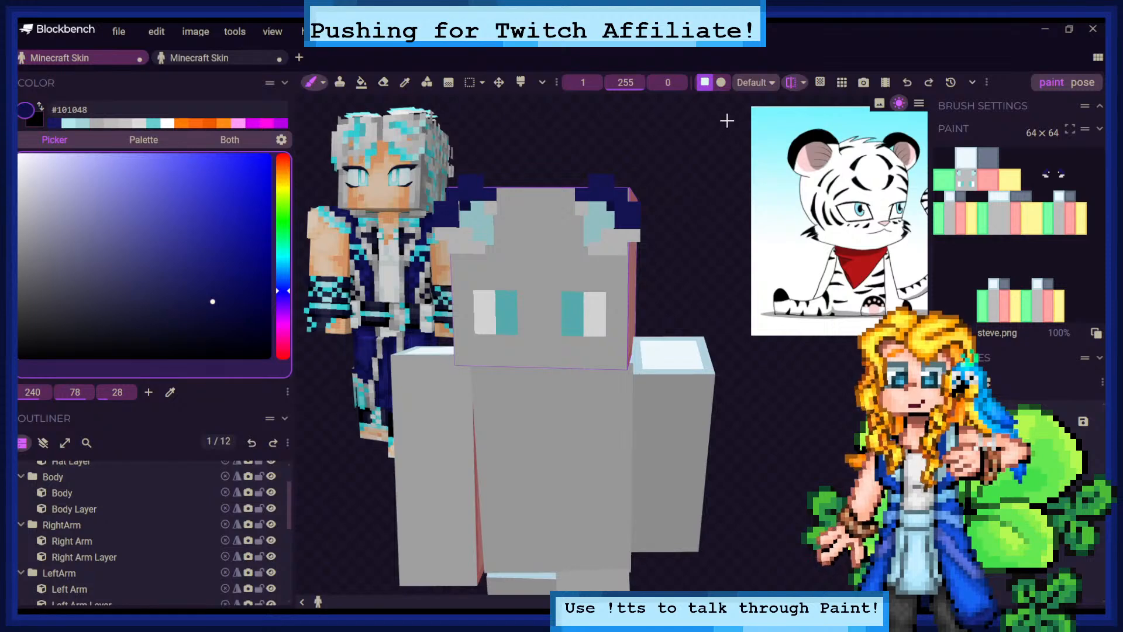
{"action": "left_click", "coordinate": [405, 82]}
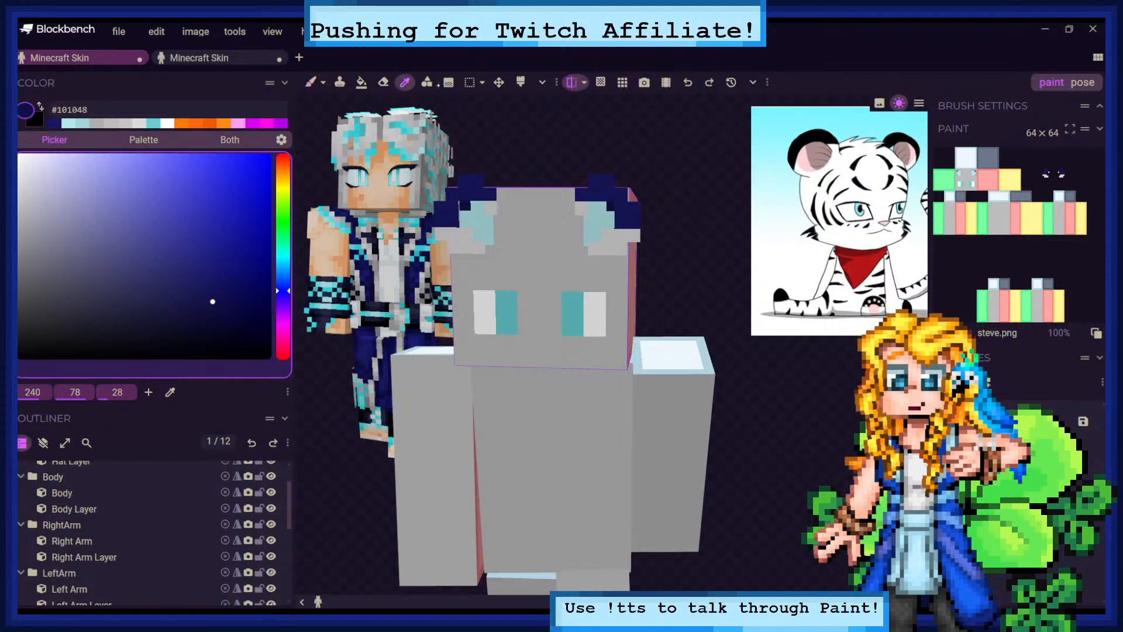
{"action": "left_click", "coordinate": [471, 192]}
{"action": "key", "text": "b"}
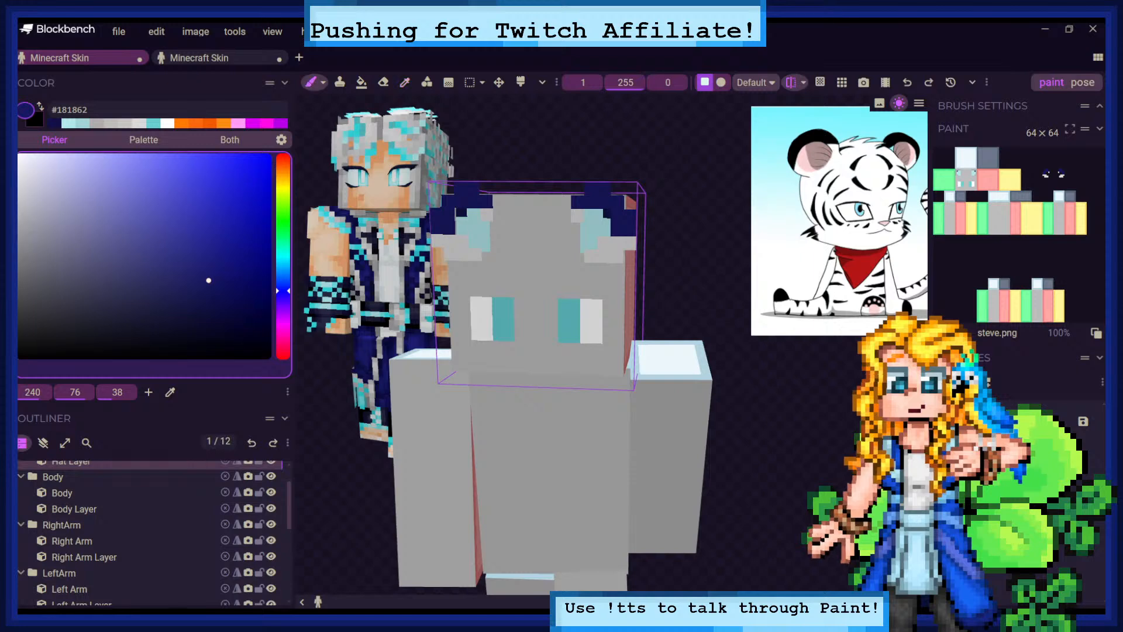
{"action": "left_click_drag", "start_coordinate": [682, 205], "coordinate": [683, 186]}
Pick the inner ears' cyan #b1e7ea, hide the outer layers and paint a small nose between and below the eyes
{"action": "key", "text": "c"}
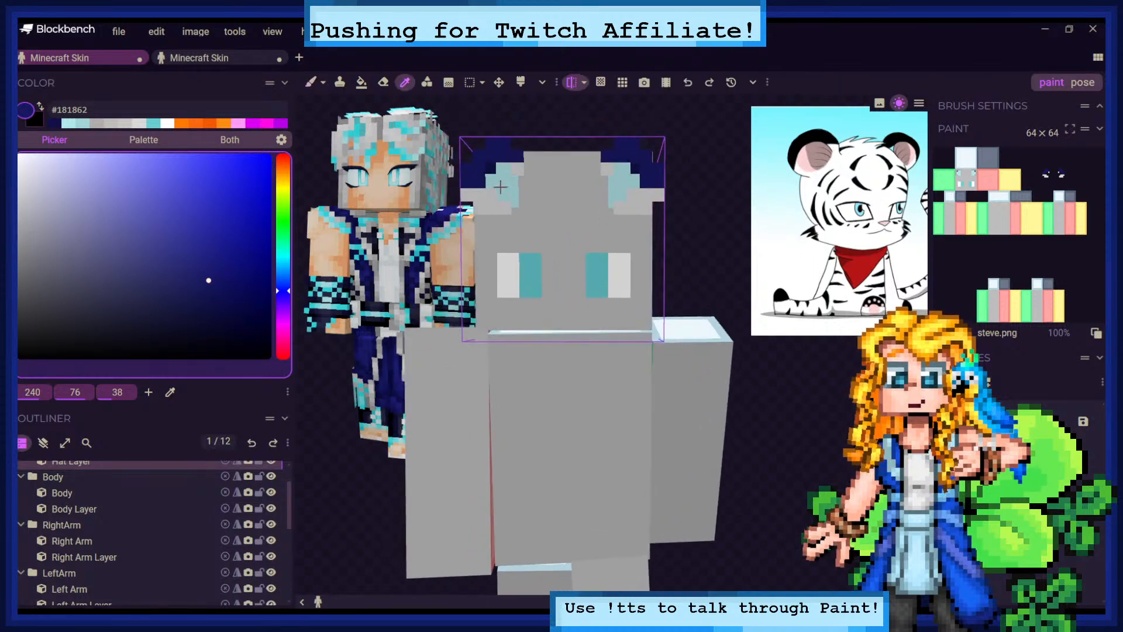
{"action": "left_click", "coordinate": [503, 174]}
{"action": "key", "text": "b"}
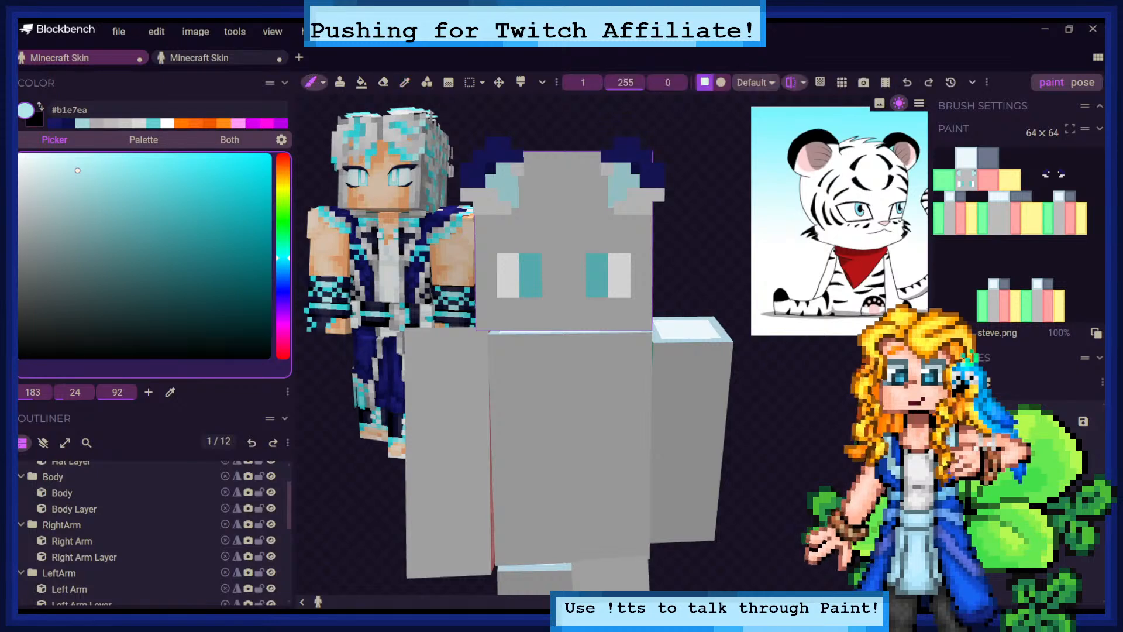
{"action": "left_click", "coordinate": [44, 443]}
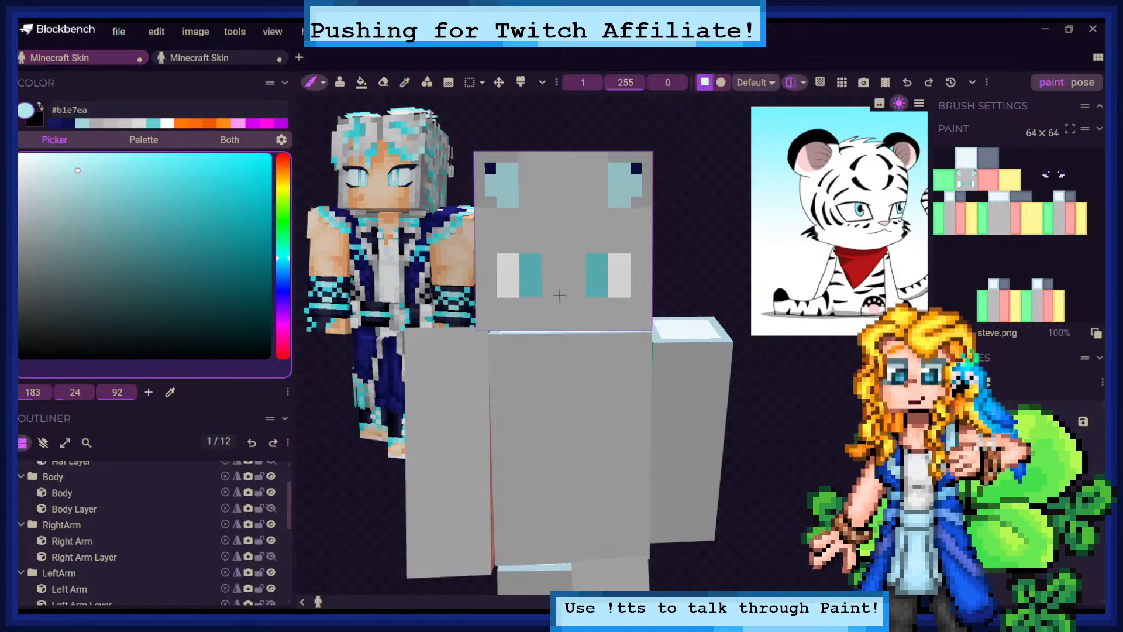
{"action": "left_click", "coordinate": [564, 297]}
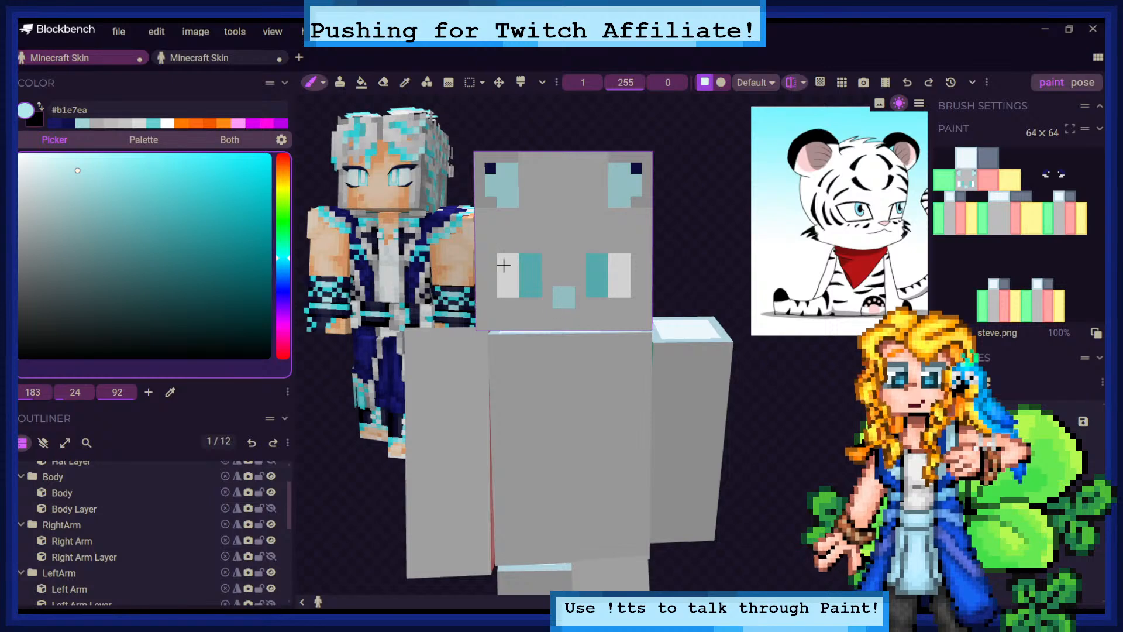
Lighten the cyan to #c3f6f9 and paint the raised nose on the hat layer, undoing the stray first stroke
{"action": "left_click_drag", "start_coordinate": [87, 165], "coordinate": [71, 158]}
{"action": "left_click", "coordinate": [44, 443]}
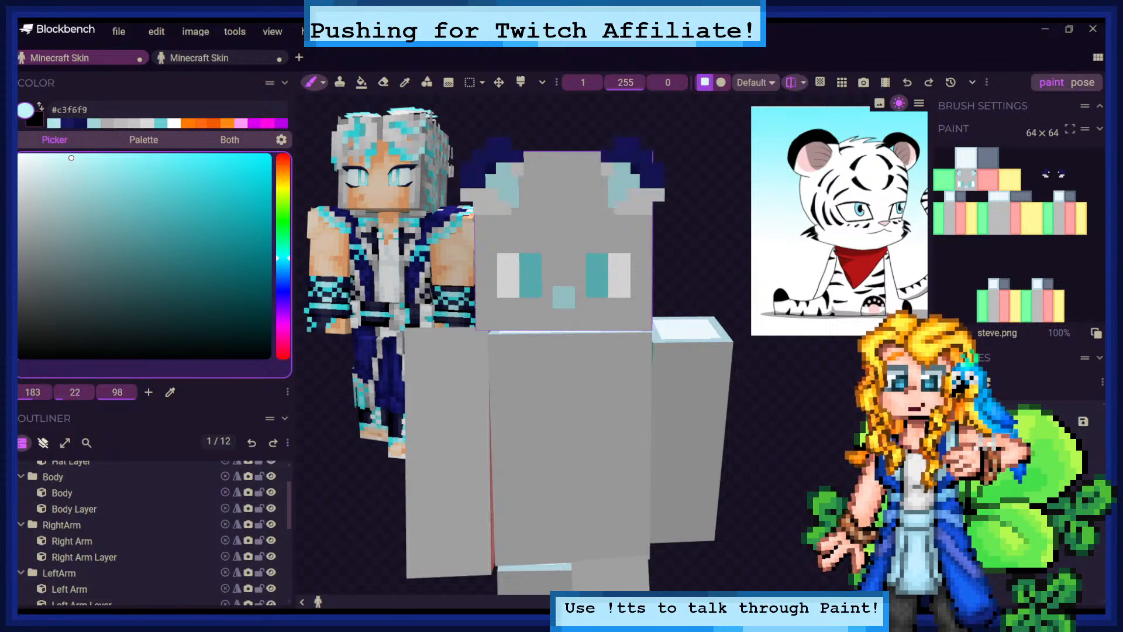
{"action": "left_click", "coordinate": [43, 443]}
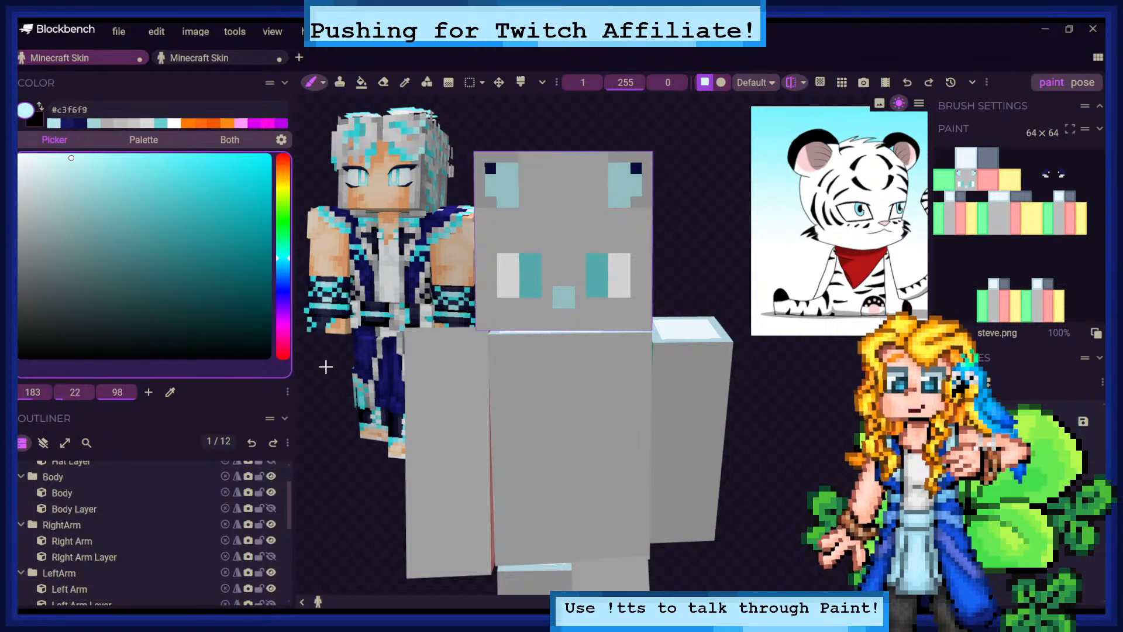
{"action": "left_click", "coordinate": [44, 442]}
{"action": "left_click", "coordinate": [657, 278]}
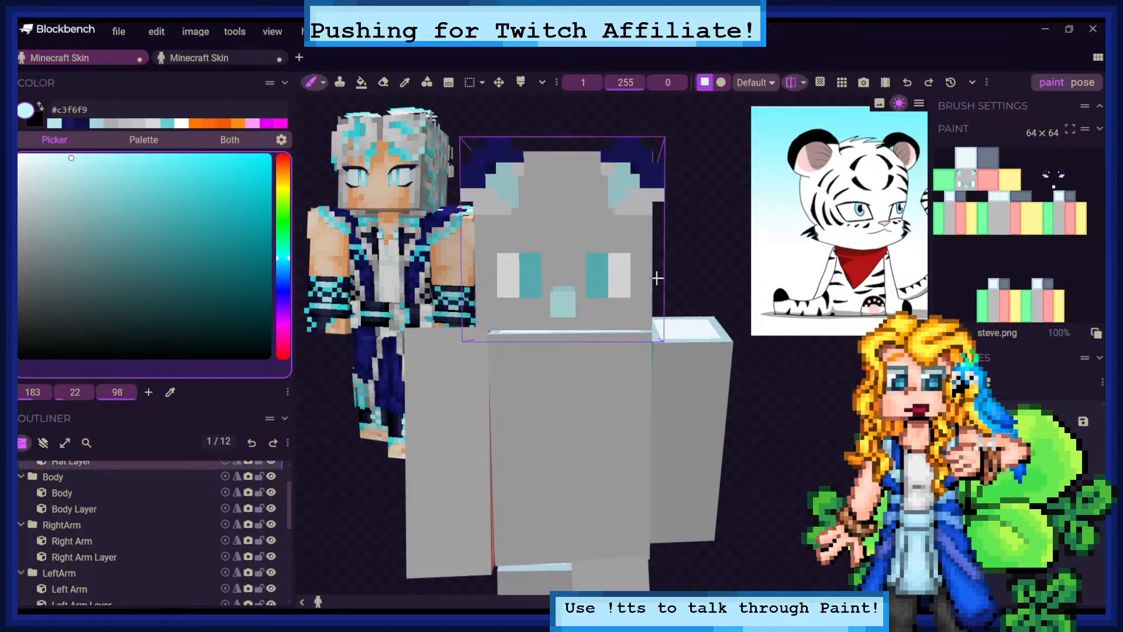
{"action": "key", "text": "ctrl+z"}
{"action": "left_click", "coordinate": [563, 298]}
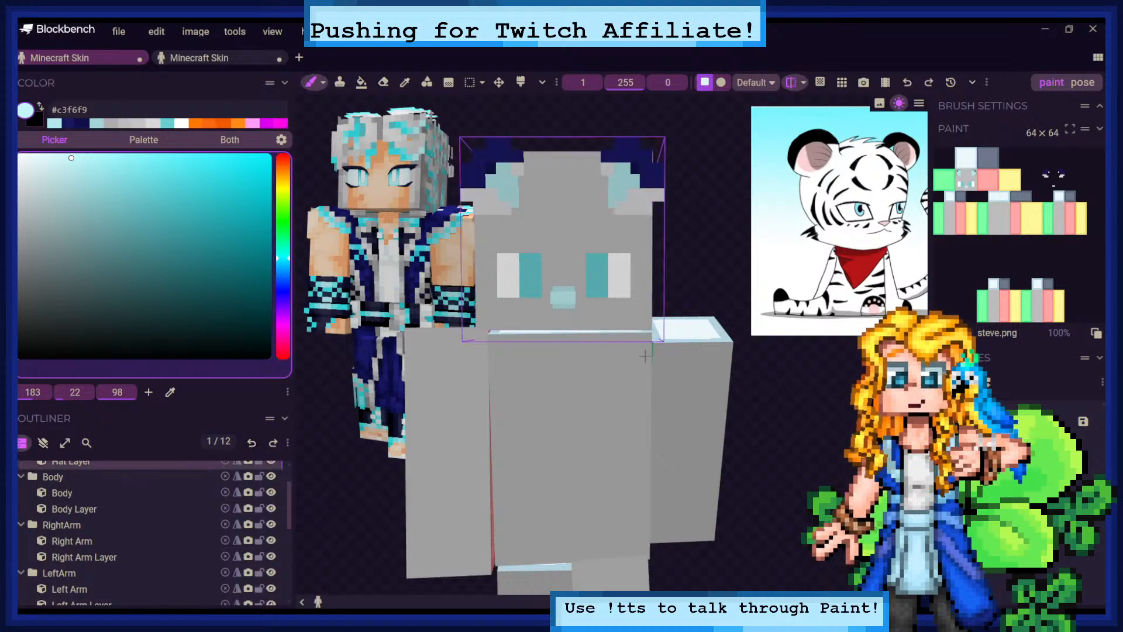
{"action": "mouse_move", "coordinate": [750, 227]}
{"action": "left_mouse_down"}
{"action": "mouse_move", "coordinate": [709, 235]}
{"action": "mouse_move", "coordinate": [735, 224]}
{"action": "left_mouse_up"}
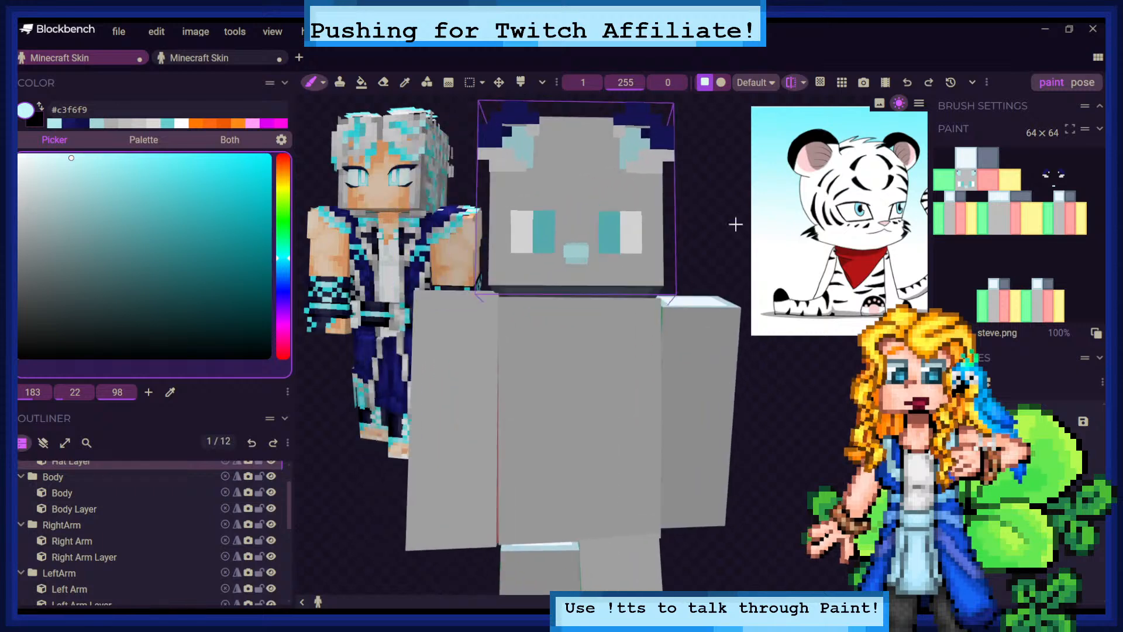
{"action": "left_click_drag", "start_coordinate": [693, 161], "coordinate": [691, 207]}
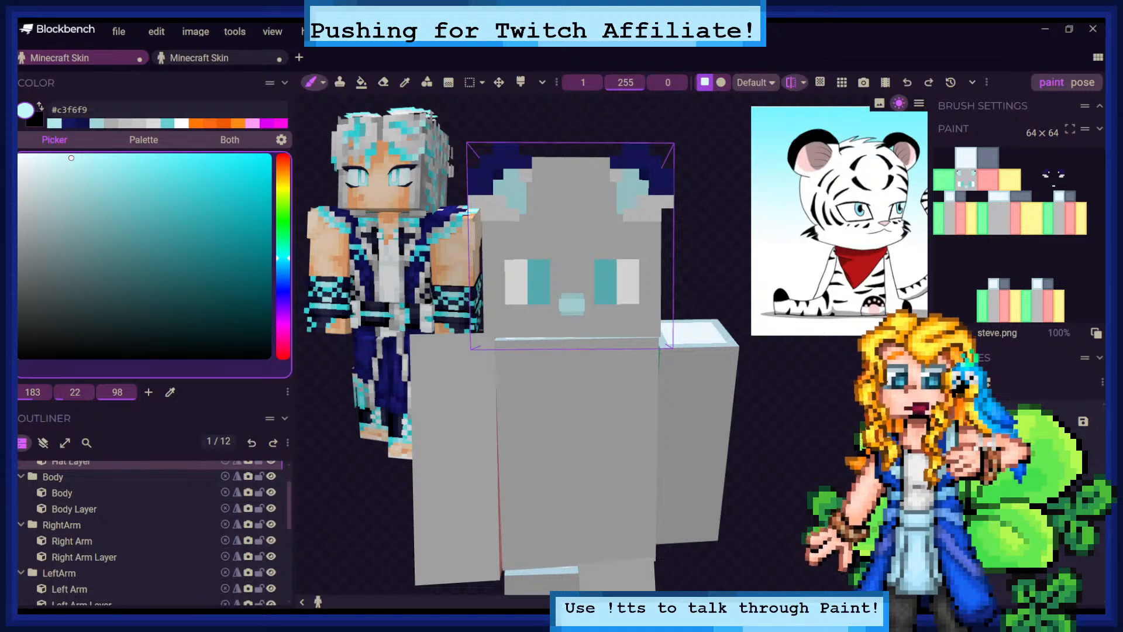
{"action": "left_click", "coordinate": [566, 294]}
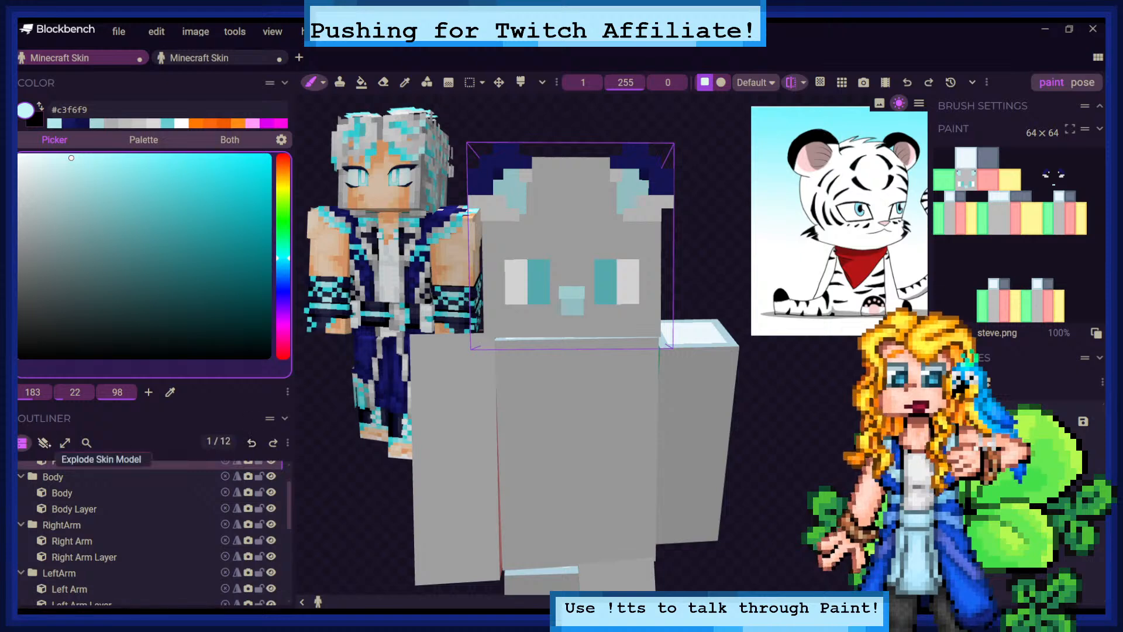
Hide the outer layers, pick the face's grey #bdbdbd and paint over the lower half of the base nose, then compare with the layers shown
{"action": "left_click", "coordinate": [44, 443]}
{"action": "key", "text": "c"}
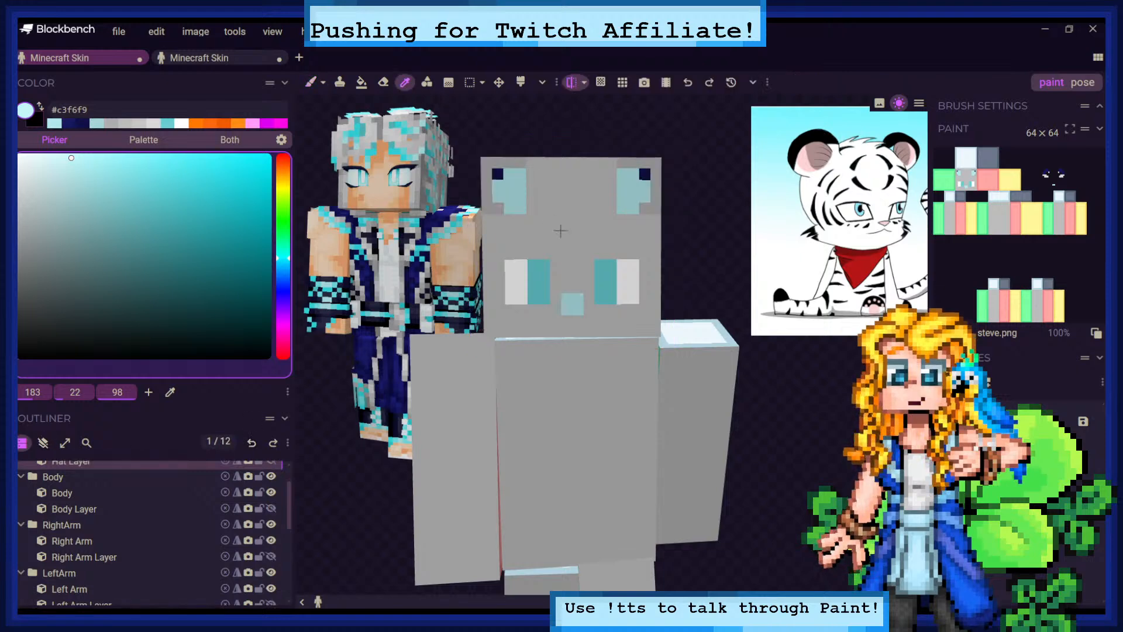
{"action": "left_click", "coordinate": [560, 231]}
{"action": "key", "text": "b"}
{"action": "left_click", "coordinate": [572, 309]}
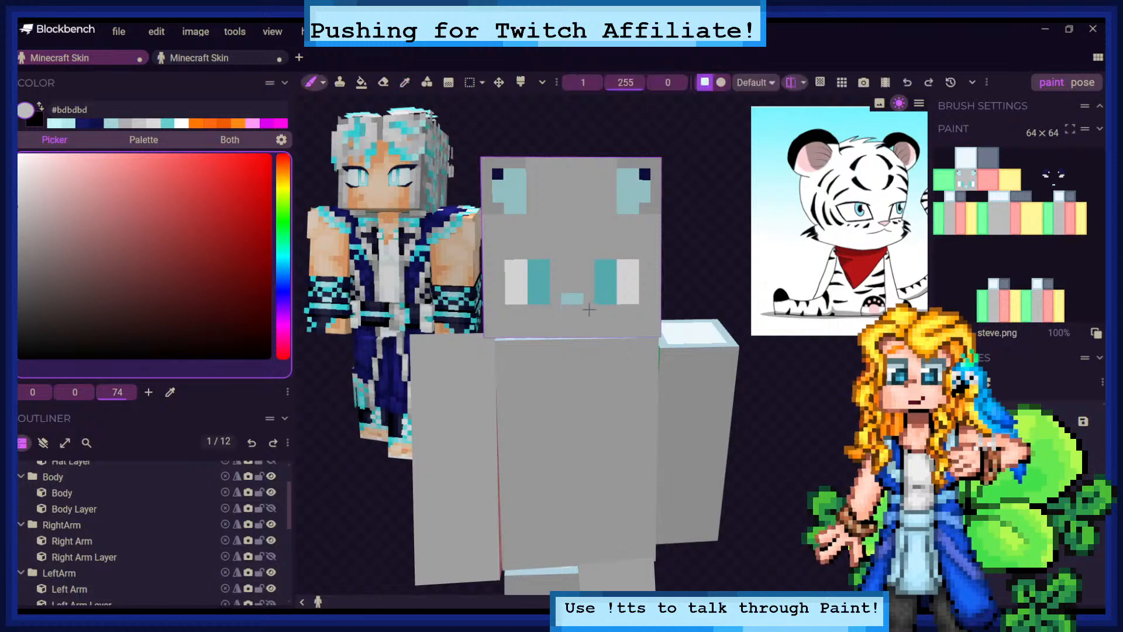
{"action": "left_click", "coordinate": [44, 442]}
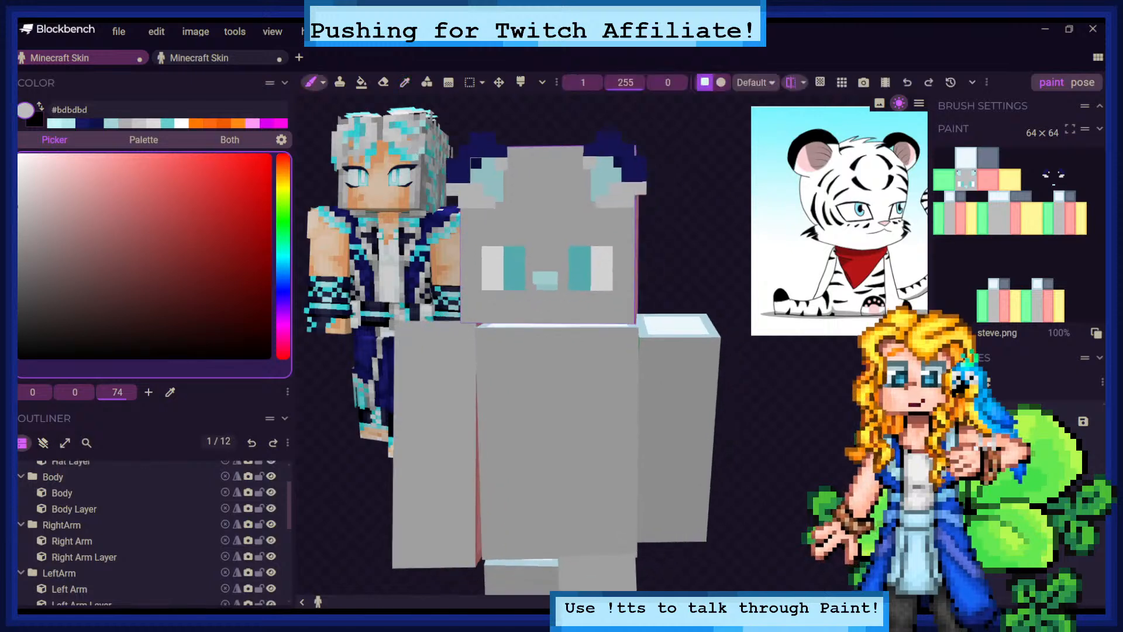
{"action": "mouse_move", "coordinate": [696, 252]}
{"action": "left_mouse_down"}
{"action": "mouse_move", "coordinate": [647, 260]}
{"action": "mouse_move", "coordinate": [709, 238]}
{"action": "mouse_move", "coordinate": [667, 249]}
{"action": "mouse_move", "coordinate": [704, 246]}
{"action": "mouse_move", "coordinate": [681, 249]}
{"action": "left_mouse_up"}
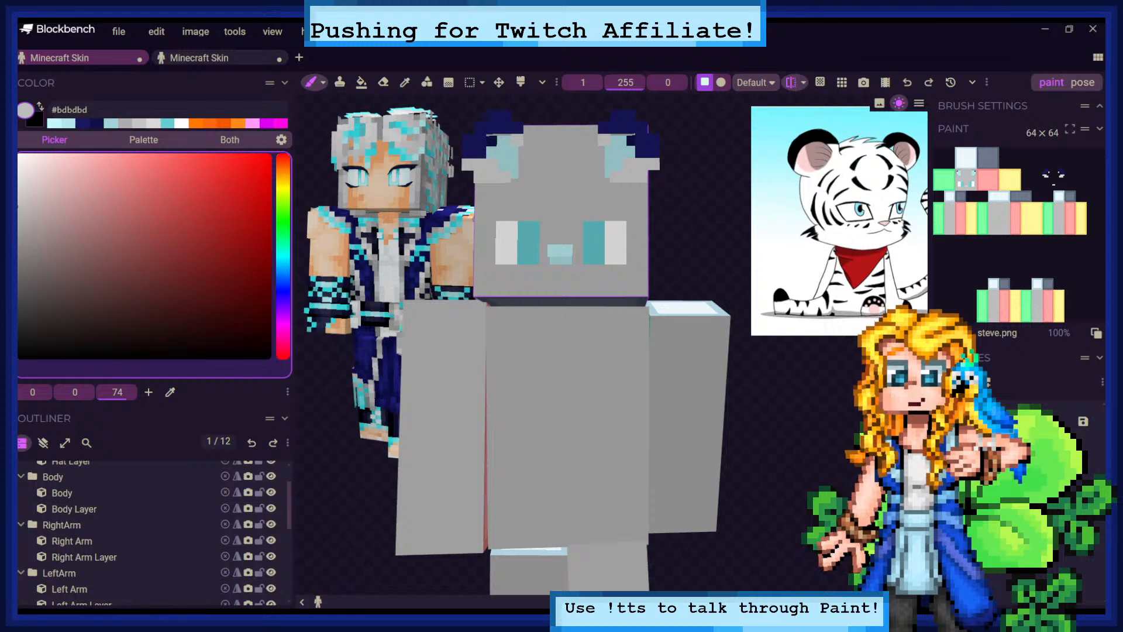
Pick the navy #181862, hide the outer layers and paint a mirrored ring of spots on the base forehead, then compare with the layers shown
{"action": "left_click", "coordinate": [82, 123]}
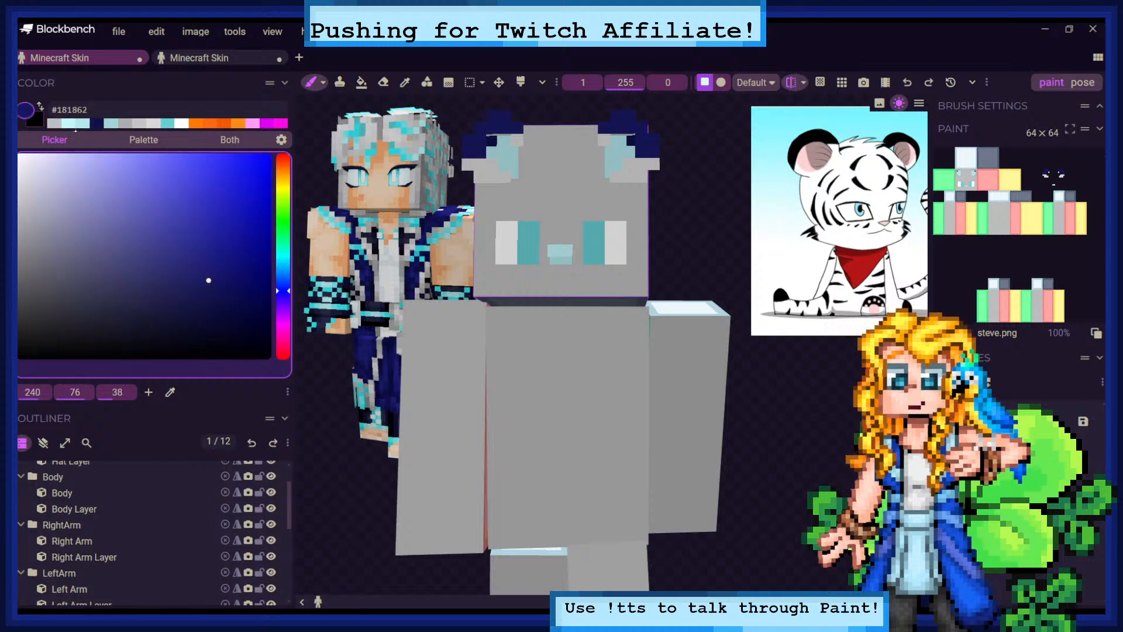
{"action": "left_click", "coordinate": [43, 443]}
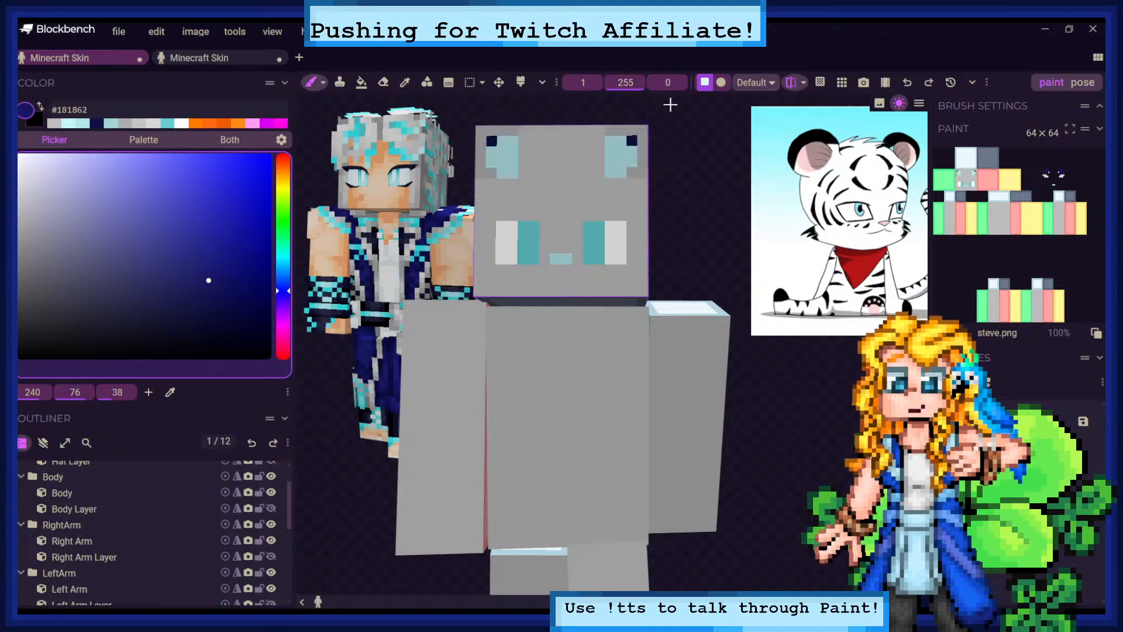
{"action": "left_click_drag", "start_coordinate": [689, 166], "coordinate": [705, 198]}
{"action": "left_click", "coordinate": [567, 220]}
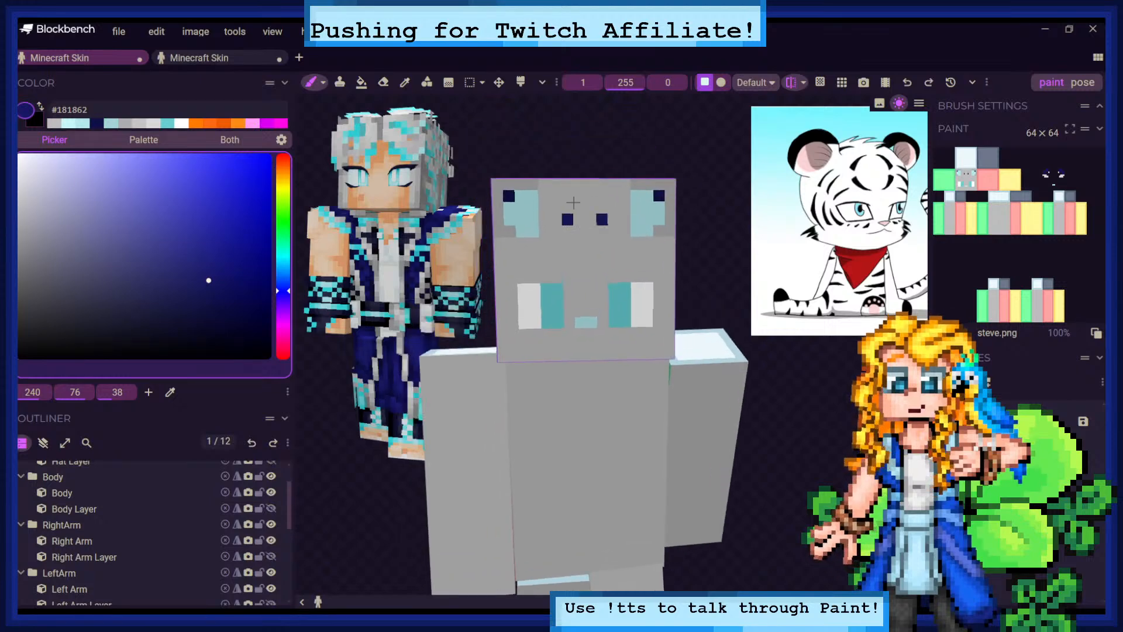
{"action": "left_click", "coordinate": [557, 231]}
{"action": "left_click", "coordinate": [557, 255]}
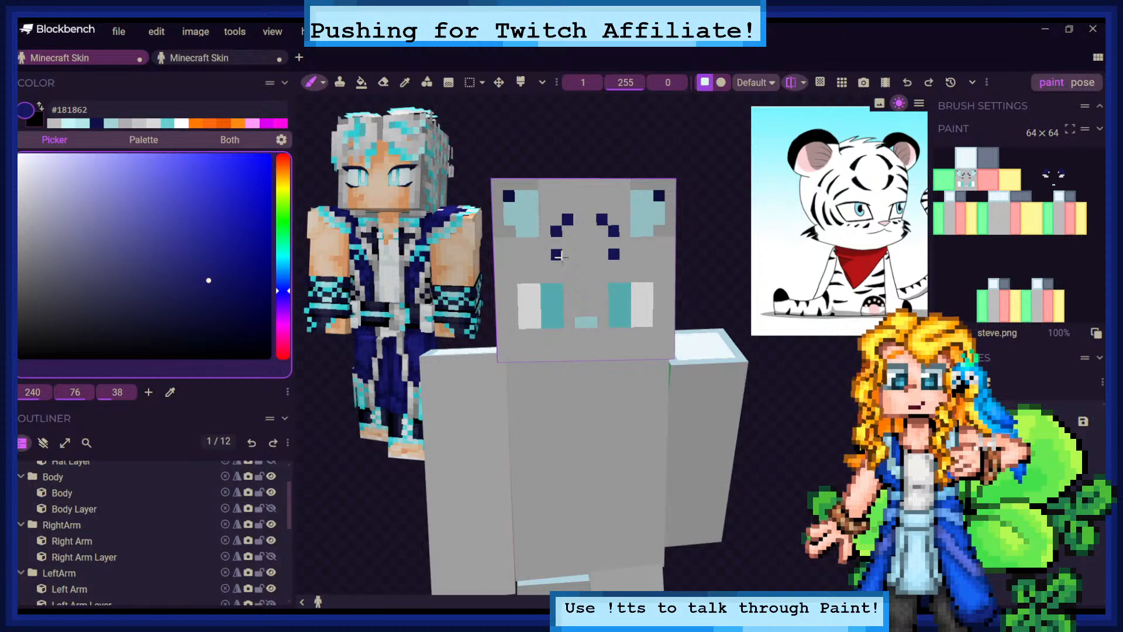
{"action": "left_click", "coordinate": [567, 267]}
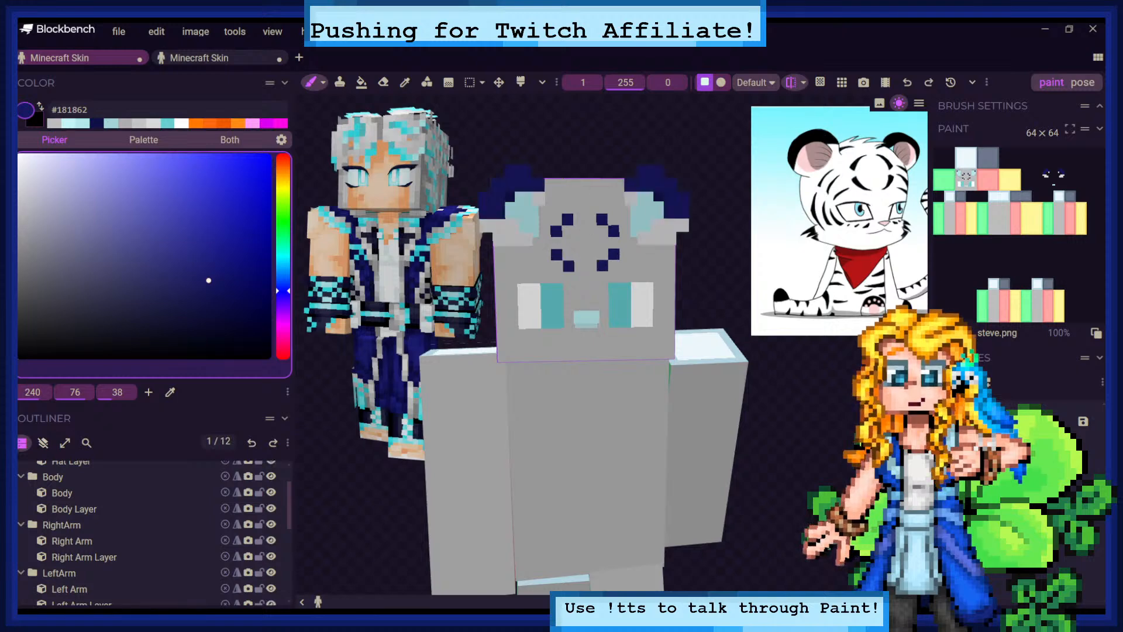
{"action": "left_click", "coordinate": [43, 442]}
{"action": "left_click", "coordinate": [43, 443]}
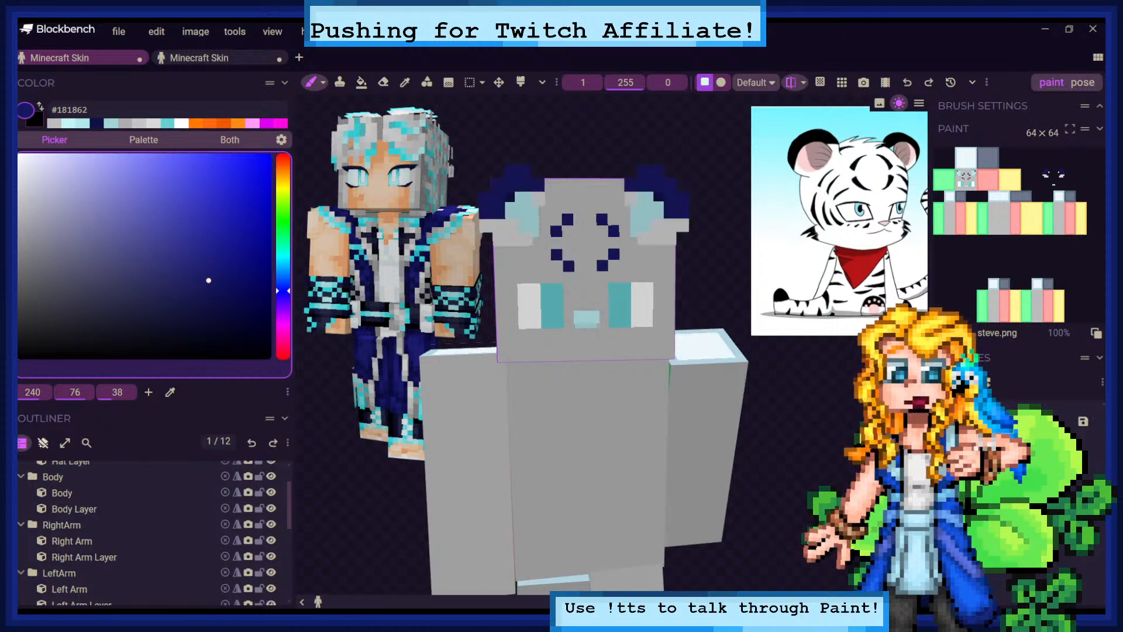
Paint mirrored navy #181862 cheek tufts on the hat layer at the lower outer corners of the face
{"action": "left_click_drag", "start_coordinate": [742, 185], "coordinate": [707, 187]}
{"action": "mouse_move", "coordinate": [739, 151]}
{"action": "left_mouse_down"}
{"action": "mouse_move", "coordinate": [667, 153]}
{"action": "mouse_move", "coordinate": [743, 170]}
{"action": "left_mouse_up"}
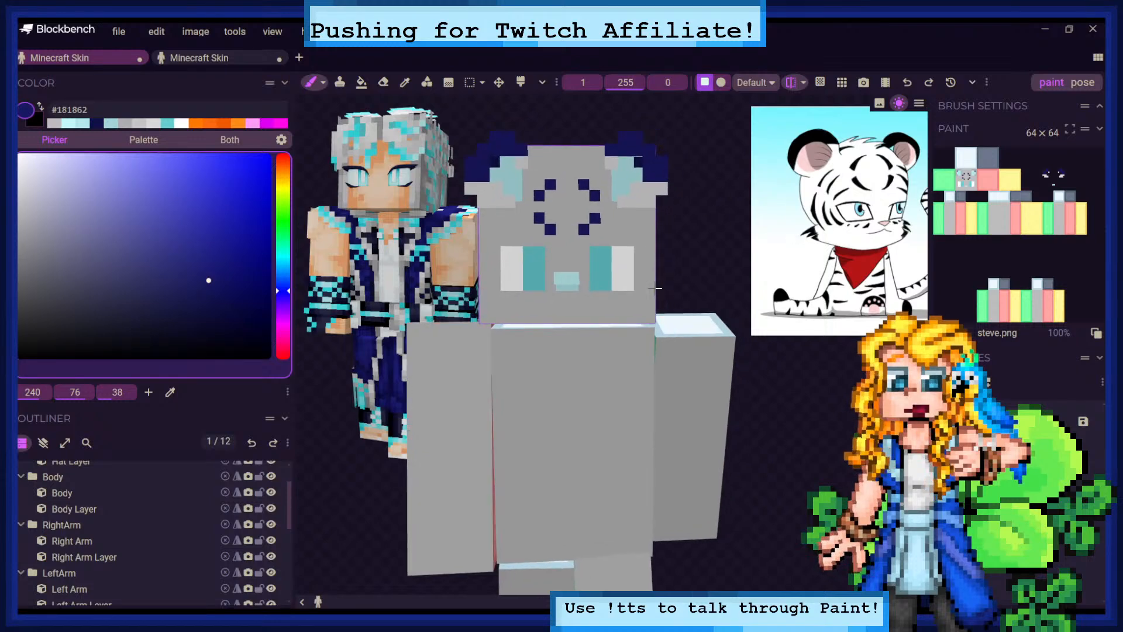
{"action": "left_click_drag", "start_coordinate": [657, 287], "coordinate": [555, 316]}
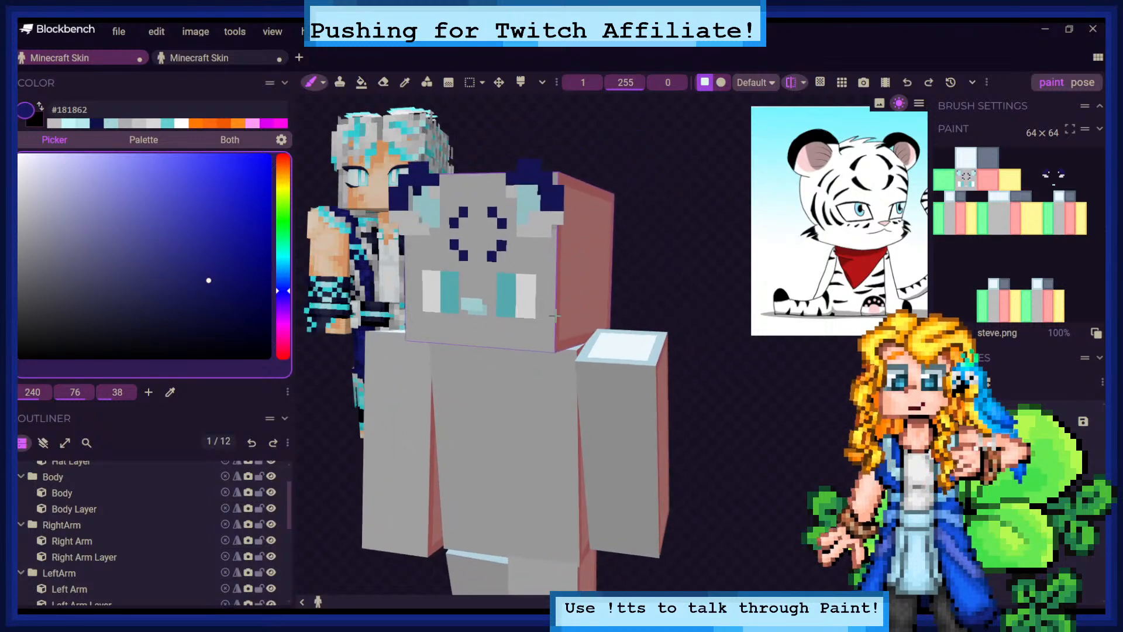
{"action": "left_click", "coordinate": [555, 316]}
{"action": "left_click_drag", "start_coordinate": [653, 279], "coordinate": [715, 248]}
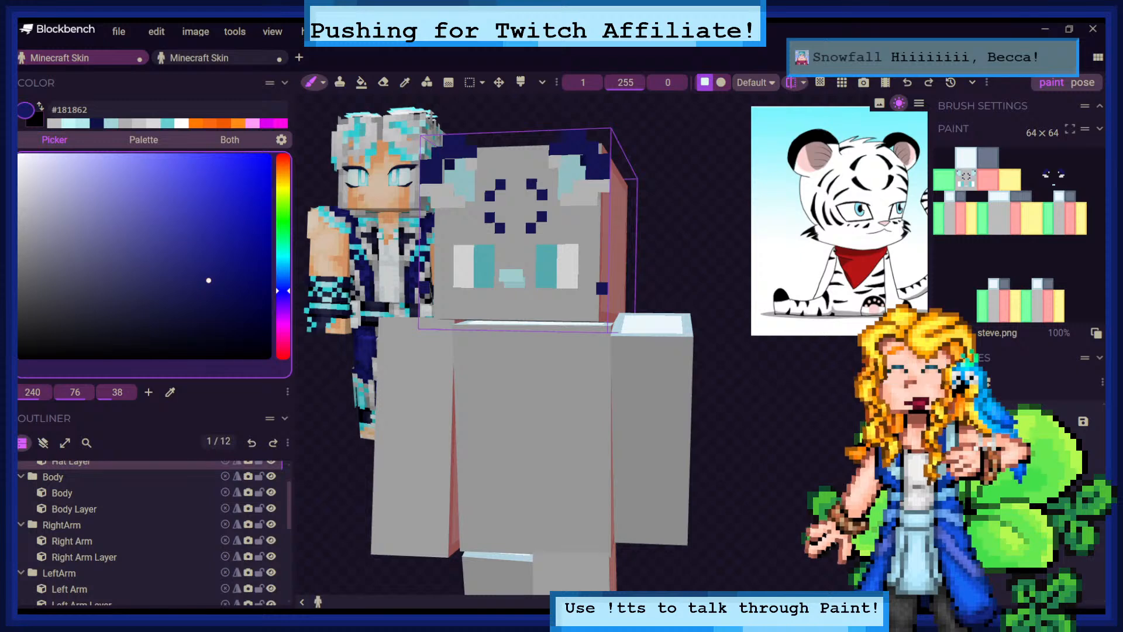
{"action": "left_click_drag", "start_coordinate": [713, 244], "coordinate": [728, 265]}
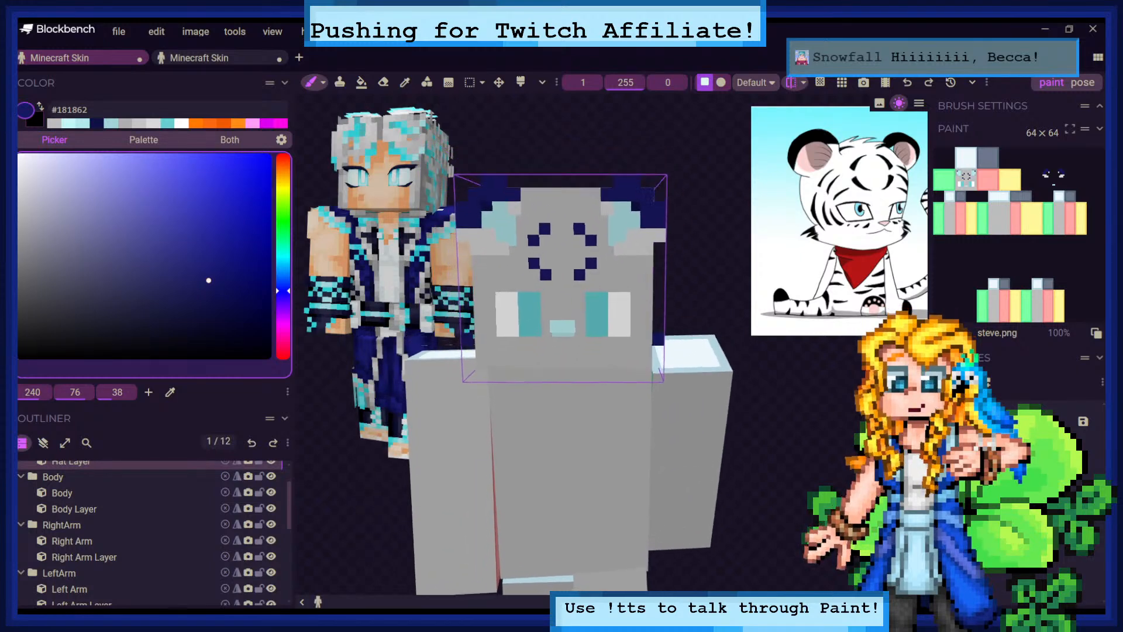
{"action": "left_click_drag", "start_coordinate": [719, 303], "coordinate": [714, 298]}
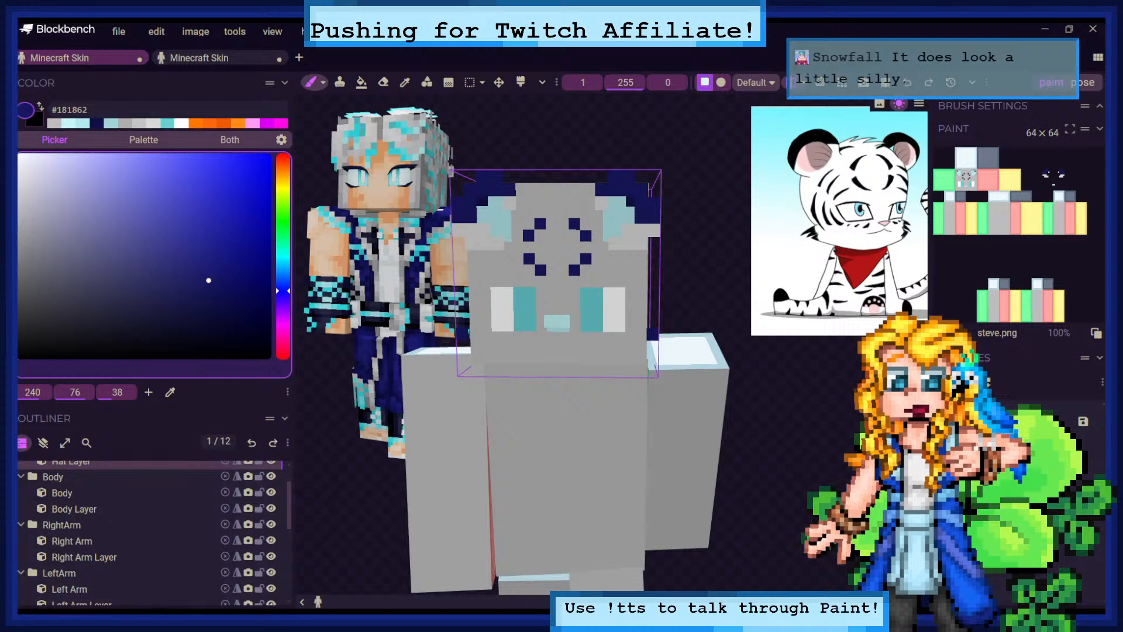
{"action": "scroll", "coordinate": [561, 345], "scroll_direction": "up", "scroll_amount": 5}
{"action": "scroll", "coordinate": [561, 345], "scroll_direction": "down", "scroll_amount": 2}
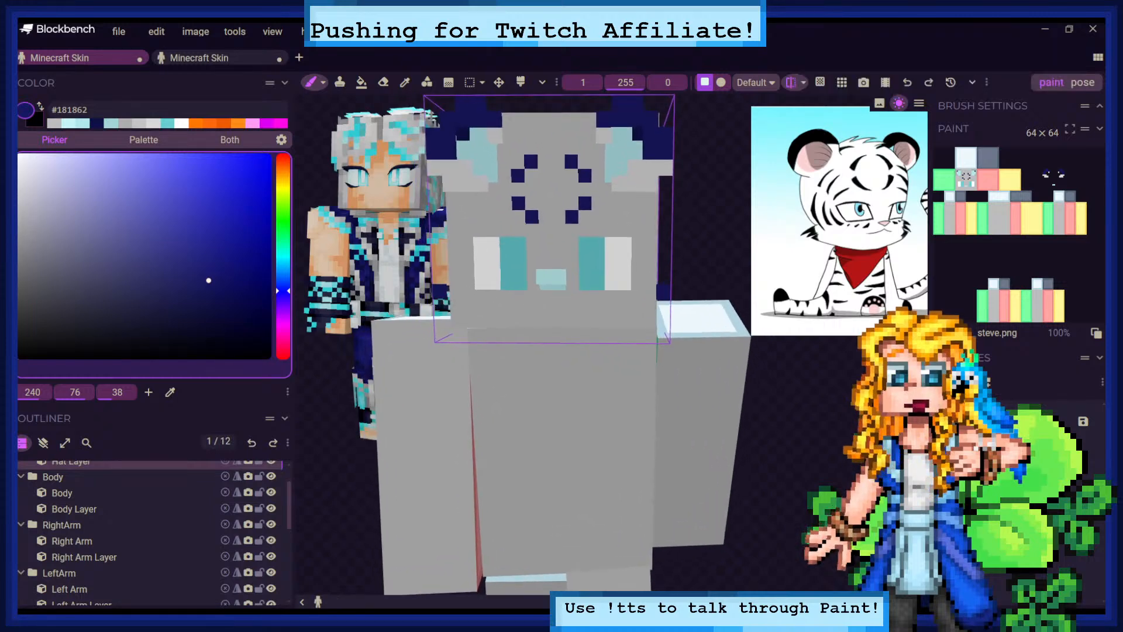
{"action": "left_click", "coordinate": [657, 303]}
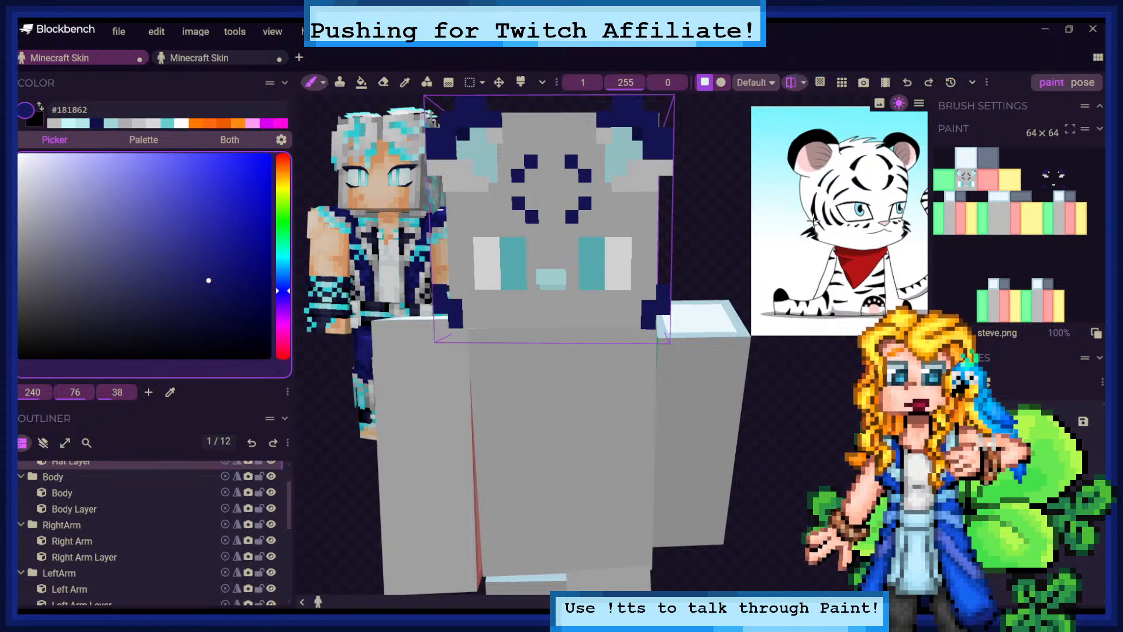
Fill the upper outer corners of the ears with navy #181862 on the hat layer and on the base head beneath
{"action": "mouse_move", "coordinate": [829, 377]}
{"action": "left_mouse_down"}
{"action": "mouse_move", "coordinate": [542, 307]}
{"action": "mouse_move", "coordinate": [544, 286]}
{"action": "mouse_move", "coordinate": [539, 319]}
{"action": "left_mouse_up"}
{"action": "left_click_drag", "start_coordinate": [741, 398], "coordinate": [774, 393]}
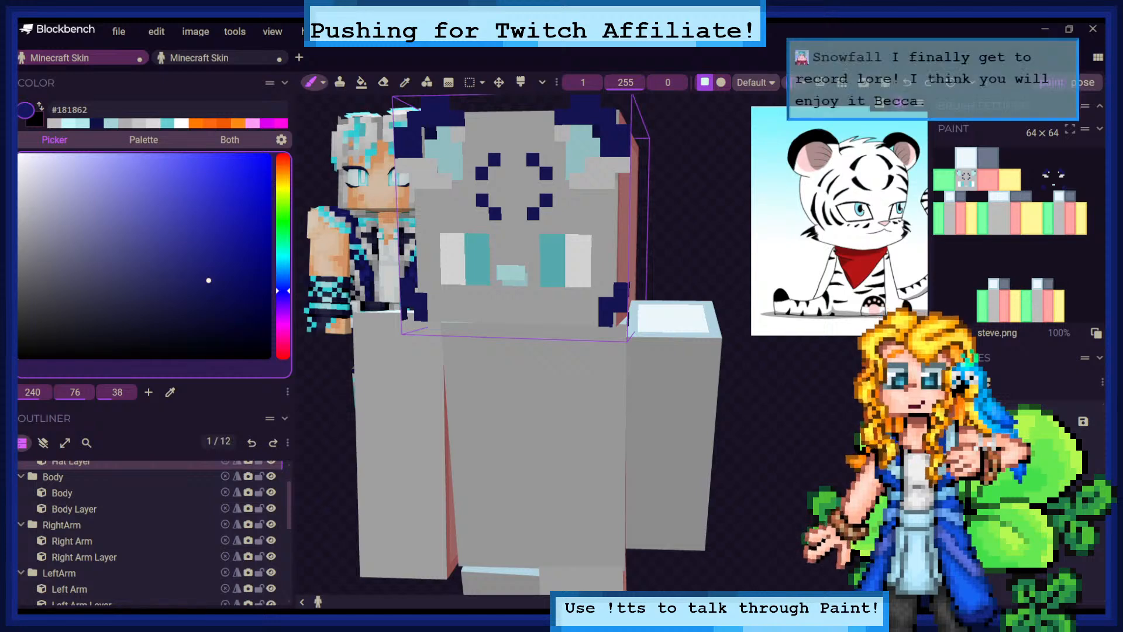
{"action": "left_click_drag", "start_coordinate": [706, 233], "coordinate": [720, 236]}
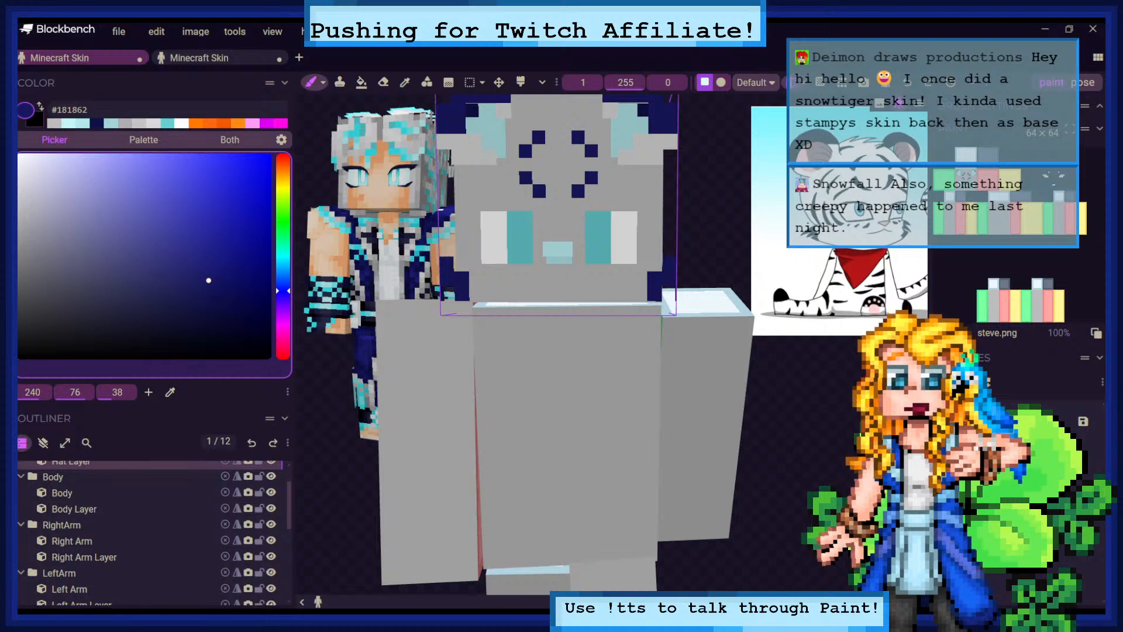
{"action": "left_click_drag", "start_coordinate": [716, 225], "coordinate": [694, 205]}
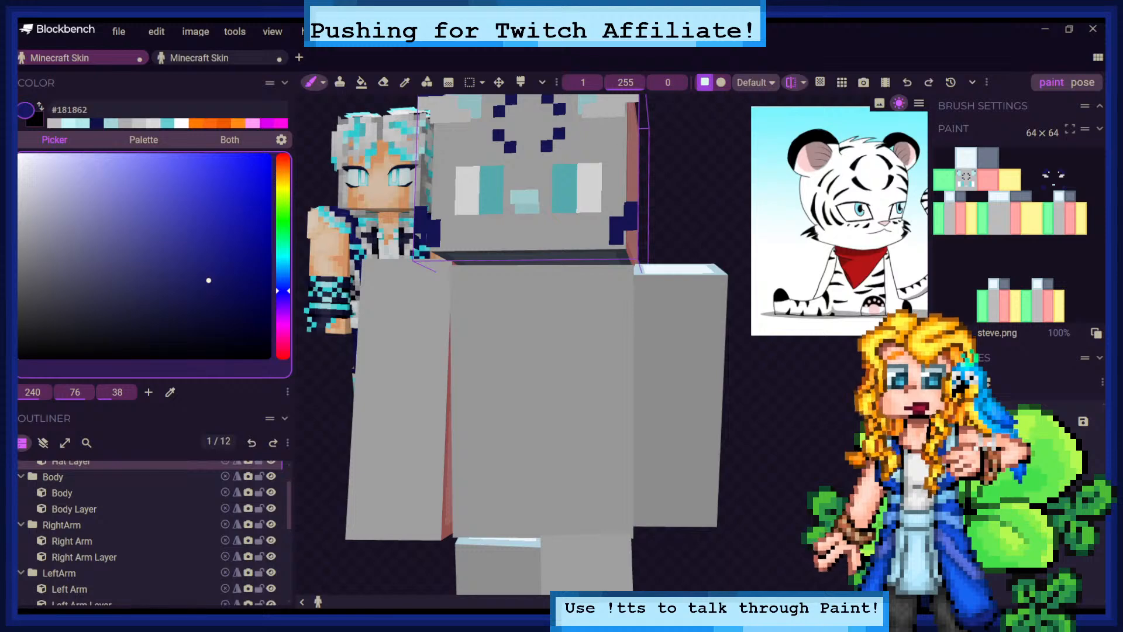
{"action": "mouse_move", "coordinate": [690, 193]}
{"action": "left_mouse_down"}
{"action": "mouse_move", "coordinate": [694, 219]}
{"action": "mouse_move", "coordinate": [681, 209]}
{"action": "mouse_move", "coordinate": [693, 206]}
{"action": "mouse_move", "coordinate": [682, 220]}
{"action": "left_mouse_up"}
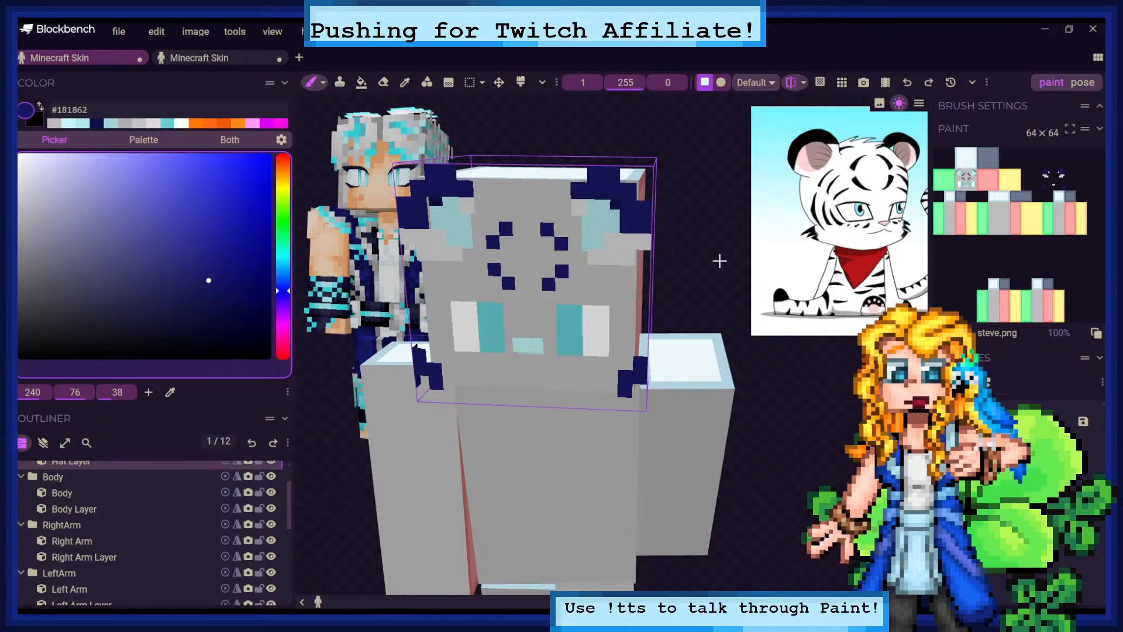
{"action": "mouse_move", "coordinate": [719, 261]}
{"action": "left_mouse_down"}
{"action": "mouse_move", "coordinate": [715, 169]}
{"action": "mouse_move", "coordinate": [739, 180]}
{"action": "mouse_move", "coordinate": [716, 269]}
{"action": "mouse_move", "coordinate": [718, 161]}
{"action": "left_mouse_up"}
{"action": "left_click", "coordinate": [637, 166]}
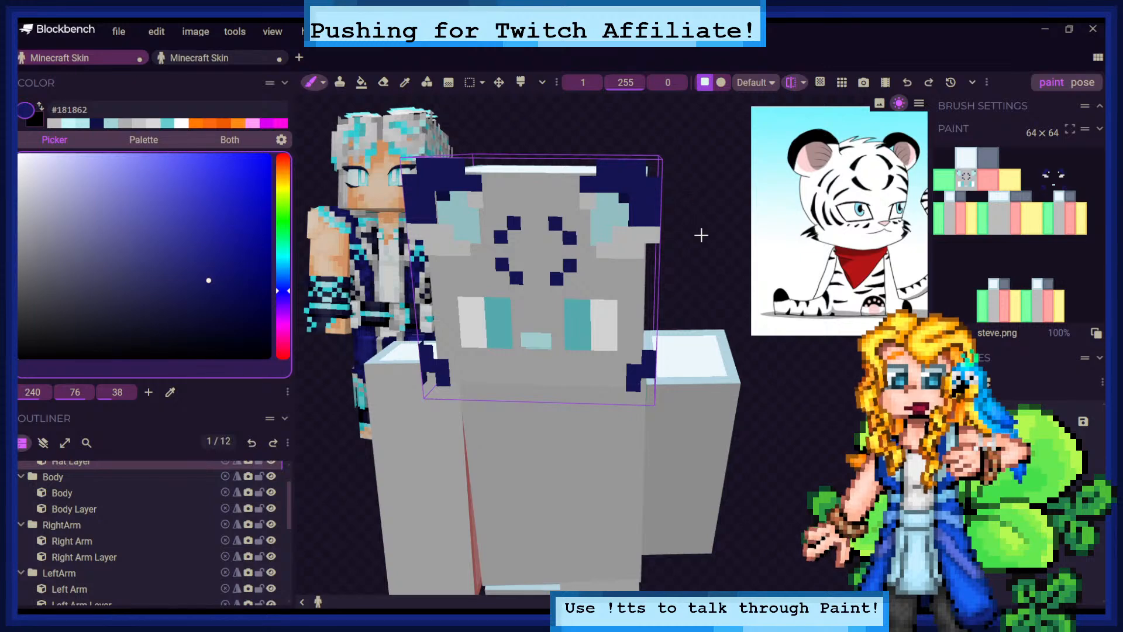
{"action": "mouse_move", "coordinate": [700, 235]}
{"action": "left_mouse_down"}
{"action": "mouse_move", "coordinate": [701, 205]}
{"action": "mouse_move", "coordinate": [670, 246]}
{"action": "left_mouse_up"}
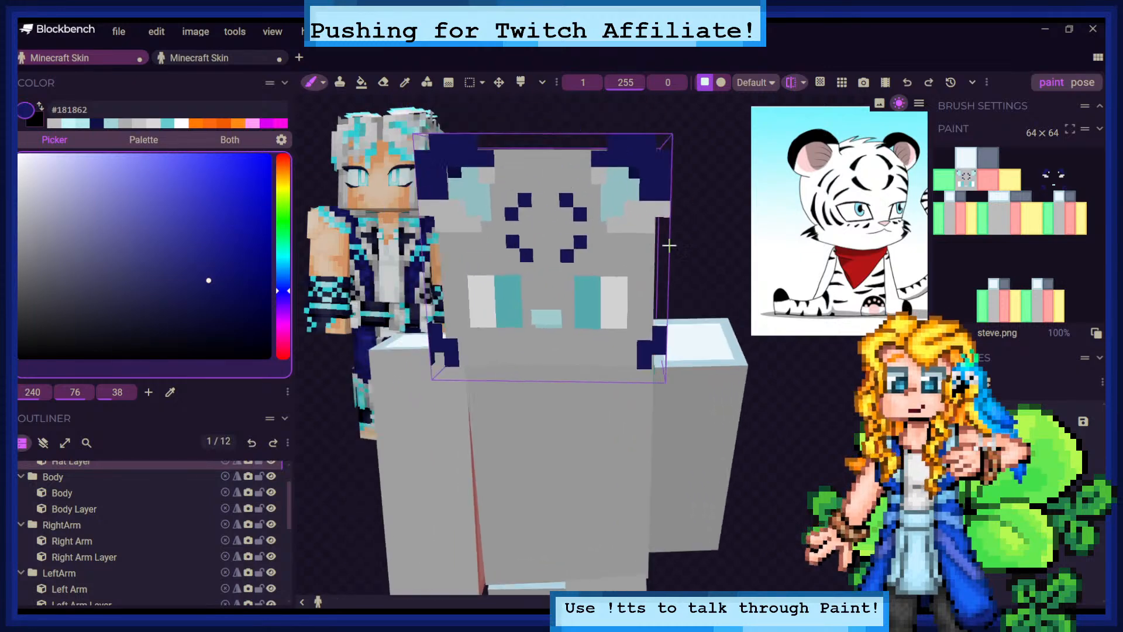
{"action": "left_click", "coordinate": [43, 443]}
{"action": "mouse_move", "coordinate": [629, 160]}
{"action": "left_mouse_down"}
{"action": "mouse_move", "coordinate": [649, 158]}
{"action": "mouse_move", "coordinate": [649, 173]}
{"action": "mouse_move", "coordinate": [623, 158]}
{"action": "mouse_move", "coordinate": [627, 198]}
{"action": "left_mouse_up"}
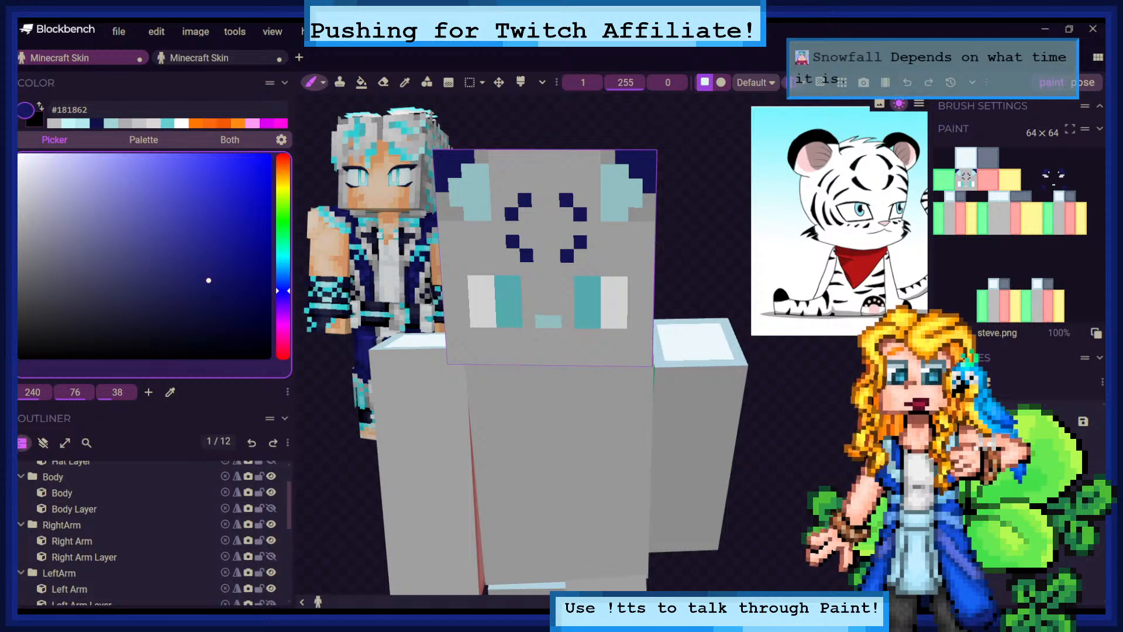
{"action": "left_click", "coordinate": [43, 443]}
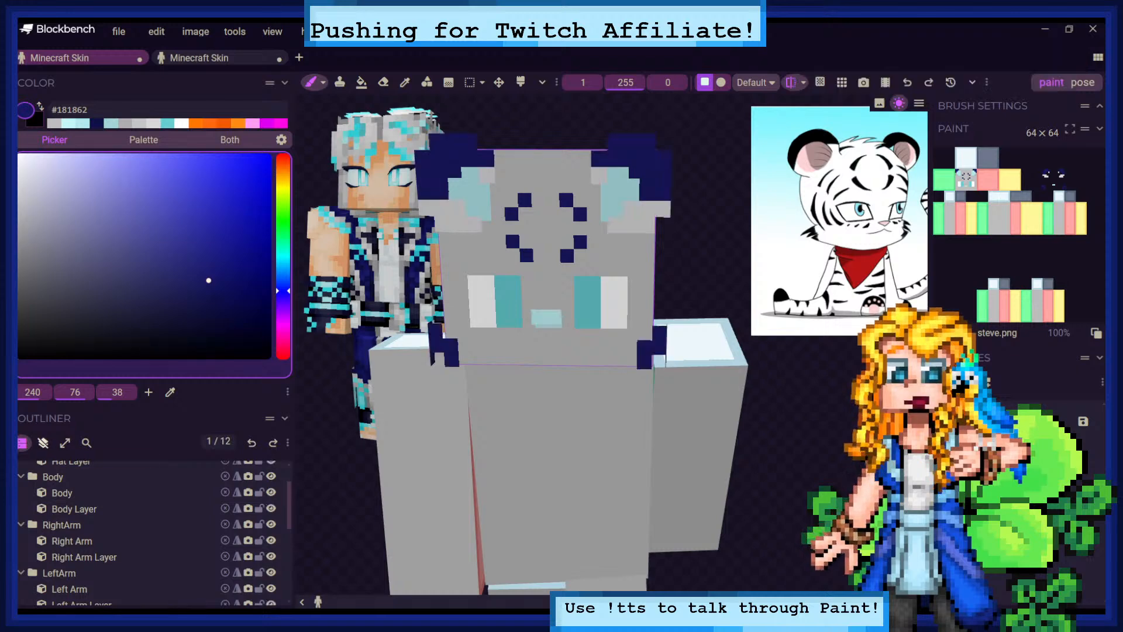
{"action": "mouse_move", "coordinate": [709, 234]}
{"action": "left_mouse_down"}
{"action": "mouse_move", "coordinate": [673, 239]}
{"action": "mouse_move", "coordinate": [716, 236]}
{"action": "left_mouse_up"}
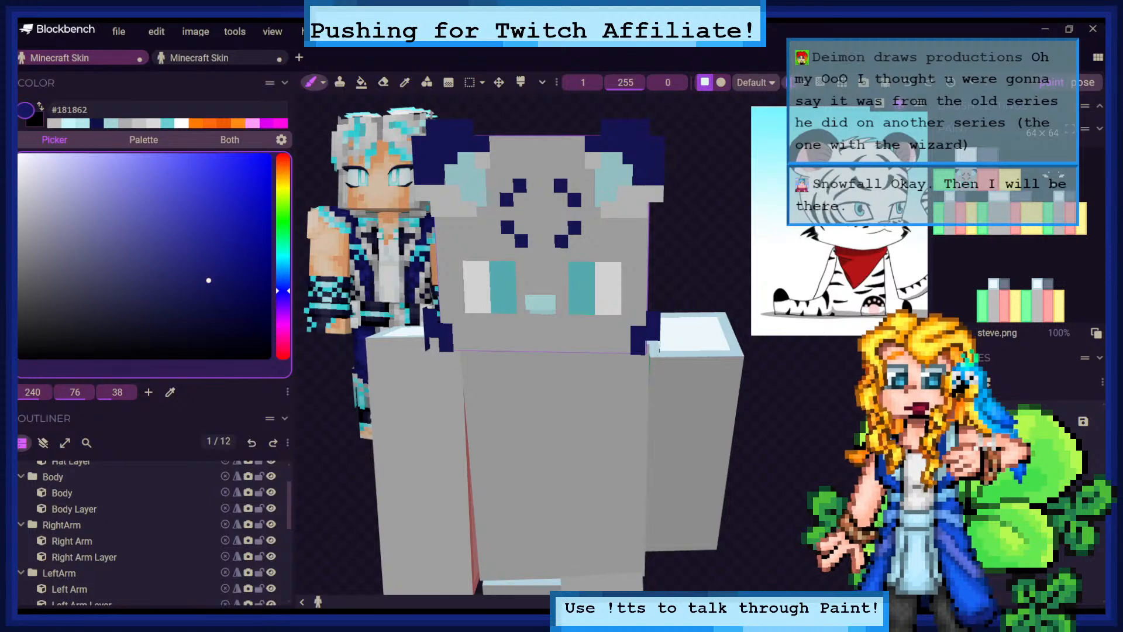
{"action": "left_click_drag", "start_coordinate": [748, 219], "coordinate": [740, 236]}
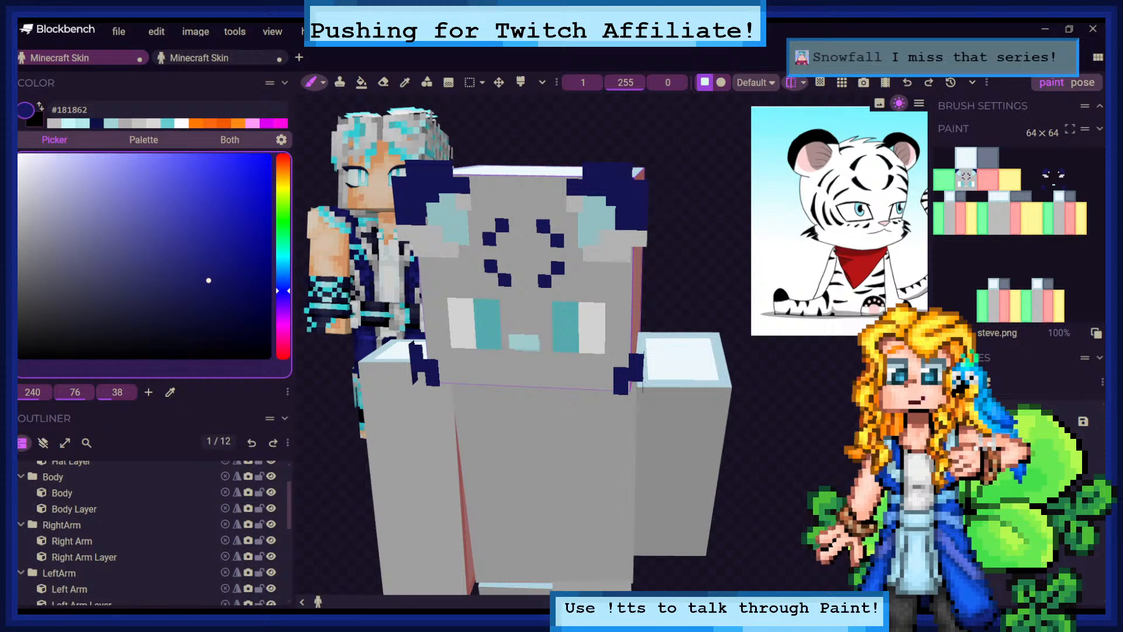
{"action": "scroll", "coordinate": [643, 386], "scroll_direction": "down", "scroll_amount": 3}
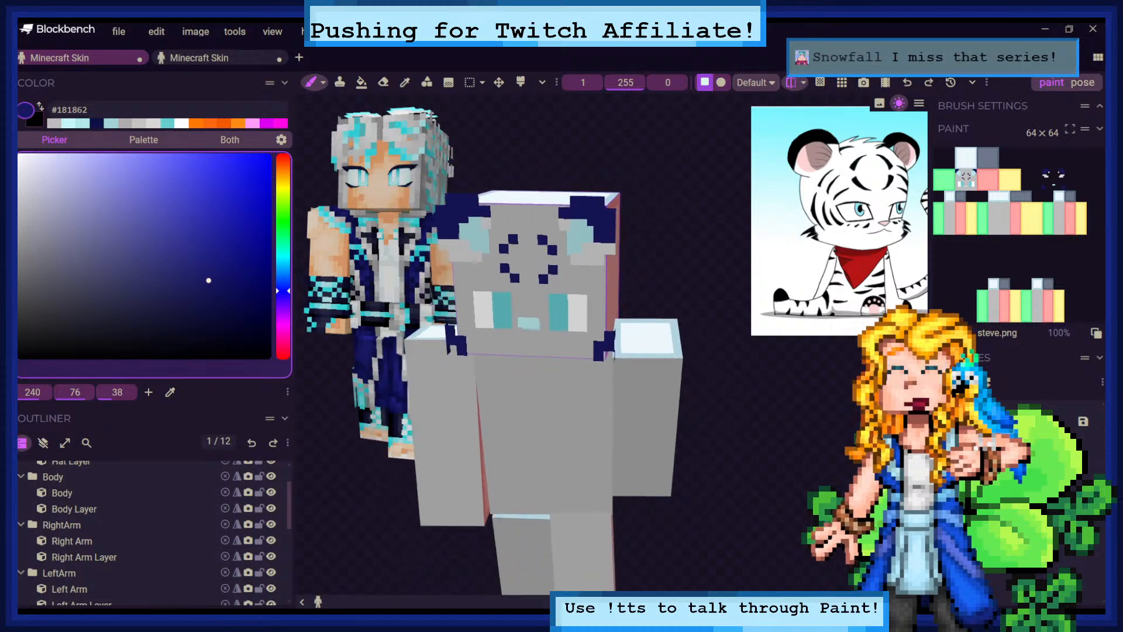
Open the recent model ftos_jakeyhat.bbmodel in a new tab and look at the witch hat
{"action": "left_click", "coordinate": [299, 60]}
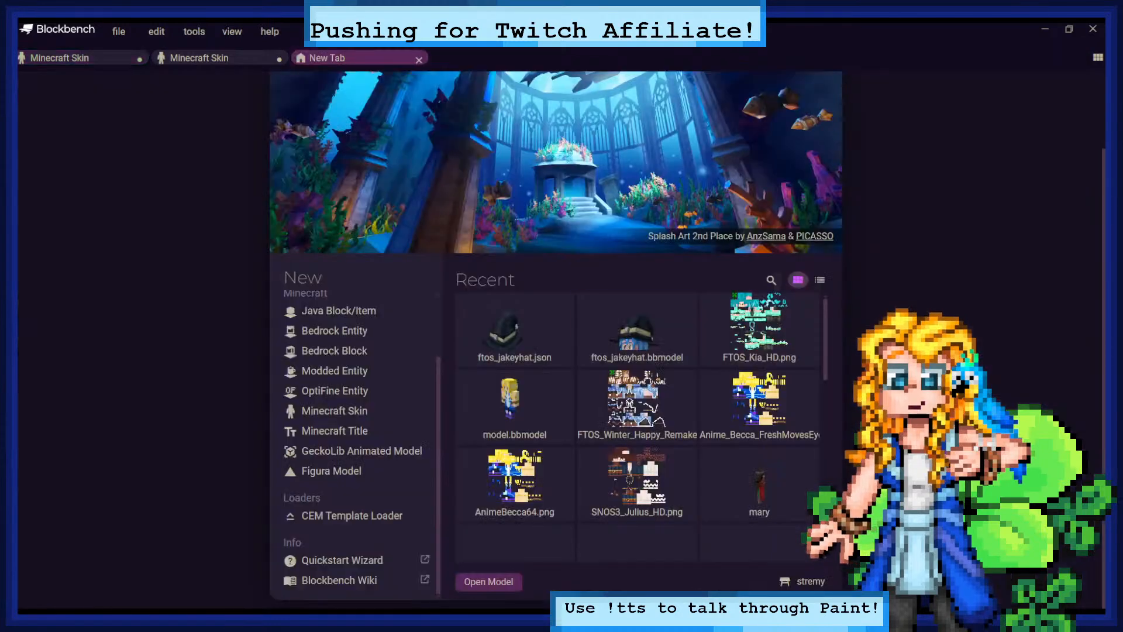
{"action": "left_click", "coordinate": [634, 347]}
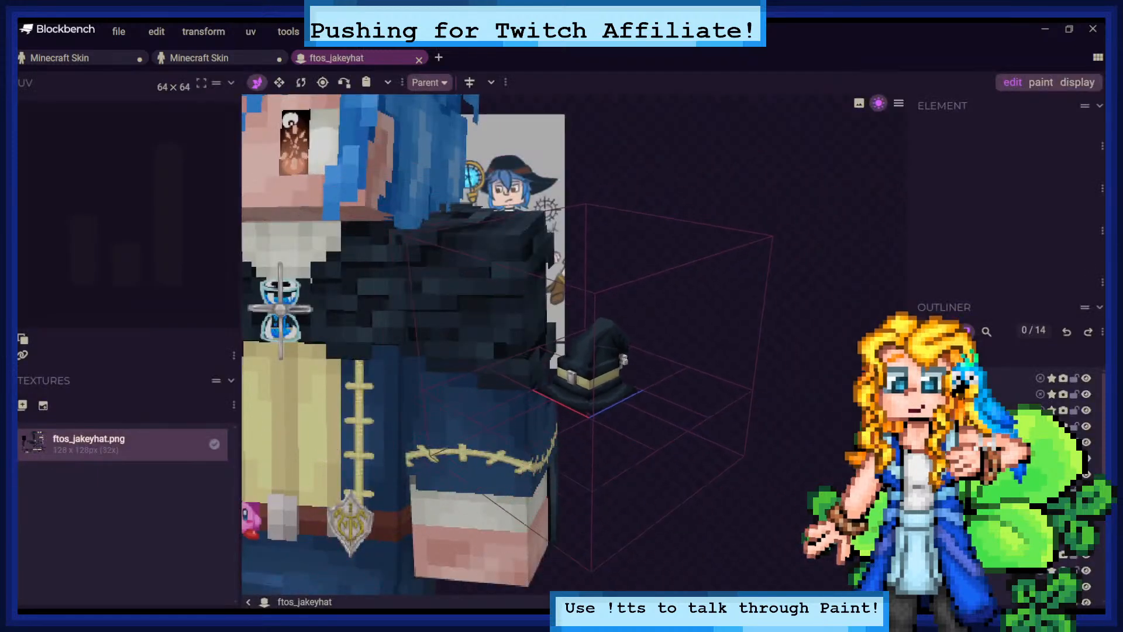
{"action": "left_click_drag", "start_coordinate": [666, 351], "coordinate": [649, 389]}
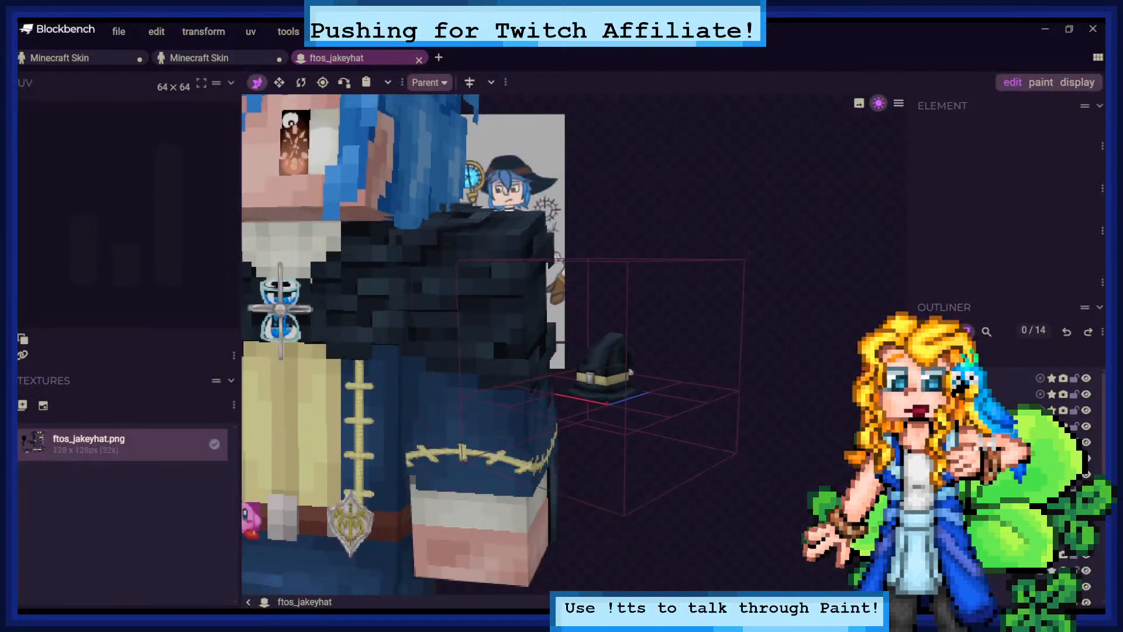
Edit the reference images of the witch hat model, enlarging and moving the blue-haired character's picture to examine its face up close
{"action": "left_click", "coordinate": [322, 31]}
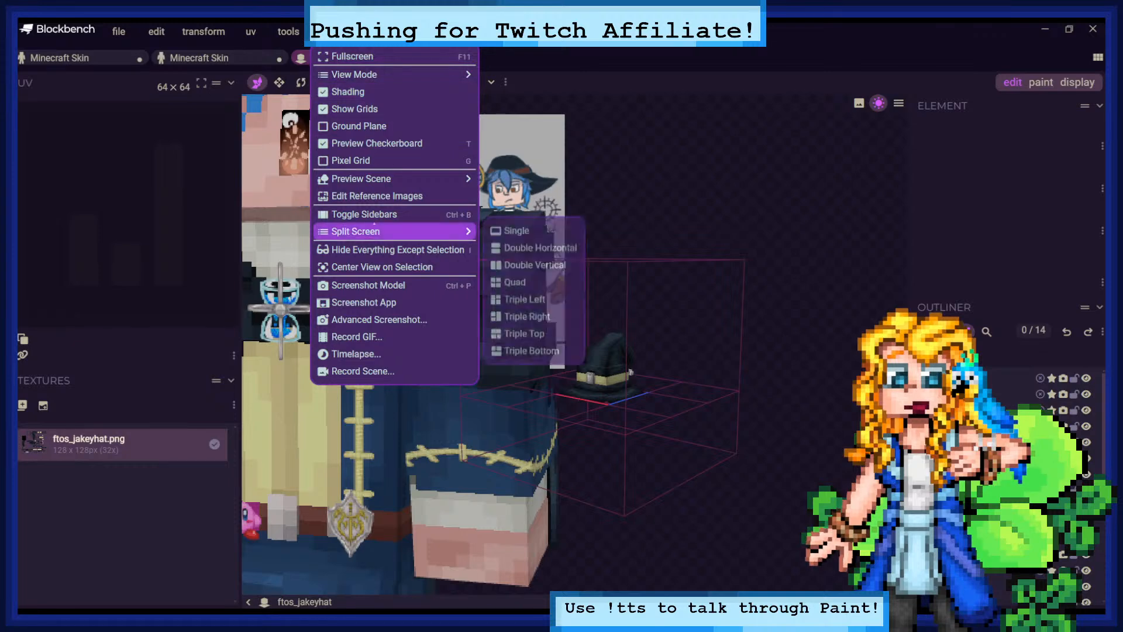
{"action": "left_click", "coordinate": [377, 196]}
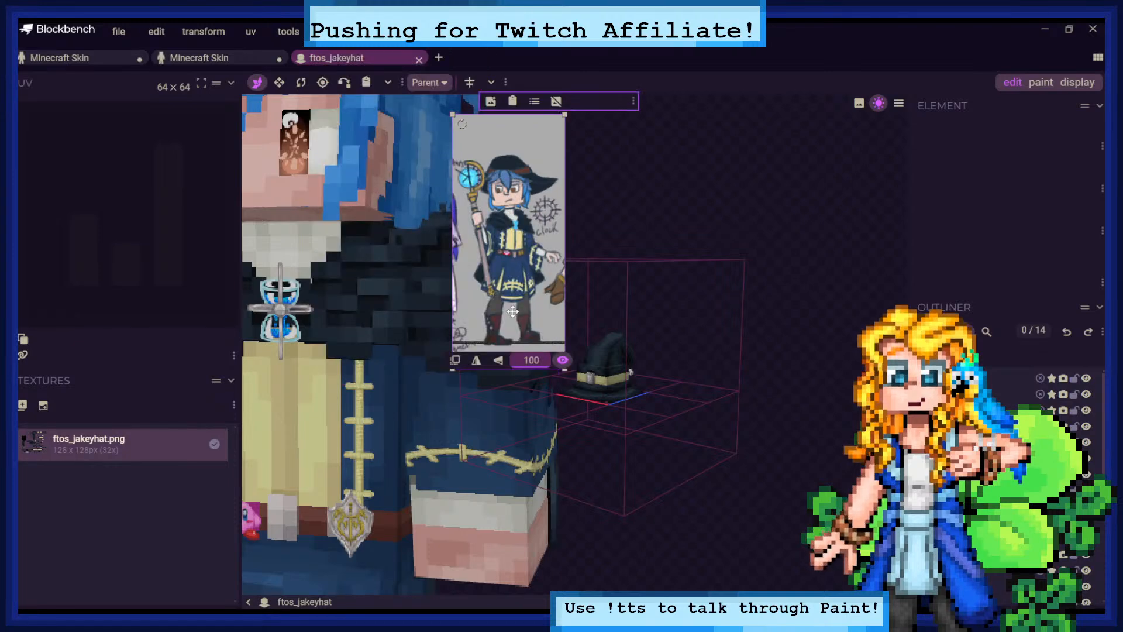
{"action": "left_click_drag", "start_coordinate": [362, 329], "coordinate": [634, 481]}
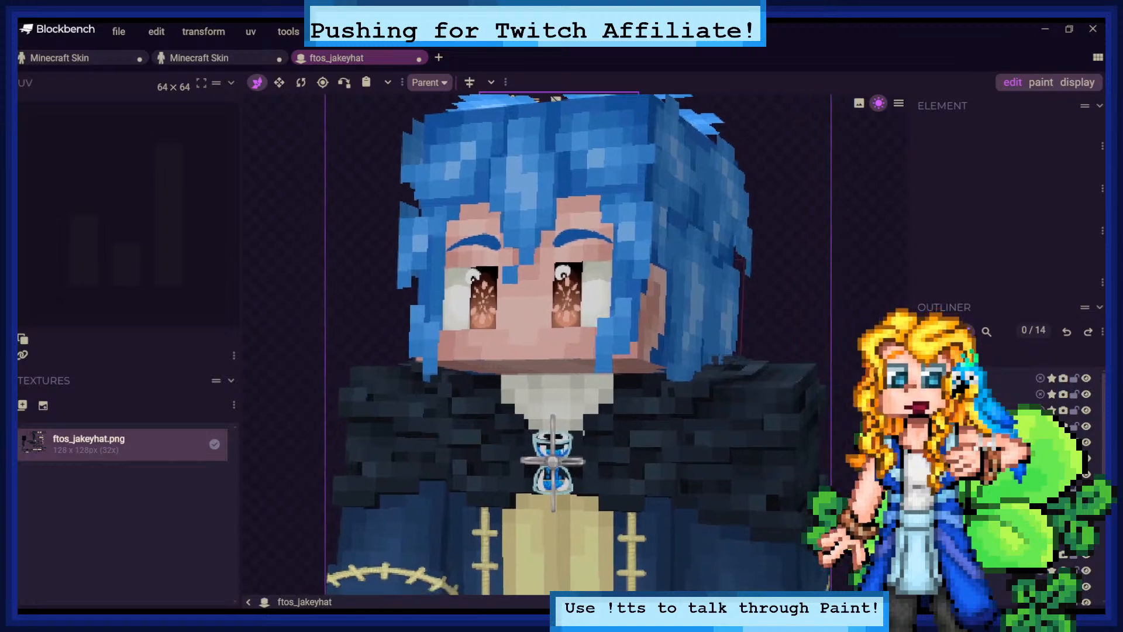
{"action": "left_click_drag", "start_coordinate": [784, 342], "coordinate": [742, 295]}
{"action": "left_click_drag", "start_coordinate": [774, 390], "coordinate": [806, 440]}
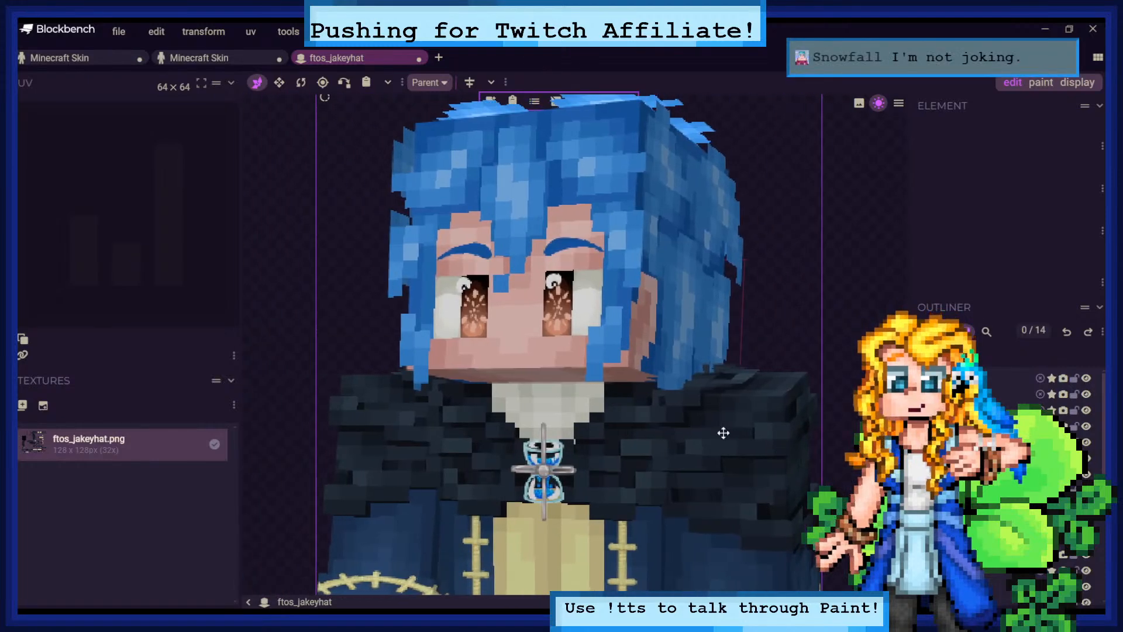
{"action": "left_click_drag", "start_coordinate": [721, 431], "coordinate": [676, 170]}
{"action": "right_click_drag", "start_coordinate": [635, 567], "coordinate": [666, 561]}
{"action": "left_click_drag", "start_coordinate": [665, 560], "coordinate": [677, 603]}
{"action": "left_click_drag", "start_coordinate": [564, 98], "coordinate": [546, 321]}
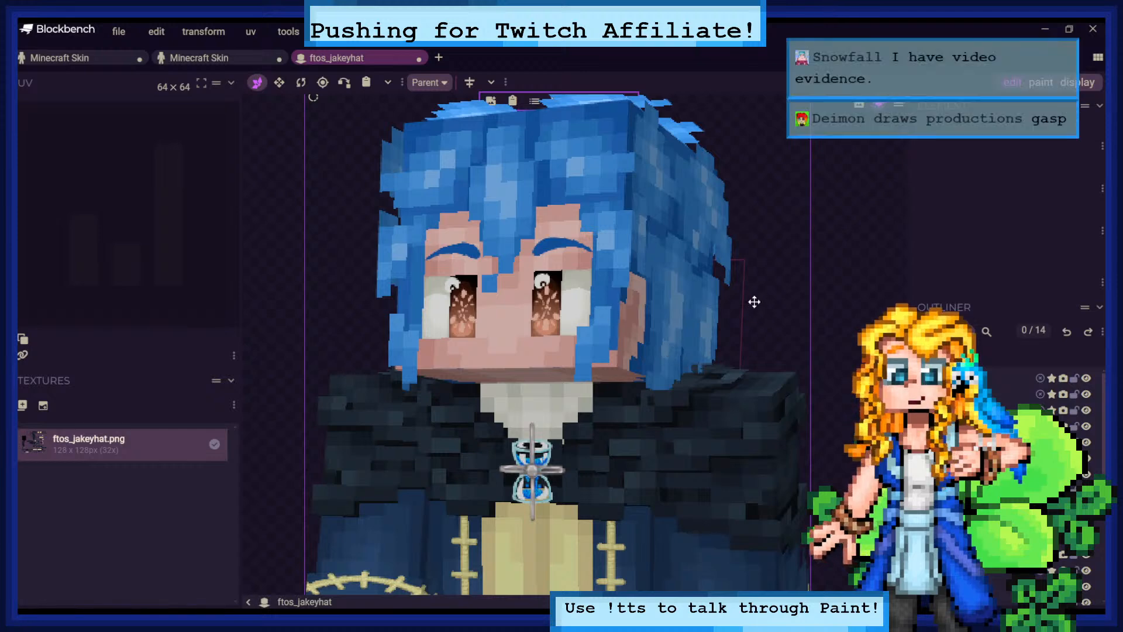
{"action": "left_click_drag", "start_coordinate": [668, 318], "coordinate": [562, 275]}
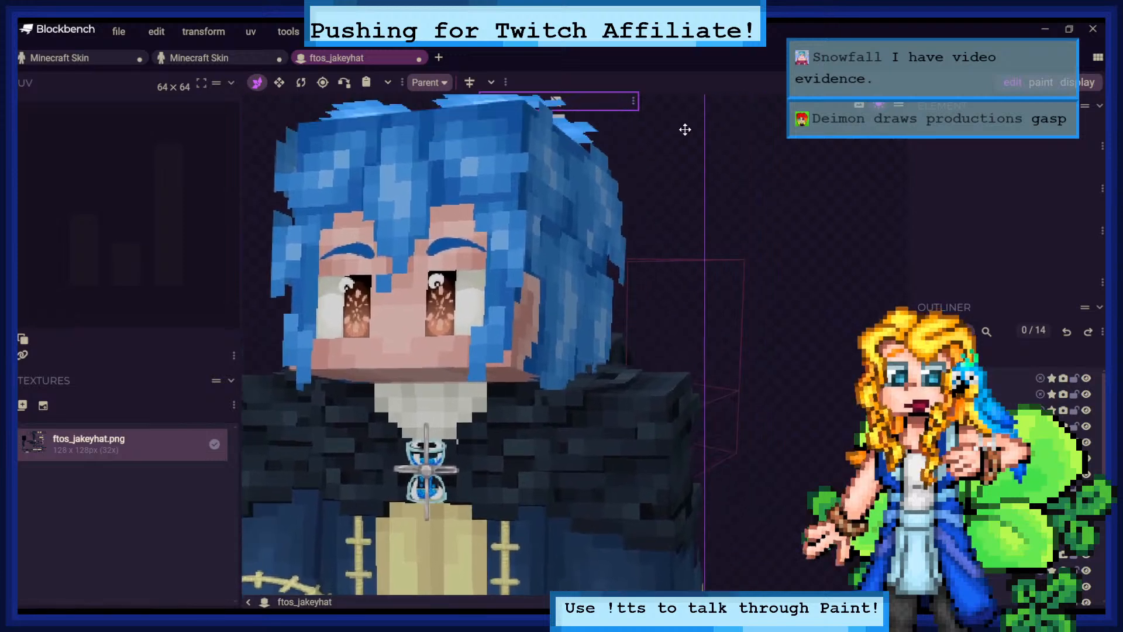
{"action": "left_click_drag", "start_coordinate": [517, 362], "coordinate": [583, 351]}
{"action": "left_click", "coordinate": [776, 296]}
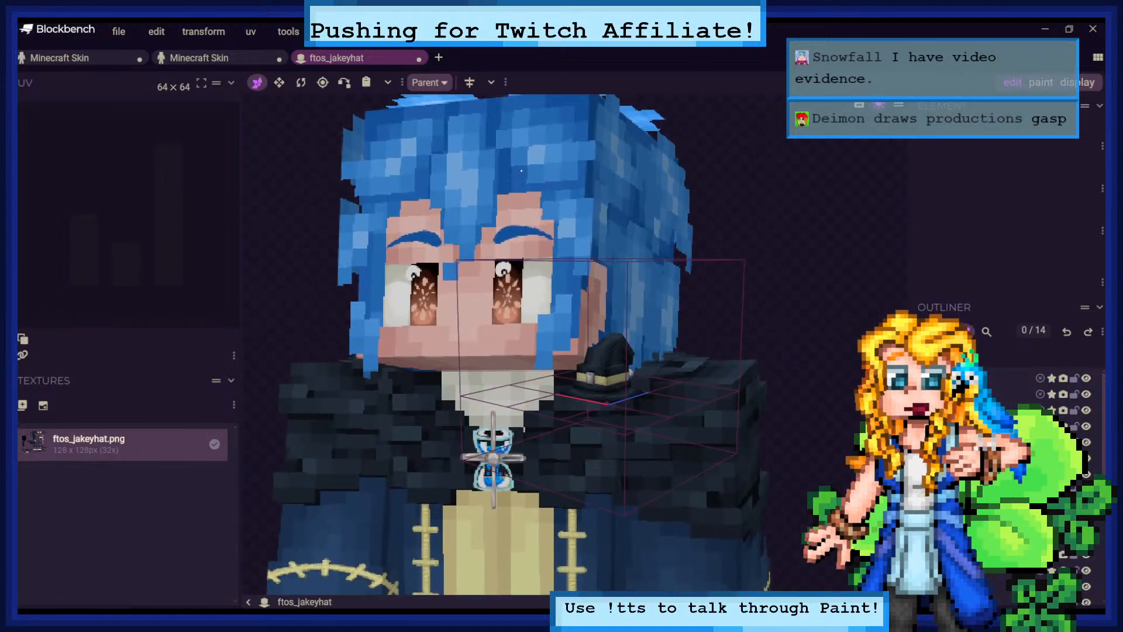
Close the ftos_jakeyhat model and the second Minecraft Skin model, discarding the changes in both
{"action": "left_click", "coordinate": [419, 58]}
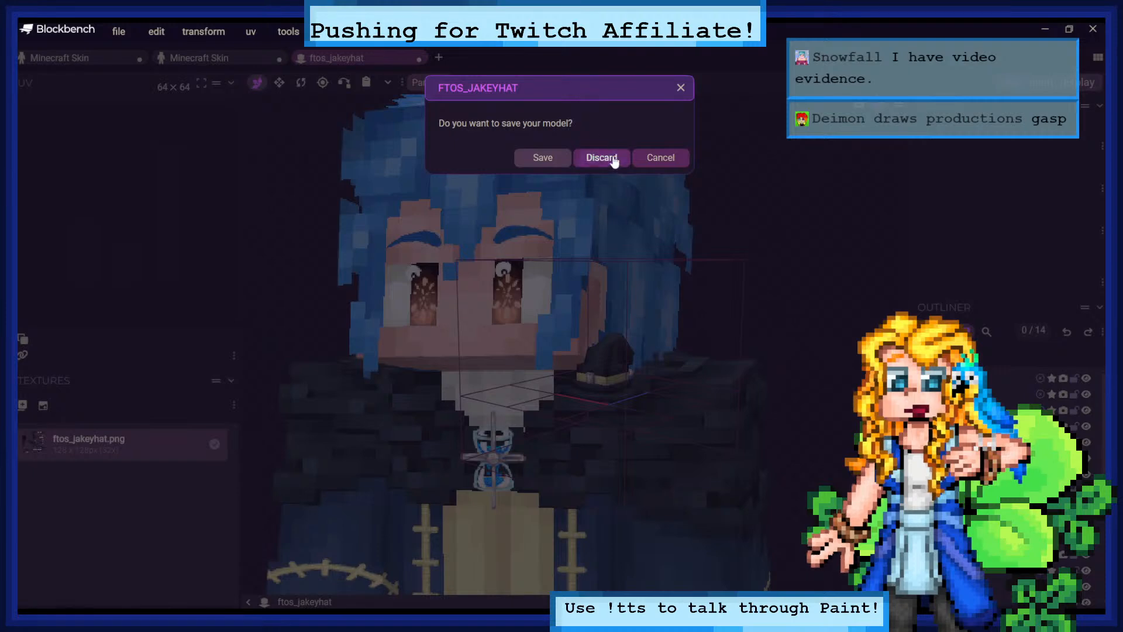
{"action": "left_click", "coordinate": [601, 158]}
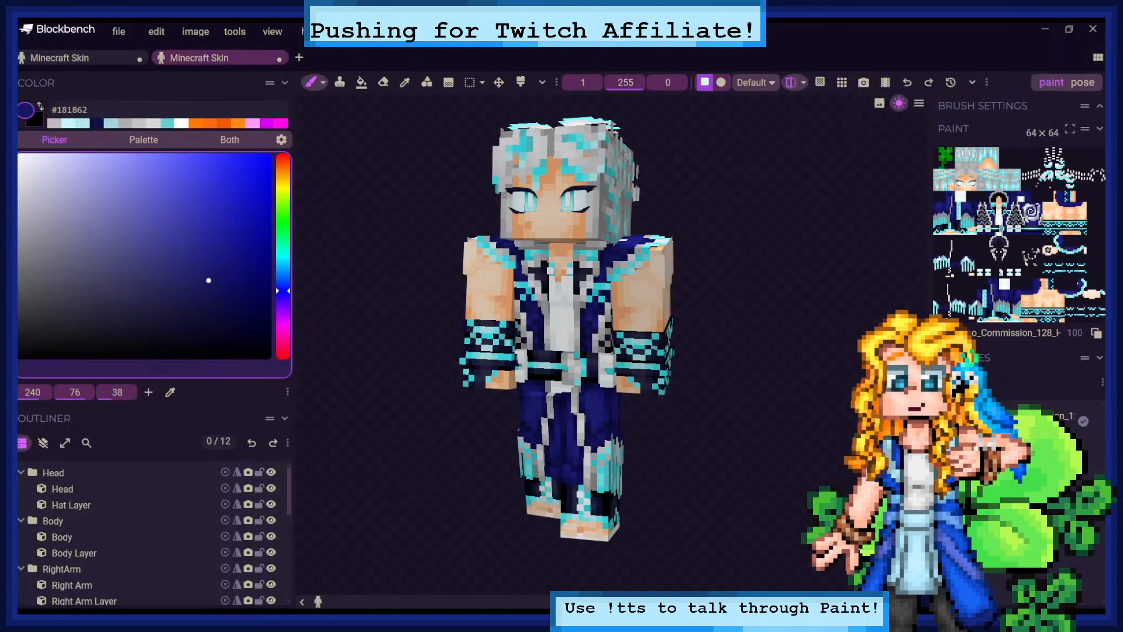
{"action": "left_click", "coordinate": [280, 59]}
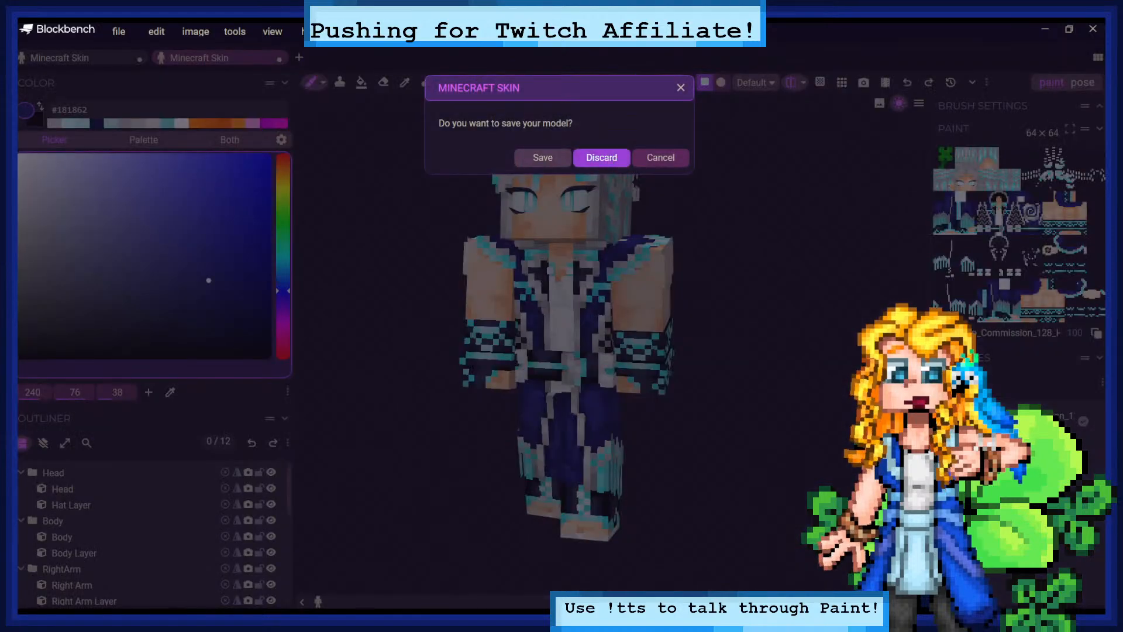
{"action": "left_click", "coordinate": [600, 158]}
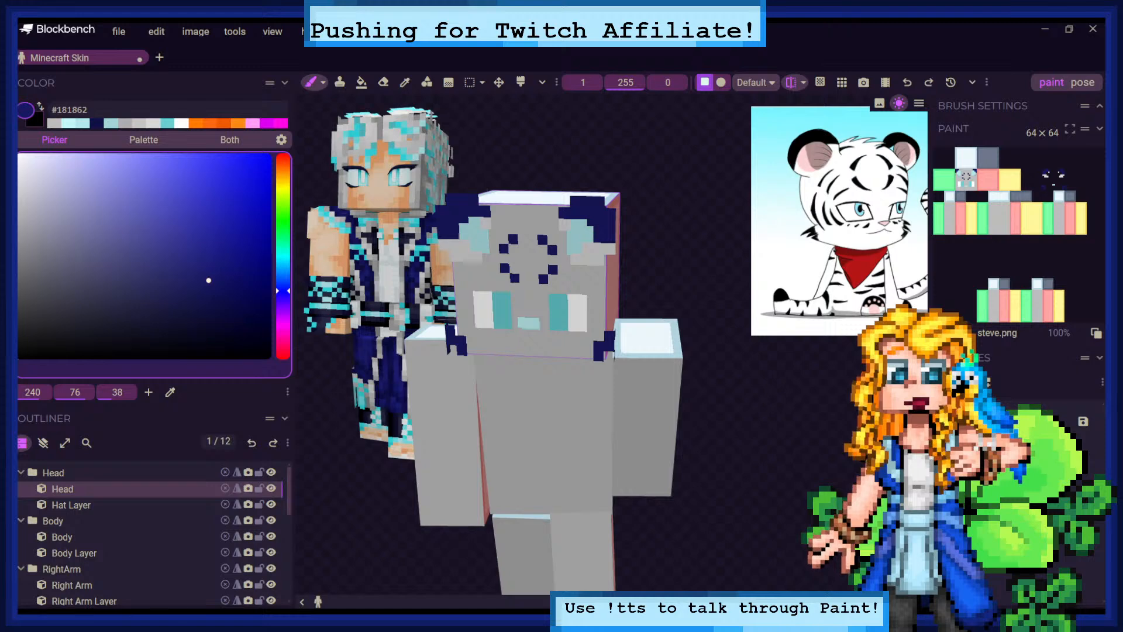
{"action": "left_click_drag", "start_coordinate": [683, 251], "coordinate": [694, 231]}
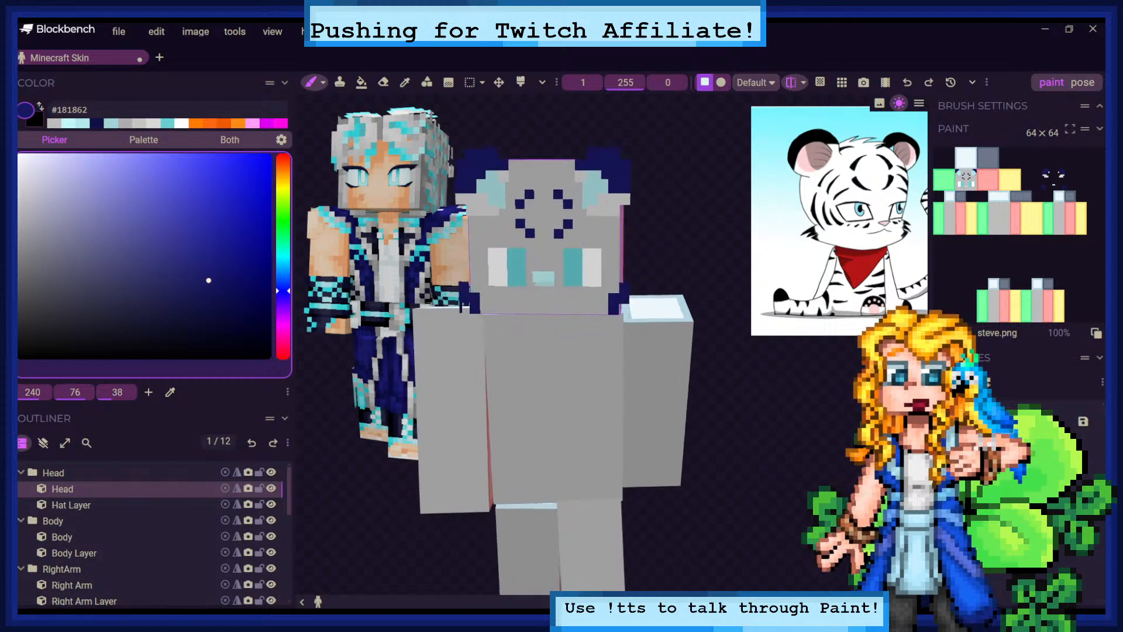
{"action": "scroll", "coordinate": [507, 426], "scroll_direction": "up", "scroll_amount": 3}
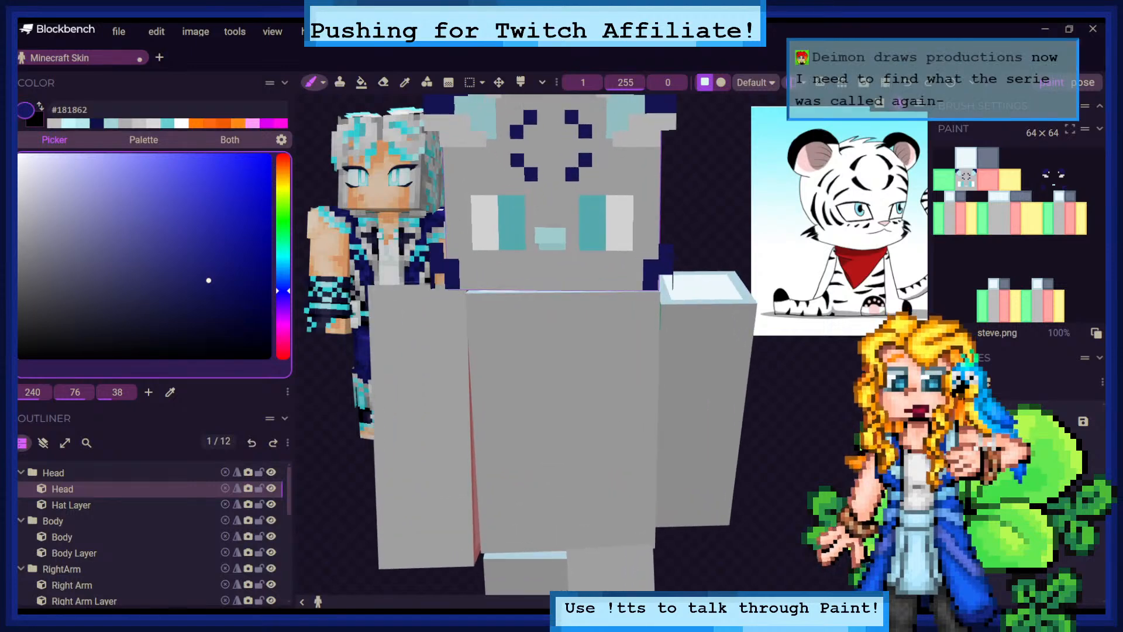
{"action": "left_click_drag", "start_coordinate": [727, 164], "coordinate": [627, 110]}
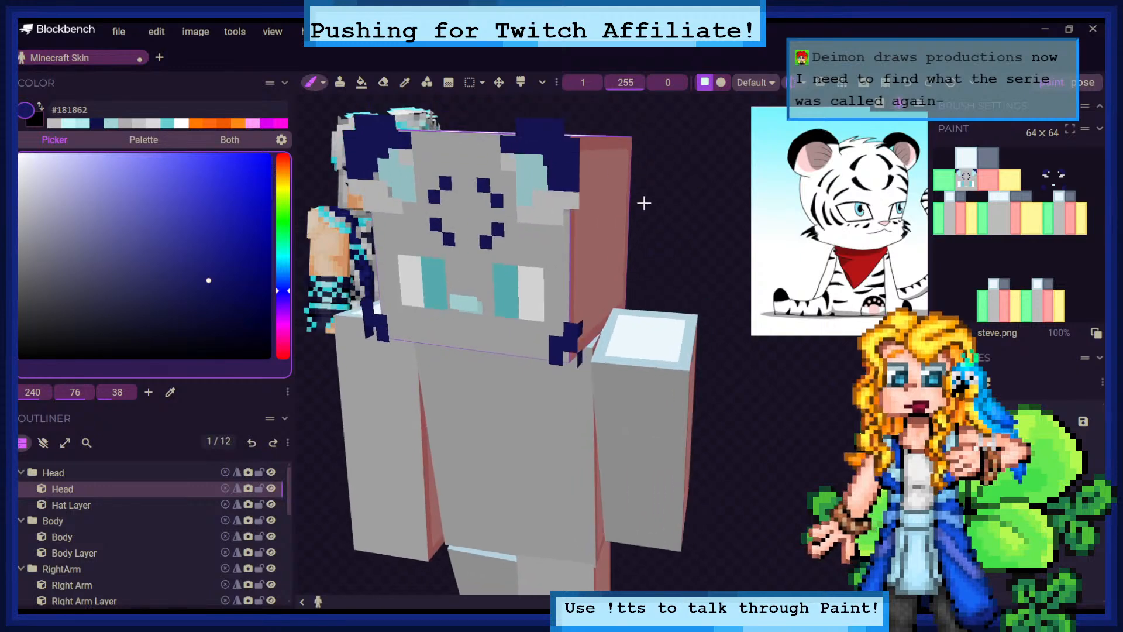
{"action": "left_click_drag", "start_coordinate": [644, 203], "coordinate": [635, 179]}
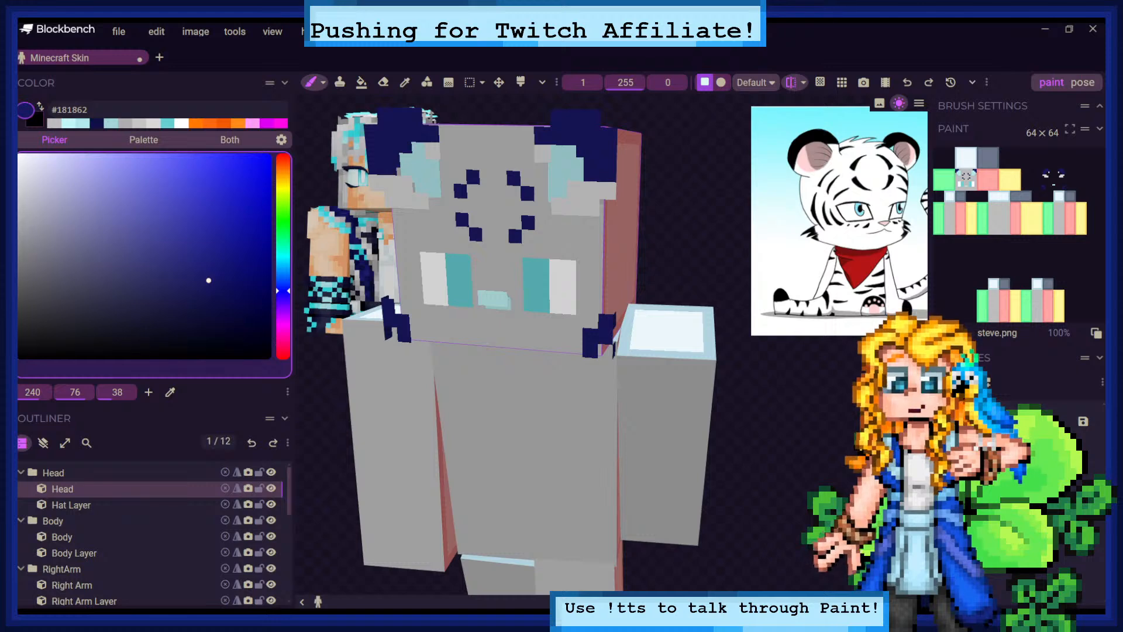
{"action": "left_click", "coordinate": [160, 57]}
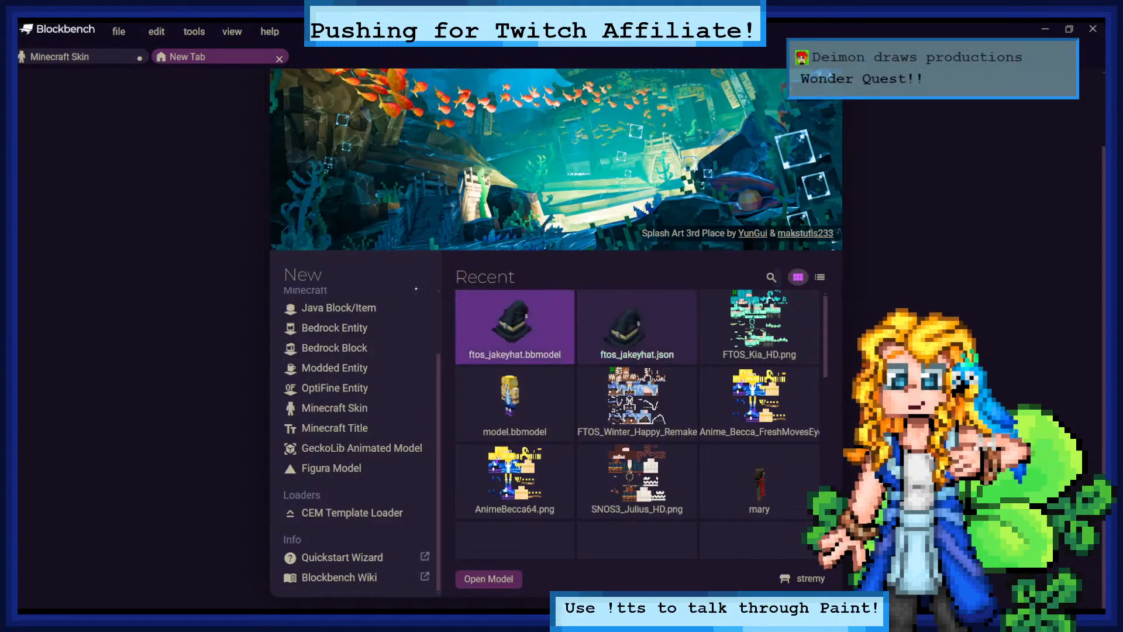
{"action": "left_click", "coordinate": [110, 58]}
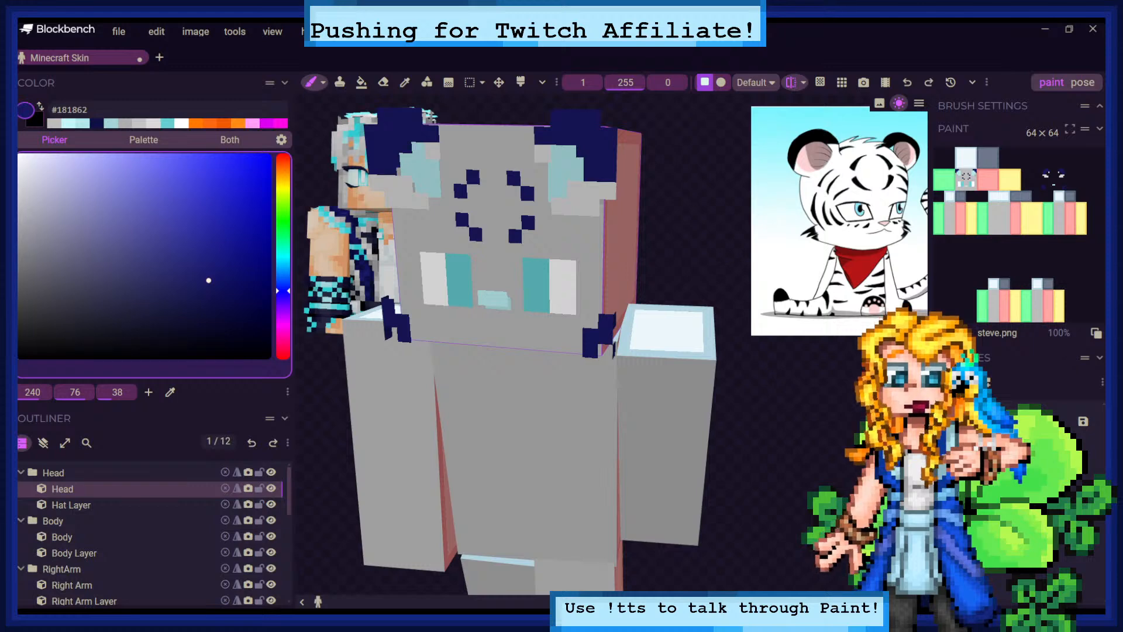
Hide the outer layers, paint mirrored navy #181862 cheek spots below and beside the eyes on the base head, and compare with the layers shown
{"action": "left_click_drag", "start_coordinate": [698, 266], "coordinate": [721, 253]}
{"action": "left_click", "coordinate": [43, 443]}
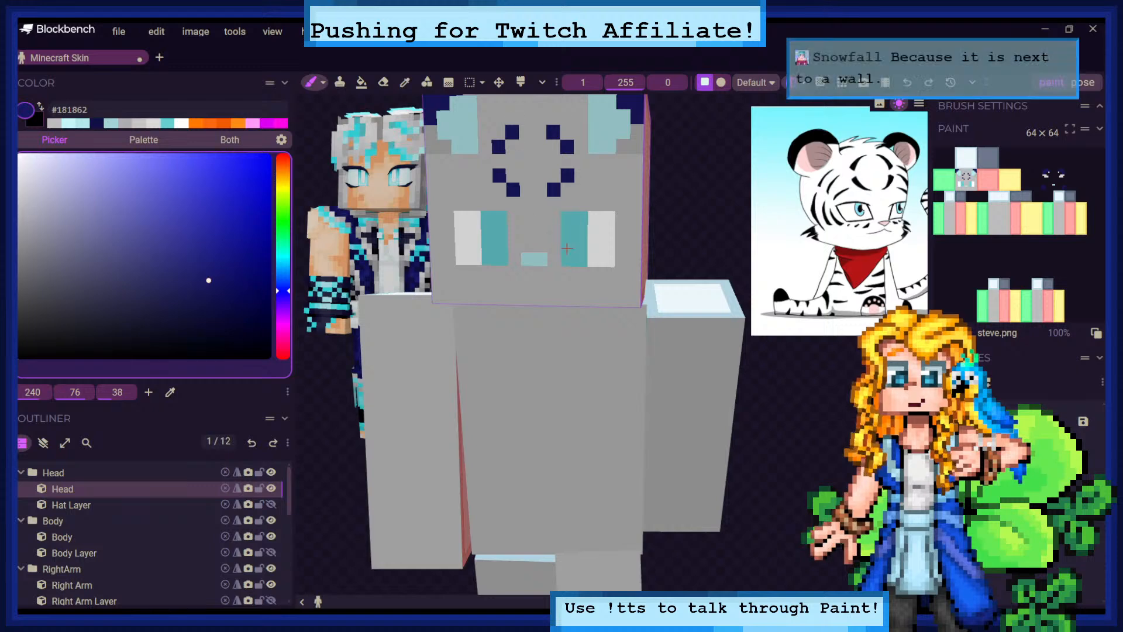
{"action": "left_click", "coordinate": [581, 273]}
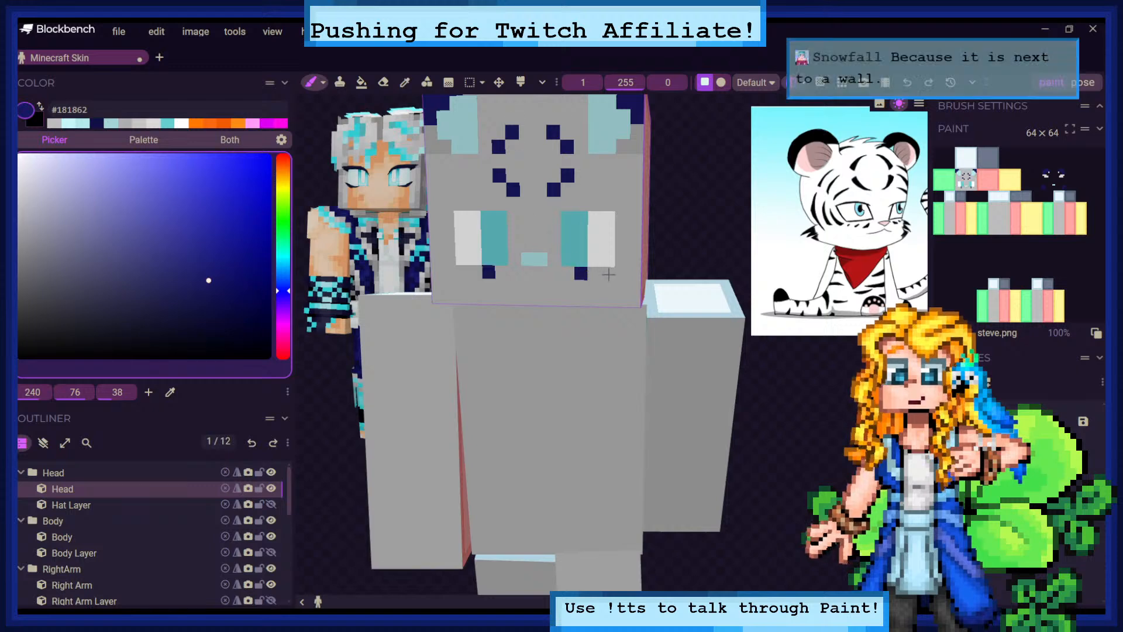
{"action": "left_click", "coordinate": [608, 273]}
{"action": "left_click", "coordinate": [632, 273]}
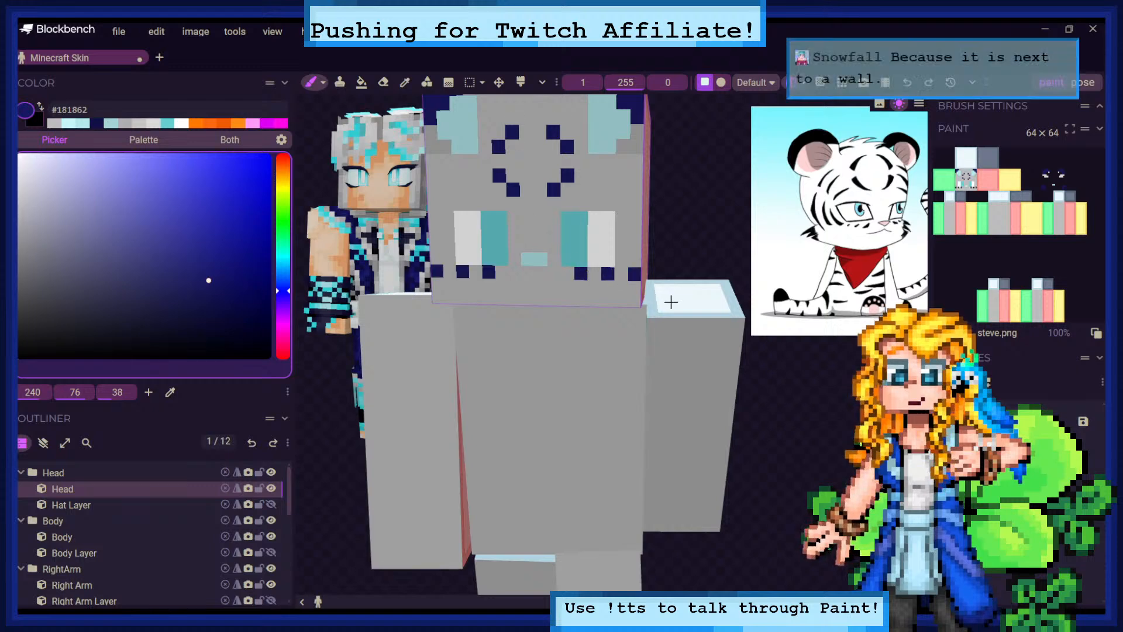
{"action": "left_click", "coordinate": [634, 261]}
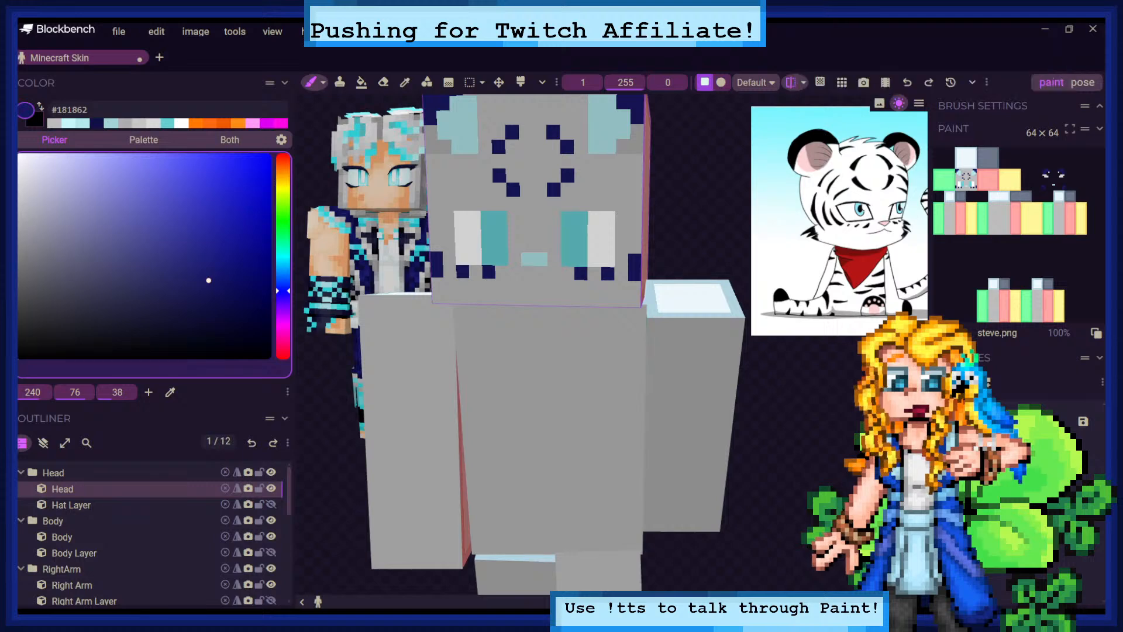
{"action": "left_click", "coordinate": [43, 443]}
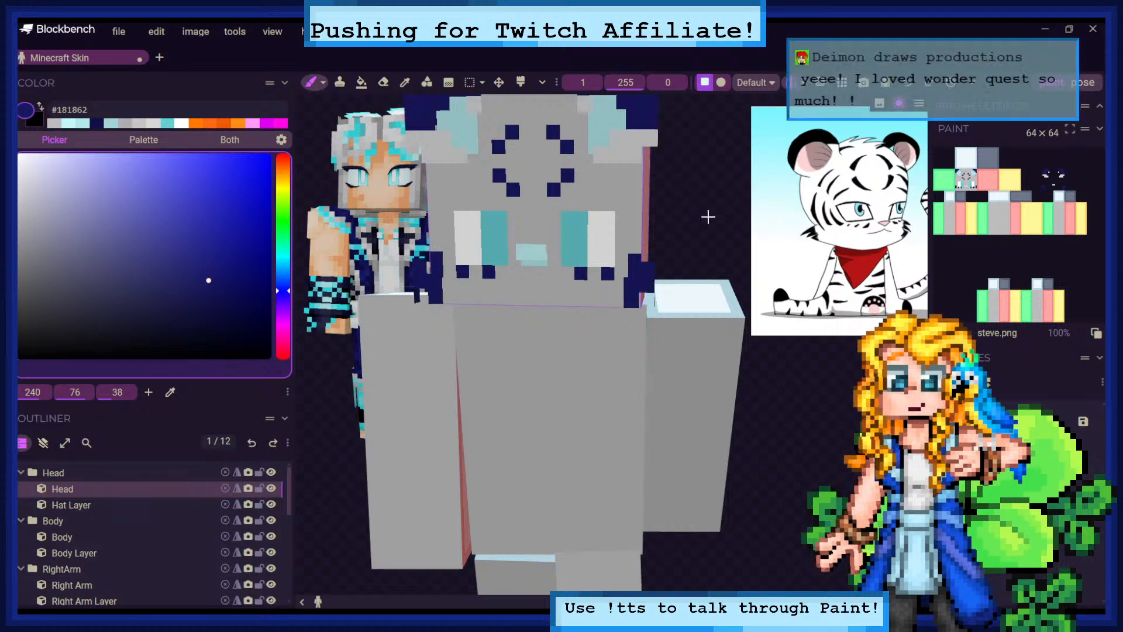
{"action": "left_click_drag", "start_coordinate": [708, 217], "coordinate": [684, 221]}
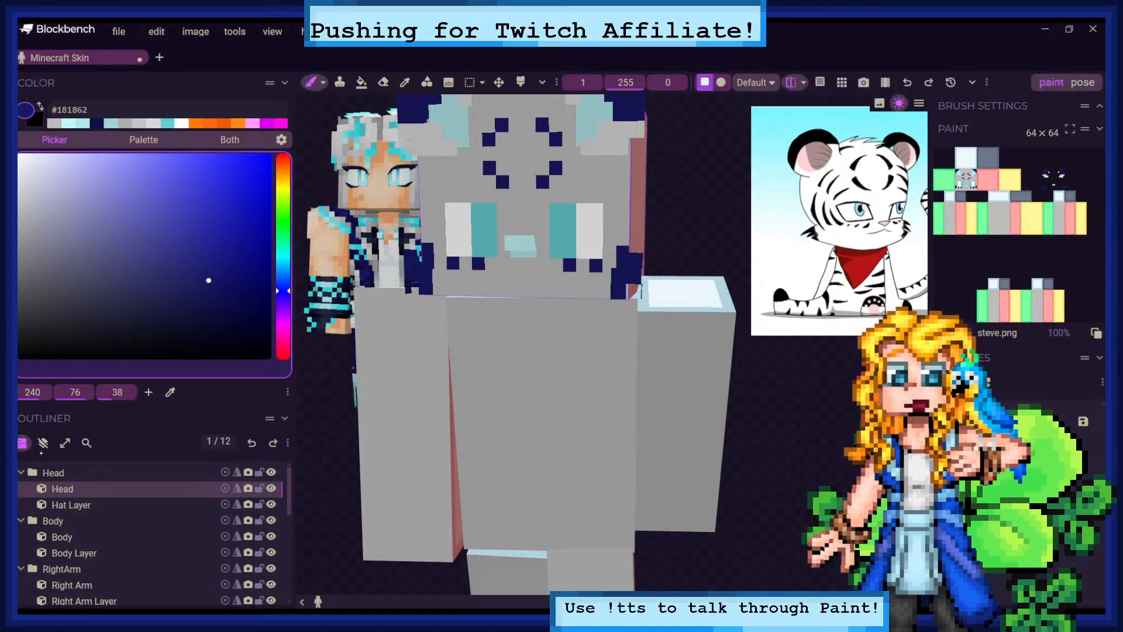
With the outer layers hidden, paint mirrored navy #181862 stripes above the eyes and at the temples on the base head, and check with layers shown
{"action": "left_click", "coordinate": [42, 443]}
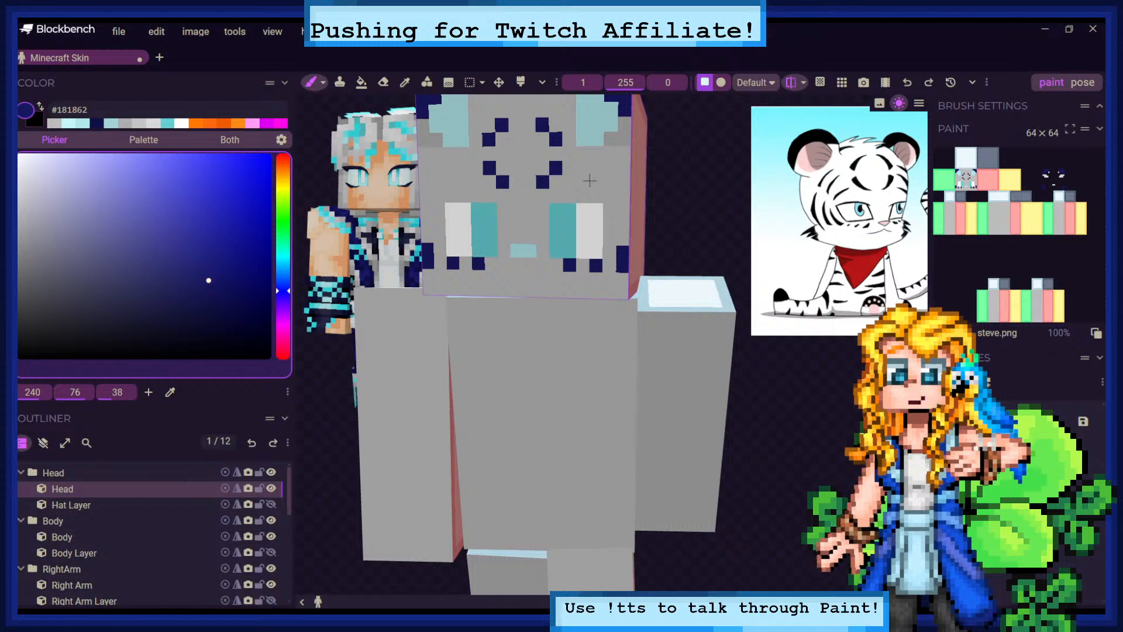
{"action": "left_click_drag", "start_coordinate": [590, 181], "coordinate": [623, 195]}
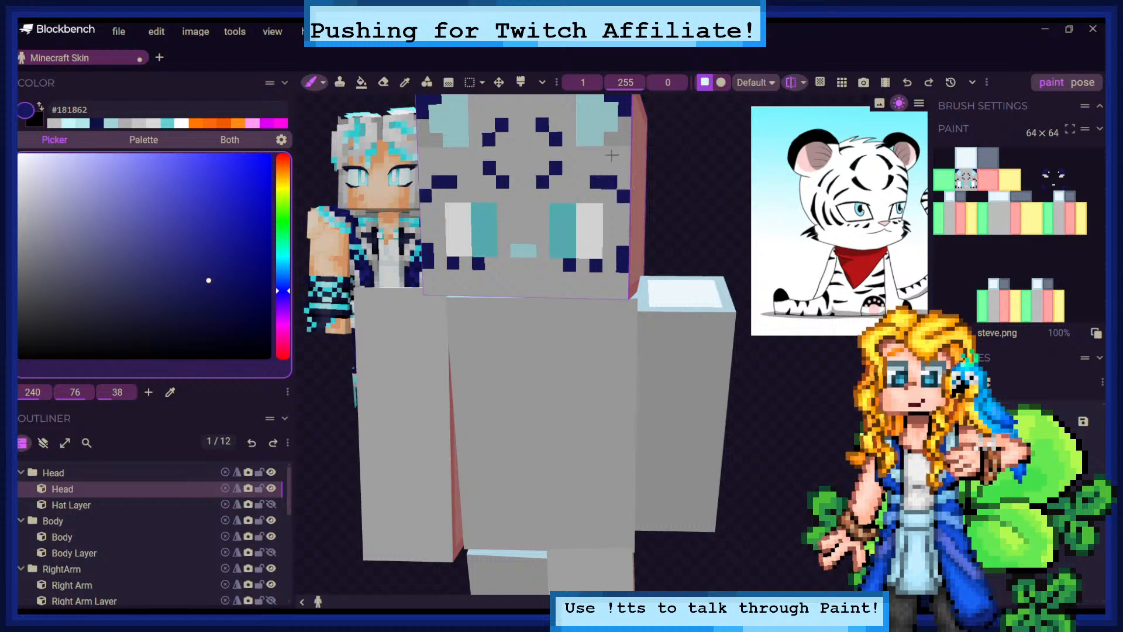
{"action": "left_click", "coordinate": [623, 168]}
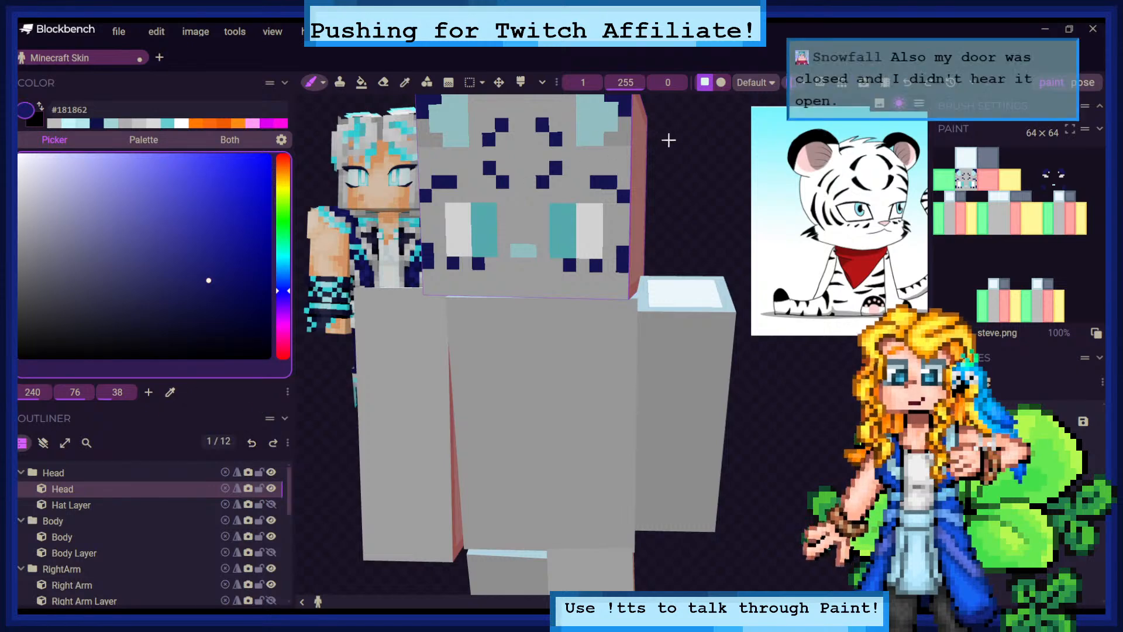
{"action": "left_click", "coordinate": [627, 151]}
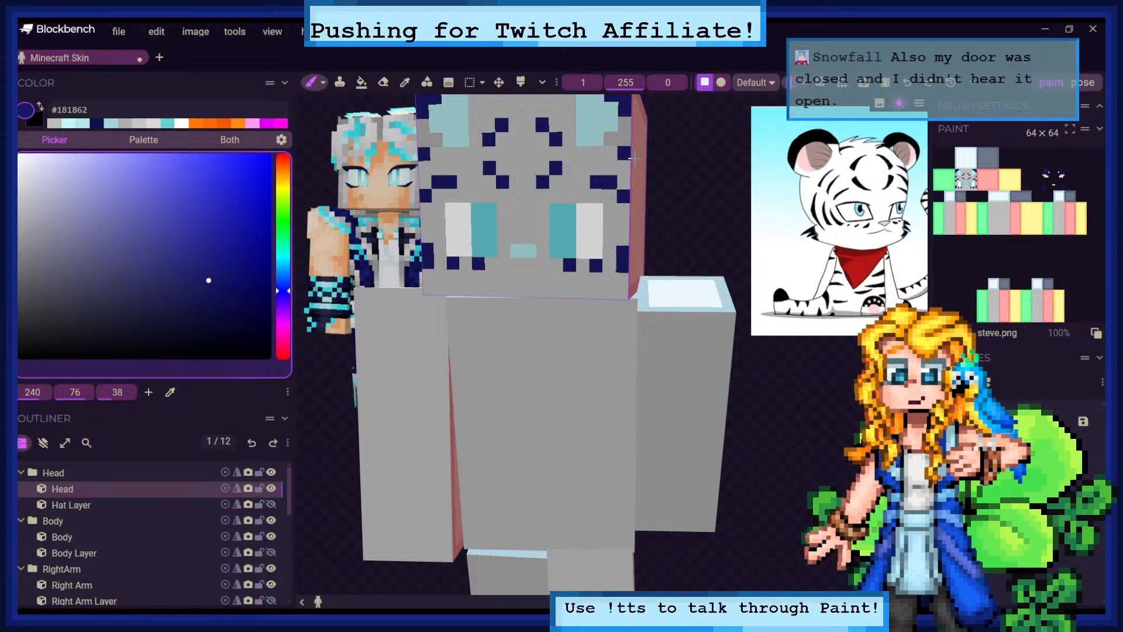
{"action": "left_click", "coordinate": [611, 153]}
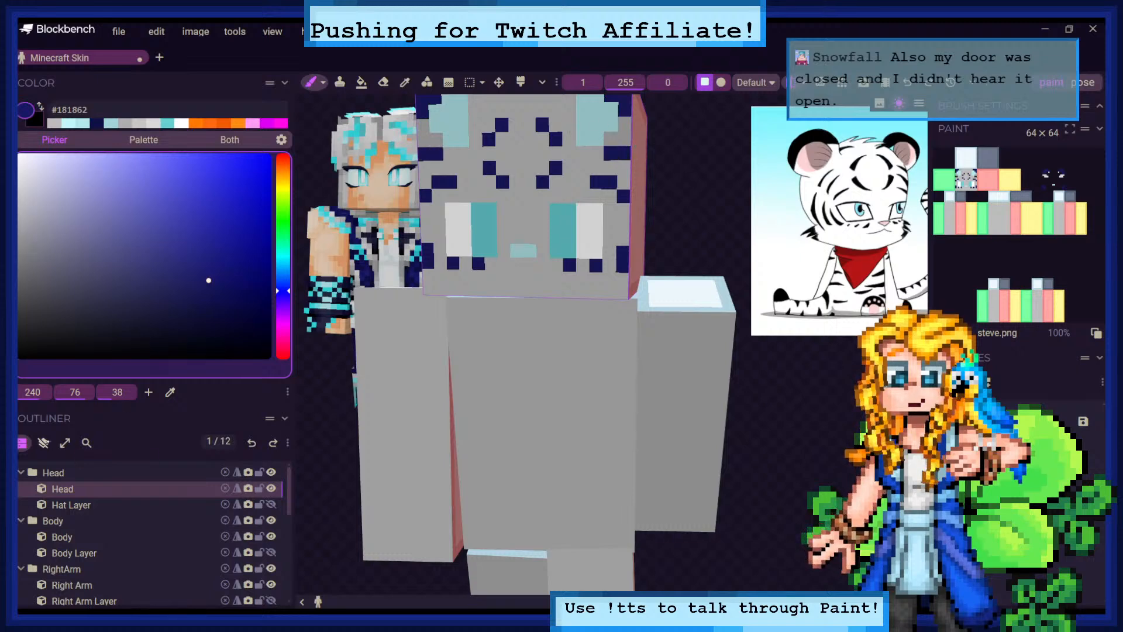
{"action": "left_click", "coordinate": [43, 443]}
{"action": "left_click_drag", "start_coordinate": [681, 168], "coordinate": [621, 188]}
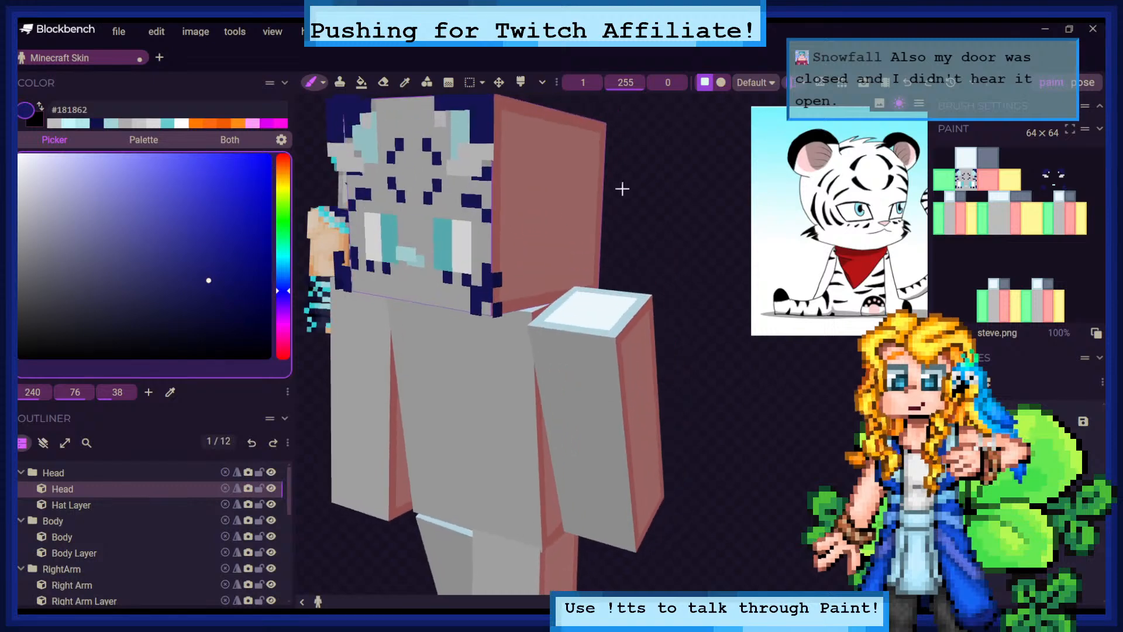
Hide the outer layers, extend a navy #181862 temple stripe onto the side of the base head, and show the hat layer to compare
{"action": "left_click", "coordinate": [43, 443]}
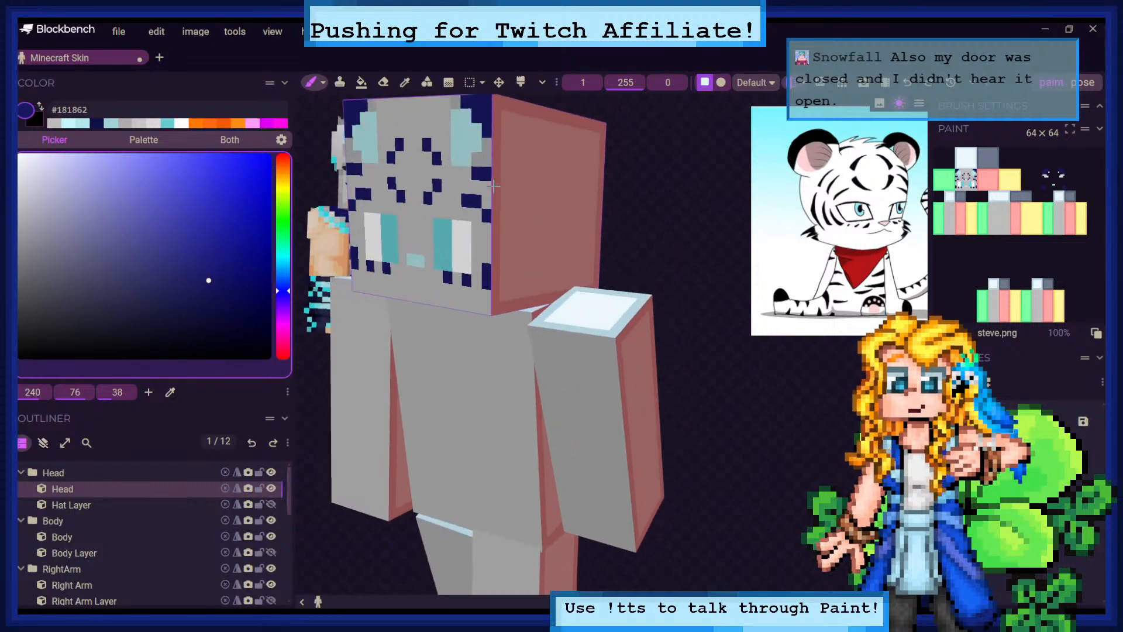
{"action": "left_click_drag", "start_coordinate": [621, 220], "coordinate": [594, 251]}
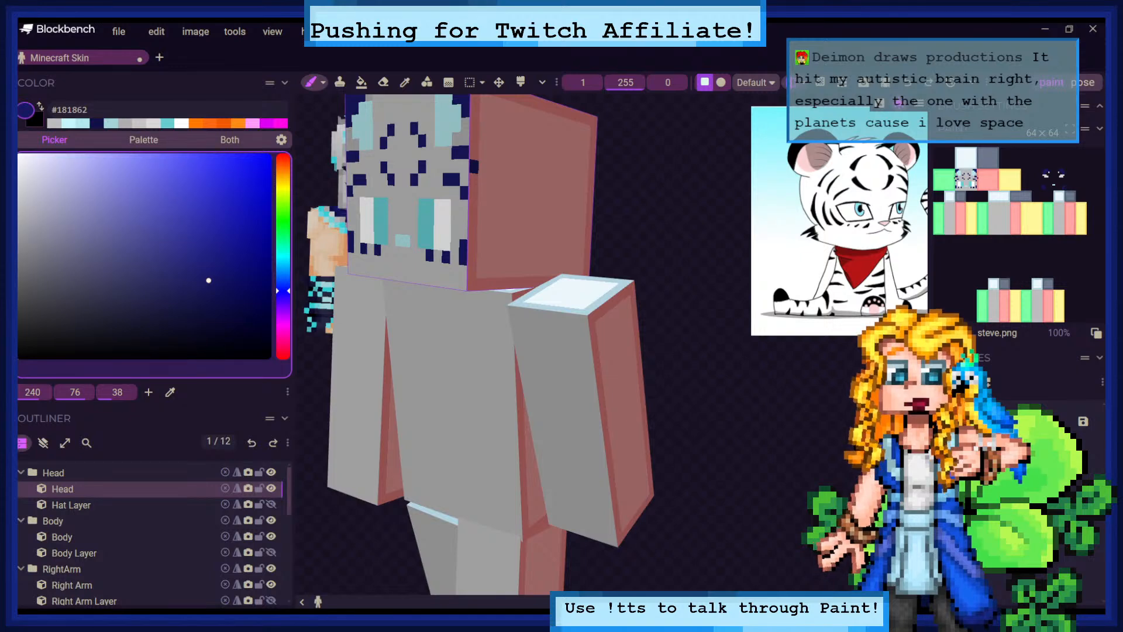
{"action": "left_click_drag", "start_coordinate": [679, 205], "coordinate": [670, 246]}
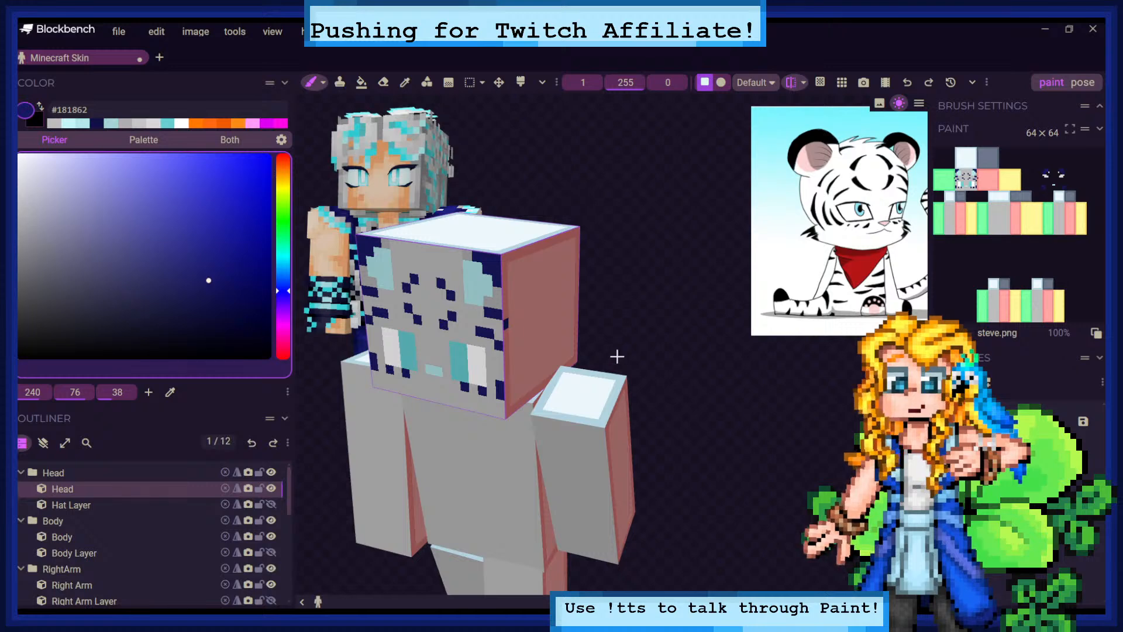
{"action": "left_click_drag", "start_coordinate": [617, 356], "coordinate": [667, 327]}
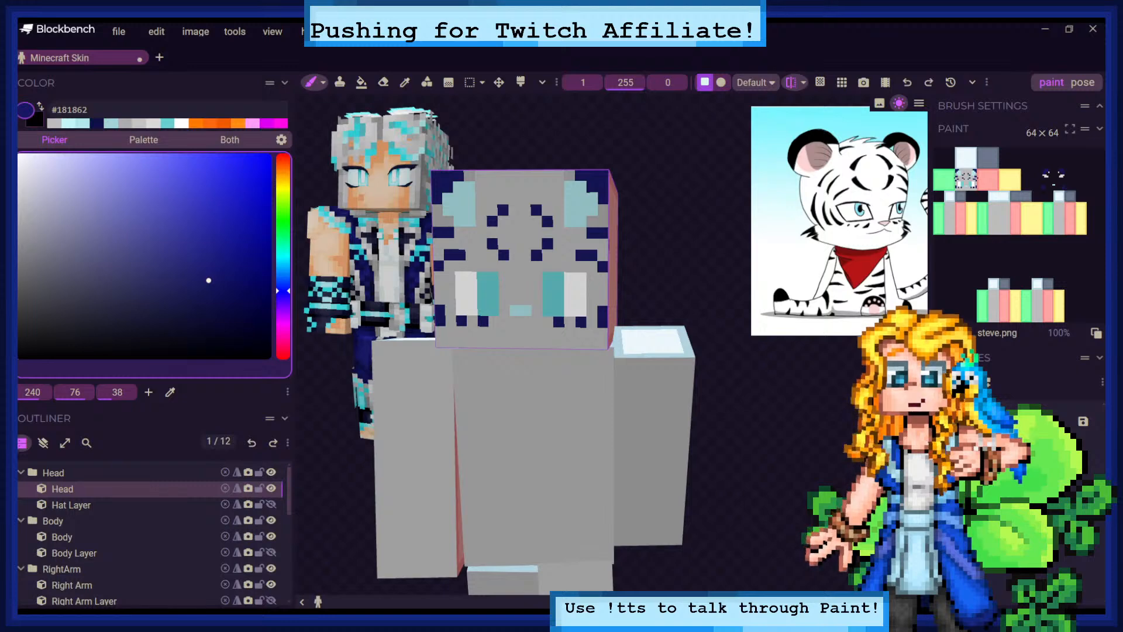
{"action": "left_click", "coordinate": [271, 504]}
{"action": "mouse_move", "coordinate": [667, 258]}
{"action": "left_mouse_down"}
{"action": "mouse_move", "coordinate": [623, 266]}
{"action": "mouse_move", "coordinate": [725, 252]}
{"action": "mouse_move", "coordinate": [694, 273]}
{"action": "left_mouse_up"}
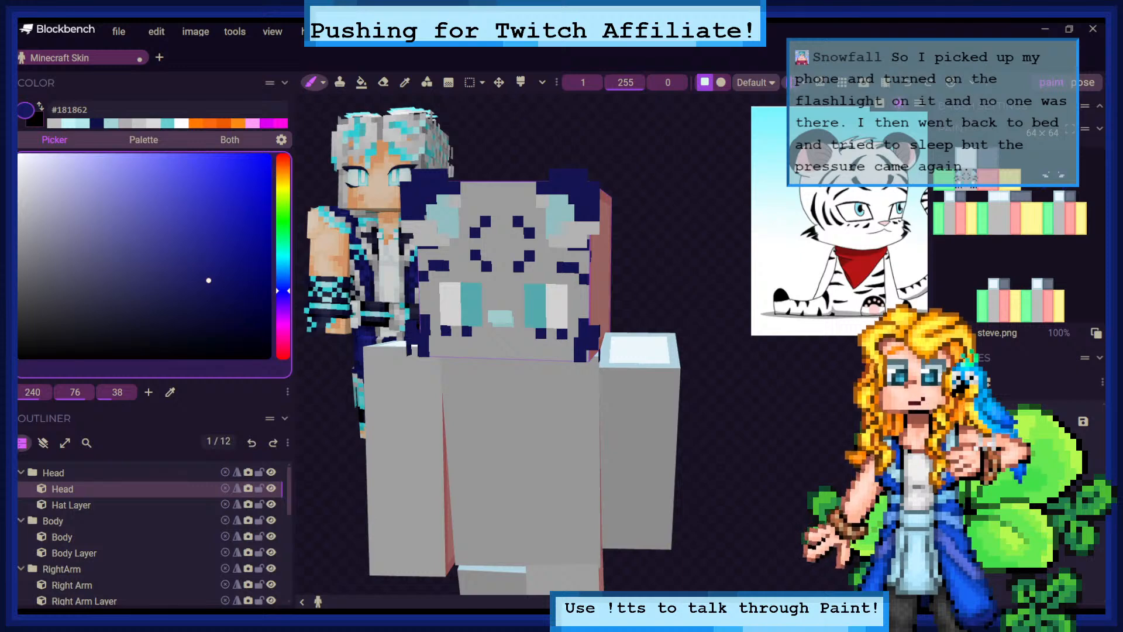
{"action": "mouse_move", "coordinate": [705, 398]}
{"action": "left_mouse_down"}
{"action": "mouse_move", "coordinate": [642, 402]}
{"action": "mouse_move", "coordinate": [694, 403]}
{"action": "left_mouse_up"}
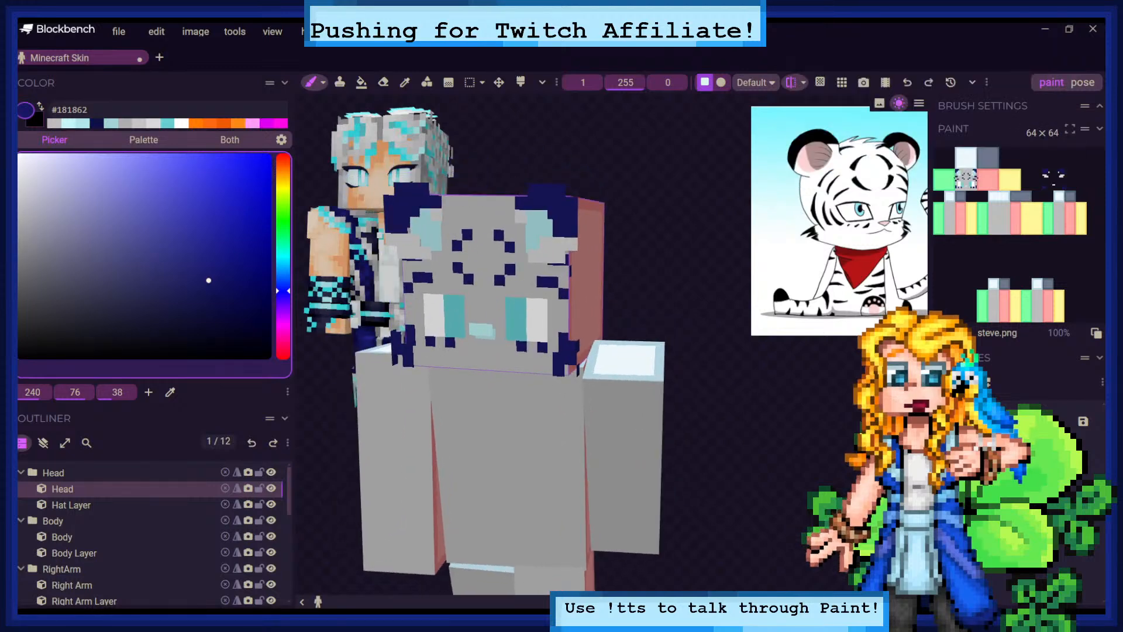
Undo the stray navy stroke on the left arm layer and hide the outer layers of the skin
{"action": "left_click_drag", "start_coordinate": [625, 134], "coordinate": [610, 154]}
{"action": "left_click_drag", "start_coordinate": [634, 242], "coordinate": [690, 206]}
{"action": "scroll", "coordinate": [691, 205], "scroll_direction": "down", "scroll_amount": 4}
{"action": "scroll", "coordinate": [595, 229], "scroll_direction": "down", "scroll_amount": 6}
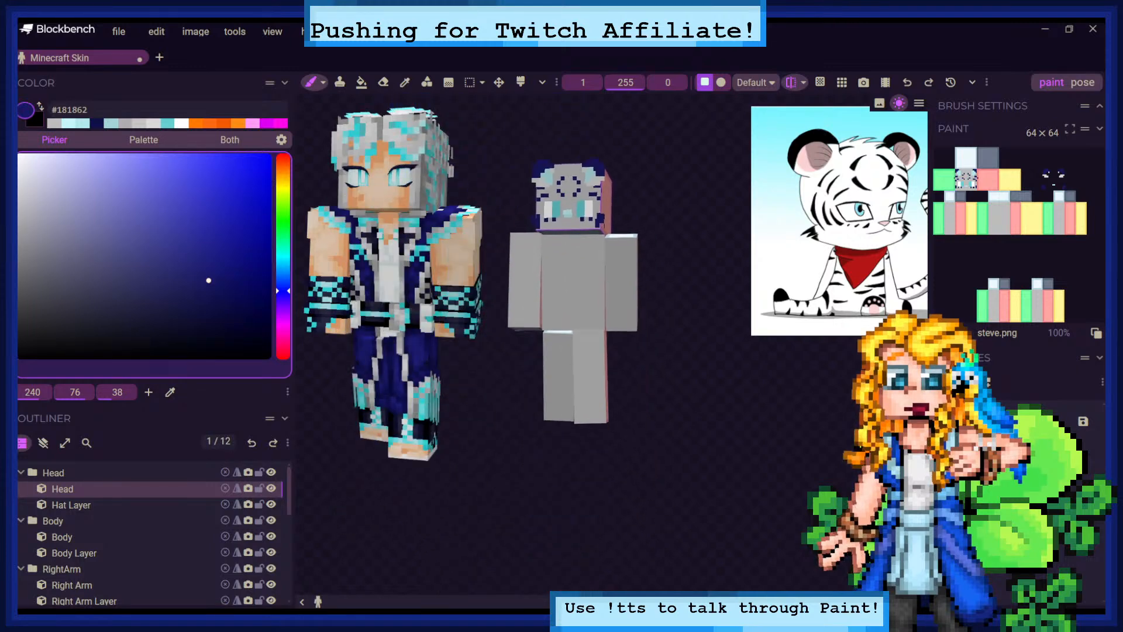
{"action": "scroll", "coordinate": [591, 431], "scroll_direction": "up", "scroll_amount": 6}
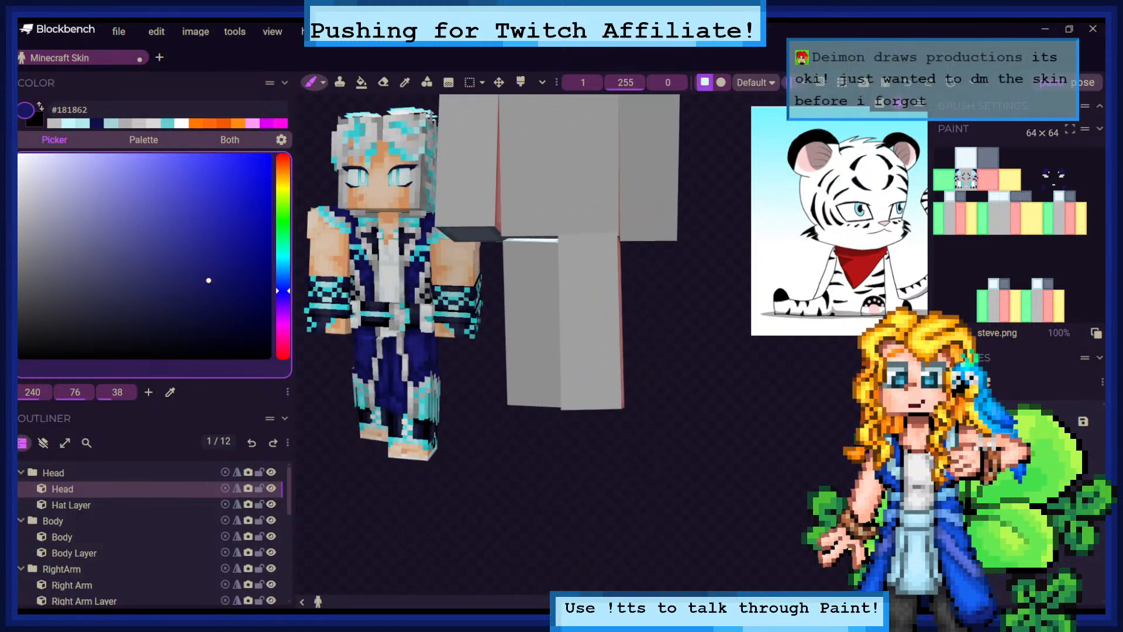
{"action": "right_click_drag", "start_coordinate": [592, 327], "coordinate": [587, 335]}
{"action": "scroll", "coordinate": [473, 345], "scroll_direction": "up", "scroll_amount": 4}
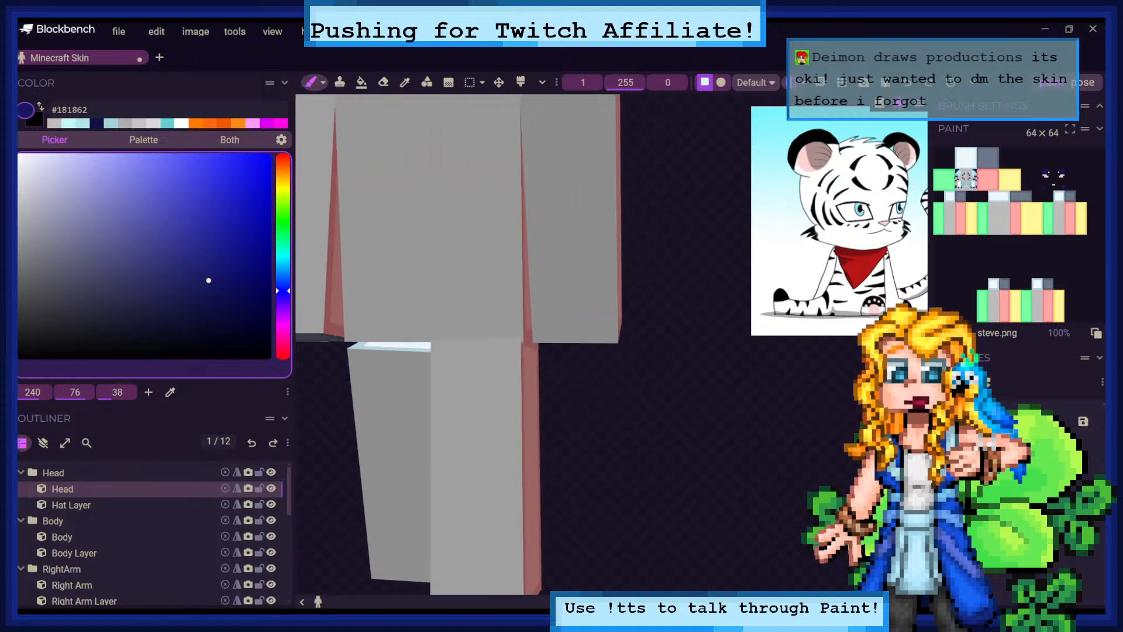
{"action": "left_click_drag", "start_coordinate": [520, 380], "coordinate": [584, 378]}
{"action": "left_click", "coordinate": [252, 443]}
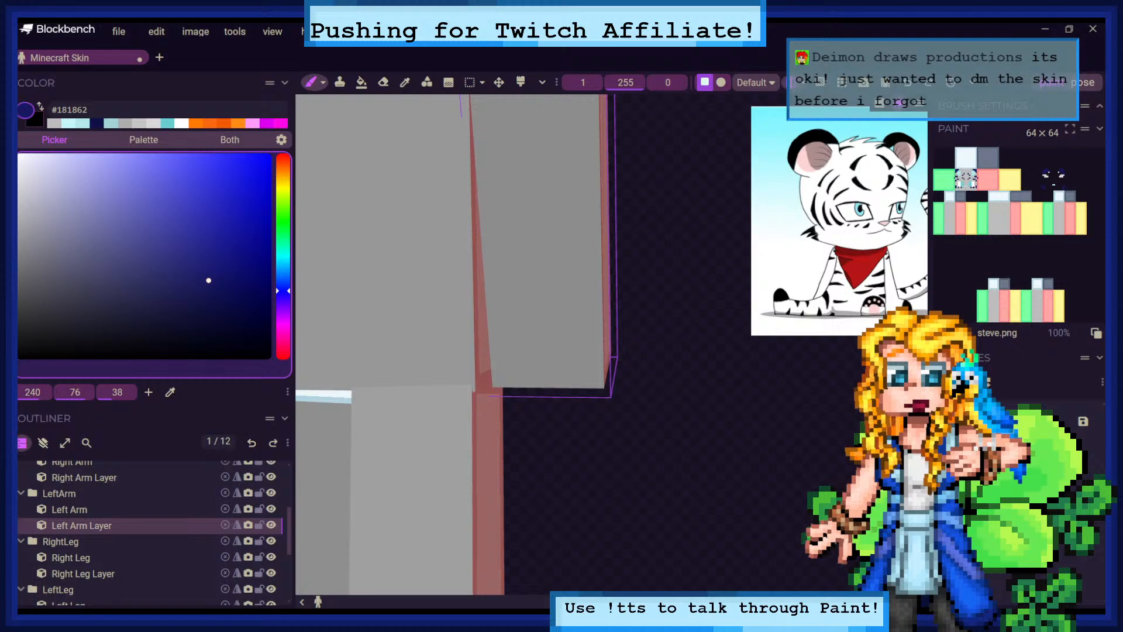
{"action": "left_click", "coordinate": [42, 443]}
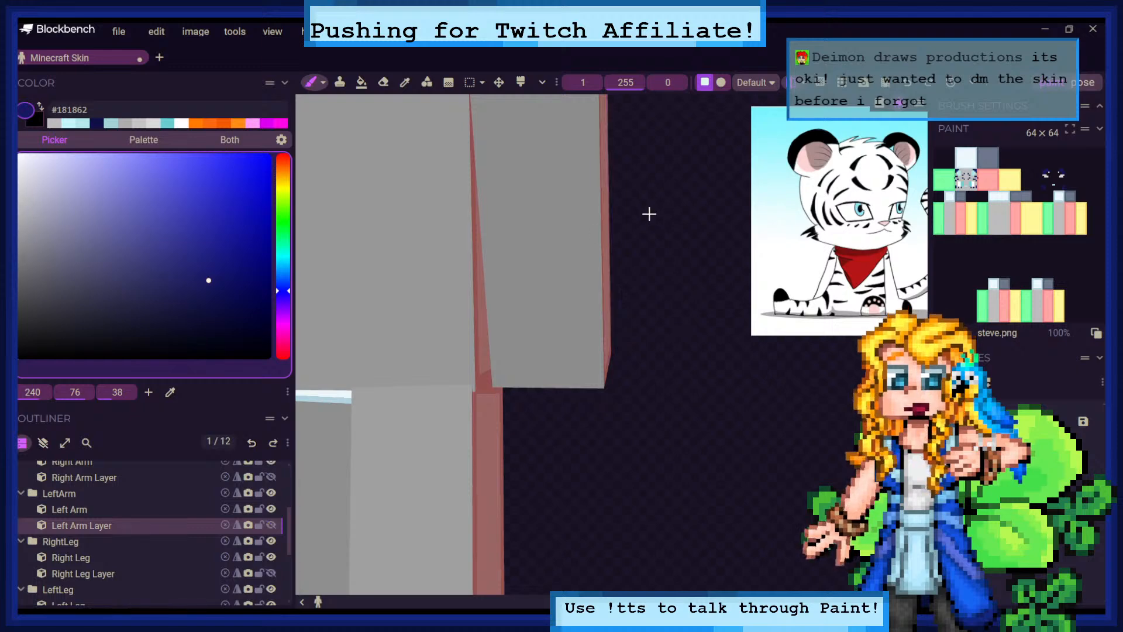
Reposition the white tiger reference image beside the model so the whole figure, including its tail, can be seen
{"action": "left_click", "coordinate": [272, 32]}
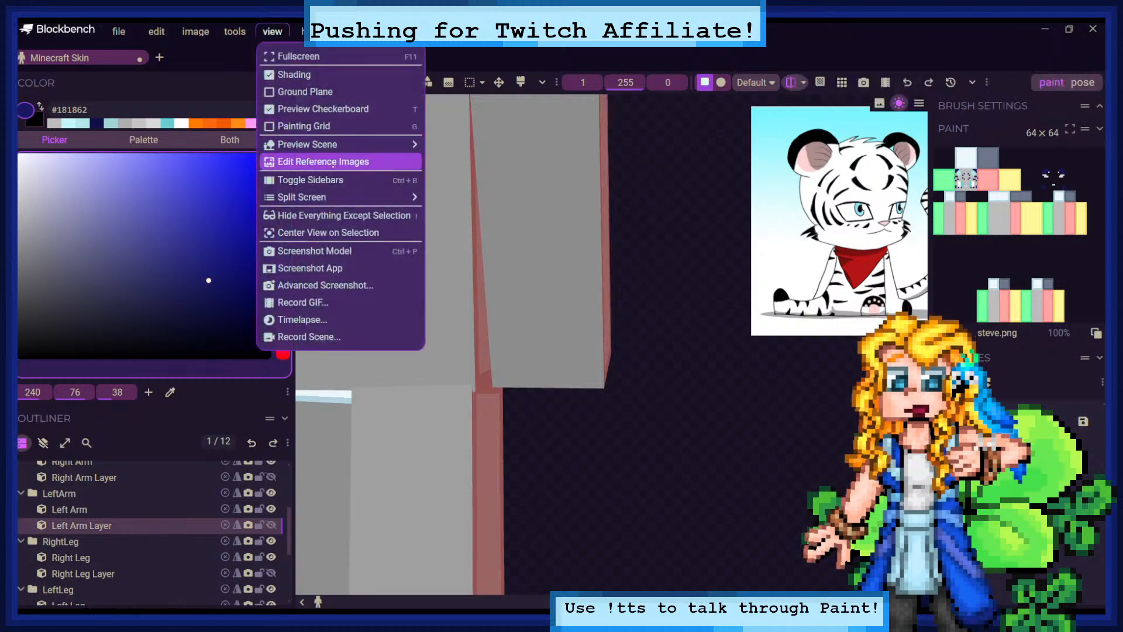
{"action": "left_click", "coordinate": [316, 164]}
{"action": "left_click_drag", "start_coordinate": [789, 160], "coordinate": [793, 161]}
{"action": "left_click", "coordinate": [708, 426]}
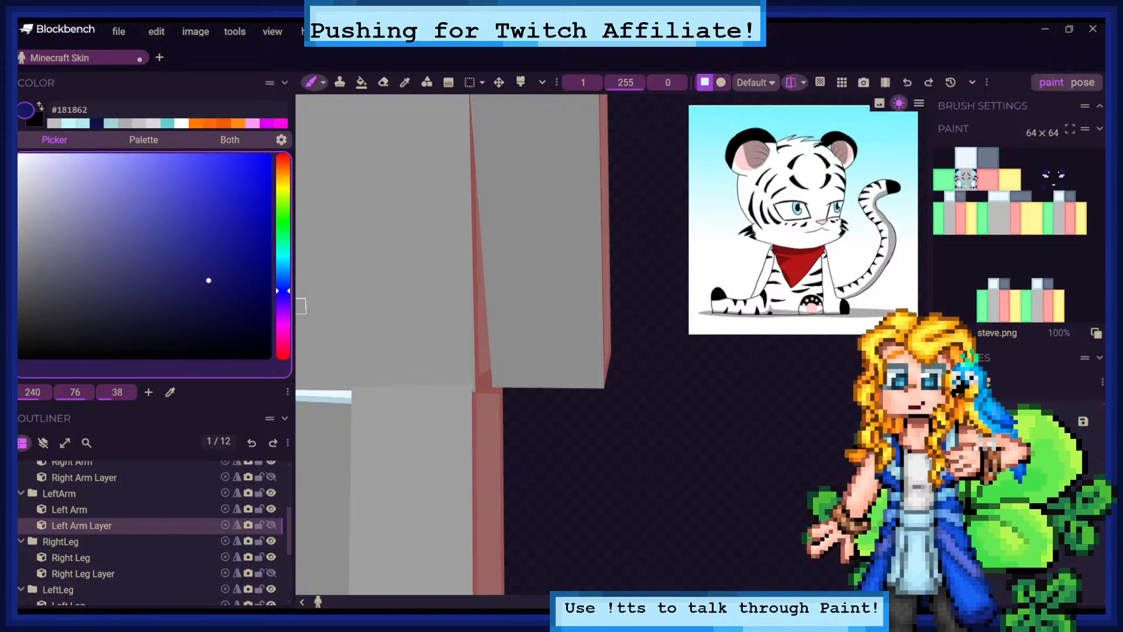
Paint mirrored navy #181862 paw markings with jagged upper edges on the lower front, outer sides and undersides of the base arms
{"action": "scroll", "coordinate": [506, 353], "scroll_direction": "down", "scroll_amount": 5}
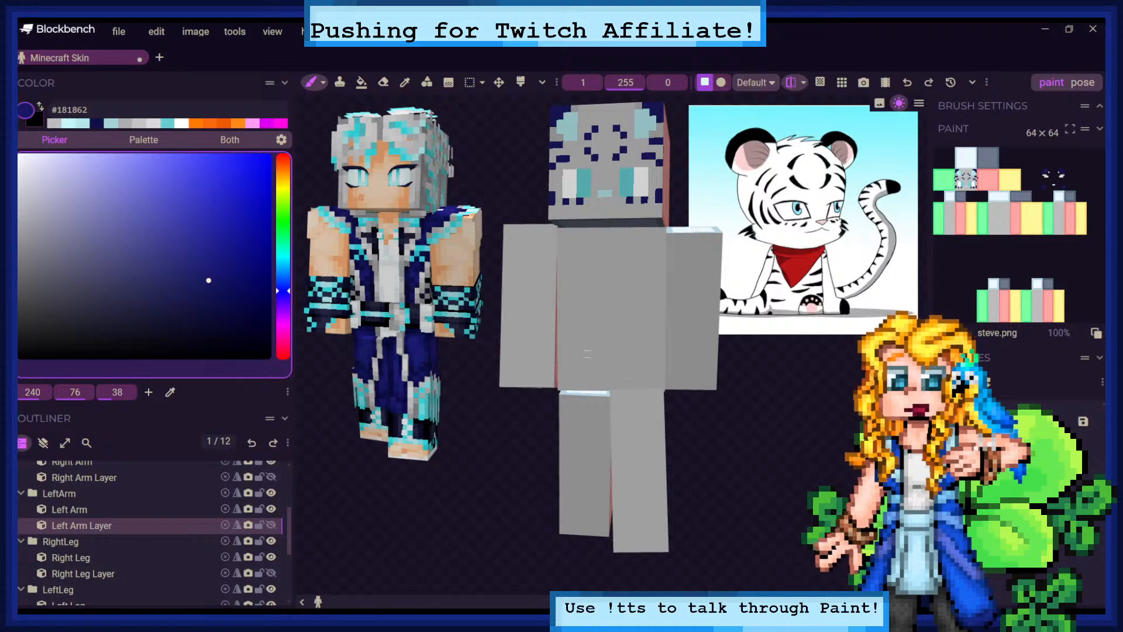
{"action": "scroll", "coordinate": [588, 353], "scroll_direction": "up", "scroll_amount": 4}
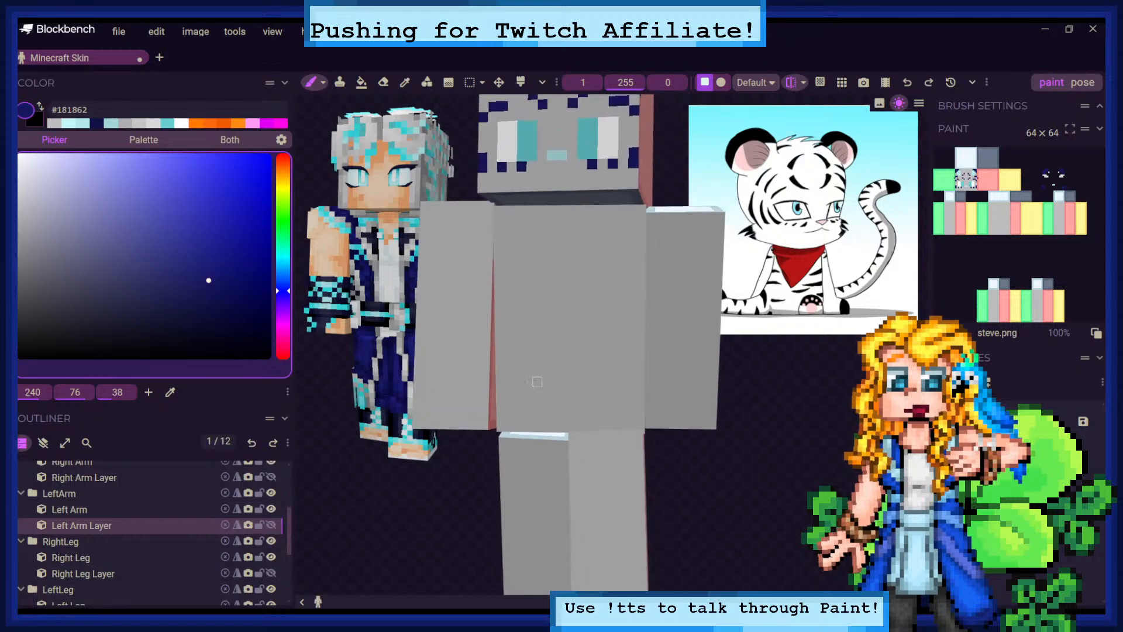
{"action": "mouse_move", "coordinate": [677, 425]}
{"action": "left_mouse_down"}
{"action": "mouse_move", "coordinate": [714, 394]}
{"action": "mouse_move", "coordinate": [714, 427]}
{"action": "mouse_move", "coordinate": [620, 427]}
{"action": "mouse_move", "coordinate": [555, 410]}
{"action": "mouse_move", "coordinate": [593, 389]}
{"action": "mouse_move", "coordinate": [569, 412]}
{"action": "mouse_move", "coordinate": [576, 427]}
{"action": "mouse_move", "coordinate": [602, 403]}
{"action": "left_mouse_up"}
{"action": "left_click", "coordinate": [686, 426]}
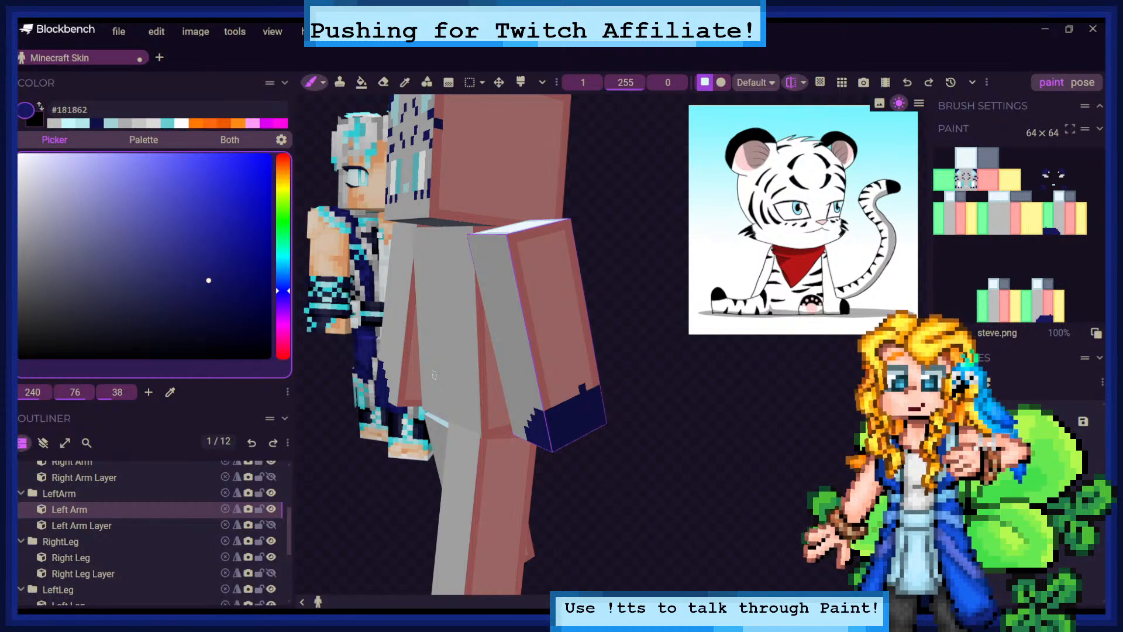
{"action": "scroll", "coordinate": [587, 256], "scroll_direction": "up", "scroll_amount": 3}
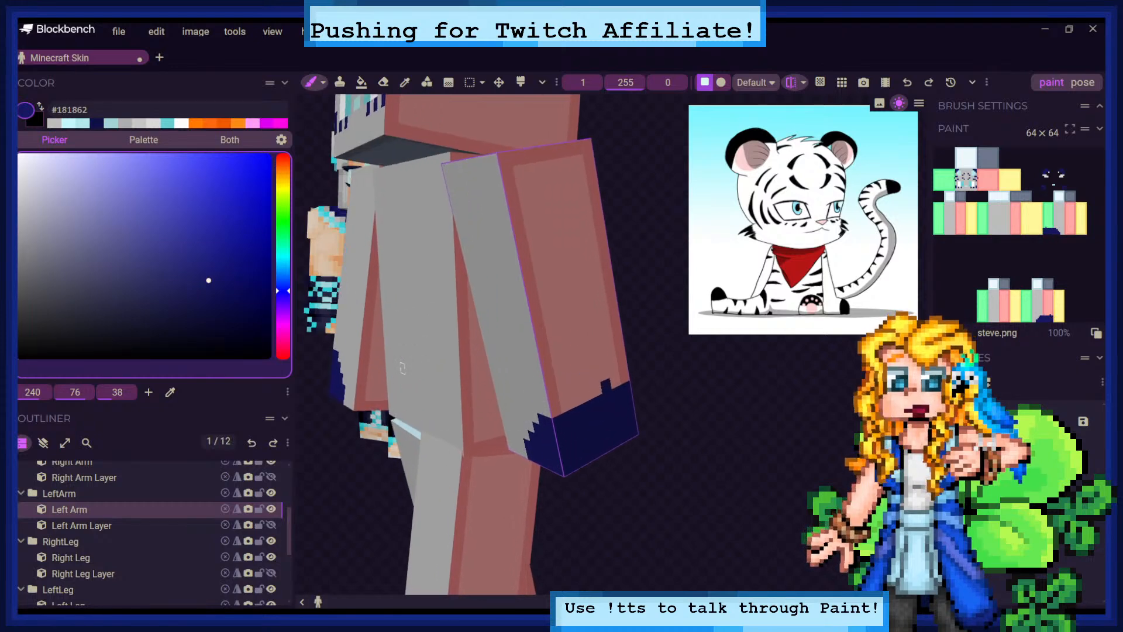
{"action": "mouse_move", "coordinate": [567, 407]}
{"action": "left_mouse_down"}
{"action": "mouse_move", "coordinate": [621, 367]}
{"action": "mouse_move", "coordinate": [581, 381]}
{"action": "left_mouse_up"}
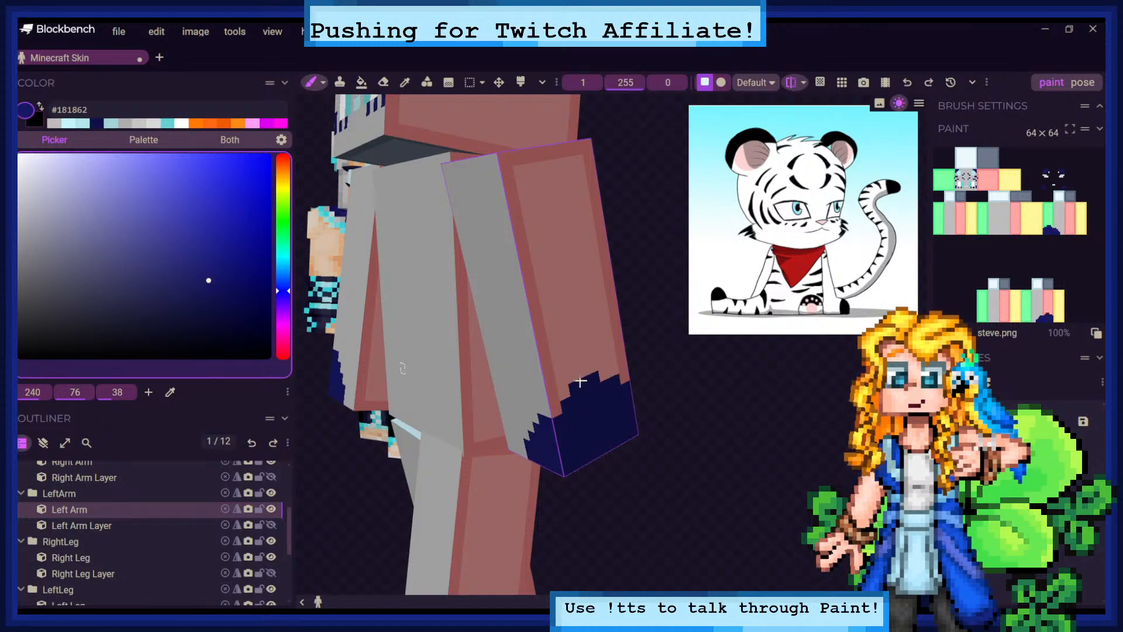
{"action": "left_click", "coordinate": [606, 377]}
{"action": "mouse_move", "coordinate": [681, 398]}
{"action": "left_mouse_down"}
{"action": "mouse_move", "coordinate": [593, 391]}
{"action": "mouse_move", "coordinate": [756, 362]}
{"action": "mouse_move", "coordinate": [717, 317]}
{"action": "left_mouse_up"}
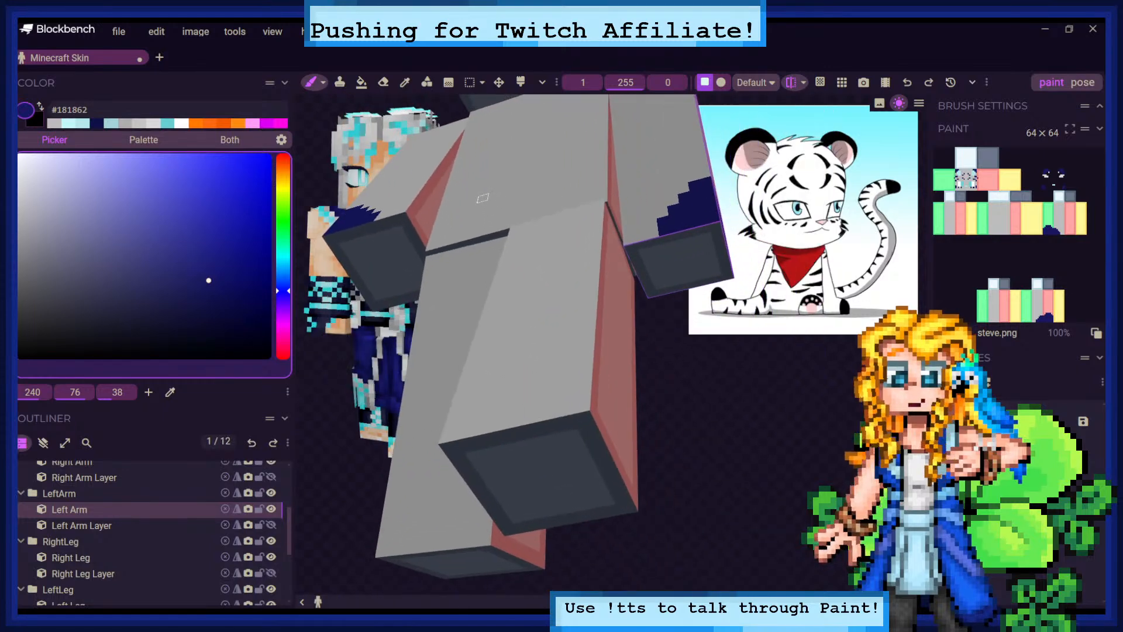
{"action": "left_click_drag", "start_coordinate": [760, 393], "coordinate": [760, 360]}
{"action": "mouse_move", "coordinate": [669, 201]}
{"action": "left_mouse_down"}
{"action": "mouse_move", "coordinate": [676, 228]}
{"action": "mouse_move", "coordinate": [707, 234]}
{"action": "mouse_move", "coordinate": [719, 199]}
{"action": "mouse_move", "coordinate": [725, 246]}
{"action": "mouse_move", "coordinate": [705, 256]}
{"action": "mouse_move", "coordinate": [728, 333]}
{"action": "left_mouse_up"}
Sample the light grey #bdbdbd from the arm and paint the inner part of both arm undersides with a stepped edge
{"action": "left_click", "coordinate": [404, 83]}
{"action": "left_click", "coordinate": [633, 114]}
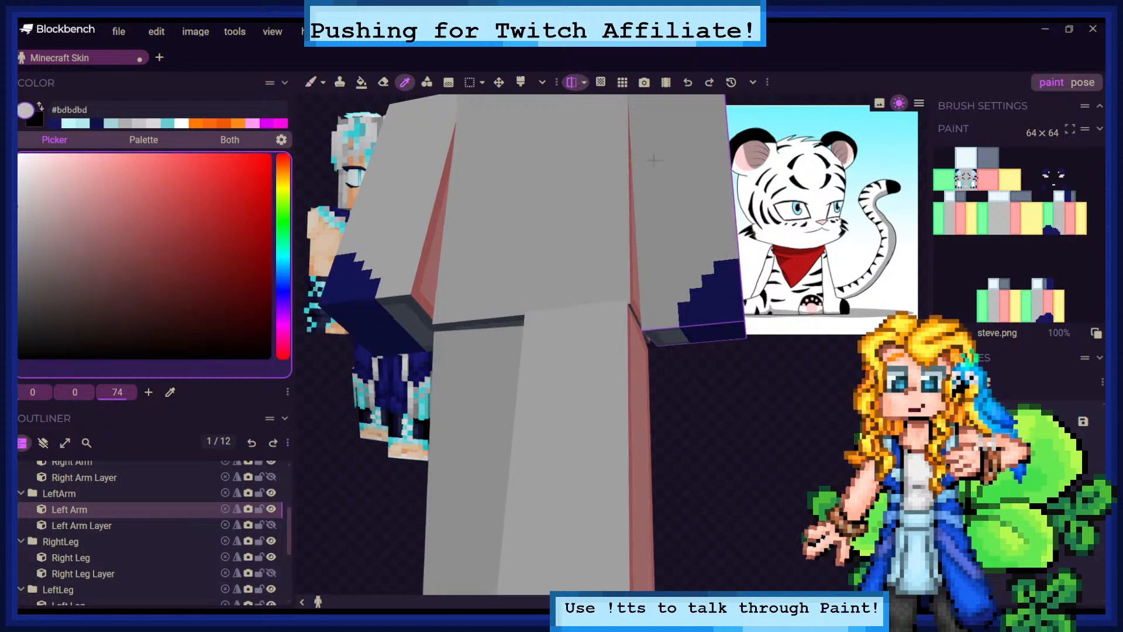
{"action": "left_click", "coordinate": [323, 82]}
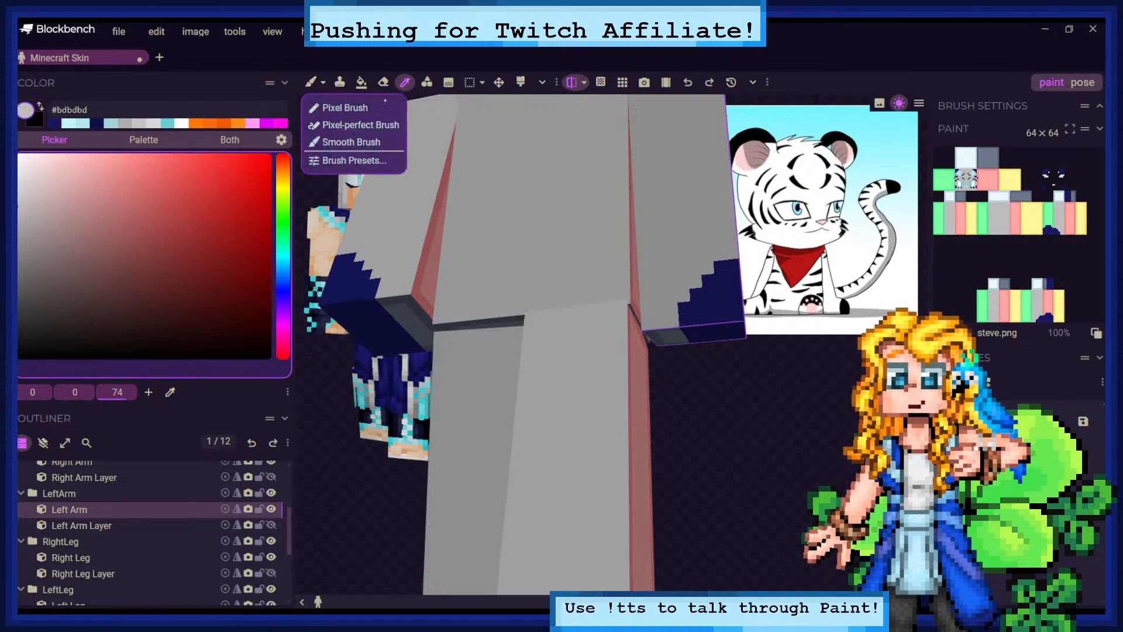
{"action": "left_click", "coordinate": [374, 110]}
{"action": "left_click_drag", "start_coordinate": [681, 392], "coordinate": [672, 350]}
{"action": "mouse_move", "coordinate": [676, 285]}
{"action": "left_mouse_down"}
{"action": "mouse_move", "coordinate": [641, 265]}
{"action": "mouse_move", "coordinate": [651, 292]}
{"action": "left_mouse_up"}
{"action": "left_click", "coordinate": [638, 255]}
{"action": "left_click_drag", "start_coordinate": [701, 347], "coordinate": [691, 307]}
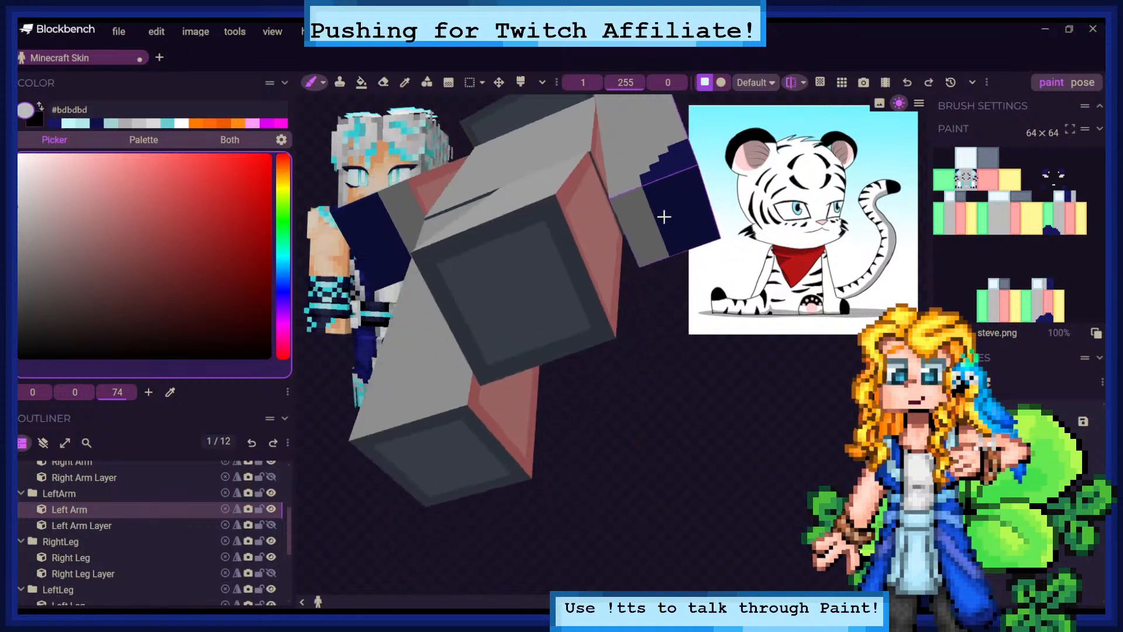
{"action": "mouse_move", "coordinate": [651, 197]}
{"action": "left_mouse_down"}
{"action": "mouse_move", "coordinate": [667, 236]}
{"action": "mouse_move", "coordinate": [671, 208]}
{"action": "mouse_move", "coordinate": [674, 223]}
{"action": "left_mouse_up"}
{"action": "left_click", "coordinate": [670, 241]}
{"action": "left_click", "coordinate": [678, 227]}
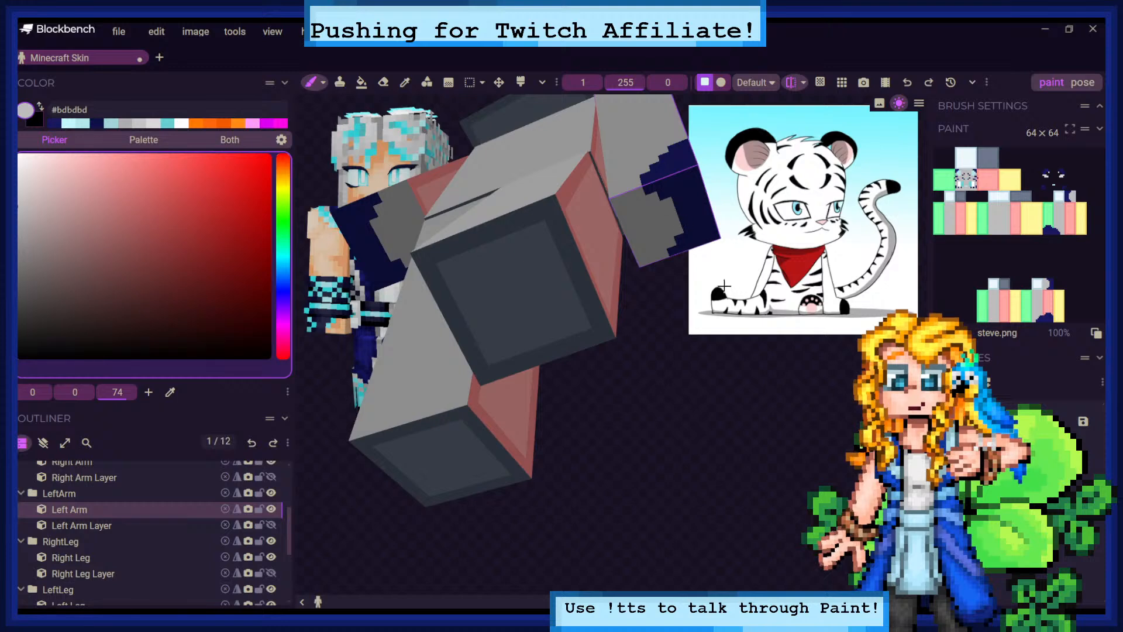
Switch back to navy #181862 and paint a mirrored stepped stripe across the upper front and outer side of the base arms
{"action": "mouse_move", "coordinate": [730, 304]}
{"action": "left_mouse_down"}
{"action": "mouse_move", "coordinate": [720, 358]}
{"action": "mouse_move", "coordinate": [744, 411]}
{"action": "mouse_move", "coordinate": [731, 403]}
{"action": "left_mouse_up"}
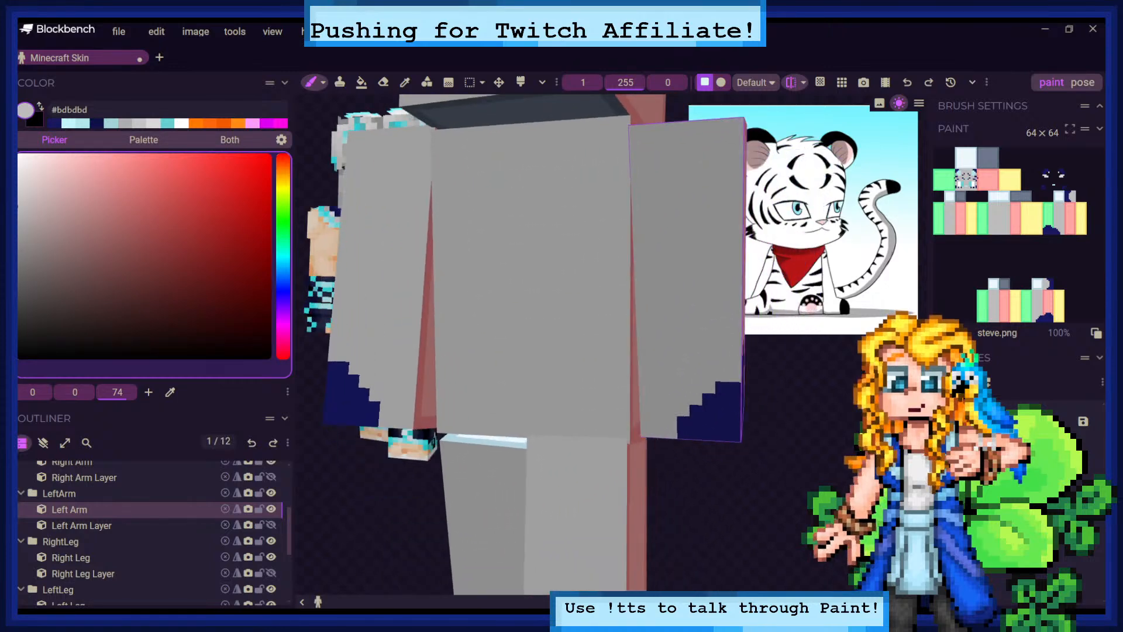
{"action": "left_click", "coordinate": [57, 123]}
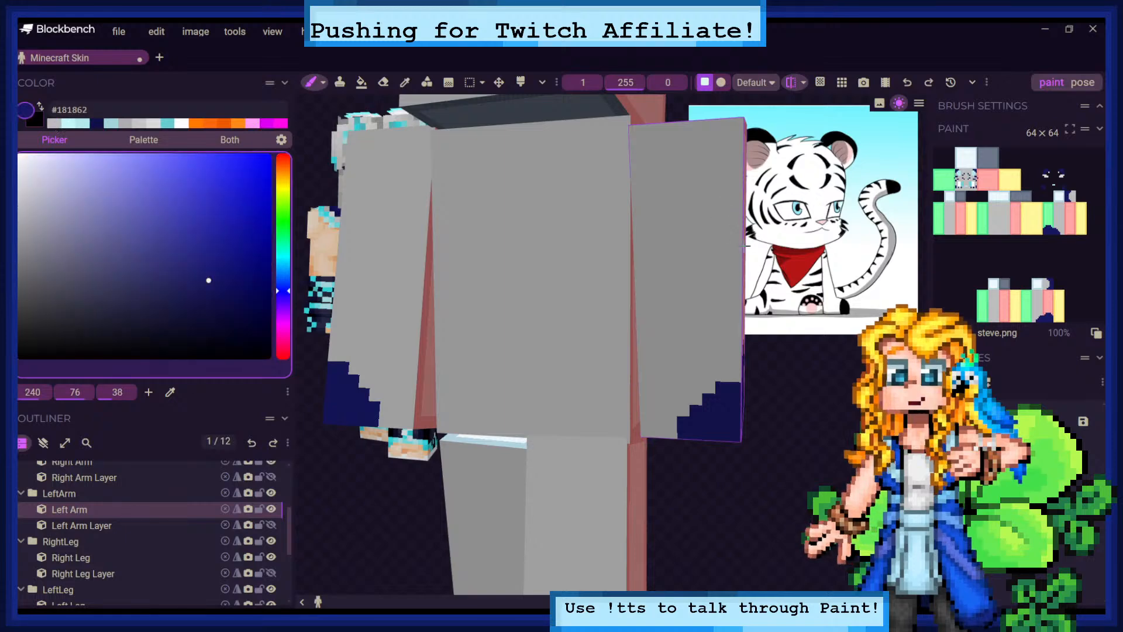
{"action": "left_click_drag", "start_coordinate": [793, 300], "coordinate": [791, 319]}
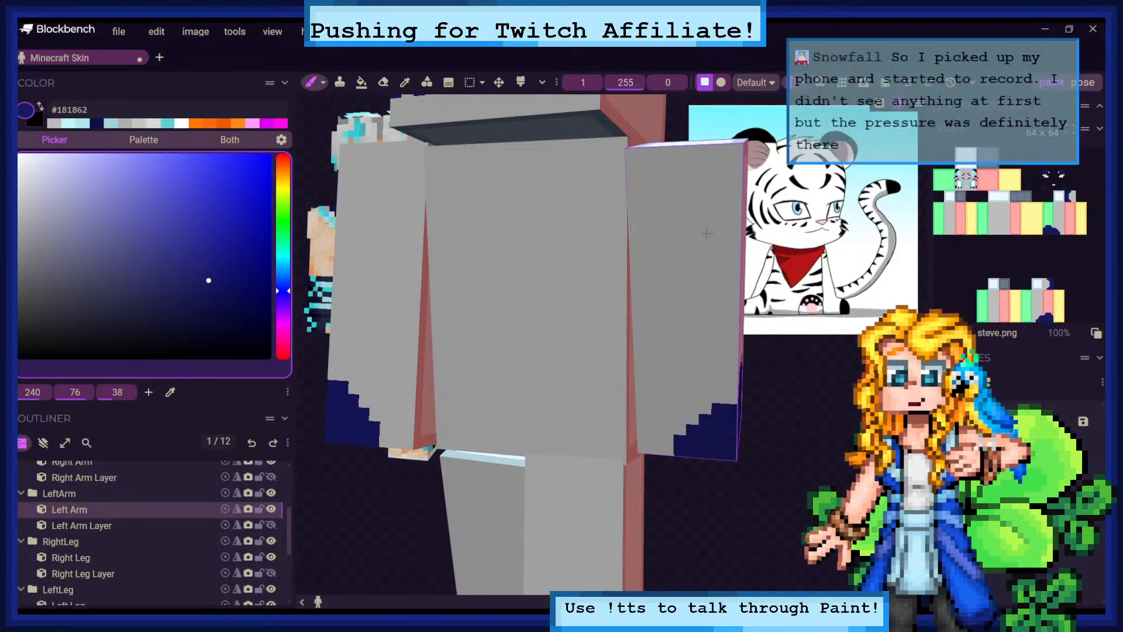
{"action": "mouse_move", "coordinate": [685, 227]}
{"action": "left_mouse_down"}
{"action": "mouse_move", "coordinate": [725, 227]}
{"action": "mouse_move", "coordinate": [739, 199]}
{"action": "left_mouse_up"}
{"action": "left_click", "coordinate": [709, 213]}
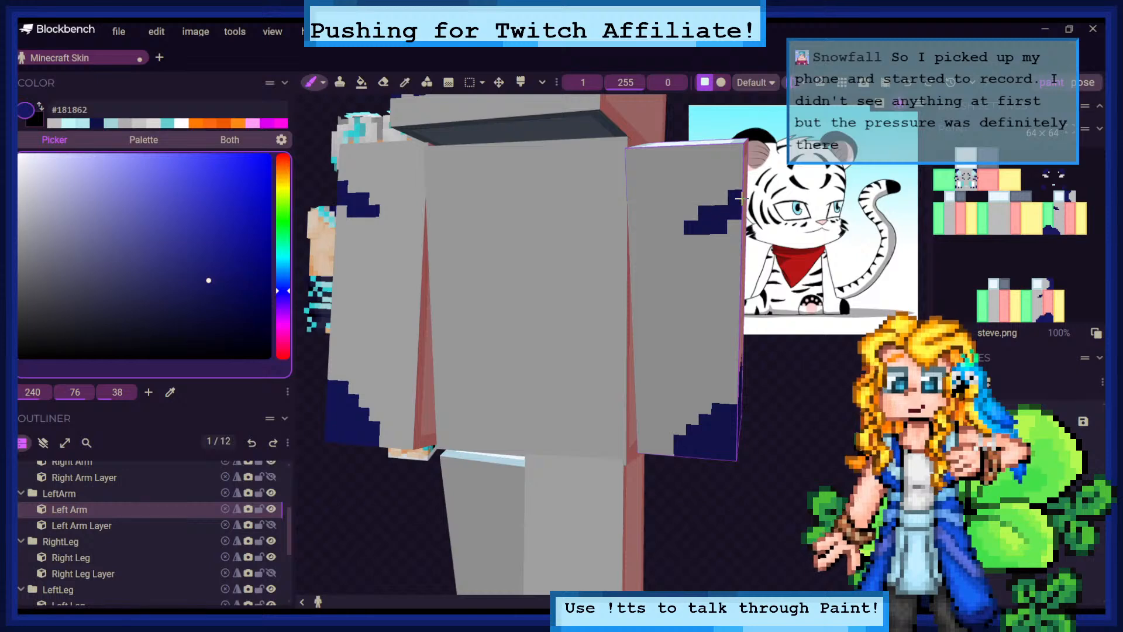
{"action": "left_click", "coordinate": [724, 201]}
{"action": "middle_click_drag", "start_coordinate": [723, 201], "coordinate": [638, 225]}
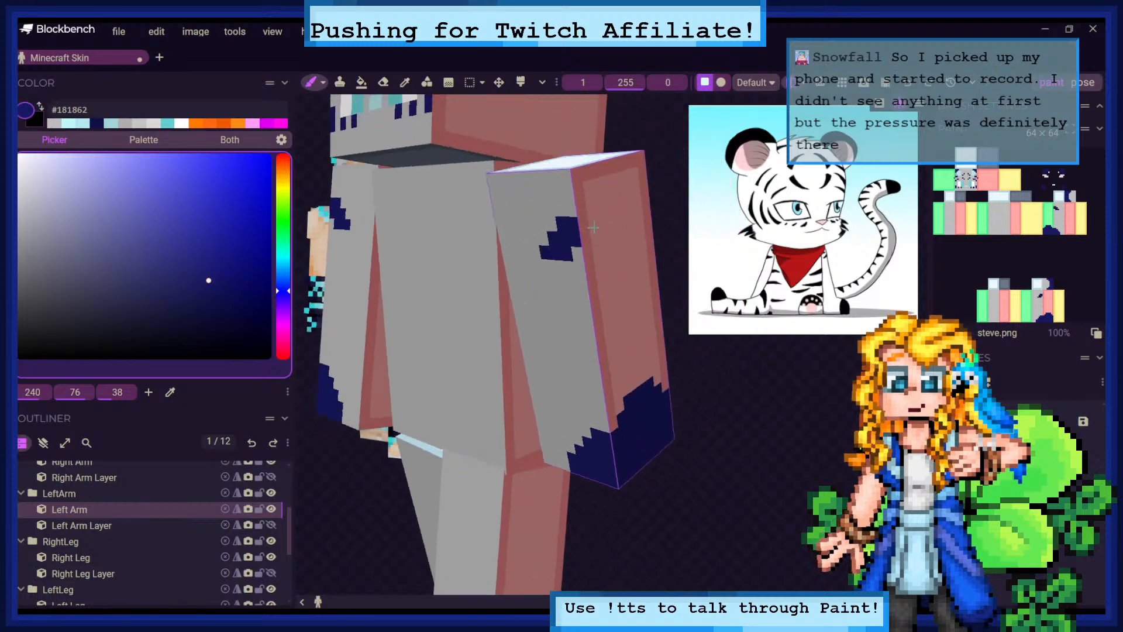
{"action": "mouse_move", "coordinate": [585, 225]}
{"action": "left_mouse_down"}
{"action": "mouse_move", "coordinate": [593, 232]}
{"action": "mouse_move", "coordinate": [629, 206]}
{"action": "mouse_move", "coordinate": [631, 223]}
{"action": "mouse_move", "coordinate": [648, 206]}
{"action": "mouse_move", "coordinate": [602, 199]}
{"action": "mouse_move", "coordinate": [626, 195]}
{"action": "mouse_move", "coordinate": [720, 211]}
{"action": "mouse_move", "coordinate": [860, 260]}
{"action": "left_mouse_up"}
{"action": "left_click", "coordinate": [604, 230]}
{"action": "left_click", "coordinate": [644, 201]}
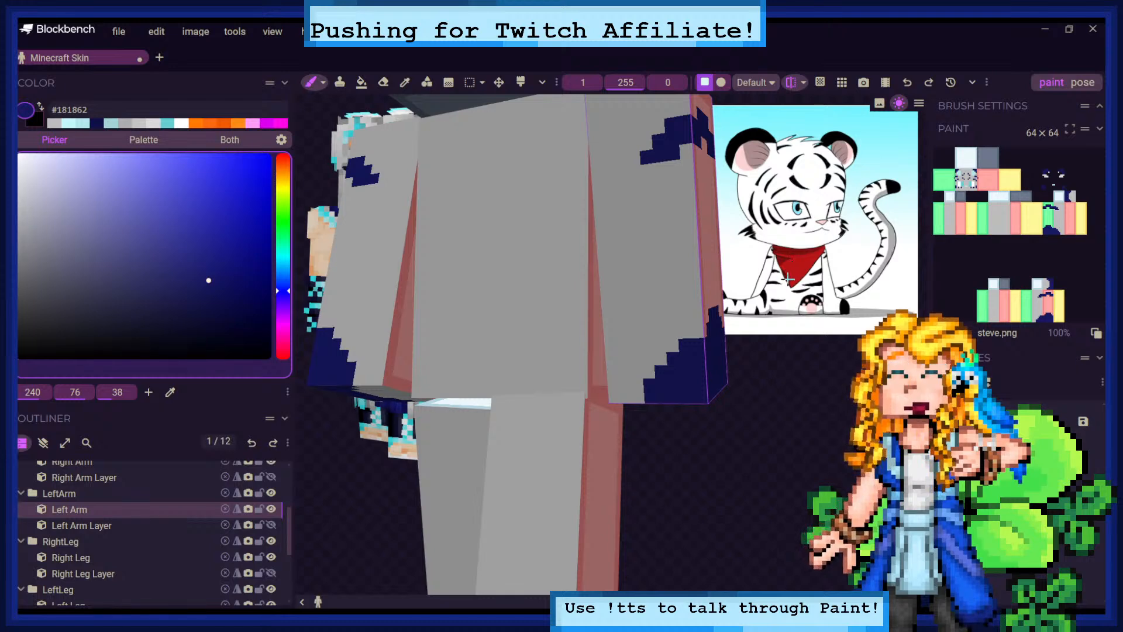
Paint a second, thinner navy #181862 arched stripe below the first one on the outer side of the base arms
{"action": "mouse_move", "coordinate": [790, 281]}
{"action": "left_mouse_down"}
{"action": "mouse_move", "coordinate": [748, 320]}
{"action": "mouse_move", "coordinate": [725, 310]}
{"action": "left_mouse_up"}
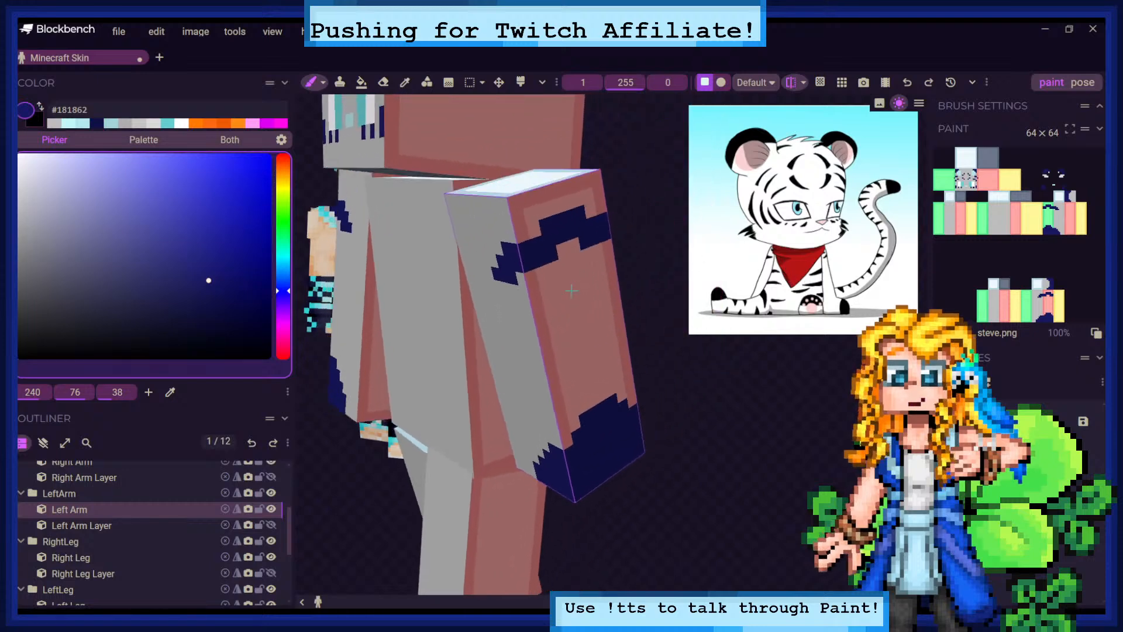
{"action": "left_click", "coordinate": [569, 277]}
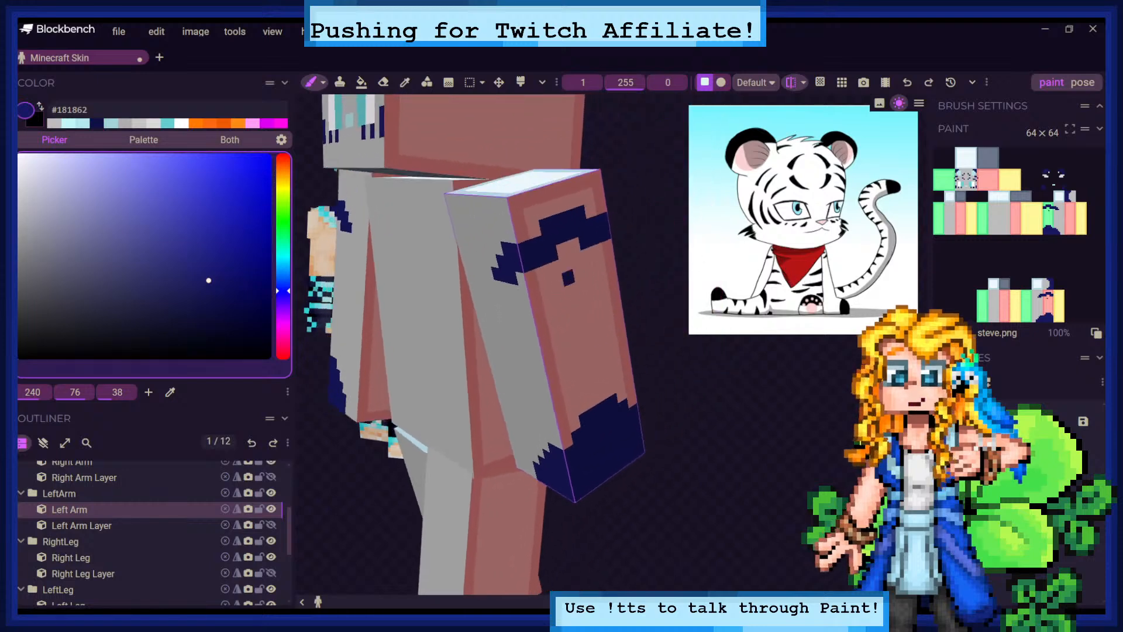
{"action": "left_click", "coordinate": [552, 301]}
{"action": "left_click", "coordinate": [597, 279]}
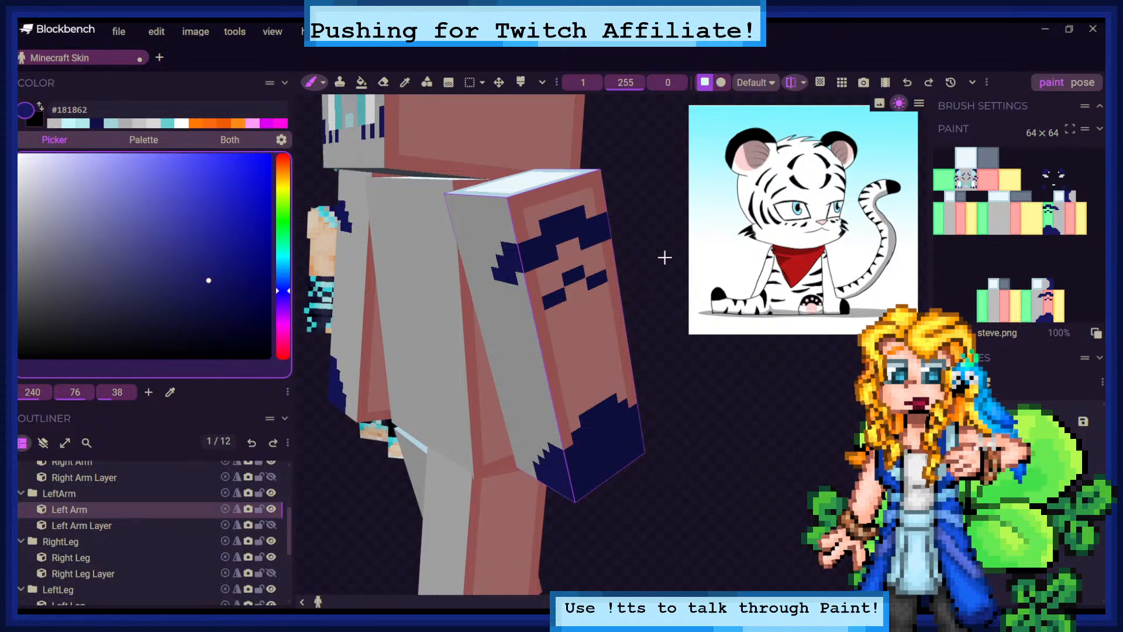
{"action": "left_click_drag", "start_coordinate": [664, 258], "coordinate": [539, 236]}
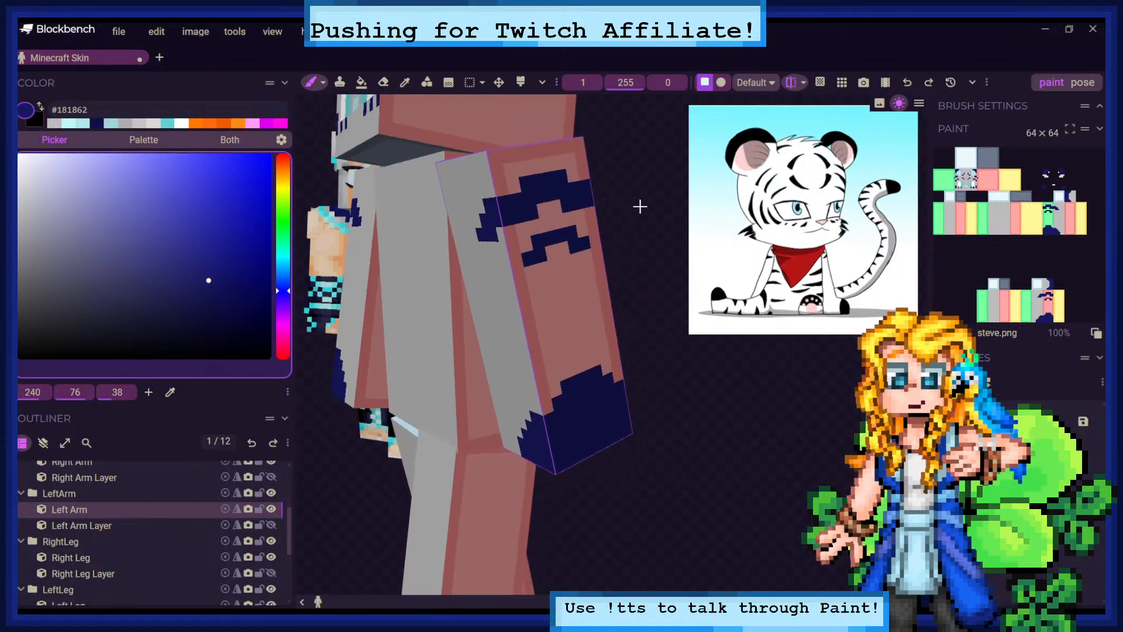
Show the body parts in exploded view and paint mirrored stepped navy #181862 stripes from the side edges across the base torso's front
{"action": "left_click_drag", "start_coordinate": [641, 230], "coordinate": [680, 215]}
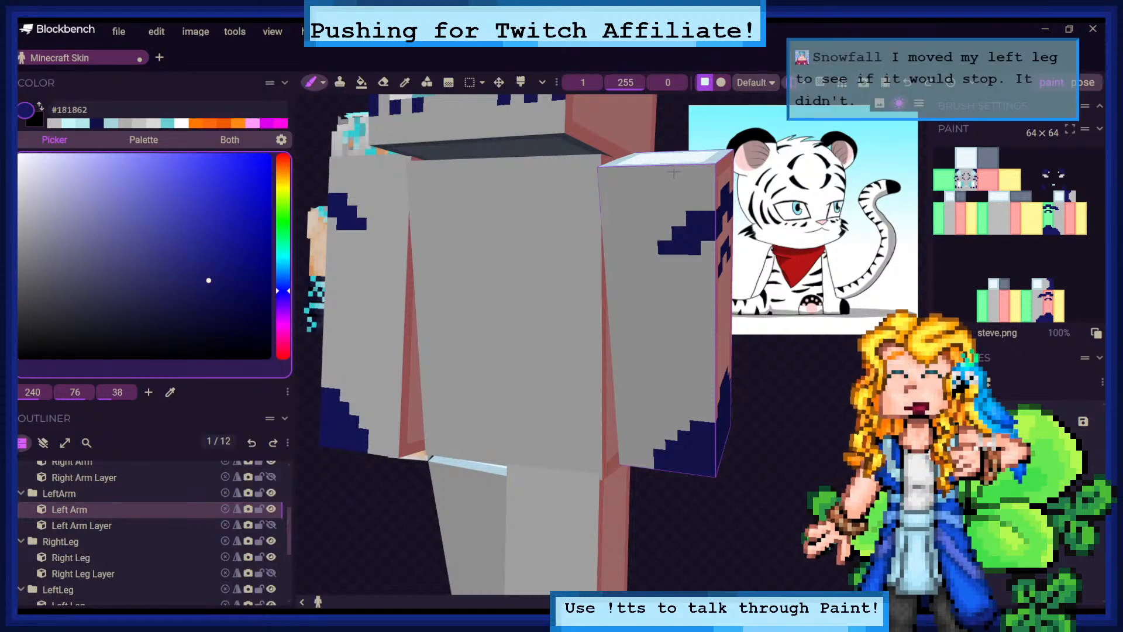
{"action": "left_click_drag", "start_coordinate": [803, 276], "coordinate": [828, 257]}
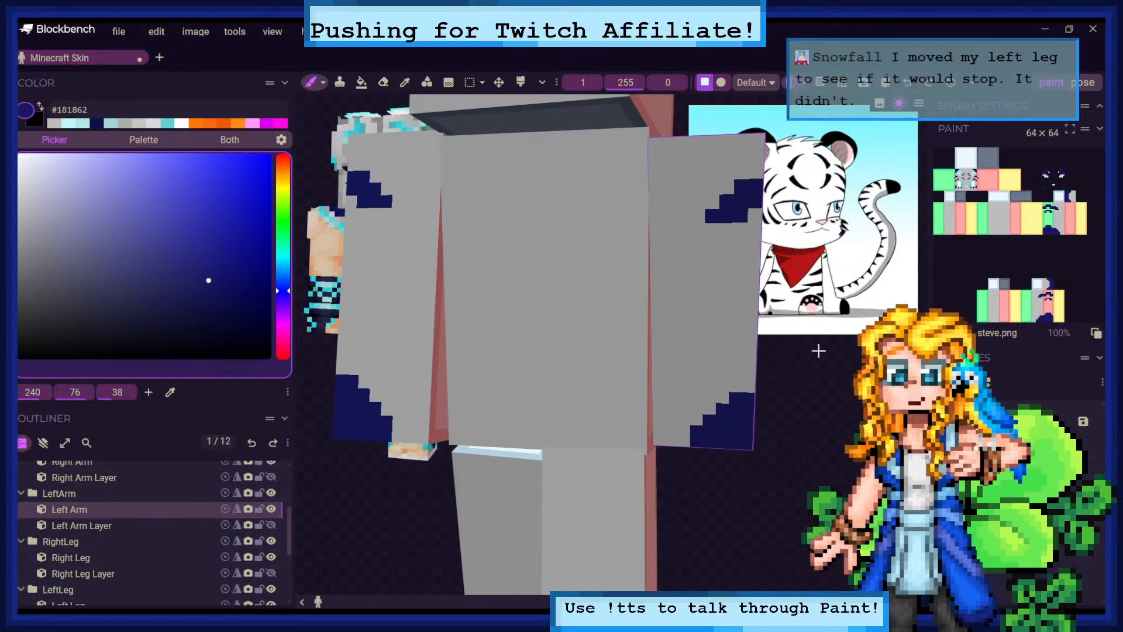
{"action": "left_click_drag", "start_coordinate": [817, 351], "coordinate": [833, 369]}
{"action": "scroll", "coordinate": [561, 345], "scroll_direction": "down", "scroll_amount": 4}
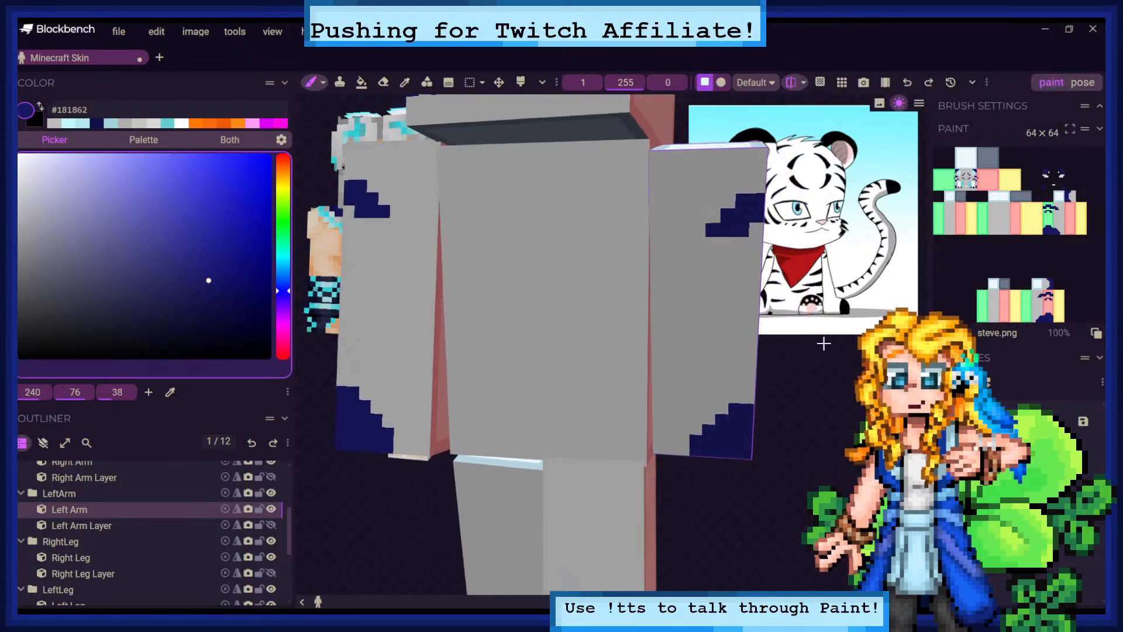
{"action": "scroll", "coordinate": [561, 345], "scroll_direction": "up", "scroll_amount": 3}
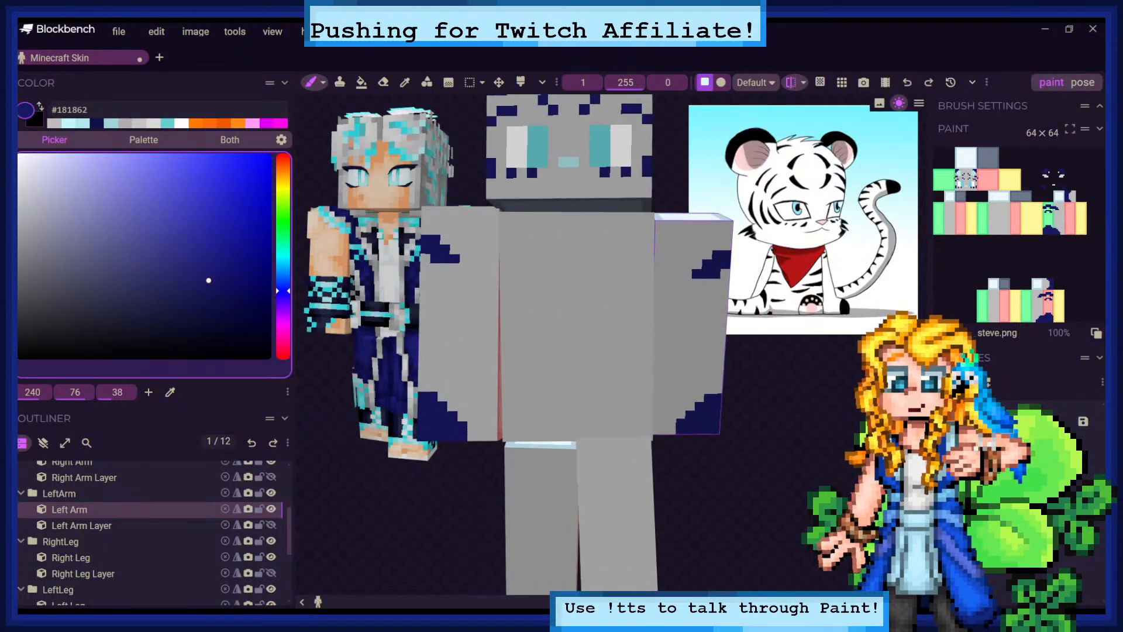
{"action": "scroll", "coordinate": [738, 235], "scroll_direction": "up", "scroll_amount": 1}
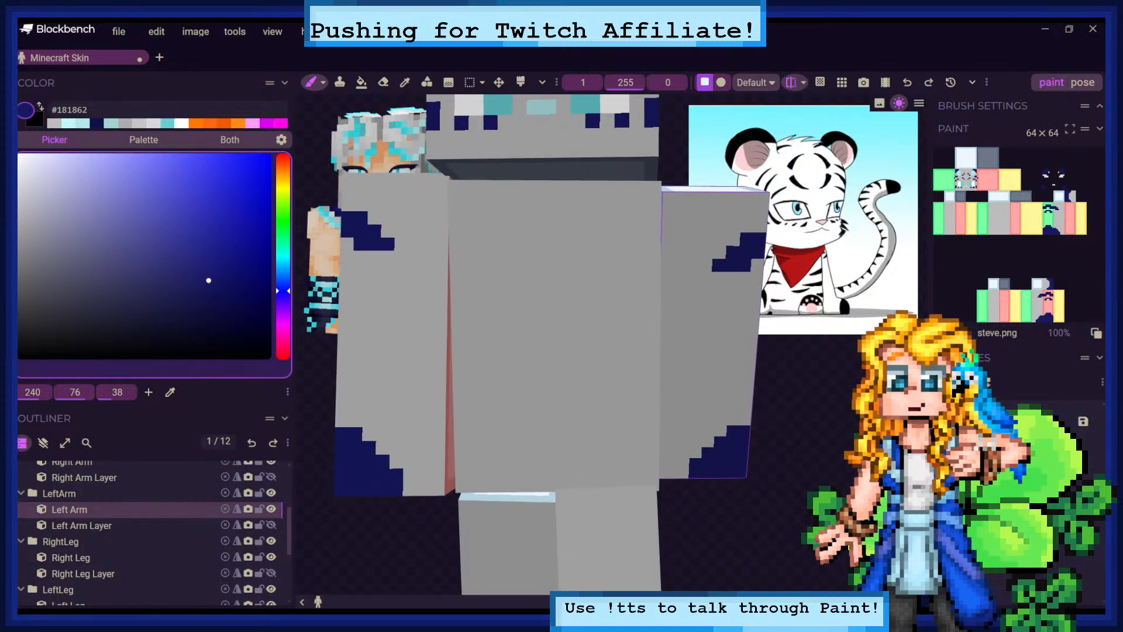
{"action": "scroll", "coordinate": [635, 281], "scroll_direction": "up", "scroll_amount": 2}
{"action": "left_click_drag", "start_coordinate": [774, 418], "coordinate": [735, 411]}
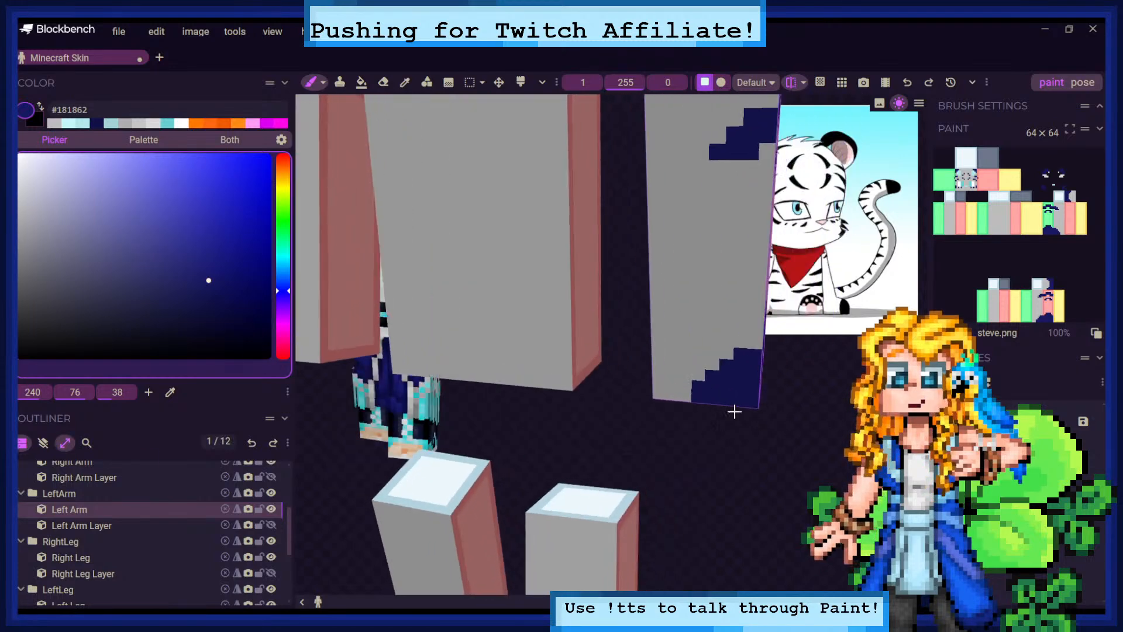
{"action": "scroll", "coordinate": [707, 327], "scroll_direction": "down", "scroll_amount": 2}
{"action": "right_click_drag", "start_coordinate": [707, 328], "coordinate": [708, 410]}
{"action": "scroll", "coordinate": [708, 410], "scroll_direction": "up", "scroll_amount": 2}
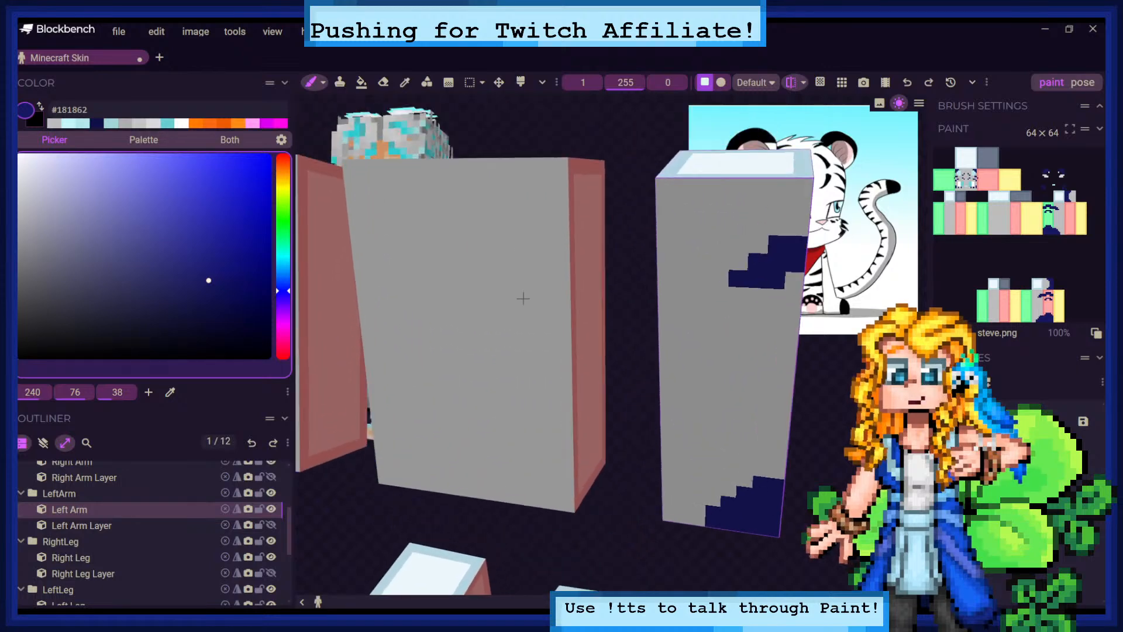
{"action": "left_click_drag", "start_coordinate": [521, 298], "coordinate": [575, 262]}
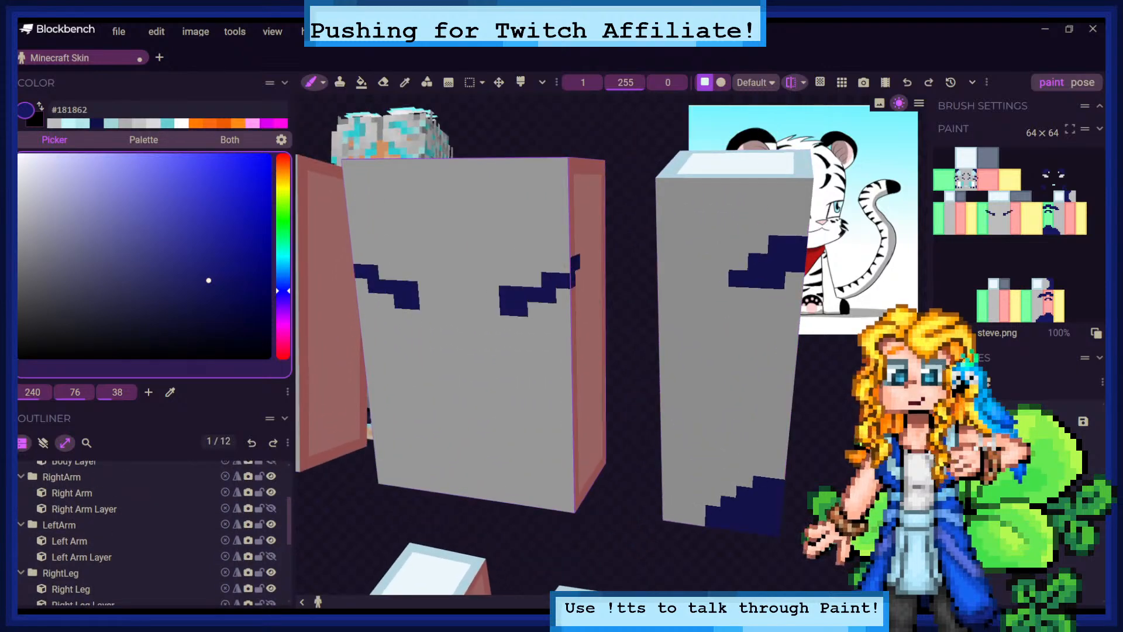
Undo the last stroke on the torso's upper stripes and repaint them as navy #181862 steps continuing in an arch across the side
{"action": "left_click_drag", "start_coordinate": [831, 377], "coordinate": [823, 346]}
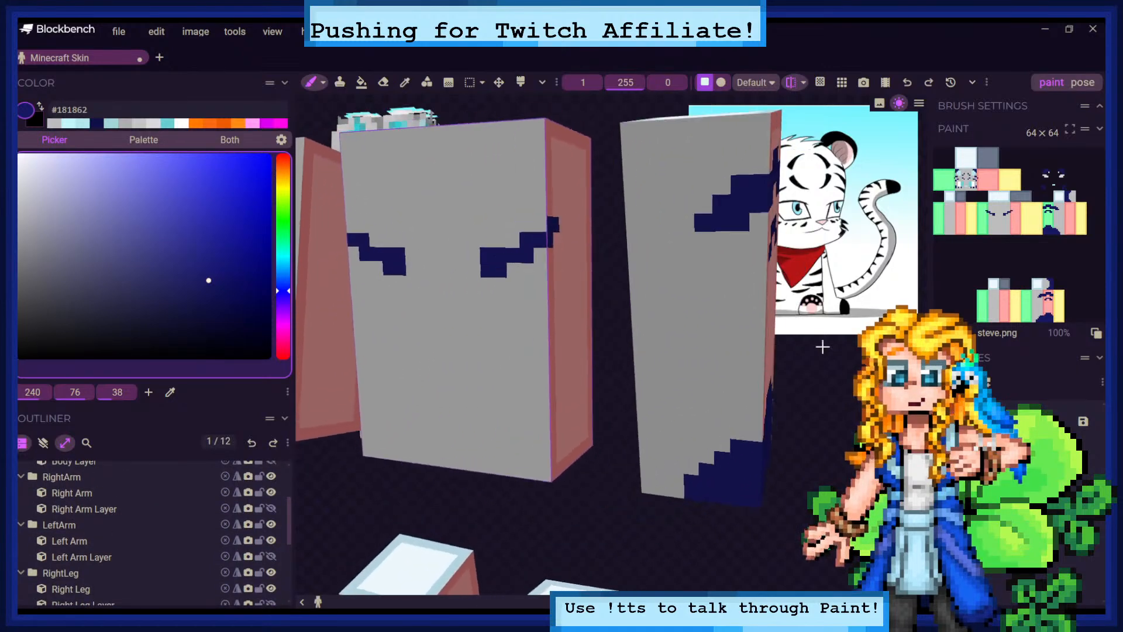
{"action": "left_click", "coordinate": [251, 443]}
{"action": "mouse_move", "coordinate": [500, 255]}
{"action": "left_mouse_down"}
{"action": "mouse_move", "coordinate": [570, 225]}
{"action": "mouse_move", "coordinate": [599, 227]}
{"action": "left_mouse_up"}
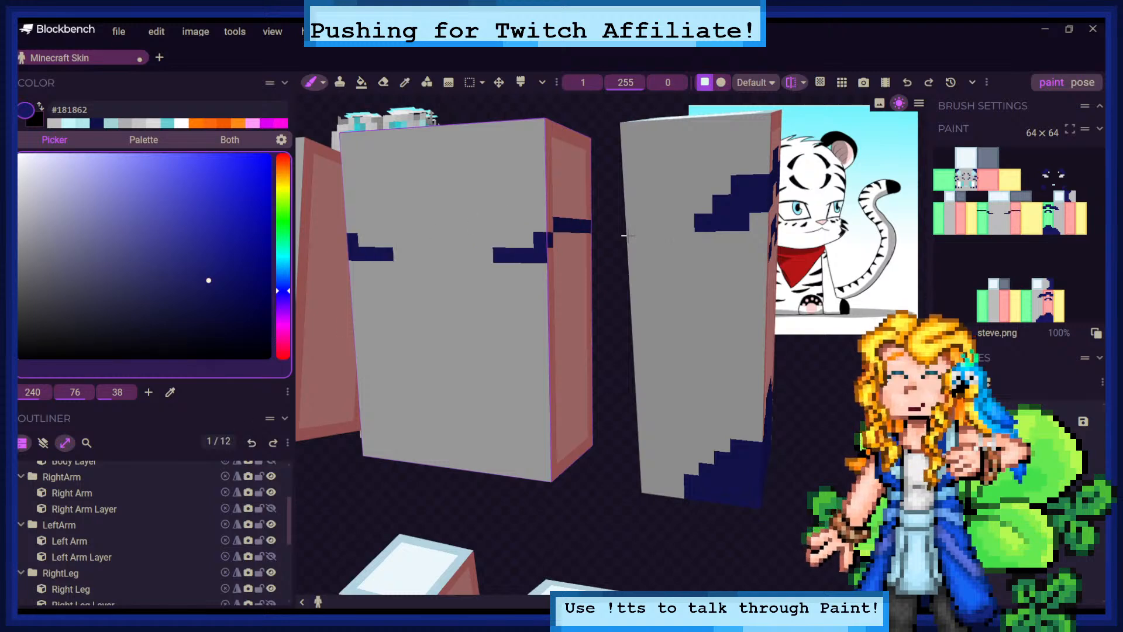
{"action": "left_click", "coordinate": [589, 240]}
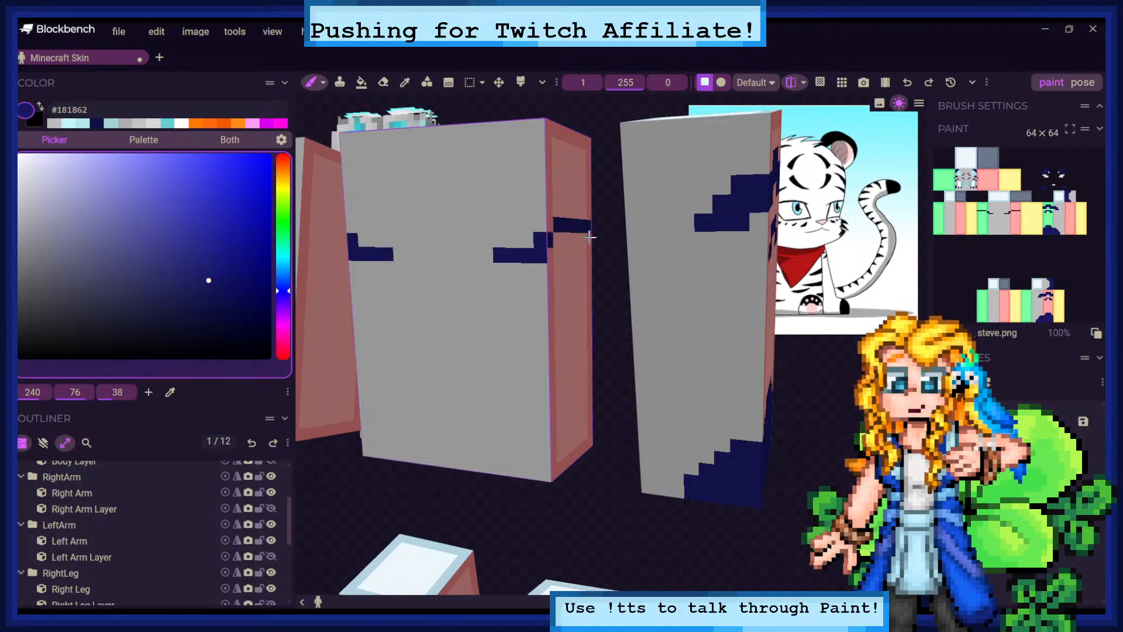
{"action": "left_click", "coordinate": [550, 222]}
{"action": "left_click", "coordinate": [556, 236]}
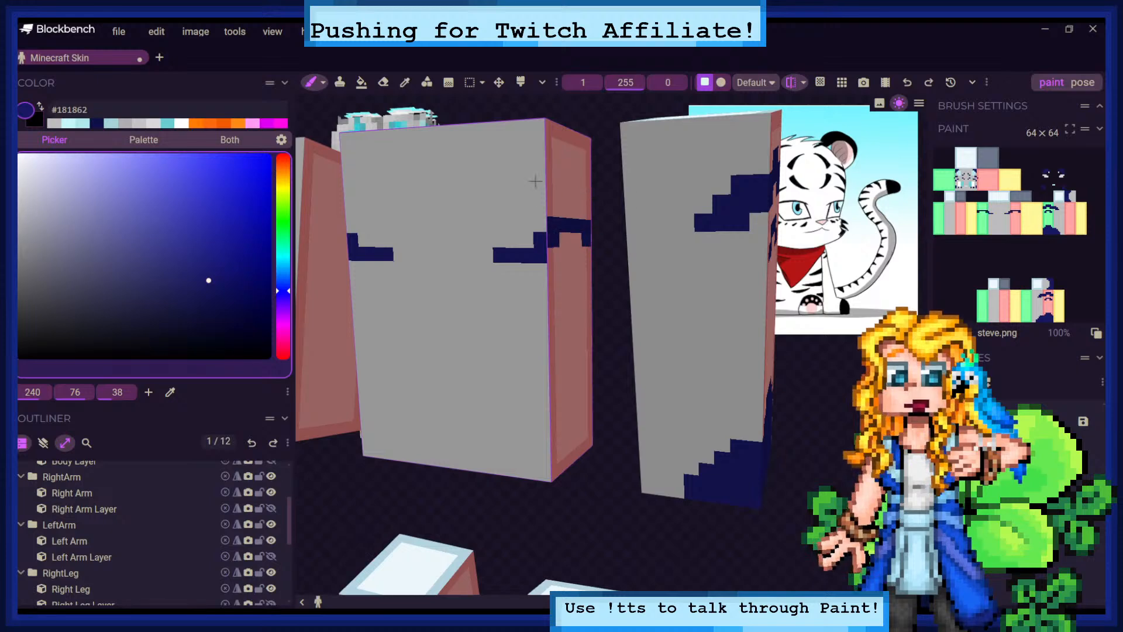
{"action": "left_click", "coordinate": [530, 235]}
{"action": "left_click", "coordinate": [540, 227]}
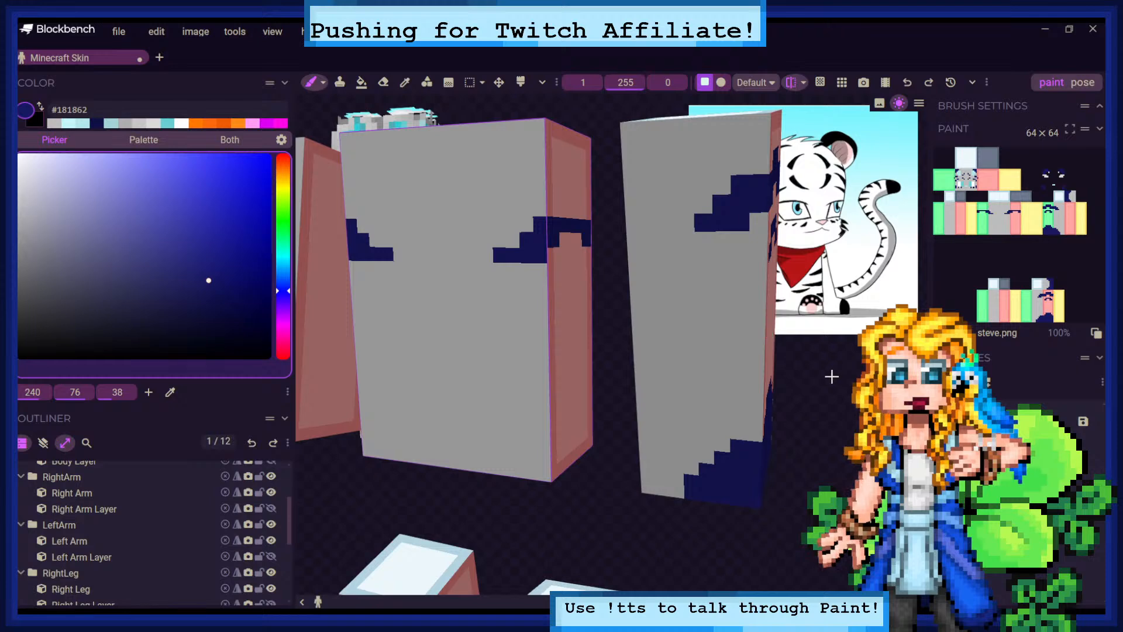
Extend the inner ends of the torso's upper front stripes downward in navy #181862, trimming their corners with light grey #bdbdbd
{"action": "left_click_drag", "start_coordinate": [832, 376], "coordinate": [821, 343]}
{"action": "left_click", "coordinate": [552, 279]}
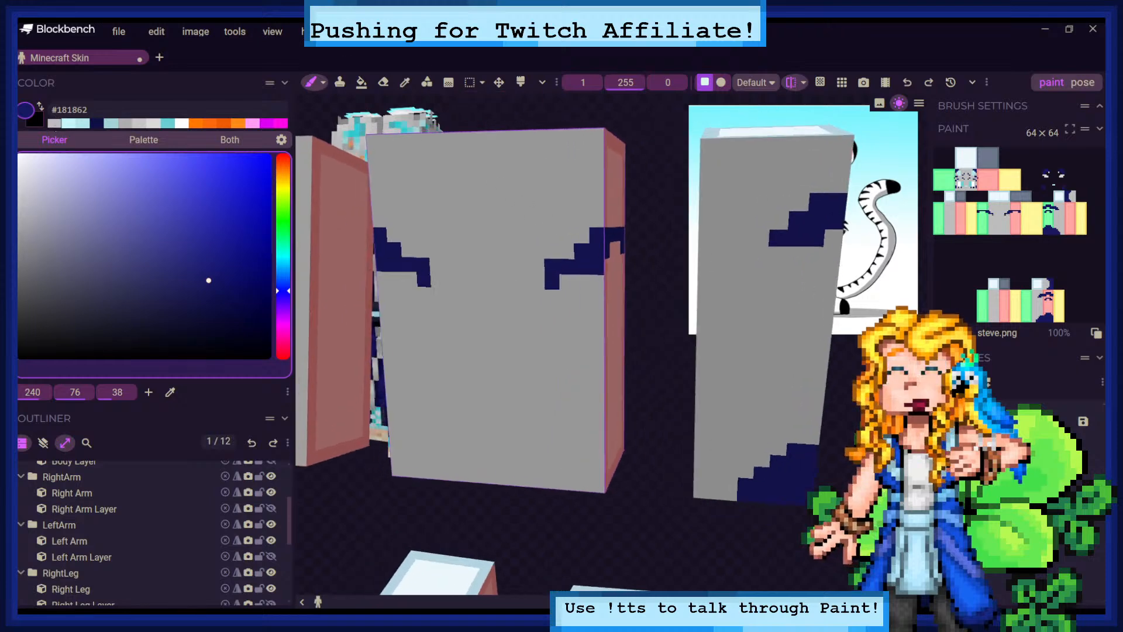
{"action": "left_click", "coordinate": [55, 123]}
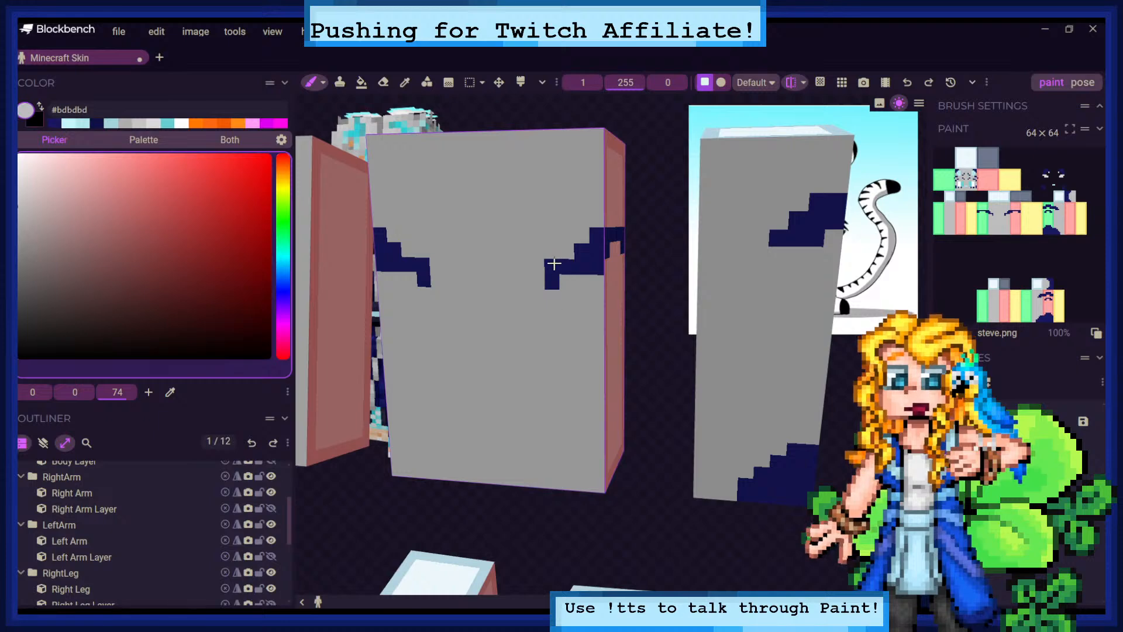
{"action": "left_click", "coordinate": [552, 266]}
{"action": "left_click", "coordinate": [56, 112]}
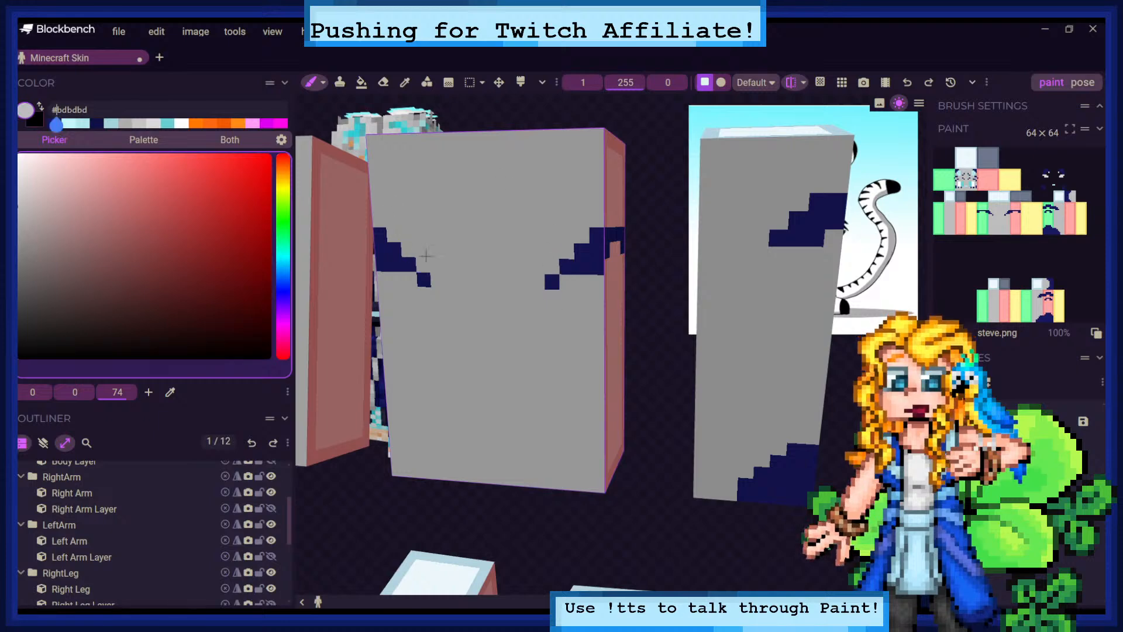
{"action": "left_click", "coordinate": [53, 123]}
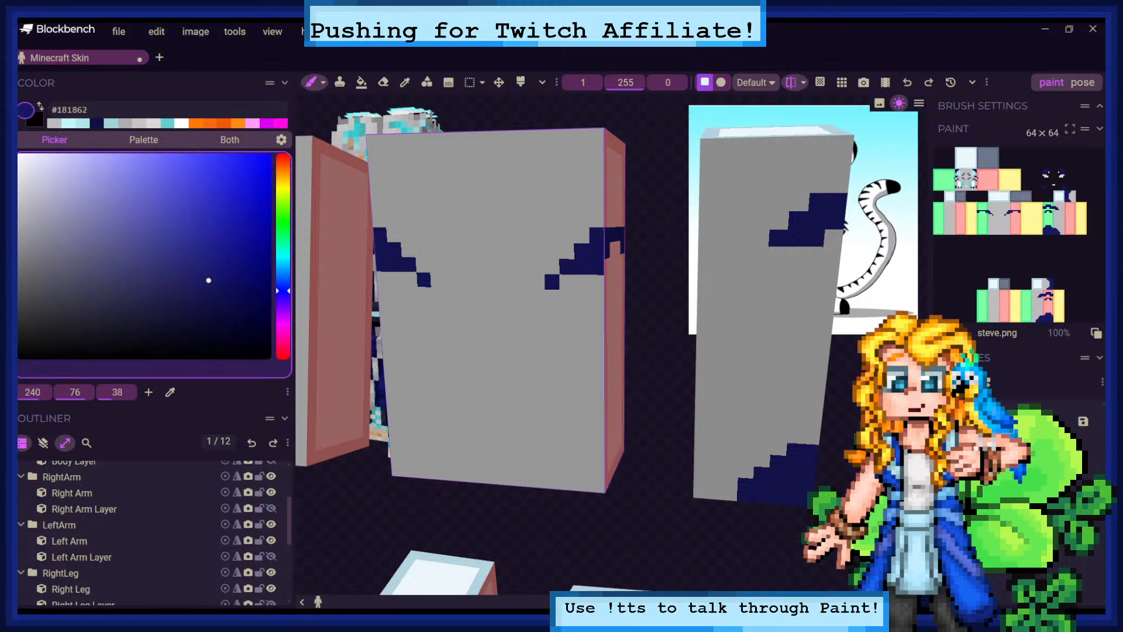
{"action": "left_click", "coordinate": [568, 280]}
Trim the tops of the upper front stripes at the torso's side edges with light grey #bdbdbd and switch back to navy #181862
{"action": "left_click_drag", "start_coordinate": [659, 261], "coordinate": [444, 260]}
{"action": "left_click", "coordinate": [54, 123]}
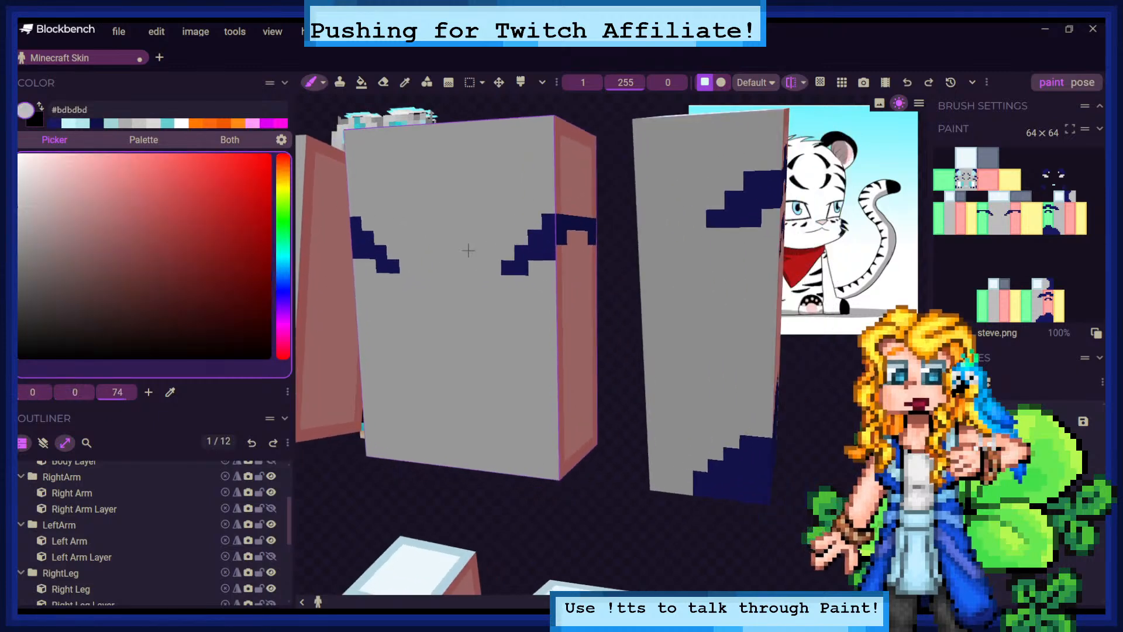
{"action": "left_click", "coordinate": [549, 253]}
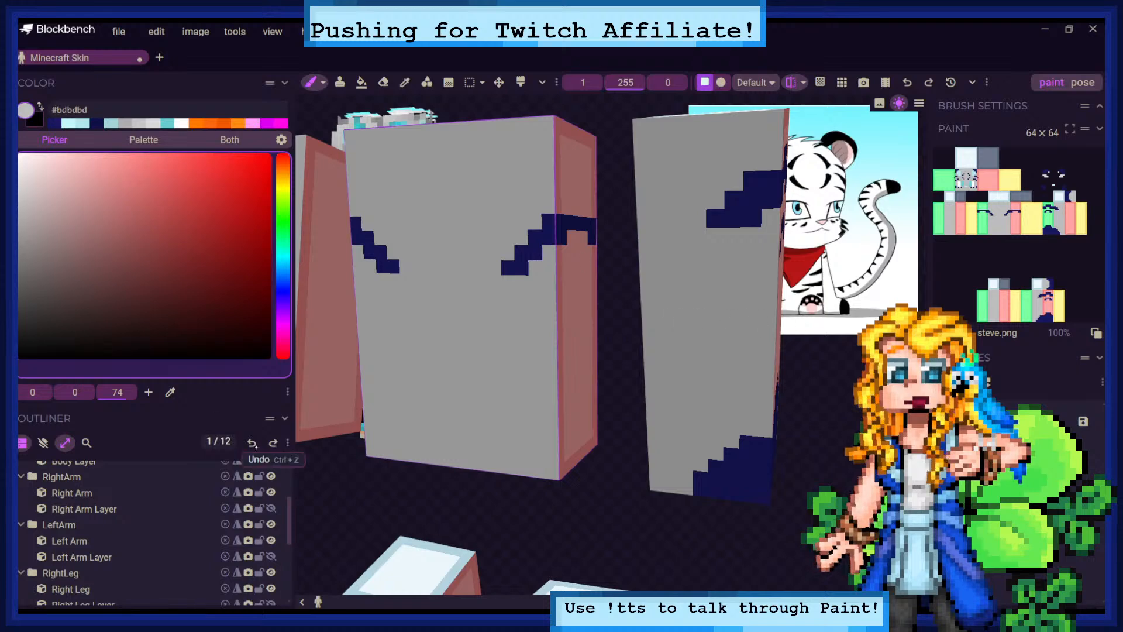
{"action": "left_click", "coordinate": [251, 443]}
{"action": "left_click", "coordinate": [549, 221]}
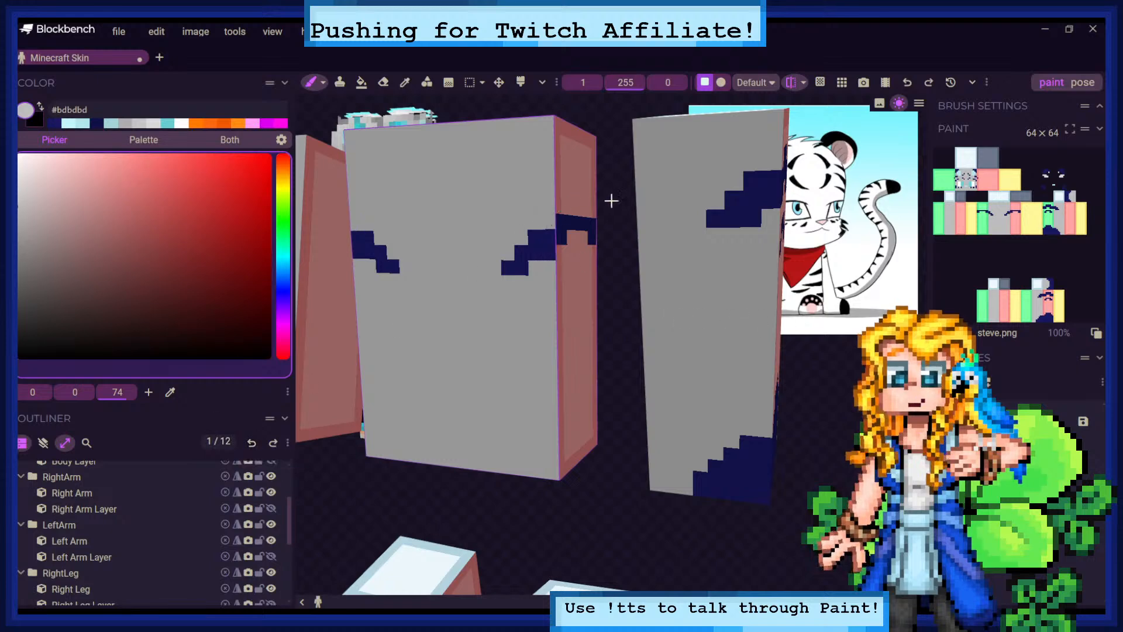
{"action": "mouse_move", "coordinate": [837, 300]}
{"action": "left_mouse_down"}
{"action": "mouse_move", "coordinate": [854, 295]}
{"action": "mouse_move", "coordinate": [836, 290]}
{"action": "mouse_move", "coordinate": [864, 293]}
{"action": "mouse_move", "coordinate": [819, 300]}
{"action": "left_mouse_up"}
{"action": "left_click", "coordinate": [55, 123]}
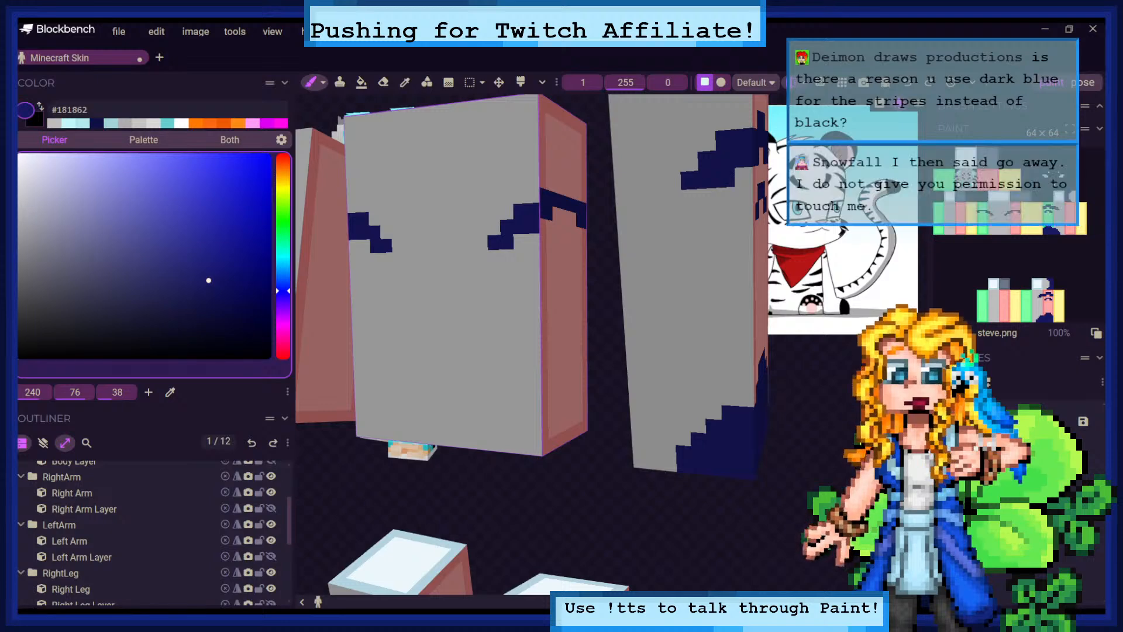
Examine the exploded body parts from several angles and compare the torso stripes with the tiger reference
{"action": "scroll", "coordinate": [702, 363], "scroll_direction": "down", "scroll_amount": 10}
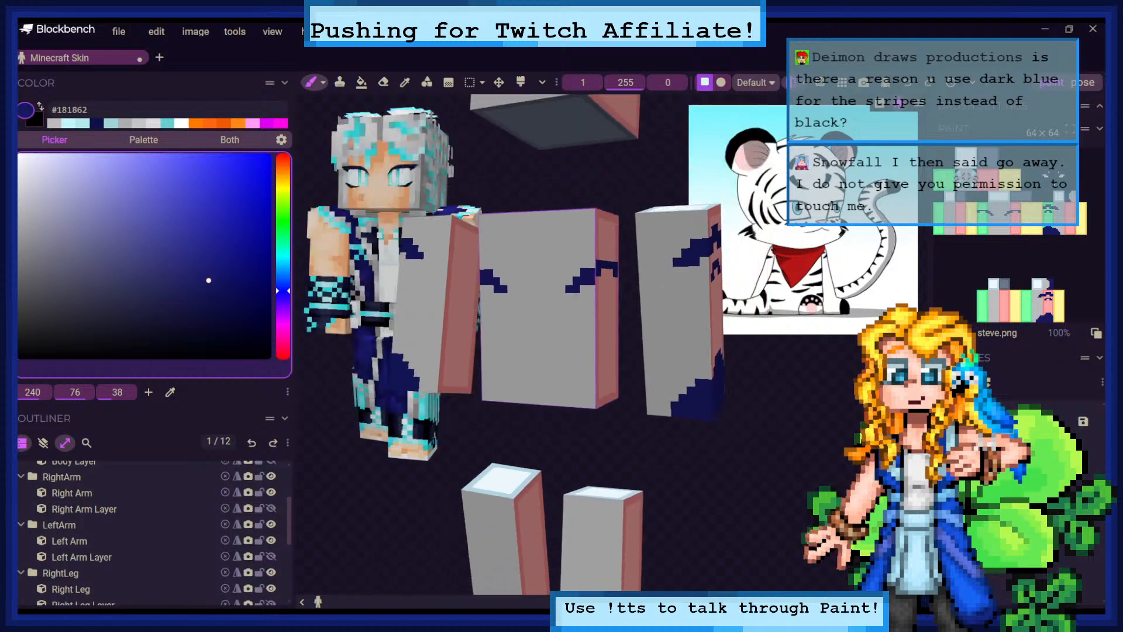
{"action": "scroll", "coordinate": [479, 251], "scroll_direction": "up", "scroll_amount": 2}
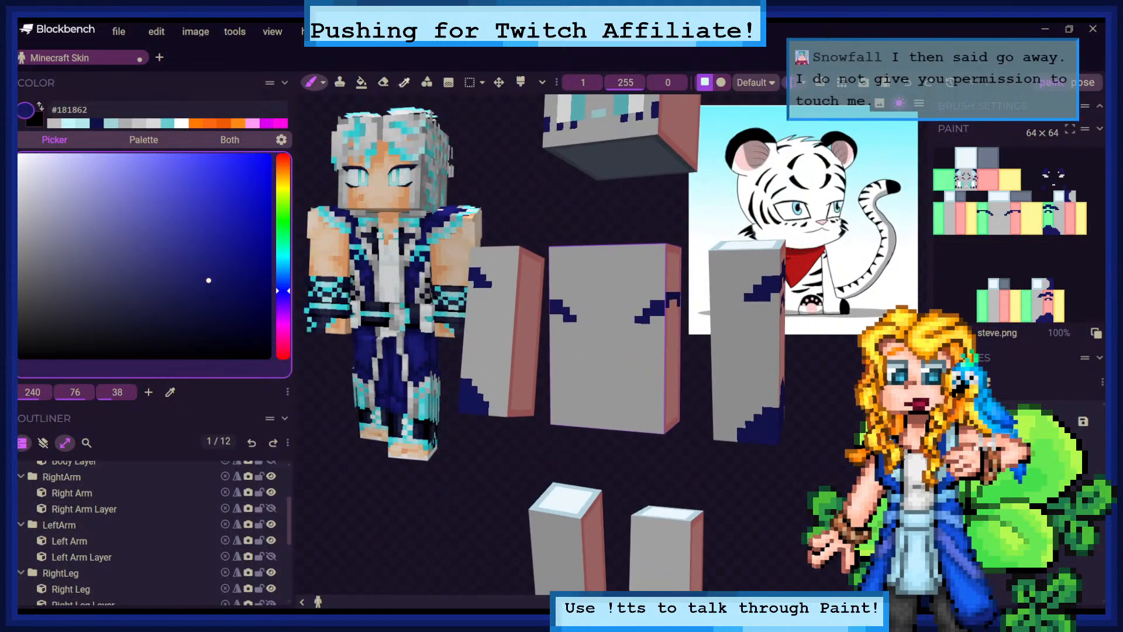
{"action": "left_click", "coordinate": [404, 82]}
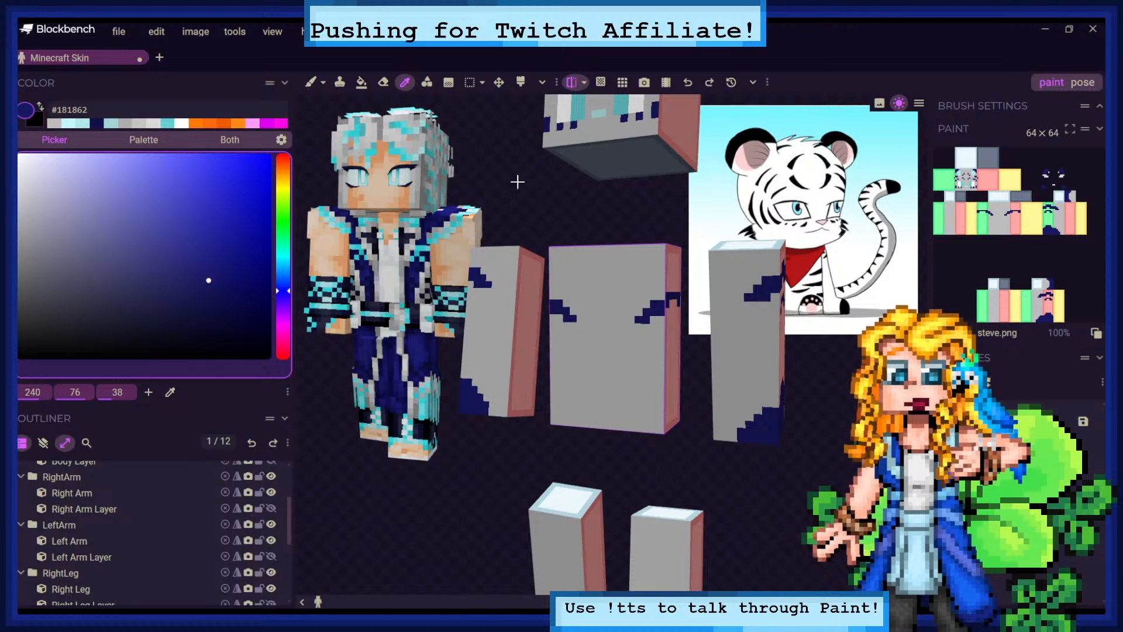
{"action": "left_click_drag", "start_coordinate": [749, 191], "coordinate": [584, 144]}
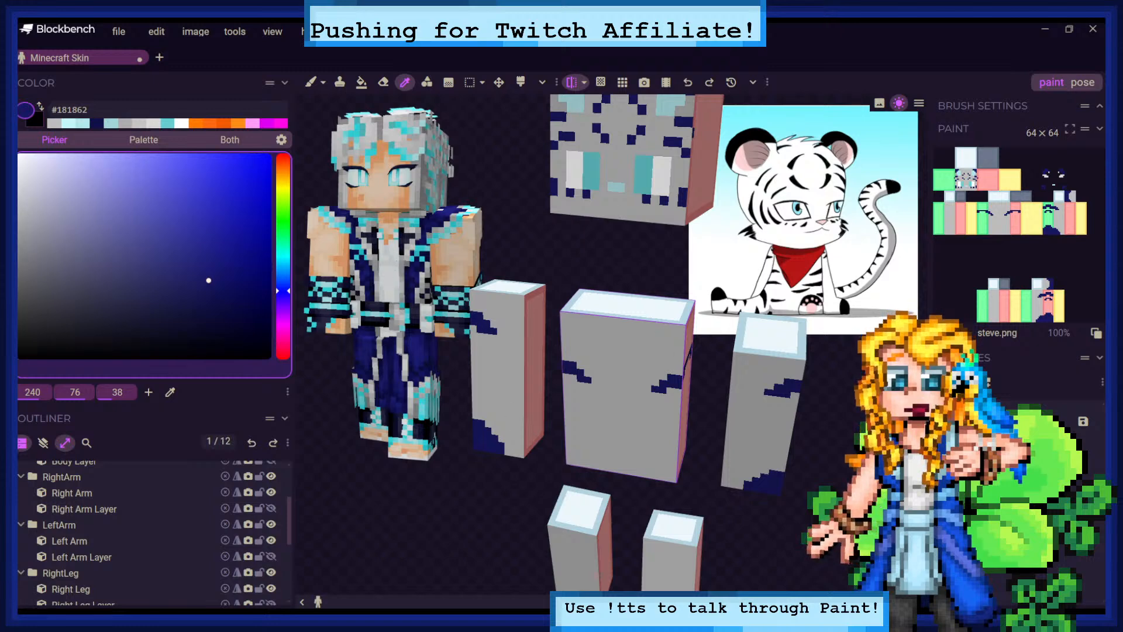
{"action": "left_click_drag", "start_coordinate": [620, 253], "coordinate": [586, 218]}
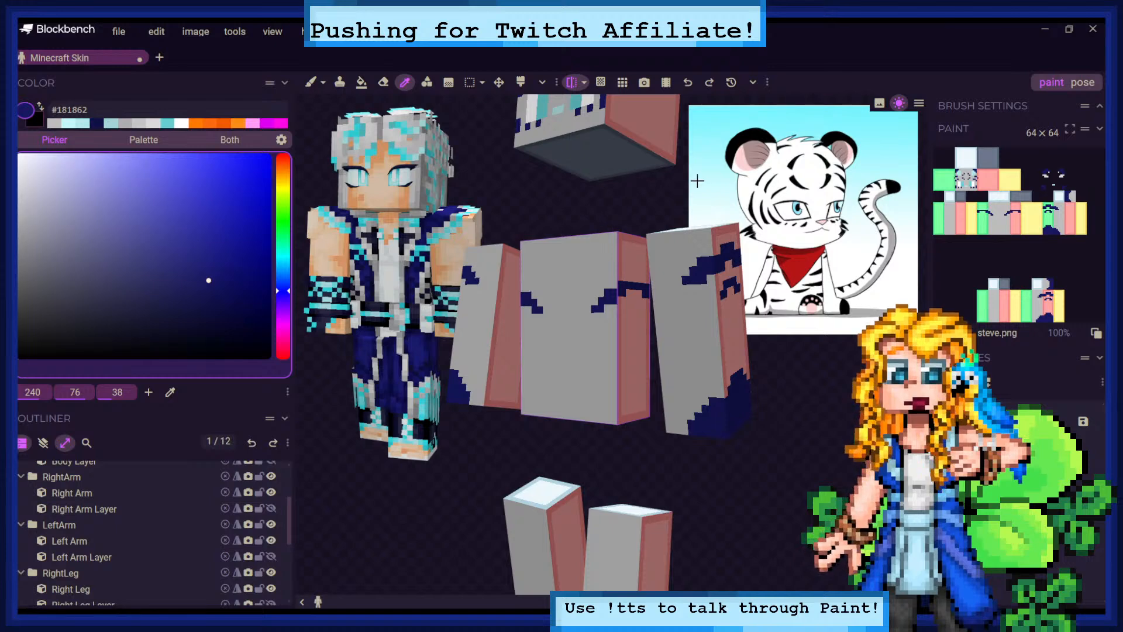
{"action": "left_click_drag", "start_coordinate": [697, 180], "coordinate": [720, 183]}
{"action": "left_click", "coordinate": [648, 309]}
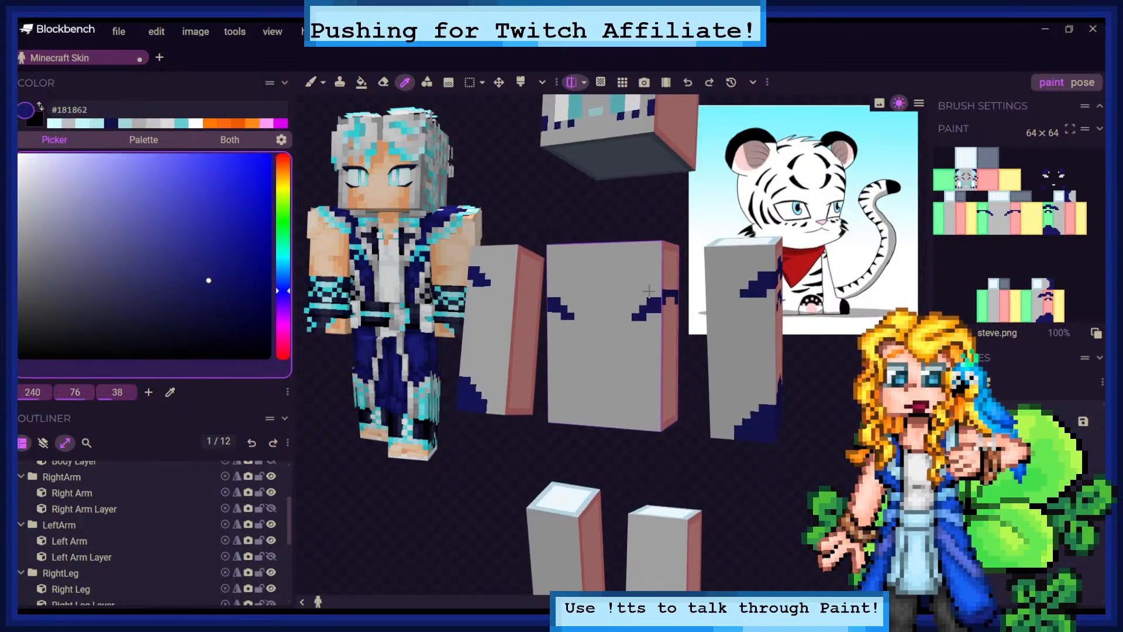
{"action": "left_click", "coordinate": [311, 81]}
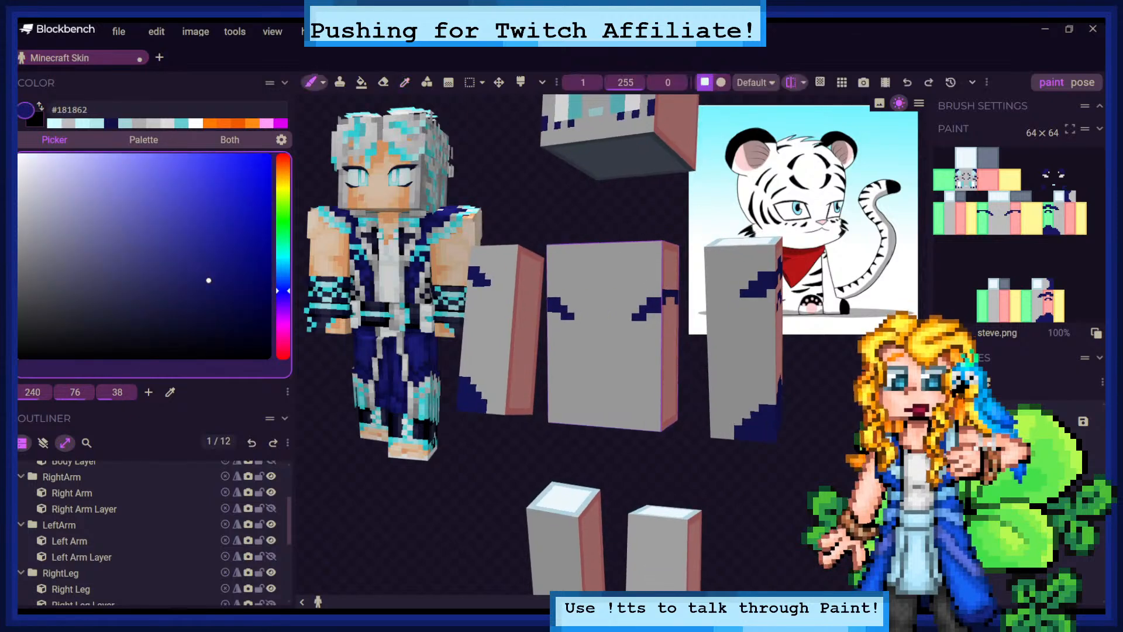
{"action": "scroll", "coordinate": [611, 345], "scroll_direction": "up", "scroll_amount": 5}
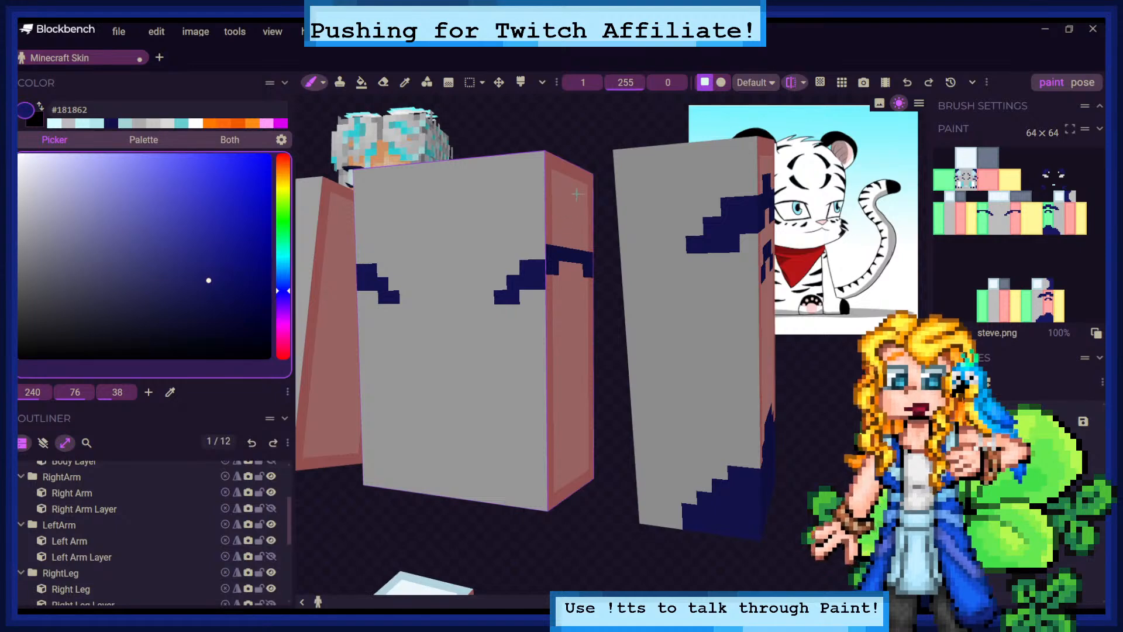
{"action": "left_click_drag", "start_coordinate": [560, 150], "coordinate": [534, 156]}
{"action": "mouse_move", "coordinate": [566, 292]}
{"action": "left_mouse_down"}
{"action": "mouse_move", "coordinate": [541, 275]}
{"action": "mouse_move", "coordinate": [558, 276]}
{"action": "left_mouse_up"}
{"action": "left_click_drag", "start_coordinate": [761, 358], "coordinate": [834, 390]}
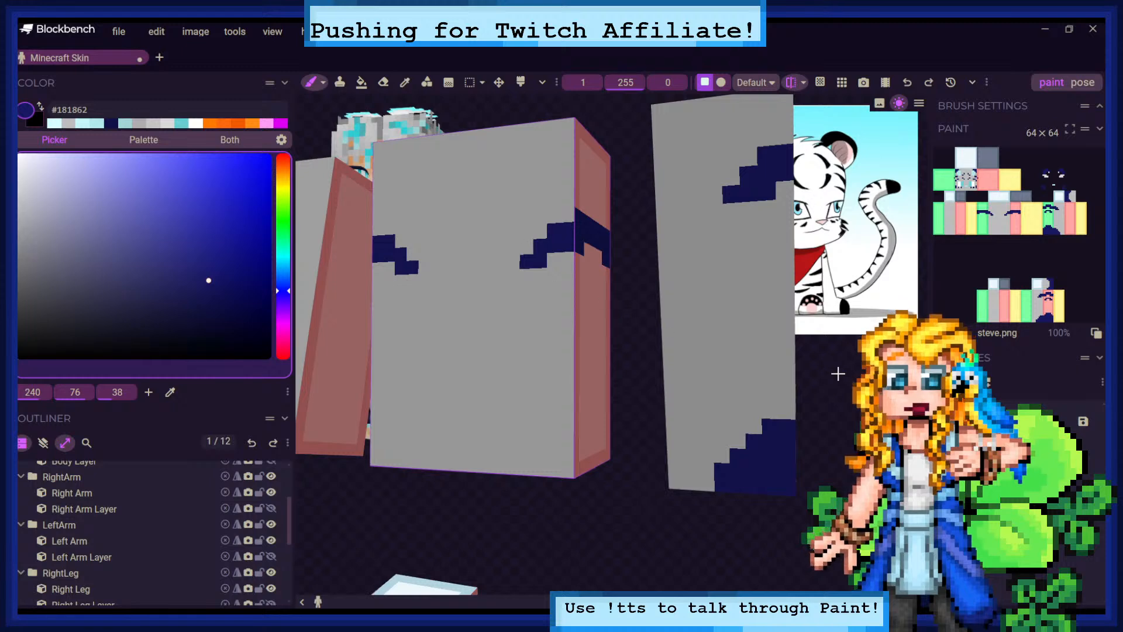
Paint mirrored navy #181862 stripes on the torso's lower front, stepping down from near the middle to the side edges
{"action": "left_click_drag", "start_coordinate": [837, 374], "coordinate": [875, 380]}
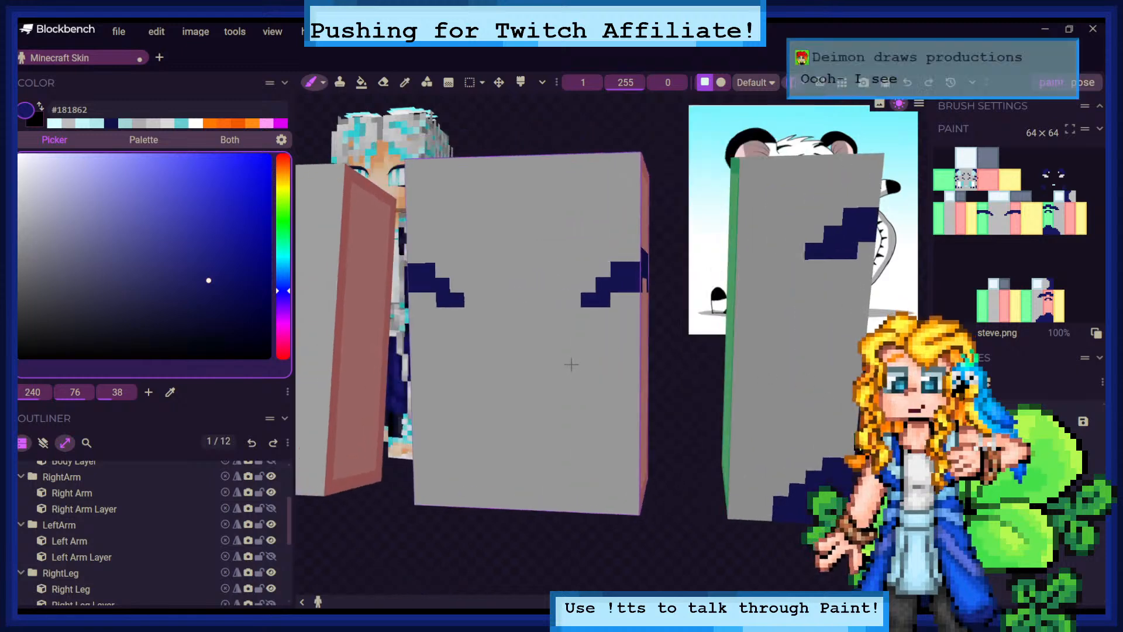
{"action": "left_click", "coordinate": [566, 372]}
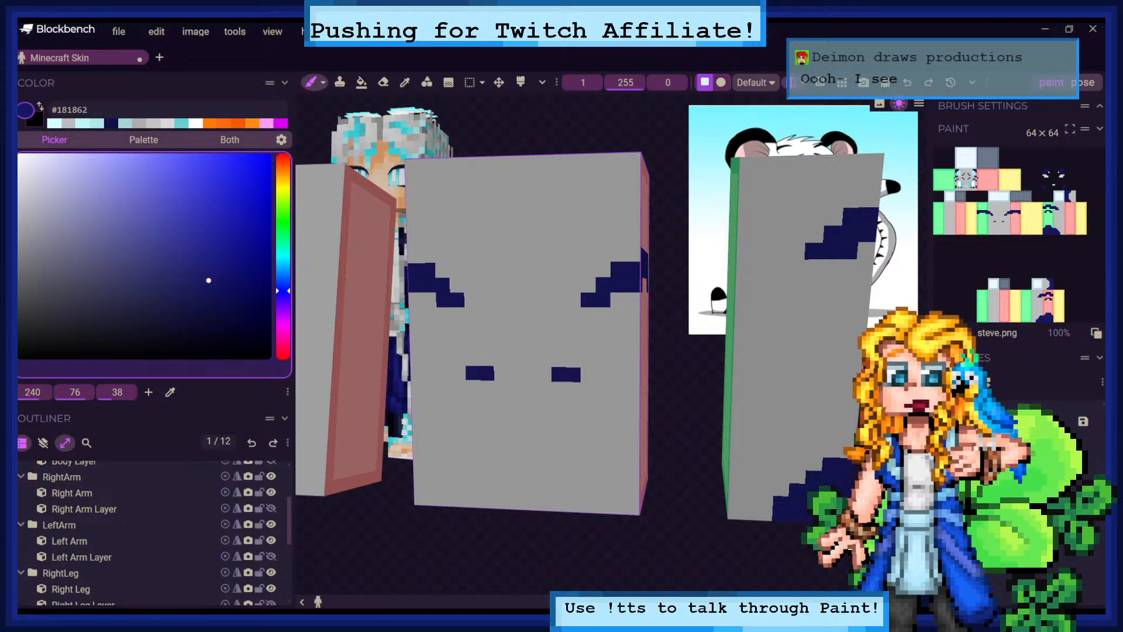
{"action": "mouse_move", "coordinate": [683, 374]}
{"action": "left_mouse_down"}
{"action": "mouse_move", "coordinate": [648, 363]}
{"action": "mouse_move", "coordinate": [616, 295]}
{"action": "left_mouse_up"}
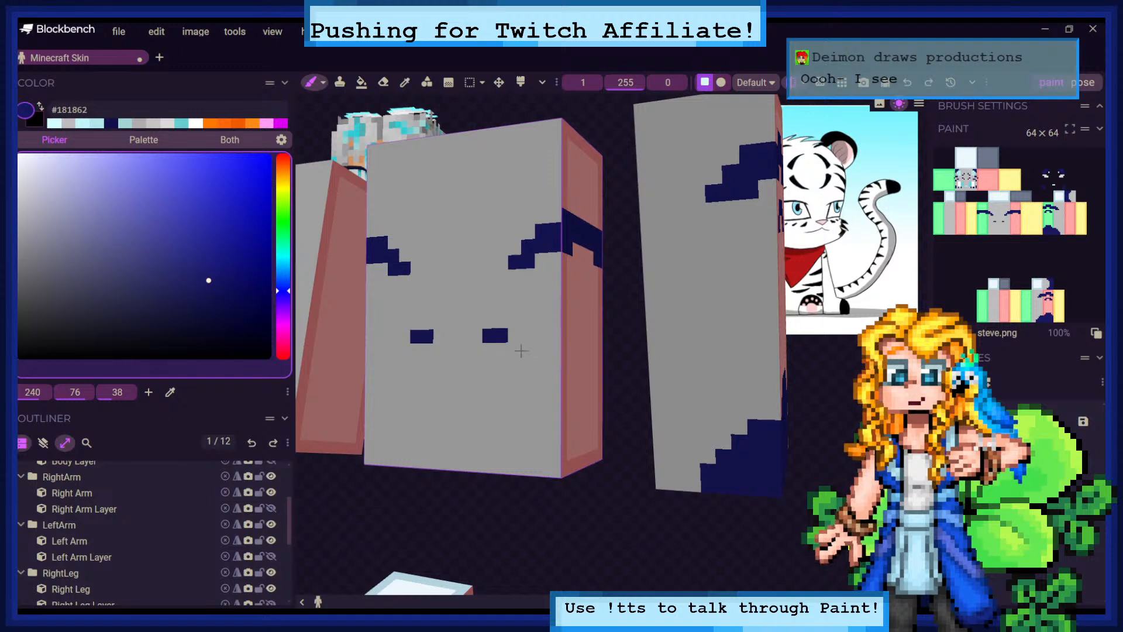
{"action": "mouse_move", "coordinate": [521, 349]}
{"action": "left_mouse_down"}
{"action": "mouse_move", "coordinate": [560, 365]}
{"action": "mouse_move", "coordinate": [609, 342]}
{"action": "left_mouse_up"}
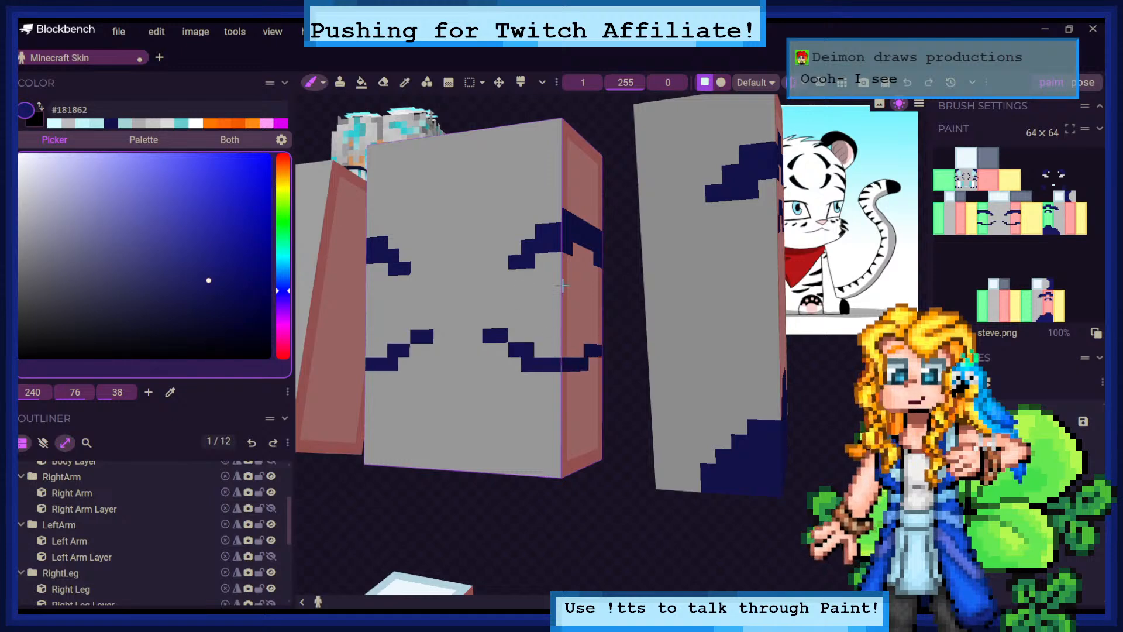
{"action": "key", "text": "ctrl+z"}
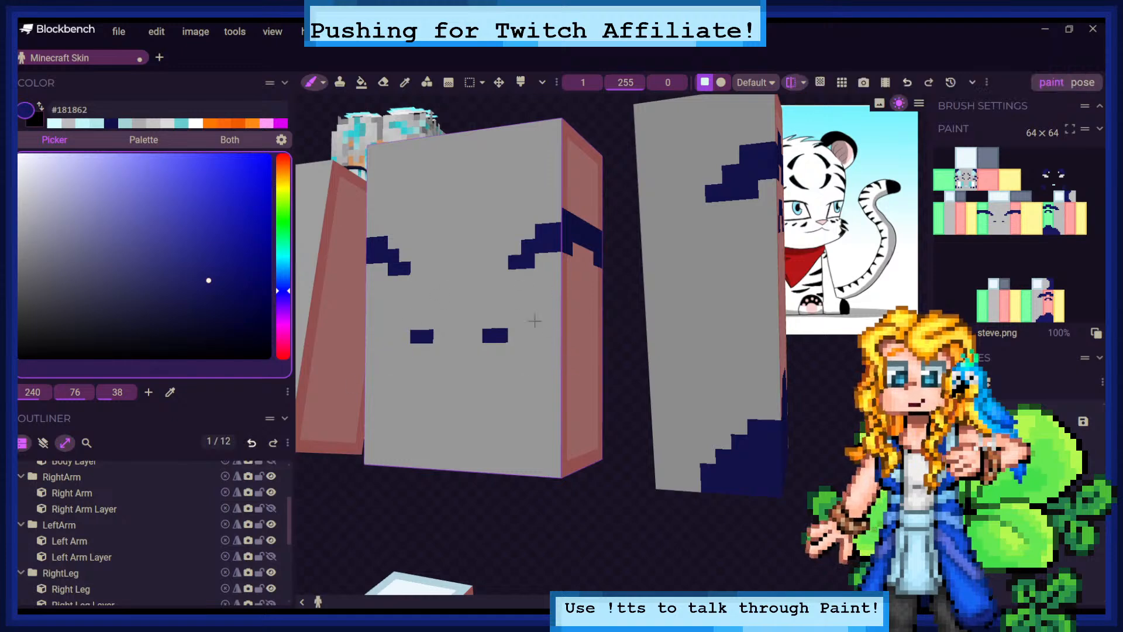
{"action": "left_click_drag", "start_coordinate": [514, 349], "coordinate": [527, 350]}
{"action": "left_click", "coordinate": [540, 363]}
{"action": "left_click", "coordinate": [553, 364]}
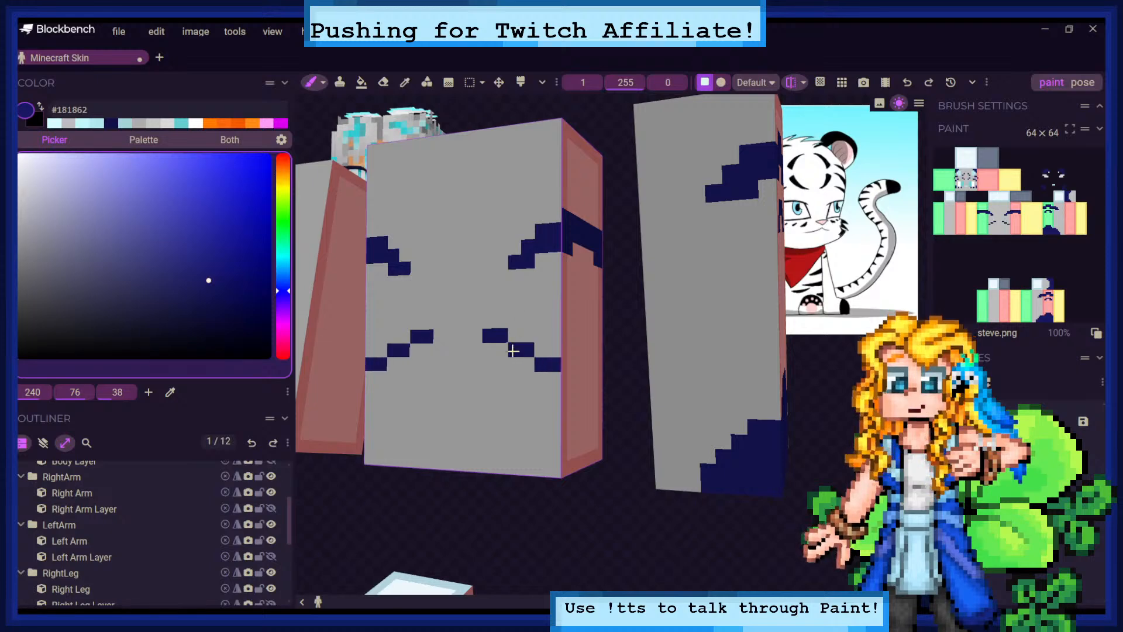
Thicken the lower front stripes in navy #181862 and continue them around the torso's side with a stepped dip
{"action": "left_click", "coordinate": [503, 351]}
{"action": "left_click", "coordinate": [528, 365]}
{"action": "mouse_move", "coordinate": [541, 350]}
{"action": "left_mouse_down"}
{"action": "mouse_move", "coordinate": [597, 363]}
{"action": "mouse_move", "coordinate": [600, 375]}
{"action": "mouse_move", "coordinate": [565, 369]}
{"action": "mouse_move", "coordinate": [555, 385]}
{"action": "mouse_move", "coordinate": [567, 363]}
{"action": "left_mouse_up"}
{"action": "left_click", "coordinate": [514, 335]}
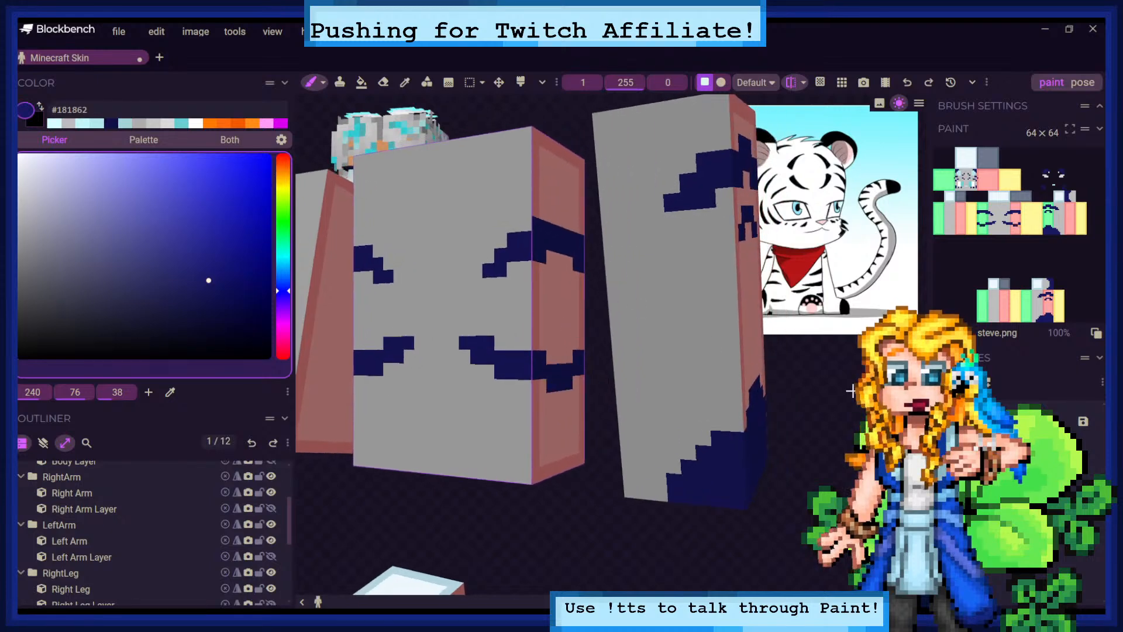
Paint over the upper stripes on the torso's front with light grey #bdbdbd
{"action": "mouse_move", "coordinate": [857, 390]}
{"action": "left_mouse_down"}
{"action": "mouse_move", "coordinate": [858, 402]}
{"action": "mouse_move", "coordinate": [826, 392]}
{"action": "mouse_move", "coordinate": [874, 404]}
{"action": "mouse_move", "coordinate": [846, 375]}
{"action": "mouse_move", "coordinate": [895, 388]}
{"action": "mouse_move", "coordinate": [848, 377]}
{"action": "mouse_move", "coordinate": [846, 388]}
{"action": "mouse_move", "coordinate": [785, 407]}
{"action": "mouse_move", "coordinate": [842, 418]}
{"action": "mouse_move", "coordinate": [862, 395]}
{"action": "mouse_move", "coordinate": [913, 384]}
{"action": "mouse_move", "coordinate": [881, 376]}
{"action": "mouse_move", "coordinate": [852, 410]}
{"action": "left_mouse_up"}
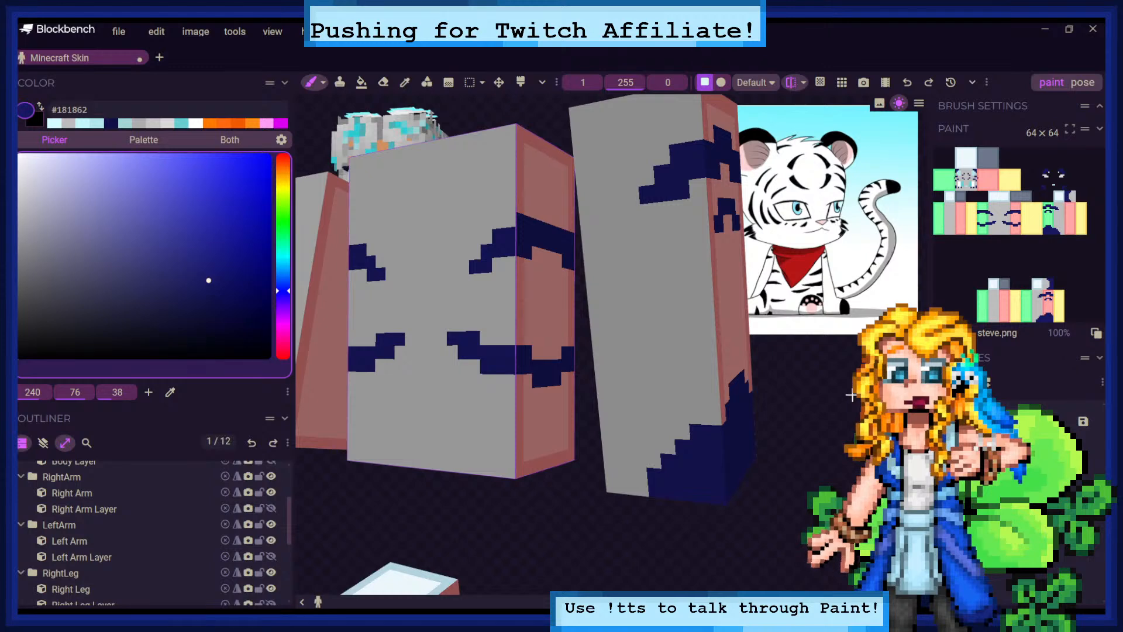
{"action": "left_click_drag", "start_coordinate": [851, 394], "coordinate": [832, 416]}
{"action": "left_click_drag", "start_coordinate": [758, 400], "coordinate": [796, 382]}
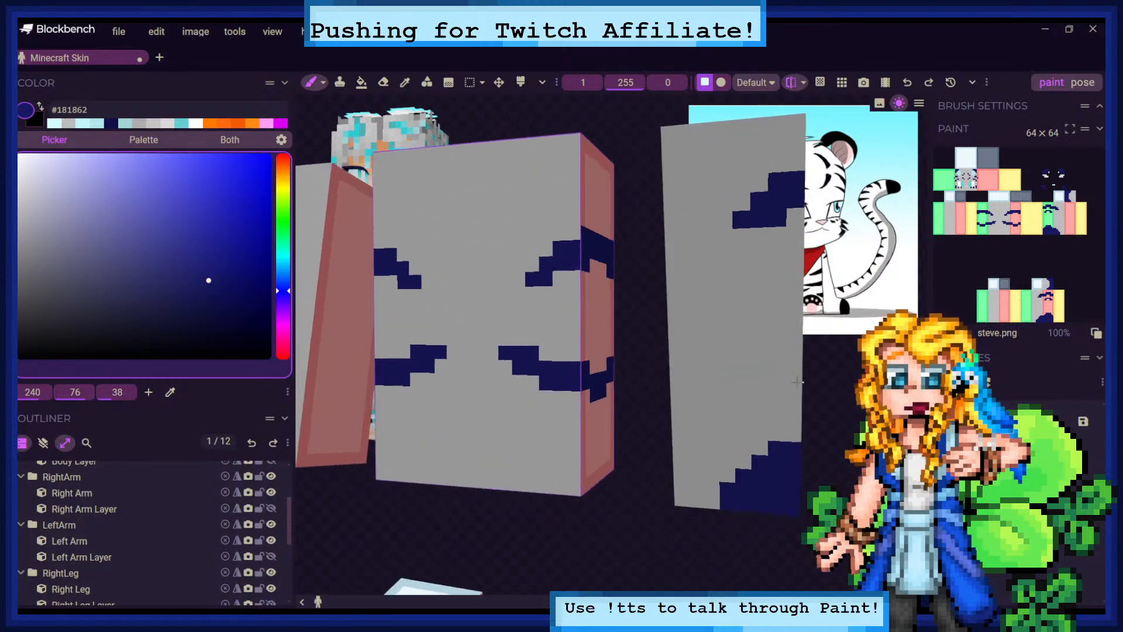
{"action": "left_click", "coordinate": [68, 123]}
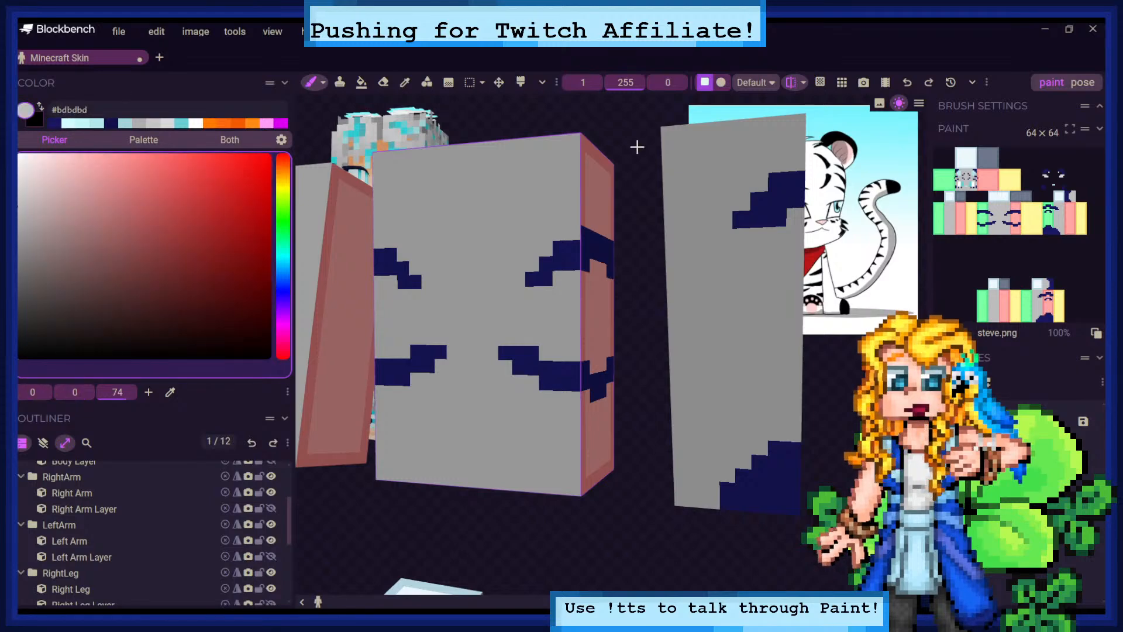
{"action": "left_click_drag", "start_coordinate": [532, 280], "coordinate": [576, 248]}
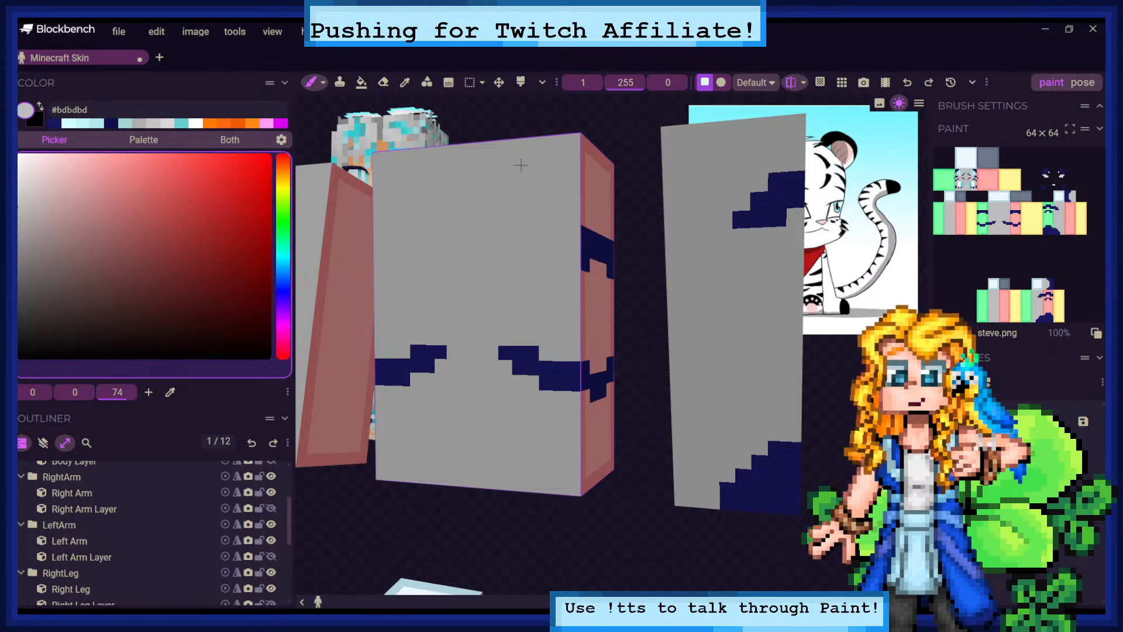
Cover the upper part and front edge of the torso's side with light grey #bdbdbd, painting into the arched navy stripe
{"action": "left_click_drag", "start_coordinate": [622, 241], "coordinate": [610, 254]}
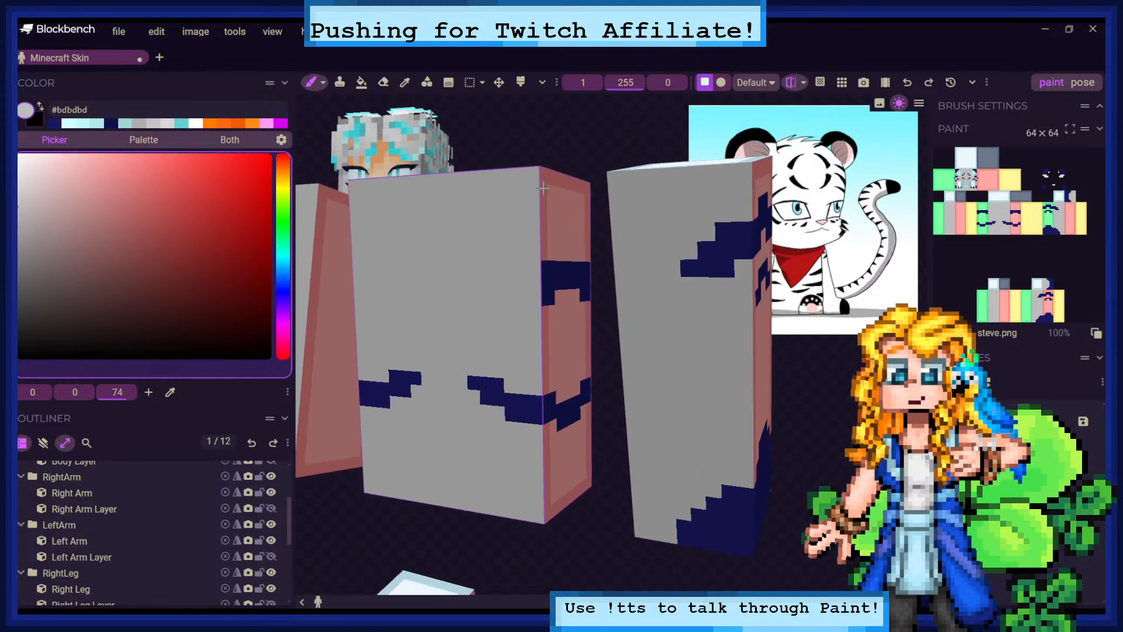
{"action": "left_click_drag", "start_coordinate": [544, 185], "coordinate": [546, 395]}
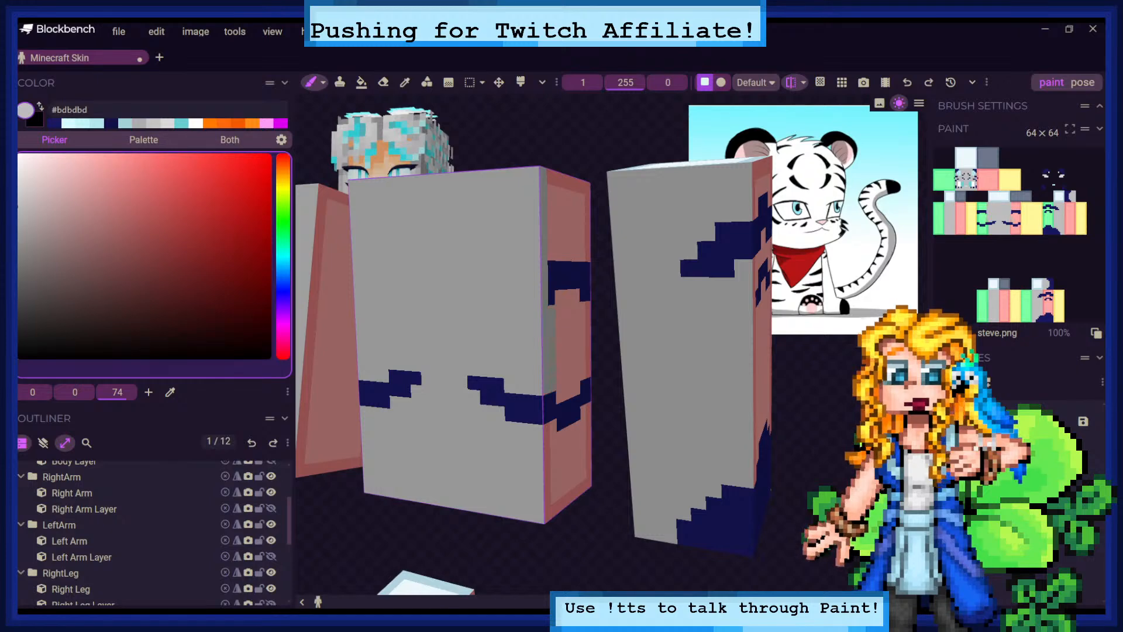
{"action": "mouse_move", "coordinate": [551, 307]}
{"action": "left_mouse_down"}
{"action": "mouse_move", "coordinate": [552, 176]}
{"action": "mouse_move", "coordinate": [572, 179]}
{"action": "mouse_move", "coordinate": [586, 234]}
{"action": "mouse_move", "coordinate": [579, 286]}
{"action": "left_mouse_up"}
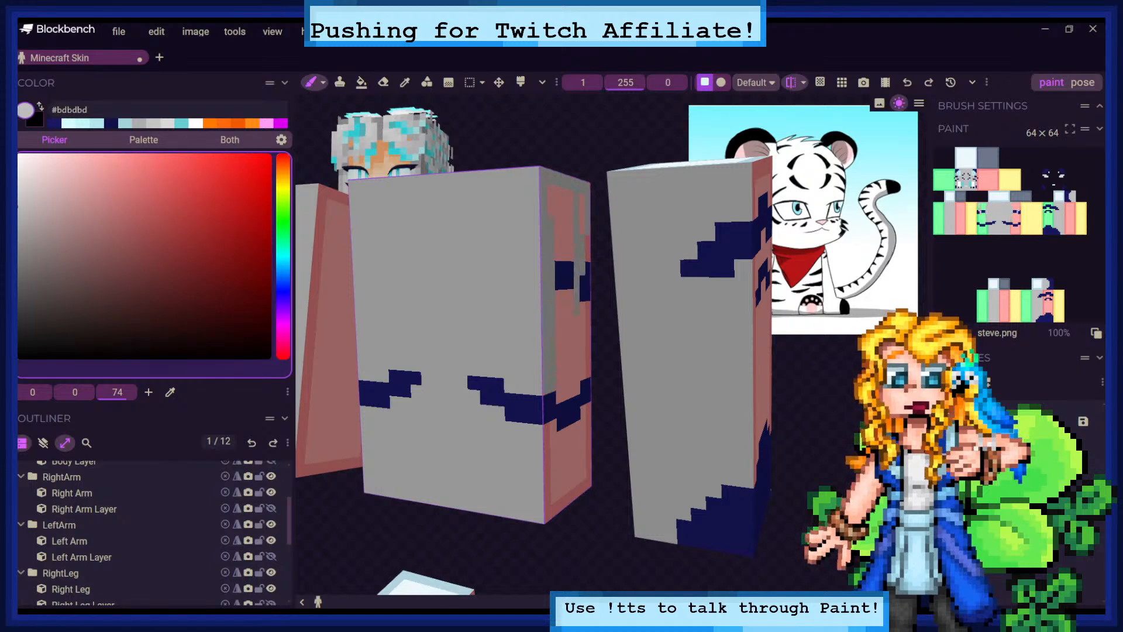
{"action": "left_click_drag", "start_coordinate": [561, 238], "coordinate": [582, 200]}
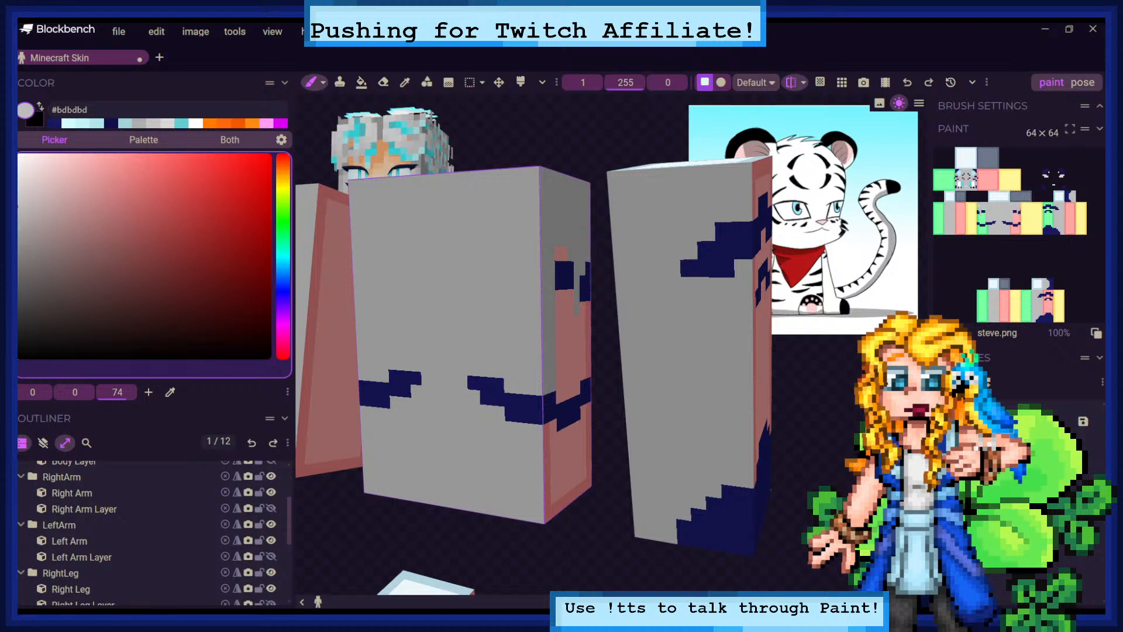
Cover the pink areas on the torso's side with gray #bdbdbd around the lower stripe, and switch the paint colour to dark blue #181862
{"action": "left_click_drag", "start_coordinate": [588, 264], "coordinate": [588, 327]}
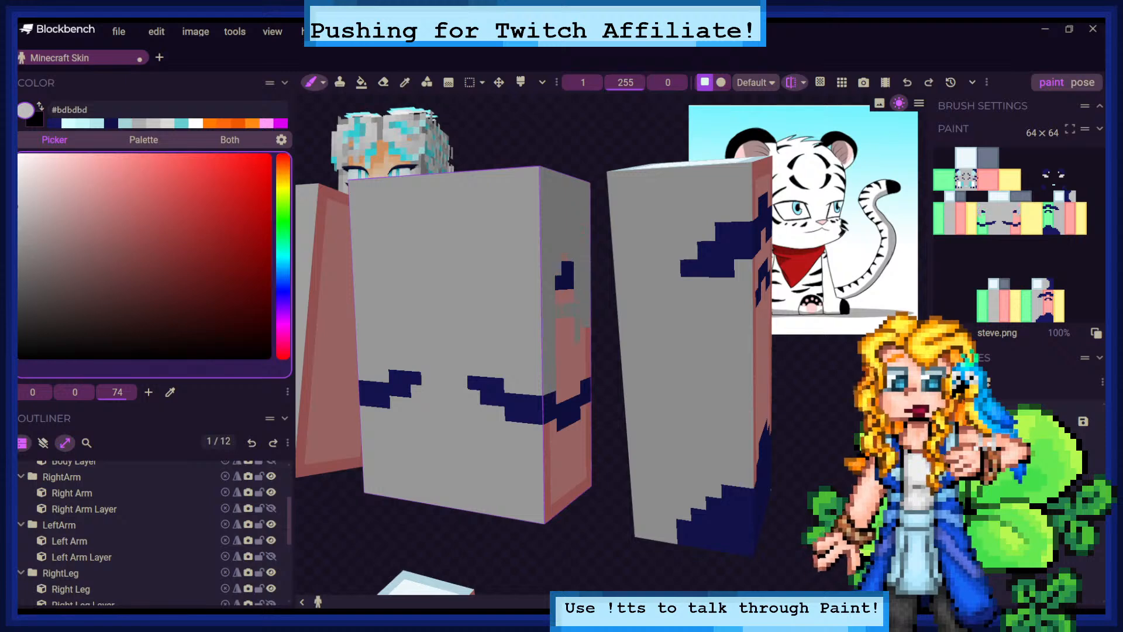
{"action": "mouse_move", "coordinate": [562, 264]}
{"action": "left_mouse_down"}
{"action": "mouse_move", "coordinate": [565, 310]}
{"action": "mouse_move", "coordinate": [588, 353]}
{"action": "mouse_move", "coordinate": [576, 371]}
{"action": "left_mouse_up"}
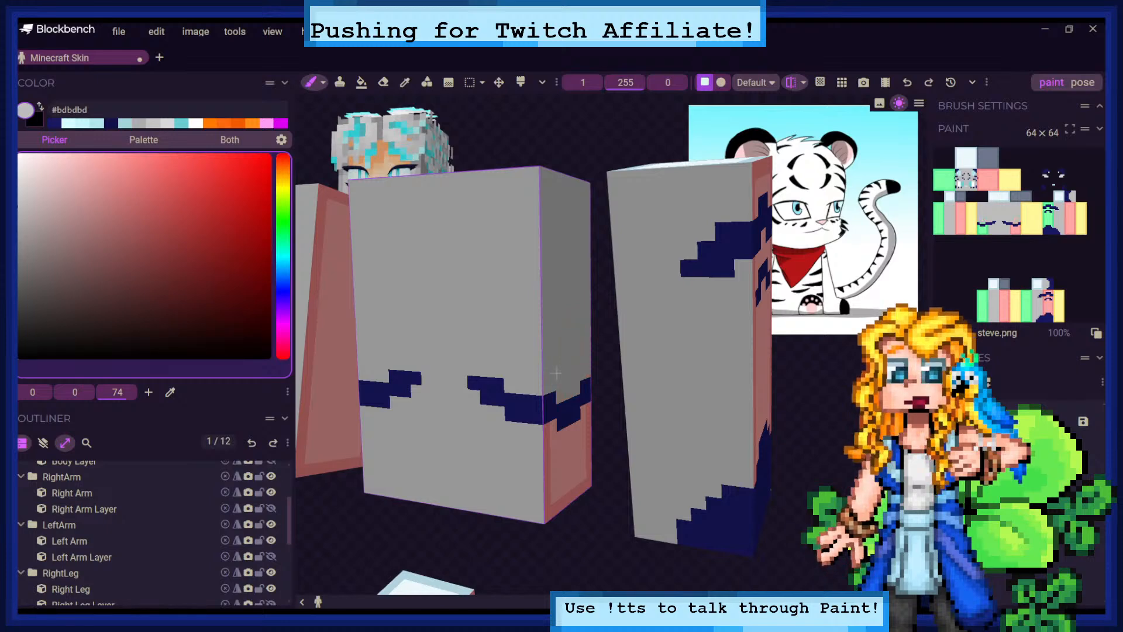
{"action": "mouse_move", "coordinate": [791, 391]}
{"action": "left_mouse_down"}
{"action": "mouse_move", "coordinate": [773, 380]}
{"action": "mouse_move", "coordinate": [758, 400]}
{"action": "left_mouse_up"}
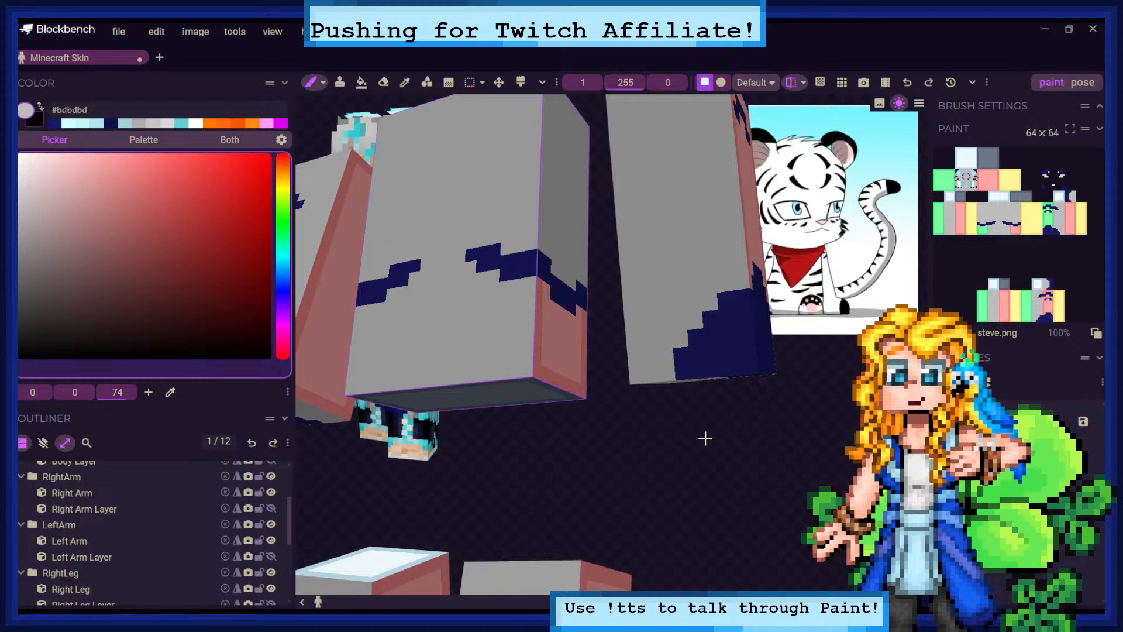
{"action": "left_click_drag", "start_coordinate": [589, 409], "coordinate": [597, 450]}
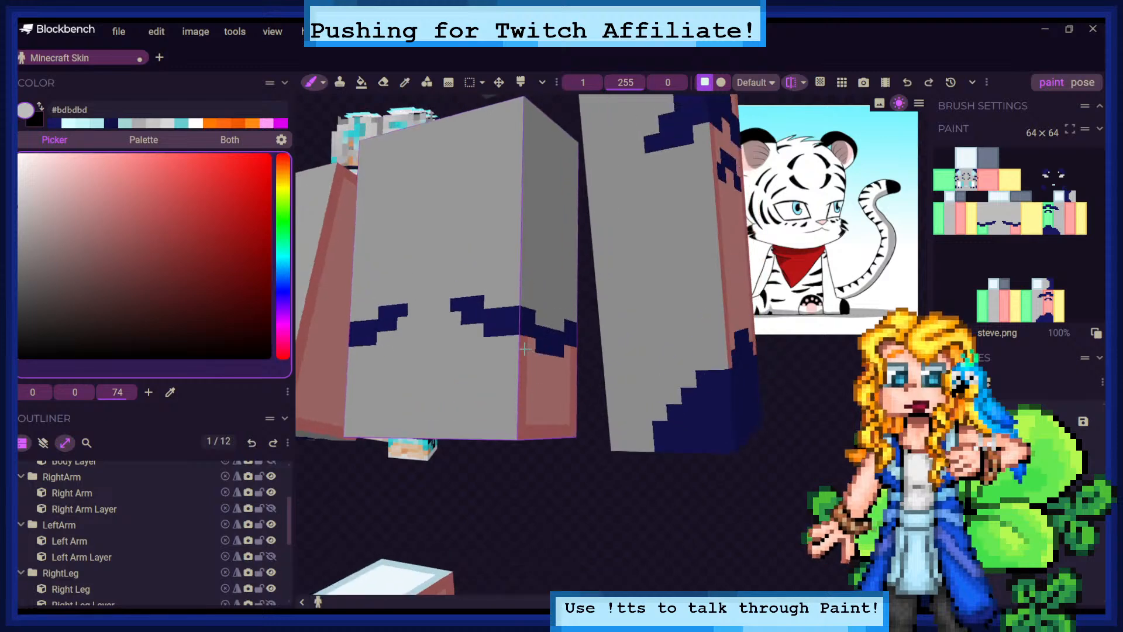
{"action": "mouse_move", "coordinate": [525, 349]}
{"action": "left_mouse_down"}
{"action": "mouse_move", "coordinate": [525, 436]}
{"action": "mouse_move", "coordinate": [548, 433]}
{"action": "mouse_move", "coordinate": [576, 349]}
{"action": "mouse_move", "coordinate": [573, 409]}
{"action": "left_mouse_up"}
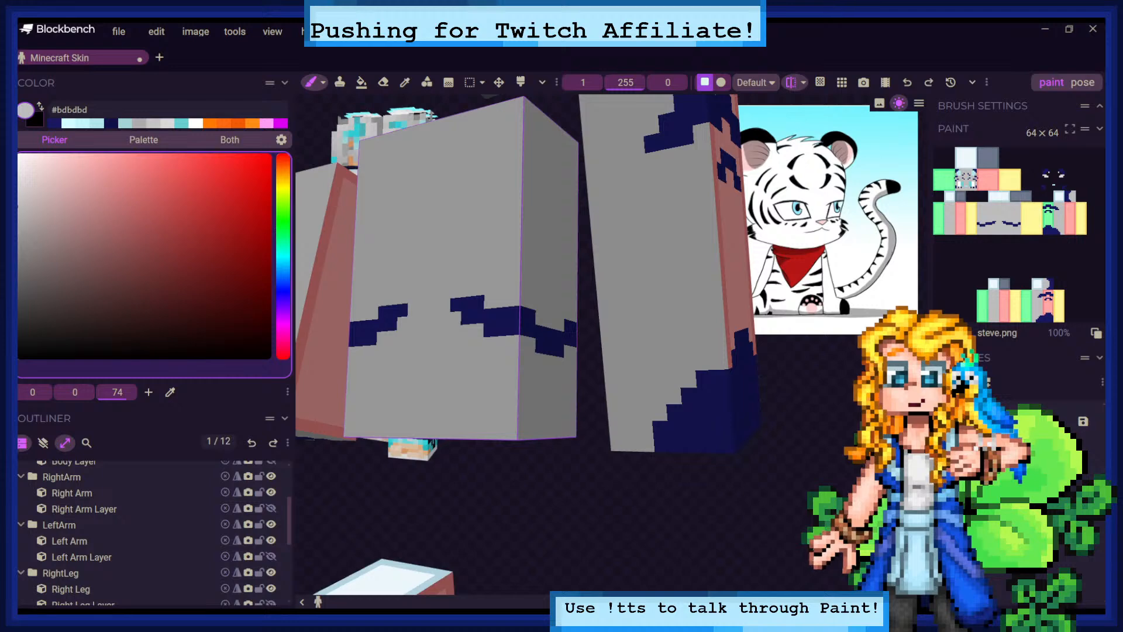
{"action": "left_click", "coordinate": [53, 123]}
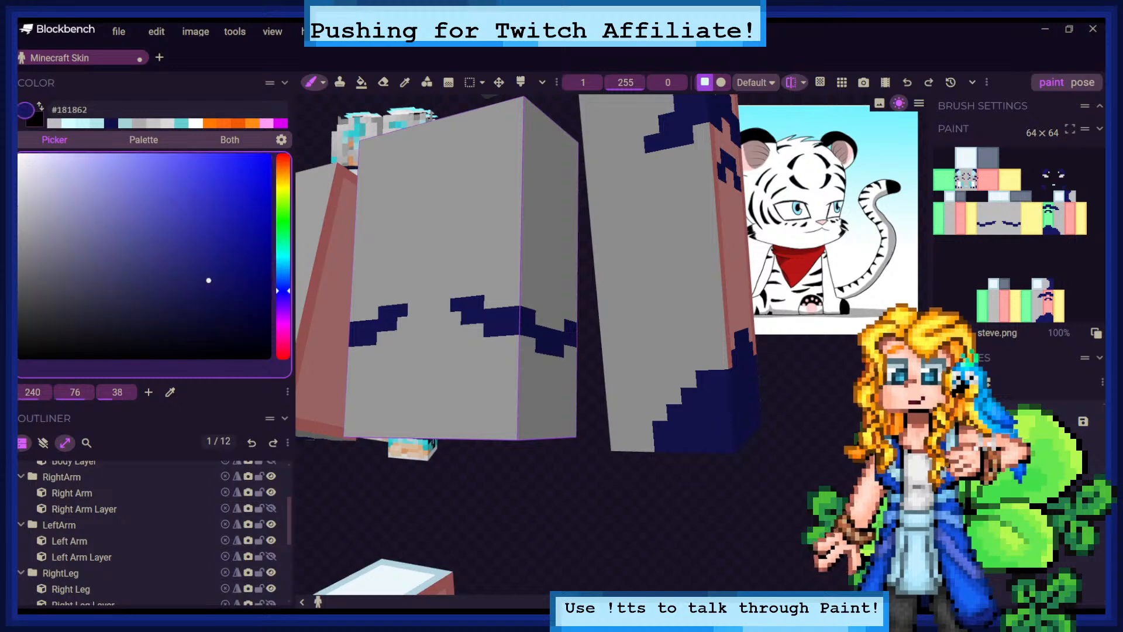
{"action": "left_click_drag", "start_coordinate": [817, 402], "coordinate": [788, 391]}
{"action": "mouse_move", "coordinate": [547, 264]}
{"action": "left_mouse_down"}
{"action": "mouse_move", "coordinate": [624, 279]}
{"action": "mouse_move", "coordinate": [611, 316]}
{"action": "left_mouse_up"}
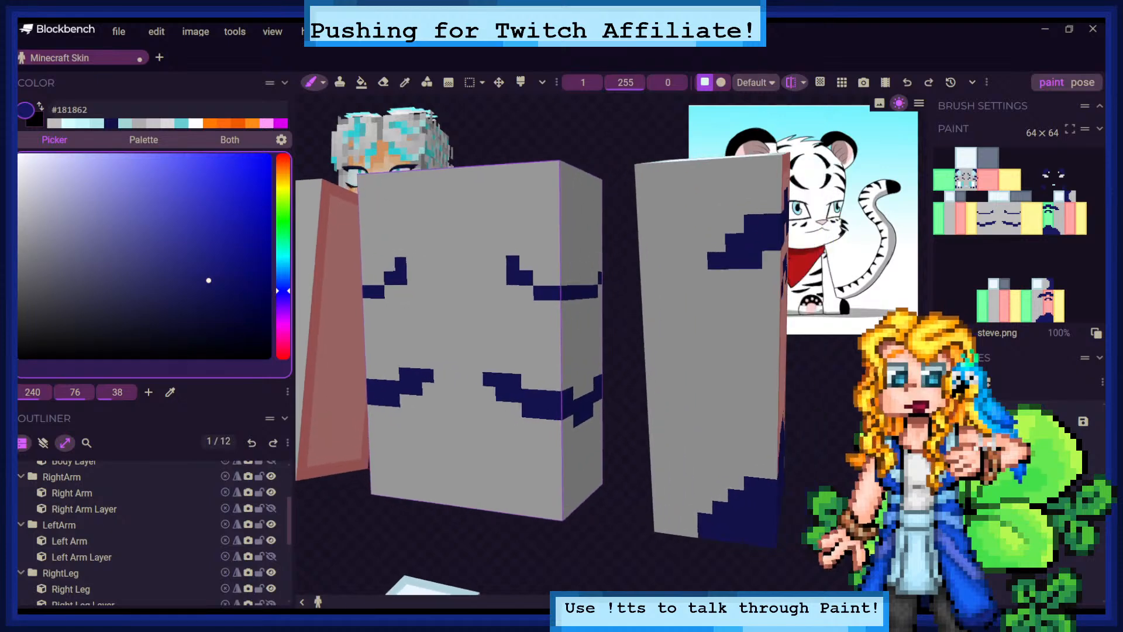
{"action": "left_click", "coordinate": [564, 280]}
{"action": "left_click", "coordinate": [600, 290]}
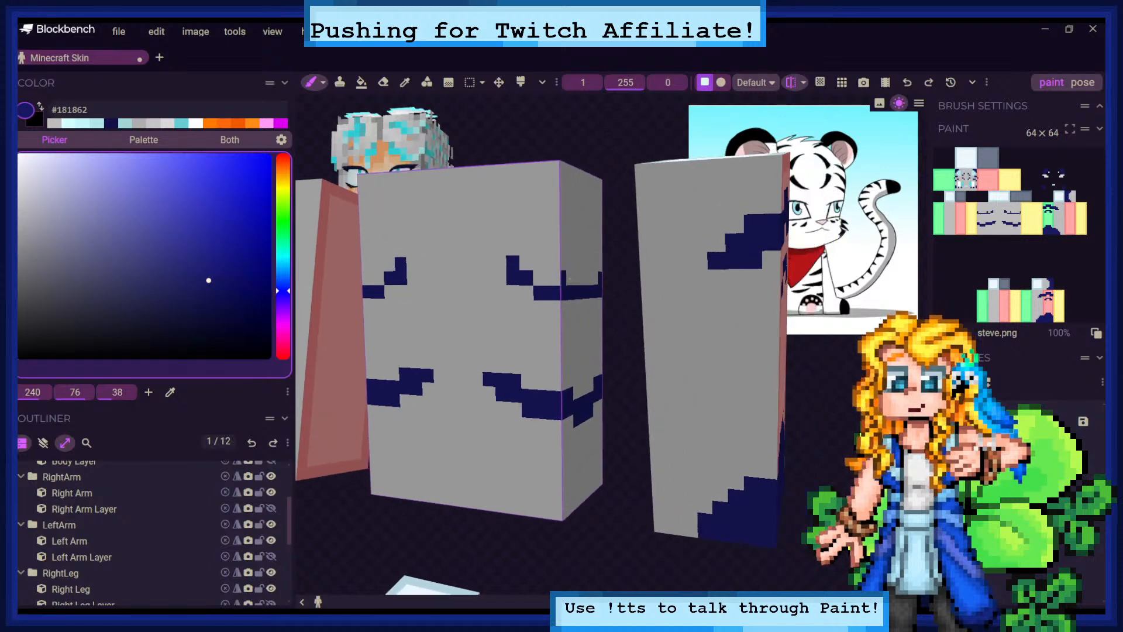
{"action": "mouse_move", "coordinate": [847, 375]}
{"action": "left_mouse_down"}
{"action": "mouse_move", "coordinate": [859, 365]}
{"action": "mouse_move", "coordinate": [838, 382]}
{"action": "left_mouse_up"}
{"action": "left_click", "coordinate": [248, 442]}
{"action": "left_click", "coordinate": [249, 442]}
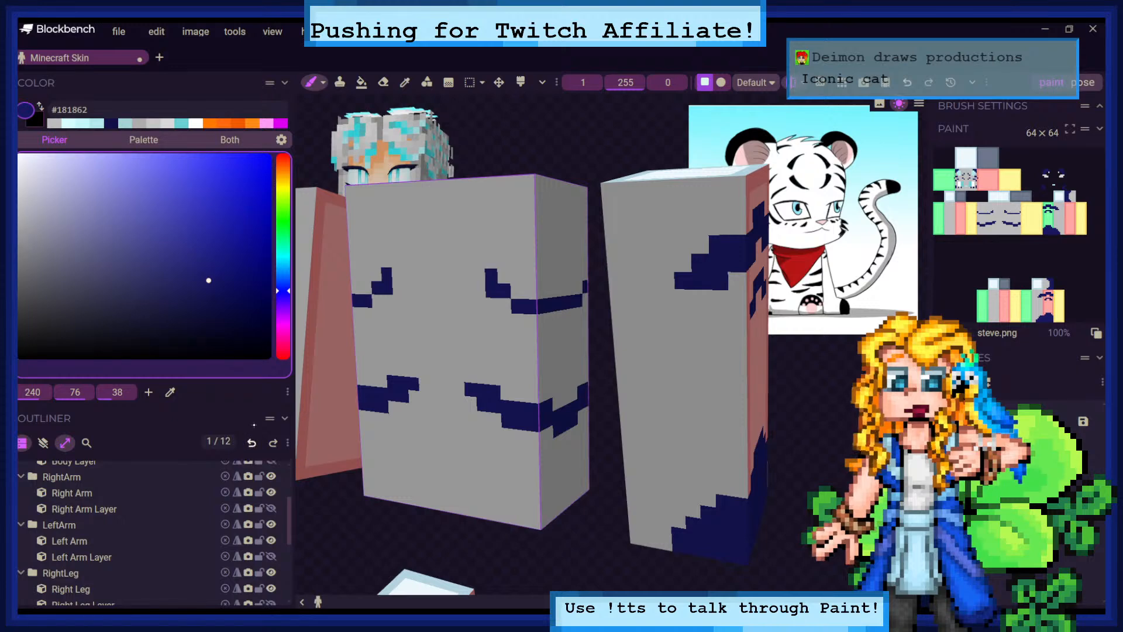
{"action": "left_click", "coordinate": [252, 443]}
Paint an upper mirrored dark blue stripe across the torso's side and stepping up onto its front, trimming the side part with gray #bdbdbd
{"action": "mouse_move", "coordinate": [519, 320]}
{"action": "left_mouse_down"}
{"action": "mouse_move", "coordinate": [547, 334]}
{"action": "mouse_move", "coordinate": [586, 313]}
{"action": "left_mouse_up"}
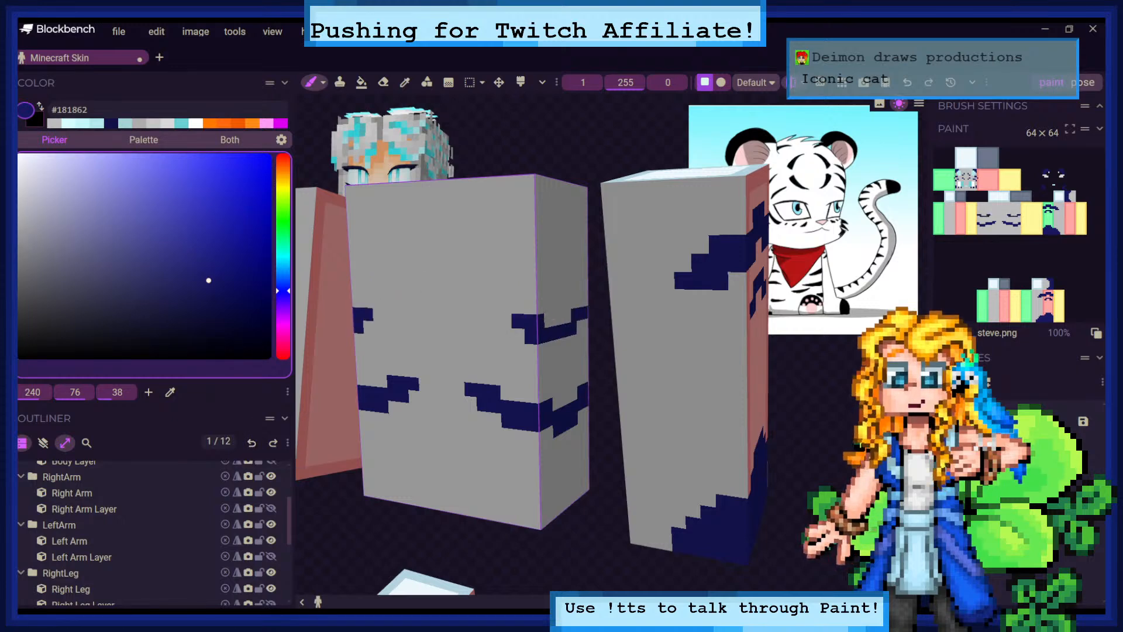
{"action": "left_click_drag", "start_coordinate": [778, 384], "coordinate": [807, 419]}
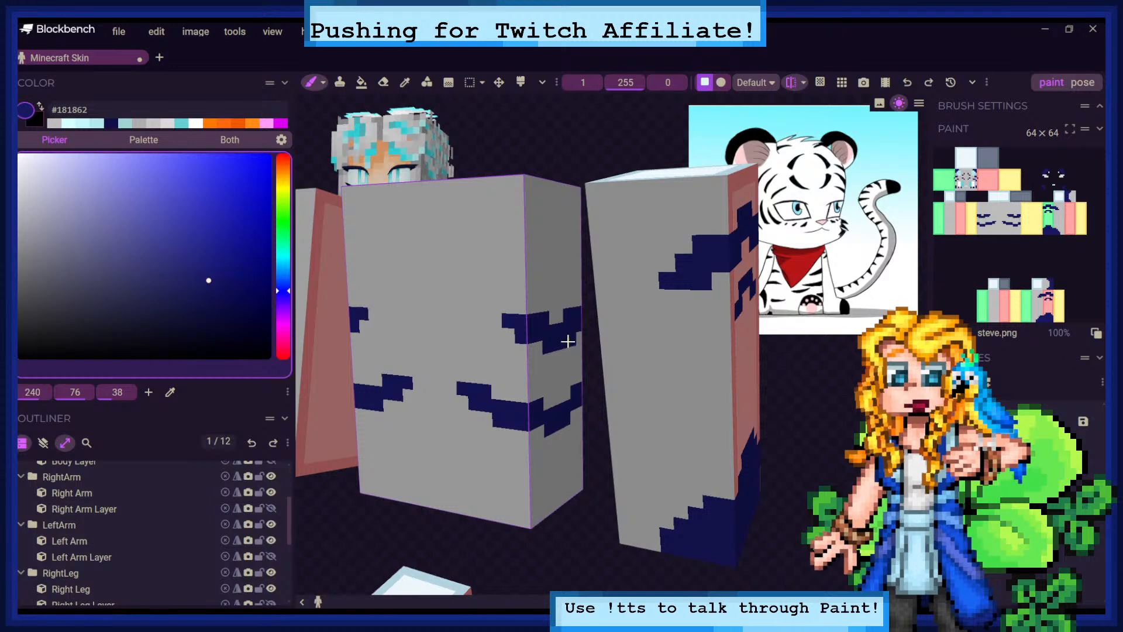
{"action": "mouse_move", "coordinate": [555, 151]}
{"action": "left_mouse_down"}
{"action": "mouse_move", "coordinate": [514, 161]}
{"action": "mouse_move", "coordinate": [531, 180]}
{"action": "mouse_move", "coordinate": [585, 163]}
{"action": "left_mouse_up"}
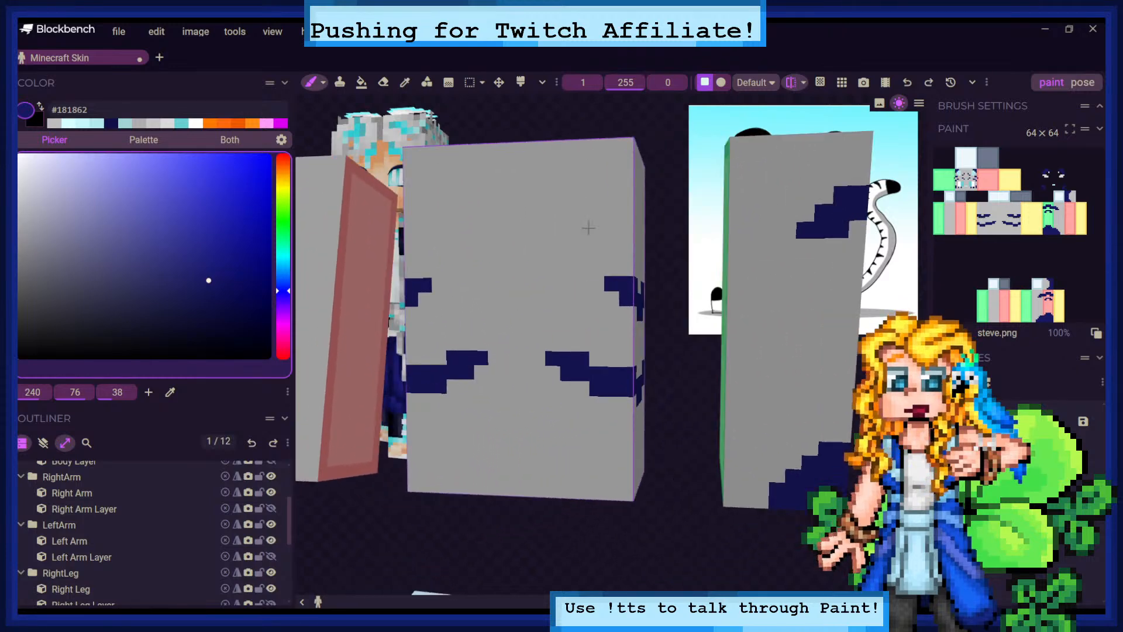
{"action": "left_click", "coordinate": [597, 281]}
{"action": "left_click_drag", "start_coordinate": [582, 270], "coordinate": [591, 266]}
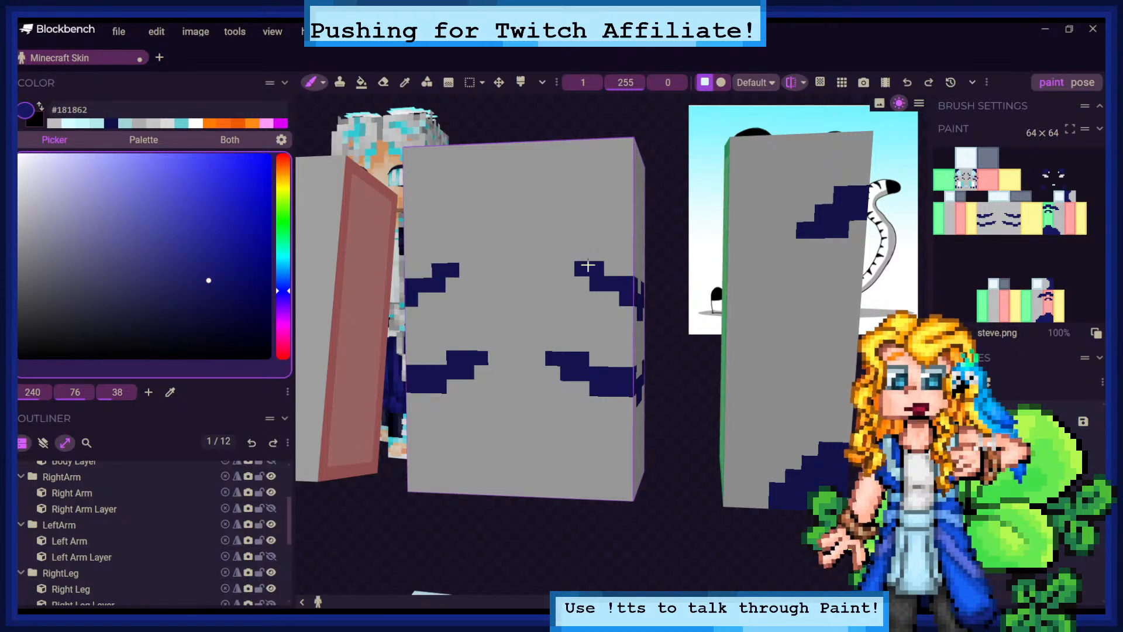
{"action": "mouse_move", "coordinate": [673, 269]}
{"action": "left_mouse_down"}
{"action": "mouse_move", "coordinate": [638, 273]}
{"action": "mouse_move", "coordinate": [659, 280]}
{"action": "left_mouse_up"}
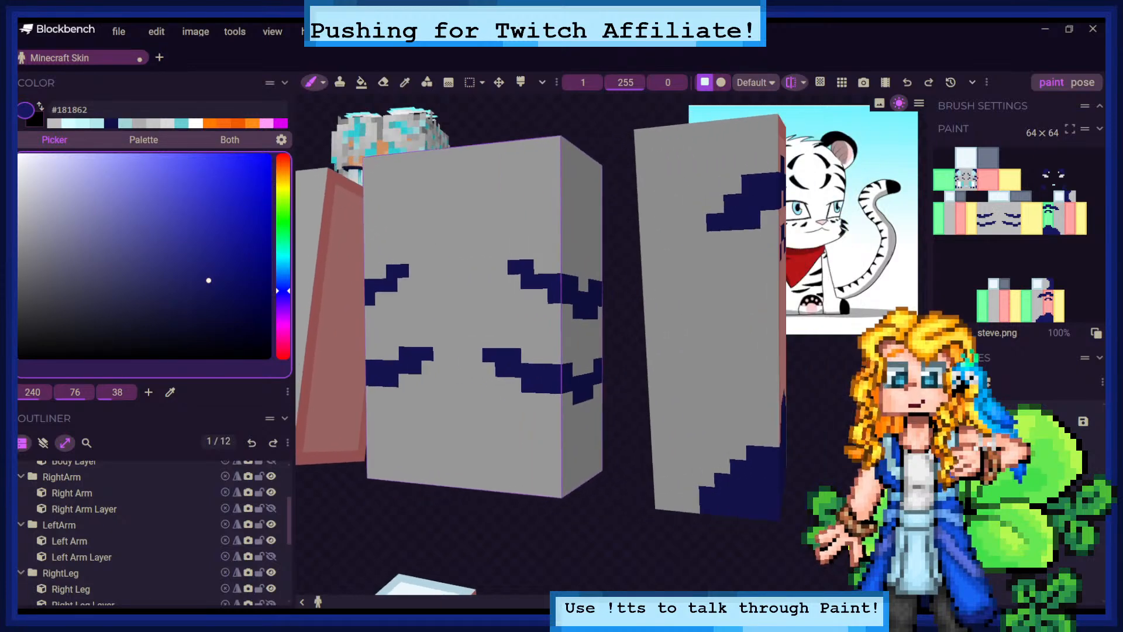
{"action": "left_click", "coordinate": [55, 123]}
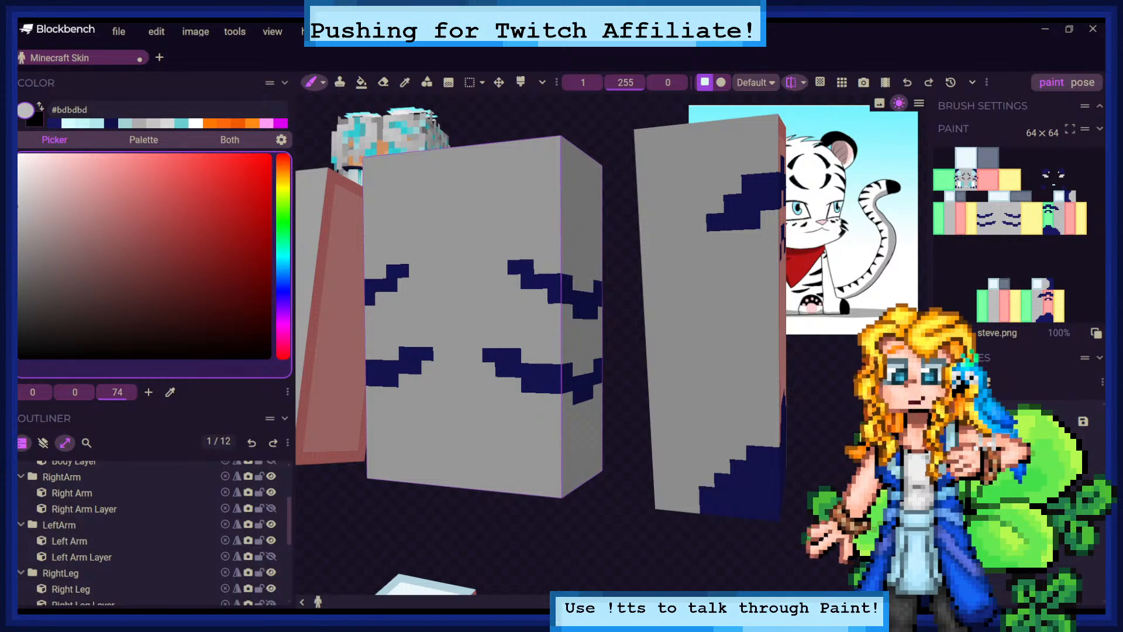
{"action": "left_click_drag", "start_coordinate": [705, 326], "coordinate": [733, 354]}
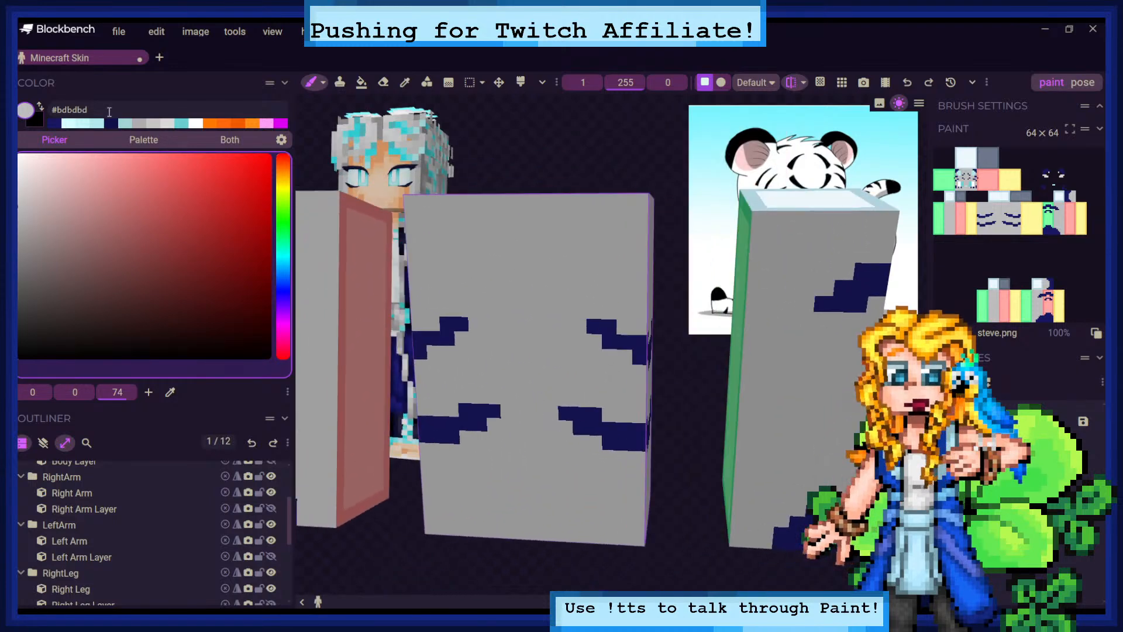
Turn off mirror painting and add two short, uneven dark blue #181862 stripes on the lower belly
{"action": "left_click", "coordinate": [55, 123]}
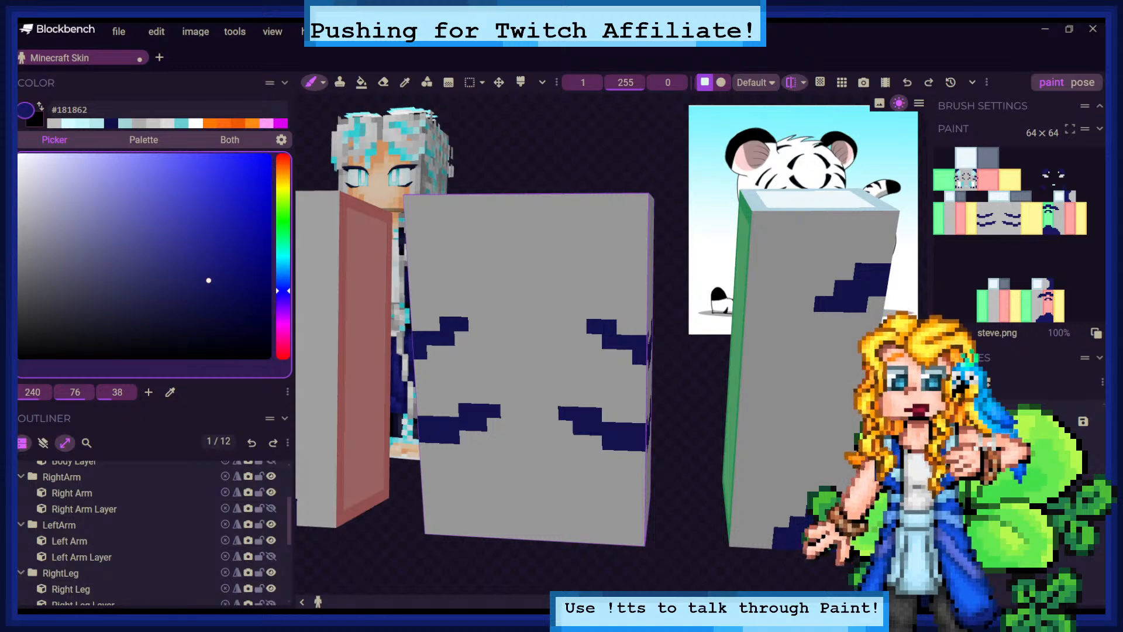
{"action": "mouse_move", "coordinate": [687, 403]}
{"action": "left_mouse_down"}
{"action": "mouse_move", "coordinate": [612, 434]}
{"action": "mouse_move", "coordinate": [677, 126]}
{"action": "left_mouse_up"}
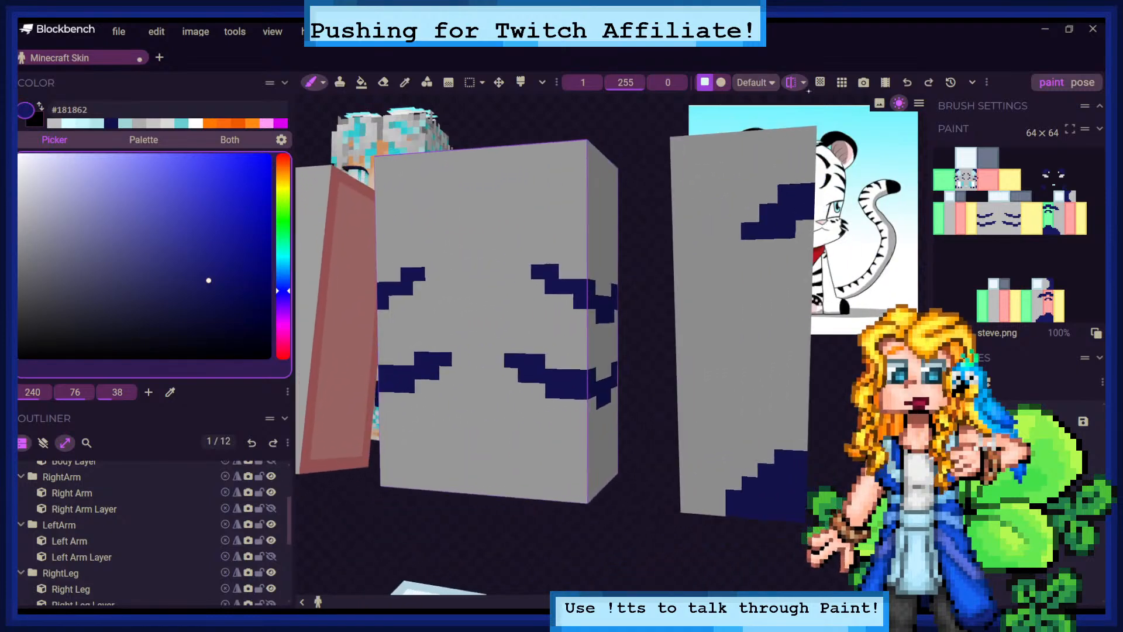
{"action": "left_click", "coordinate": [791, 82]}
{"action": "mouse_move", "coordinate": [824, 375]}
{"action": "left_mouse_down"}
{"action": "mouse_move", "coordinate": [761, 375]}
{"action": "mouse_move", "coordinate": [851, 374]}
{"action": "left_mouse_up"}
{"action": "left_click", "coordinate": [564, 424]}
{"action": "left_click_drag", "start_coordinate": [563, 425], "coordinate": [596, 408]}
{"action": "left_click", "coordinate": [552, 423]}
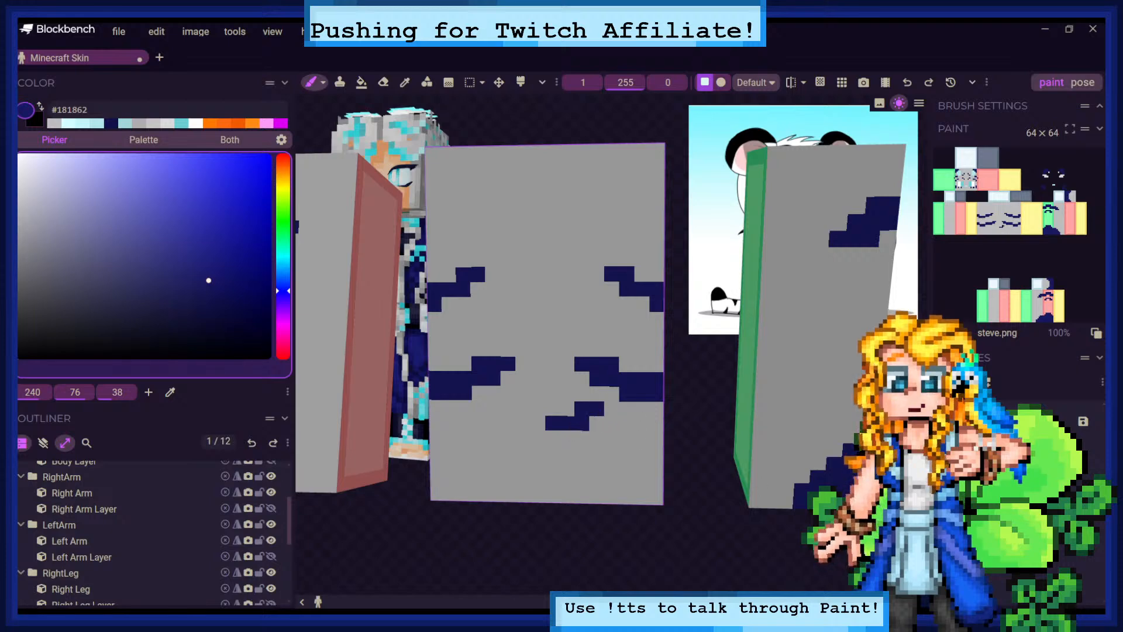
{"action": "mouse_move", "coordinate": [539, 544]}
{"action": "left_mouse_down"}
{"action": "mouse_move", "coordinate": [461, 564]}
{"action": "mouse_move", "coordinate": [549, 557]}
{"action": "left_mouse_up"}
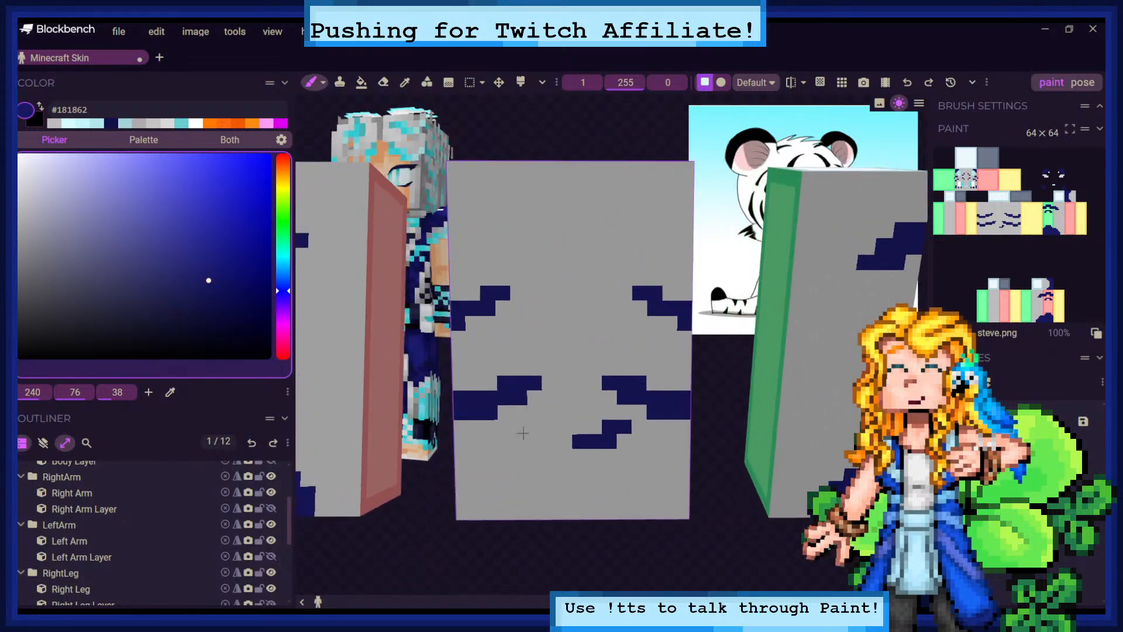
{"action": "left_click_drag", "start_coordinate": [523, 433], "coordinate": [537, 429]}
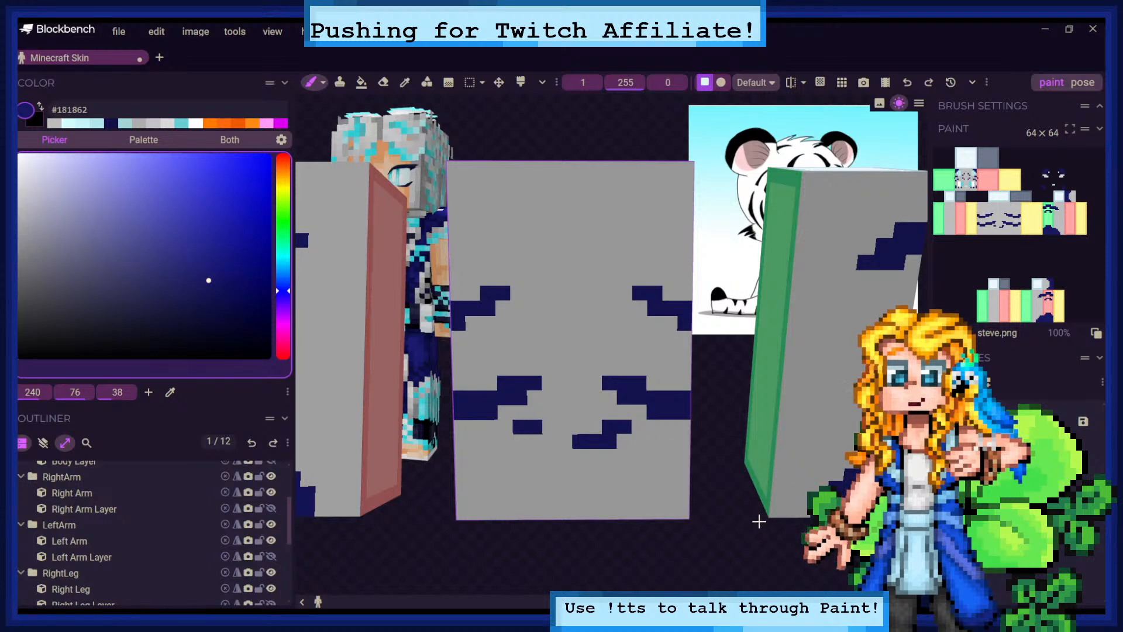
Turn mirror painting back on for striping the legs
{"action": "left_click_drag", "start_coordinate": [759, 520], "coordinate": [641, 514]}
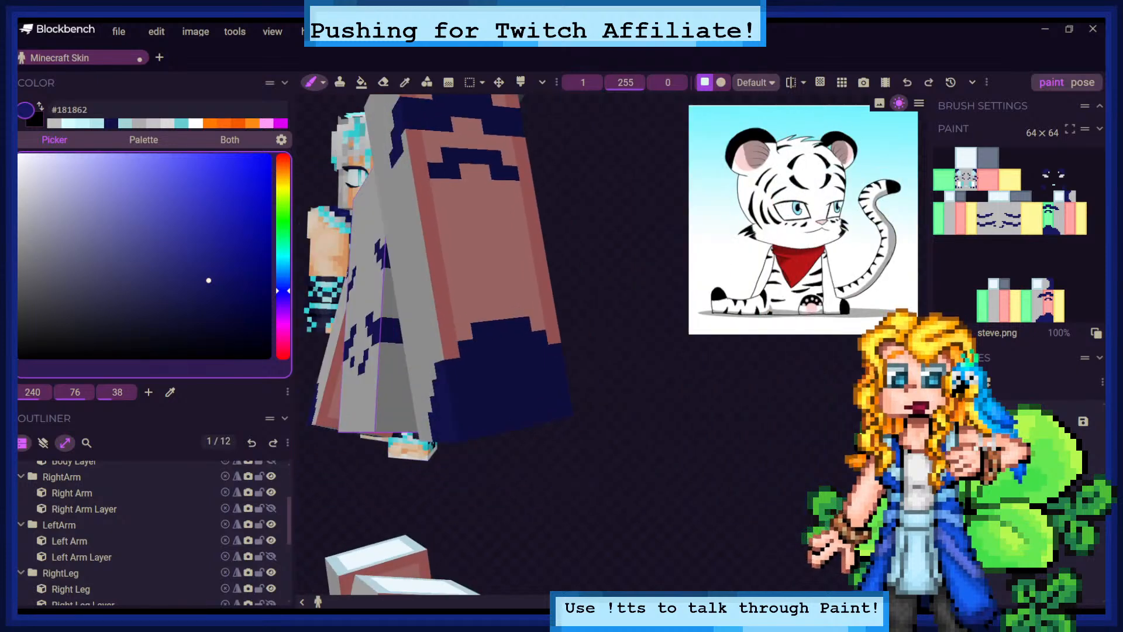
{"action": "left_click_drag", "start_coordinate": [661, 252], "coordinate": [713, 292]}
{"action": "scroll", "coordinate": [712, 292], "scroll_direction": "down", "scroll_amount": 6}
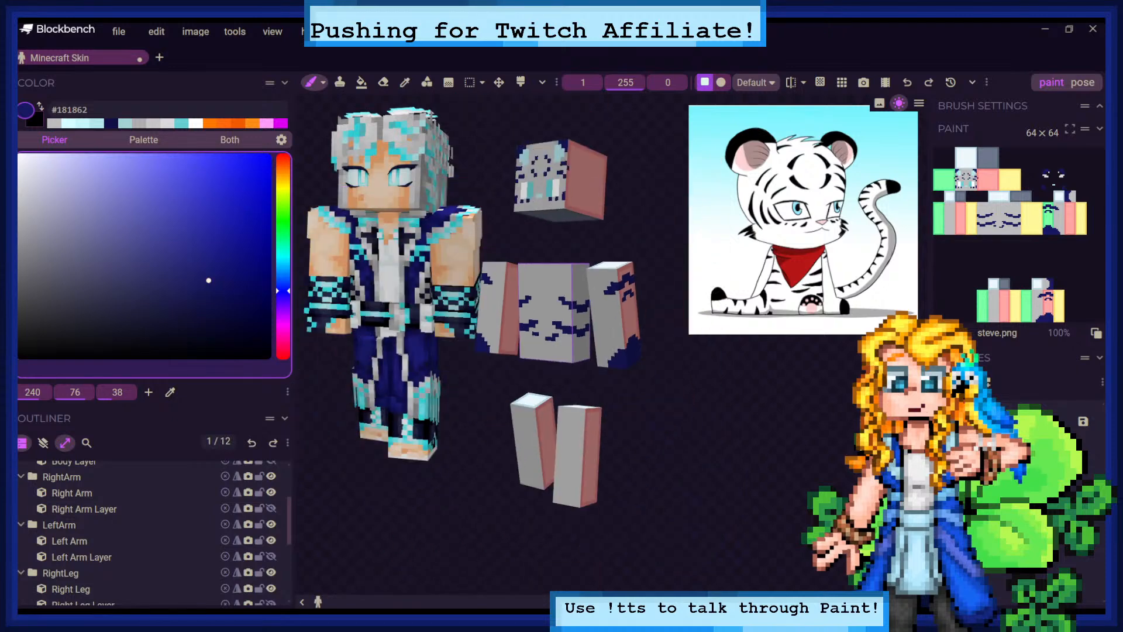
{"action": "left_click_drag", "start_coordinate": [661, 386], "coordinate": [686, 386]}
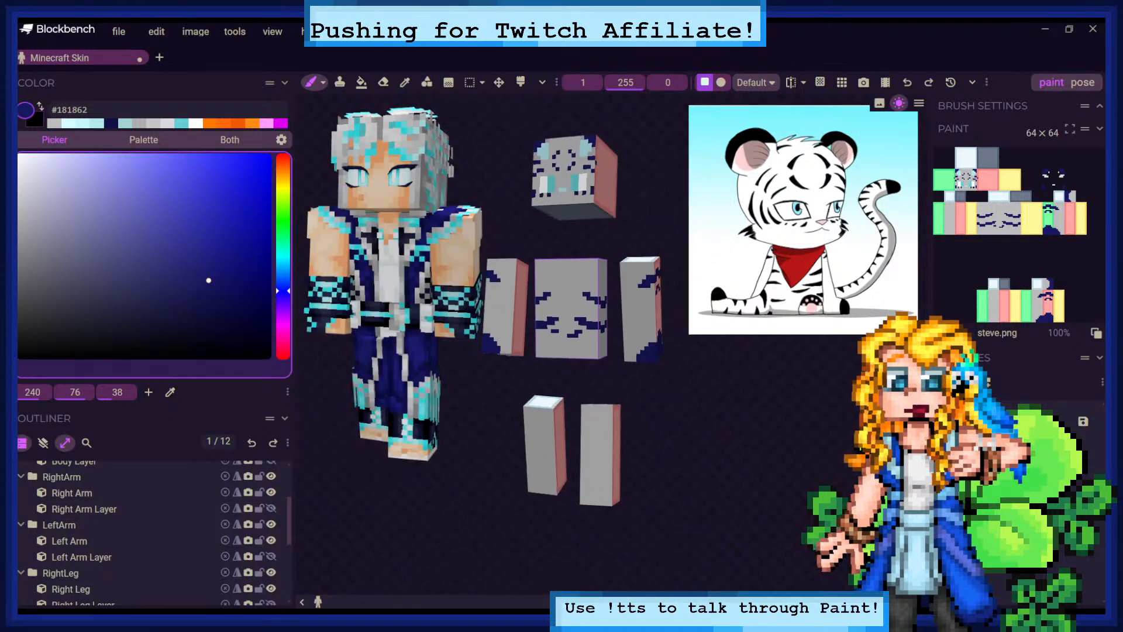
{"action": "left_click", "coordinate": [790, 82]}
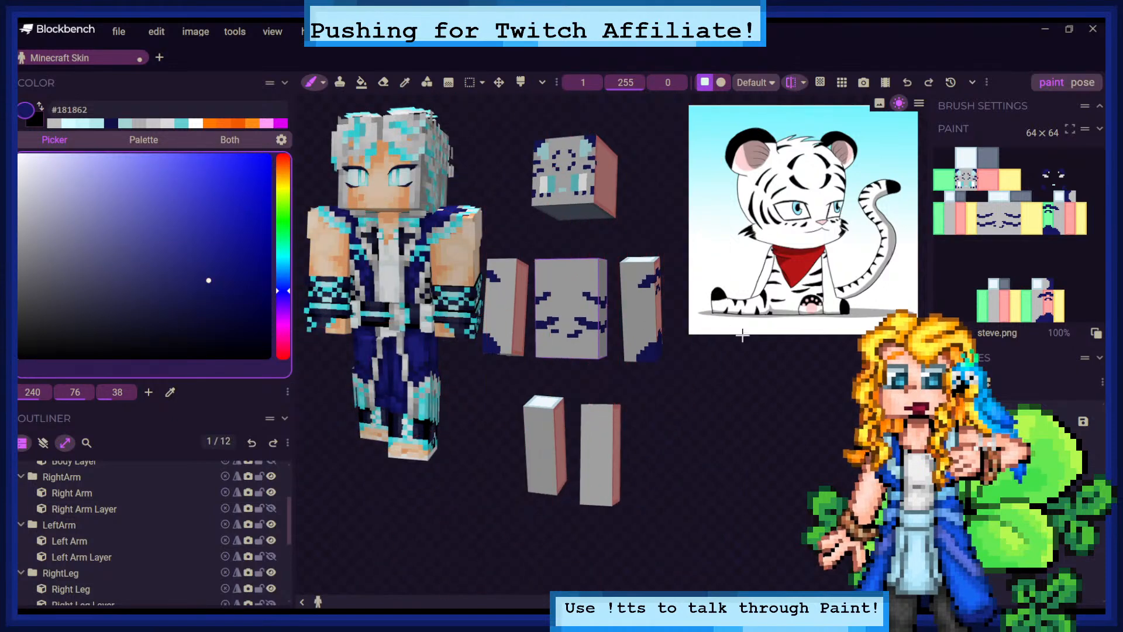
{"action": "scroll", "coordinate": [660, 247], "scroll_direction": "up", "scroll_amount": 5}
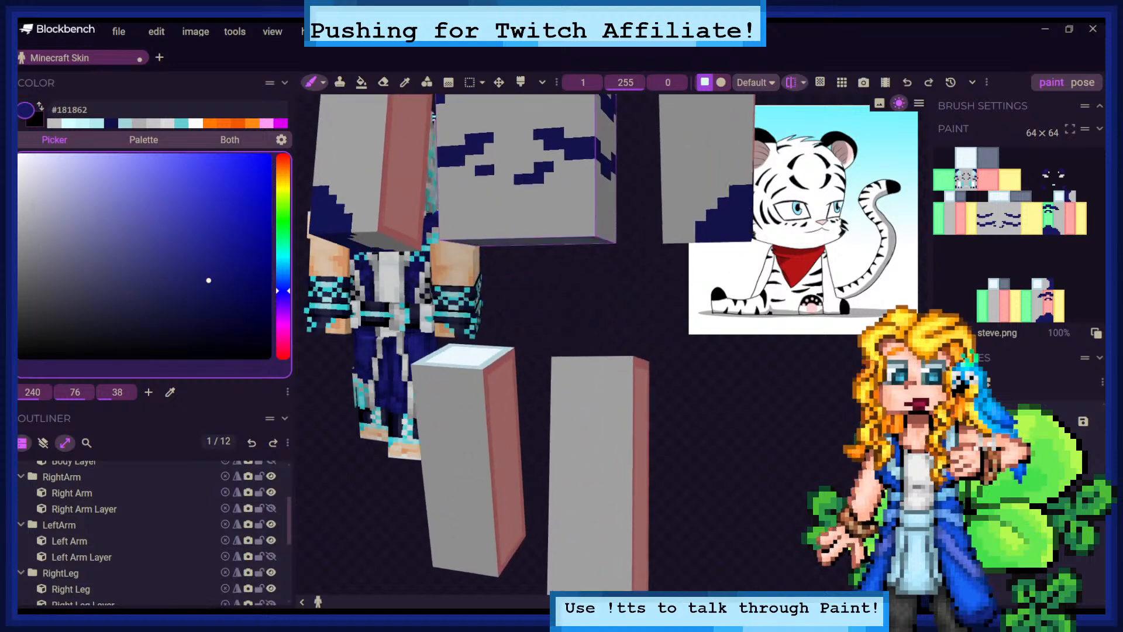
{"action": "scroll", "coordinate": [612, 345], "scroll_direction": "up", "scroll_amount": 3}
{"action": "scroll", "coordinate": [612, 345], "scroll_direction": "down", "scroll_amount": 5}
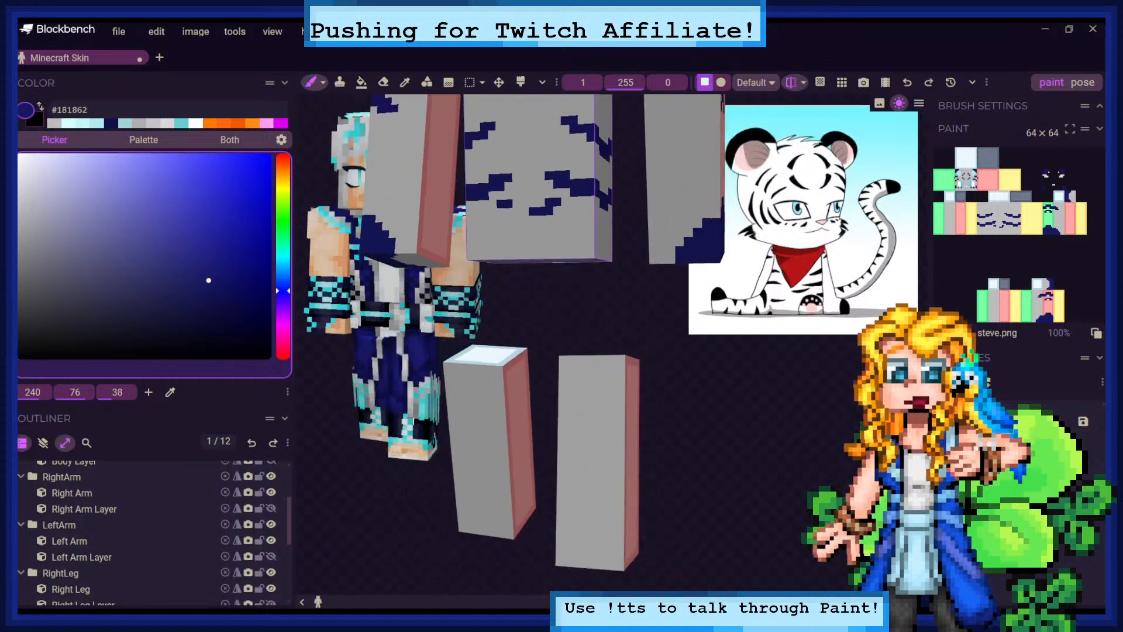
Leave the exploded view and paint mirrored, diagonal dark blue stripes on the upper front of both legs, meeting the torso's lower corners
{"action": "left_click", "coordinate": [64, 443]}
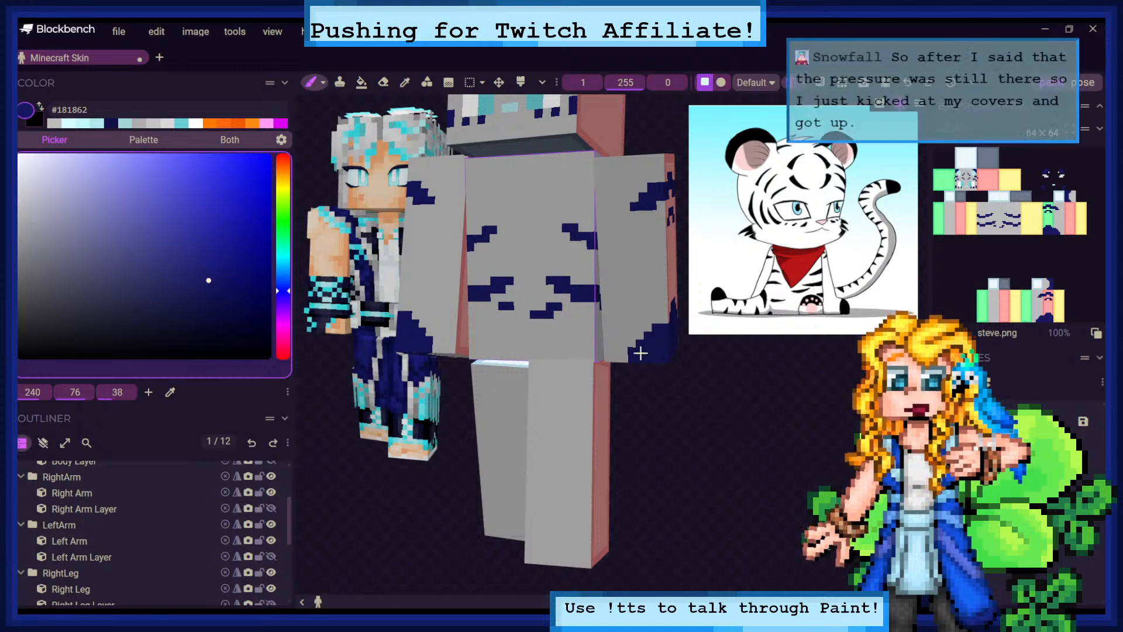
{"action": "left_click", "coordinate": [594, 360]}
{"action": "left_click_drag", "start_coordinate": [689, 406], "coordinate": [634, 398]}
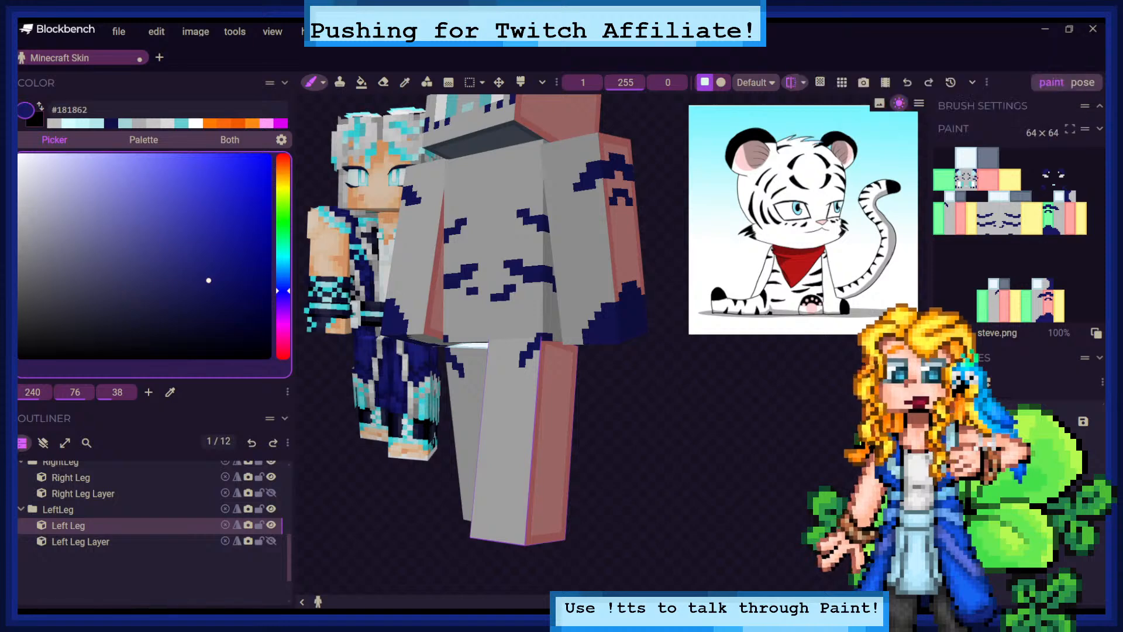
{"action": "scroll", "coordinate": [521, 409], "scroll_direction": "up", "scroll_amount": 5}
{"action": "left_click_drag", "start_coordinate": [660, 366], "coordinate": [707, 384]}
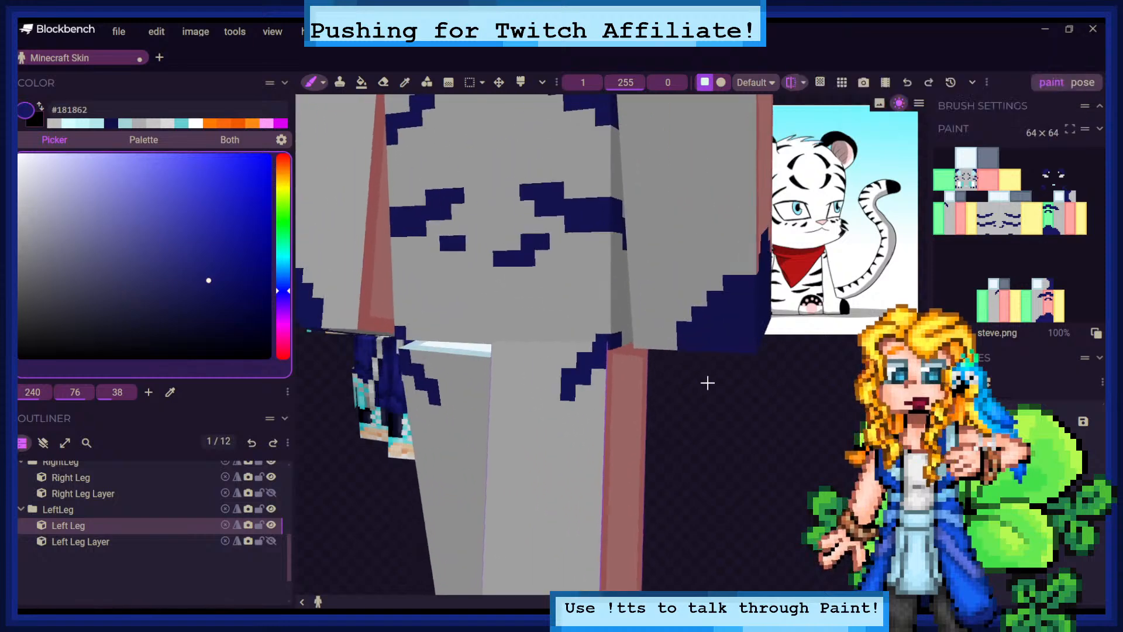
{"action": "left_click", "coordinate": [599, 378]}
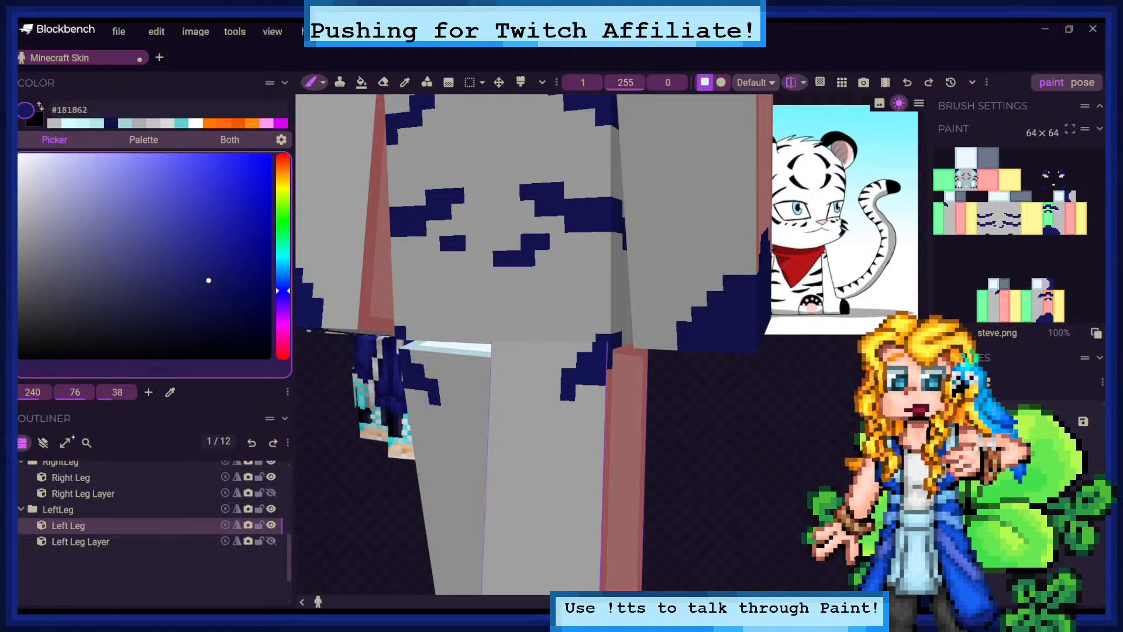
Restore the exploded view and continue the dark blue stripe along the bottom edge of the torso's side
{"action": "left_click", "coordinate": [65, 443]}
{"action": "left_click_drag", "start_coordinate": [788, 428], "coordinate": [771, 450]}
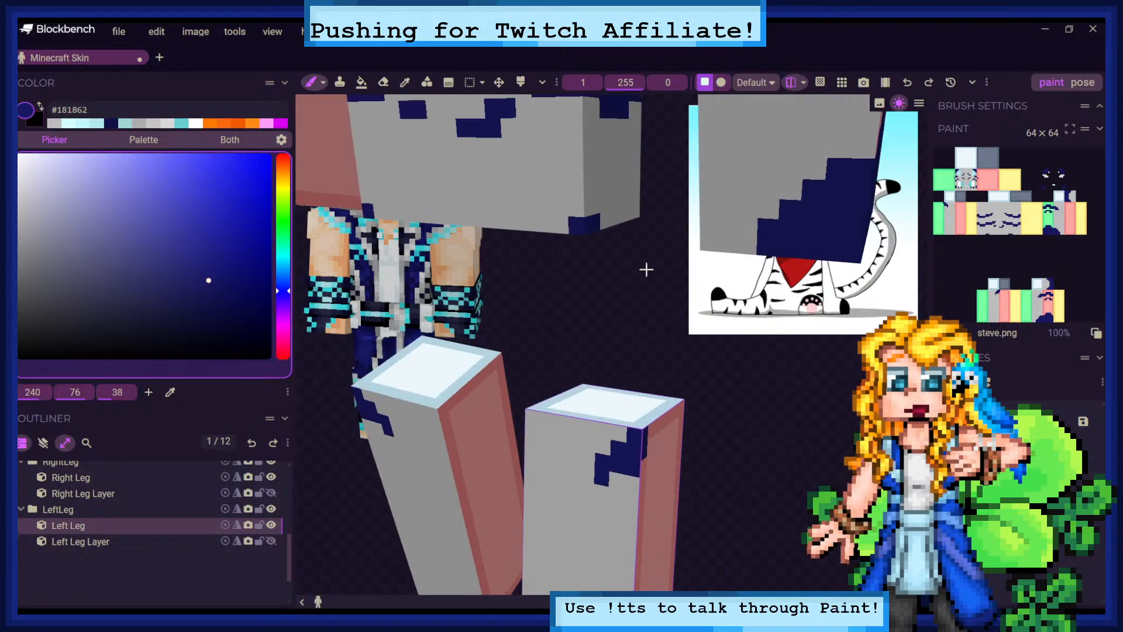
{"action": "mouse_move", "coordinate": [654, 234]}
{"action": "left_mouse_down"}
{"action": "mouse_move", "coordinate": [581, 204]}
{"action": "mouse_move", "coordinate": [628, 173]}
{"action": "left_mouse_up"}
{"action": "left_click", "coordinate": [615, 214]}
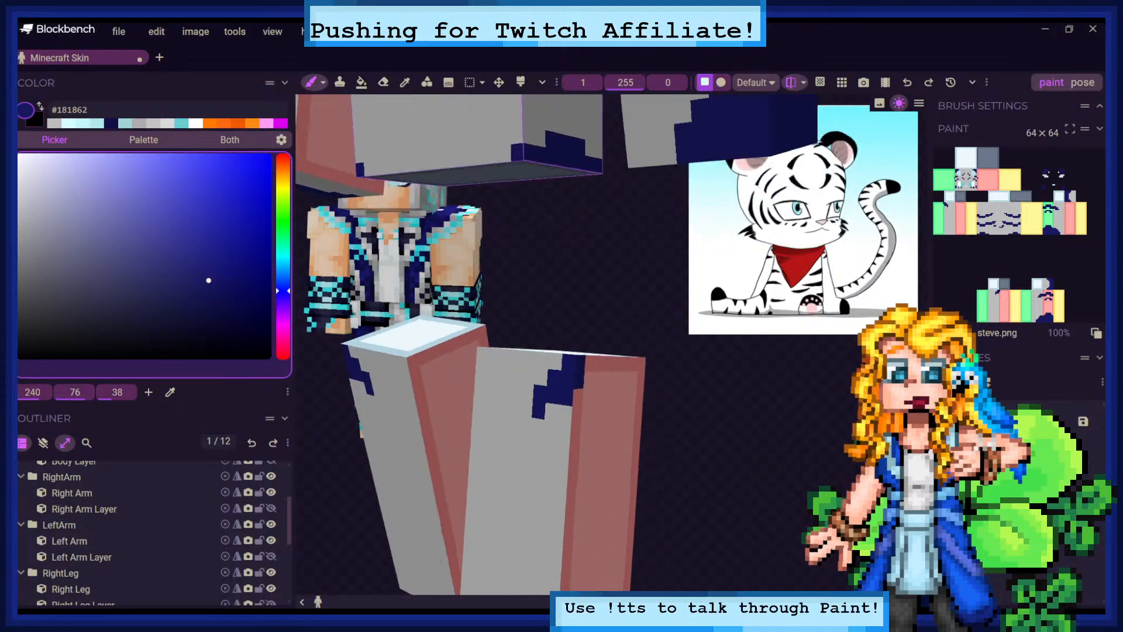
Paint dark blue #181862 patches at both upper corners of the legs' outer sides and leave the exploded view to check their alignment
{"action": "left_click_drag", "start_coordinate": [666, 336], "coordinate": [665, 322]}
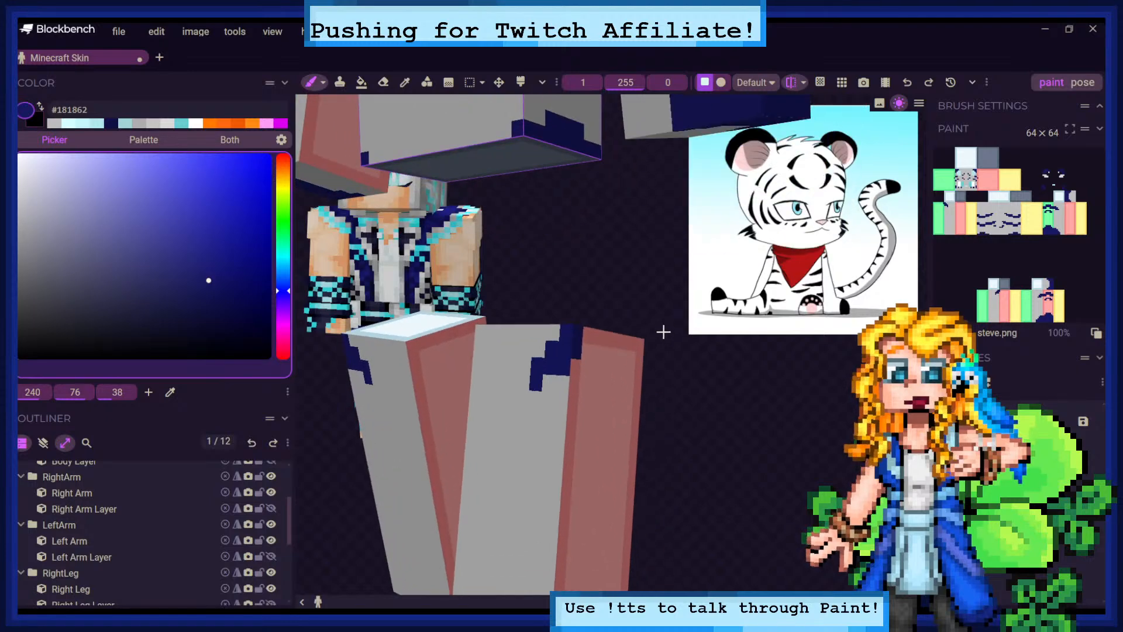
{"action": "left_click", "coordinate": [585, 335]}
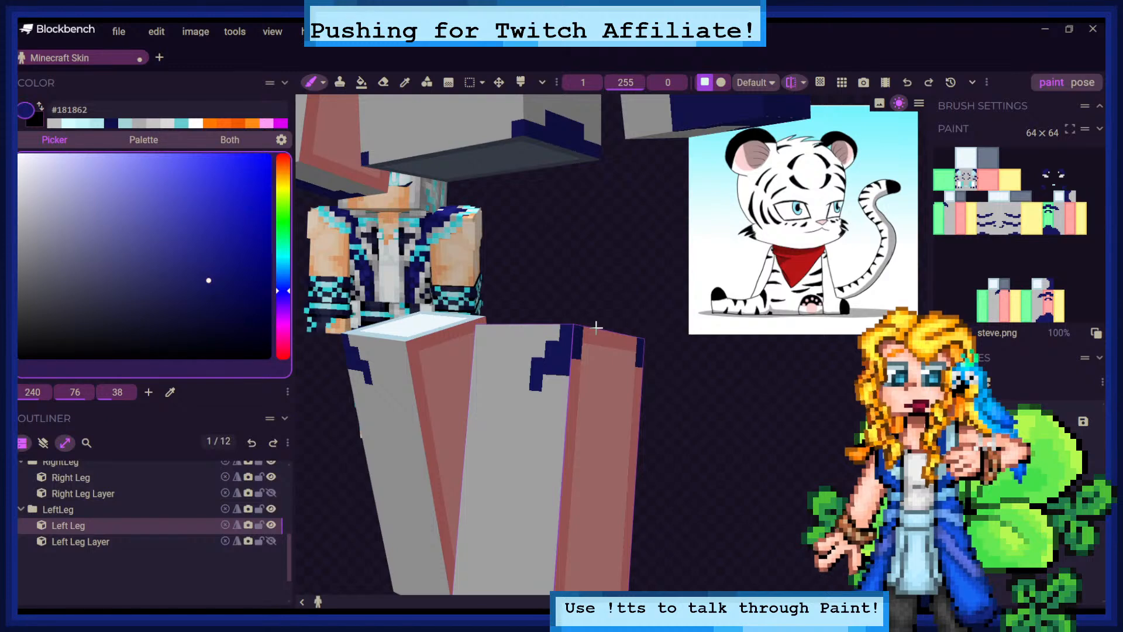
{"action": "left_click_drag", "start_coordinate": [649, 268], "coordinate": [632, 334]}
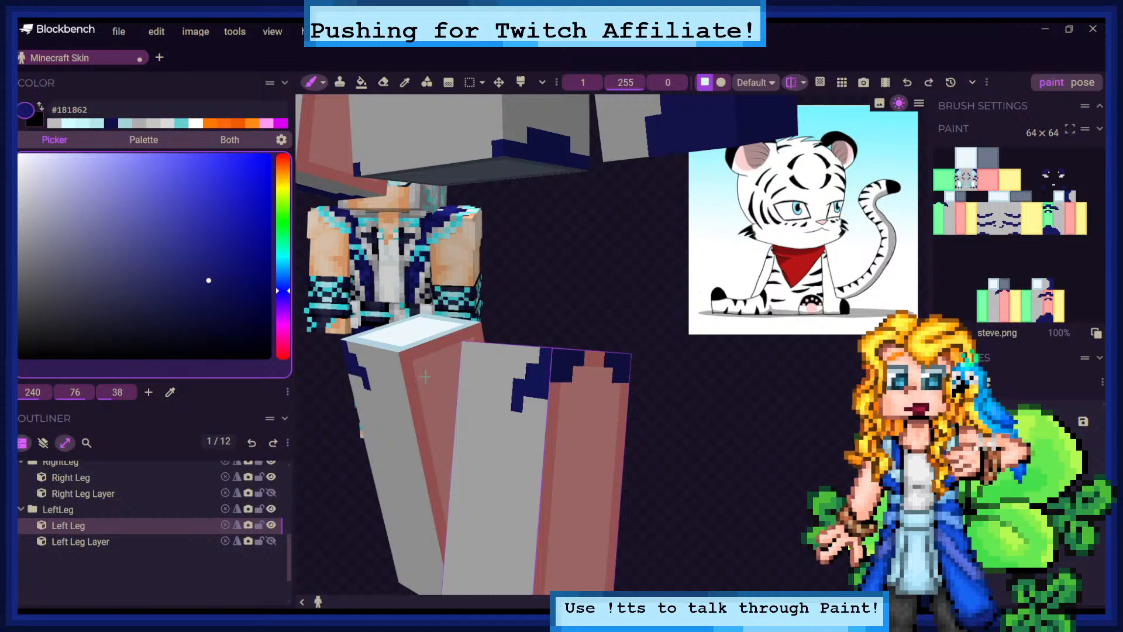
{"action": "left_click", "coordinate": [63, 440]}
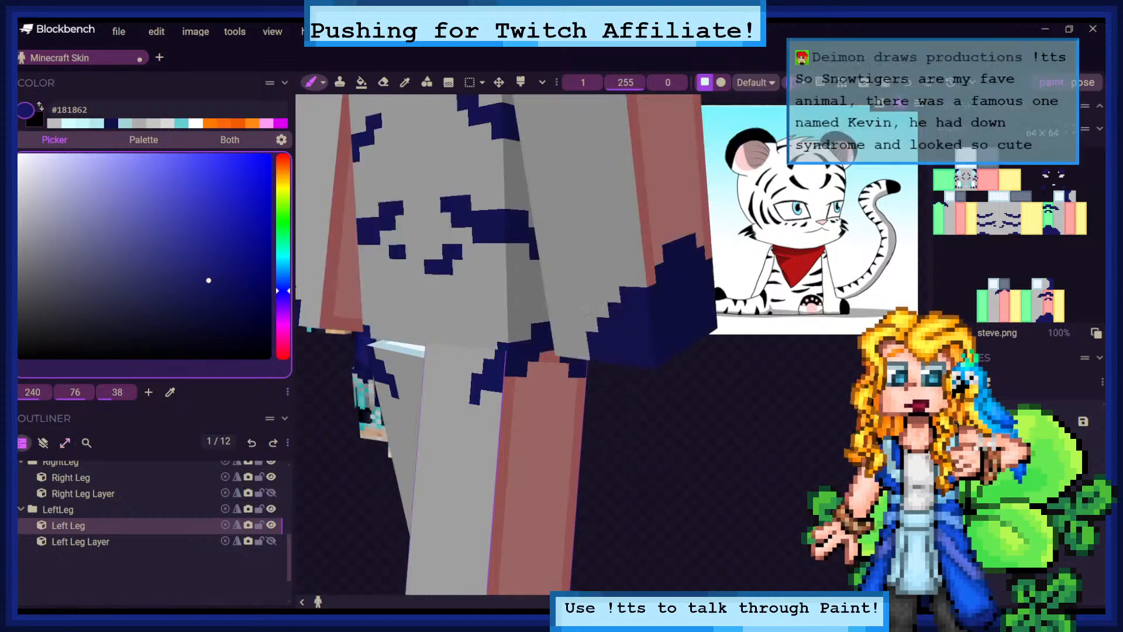
{"action": "mouse_move", "coordinate": [638, 438]}
{"action": "left_mouse_down"}
{"action": "mouse_move", "coordinate": [588, 447]}
{"action": "mouse_move", "coordinate": [632, 447]}
{"action": "left_mouse_up"}
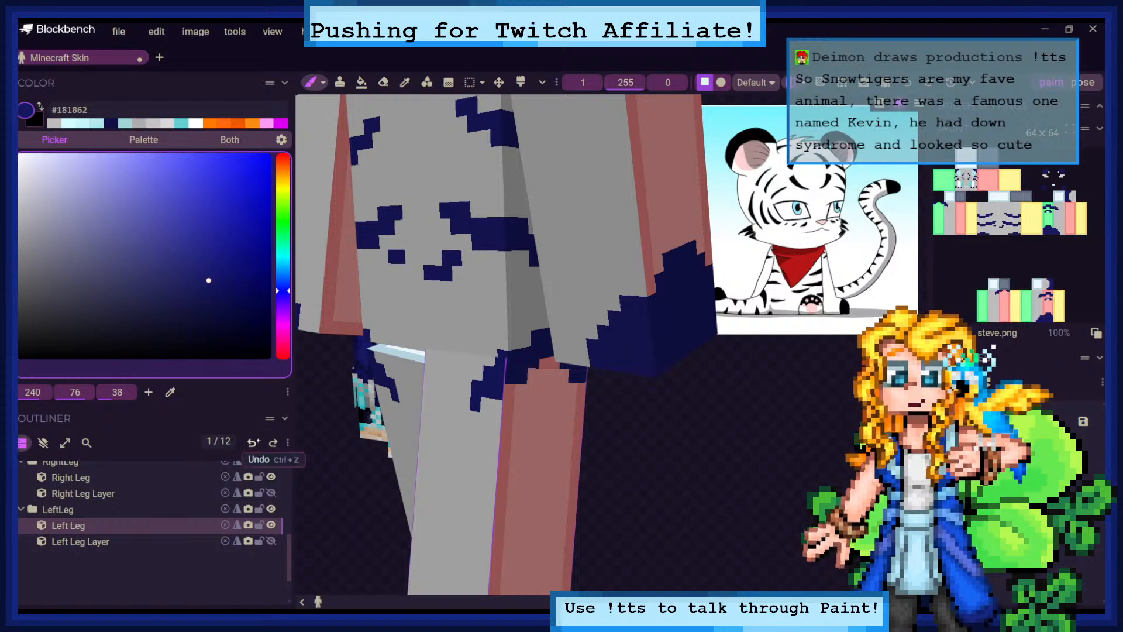
Restore the exploded view and join the corner patches into a jagged dark blue band along the top edge of the legs' outer sides
{"action": "left_click", "coordinate": [65, 443]}
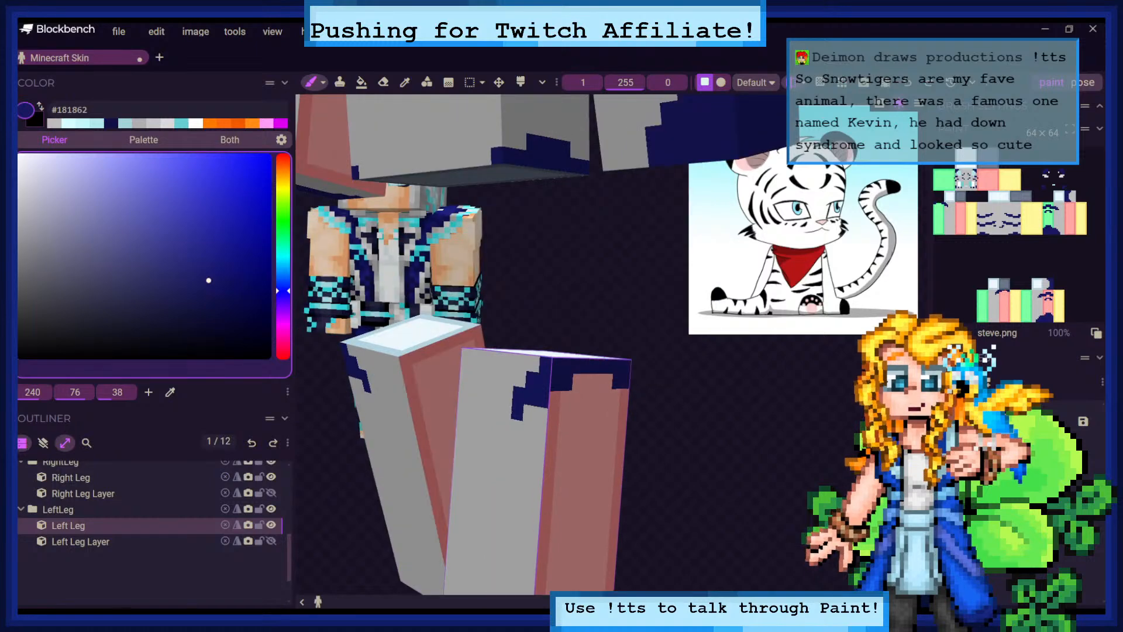
{"action": "mouse_move", "coordinate": [685, 382]}
{"action": "left_mouse_down"}
{"action": "mouse_move", "coordinate": [730, 356]}
{"action": "mouse_move", "coordinate": [704, 392]}
{"action": "left_mouse_up"}
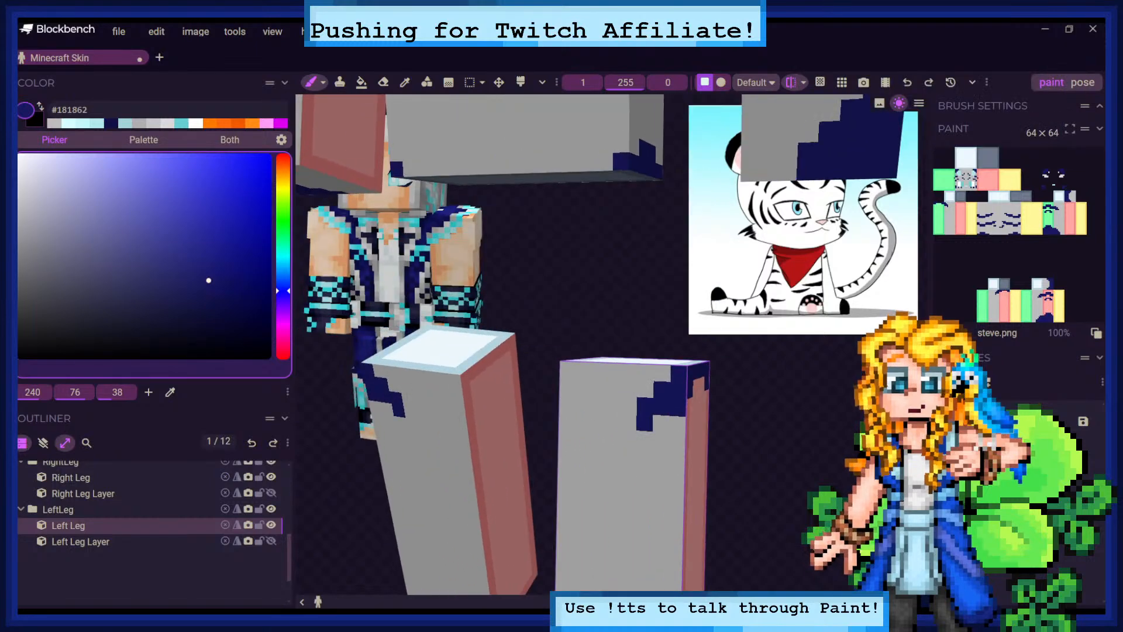
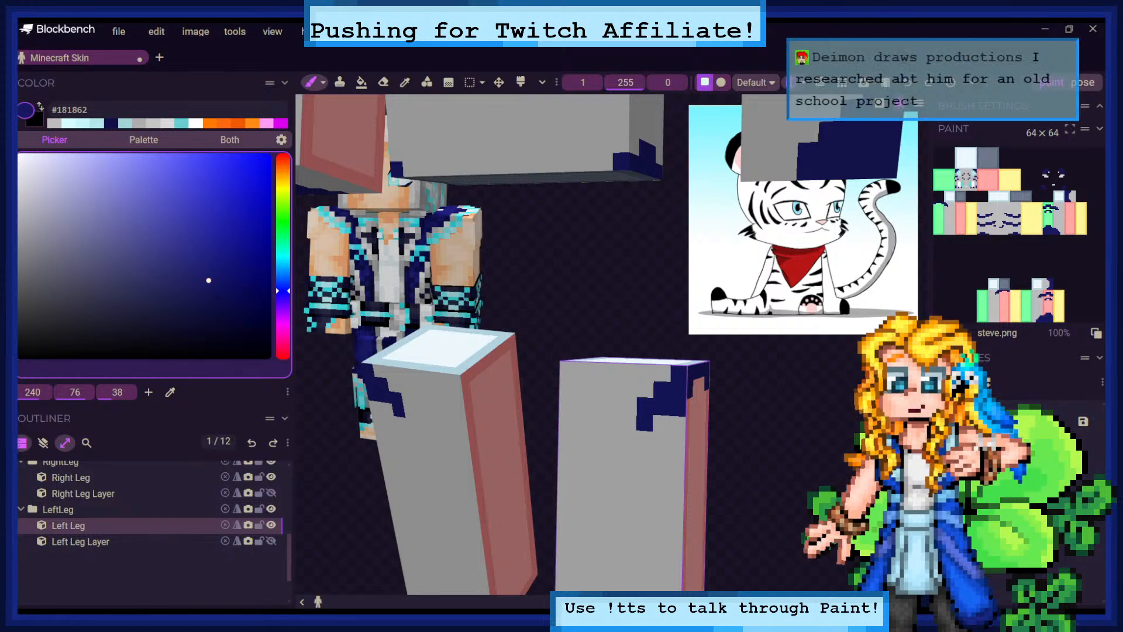
{"action": "left_click_drag", "start_coordinate": [684, 259], "coordinate": [637, 270]}
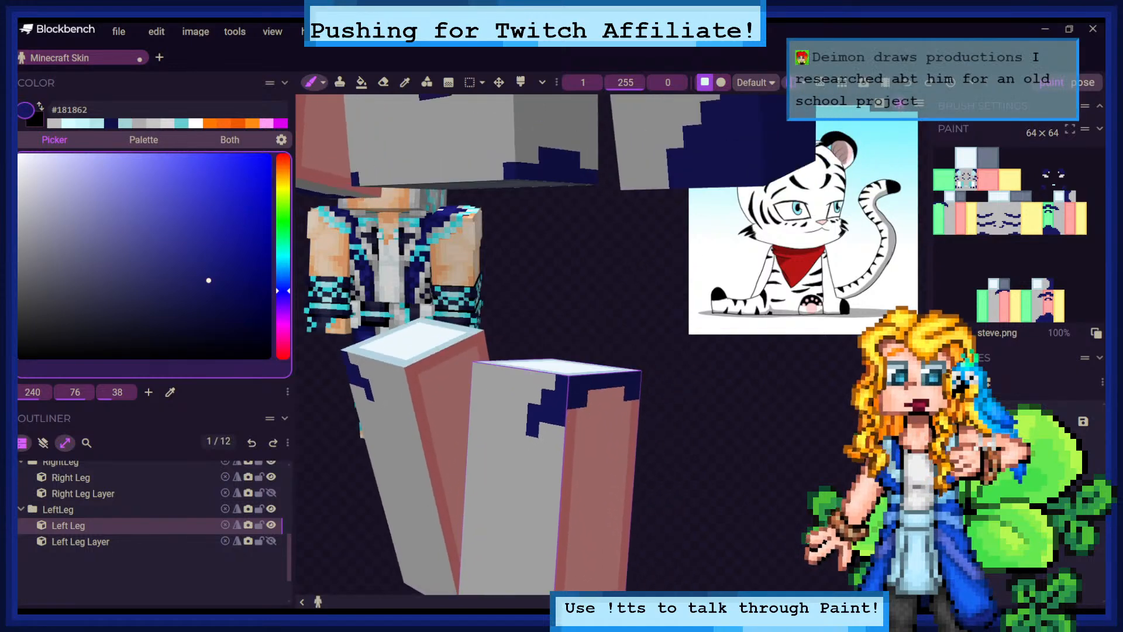
{"action": "left_click", "coordinate": [595, 397]}
{"action": "left_click", "coordinate": [621, 395]}
{"action": "left_click_drag", "start_coordinate": [644, 400], "coordinate": [649, 420]}
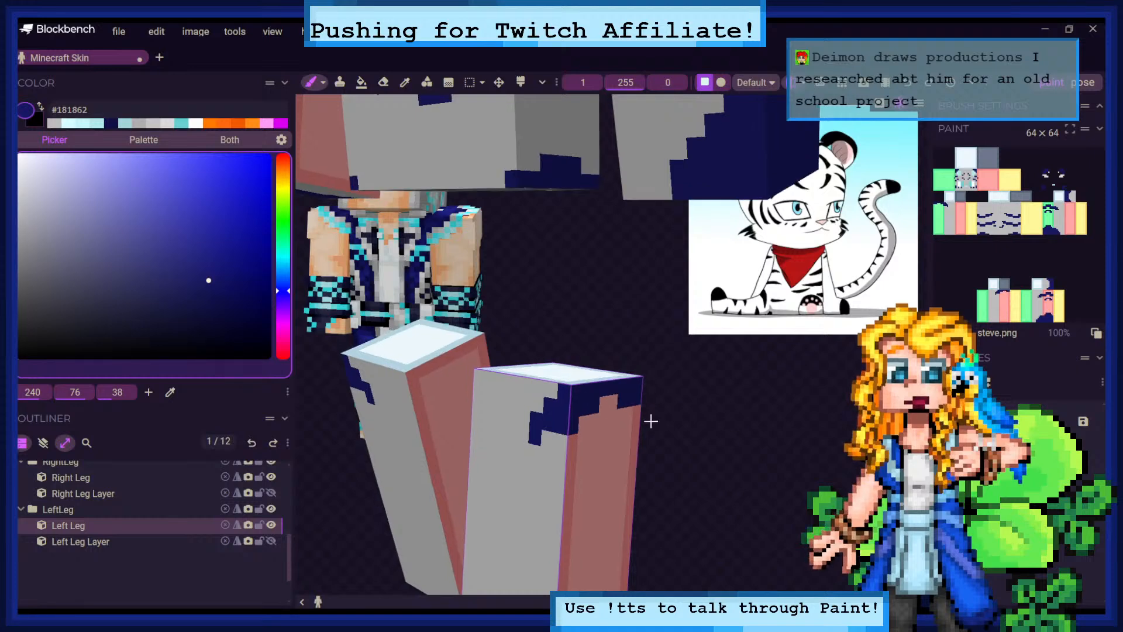
{"action": "left_click", "coordinate": [637, 413]}
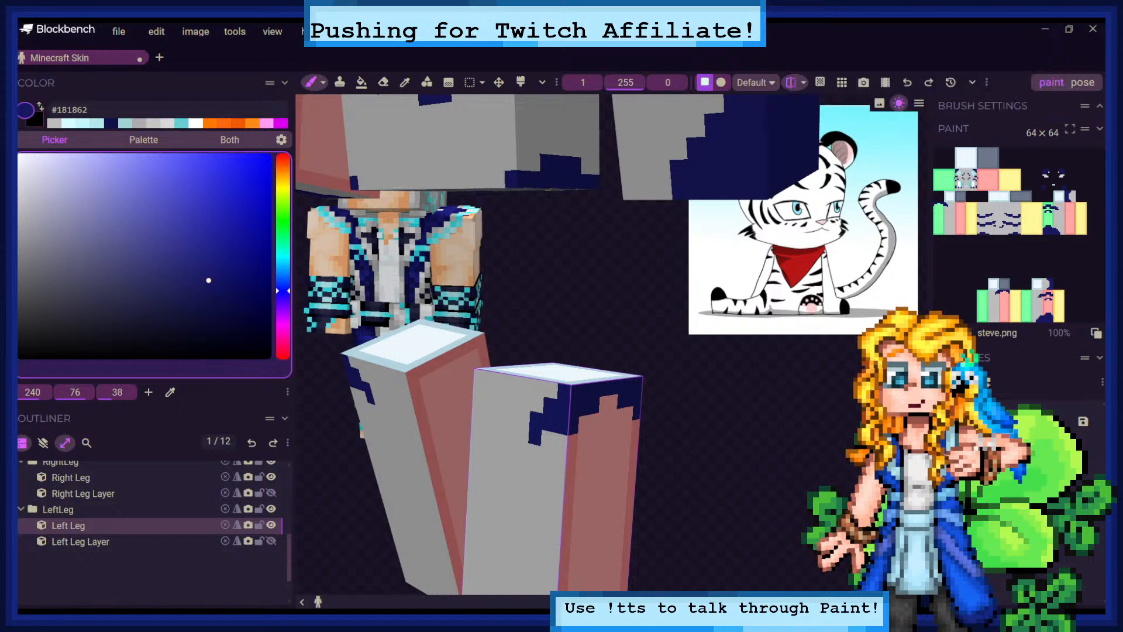
{"action": "scroll", "coordinate": [613, 345], "scroll_direction": "down", "scroll_amount": 5}
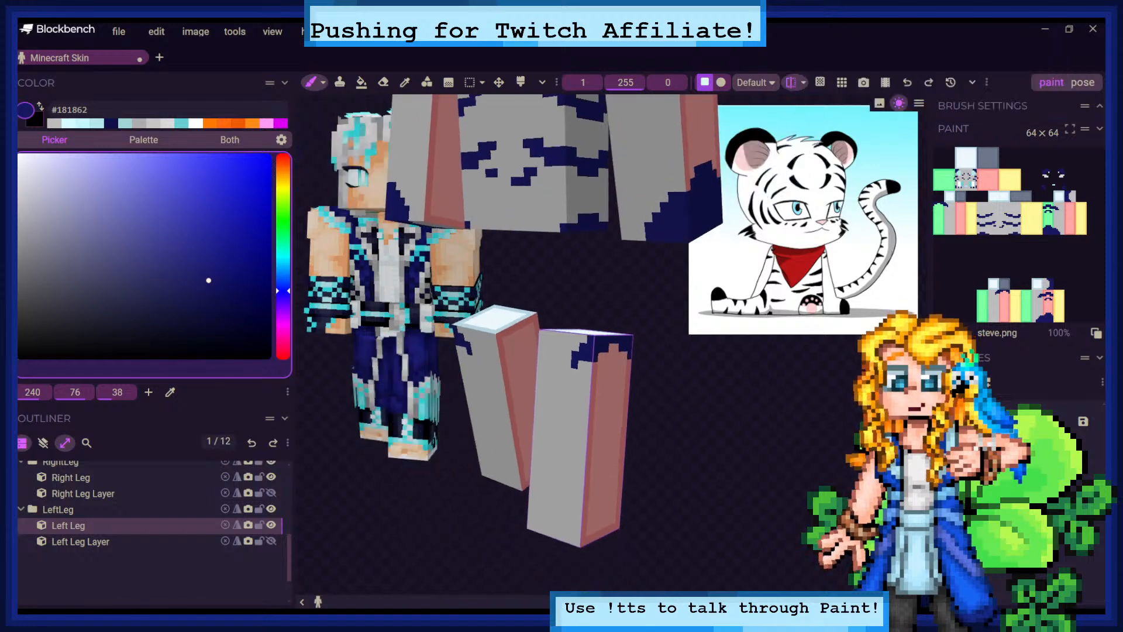
Leave the exploded view and examine how the torso, arm and leg stripes line up on the assembled body
{"action": "left_click", "coordinate": [64, 446]}
{"action": "mouse_move", "coordinate": [694, 406]}
{"action": "left_mouse_down"}
{"action": "mouse_move", "coordinate": [661, 404]}
{"action": "mouse_move", "coordinate": [702, 404]}
{"action": "left_mouse_up"}
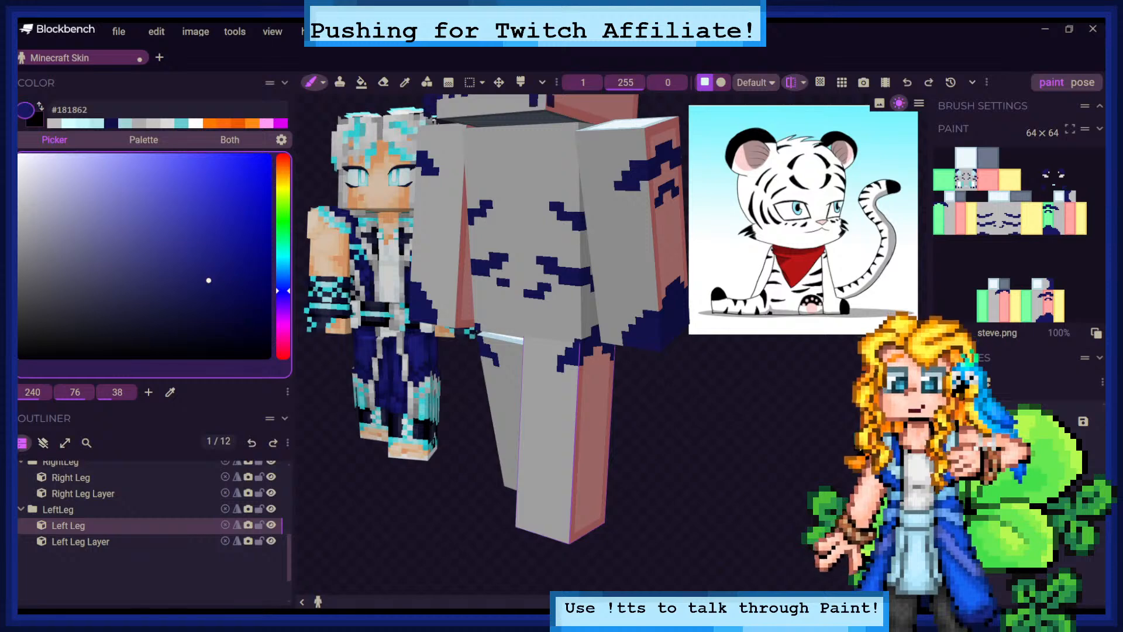
{"action": "left_click_drag", "start_coordinate": [673, 383], "coordinate": [699, 414]}
{"action": "scroll", "coordinate": [585, 351], "scroll_direction": "down", "scroll_amount": 3}
{"action": "right_click_drag", "start_coordinate": [585, 351], "coordinate": [578, 419]}
{"action": "scroll", "coordinate": [578, 419], "scroll_direction": "up", "scroll_amount": 3}
{"action": "scroll", "coordinate": [644, 409], "scroll_direction": "up", "scroll_amount": 3}
{"action": "left_click_drag", "start_coordinate": [696, 444], "coordinate": [695, 393]}
{"action": "scroll", "coordinate": [694, 404], "scroll_direction": "down", "scroll_amount": 3}
{"action": "left_click", "coordinate": [43, 442]}
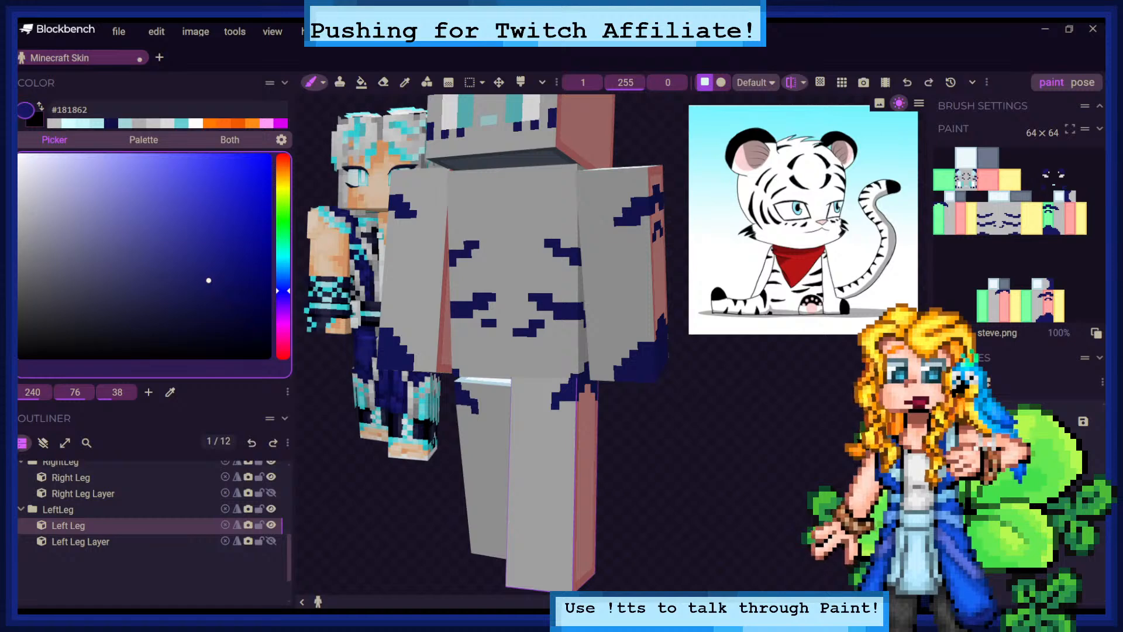
{"action": "right_click_drag", "start_coordinate": [644, 468], "coordinate": [683, 331]}
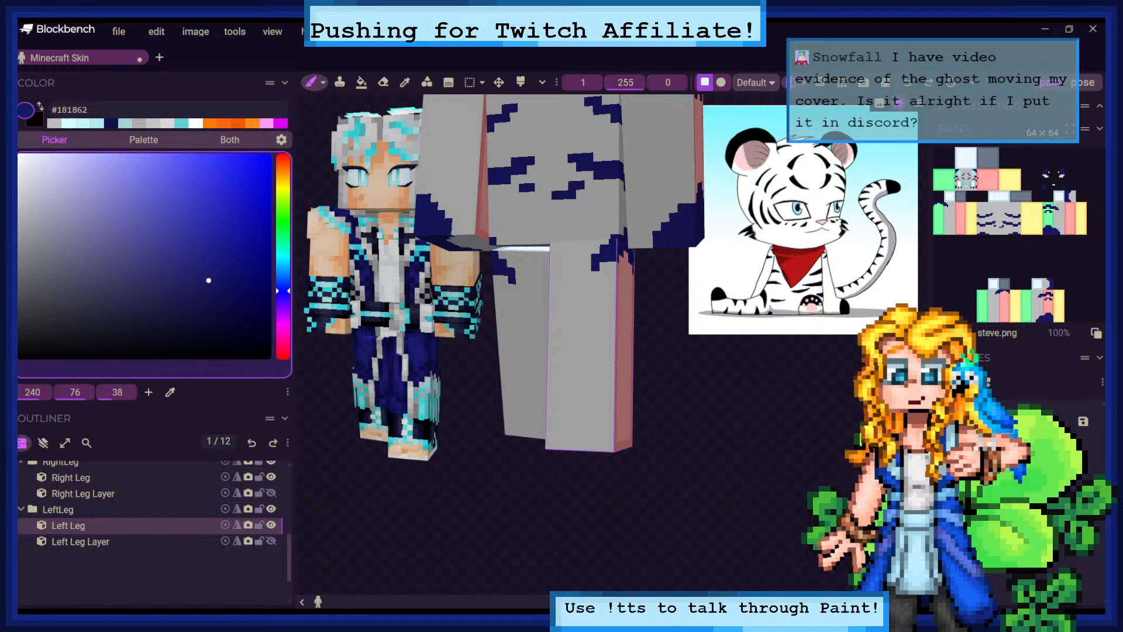
{"action": "left_click_drag", "start_coordinate": [730, 386], "coordinate": [731, 350]}
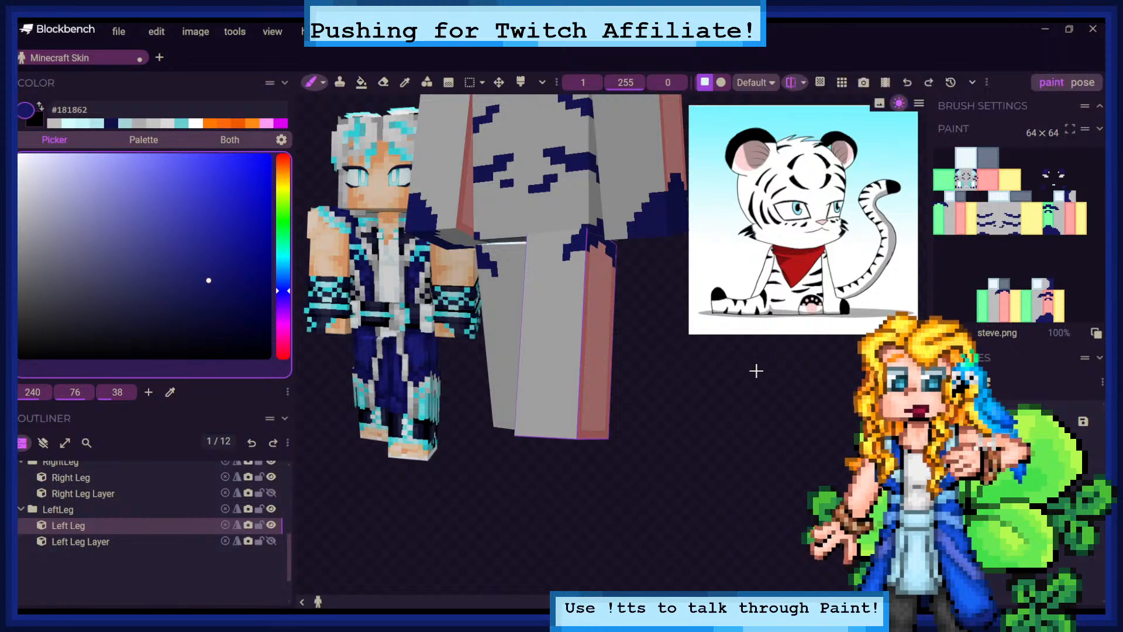
{"action": "left_click_drag", "start_coordinate": [796, 390], "coordinate": [814, 382]}
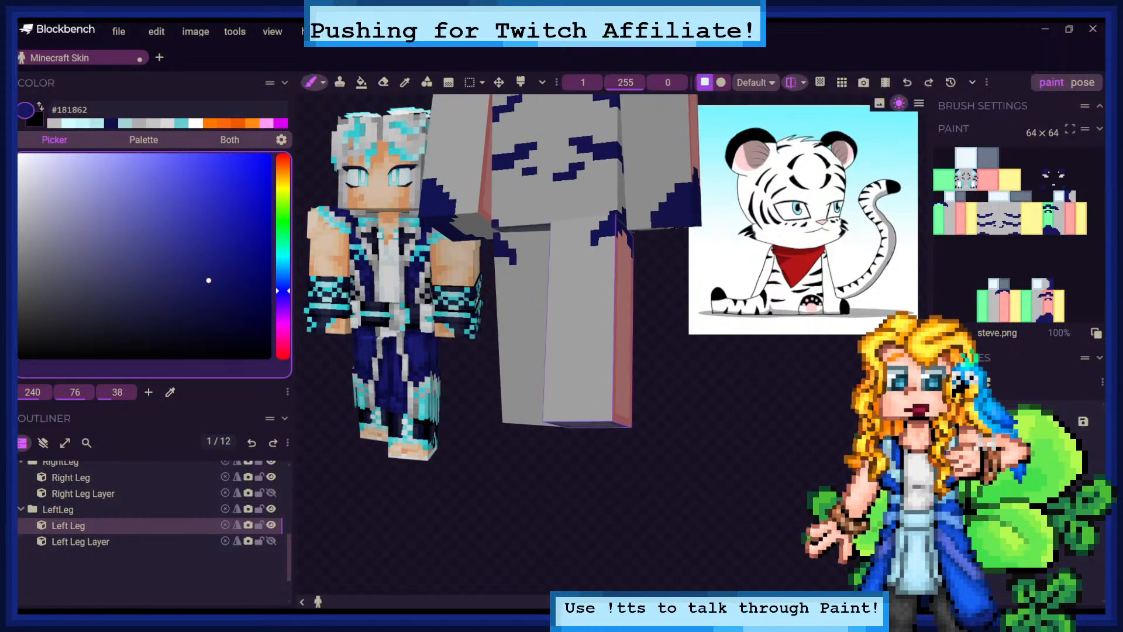
Paint the undersides of both feet with dark blue, covering a band across the middle and the front edge
{"action": "scroll", "coordinate": [731, 380], "scroll_direction": "up", "scroll_amount": 6}
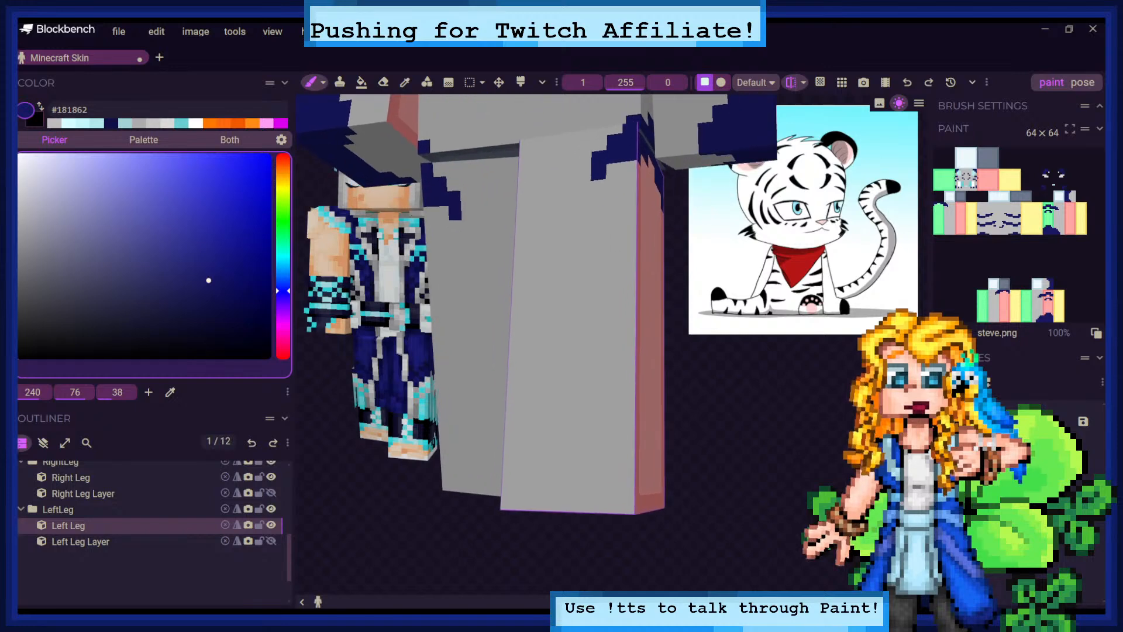
{"action": "left_click_drag", "start_coordinate": [731, 403], "coordinate": [772, 364]}
{"action": "left_click_drag", "start_coordinate": [737, 258], "coordinate": [732, 224]}
{"action": "mouse_move", "coordinate": [550, 287]}
{"action": "left_mouse_down"}
{"action": "mouse_move", "coordinate": [554, 307]}
{"action": "mouse_move", "coordinate": [582, 304]}
{"action": "left_mouse_up"}
{"action": "left_click_drag", "start_coordinate": [671, 284], "coordinate": [673, 284]}
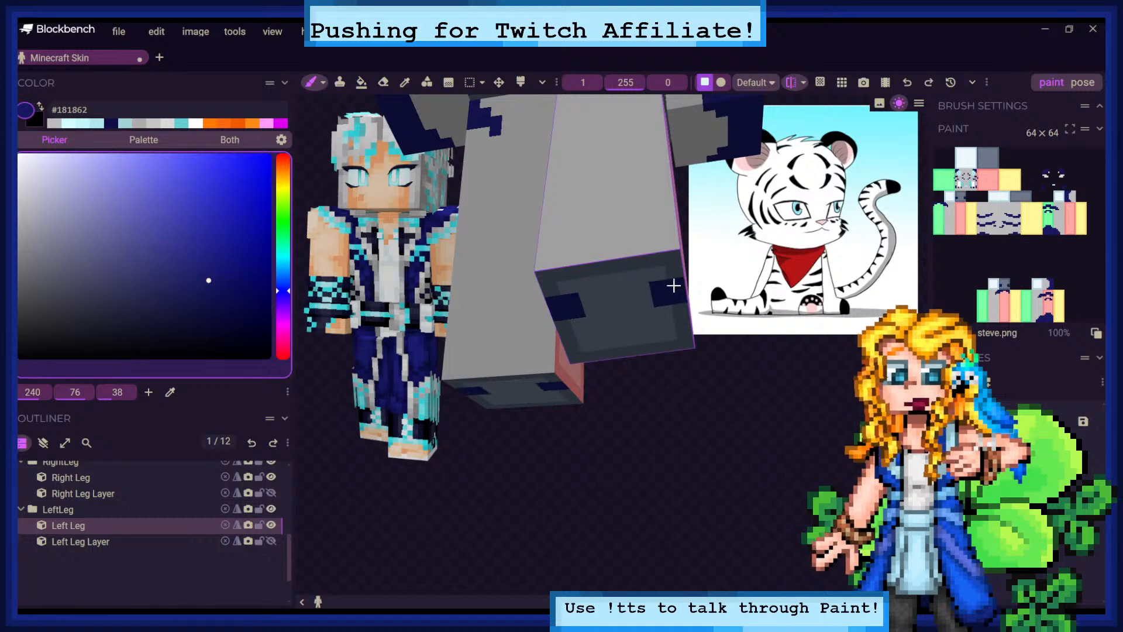
{"action": "mouse_move", "coordinate": [611, 305]}
{"action": "left_mouse_down"}
{"action": "mouse_move", "coordinate": [646, 301]}
{"action": "mouse_move", "coordinate": [632, 316]}
{"action": "mouse_move", "coordinate": [647, 314]}
{"action": "left_mouse_up"}
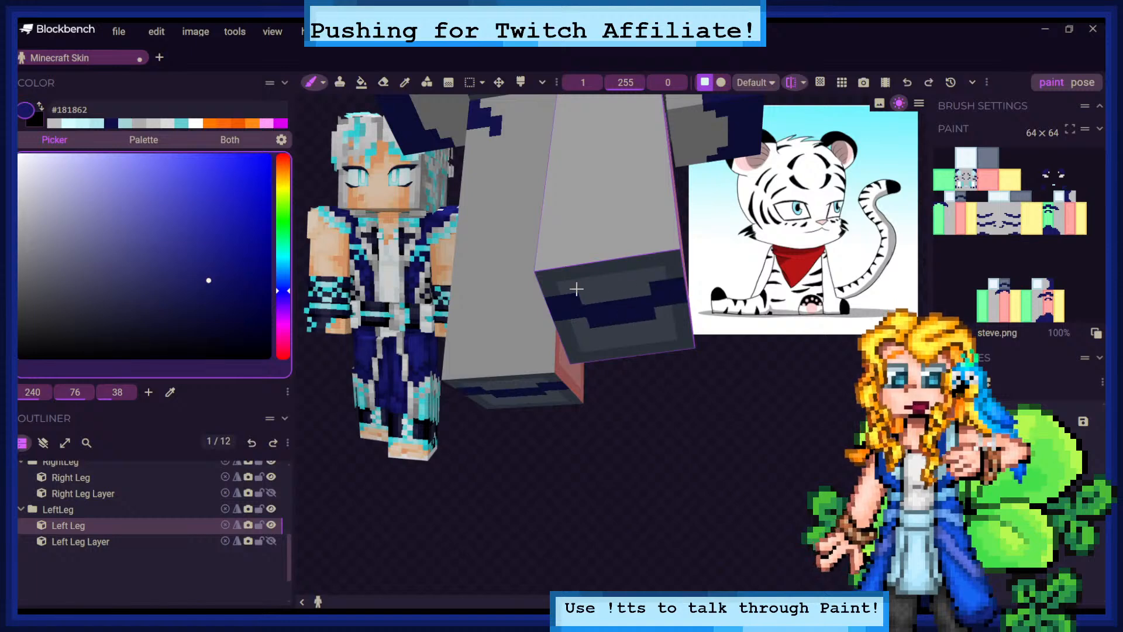
{"action": "mouse_move", "coordinate": [564, 274]}
{"action": "left_mouse_down"}
{"action": "mouse_move", "coordinate": [548, 288]}
{"action": "mouse_move", "coordinate": [610, 295]}
{"action": "mouse_move", "coordinate": [589, 298]}
{"action": "mouse_move", "coordinate": [625, 292]}
{"action": "mouse_move", "coordinate": [655, 260]}
{"action": "left_mouse_up"}
Paint a stepped dark blue patch at the outer sides' lower front corners and a foot band with a raised middle across both legs' fronts
{"action": "left_click_drag", "start_coordinate": [740, 345], "coordinate": [720, 371]}
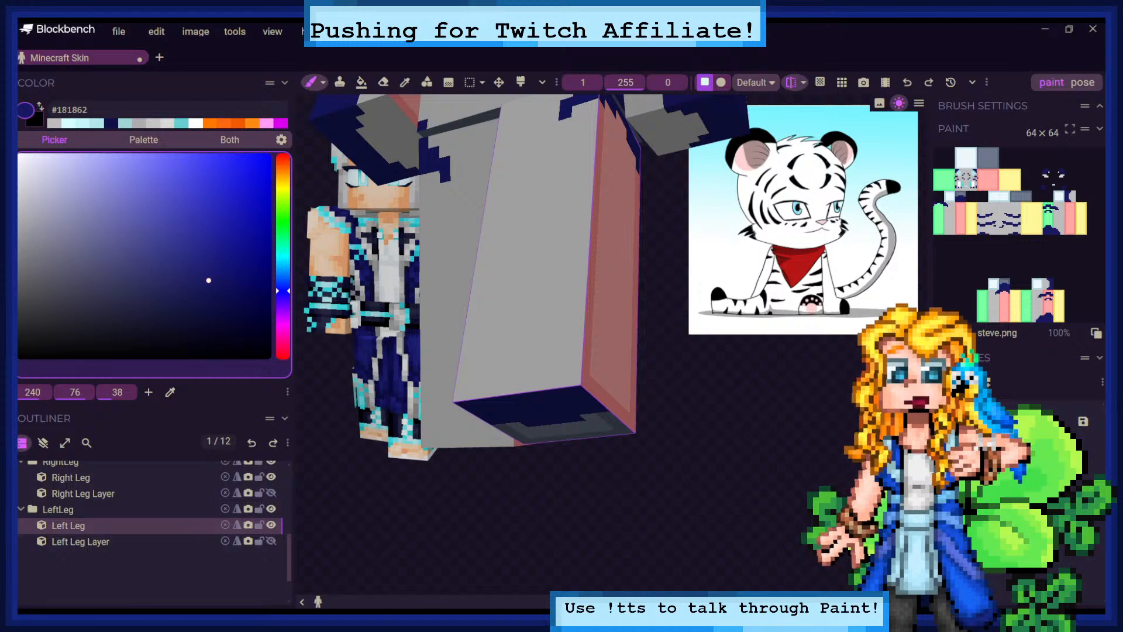
{"action": "left_click_drag", "start_coordinate": [592, 386], "coordinate": [442, 401]}
{"action": "mouse_move", "coordinate": [419, 437]}
{"action": "left_mouse_down"}
{"action": "mouse_move", "coordinate": [465, 445]}
{"action": "mouse_move", "coordinate": [430, 381]}
{"action": "mouse_move", "coordinate": [474, 447]}
{"action": "left_mouse_up"}
{"action": "mouse_move", "coordinate": [436, 493]}
{"action": "left_mouse_down"}
{"action": "mouse_move", "coordinate": [426, 505]}
{"action": "mouse_move", "coordinate": [401, 505]}
{"action": "left_mouse_up"}
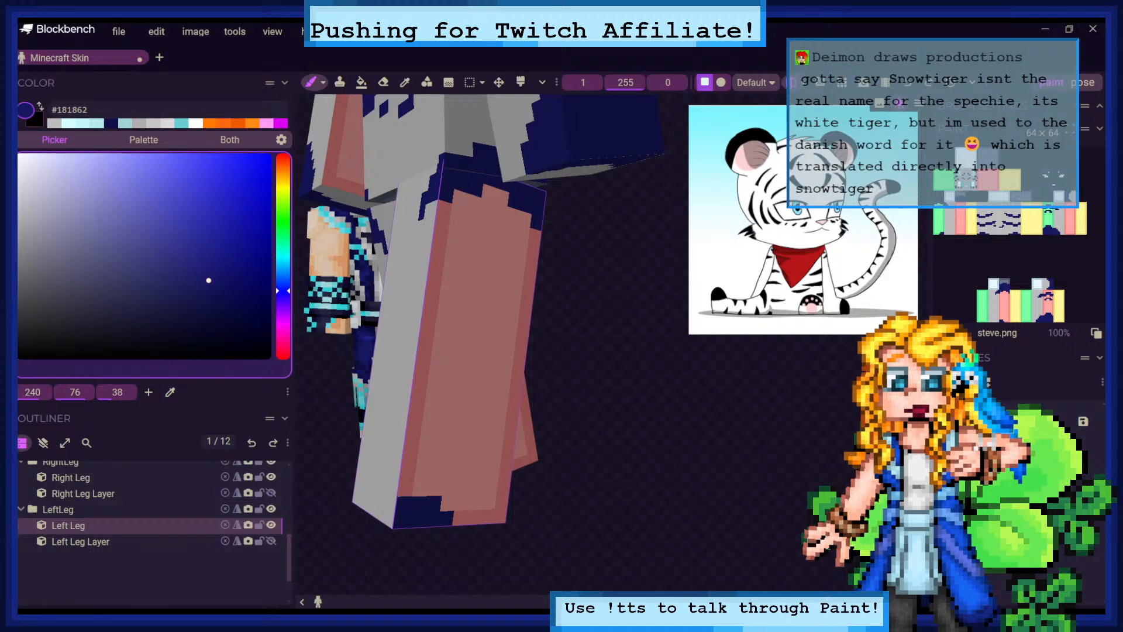
{"action": "mouse_move", "coordinate": [614, 426]}
{"action": "left_mouse_down"}
{"action": "mouse_move", "coordinate": [595, 433]}
{"action": "mouse_move", "coordinate": [699, 454]}
{"action": "left_mouse_up"}
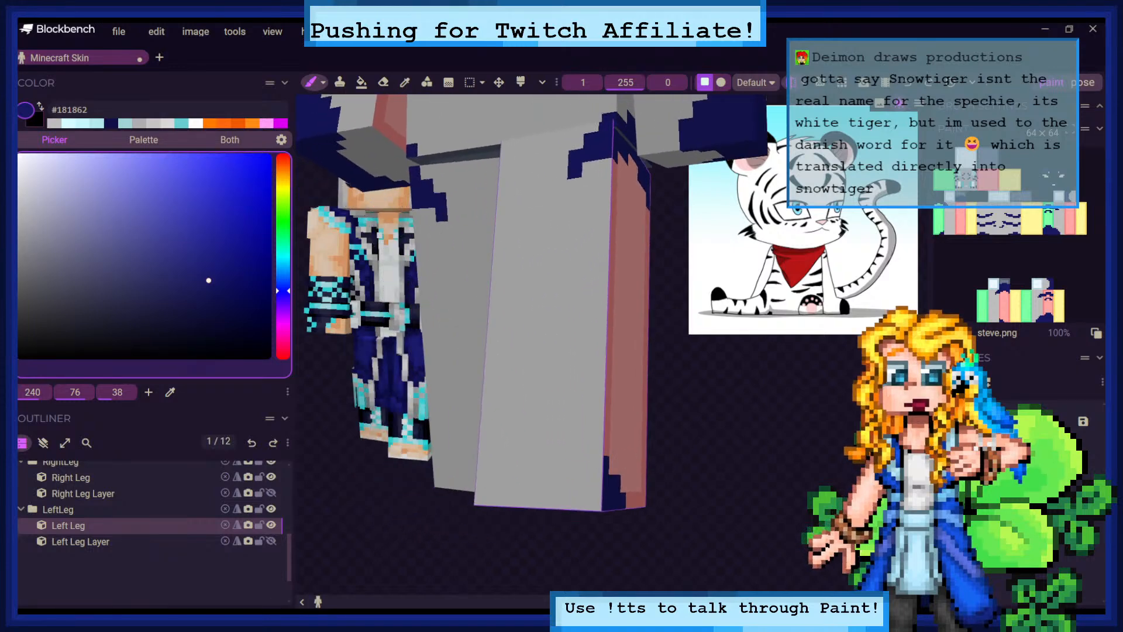
{"action": "mouse_move", "coordinate": [596, 464]}
{"action": "left_mouse_down"}
{"action": "mouse_move", "coordinate": [485, 463]}
{"action": "mouse_move", "coordinate": [513, 497]}
{"action": "mouse_move", "coordinate": [593, 501]}
{"action": "mouse_move", "coordinate": [529, 482]}
{"action": "mouse_move", "coordinate": [577, 482]}
{"action": "mouse_move", "coordinate": [533, 449]}
{"action": "mouse_move", "coordinate": [563, 446]}
{"action": "left_mouse_up"}
{"action": "left_click", "coordinate": [517, 445]}
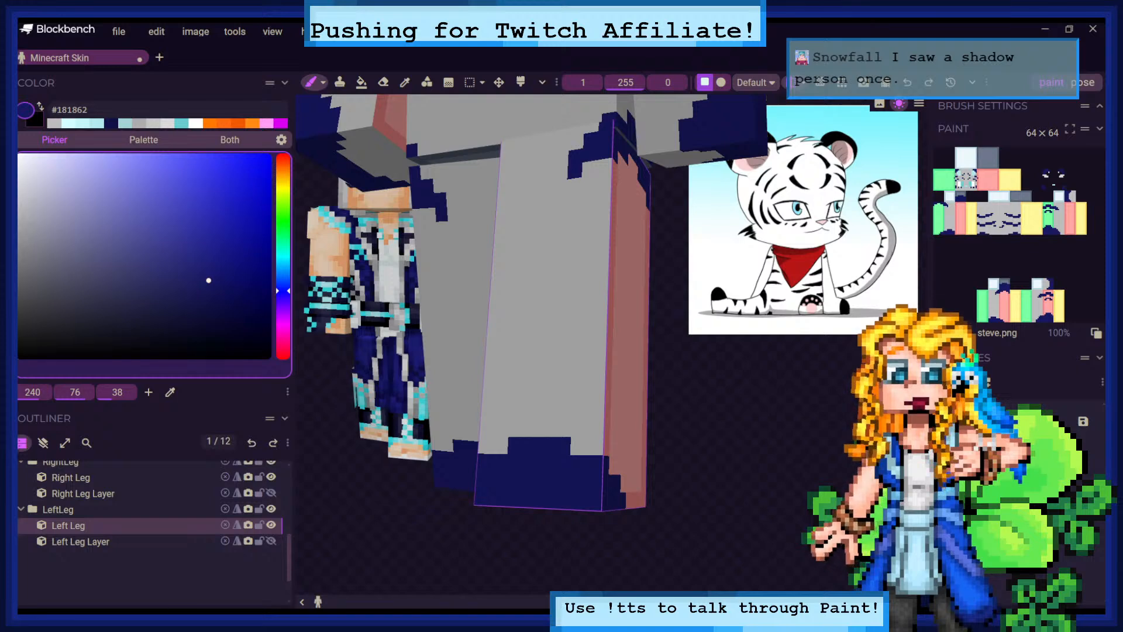
Sample the light gray #bdbdbd from the leg and paint over all the remaining red on the legs' outer sides
{"action": "left_click_drag", "start_coordinate": [727, 394], "coordinate": [712, 409]}
{"action": "key", "text": "c"}
{"action": "left_click", "coordinate": [466, 268]}
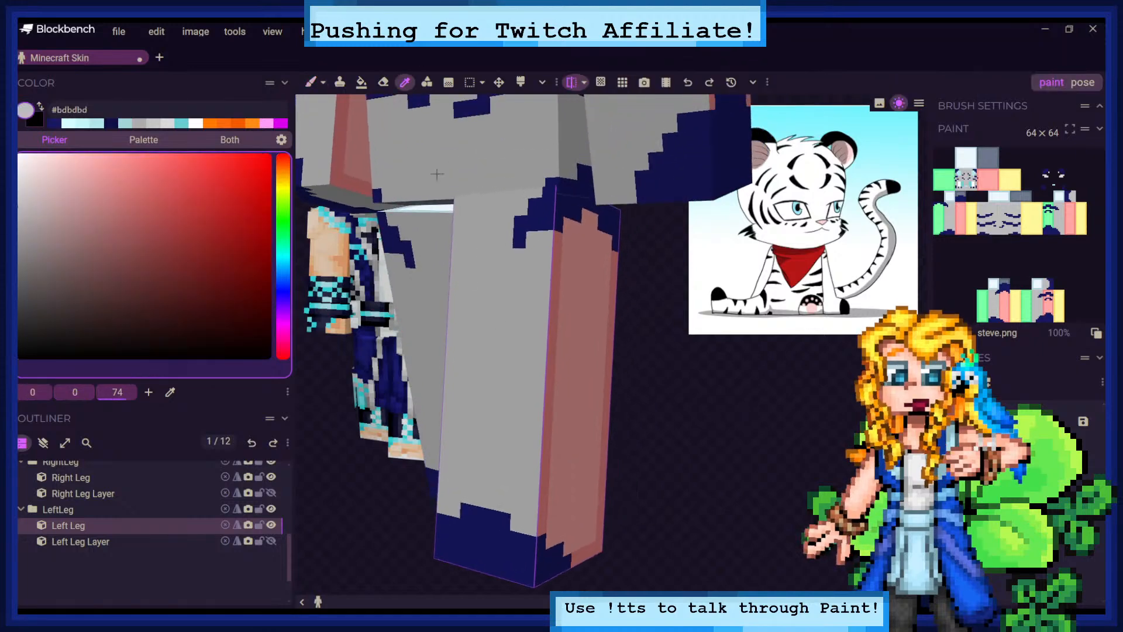
{"action": "key", "text": "b"}
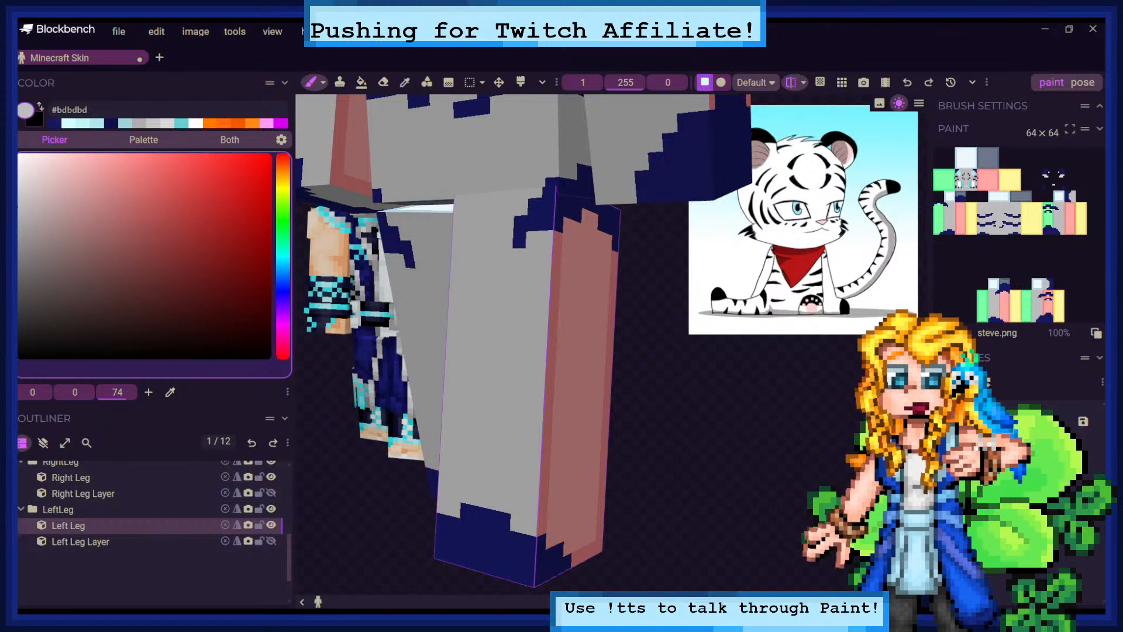
{"action": "left_click_drag", "start_coordinate": [722, 384], "coordinate": [684, 387]}
{"action": "left_click_drag", "start_coordinate": [481, 224], "coordinate": [453, 499]}
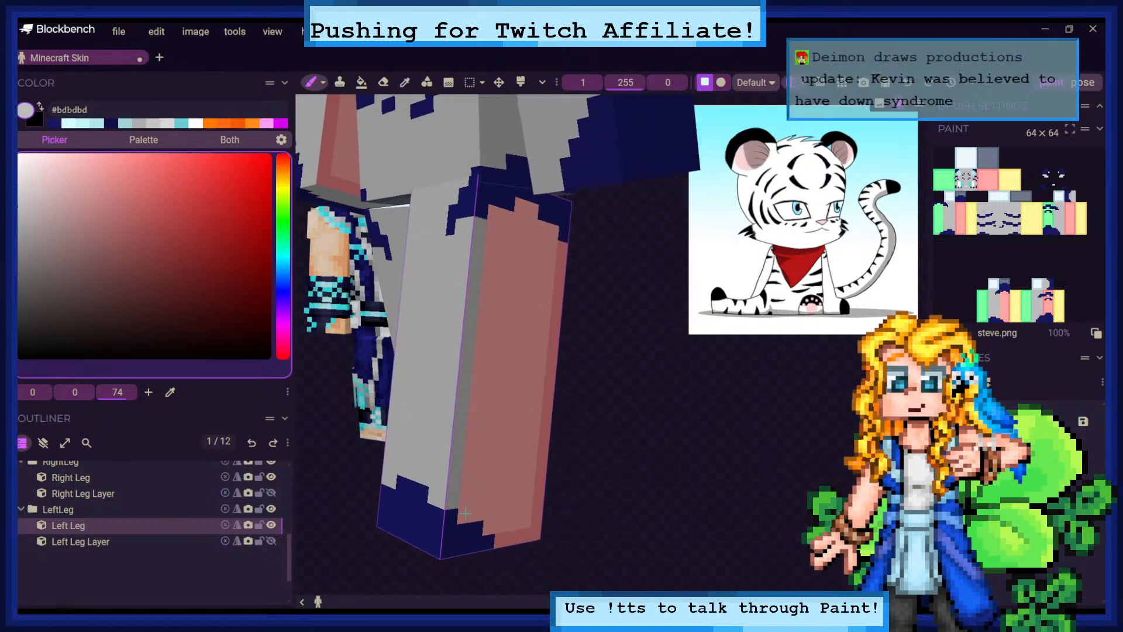
{"action": "left_click_drag", "start_coordinate": [479, 371], "coordinate": [497, 218]}
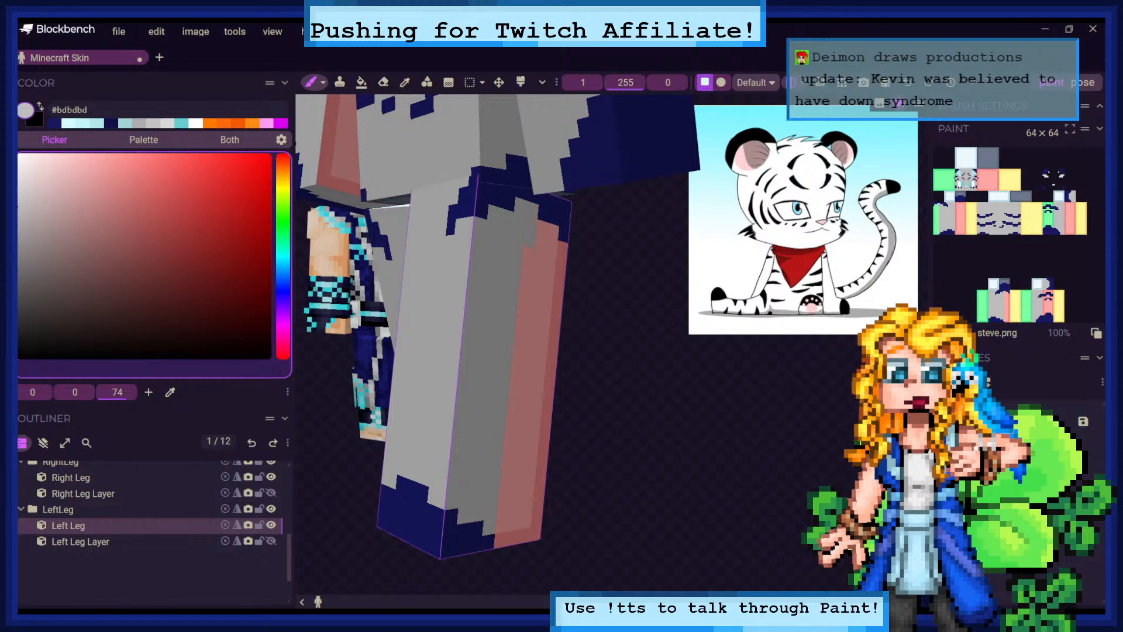
{"action": "mouse_move", "coordinate": [513, 413]}
{"action": "left_mouse_down"}
{"action": "mouse_move", "coordinate": [504, 547]}
{"action": "mouse_move", "coordinate": [548, 233]}
{"action": "mouse_move", "coordinate": [518, 538]}
{"action": "mouse_move", "coordinate": [557, 230]}
{"action": "mouse_move", "coordinate": [540, 490]}
{"action": "mouse_move", "coordinate": [564, 298]}
{"action": "mouse_move", "coordinate": [566, 248]}
{"action": "mouse_move", "coordinate": [536, 543]}
{"action": "left_mouse_up"}
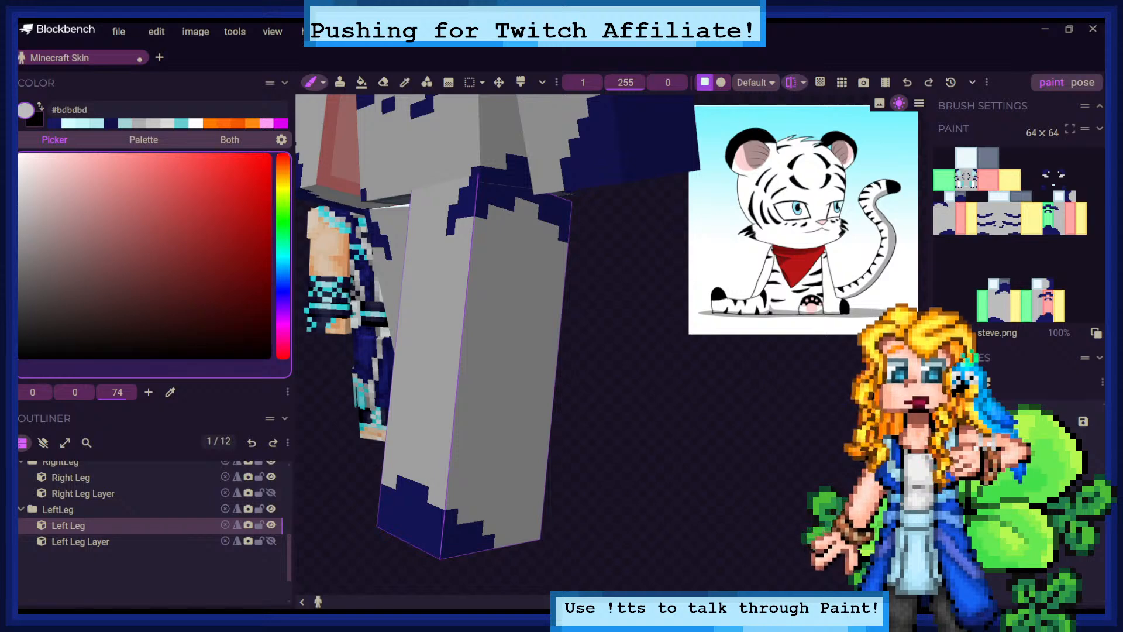
Switch back to dark blue #181862 and paint a short, stepped stripe above the foot at the front edge of the legs' outer sides
{"action": "left_click", "coordinate": [57, 123]}
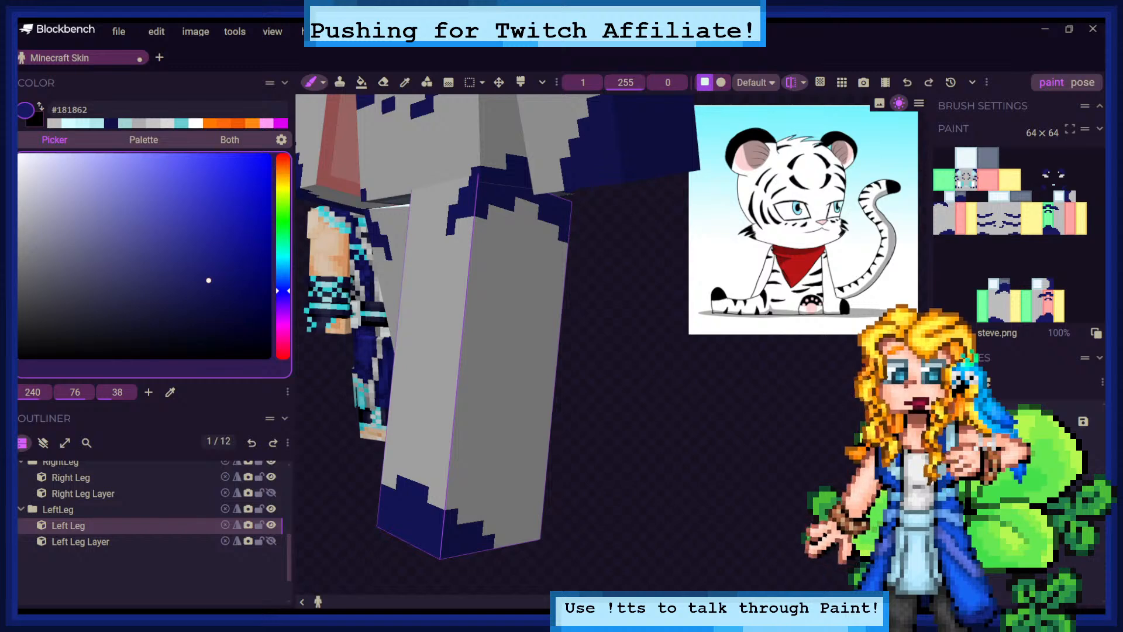
{"action": "left_click_drag", "start_coordinate": [686, 386], "coordinate": [776, 373]}
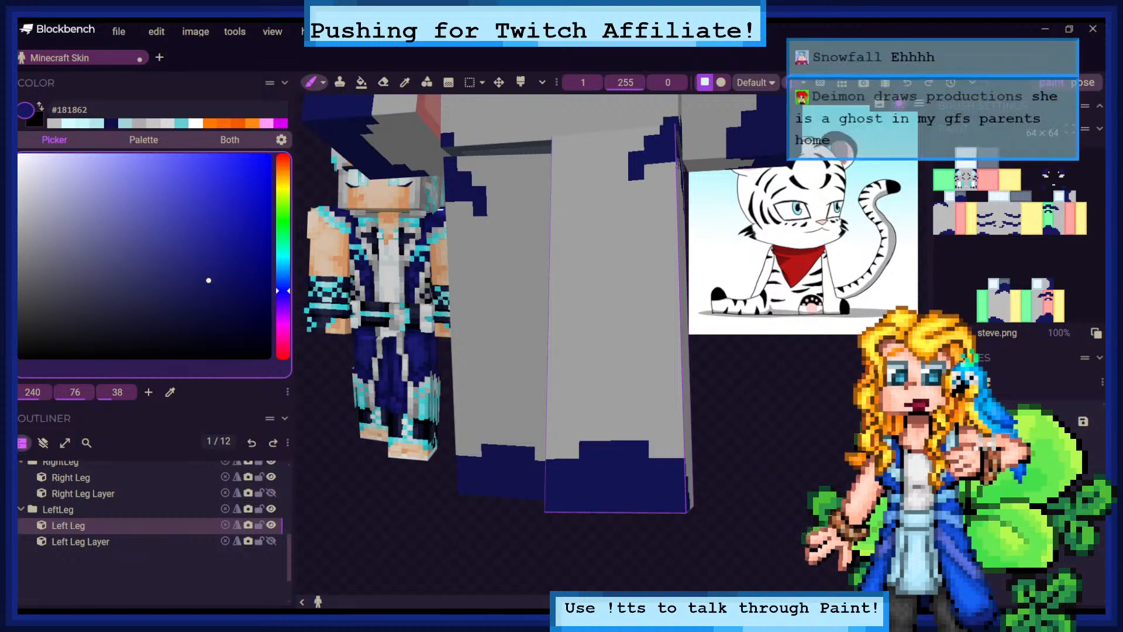
{"action": "left_click_drag", "start_coordinate": [782, 381], "coordinate": [727, 393]}
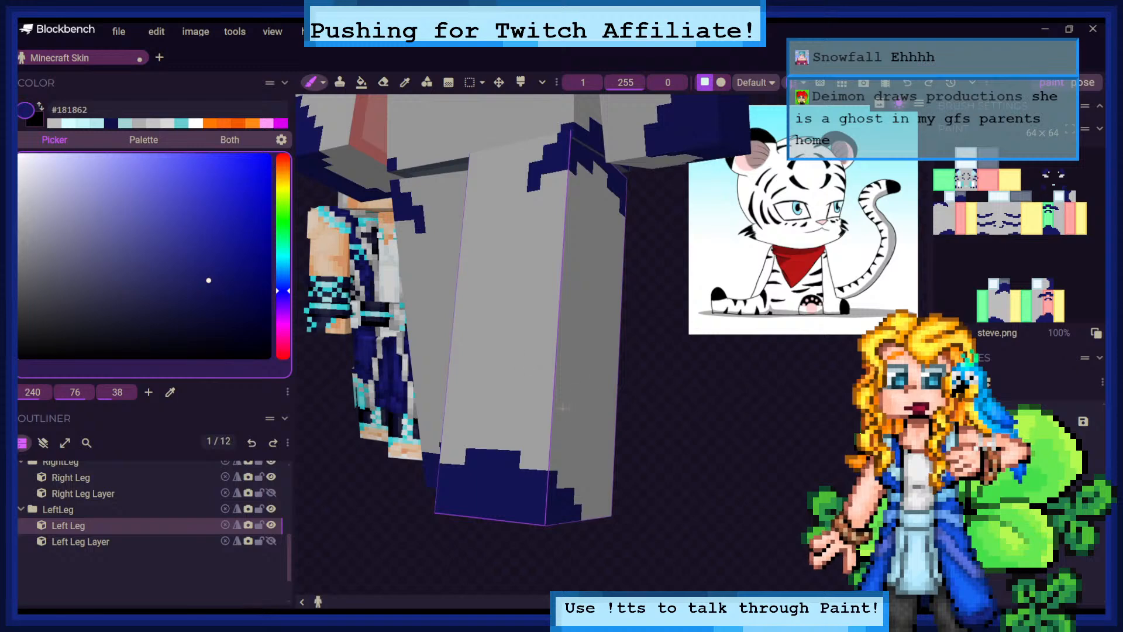
{"action": "left_click_drag", "start_coordinate": [673, 418], "coordinate": [634, 426]}
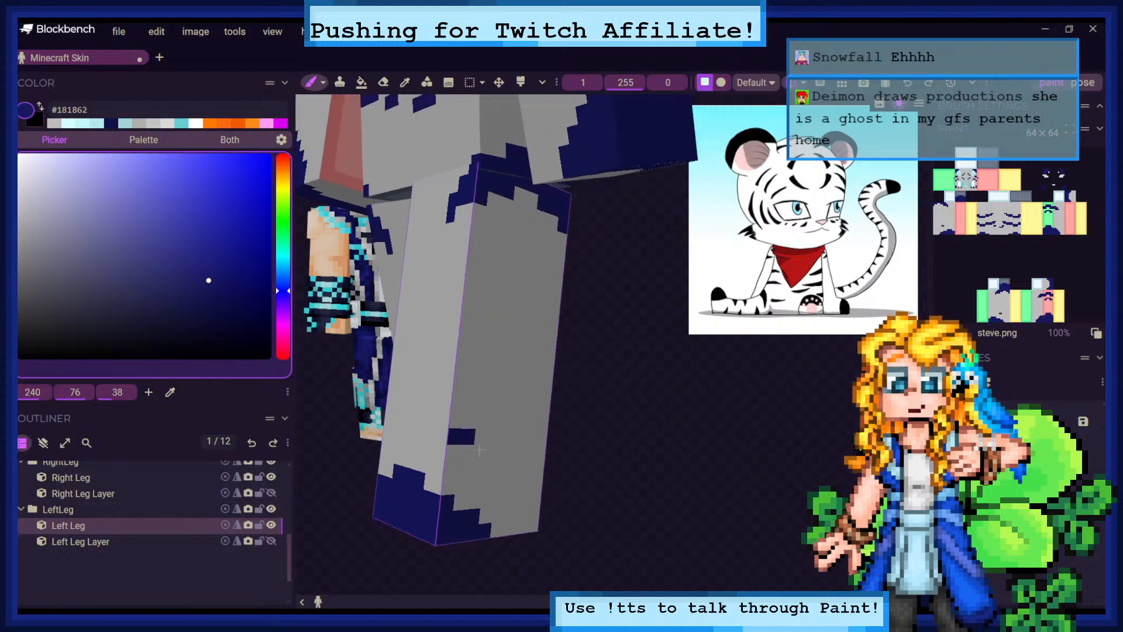
{"action": "mouse_move", "coordinate": [467, 452]}
{"action": "left_mouse_down"}
{"action": "mouse_move", "coordinate": [480, 452]}
{"action": "mouse_move", "coordinate": [444, 432]}
{"action": "mouse_move", "coordinate": [445, 419]}
{"action": "left_mouse_up"}
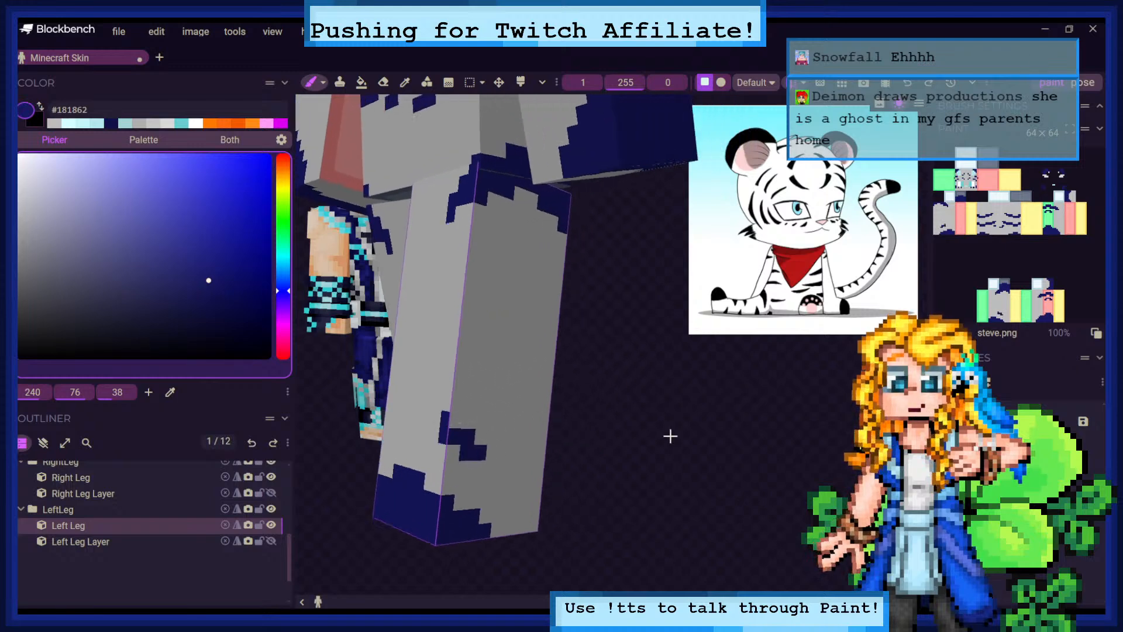
Continue the dark blue stripe across the front of both lower legs as an arched band above the feet
{"action": "left_click_drag", "start_coordinate": [671, 436], "coordinate": [727, 418]}
{"action": "mouse_move", "coordinate": [582, 406]}
{"action": "left_mouse_down"}
{"action": "mouse_move", "coordinate": [581, 386]}
{"action": "mouse_move", "coordinate": [690, 358]}
{"action": "left_mouse_up"}
{"action": "left_click", "coordinate": [602, 383]}
{"action": "left_click", "coordinate": [689, 378]}
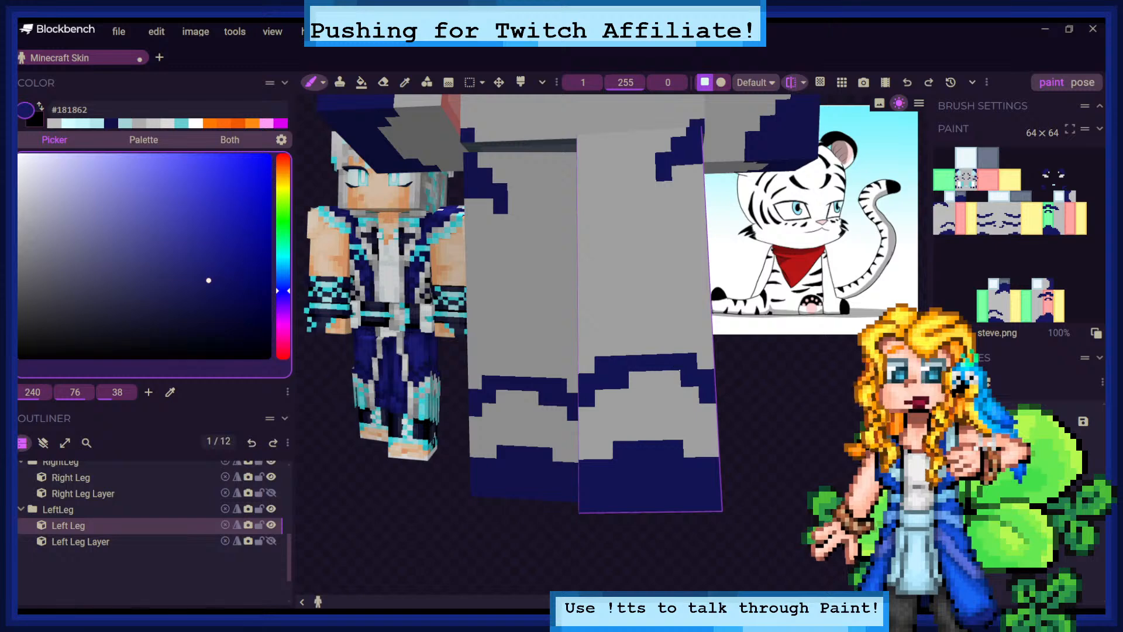
Thicken the inner corners of the arched dark blue band across the fronts of both lower legs
{"action": "left_click", "coordinate": [672, 378]}
{"action": "left_click", "coordinate": [683, 389]}
{"action": "left_click", "coordinate": [604, 397]}
Paint a second arched dark blue band above the first one across the fronts of both legs
{"action": "mouse_move", "coordinate": [767, 379]}
{"action": "left_mouse_down"}
{"action": "mouse_move", "coordinate": [687, 377]}
{"action": "mouse_move", "coordinate": [646, 345]}
{"action": "left_mouse_up"}
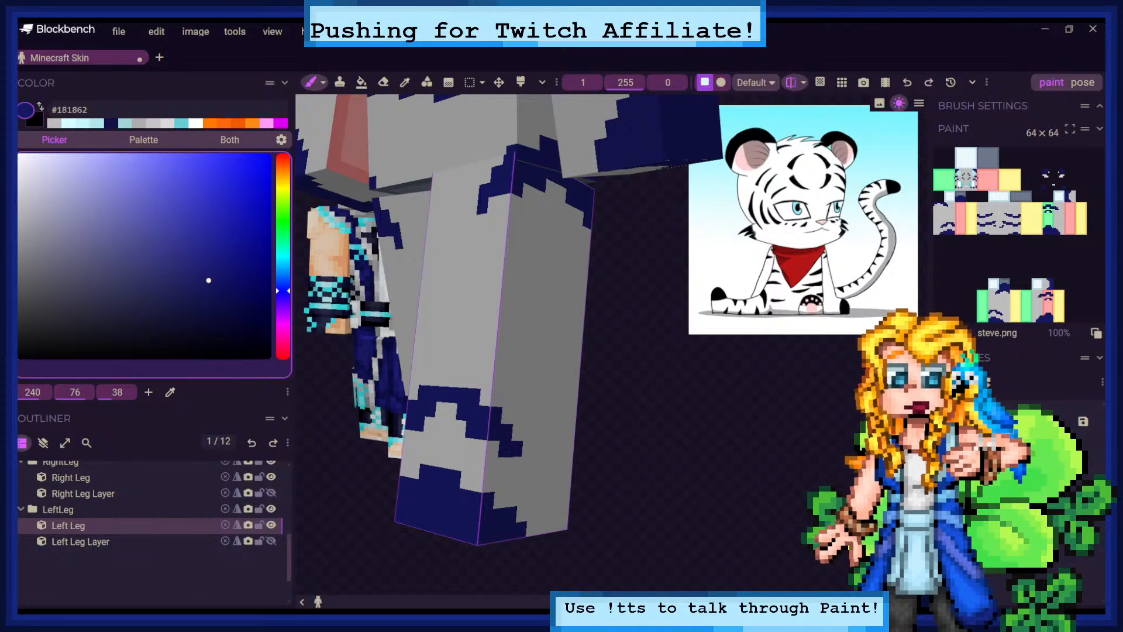
{"action": "left_click_drag", "start_coordinate": [638, 374], "coordinate": [605, 399]}
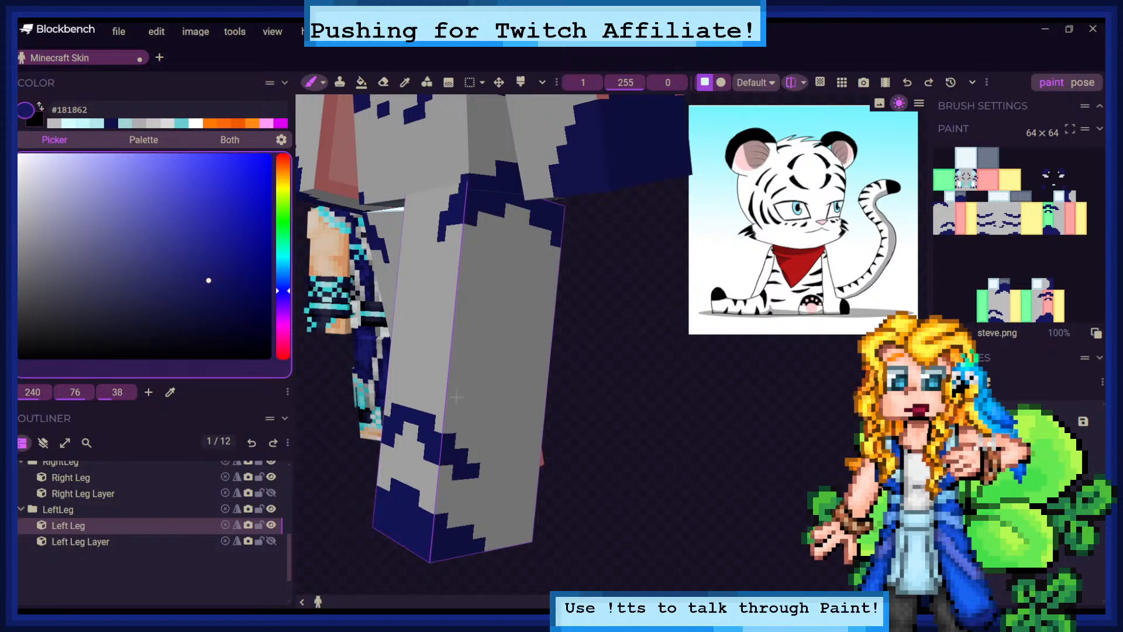
{"action": "scroll", "coordinate": [667, 446], "scroll_direction": "up", "scroll_amount": 5}
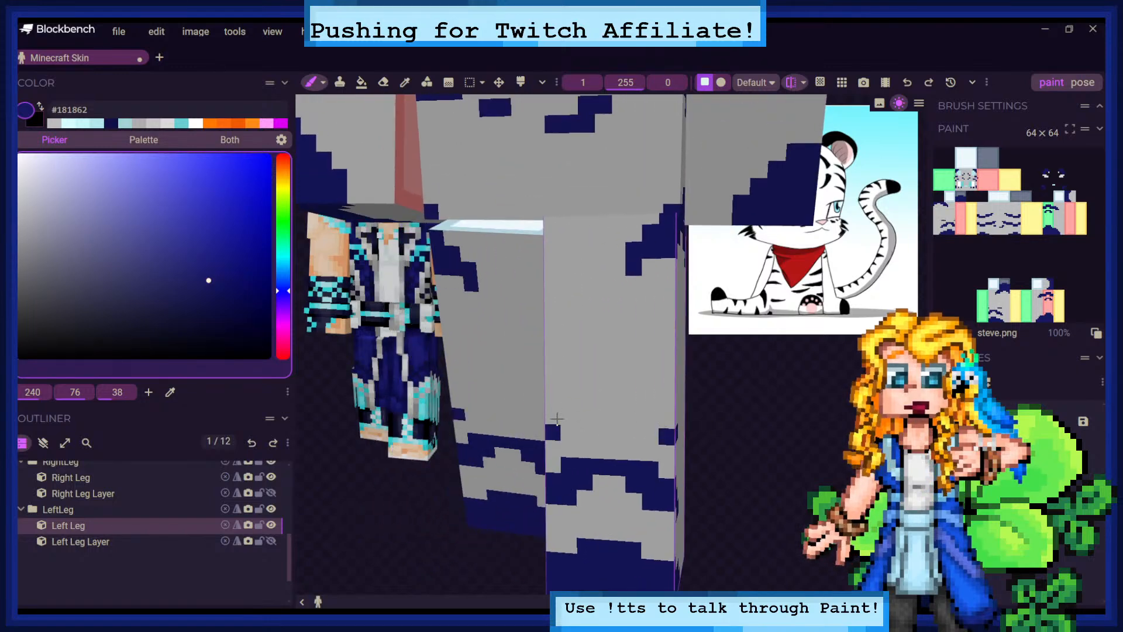
{"action": "left_click_drag", "start_coordinate": [556, 418], "coordinate": [569, 416]}
{"action": "mouse_move", "coordinate": [664, 417]}
{"action": "left_mouse_down"}
{"action": "mouse_move", "coordinate": [585, 402]}
{"action": "mouse_move", "coordinate": [632, 403]}
{"action": "left_mouse_up"}
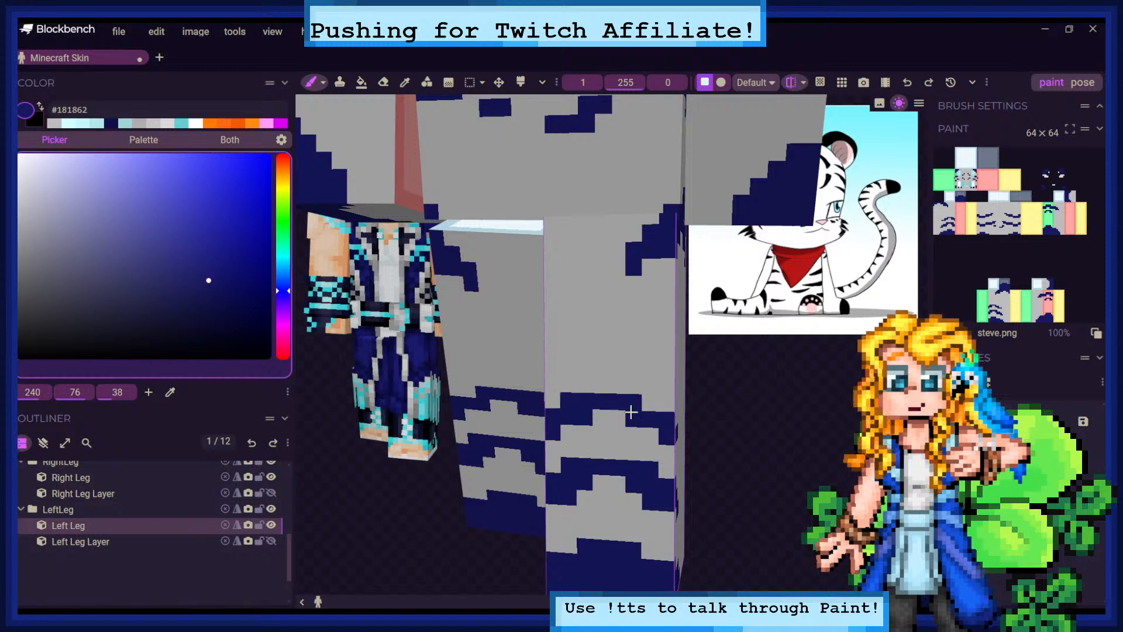
{"action": "left_click_drag", "start_coordinate": [774, 430], "coordinate": [786, 425]}
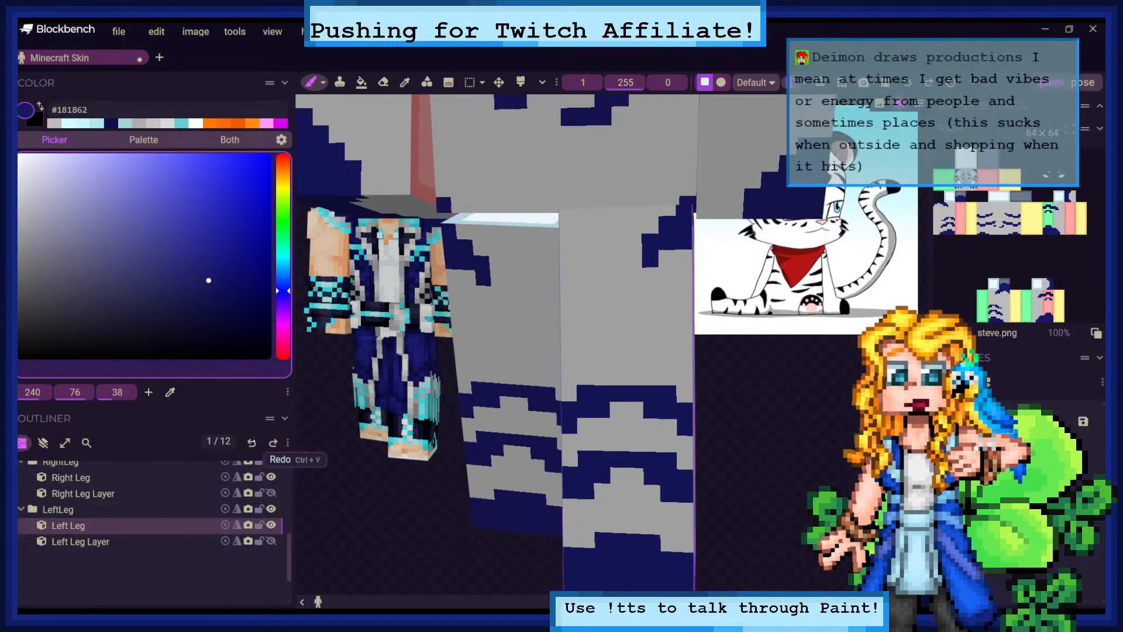
{"action": "left_click", "coordinate": [252, 443]}
{"action": "left_click", "coordinate": [252, 442]}
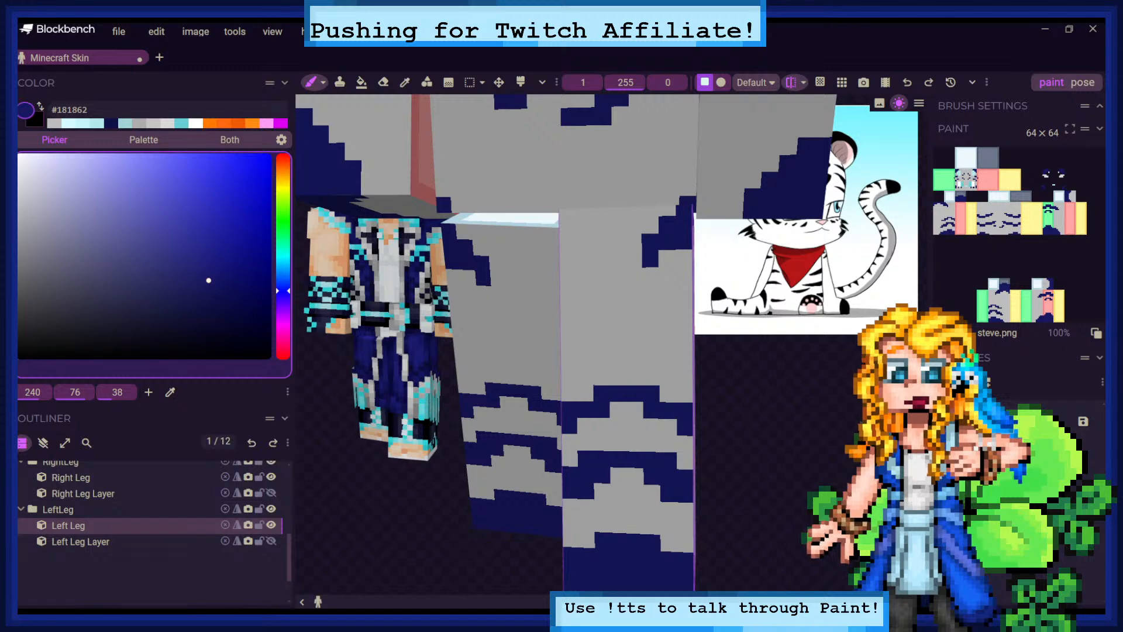
Extend the upper arched band as a short stub onto the front edge of the legs' outer sides
{"action": "middle_click_drag", "start_coordinate": [632, 339], "coordinate": [553, 310]}
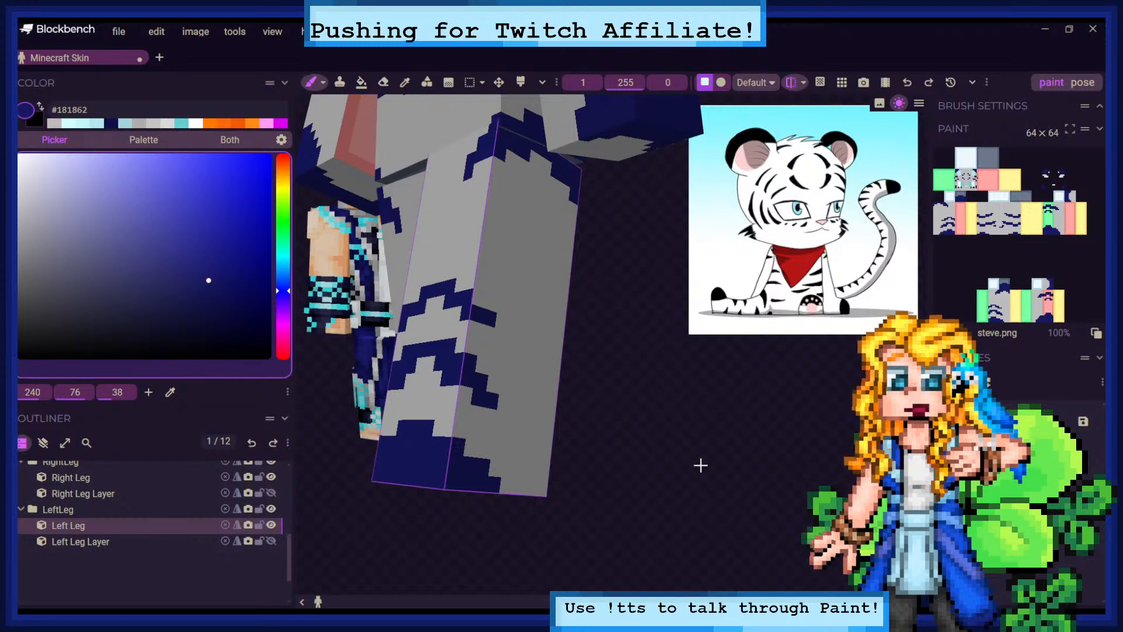
{"action": "left_click_drag", "start_coordinate": [699, 464], "coordinate": [654, 451]}
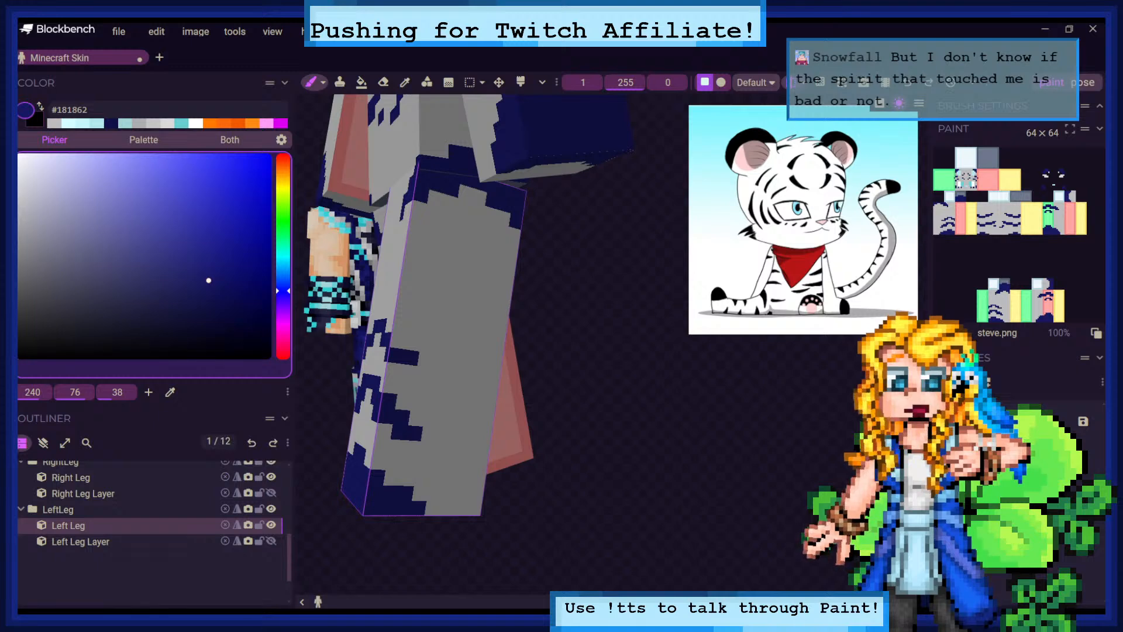
{"action": "left_click_drag", "start_coordinate": [591, 410], "coordinate": [622, 409]}
{"action": "scroll", "coordinate": [623, 409], "scroll_direction": "down", "scroll_amount": 3}
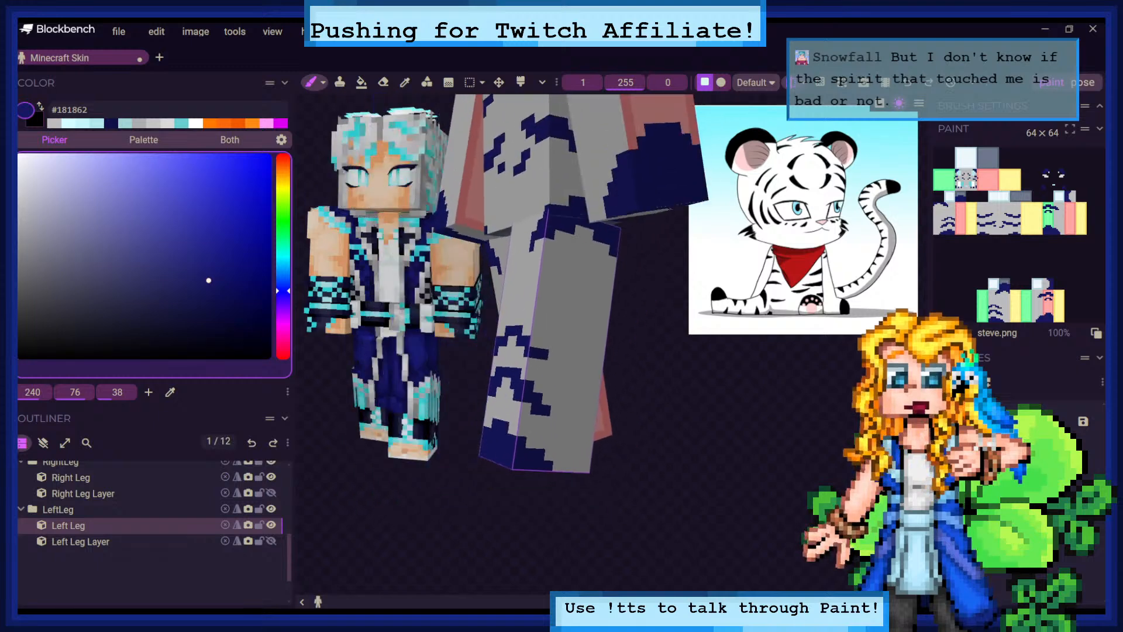
Paint a short, stepped dark blue stripe at the inner edge of both legs' fronts, above the two arched bands
{"action": "left_click_drag", "start_coordinate": [679, 365], "coordinate": [758, 356]}
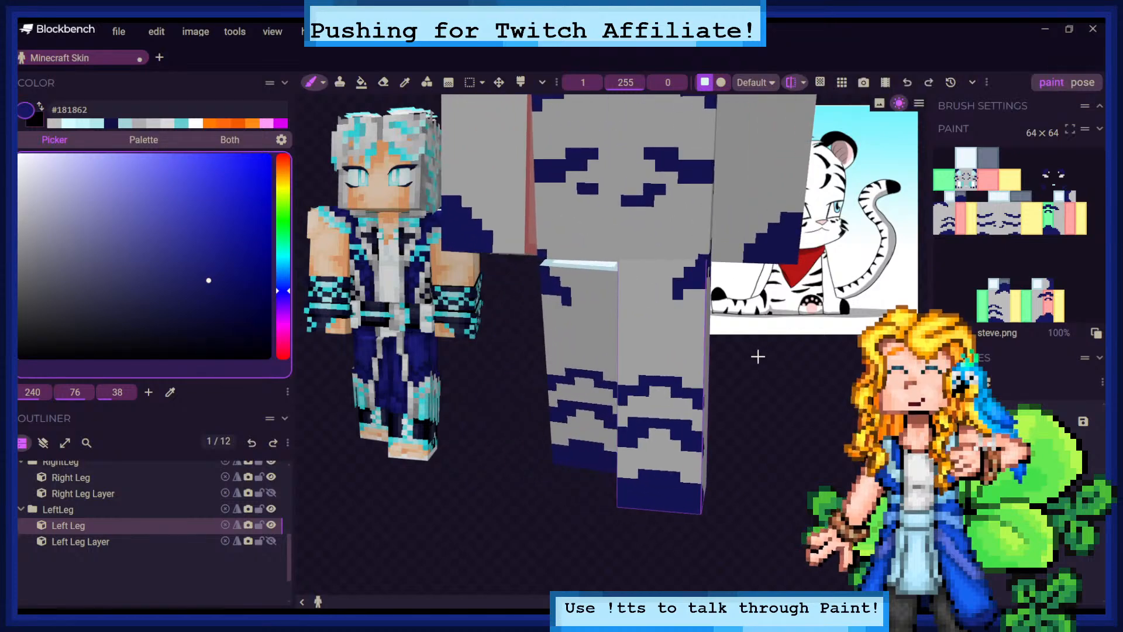
{"action": "left_click", "coordinate": [622, 326]}
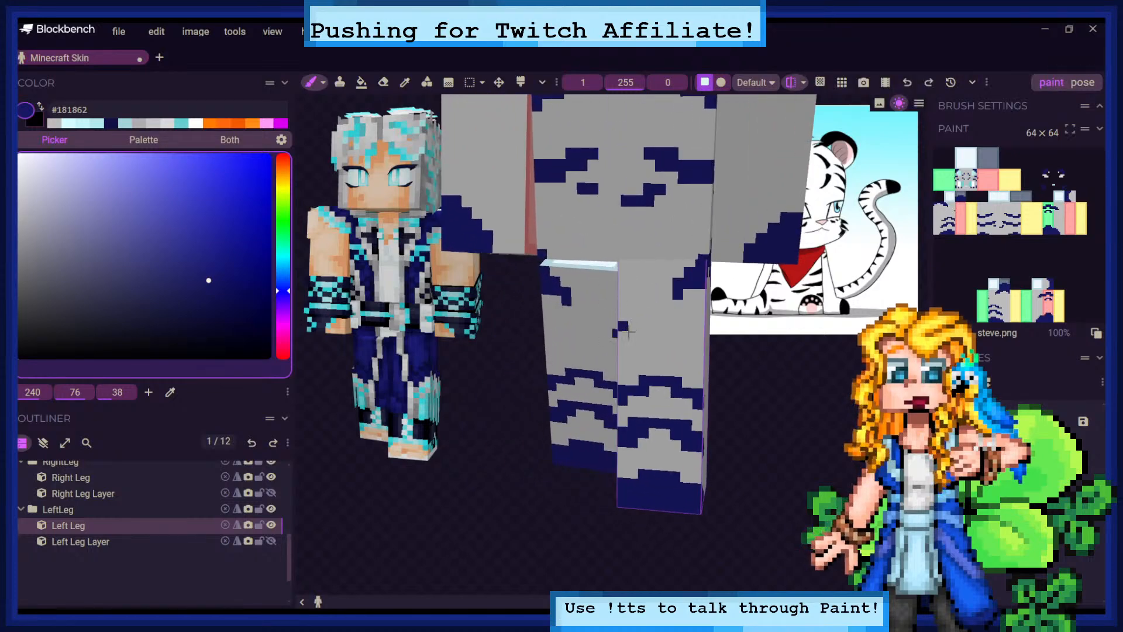
{"action": "left_click_drag", "start_coordinate": [633, 328], "coordinate": [648, 330]}
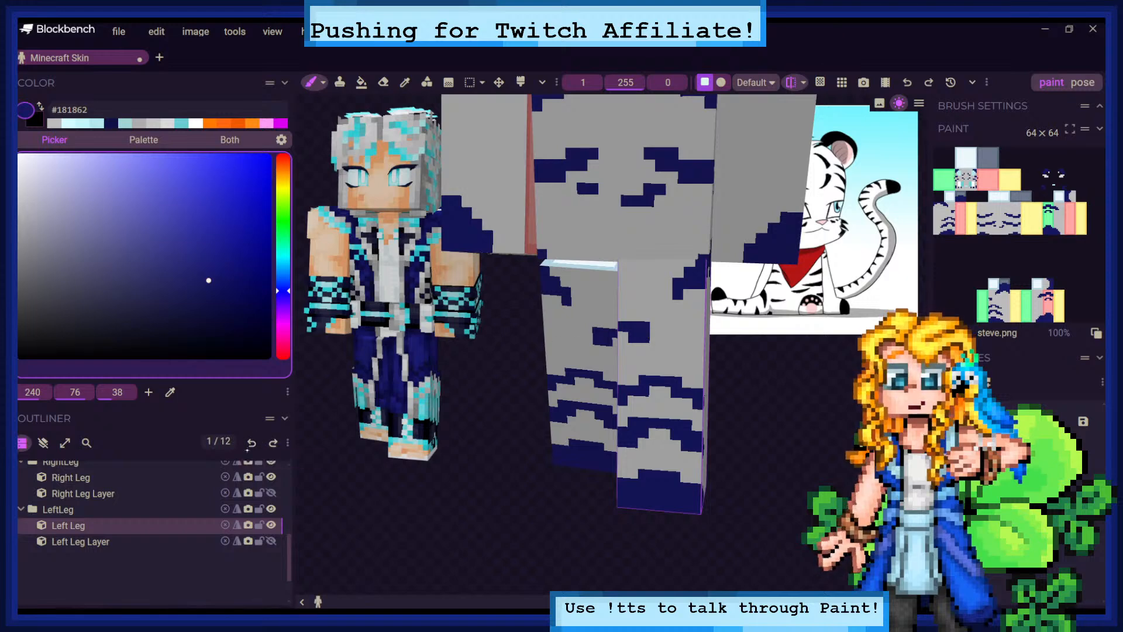
{"action": "left_click", "coordinate": [252, 443]}
{"action": "left_click", "coordinate": [643, 336]}
{"action": "mouse_move", "coordinate": [753, 370]}
{"action": "left_mouse_down"}
{"action": "mouse_move", "coordinate": [810, 372]}
{"action": "mouse_move", "coordinate": [816, 355]}
{"action": "mouse_move", "coordinate": [776, 353]}
{"action": "left_mouse_up"}
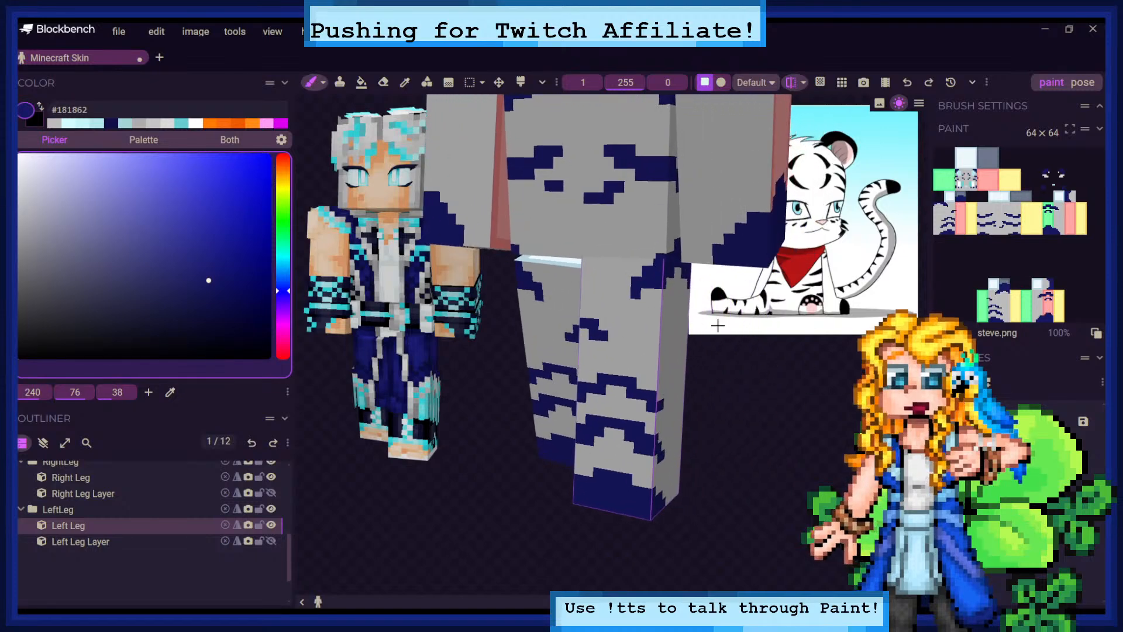
Paint a small stepped dark blue patch near the lower rear corner of the legs' outer sides
{"action": "left_click_drag", "start_coordinate": [718, 325], "coordinate": [671, 326]}
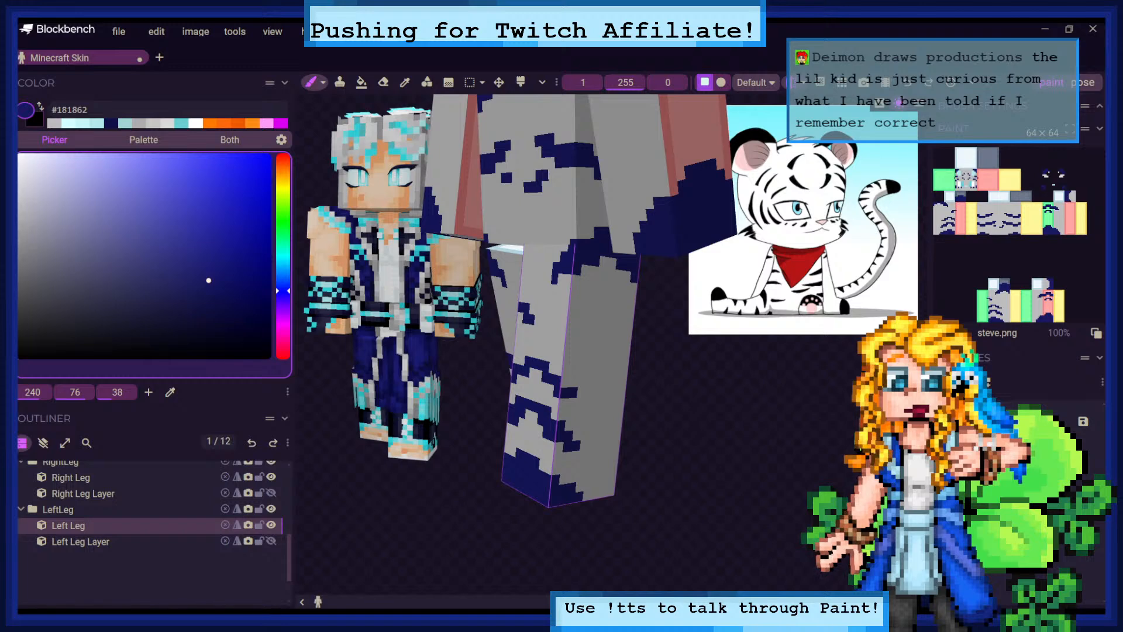
{"action": "left_click_drag", "start_coordinate": [771, 415], "coordinate": [741, 365]}
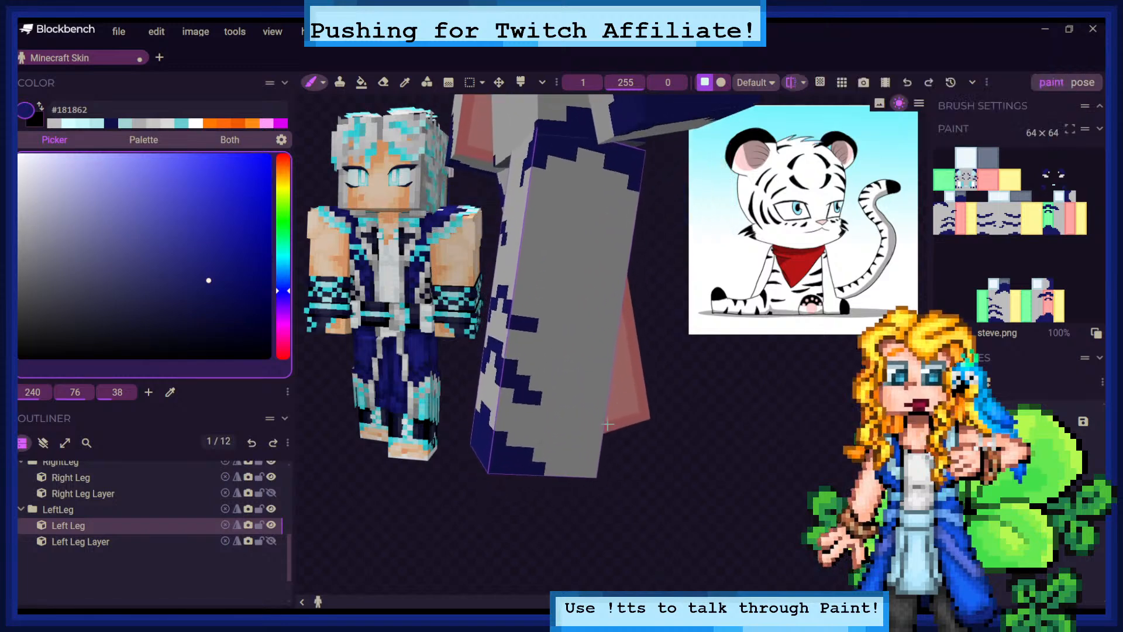
{"action": "mouse_move", "coordinate": [572, 430]}
{"action": "left_mouse_down"}
{"action": "mouse_move", "coordinate": [583, 428]}
{"action": "mouse_move", "coordinate": [577, 418]}
{"action": "mouse_move", "coordinate": [526, 401]}
{"action": "left_mouse_up"}
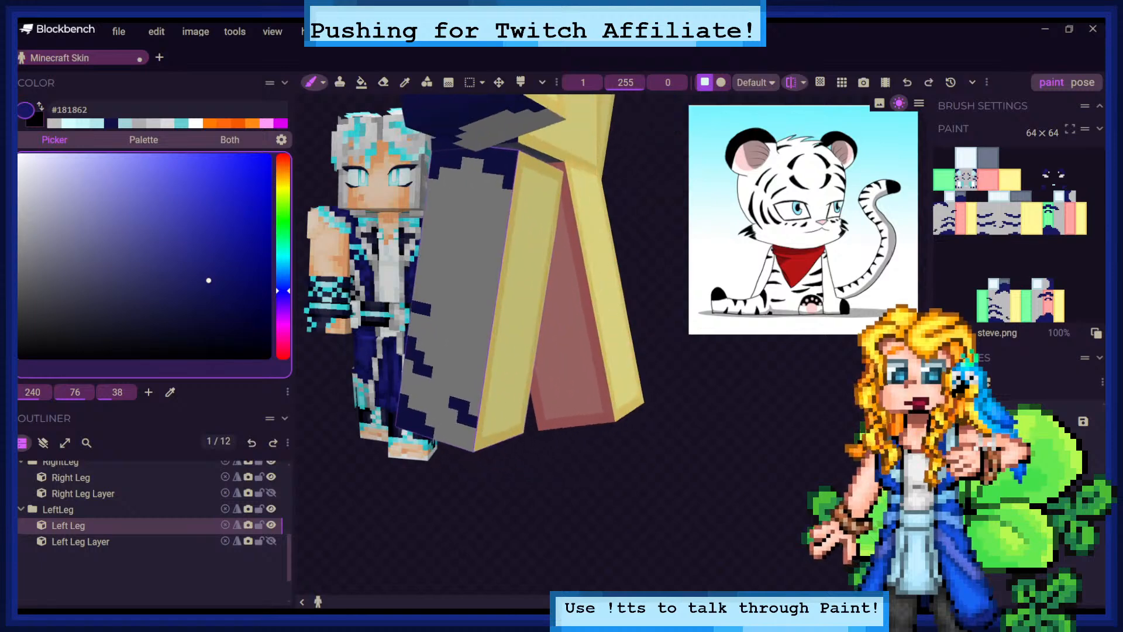
{"action": "mouse_move", "coordinate": [532, 461]}
{"action": "left_mouse_down"}
{"action": "mouse_move", "coordinate": [524, 398]}
{"action": "mouse_move", "coordinate": [517, 412]}
{"action": "mouse_move", "coordinate": [475, 420]}
{"action": "mouse_move", "coordinate": [508, 408]}
{"action": "mouse_move", "coordinate": [495, 446]}
{"action": "mouse_move", "coordinate": [505, 459]}
{"action": "left_mouse_up"}
{"action": "left_click", "coordinate": [251, 443]}
Continue the patch as a stepped dark blue band across the backs of both lower legs
{"action": "left_click", "coordinate": [476, 409]}
{"action": "left_click", "coordinate": [505, 400]}
{"action": "left_click", "coordinate": [474, 401]}
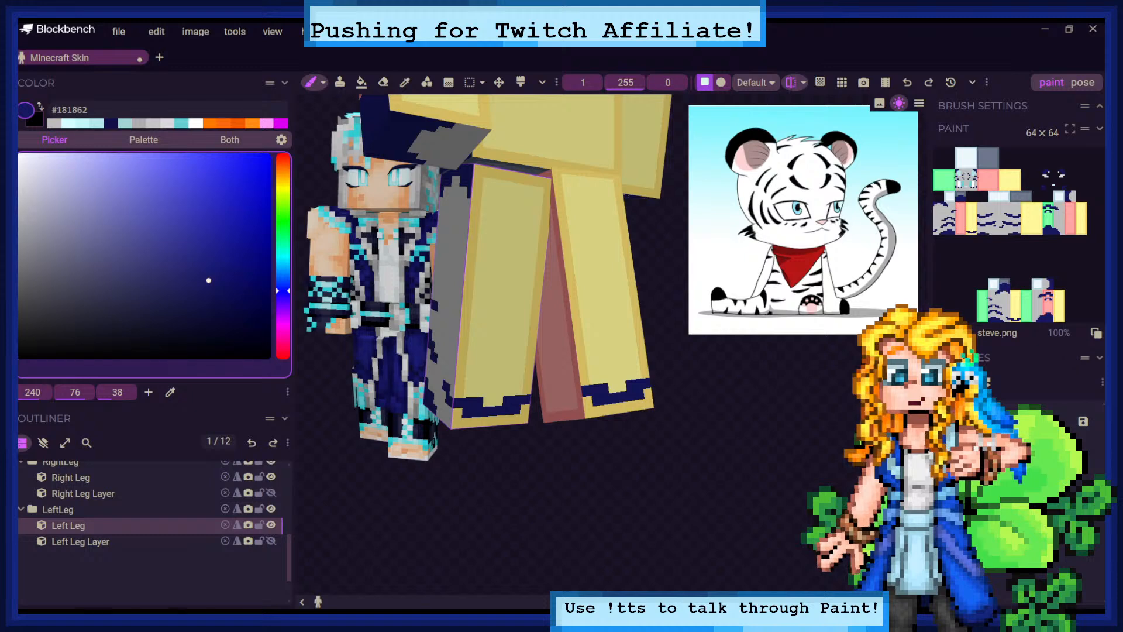
Thicken the back band and raise its ends on both legs, leaving a notch in its upper middle
{"action": "mouse_move", "coordinate": [544, 454]}
{"action": "left_mouse_down"}
{"action": "mouse_move", "coordinate": [519, 431]}
{"action": "mouse_move", "coordinate": [579, 465]}
{"action": "mouse_move", "coordinate": [496, 477]}
{"action": "left_mouse_up"}
{"action": "left_click", "coordinate": [459, 388]}
{"action": "left_click", "coordinate": [470, 389]}
{"action": "left_click", "coordinate": [488, 399]}
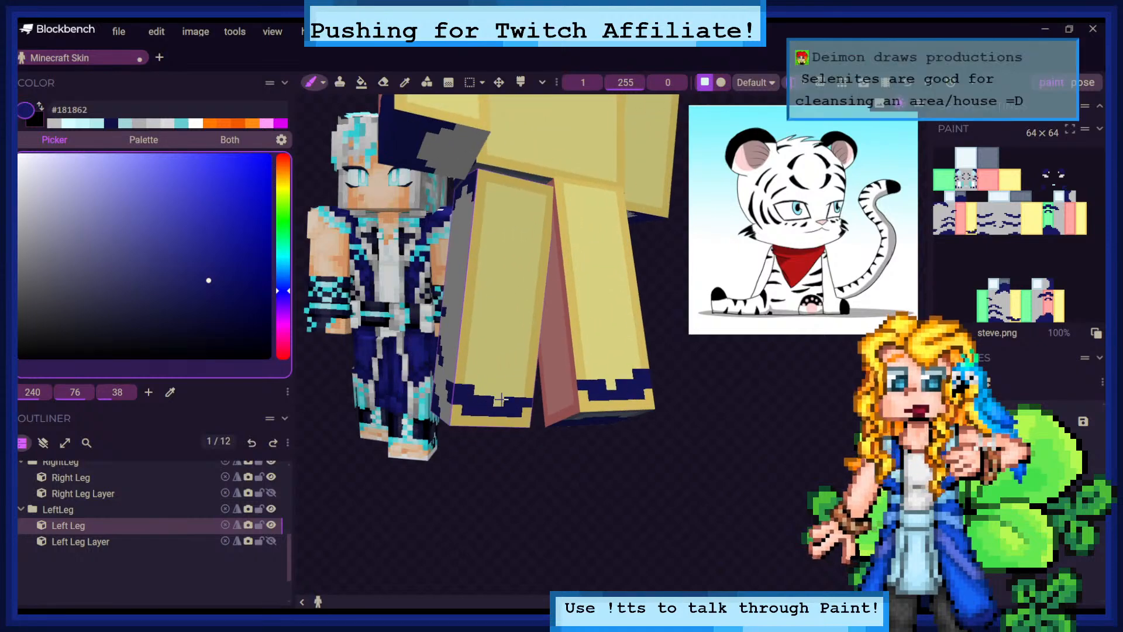
{"action": "left_click", "coordinate": [501, 399]}
{"action": "left_click", "coordinate": [529, 392]}
{"action": "left_click", "coordinate": [520, 393]}
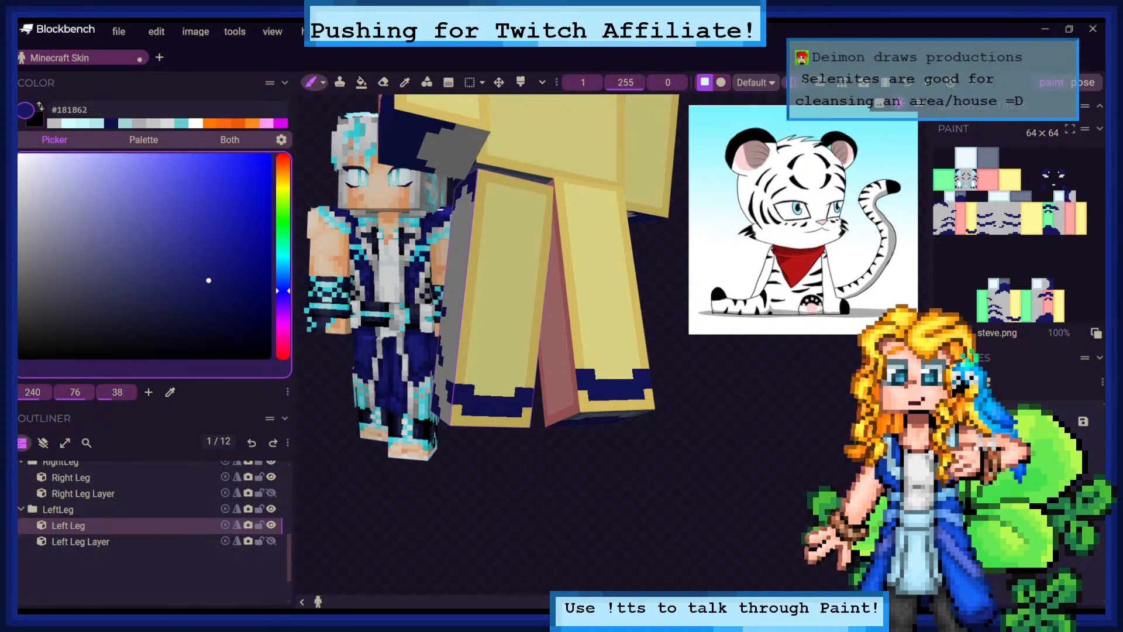
{"action": "left_click", "coordinate": [511, 396]}
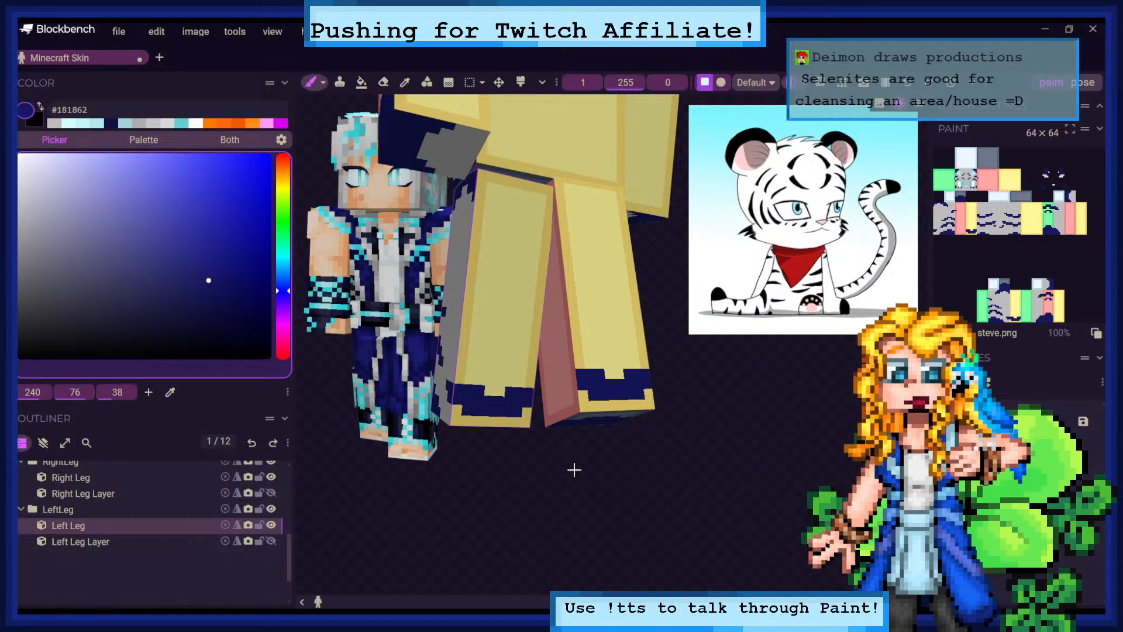
{"action": "mouse_move", "coordinate": [574, 469]}
{"action": "left_mouse_down"}
{"action": "mouse_move", "coordinate": [536, 479]}
{"action": "mouse_move", "coordinate": [574, 491]}
{"action": "left_mouse_up"}
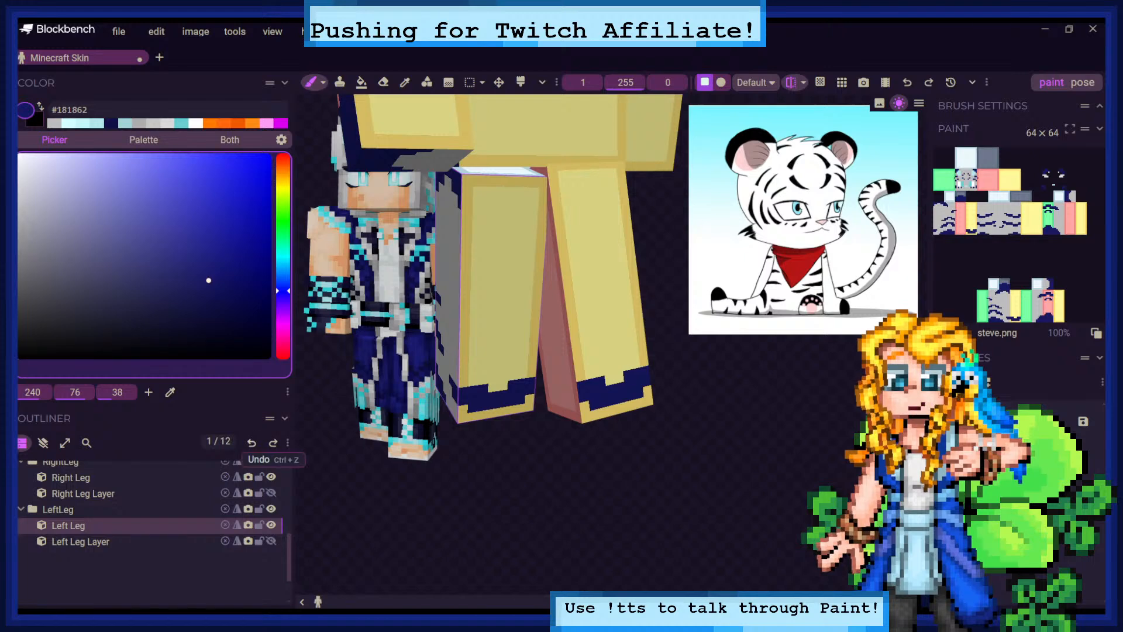
{"action": "left_click", "coordinate": [251, 442]}
Examine the stripe pattern on the torso, arms and legs from the front and side against the reference image
{"action": "left_click_drag", "start_coordinate": [578, 485], "coordinate": [772, 472]}
{"action": "scroll", "coordinate": [561, 433], "scroll_direction": "down", "scroll_amount": 6}
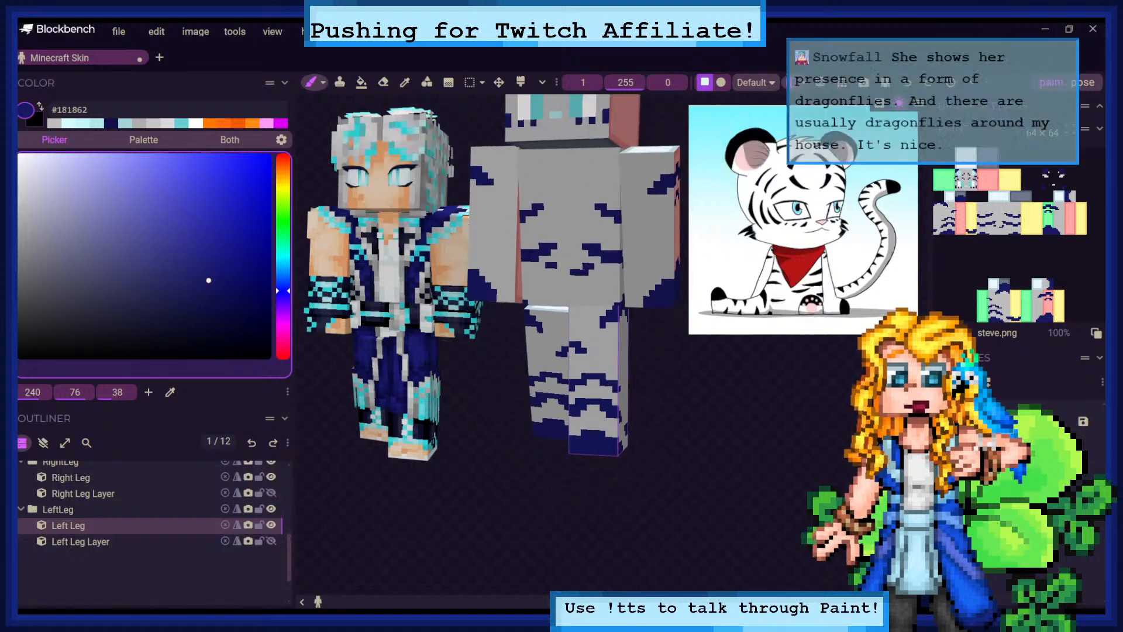
{"action": "scroll", "coordinate": [561, 293], "scroll_direction": "up", "scroll_amount": 3}
{"action": "scroll", "coordinate": [561, 322], "scroll_direction": "down", "scroll_amount": 3}
{"action": "scroll", "coordinate": [562, 321], "scroll_direction": "up", "scroll_amount": 4}
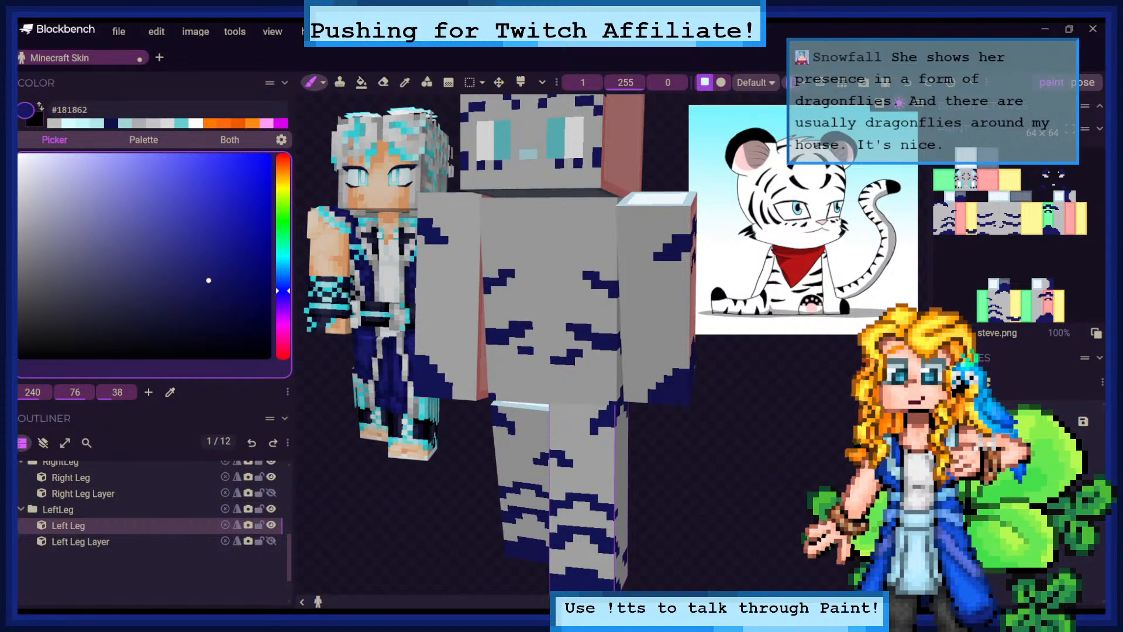
{"action": "left_click_drag", "start_coordinate": [731, 468], "coordinate": [708, 452]}
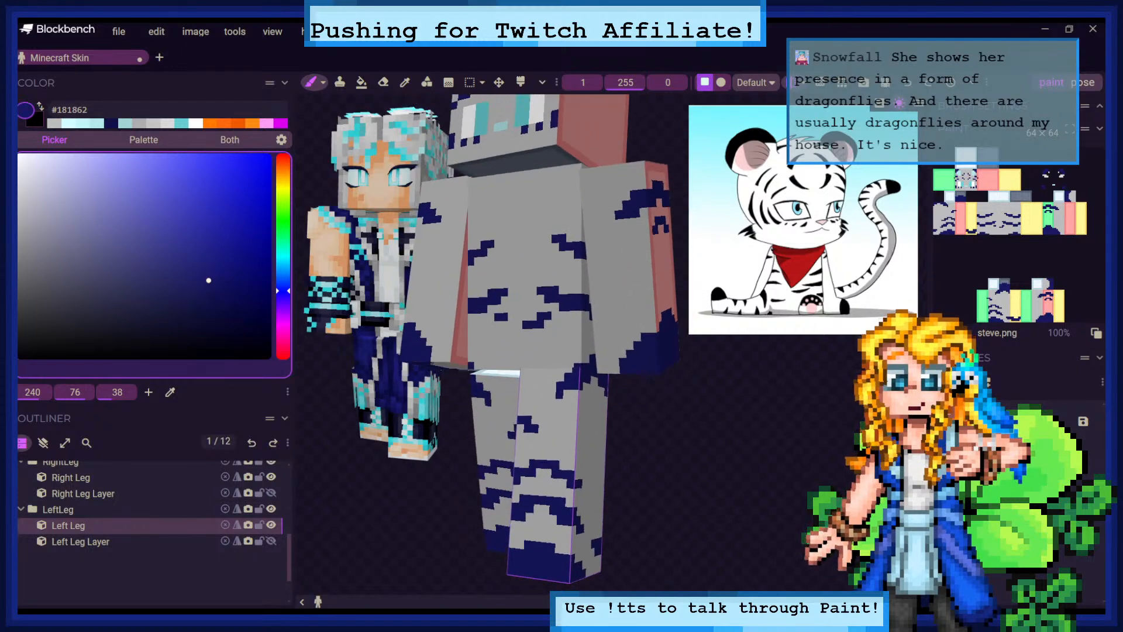
{"action": "left_click_drag", "start_coordinate": [706, 464], "coordinate": [702, 421]}
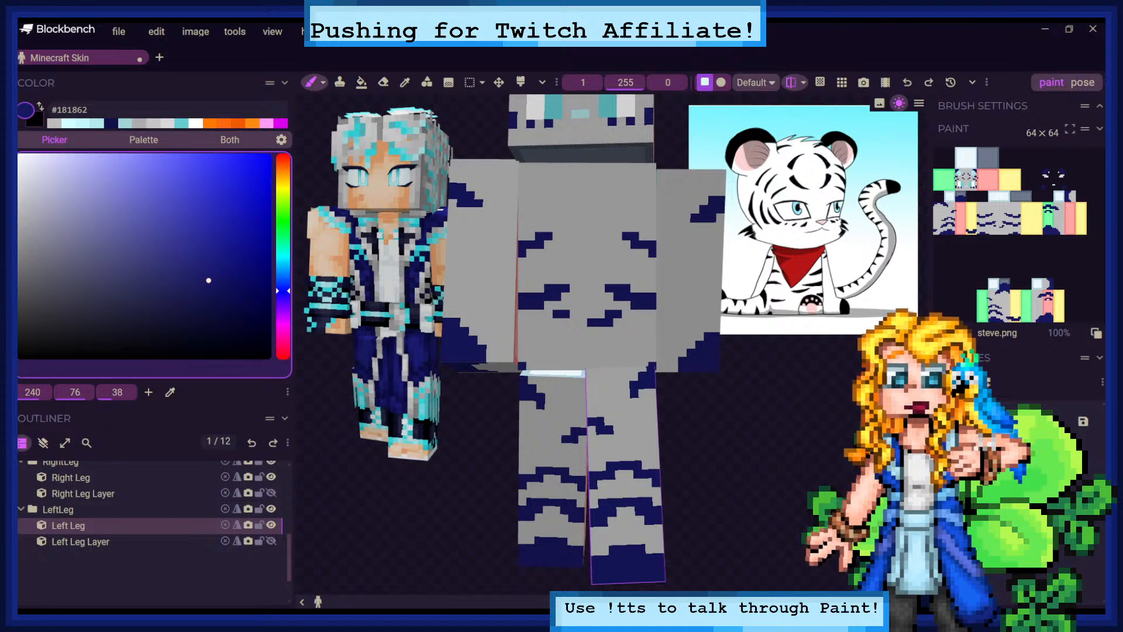
{"action": "left_click_drag", "start_coordinate": [737, 450], "coordinate": [632, 439]}
Paint a short dark blue stripe at the rear edge of the legs' outer sides, above the lower rear patch
{"action": "scroll", "coordinate": [618, 465], "scroll_direction": "up", "scroll_amount": 5}
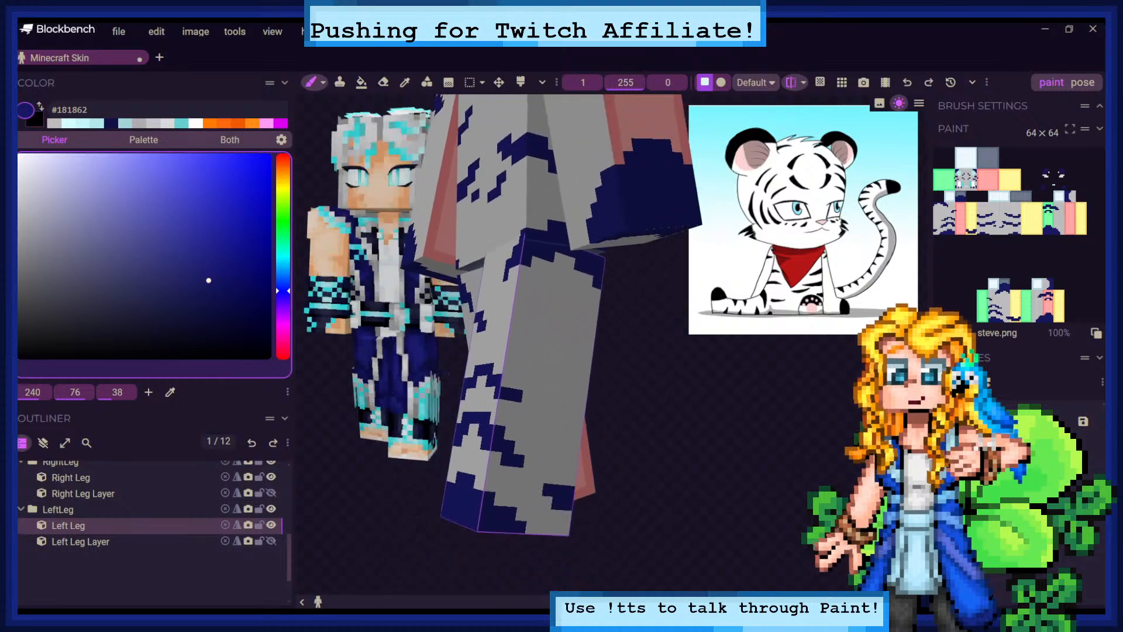
{"action": "left_click_drag", "start_coordinate": [742, 435], "coordinate": [659, 451]}
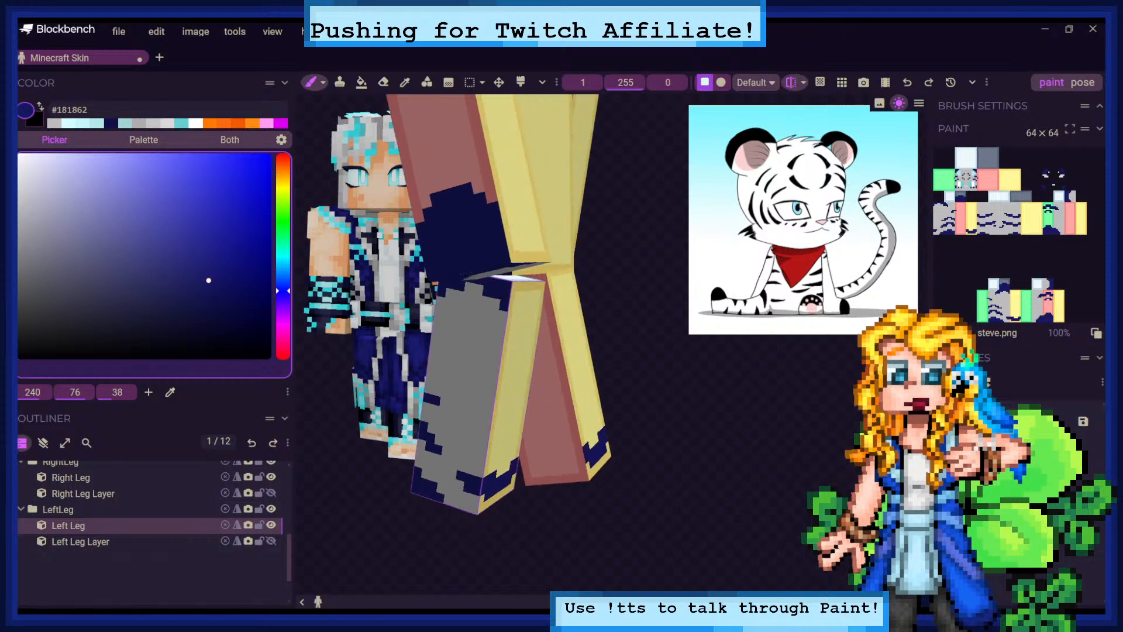
{"action": "scroll", "coordinate": [410, 430], "scroll_direction": "up", "scroll_amount": 5}
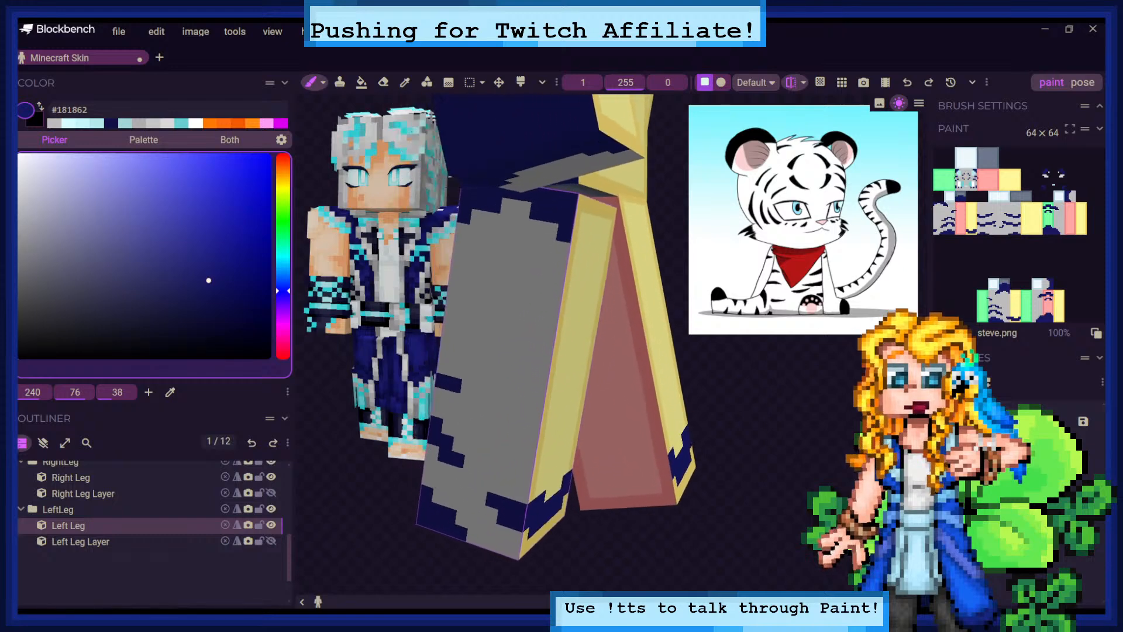
{"action": "left_click", "coordinate": [518, 448]}
{"action": "left_click", "coordinate": [534, 455]}
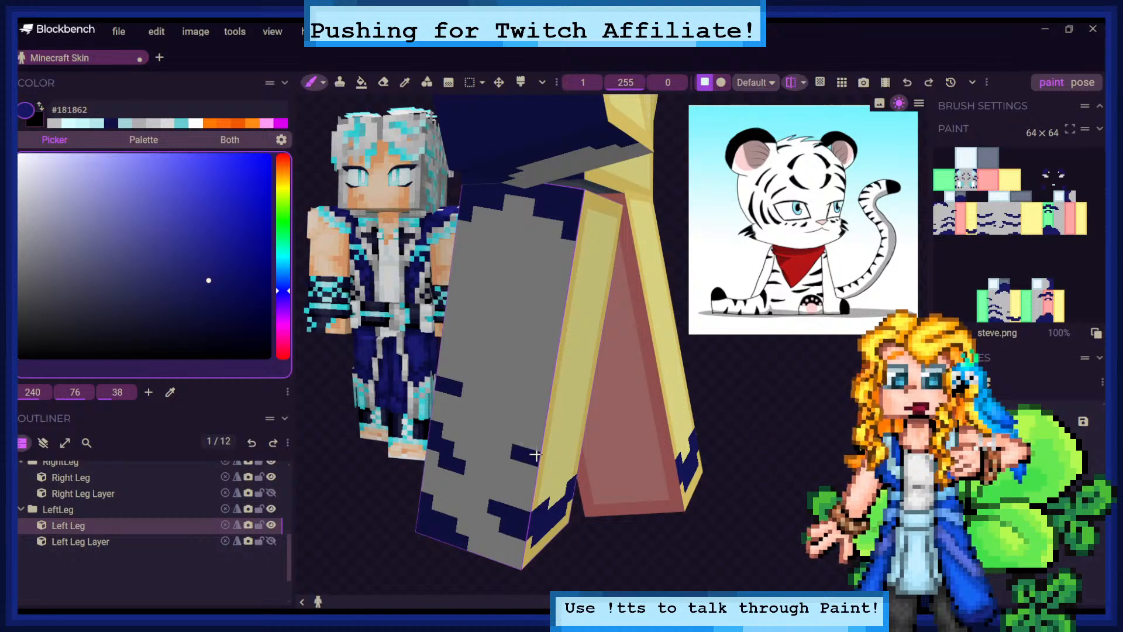
Continue the rear stripe across the backs of both legs as an arched dark blue band above the lower band
{"action": "left_click_drag", "start_coordinate": [757, 537], "coordinate": [685, 523]}
{"action": "left_click", "coordinate": [516, 443]}
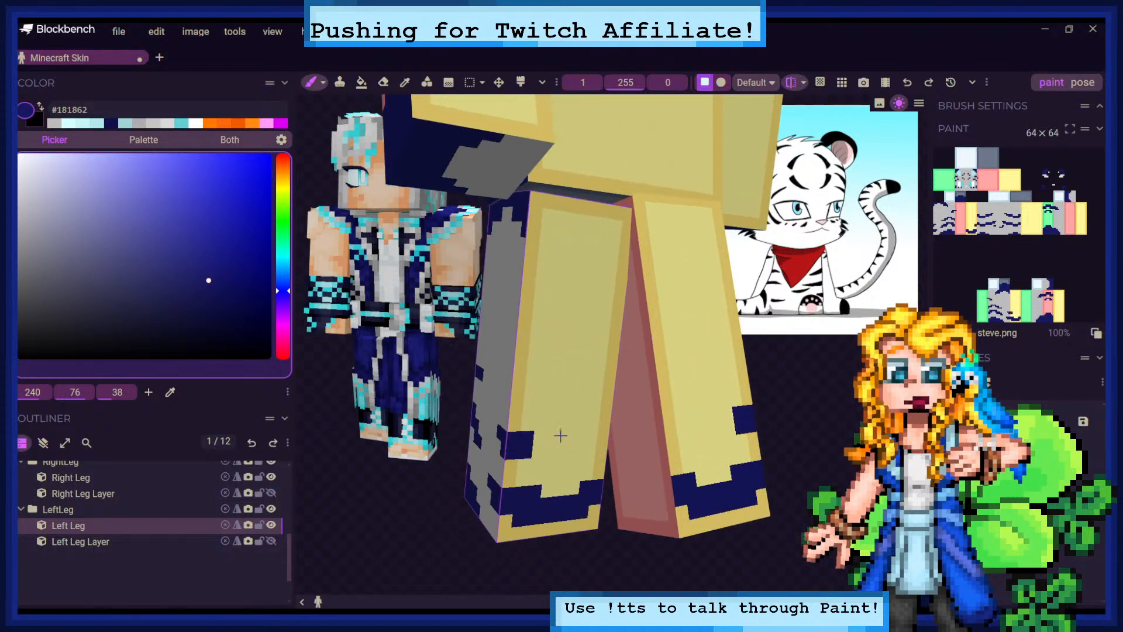
{"action": "left_click", "coordinate": [595, 441]}
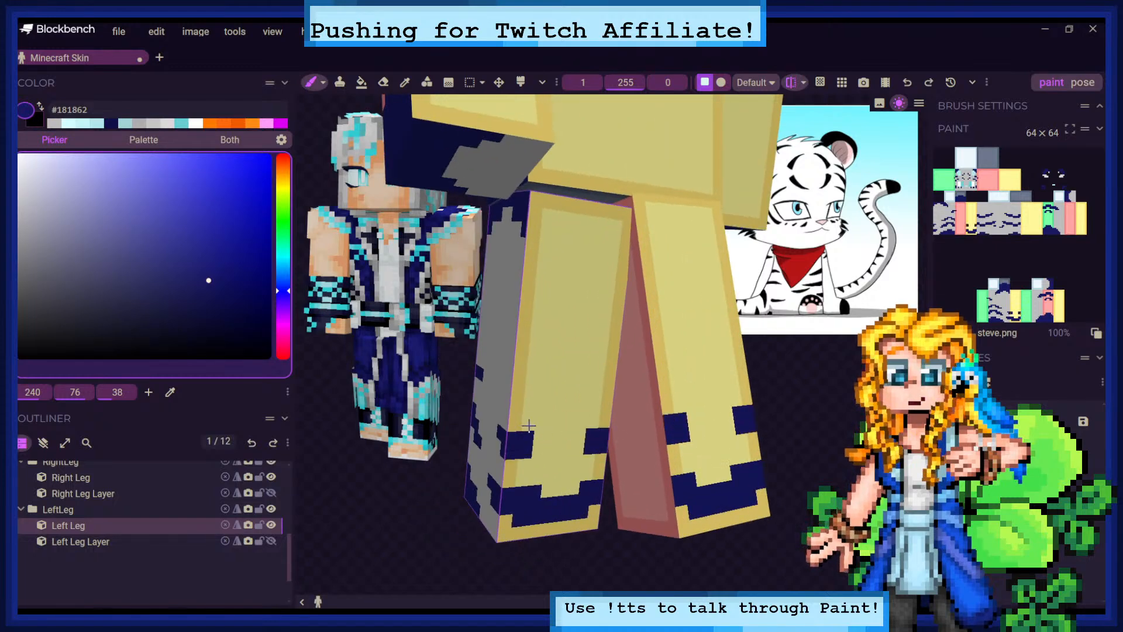
{"action": "mouse_move", "coordinate": [528, 425]}
{"action": "left_mouse_down"}
{"action": "mouse_move", "coordinate": [548, 435]}
{"action": "mouse_move", "coordinate": [605, 430]}
{"action": "left_mouse_up"}
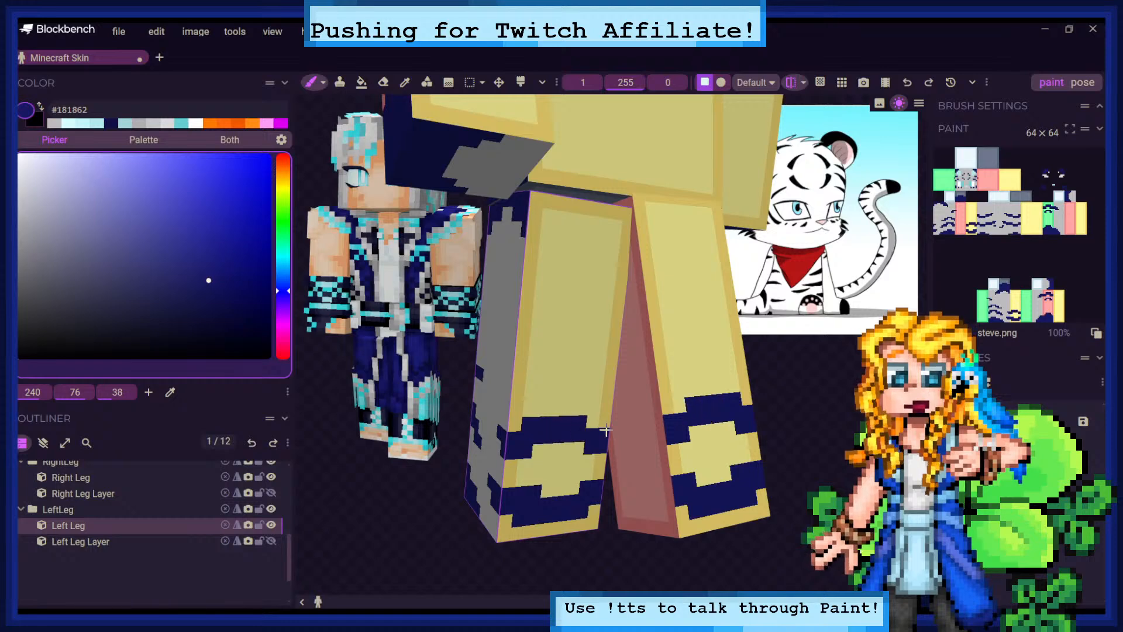
Paint a stepped dark blue stripe running down to the rear edge on the legs' outer sides, around mid-height
{"action": "left_click_drag", "start_coordinate": [805, 457], "coordinate": [868, 464]}
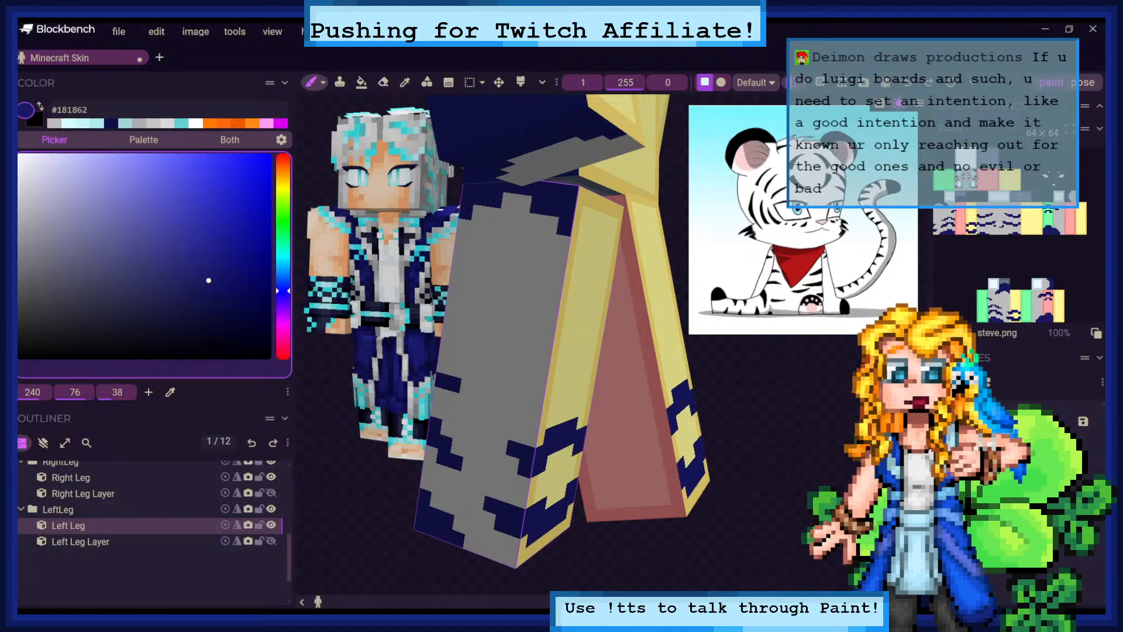
{"action": "mouse_move", "coordinate": [510, 306]}
{"action": "left_mouse_down"}
{"action": "mouse_move", "coordinate": [533, 323]}
{"action": "mouse_move", "coordinate": [534, 310]}
{"action": "mouse_move", "coordinate": [537, 330]}
{"action": "left_mouse_up"}
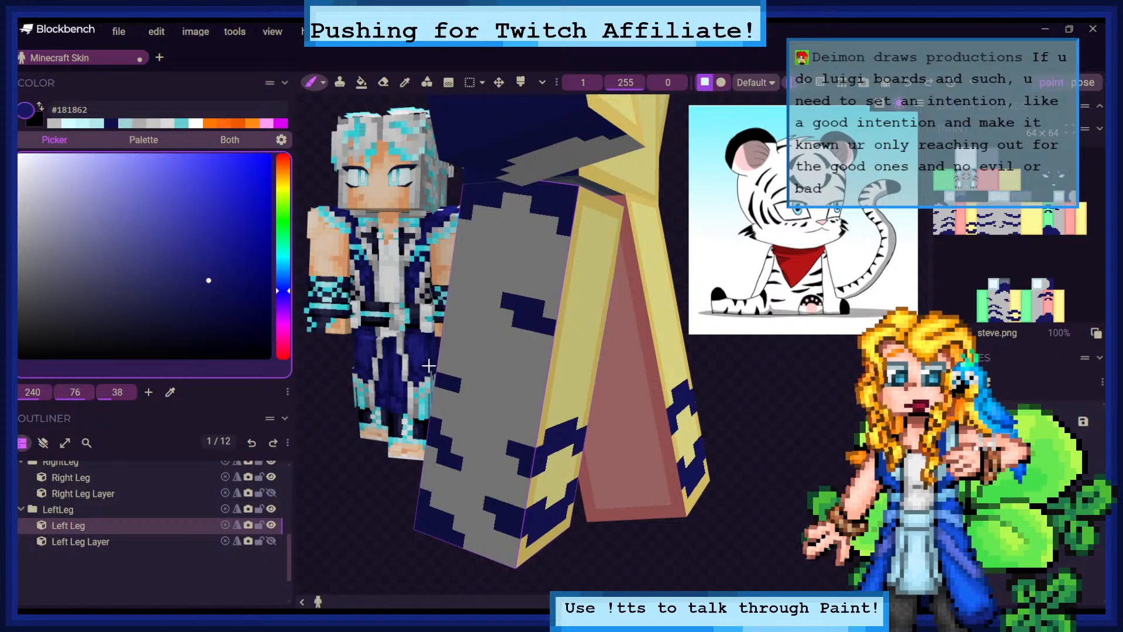
{"action": "left_click", "coordinate": [252, 442]}
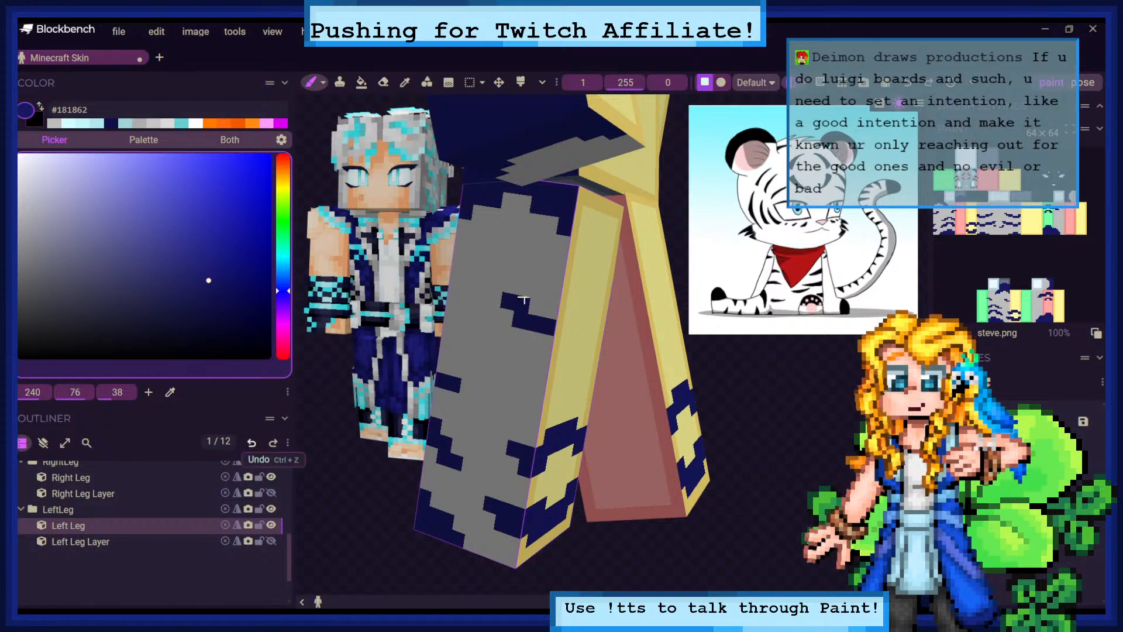
{"action": "left_click_drag", "start_coordinate": [532, 338], "coordinate": [540, 336]}
Continue the mid-height stripe across the backs of both legs as a dark blue band with raised ends
{"action": "left_click_drag", "start_coordinate": [696, 336], "coordinate": [582, 336]}
{"action": "left_click", "coordinate": [534, 340]}
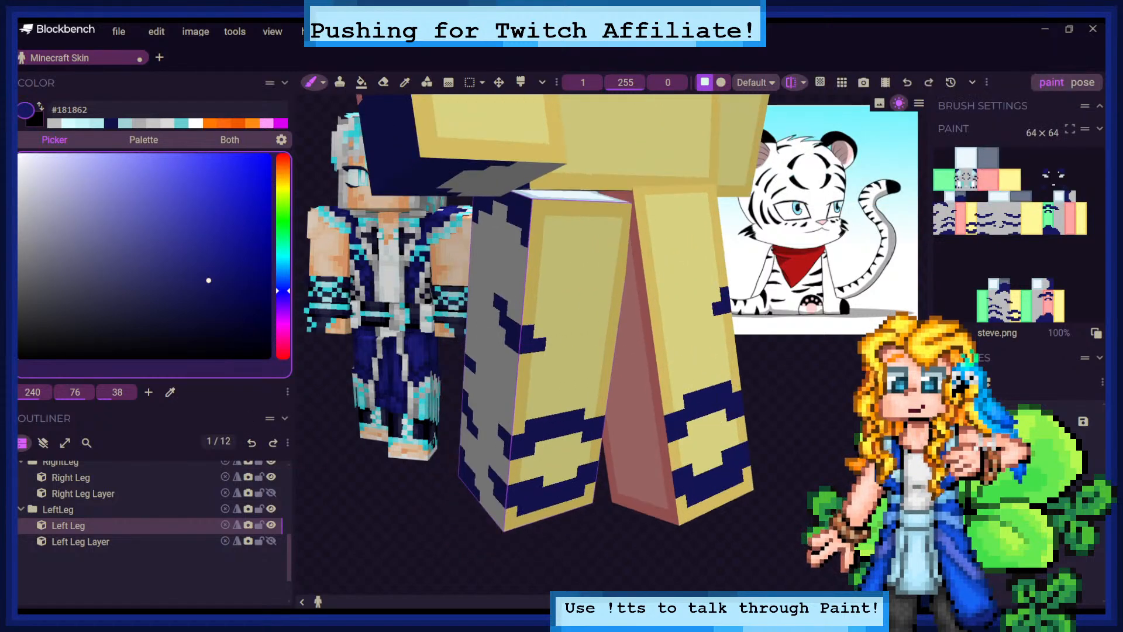
{"action": "left_click", "coordinate": [609, 326]}
{"action": "left_click_drag", "start_coordinate": [759, 358], "coordinate": [537, 332]}
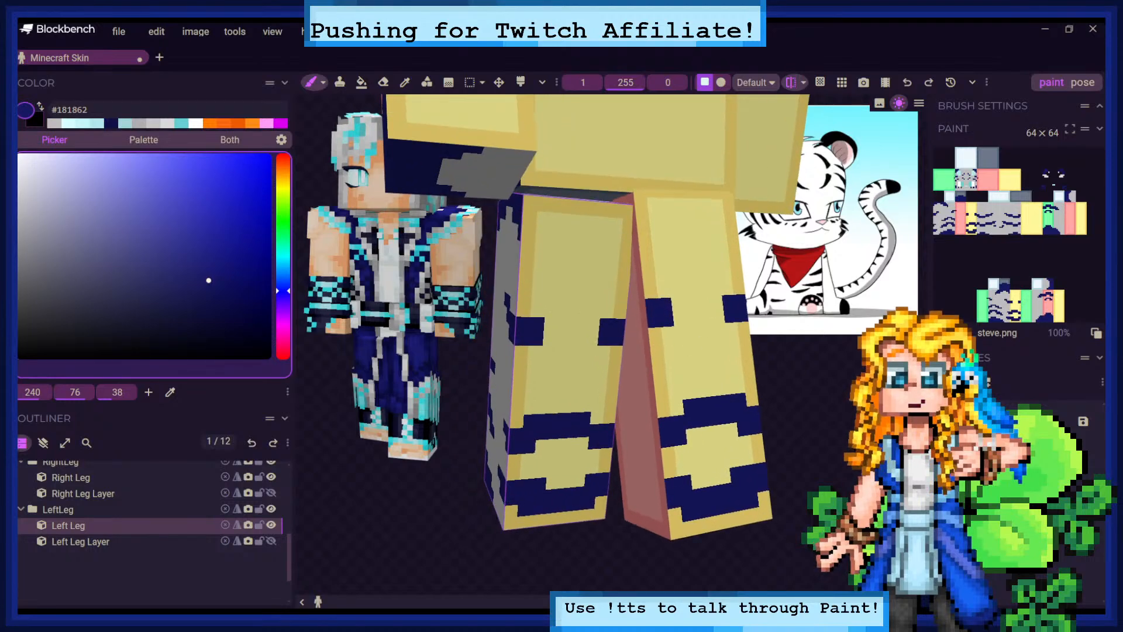
{"action": "left_click_drag", "start_coordinate": [537, 332], "coordinate": [608, 332]}
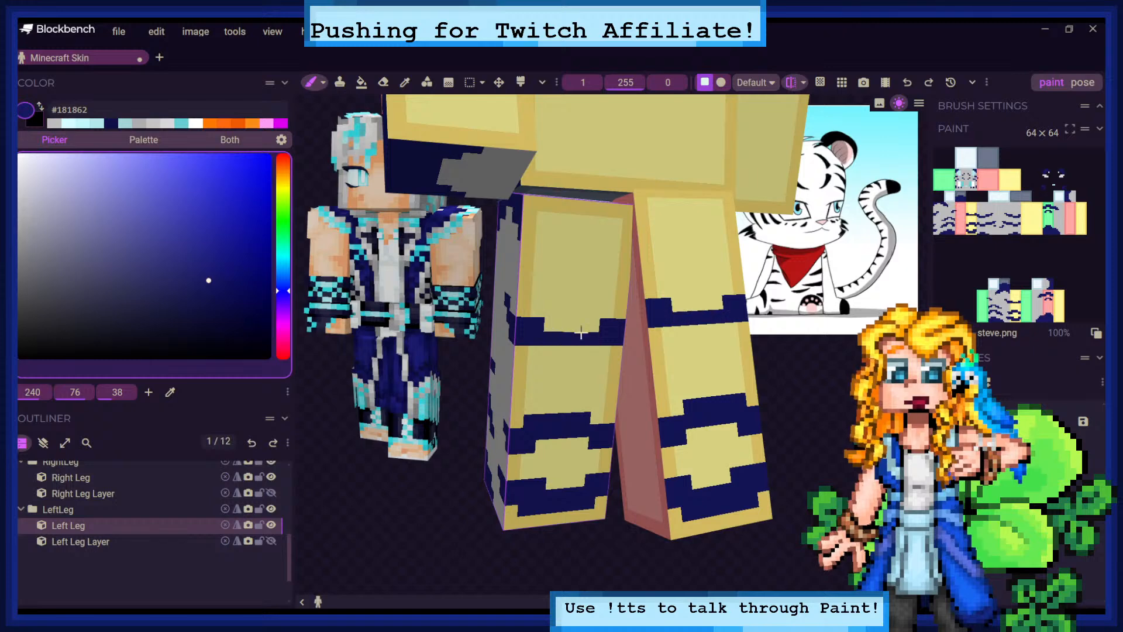
Fill the notch in the upper middle of the new back band and thicken its lower middle on both legs
{"action": "mouse_move", "coordinate": [535, 352]}
{"action": "left_mouse_down"}
{"action": "mouse_move", "coordinate": [570, 353]}
{"action": "mouse_move", "coordinate": [609, 326]}
{"action": "mouse_move", "coordinate": [567, 321]}
{"action": "mouse_move", "coordinate": [581, 317]}
{"action": "left_mouse_up"}
{"action": "left_click", "coordinate": [592, 324]}
{"action": "mouse_move", "coordinate": [774, 368]}
{"action": "left_mouse_down"}
{"action": "mouse_move", "coordinate": [817, 403]}
{"action": "mouse_move", "coordinate": [805, 408]}
{"action": "mouse_move", "coordinate": [803, 383]}
{"action": "mouse_move", "coordinate": [851, 389]}
{"action": "mouse_move", "coordinate": [769, 342]}
{"action": "left_mouse_up"}
{"action": "left_click", "coordinate": [574, 324]}
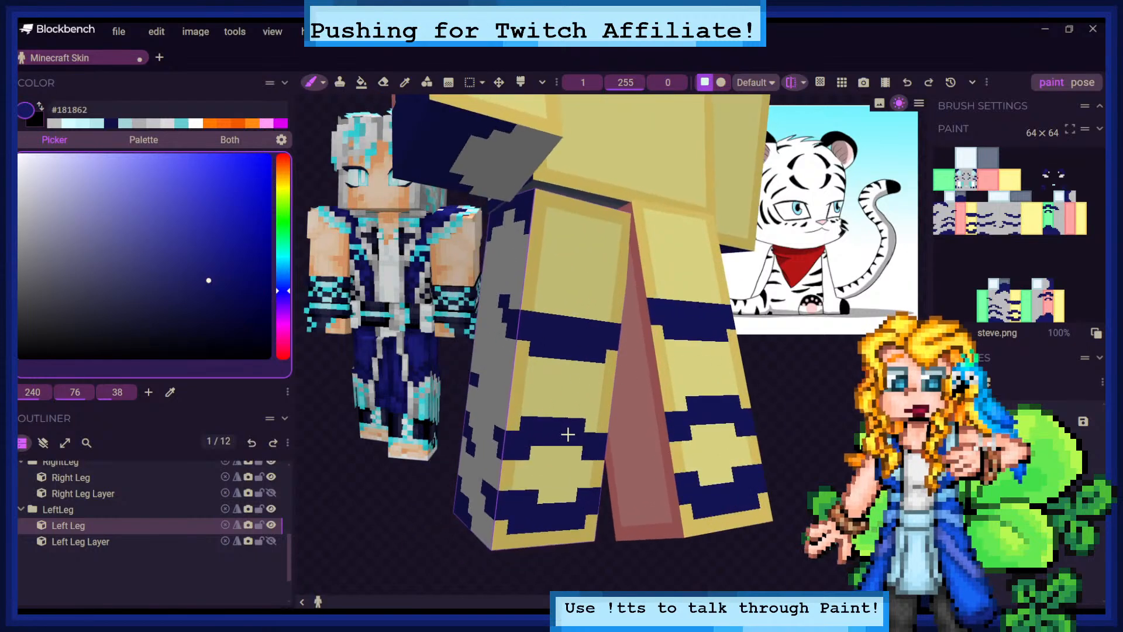
Examine the stripes on the legs, torso and arms from the back, side and front against the reference image
{"action": "left_click_drag", "start_coordinate": [796, 378], "coordinate": [772, 384]}
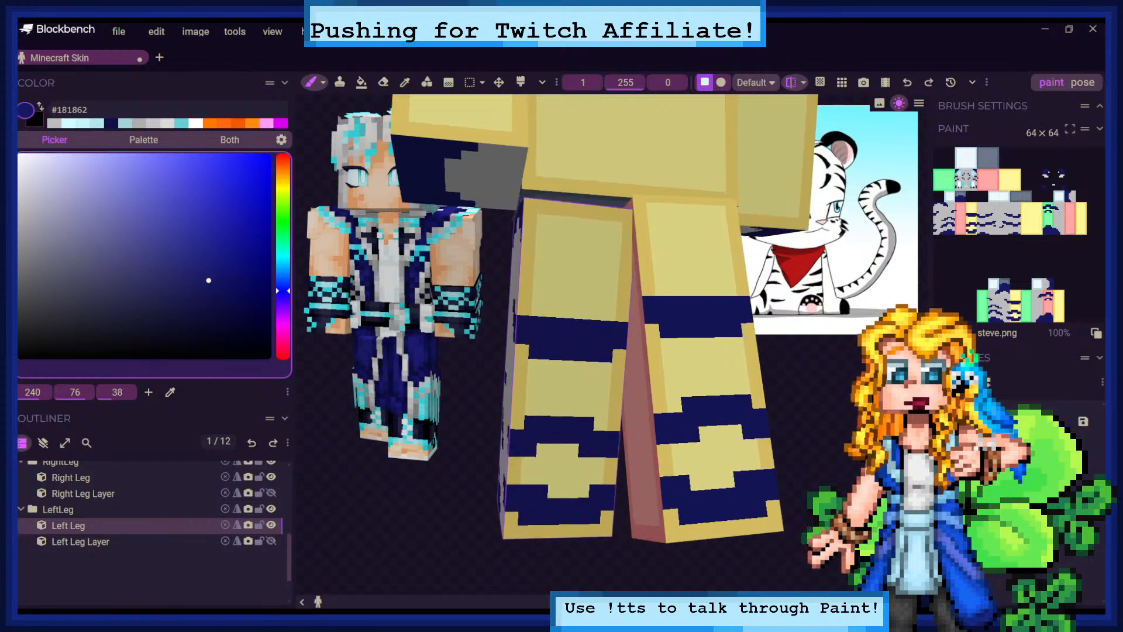
{"action": "left_click_drag", "start_coordinate": [812, 327], "coordinate": [892, 327]}
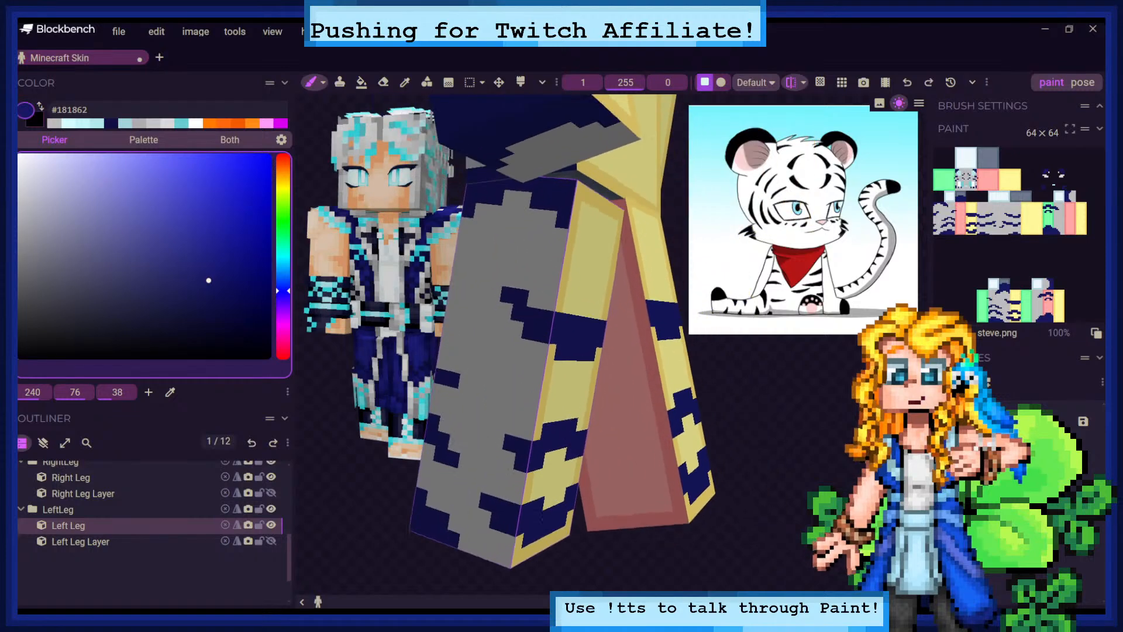
{"action": "left_click_drag", "start_coordinate": [755, 374], "coordinate": [854, 377]}
{"action": "scroll", "coordinate": [721, 371], "scroll_direction": "down", "scroll_amount": 3}
{"action": "scroll", "coordinate": [854, 377], "scroll_direction": "down", "scroll_amount": 2}
{"action": "scroll", "coordinate": [761, 386], "scroll_direction": "down", "scroll_amount": 2}
{"action": "left_click_drag", "start_coordinate": [760, 386], "coordinate": [816, 389]}
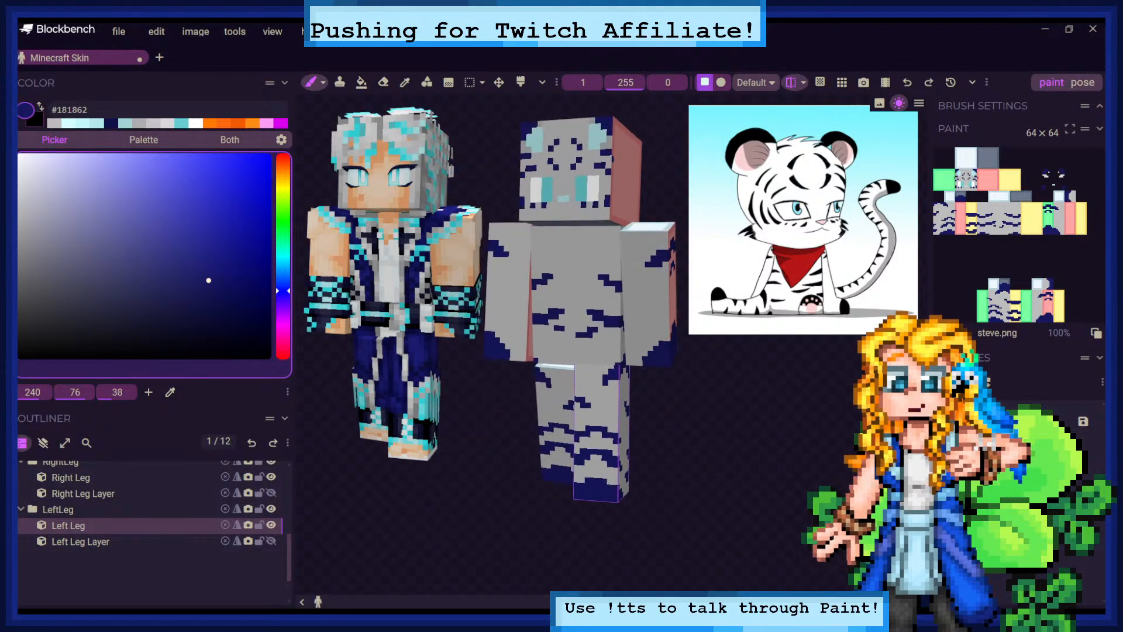
{"action": "scroll", "coordinate": [816, 389], "scroll_direction": "up", "scroll_amount": 5}
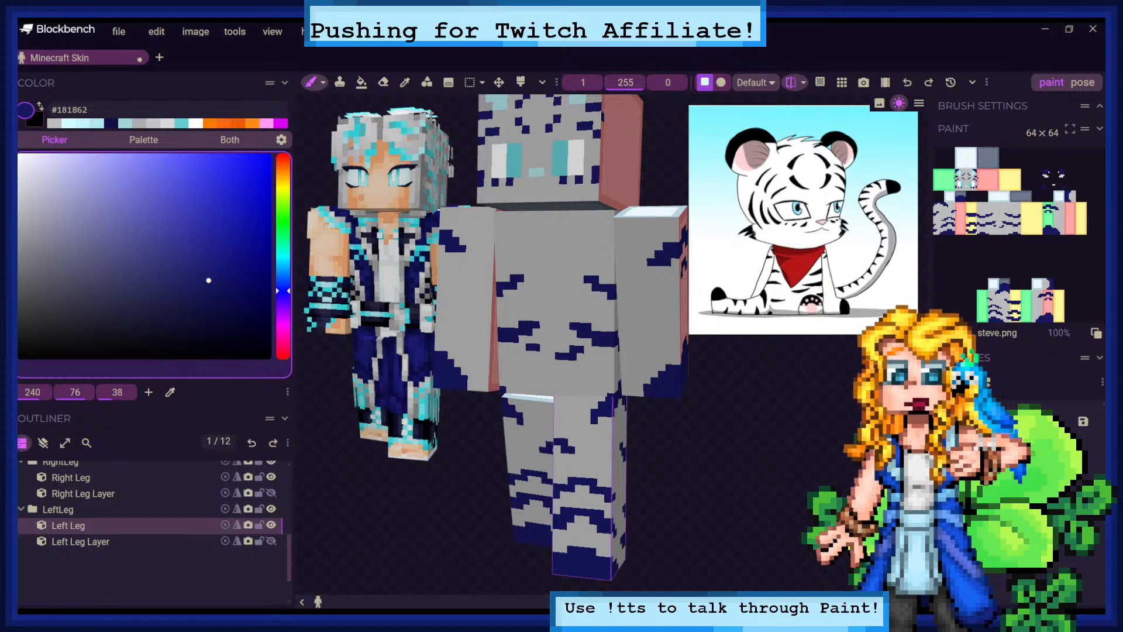
{"action": "left_click_drag", "start_coordinate": [866, 386], "coordinate": [888, 387]}
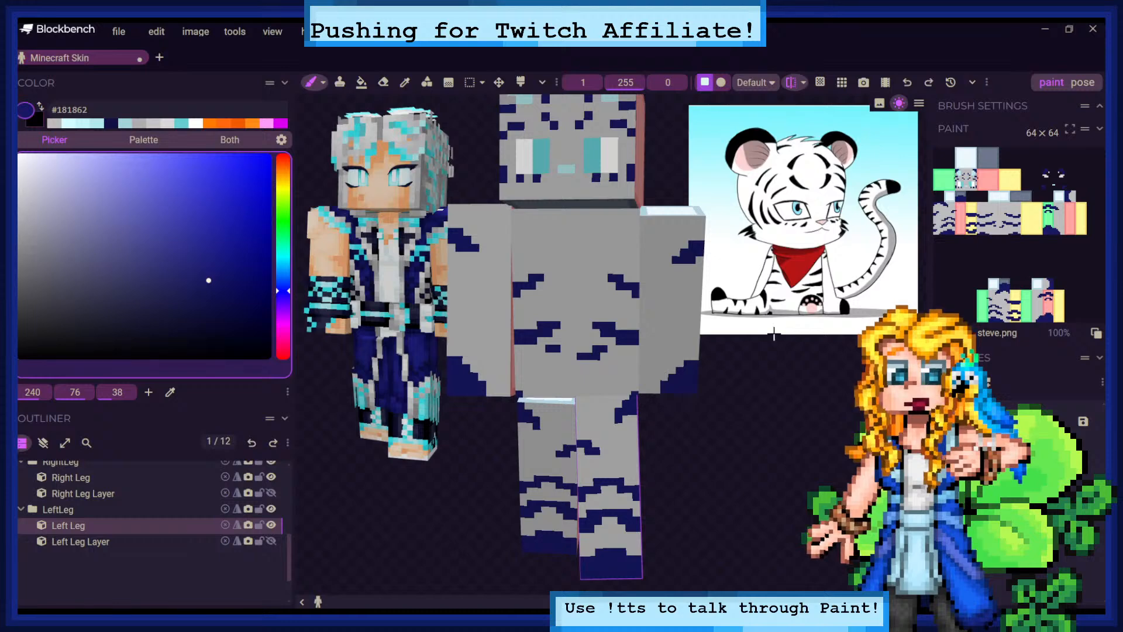
{"action": "left_click_drag", "start_coordinate": [775, 334], "coordinate": [757, 340]}
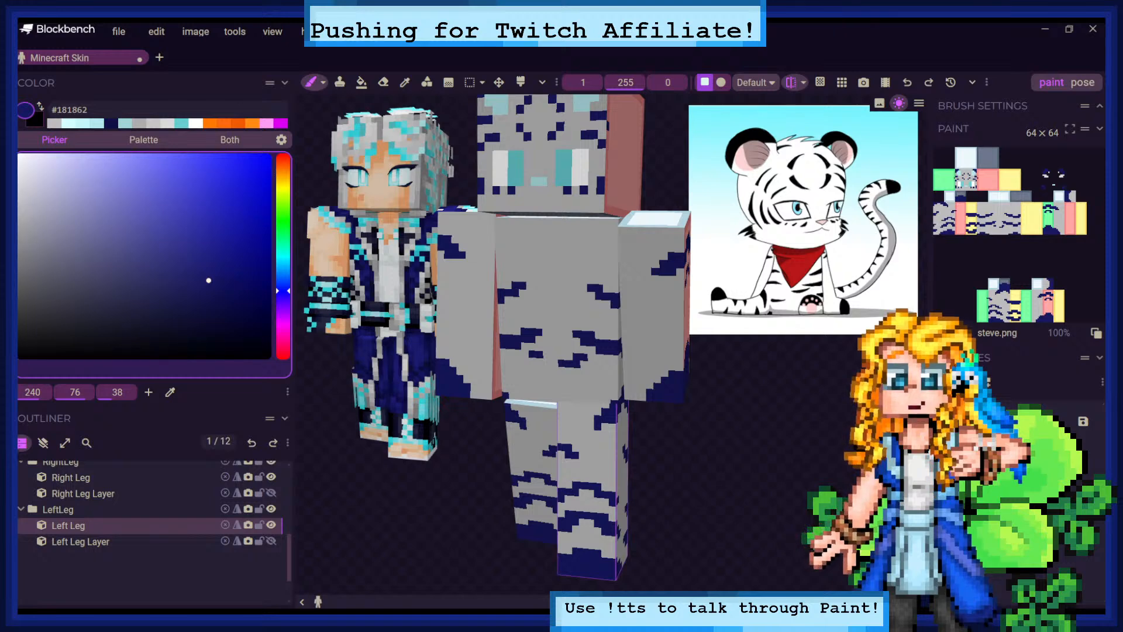
Paint a short stepped dark blue stripe above the existing shoulder stripe on the fronts of both arms
{"action": "scroll", "coordinate": [585, 327], "scroll_direction": "up", "scroll_amount": 4}
{"action": "right_click_drag", "start_coordinate": [585, 327], "coordinate": [550, 345]}
{"action": "scroll", "coordinate": [549, 345], "scroll_direction": "down", "scroll_amount": 1}
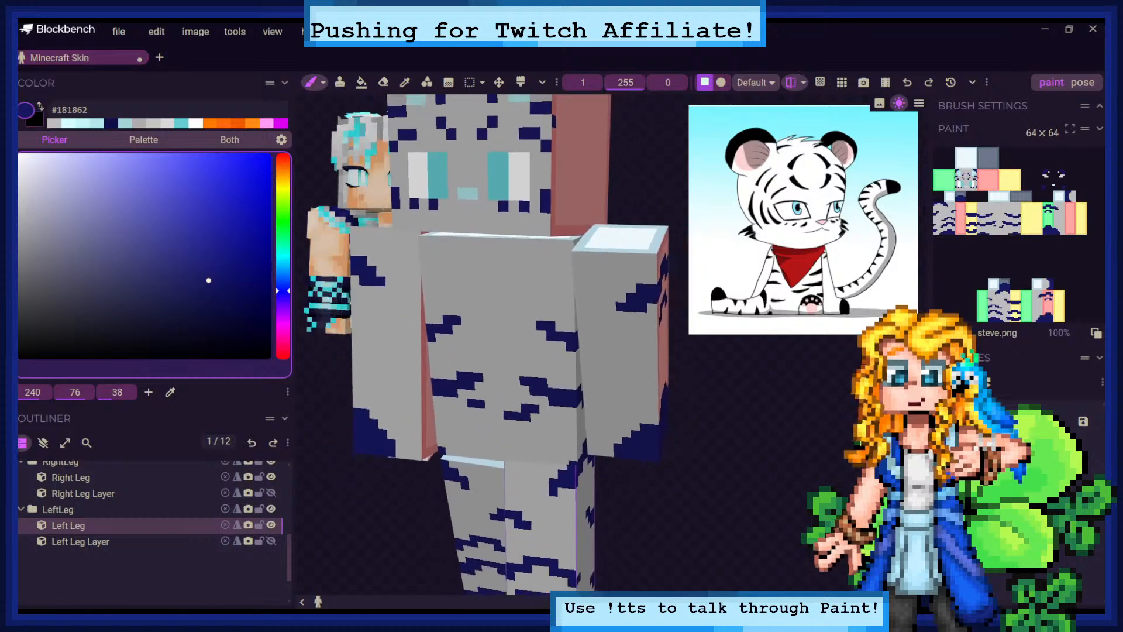
{"action": "left_click_drag", "start_coordinate": [731, 445], "coordinate": [719, 418]}
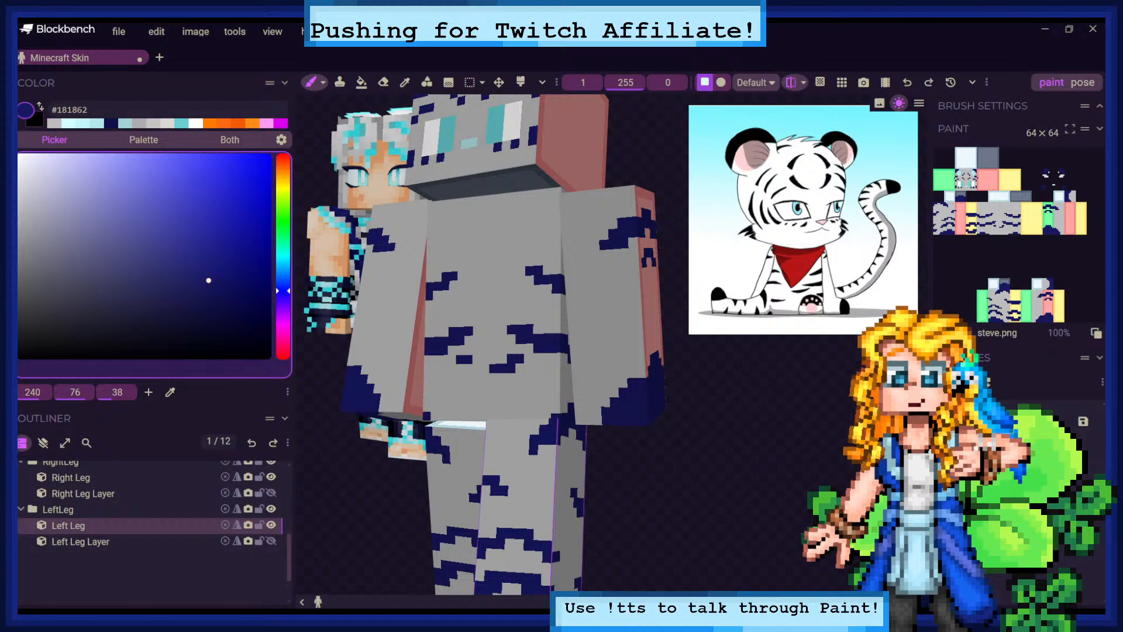
{"action": "left_click_drag", "start_coordinate": [750, 404], "coordinate": [798, 416]}
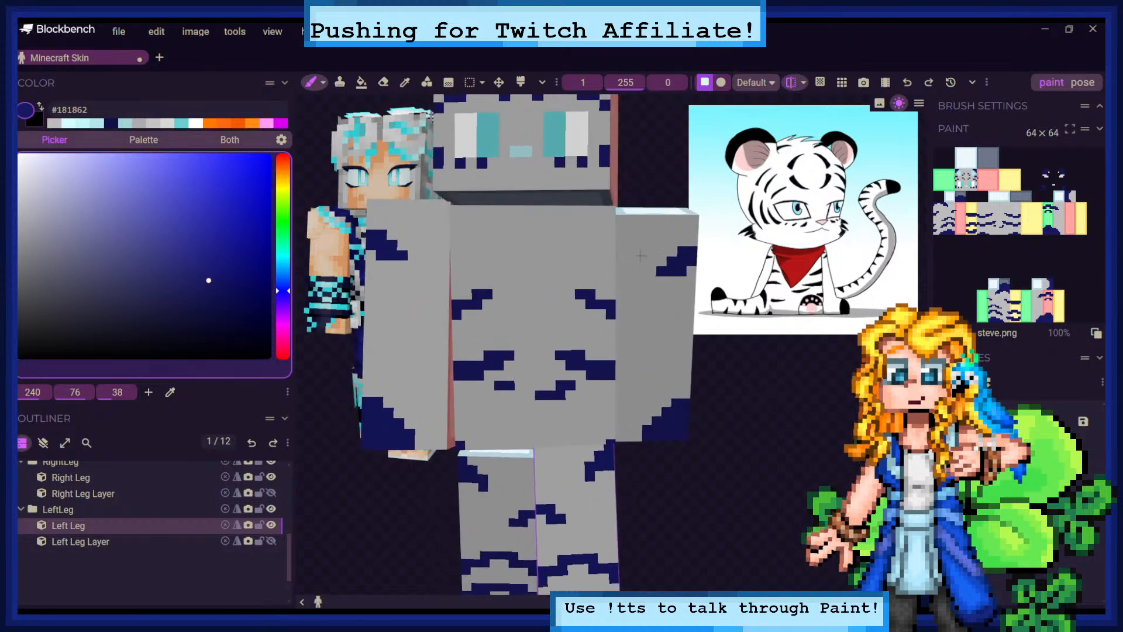
{"action": "left_click_drag", "start_coordinate": [642, 258], "coordinate": [651, 242]}
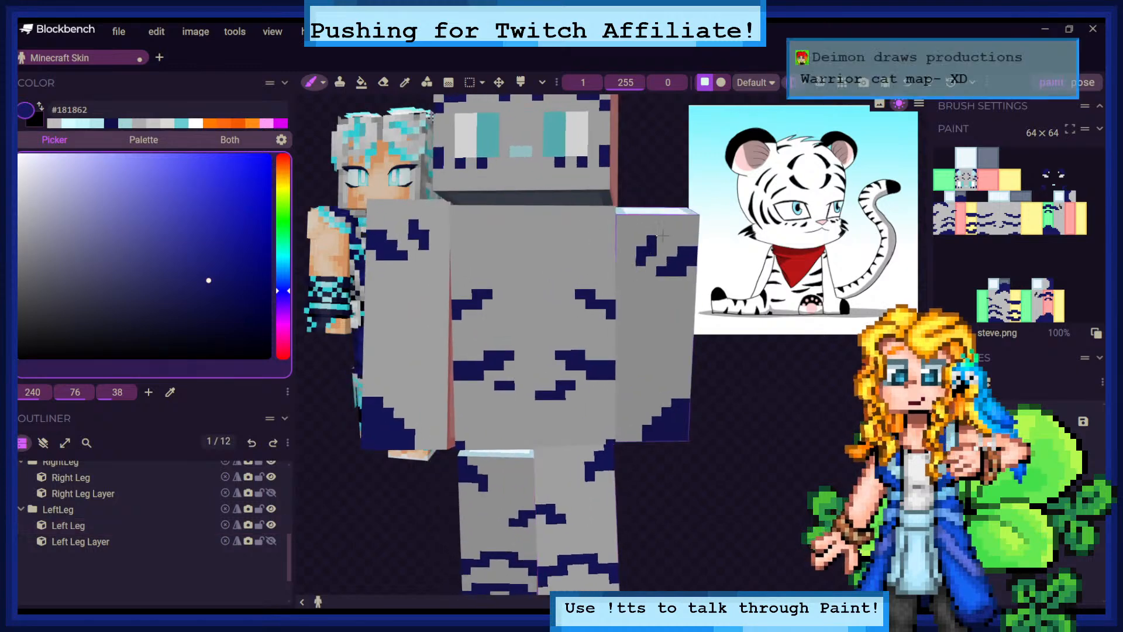
{"action": "left_click", "coordinate": [662, 239]}
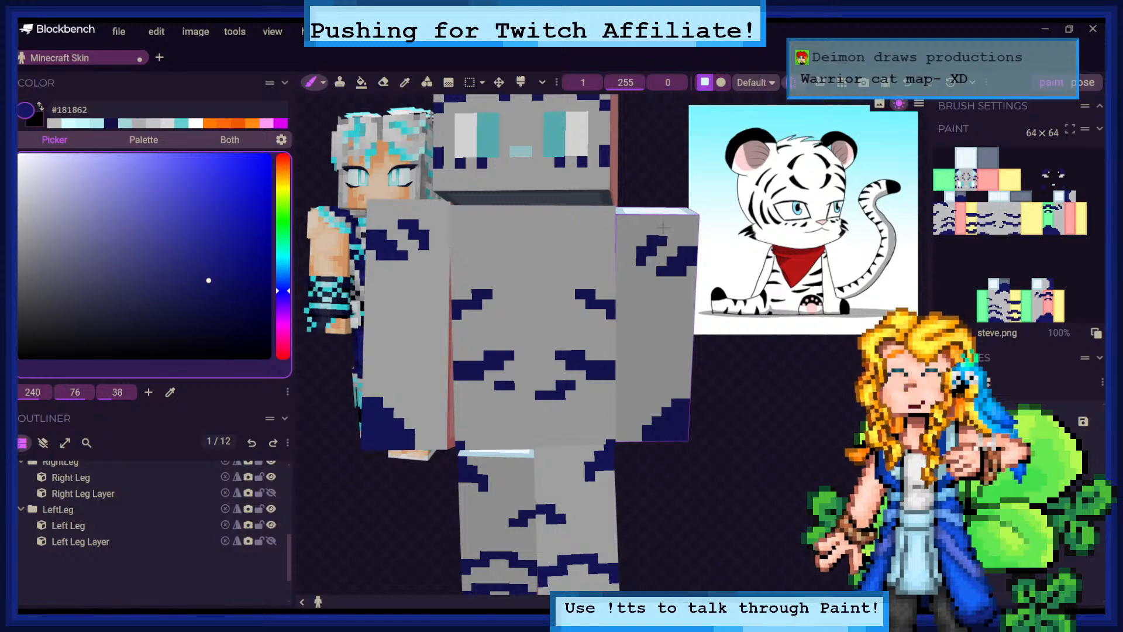
Trim the new arm stripe with the torso's gray #bdbdbd and extend its upper tip with dark blue #181862
{"action": "left_click", "coordinate": [404, 81]}
{"action": "left_click", "coordinate": [610, 260]}
{"action": "left_click", "coordinate": [311, 83]}
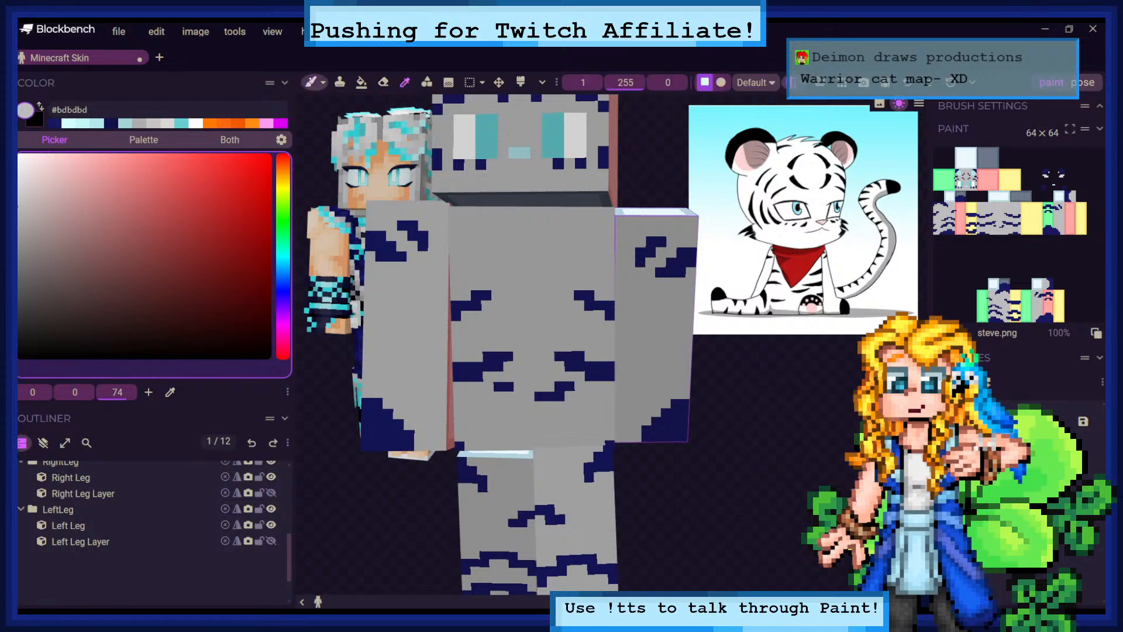
{"action": "left_click", "coordinate": [55, 123]}
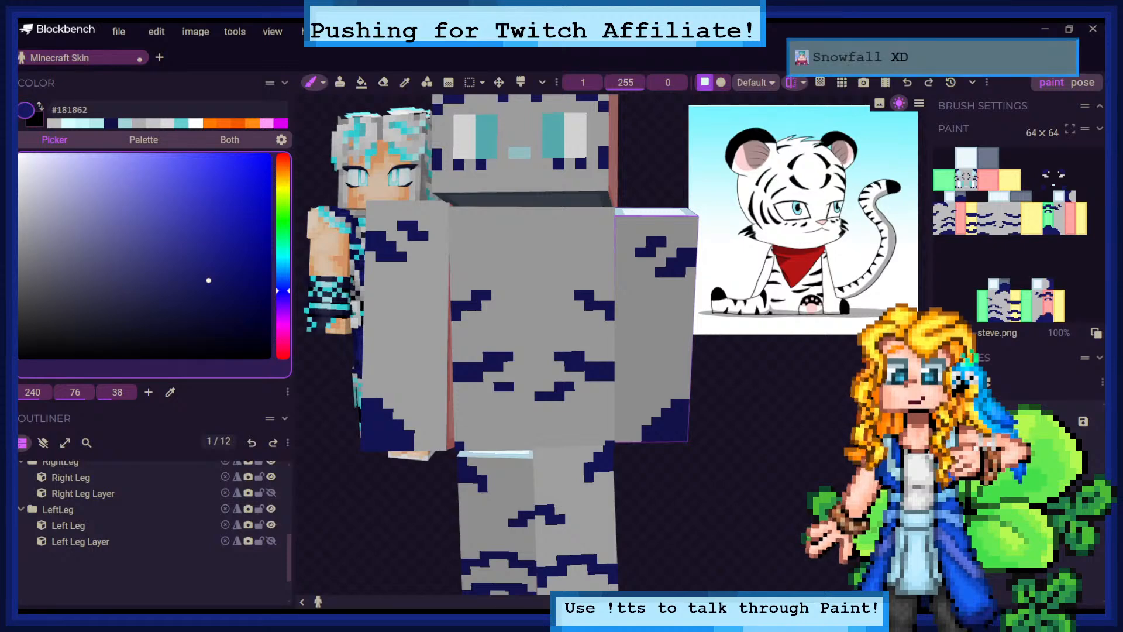
{"action": "left_click", "coordinate": [671, 232]}
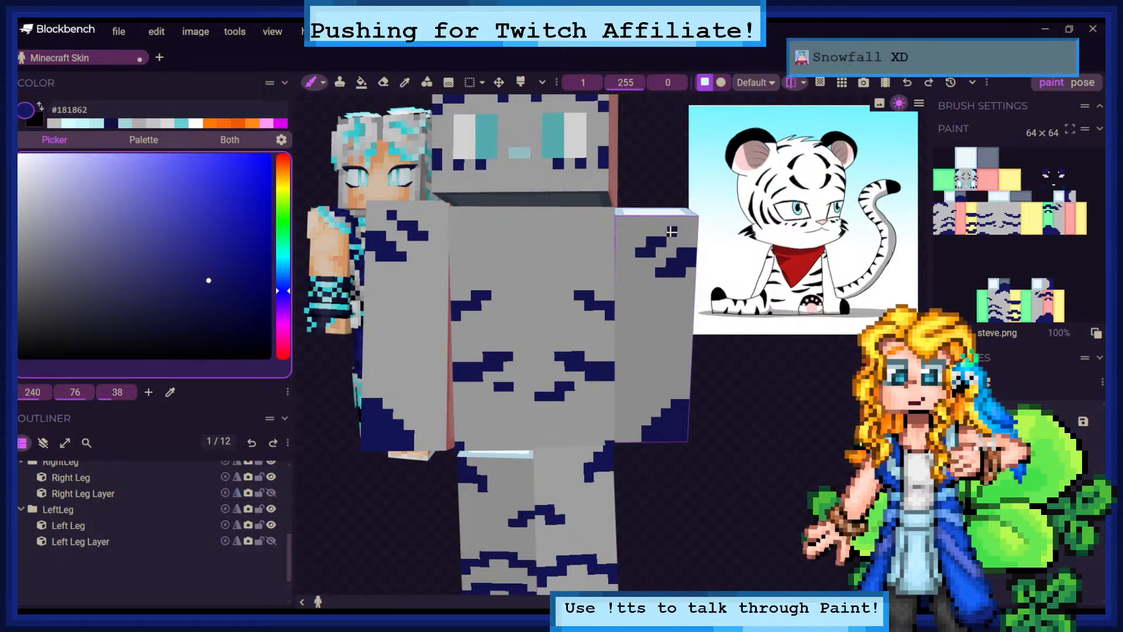
Show the hidden outer layers of the skin and spread the body parts apart in the exploded view
{"action": "mouse_move", "coordinate": [763, 357]}
{"action": "left_mouse_down"}
{"action": "mouse_move", "coordinate": [740, 365]}
{"action": "mouse_move", "coordinate": [753, 378]}
{"action": "left_mouse_up"}
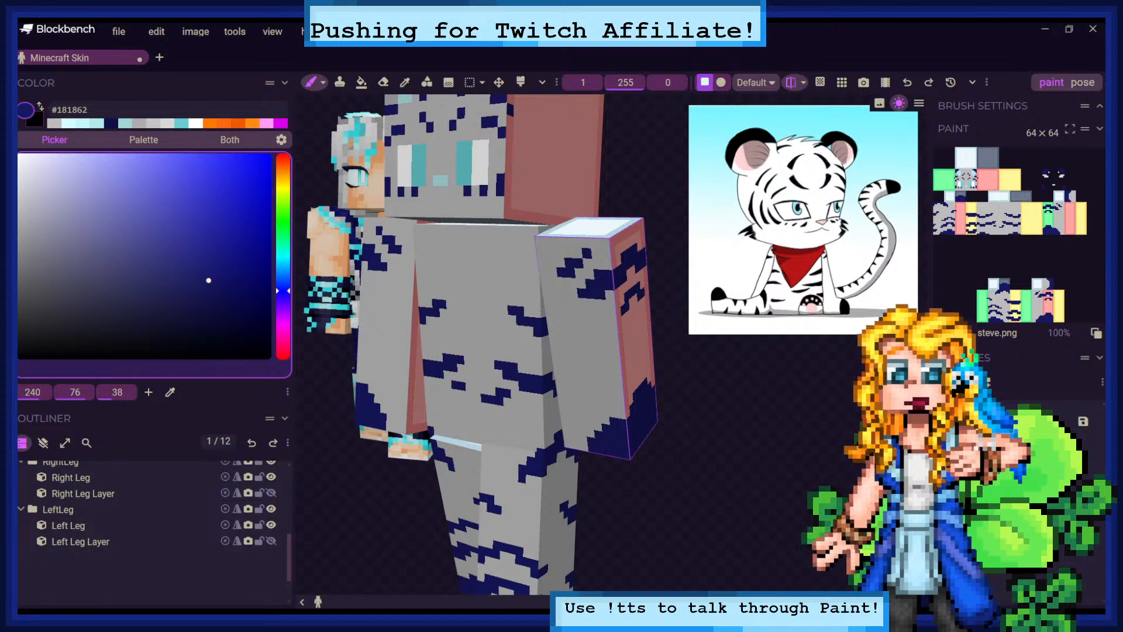
{"action": "left_click_drag", "start_coordinate": [749, 402], "coordinate": [735, 300]}
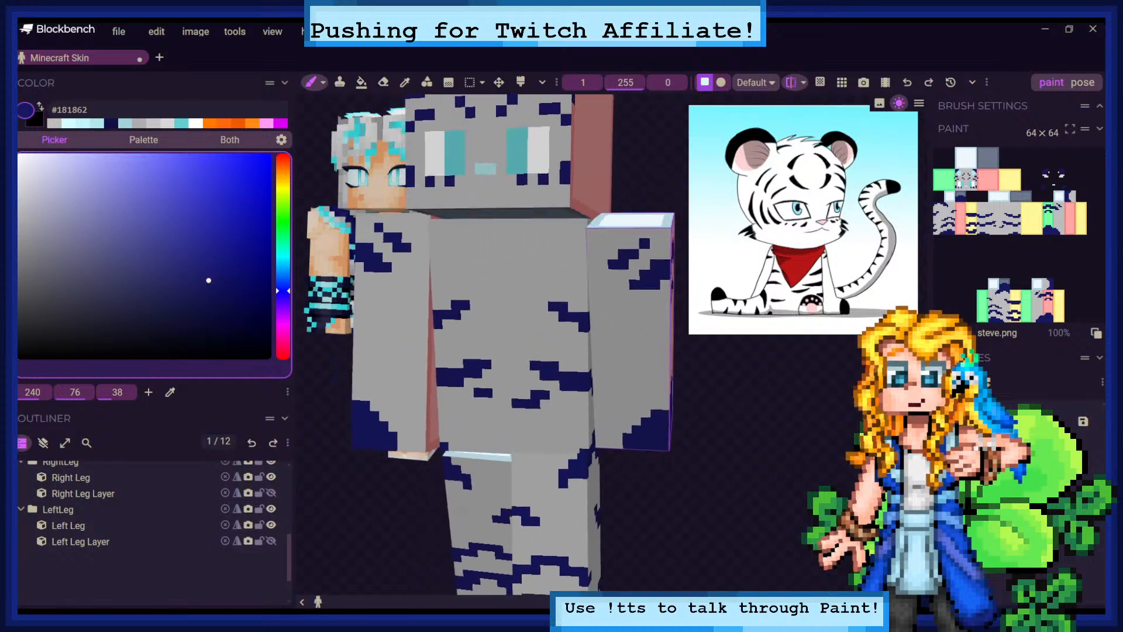
{"action": "scroll", "coordinate": [674, 496], "scroll_direction": "down", "scroll_amount": 4}
{"action": "left_click", "coordinate": [43, 443]}
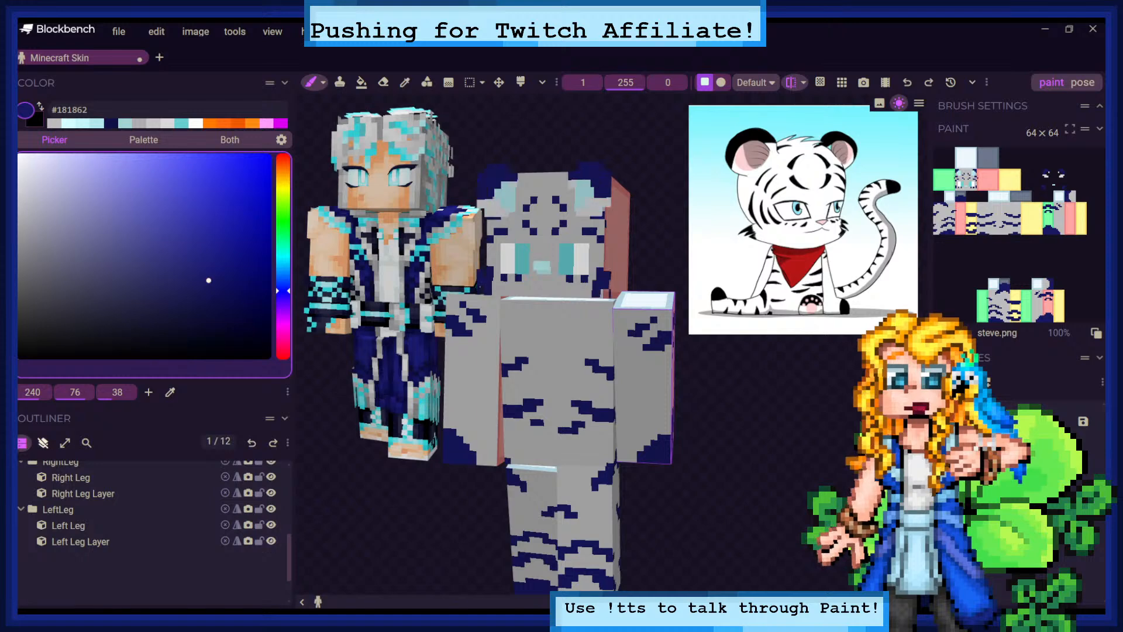
{"action": "mouse_move", "coordinate": [770, 377]}
{"action": "left_mouse_down"}
{"action": "mouse_move", "coordinate": [792, 376]}
{"action": "mouse_move", "coordinate": [773, 349]}
{"action": "mouse_move", "coordinate": [779, 378]}
{"action": "mouse_move", "coordinate": [719, 371]}
{"action": "mouse_move", "coordinate": [766, 376]}
{"action": "left_mouse_up"}
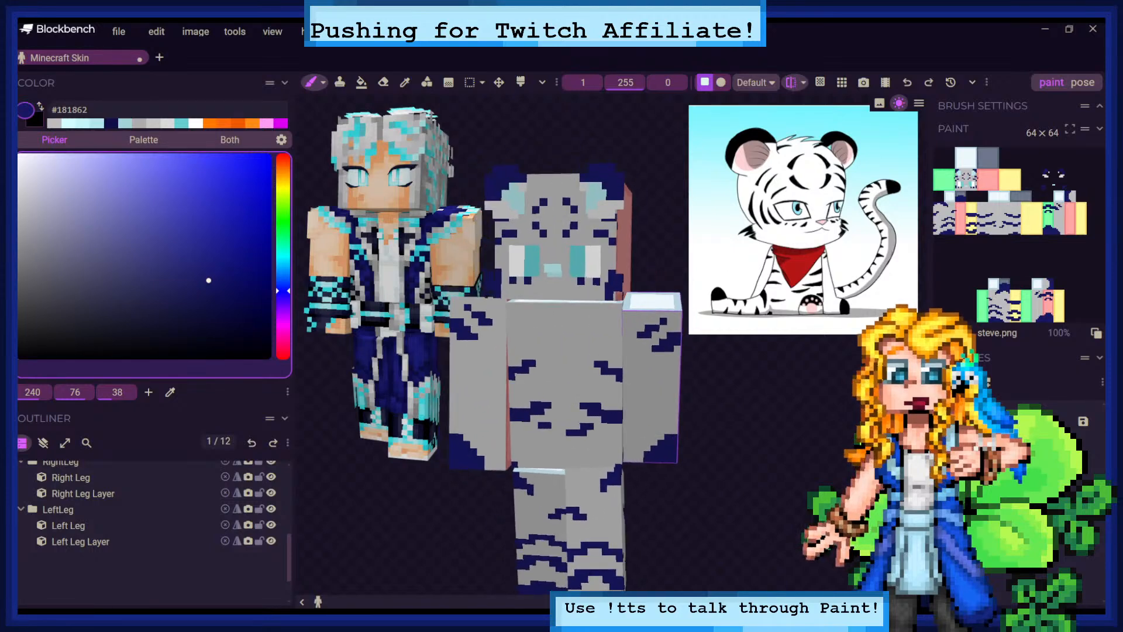
{"action": "scroll", "coordinate": [766, 377], "scroll_direction": "up", "scroll_amount": 4}
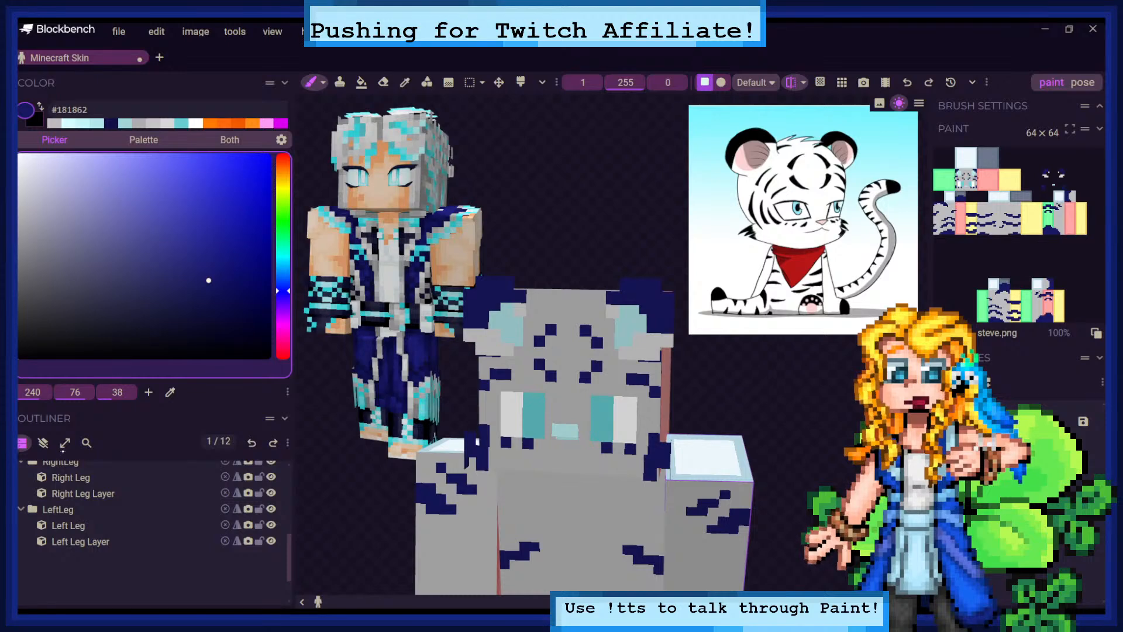
{"action": "left_click", "coordinate": [64, 443]}
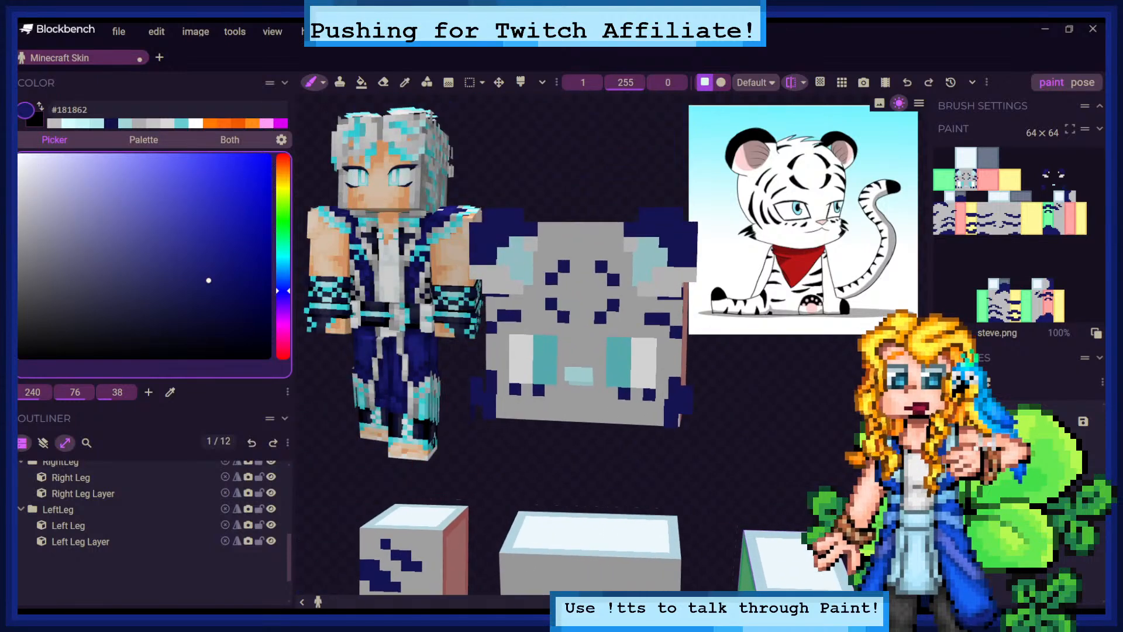
Sample the white of the eye and shift the painting color to light peach #ffc0a3
{"action": "key", "text": "c"}
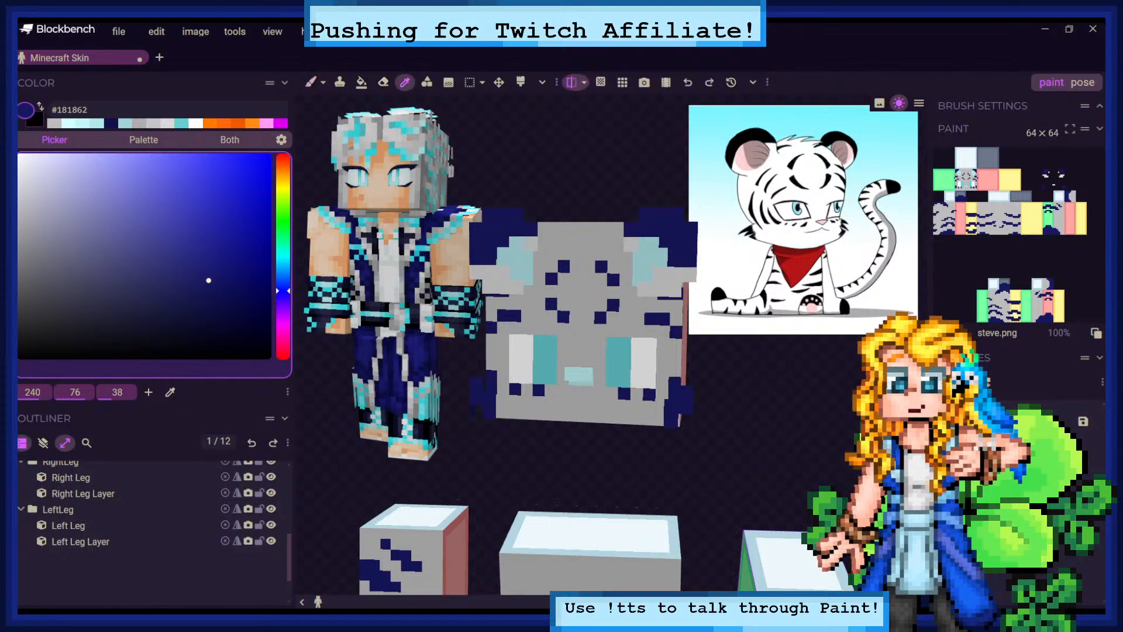
{"action": "left_click", "coordinate": [644, 362]}
{"action": "scroll", "coordinate": [582, 240], "scroll_direction": "down", "scroll_amount": 7}
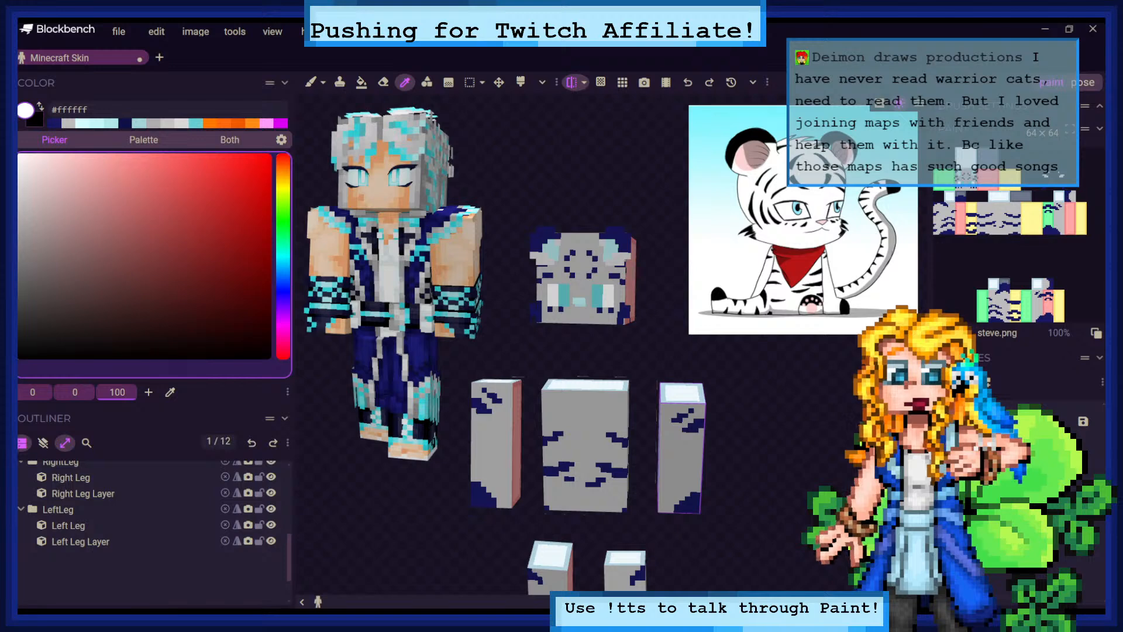
{"action": "left_click", "coordinate": [283, 338]}
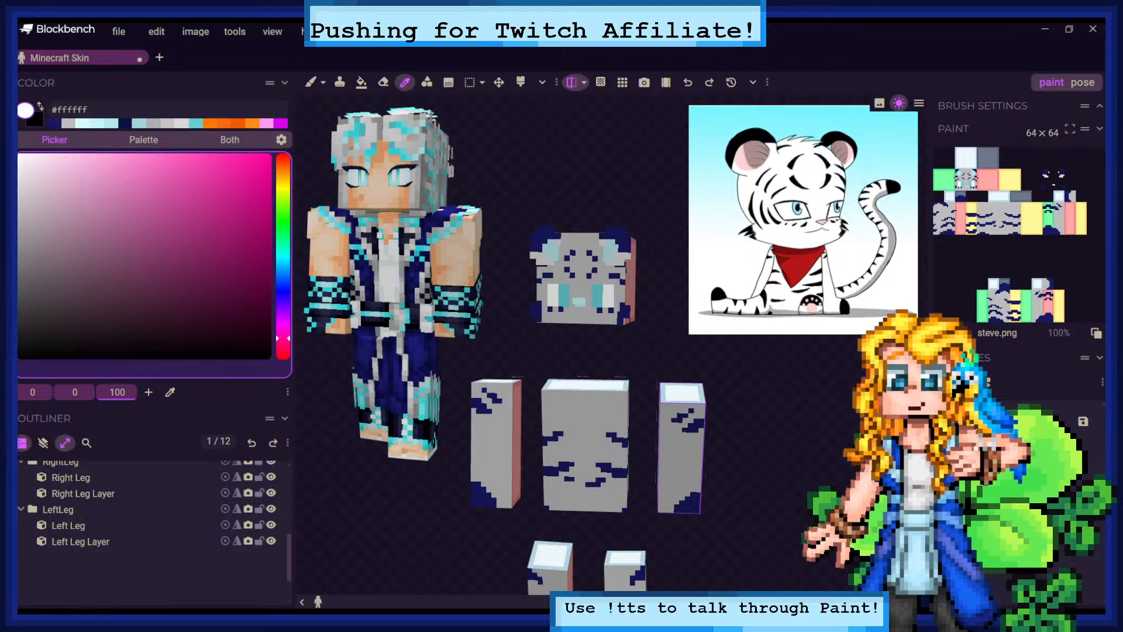
{"action": "left_click_drag", "start_coordinate": [42, 169], "coordinate": [55, 154]}
{"action": "left_click_drag", "start_coordinate": [283, 162], "coordinate": [283, 164]}
{"action": "left_click_drag", "start_coordinate": [57, 156], "coordinate": [107, 128]}
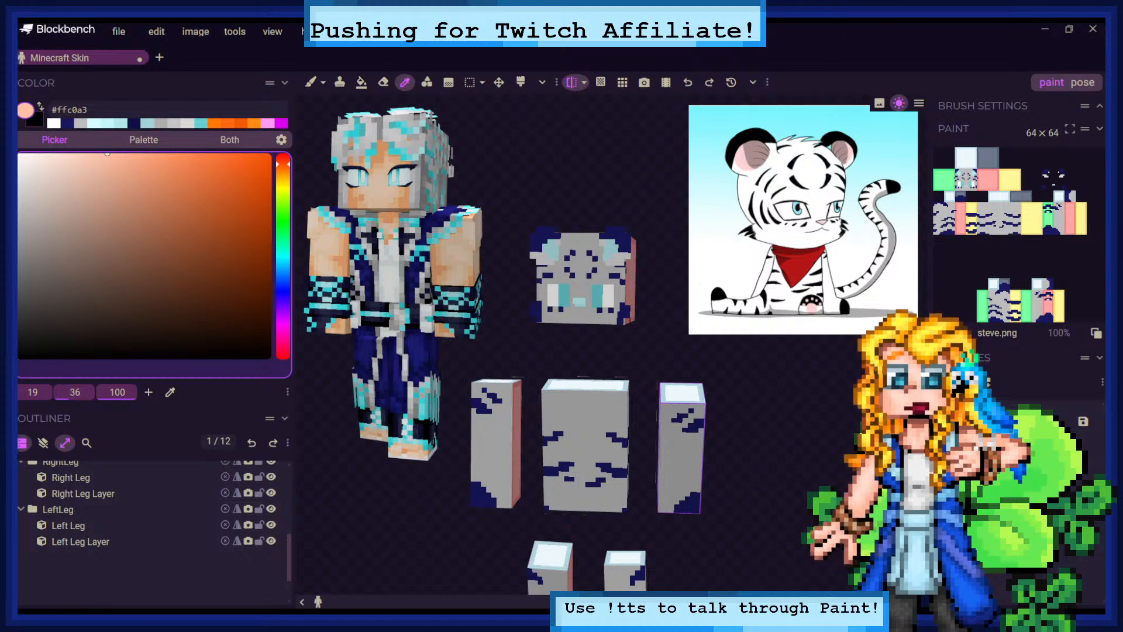
Sample the white of the eye again and set the painting color to light peach #ffc6a6
{"action": "left_click", "coordinate": [553, 296]}
{"action": "scroll", "coordinate": [562, 394], "scroll_direction": "up", "scroll_amount": 4}
{"action": "scroll", "coordinate": [535, 267], "scroll_direction": "down", "scroll_amount": 3}
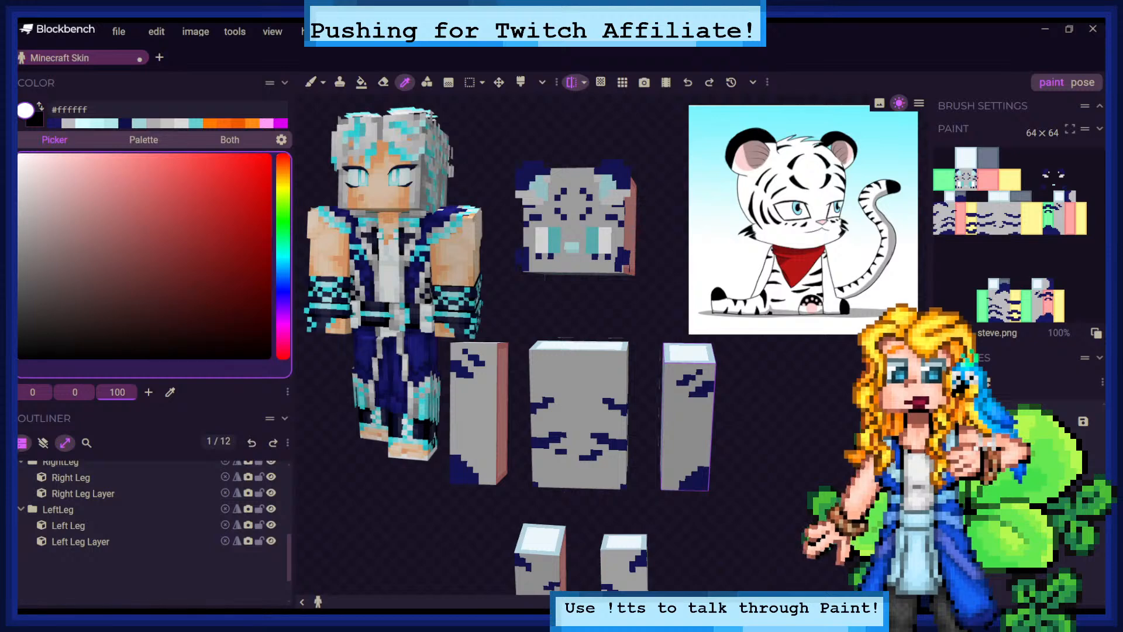
{"action": "scroll", "coordinate": [559, 396], "scroll_direction": "up", "scroll_amount": 3}
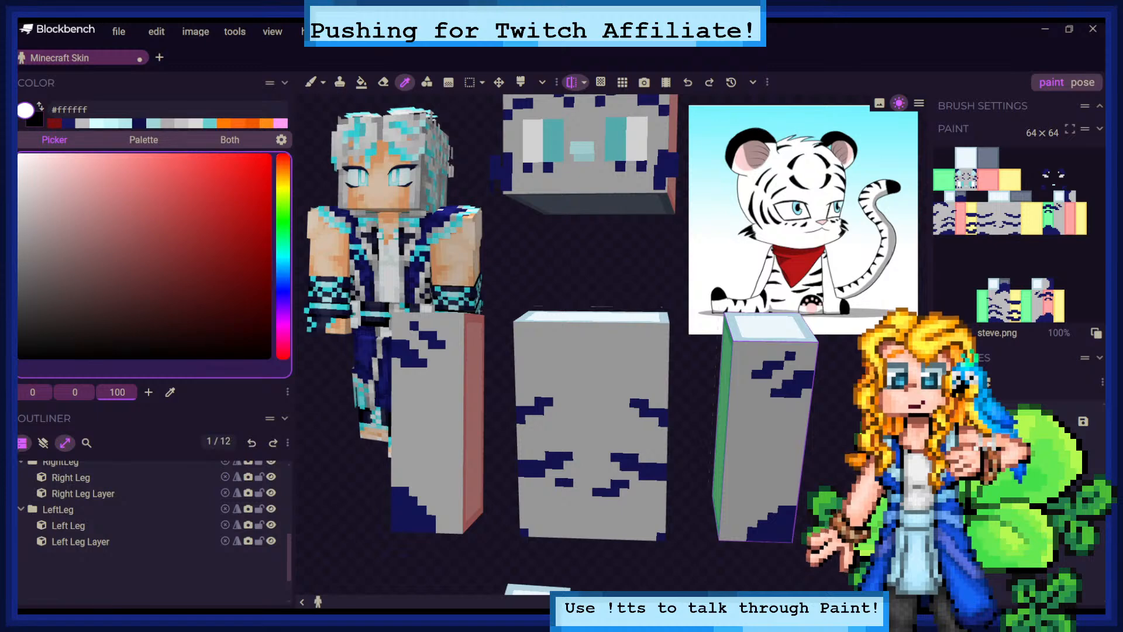
{"action": "left_click", "coordinate": [283, 167]}
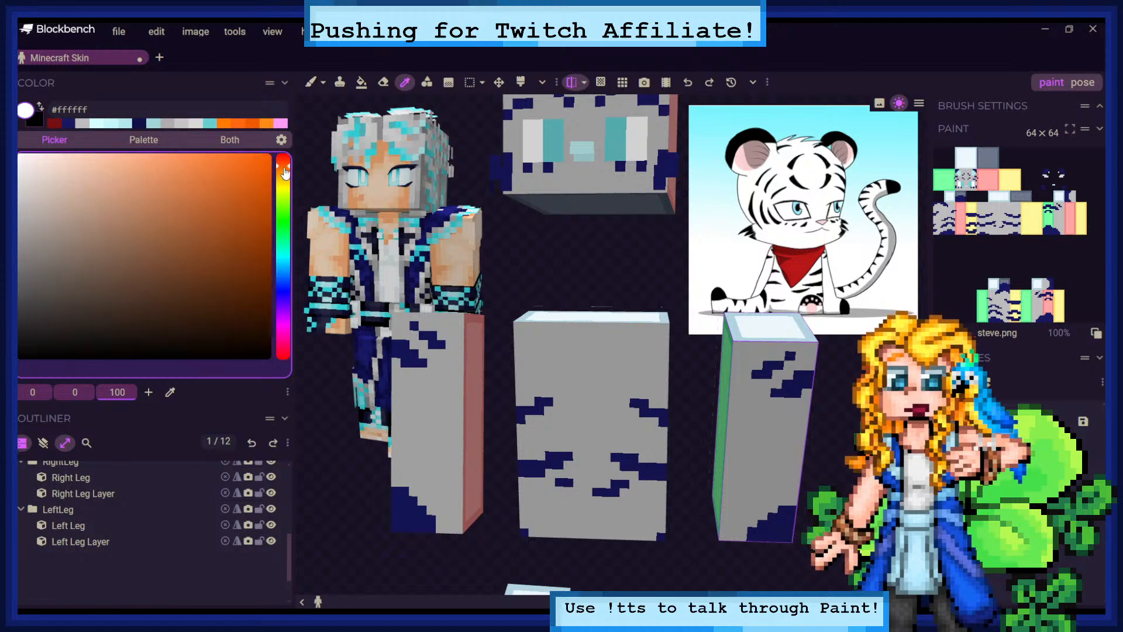
{"action": "left_click", "coordinate": [100, 154]}
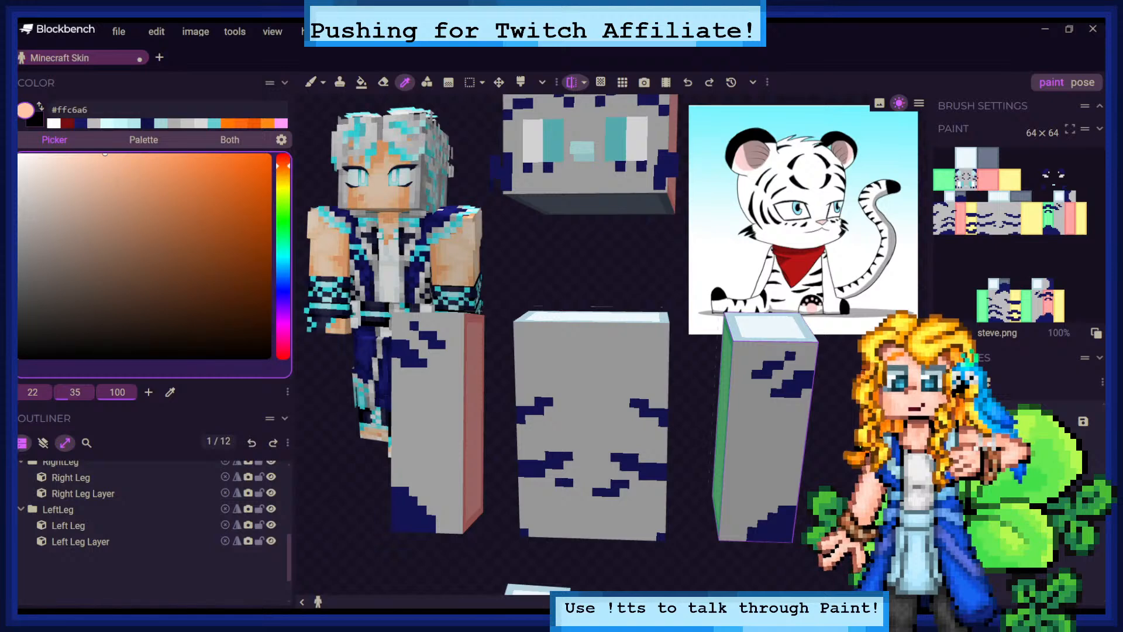
Shift the painting color to pinkish peach #ffbaa6 and turn off mirror painting for the brush
{"action": "left_click", "coordinate": [283, 159]}
{"action": "left_click", "coordinate": [283, 161]}
{"action": "left_click", "coordinate": [311, 82]}
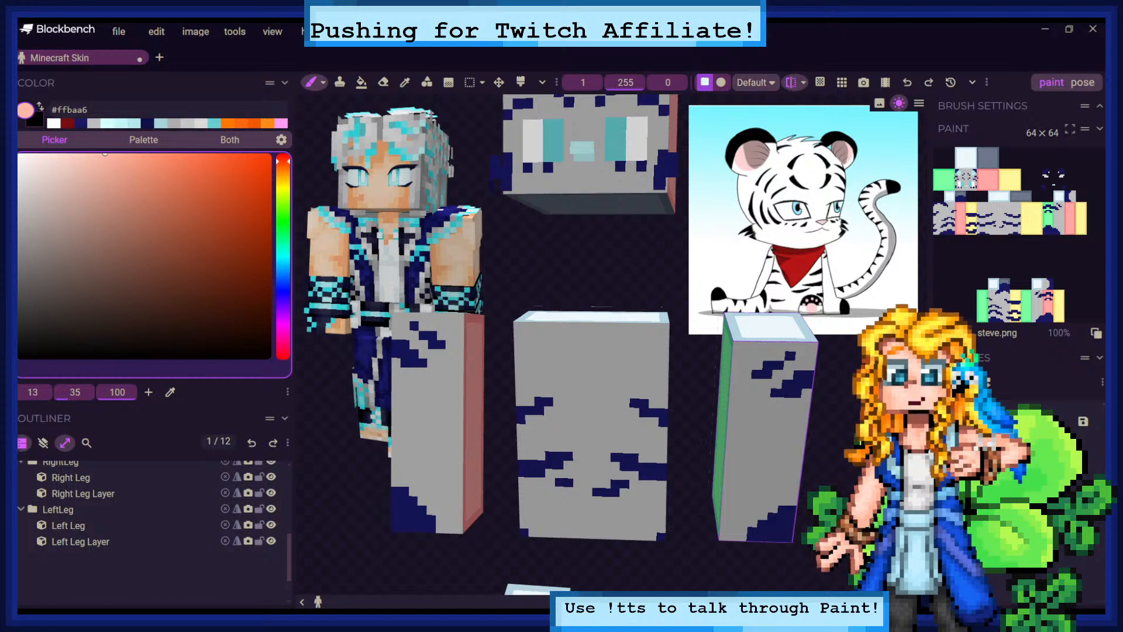
{"action": "left_click", "coordinate": [791, 82]}
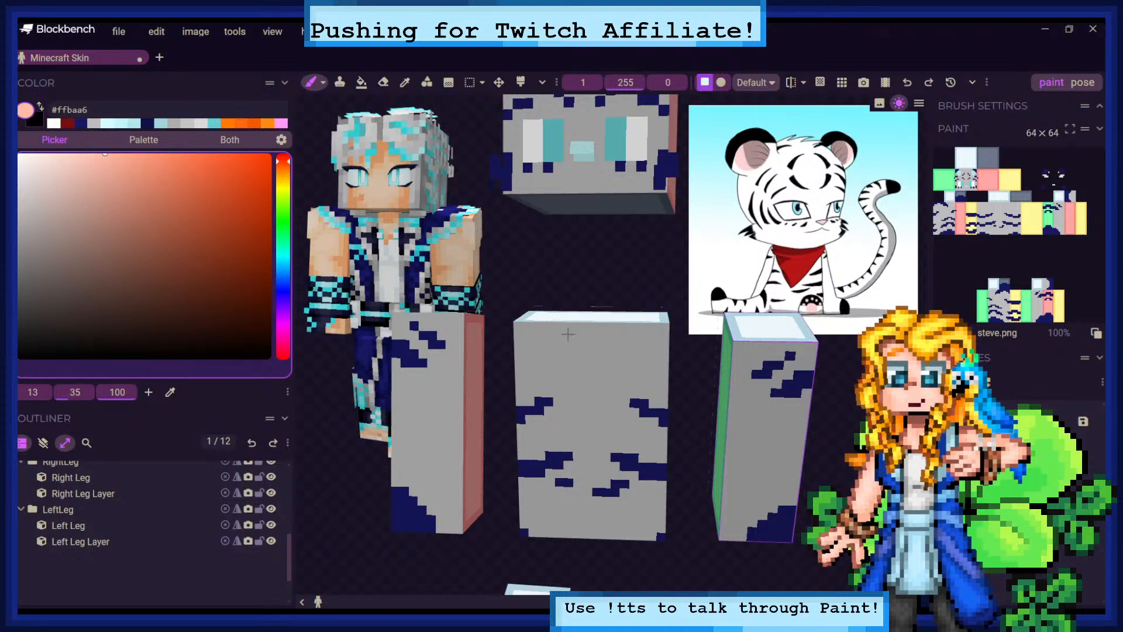
Paint a peach #ffbaa6 bandana band with raised ends across the upper front of the torso's outer layer
{"action": "left_click_drag", "start_coordinate": [532, 320], "coordinate": [545, 344]}
{"action": "left_click_drag", "start_coordinate": [616, 344], "coordinate": [648, 333]}
{"action": "left_click_drag", "start_coordinate": [689, 288], "coordinate": [692, 266]}
{"action": "left_click", "coordinate": [652, 298]}
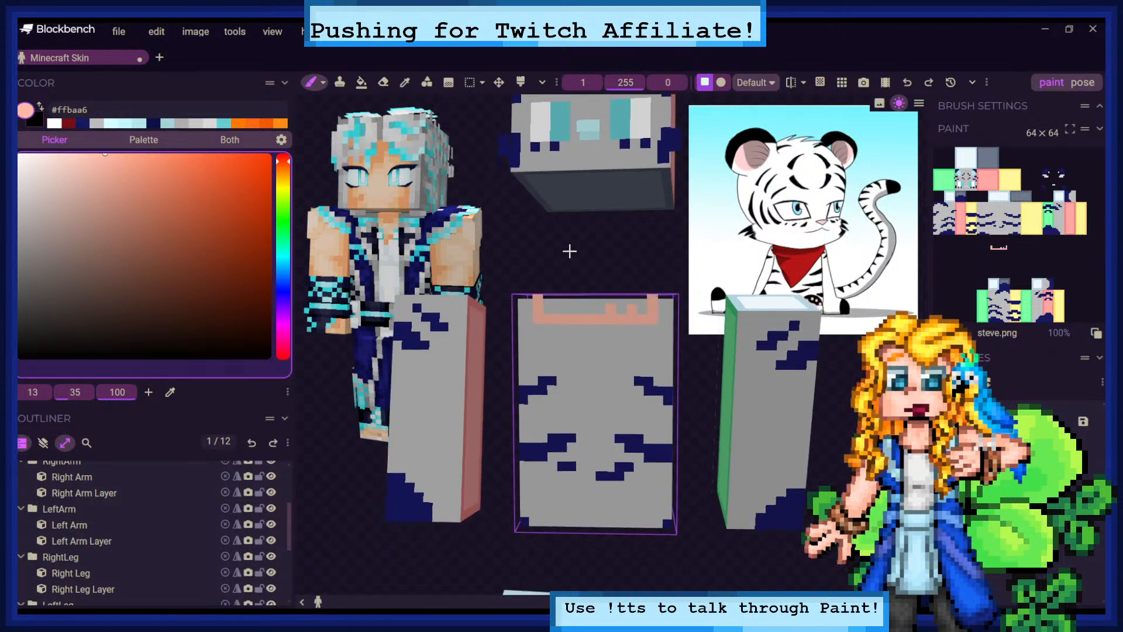
{"action": "left_click_drag", "start_coordinate": [548, 315], "coordinate": [548, 297]}
{"action": "left_click_drag", "start_coordinate": [632, 319], "coordinate": [642, 298]}
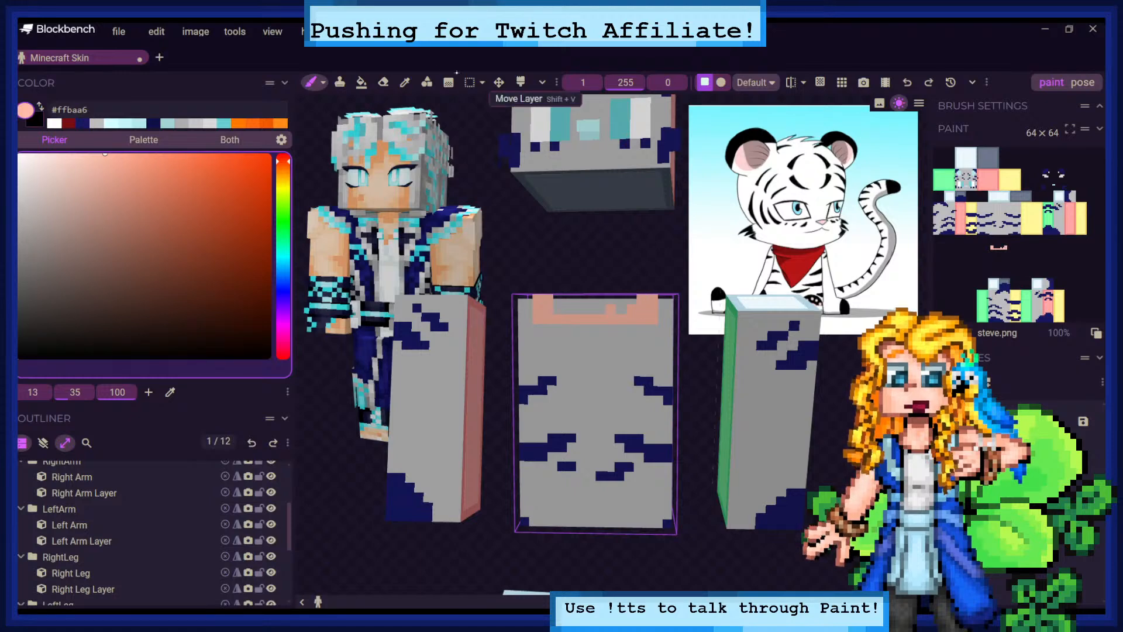
Refine the bandana band's upper notch with the eraser and extend its lower edge with a shorter centered row
{"action": "left_click", "coordinate": [383, 82]}
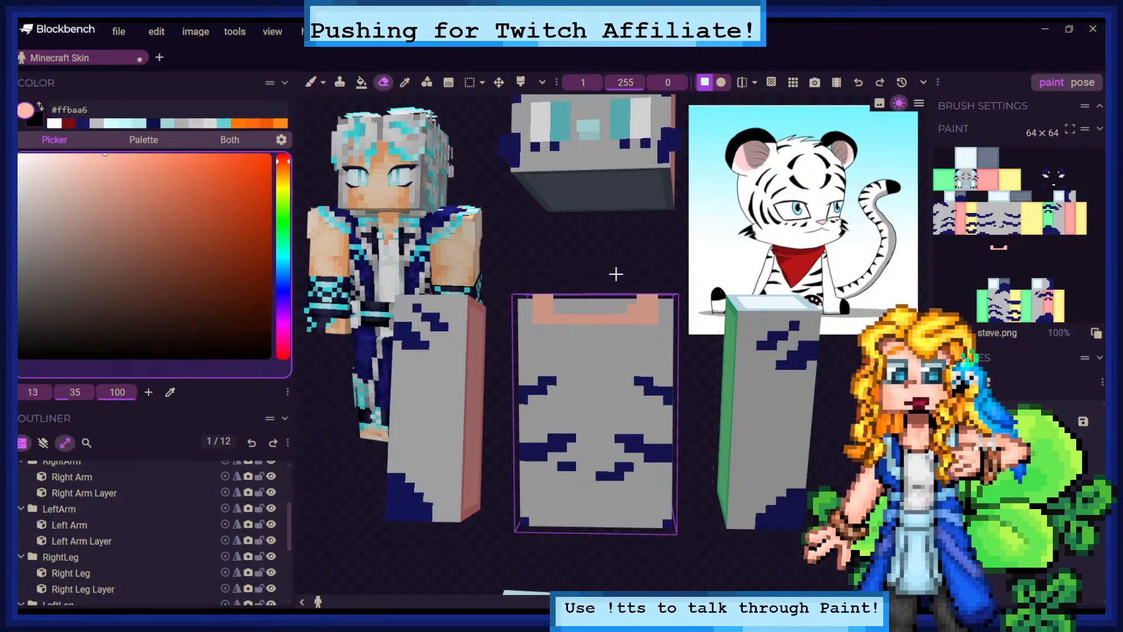
{"action": "left_click", "coordinate": [310, 82]}
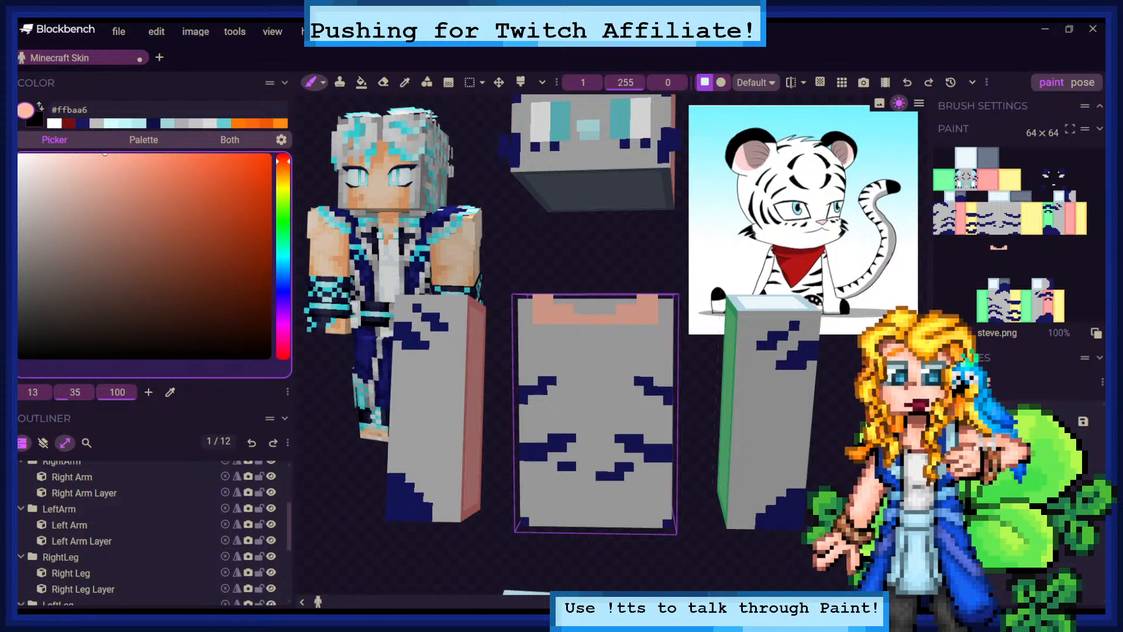
{"action": "left_click", "coordinate": [568, 329]}
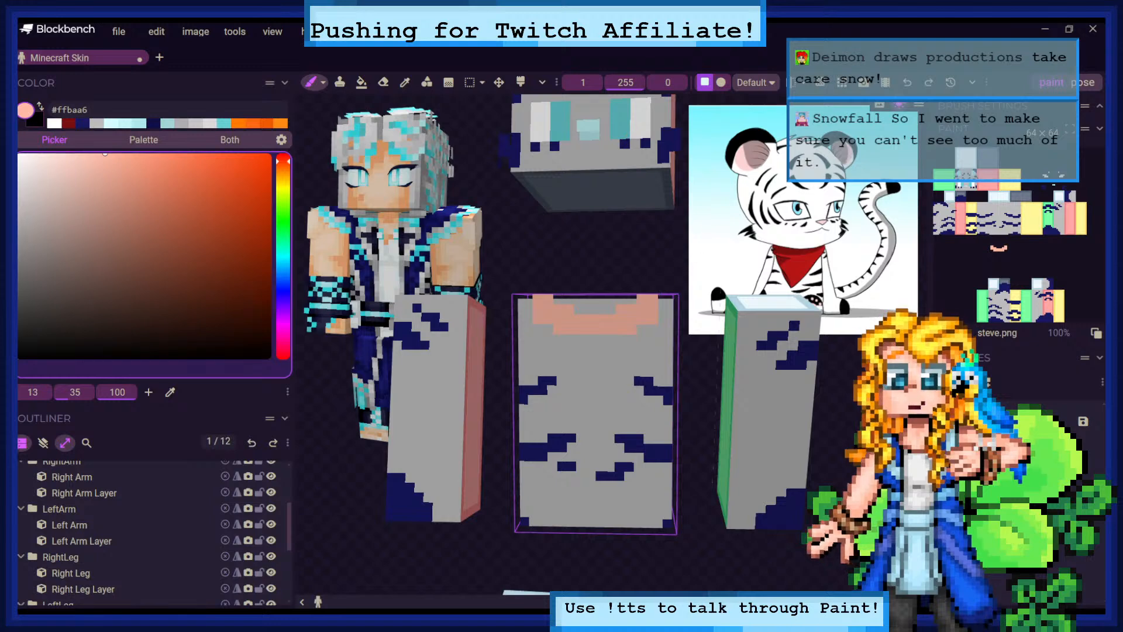
Paint the bandana's hanging triangle below the band and a small knot tail beside it on the outer torso layer in #ffbaa6
{"action": "left_click_drag", "start_coordinate": [564, 213], "coordinate": [570, 210]}
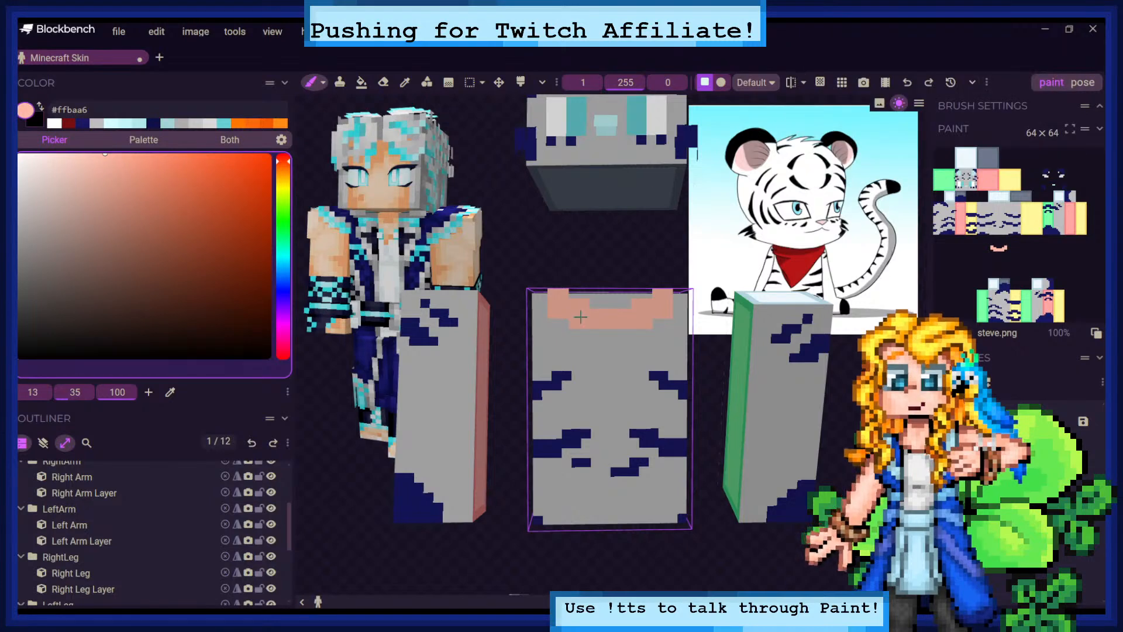
{"action": "left_click", "coordinate": [600, 344]}
{"action": "mouse_move", "coordinate": [605, 344]}
{"action": "left_mouse_down"}
{"action": "mouse_move", "coordinate": [627, 343]}
{"action": "mouse_move", "coordinate": [574, 343]}
{"action": "left_mouse_up"}
{"action": "left_click", "coordinate": [583, 341]}
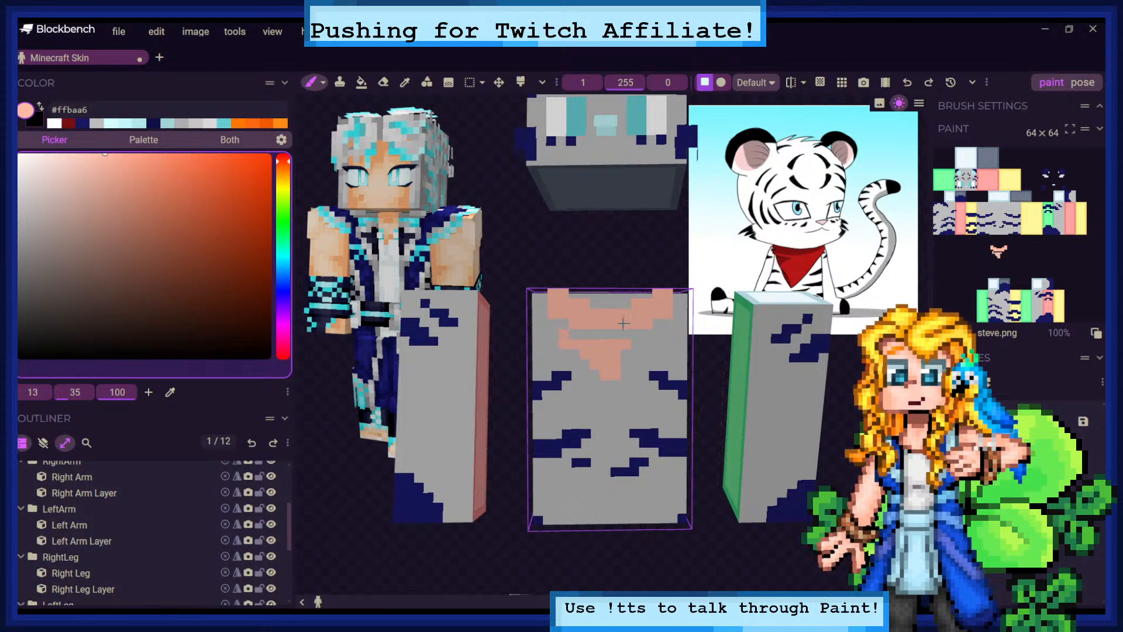
{"action": "left_click_drag", "start_coordinate": [669, 330], "coordinate": [667, 344]}
{"action": "left_click", "coordinate": [649, 341]}
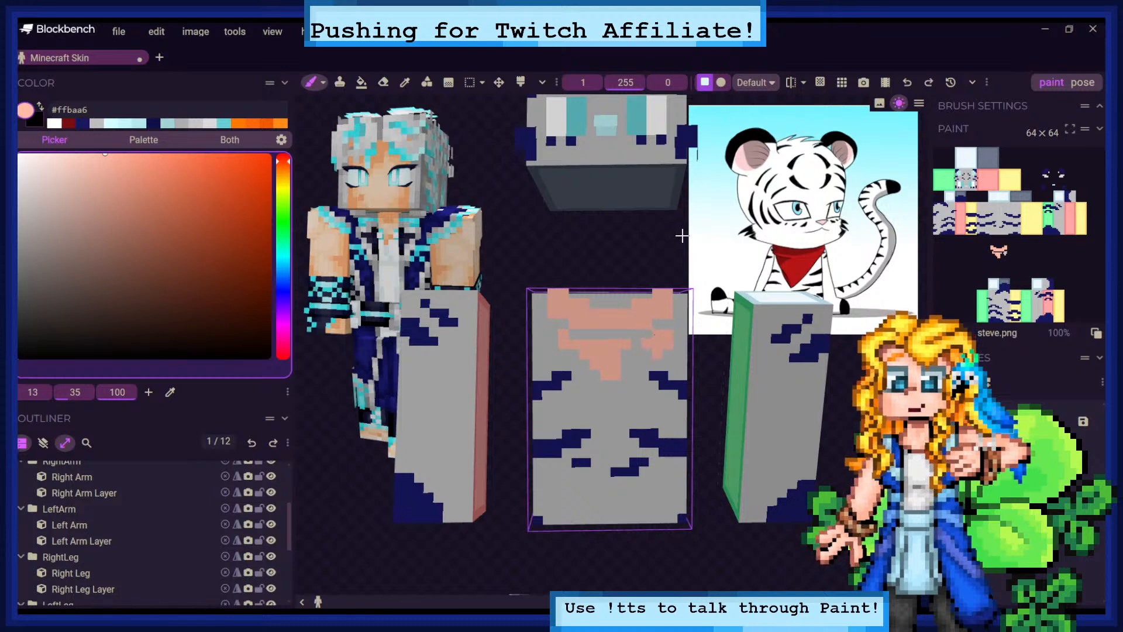
Set the painting color to darker peach #e5977f and hide the outer layers of the skin
{"action": "left_click", "coordinate": [253, 445]}
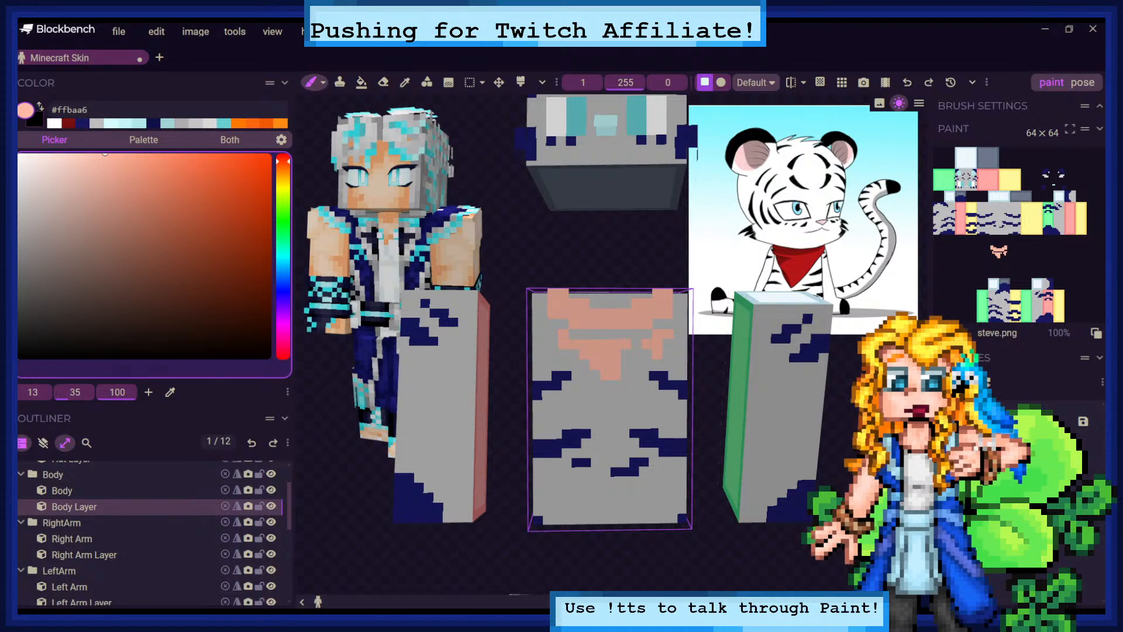
{"action": "left_click_drag", "start_coordinate": [574, 228], "coordinate": [574, 290]}
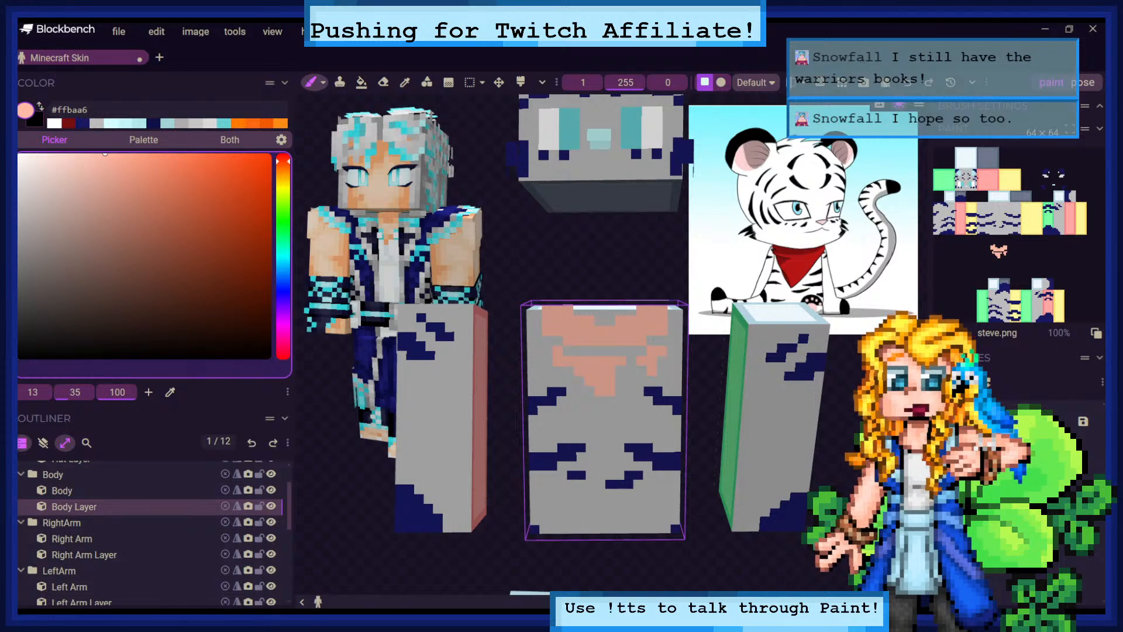
{"action": "left_click", "coordinate": [130, 174]}
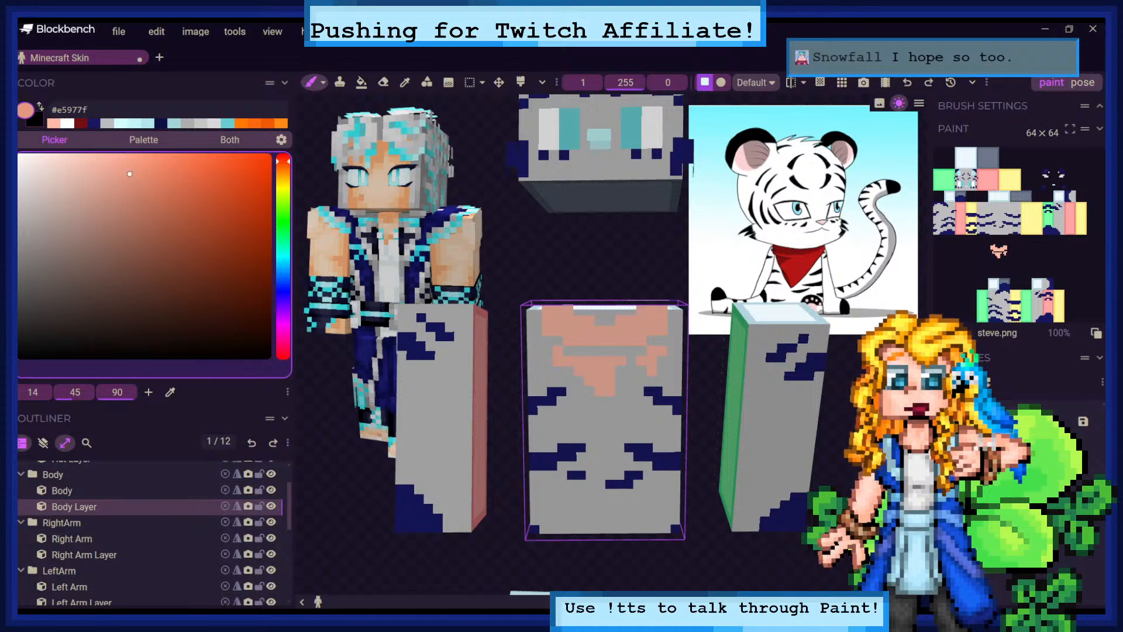
{"action": "left_click", "coordinate": [44, 443]}
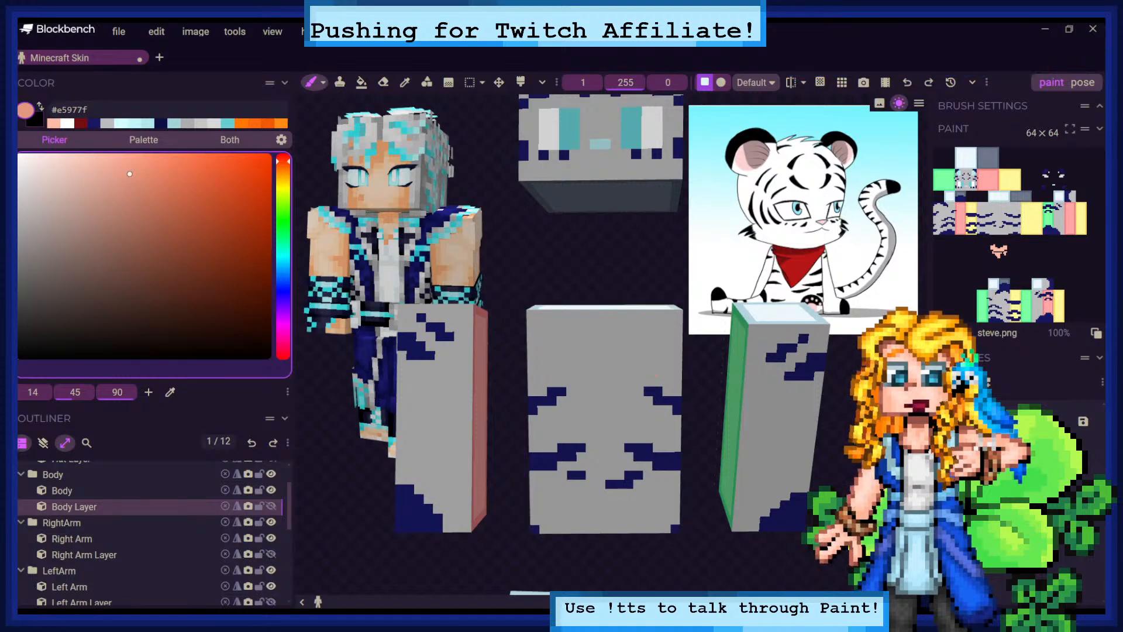
Turn on mirror painting and fill a wide rectangular block of #e5977f along the upper front edge of the base torso
{"action": "left_click", "coordinate": [550, 315]}
{"action": "left_click", "coordinate": [791, 82]}
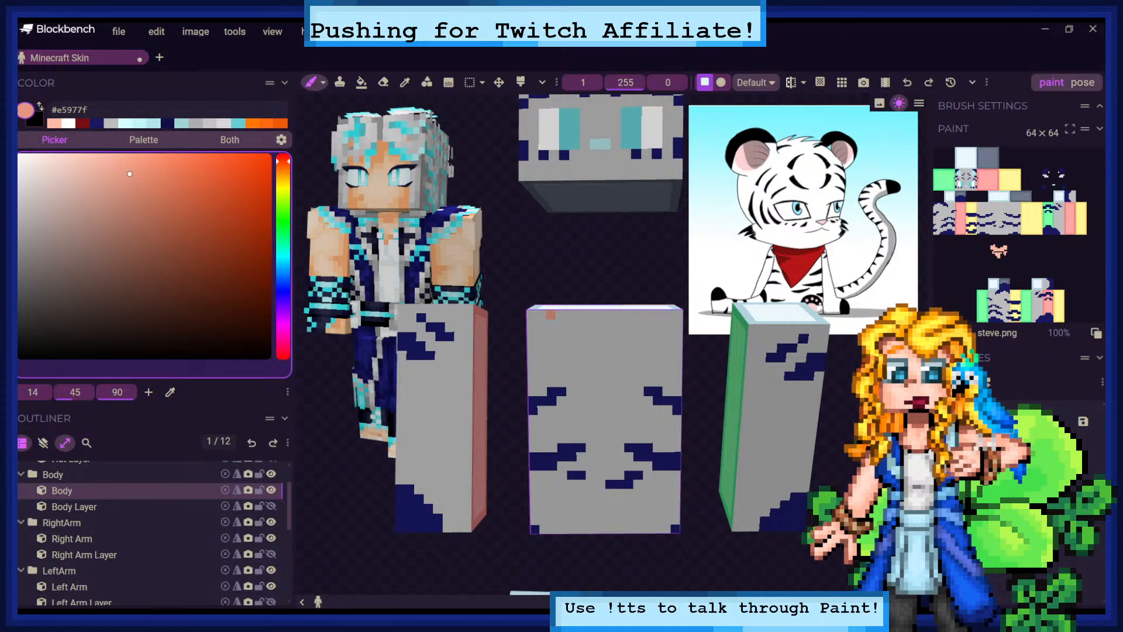
{"action": "left_click", "coordinate": [550, 315]}
{"action": "left_click_drag", "start_coordinate": [550, 315], "coordinate": [605, 315]}
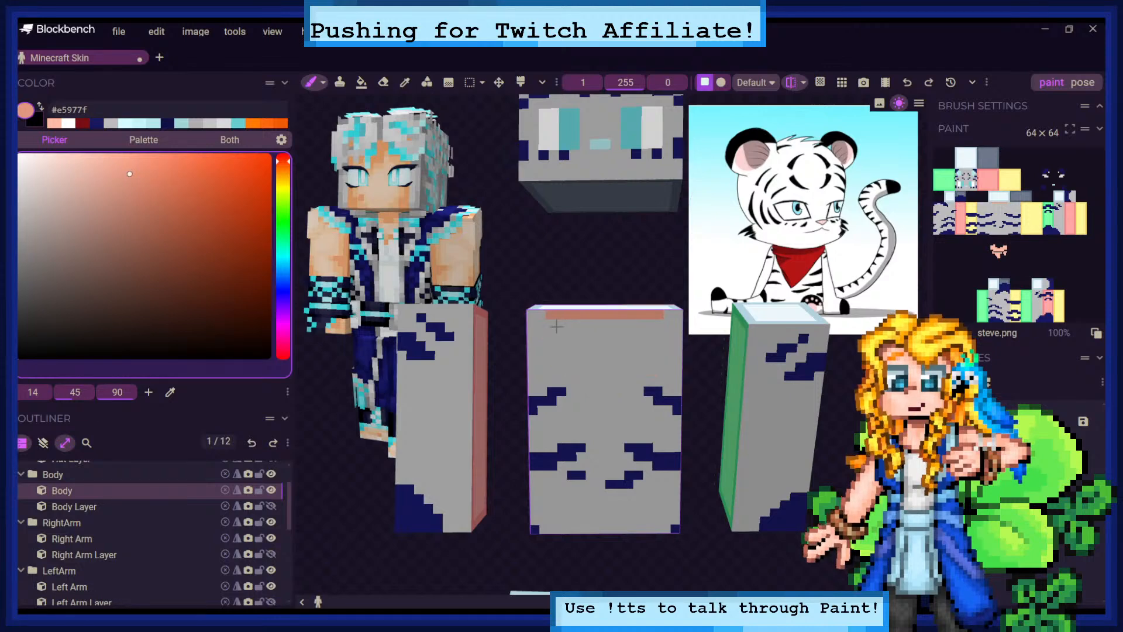
{"action": "mouse_move", "coordinate": [556, 324]}
{"action": "left_mouse_down"}
{"action": "mouse_move", "coordinate": [603, 324]}
{"action": "mouse_move", "coordinate": [602, 335]}
{"action": "left_mouse_up"}
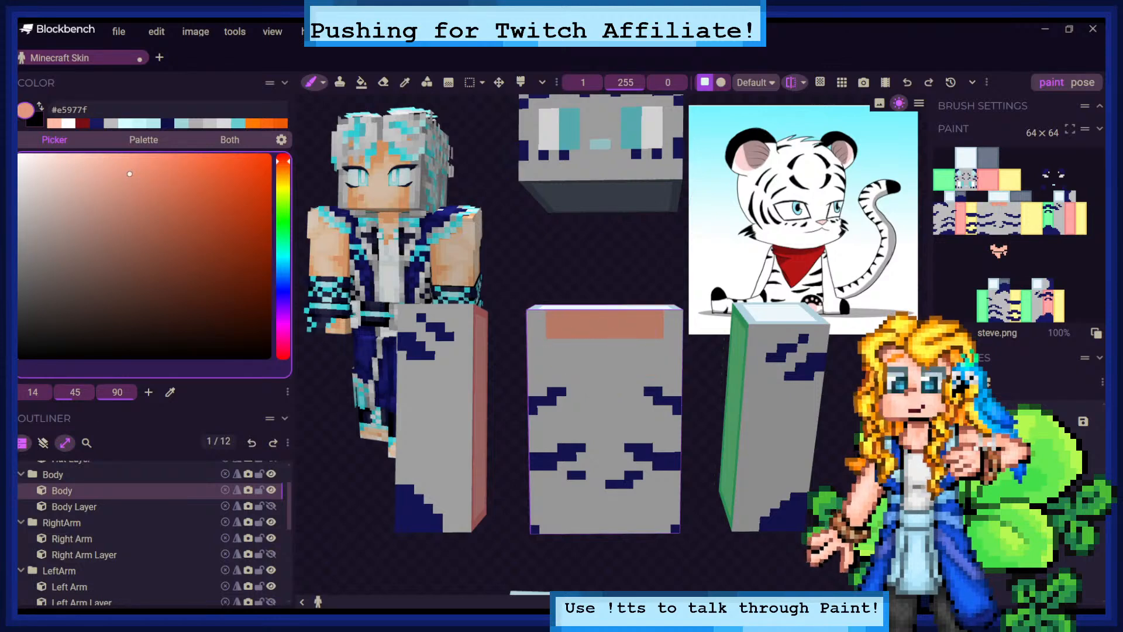
Compare with the outer bandana, turn off mirror painting and taper the #e5977f block into a downward point on the base torso
{"action": "left_click", "coordinate": [43, 443]}
{"action": "left_click", "coordinate": [43, 443]}
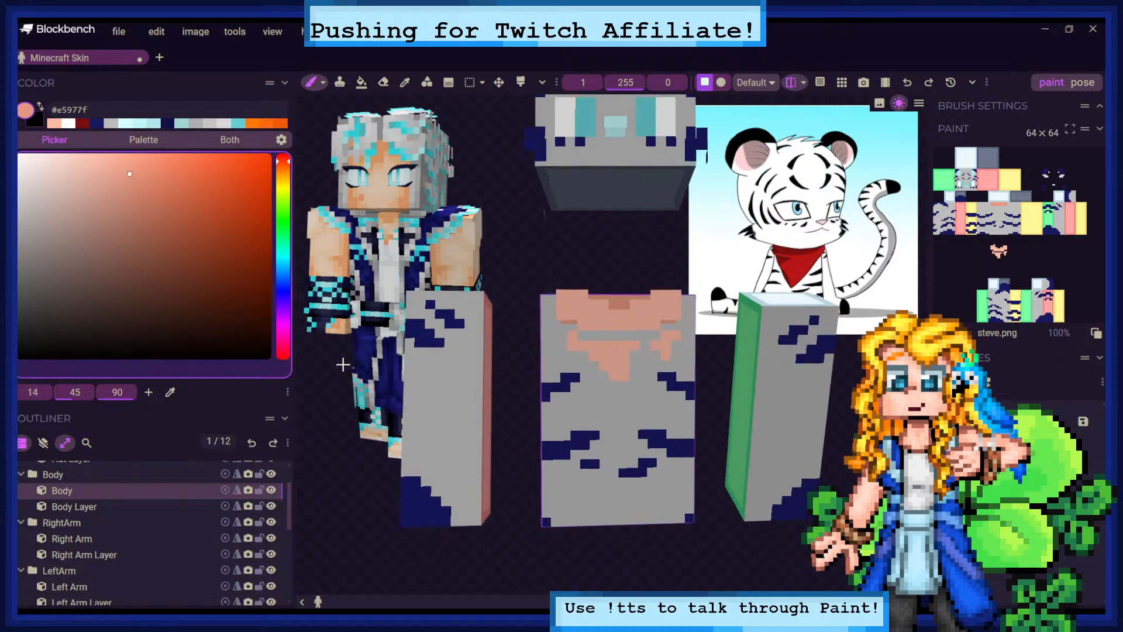
{"action": "left_click_drag", "start_coordinate": [611, 325], "coordinate": [594, 329]}
{"action": "left_click", "coordinate": [43, 443]}
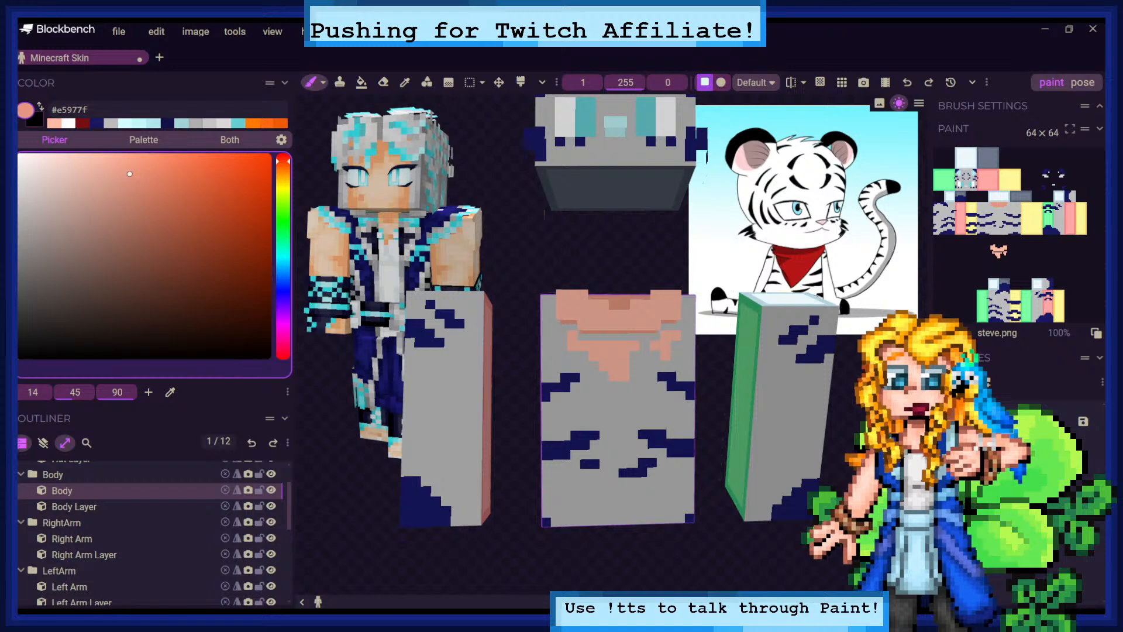
{"action": "left_click", "coordinate": [43, 442]}
{"action": "left_click_drag", "start_coordinate": [565, 330], "coordinate": [624, 358]}
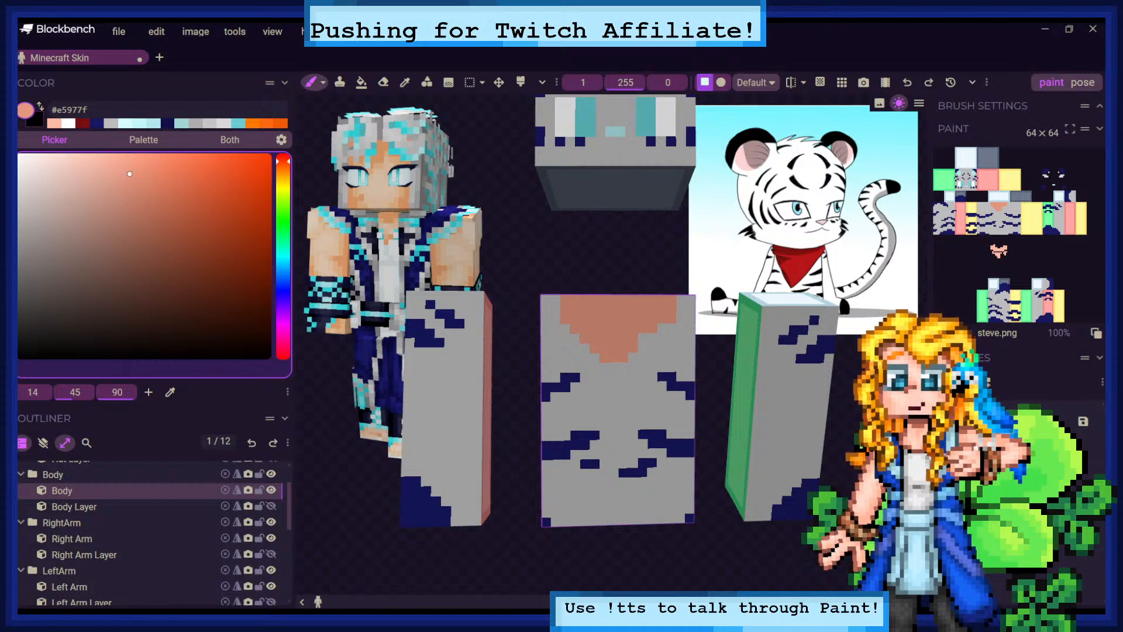
Paint the darker #e5977f knot tail beside the point on the base torso, checking its shape against the outer bandana
{"action": "left_click", "coordinate": [42, 443]}
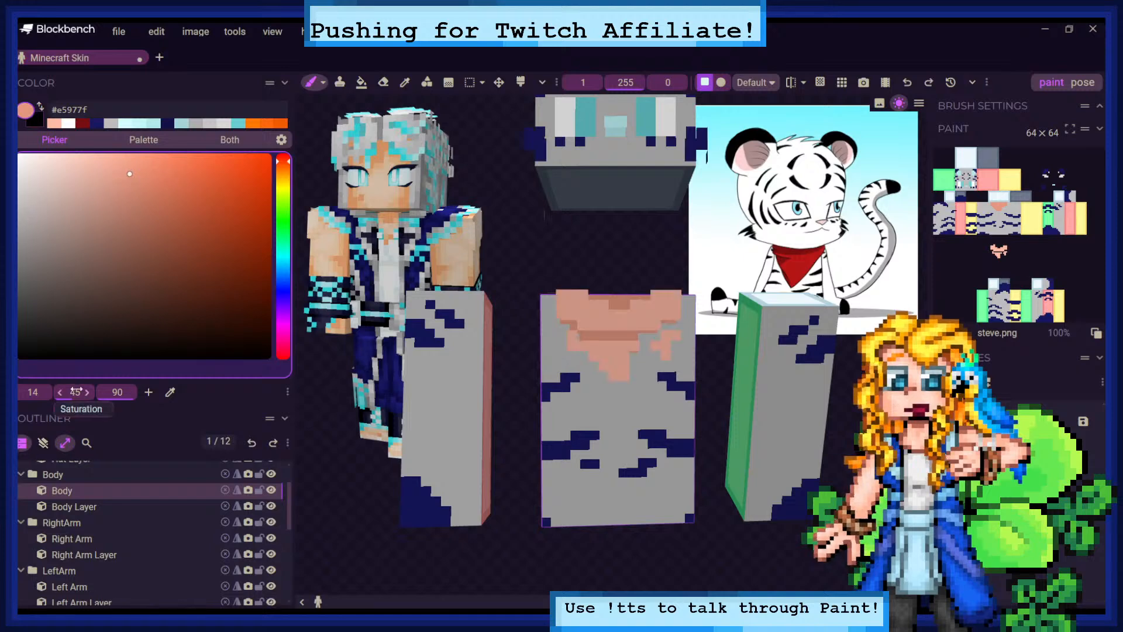
{"action": "left_click", "coordinate": [43, 442]}
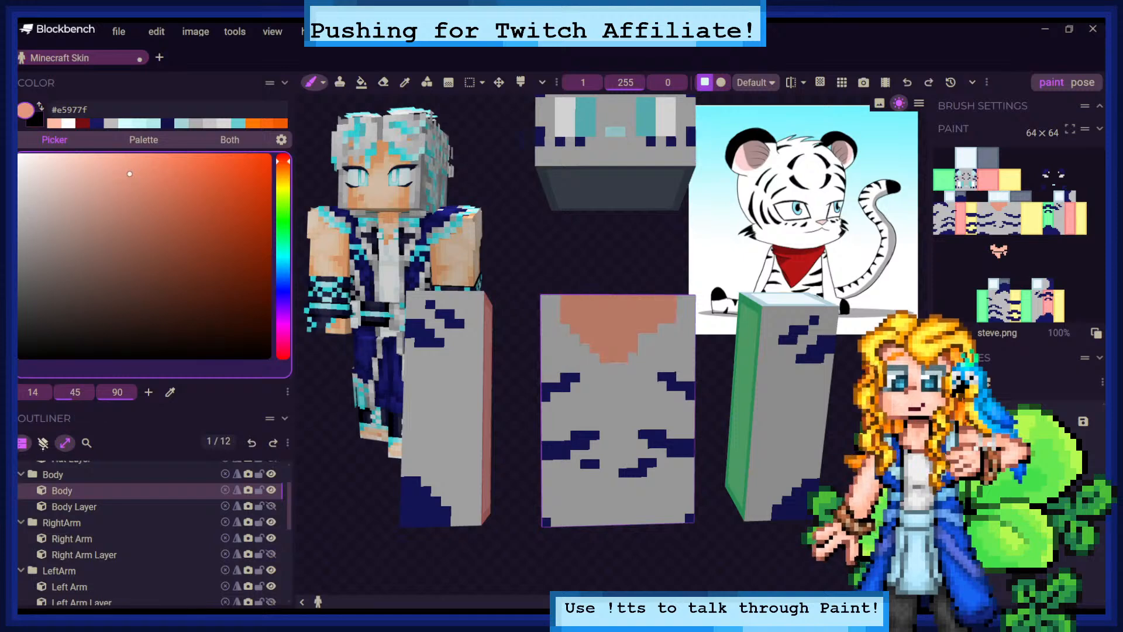
{"action": "left_click", "coordinate": [672, 338]}
{"action": "left_click", "coordinate": [672, 346]}
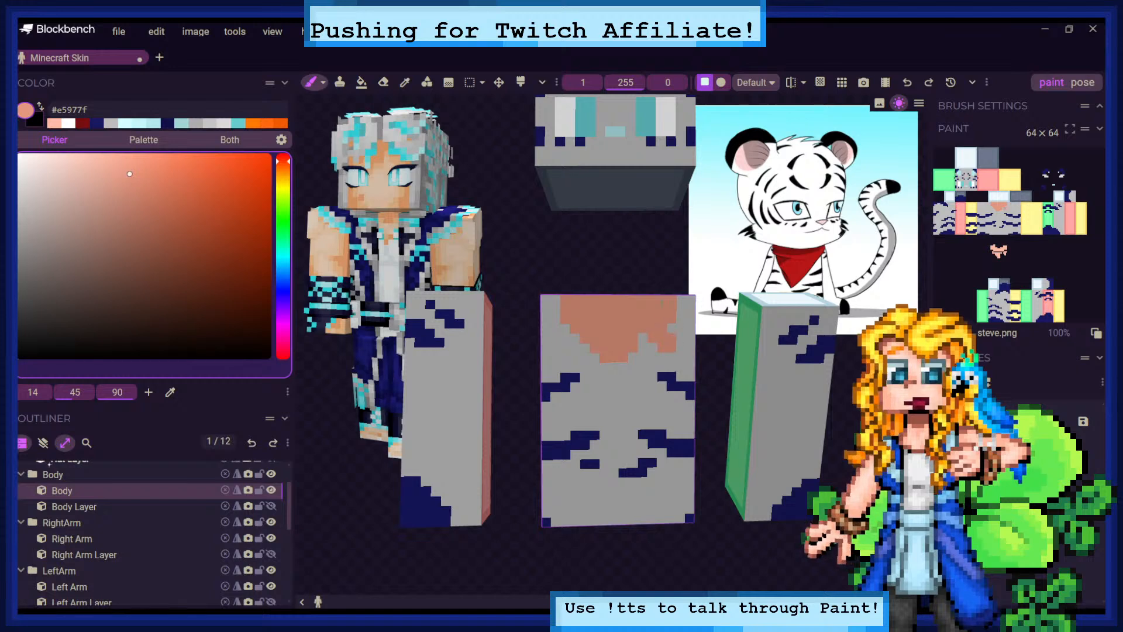
{"action": "left_click", "coordinate": [42, 443]}
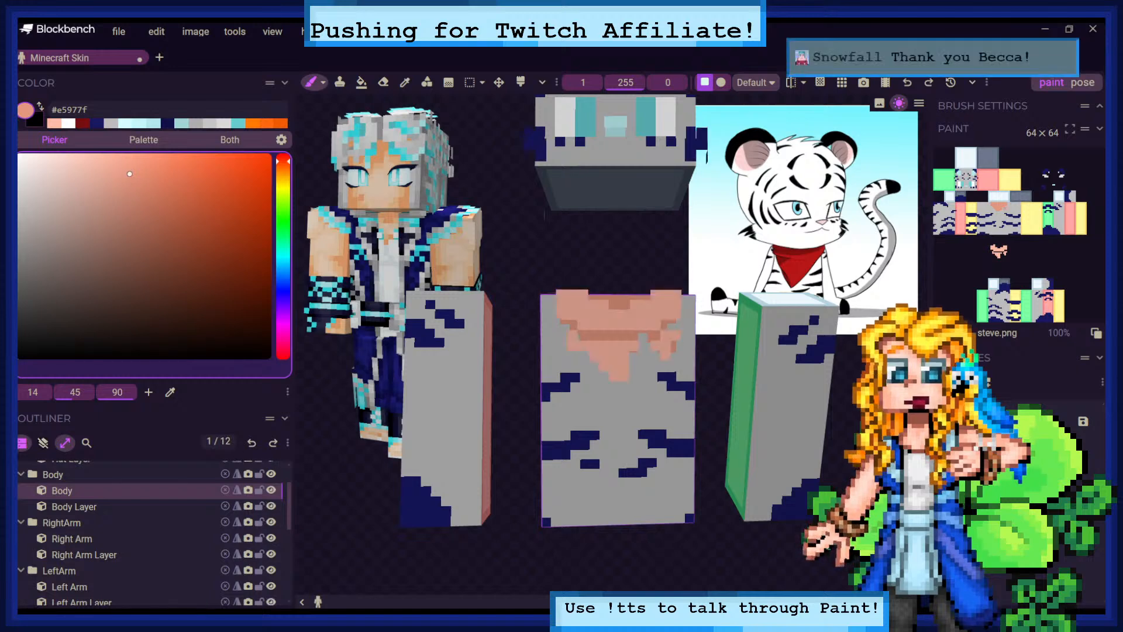
{"action": "left_click", "coordinate": [43, 443]}
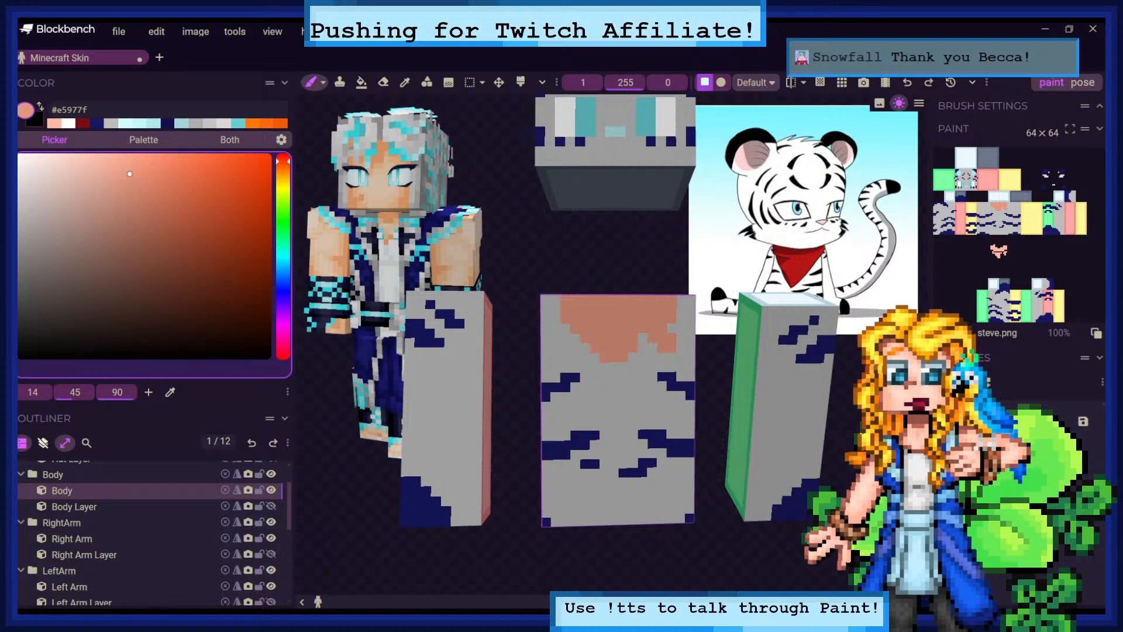
{"action": "left_click", "coordinate": [42, 443]}
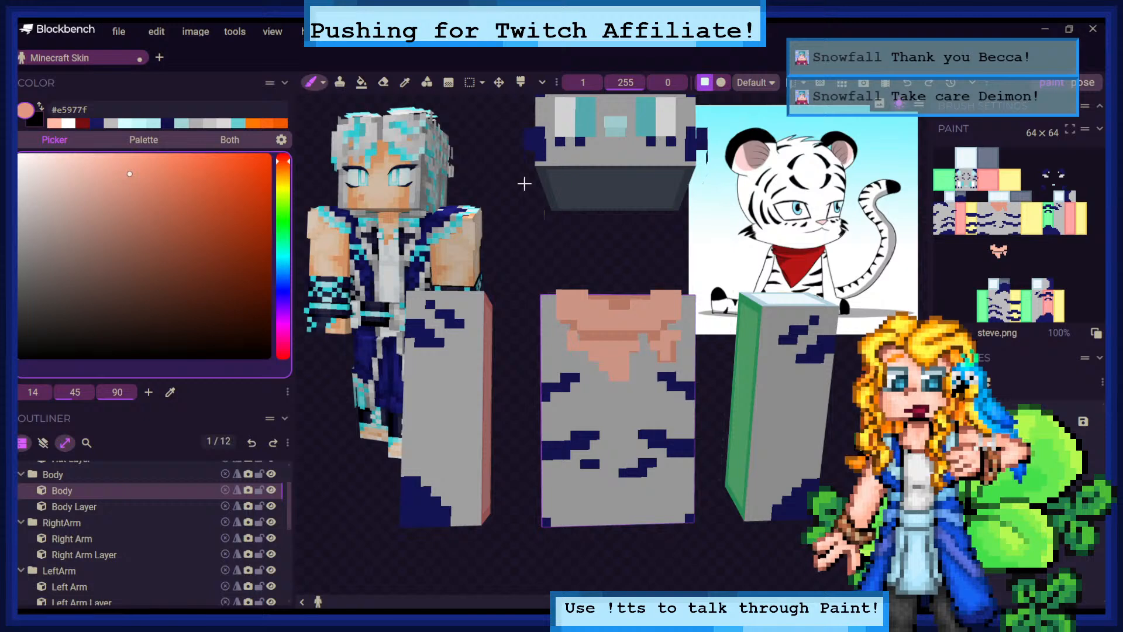
{"action": "key", "text": "ctrl+z"}
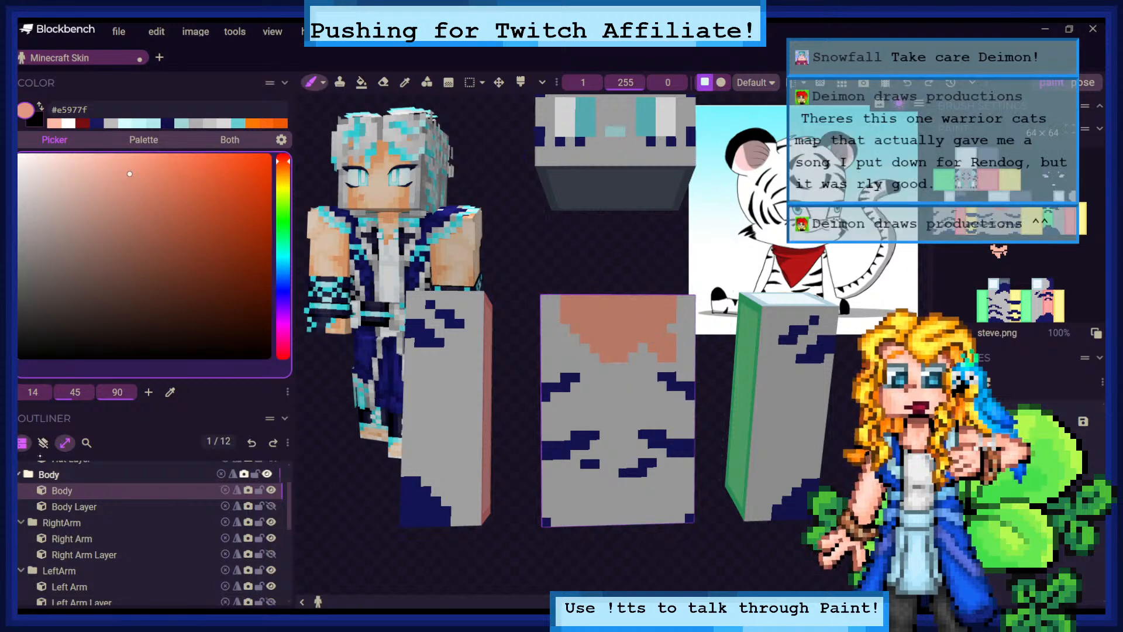
{"action": "key", "text": "ctrl+y"}
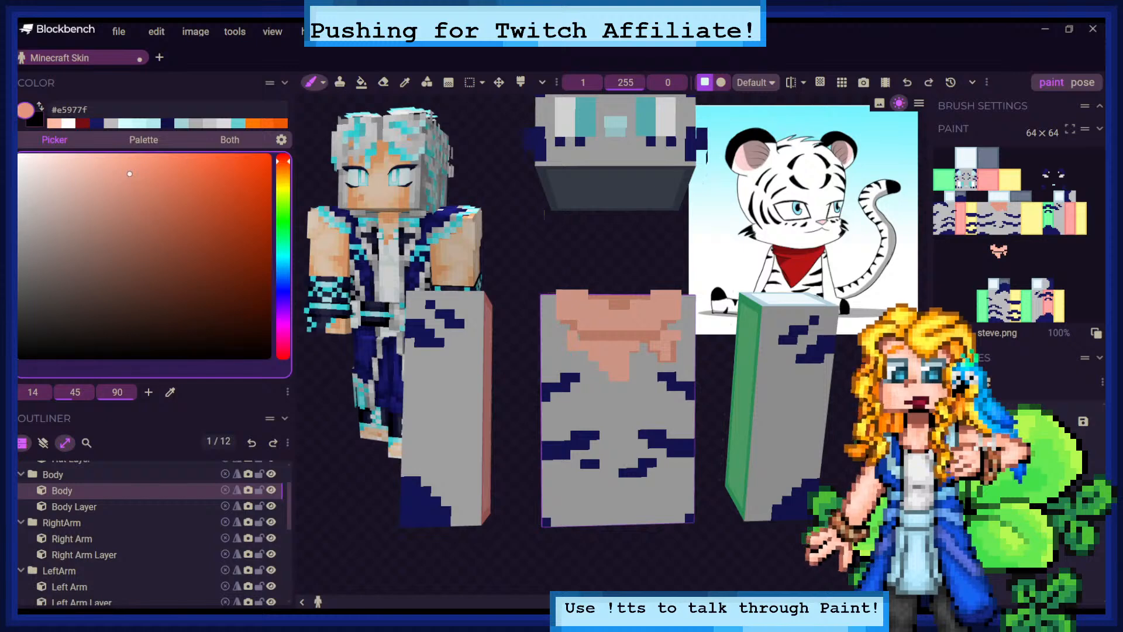
Check the base torso against the outer bandana and lengthen the #e5977f point downward
{"action": "left_click", "coordinate": [43, 443]}
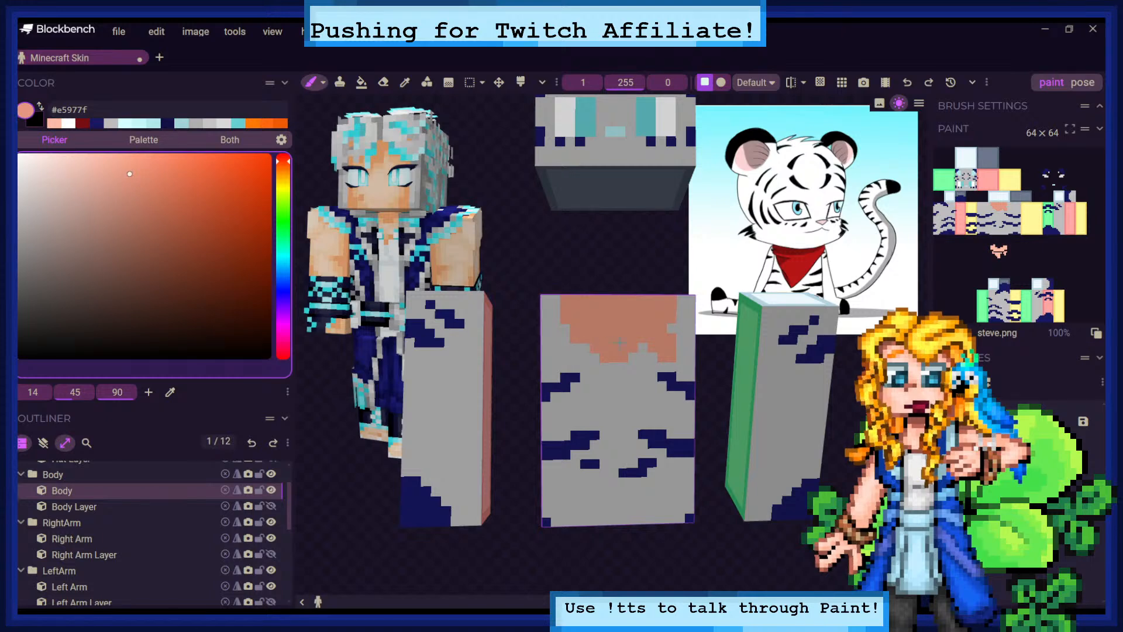
{"action": "left_click", "coordinate": [43, 442]}
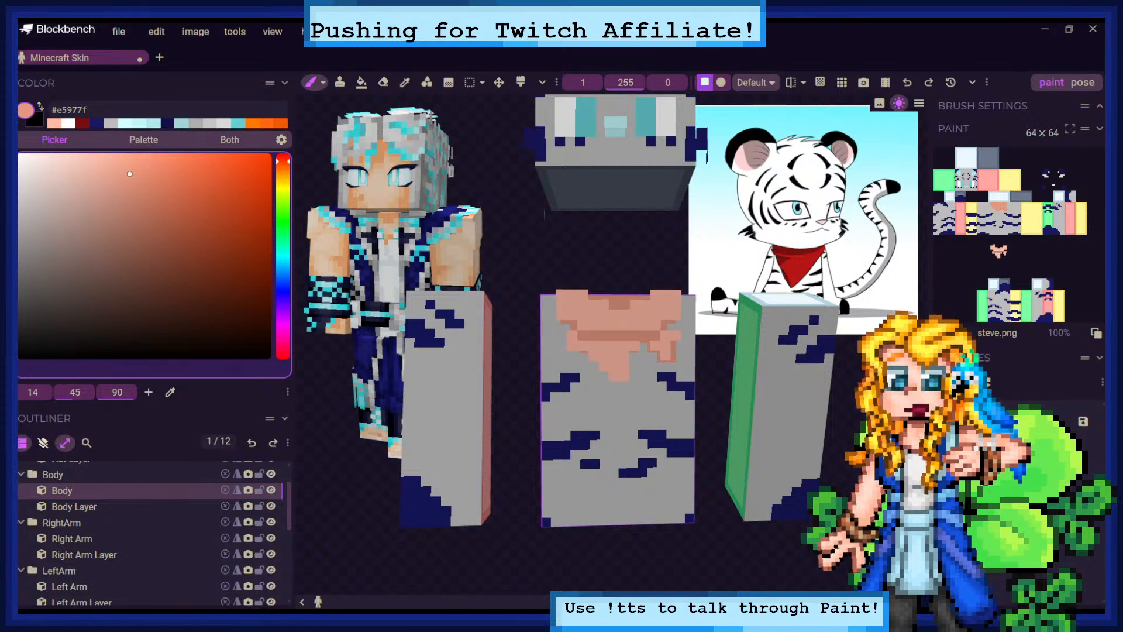
{"action": "mouse_move", "coordinate": [511, 237]}
{"action": "left_mouse_down"}
{"action": "mouse_move", "coordinate": [502, 240]}
{"action": "mouse_move", "coordinate": [506, 227]}
{"action": "mouse_move", "coordinate": [529, 211]}
{"action": "mouse_move", "coordinate": [505, 247]}
{"action": "left_mouse_up"}
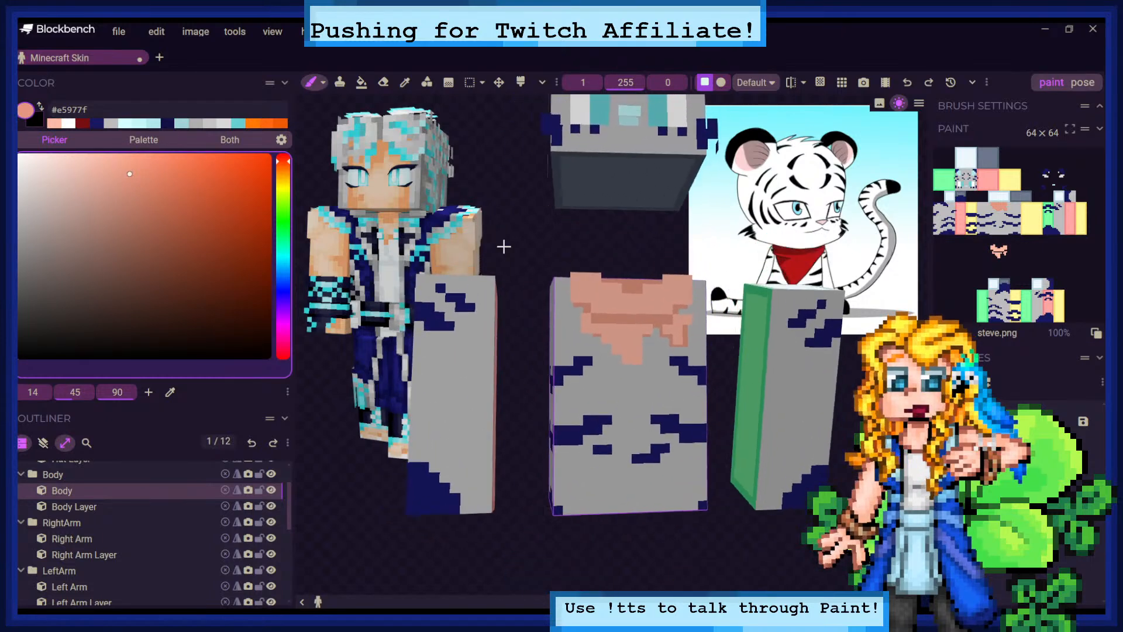
{"action": "left_click", "coordinate": [43, 443]}
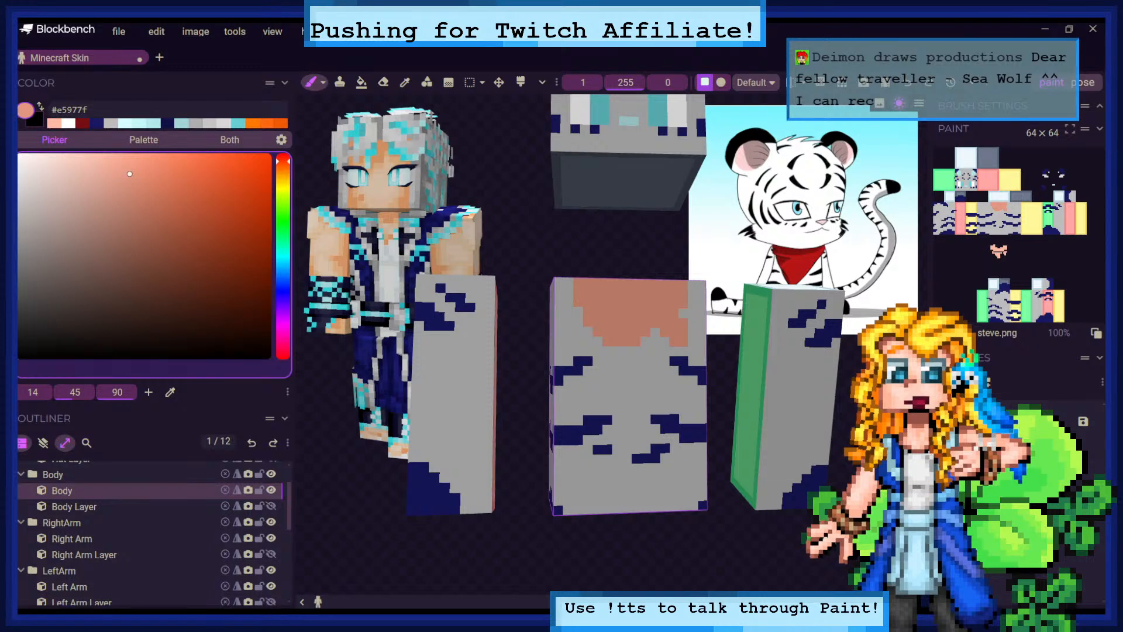
{"action": "left_click", "coordinate": [43, 442]}
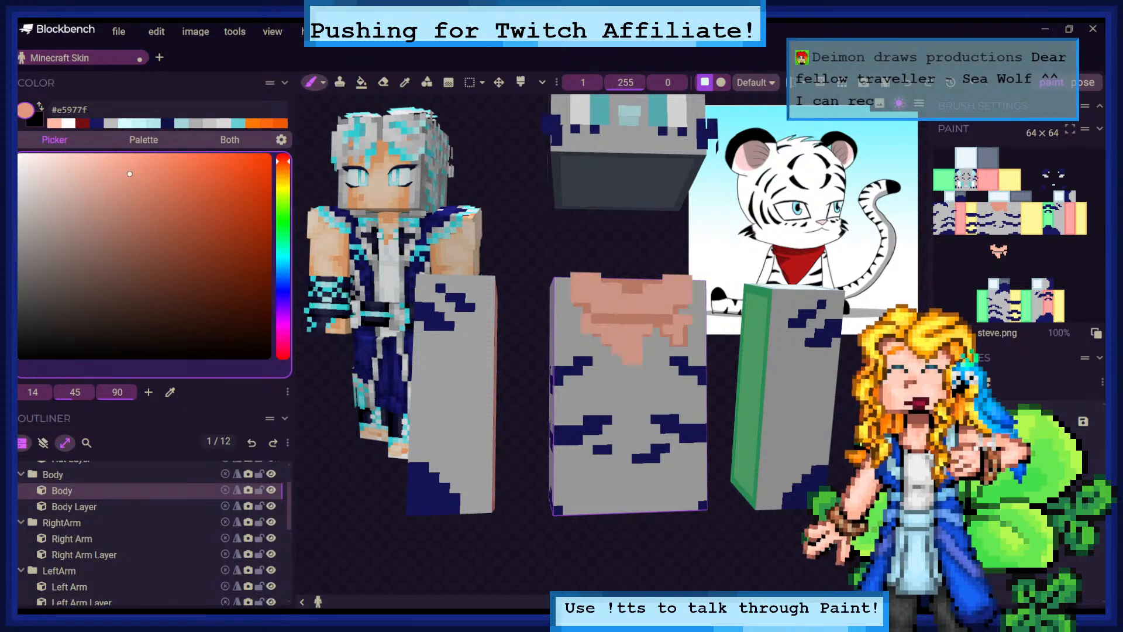
{"action": "left_click", "coordinate": [43, 443]}
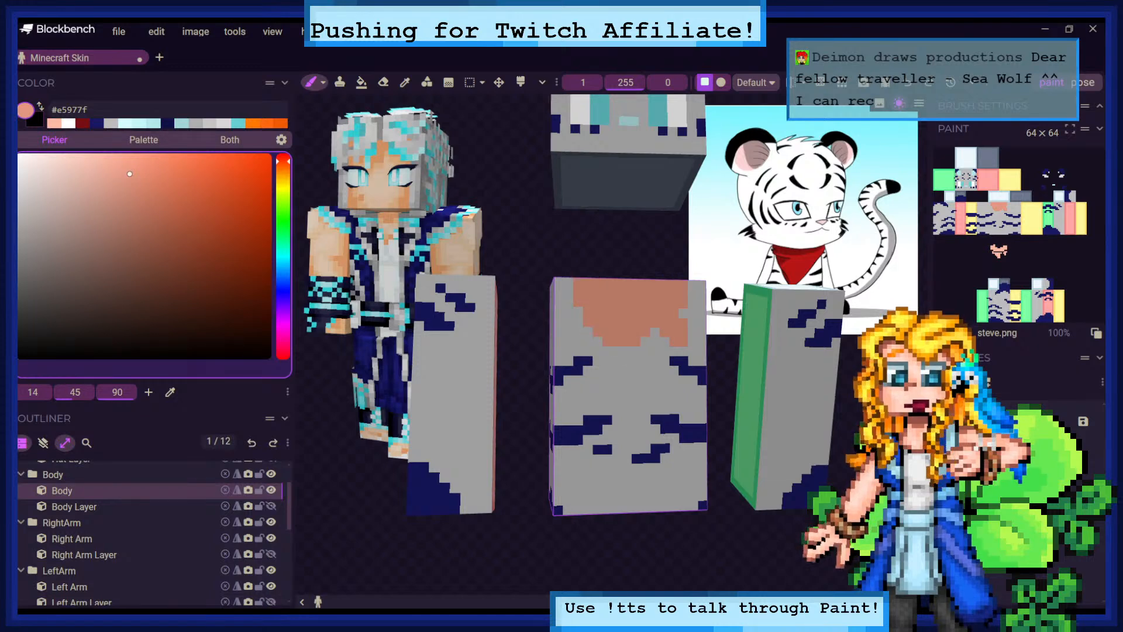
{"action": "mouse_move", "coordinate": [620, 349]}
{"action": "left_mouse_down"}
{"action": "mouse_move", "coordinate": [639, 349]}
{"action": "mouse_move", "coordinate": [629, 355]}
{"action": "left_mouse_up"}
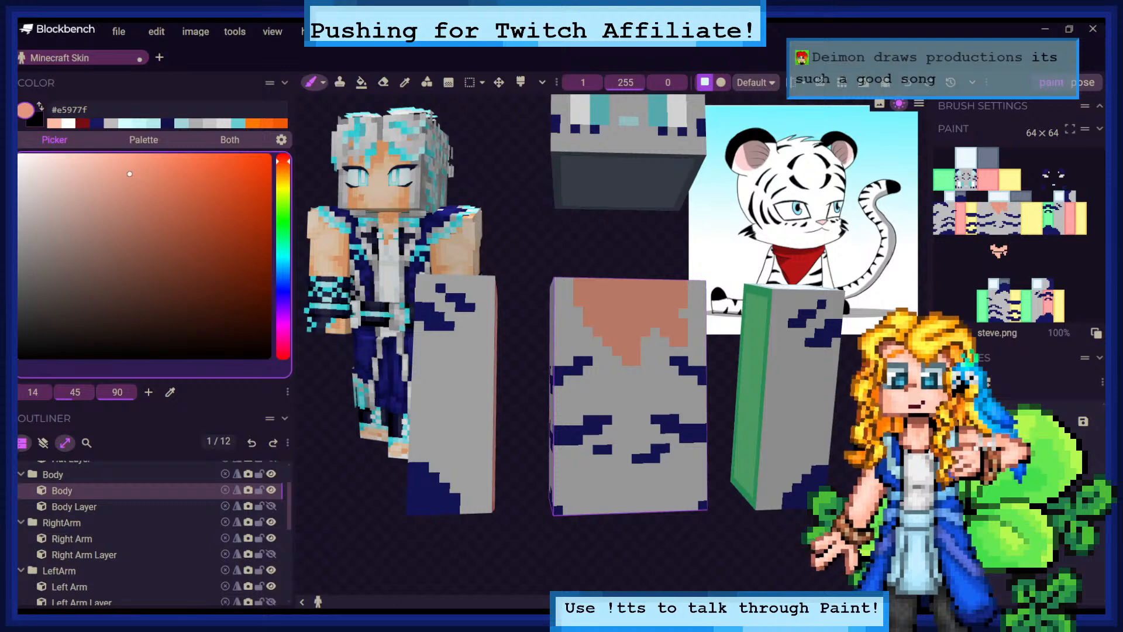
Compare the bandana with the outer layers shown and hidden, checking its shape on the front of the torso
{"action": "left_click", "coordinate": [43, 442]}
{"action": "left_click_drag", "start_coordinate": [524, 252], "coordinate": [506, 260]}
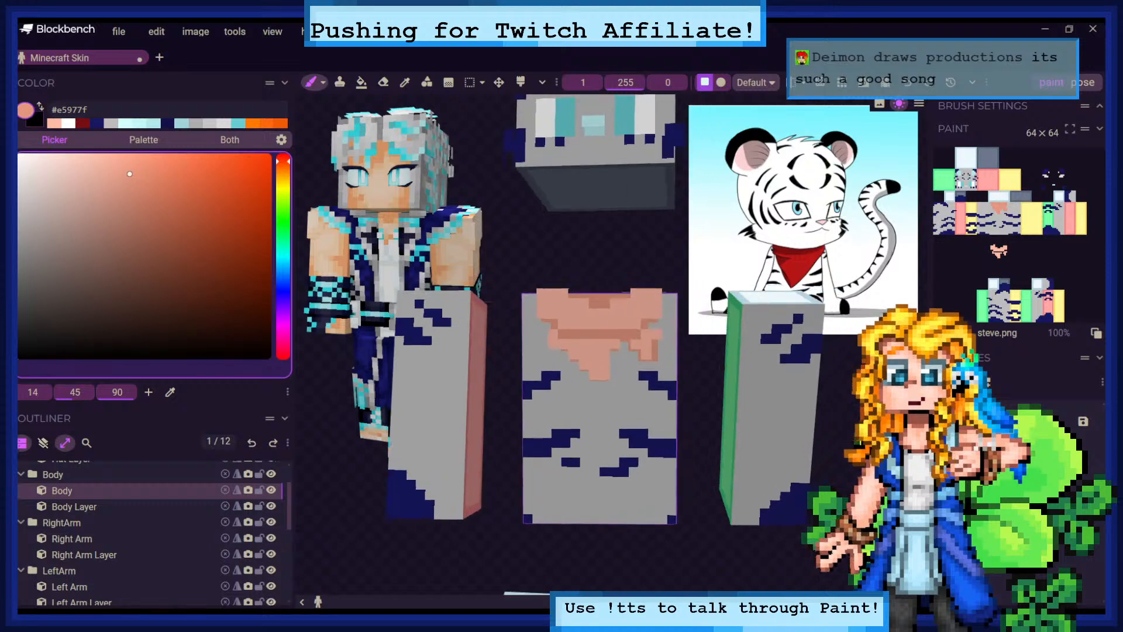
{"action": "left_click_drag", "start_coordinate": [727, 223], "coordinate": [733, 230]}
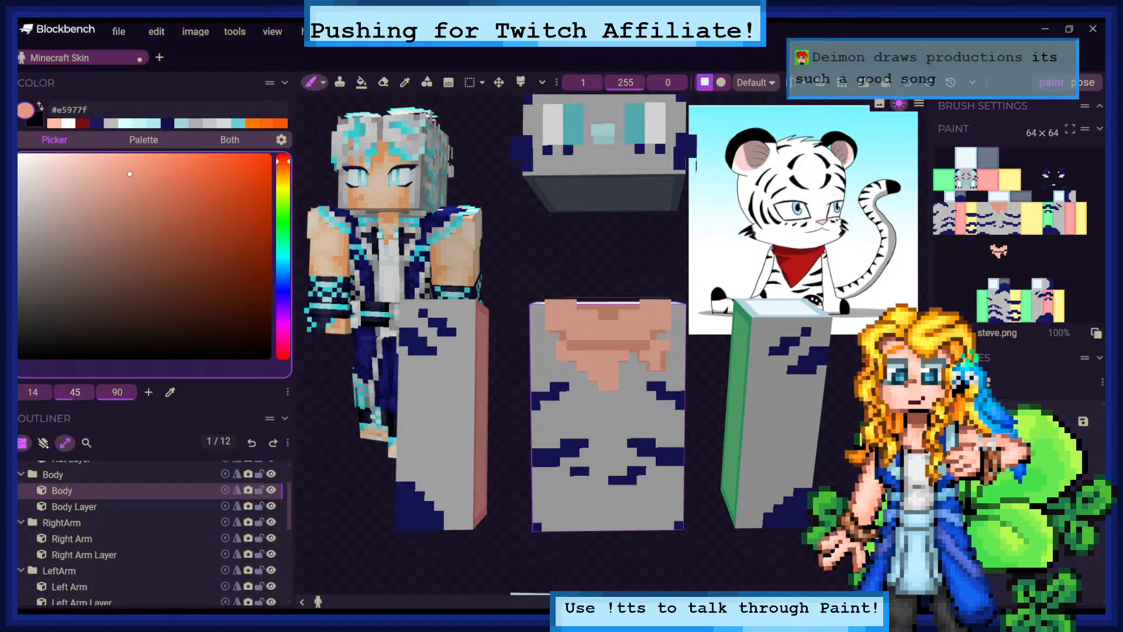
{"action": "left_click", "coordinate": [43, 443]}
{"action": "left_click", "coordinate": [42, 443]}
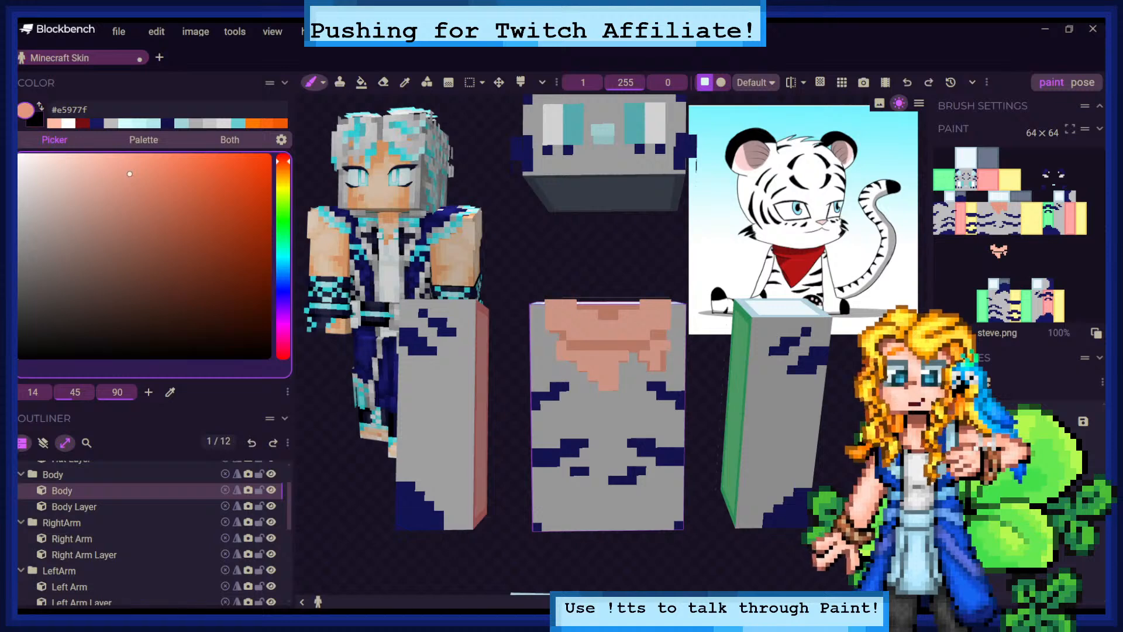
{"action": "mouse_move", "coordinate": [592, 240]}
{"action": "left_mouse_down"}
{"action": "mouse_move", "coordinate": [544, 244]}
{"action": "mouse_move", "coordinate": [529, 263]}
{"action": "mouse_move", "coordinate": [581, 246]}
{"action": "left_mouse_up"}
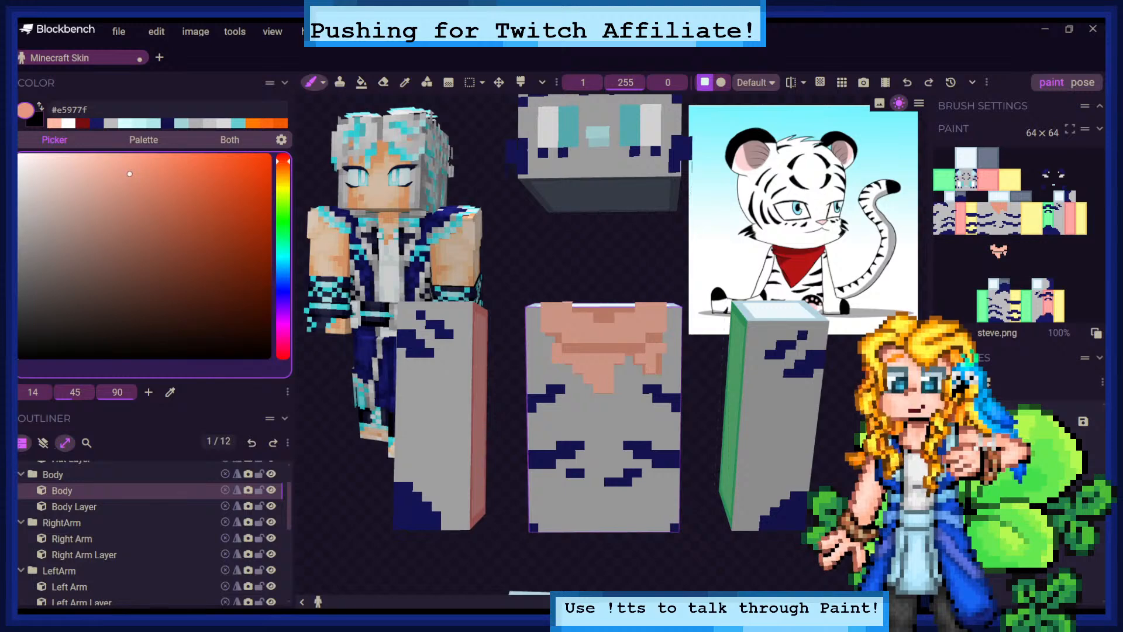
{"action": "left_click", "coordinate": [43, 442]}
{"action": "left_click", "coordinate": [43, 443]}
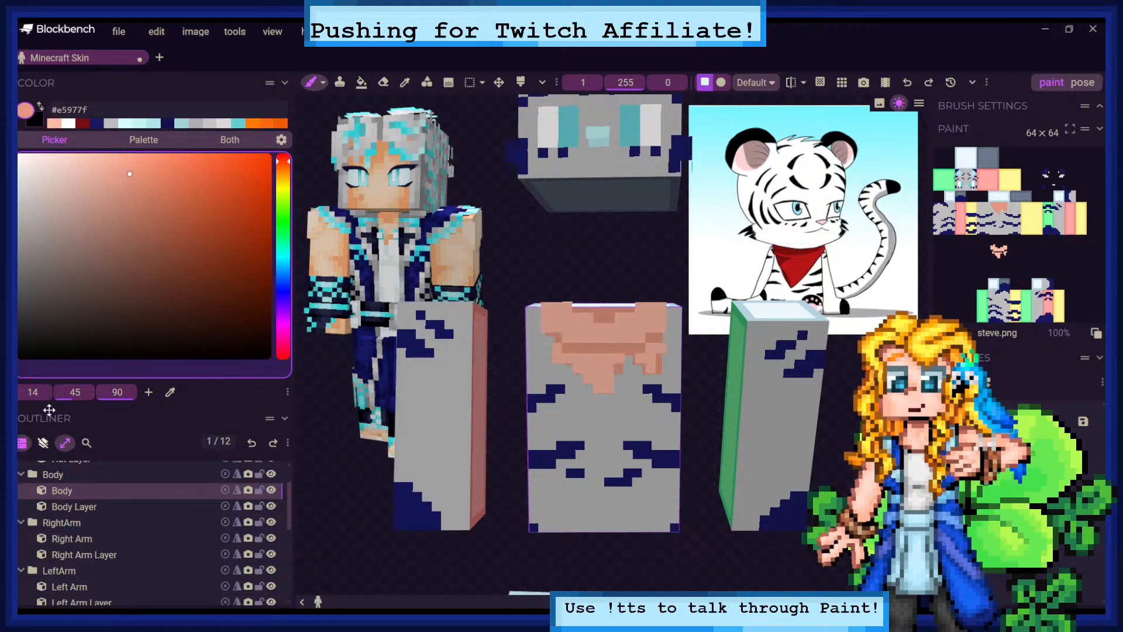
{"action": "left_click_drag", "start_coordinate": [538, 258], "coordinate": [538, 249]}
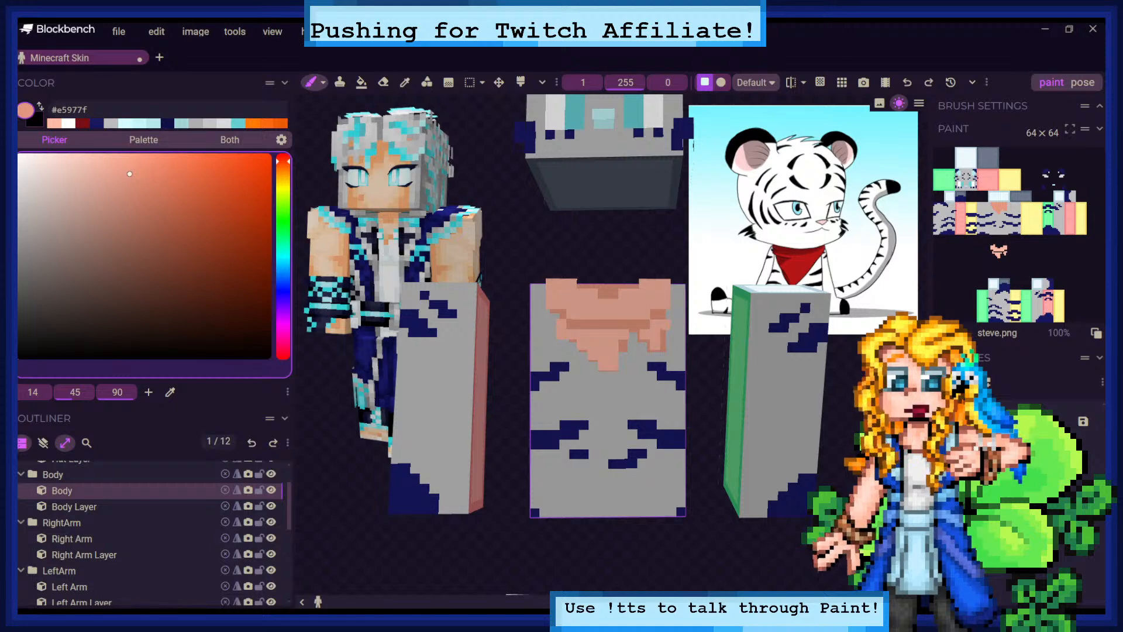
Put the exploded body parts back together and examine the whole tiger skin with its bandana from the front
{"action": "scroll", "coordinate": [609, 328], "scroll_direction": "down", "scroll_amount": 10}
{"action": "left_click_drag", "start_coordinate": [655, 327], "coordinate": [647, 348]}
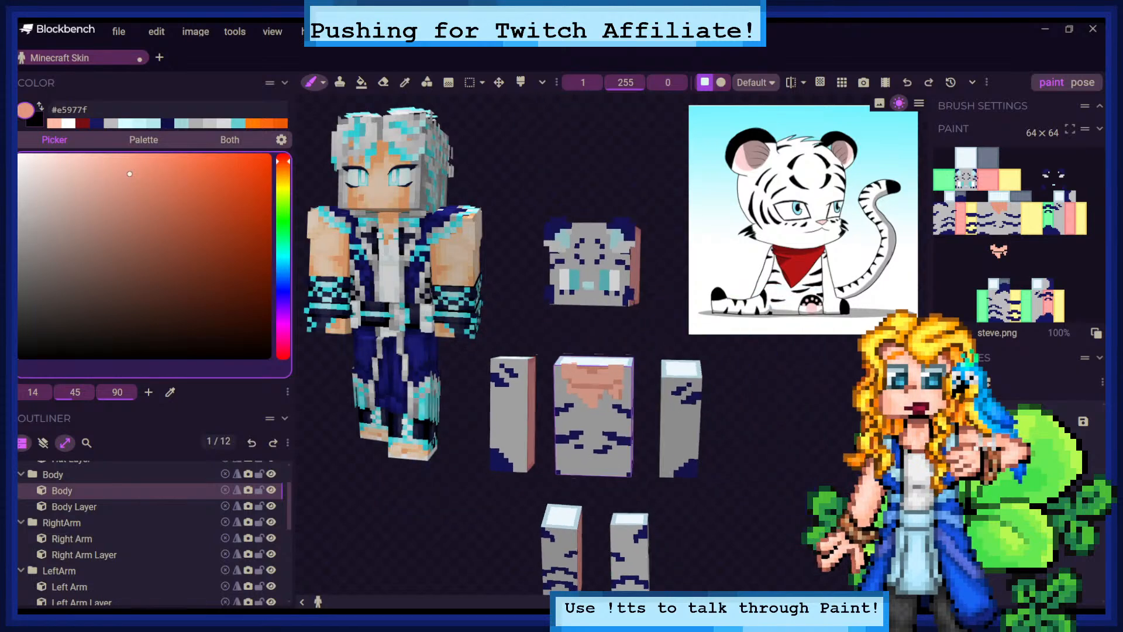
{"action": "left_click", "coordinate": [65, 442]}
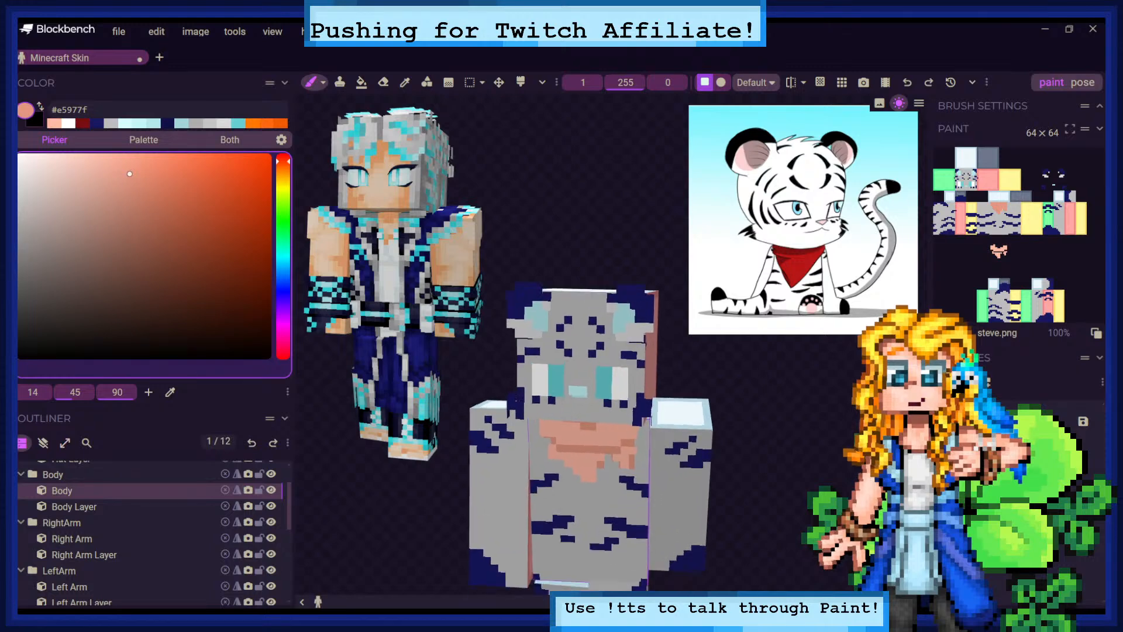
{"action": "scroll", "coordinate": [614, 234], "scroll_direction": "down", "scroll_amount": 5}
{"action": "left_click_drag", "start_coordinate": [702, 410], "coordinate": [704, 391]}
{"action": "scroll", "coordinate": [602, 380], "scroll_direction": "up", "scroll_amount": 2}
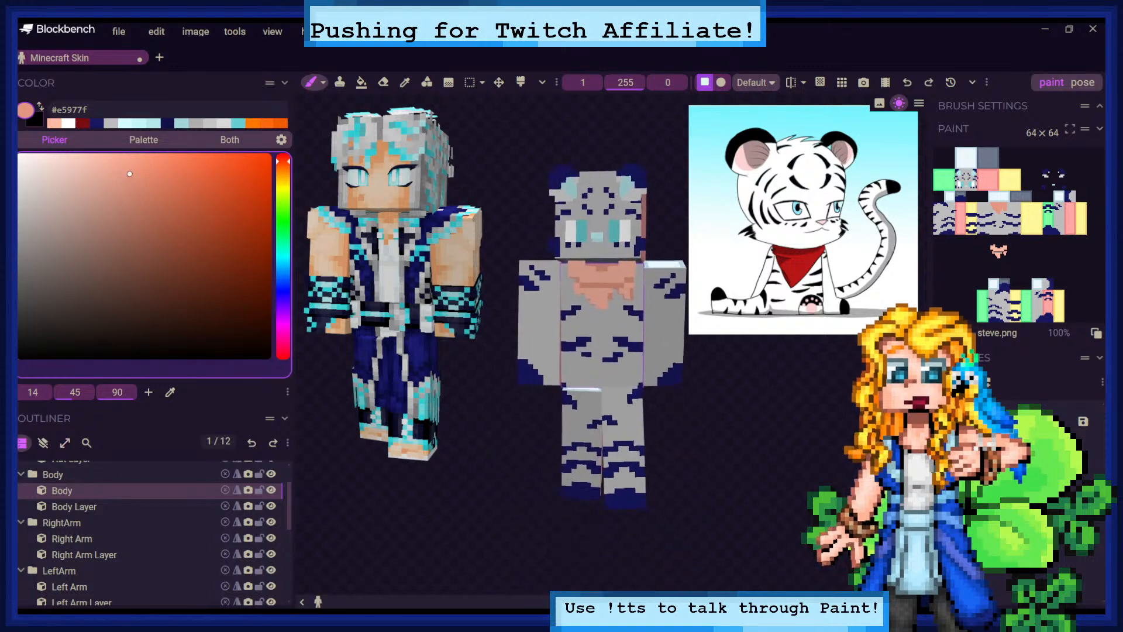
{"action": "scroll", "coordinate": [594, 333], "scroll_direction": "up", "scroll_amount": 3}
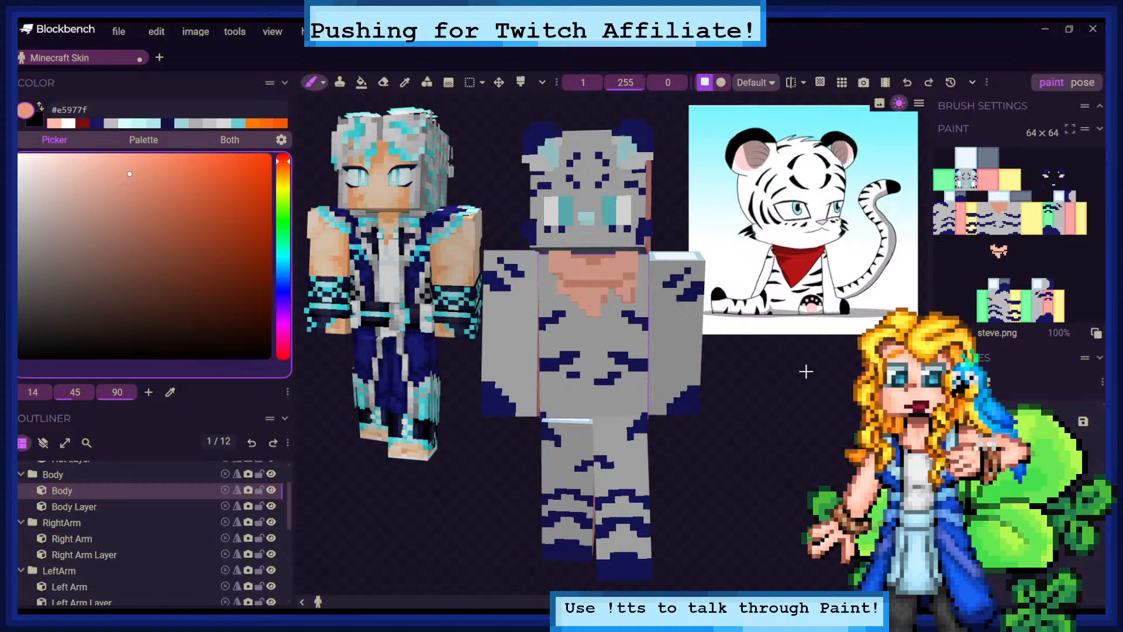
{"action": "mouse_move", "coordinate": [806, 371]}
{"action": "left_mouse_down"}
{"action": "mouse_move", "coordinate": [767, 382]}
{"action": "mouse_move", "coordinate": [837, 374]}
{"action": "mouse_move", "coordinate": [788, 380]}
{"action": "left_mouse_up"}
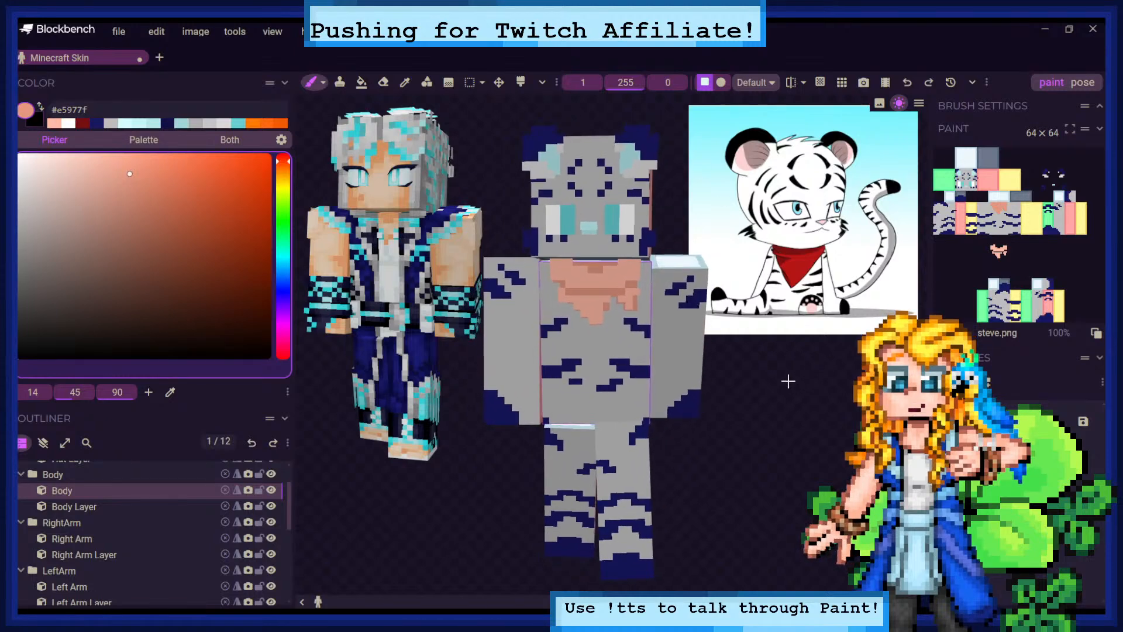
{"action": "scroll", "coordinate": [526, 433], "scroll_direction": "down", "scroll_amount": 3}
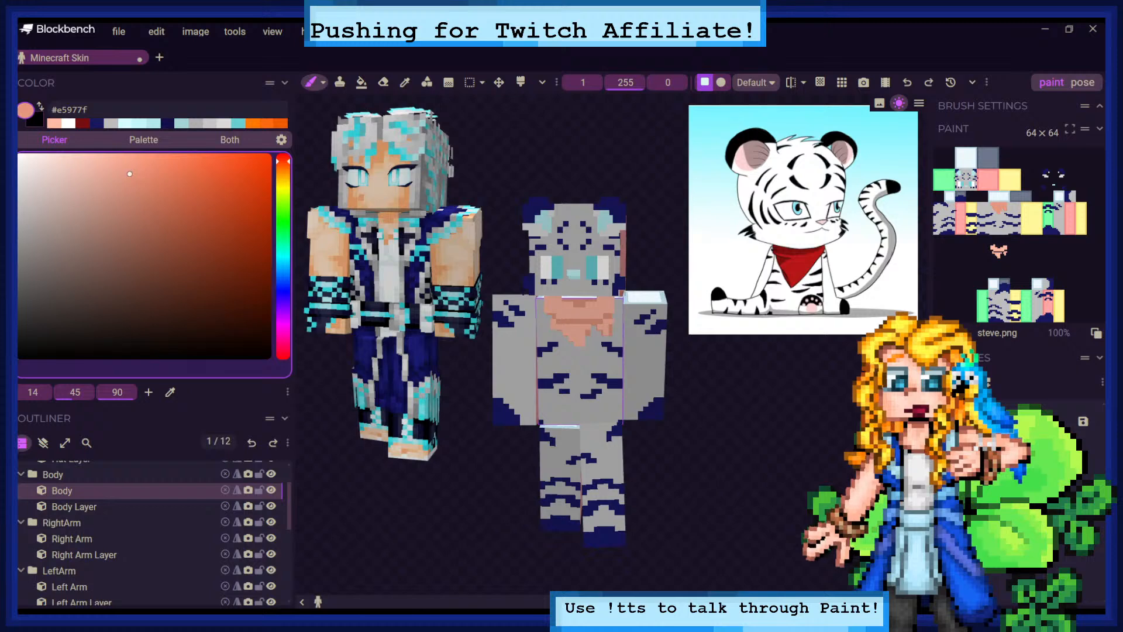
{"action": "left_click_drag", "start_coordinate": [806, 316], "coordinate": [810, 349]}
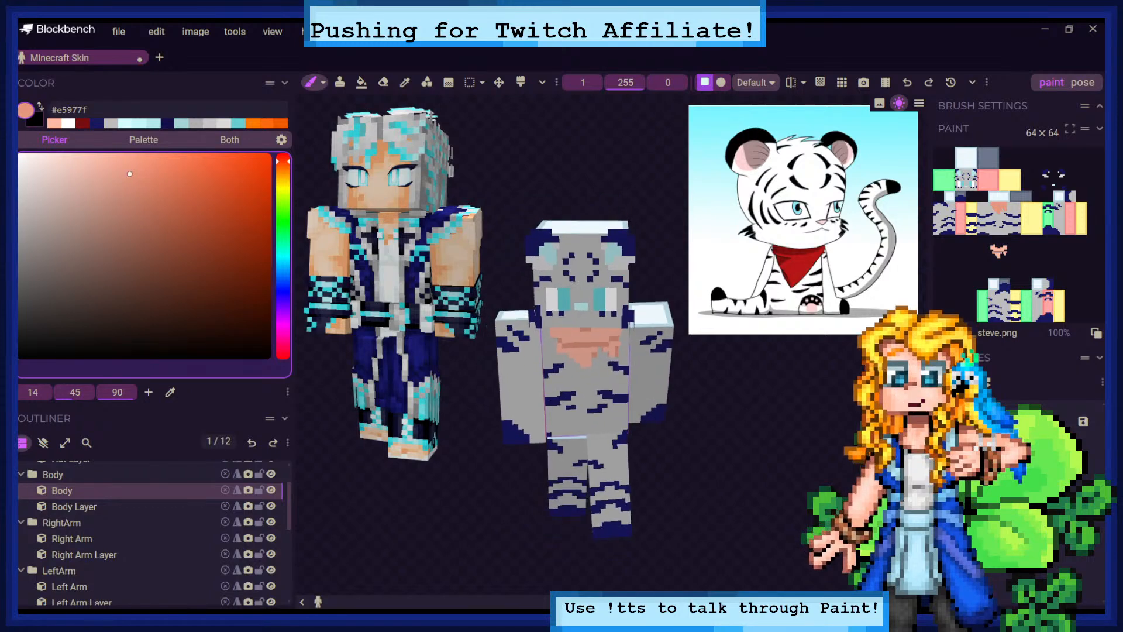
{"action": "scroll", "coordinate": [584, 386], "scroll_direction": "up", "scroll_amount": 2}
Separate the body parts into the exploded view again and undo the stray stroke on the left arm's outer layer
{"action": "left_click", "coordinate": [65, 443]}
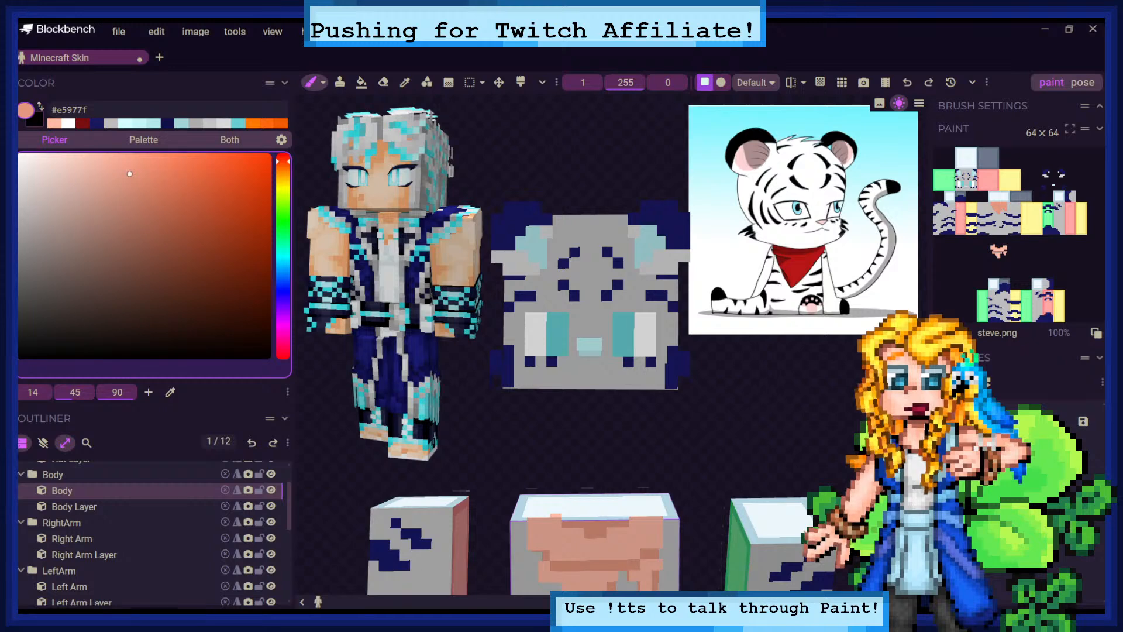
{"action": "mouse_move", "coordinate": [745, 303]}
{"action": "left_mouse_down"}
{"action": "mouse_move", "coordinate": [717, 296]}
{"action": "mouse_move", "coordinate": [739, 299]}
{"action": "left_mouse_up"}
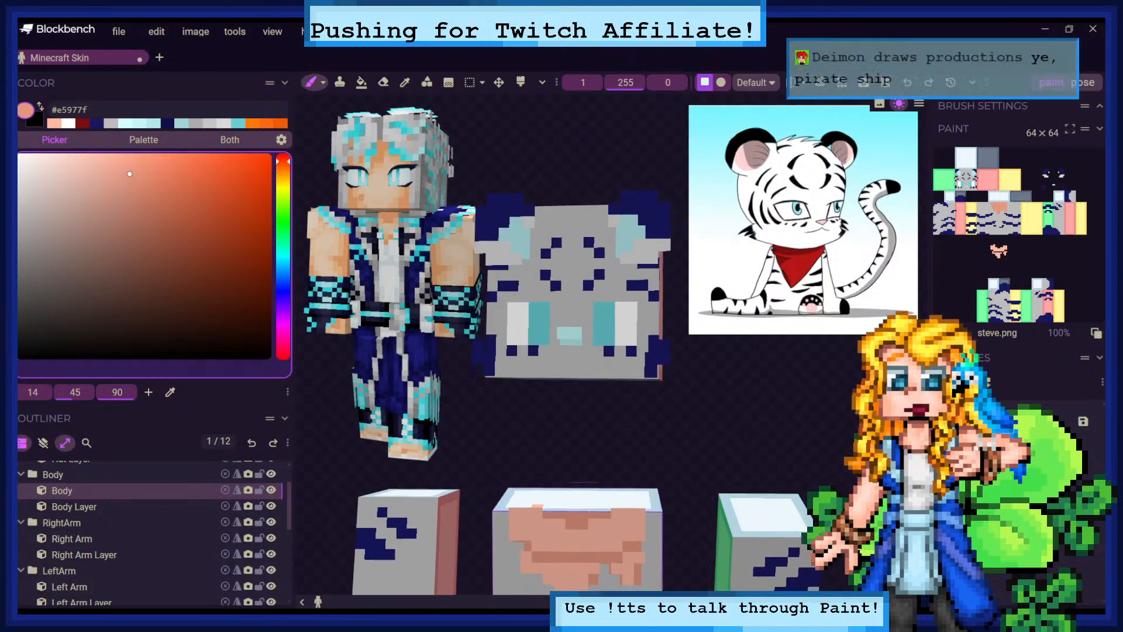
{"action": "scroll", "coordinate": [585, 380], "scroll_direction": "down", "scroll_amount": 5}
{"action": "scroll", "coordinate": [558, 375], "scroll_direction": "up", "scroll_amount": 5}
{"action": "left_click_drag", "start_coordinate": [785, 489], "coordinate": [808, 488]}
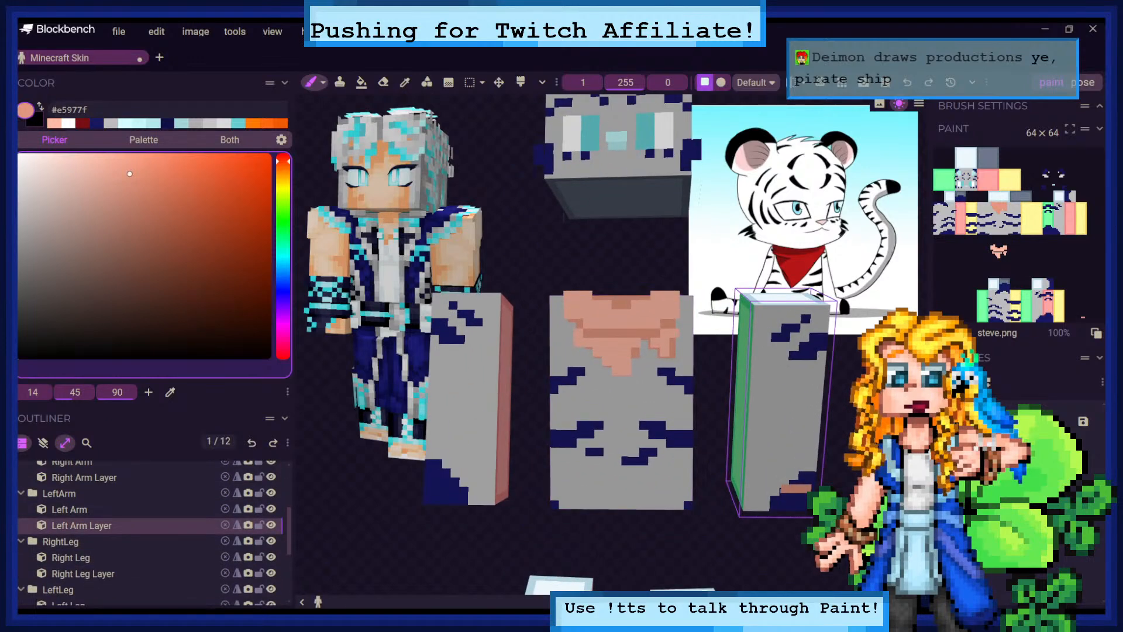
{"action": "left_click", "coordinate": [251, 443]}
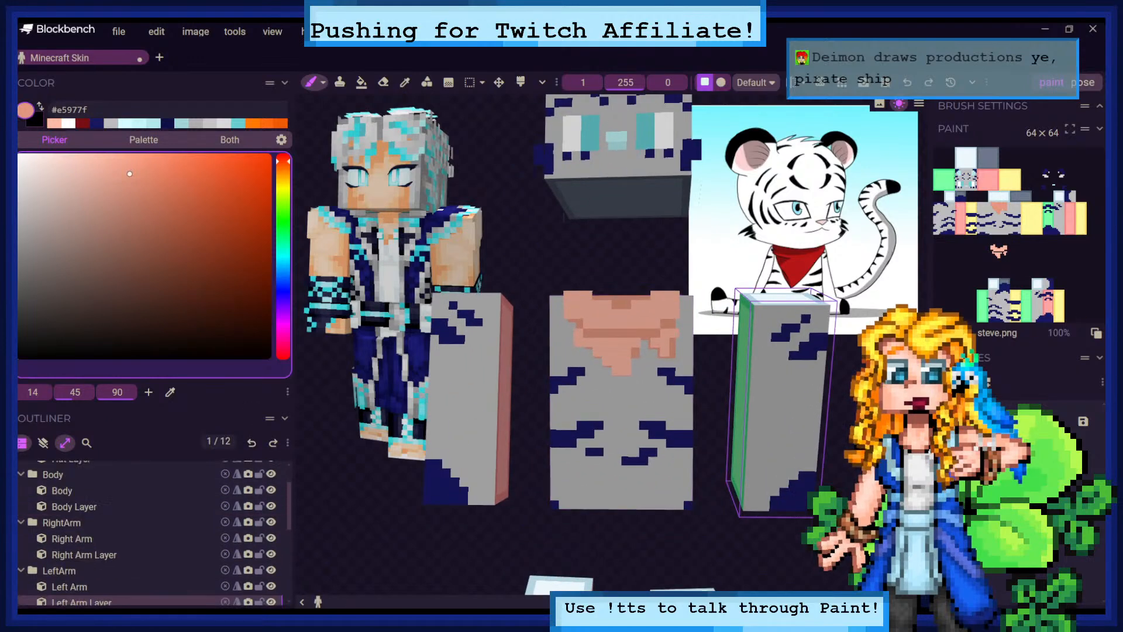
{"action": "mouse_move", "coordinate": [620, 374]}
{"action": "right_mouse_down"}
{"action": "mouse_move", "coordinate": [579, 407]}
{"action": "mouse_move", "coordinate": [550, 413]}
{"action": "right_mouse_up"}
{"action": "scroll", "coordinate": [550, 412], "scroll_direction": "down", "scroll_amount": 2}
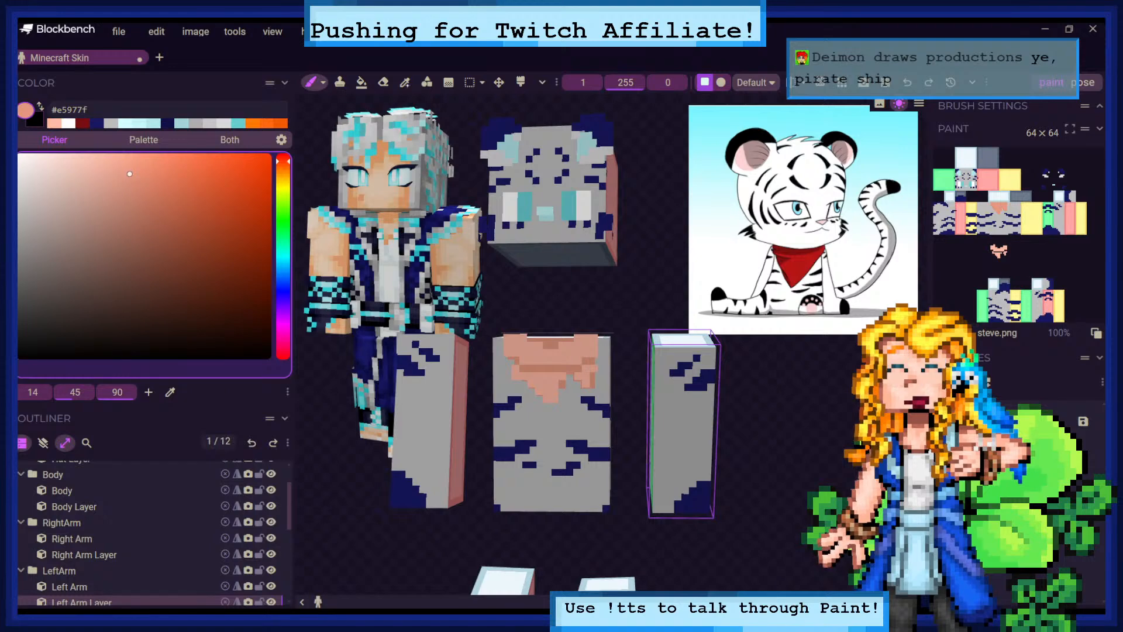
Sample #9ed0d2 from the humanoid reference's hair as the paint colour and hide the outer layers
{"action": "key", "text": "c"}
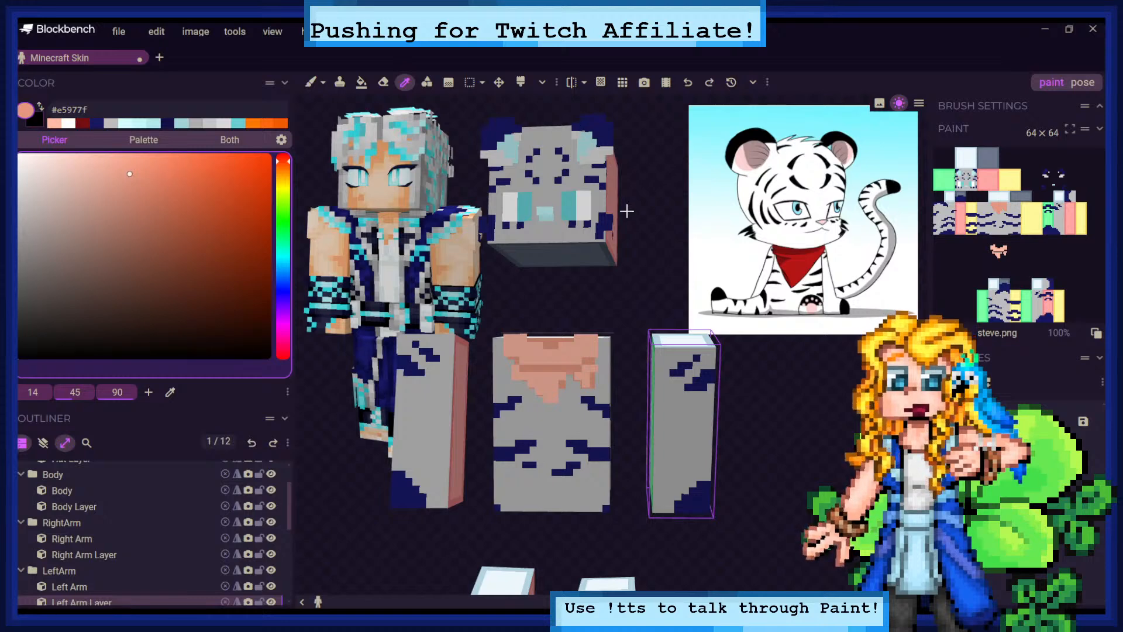
{"action": "left_click", "coordinate": [420, 121]}
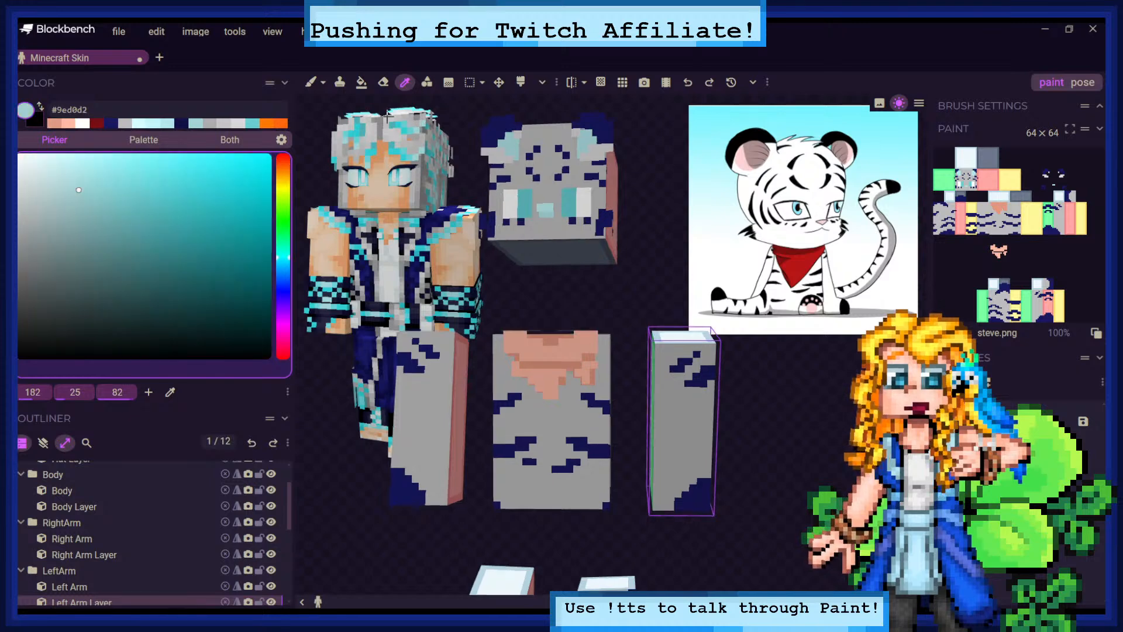
{"action": "left_click", "coordinate": [311, 82]}
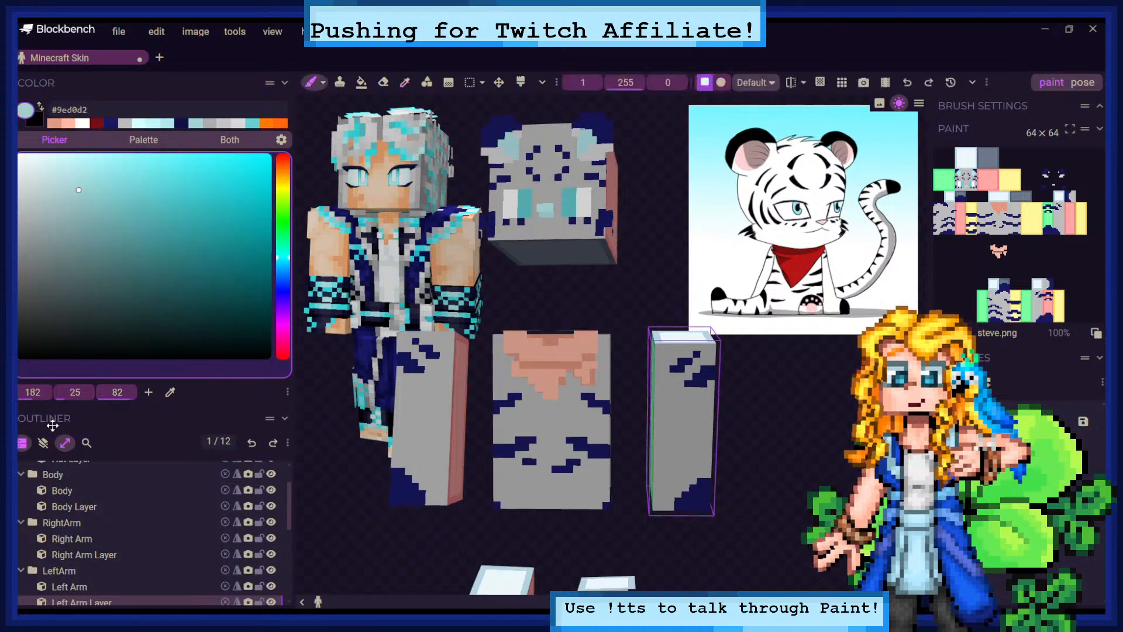
{"action": "left_click", "coordinate": [42, 443]}
Try a face fill from the base head's ear patch, undo it and set the fill mode to Colors
{"action": "left_click", "coordinate": [362, 81]}
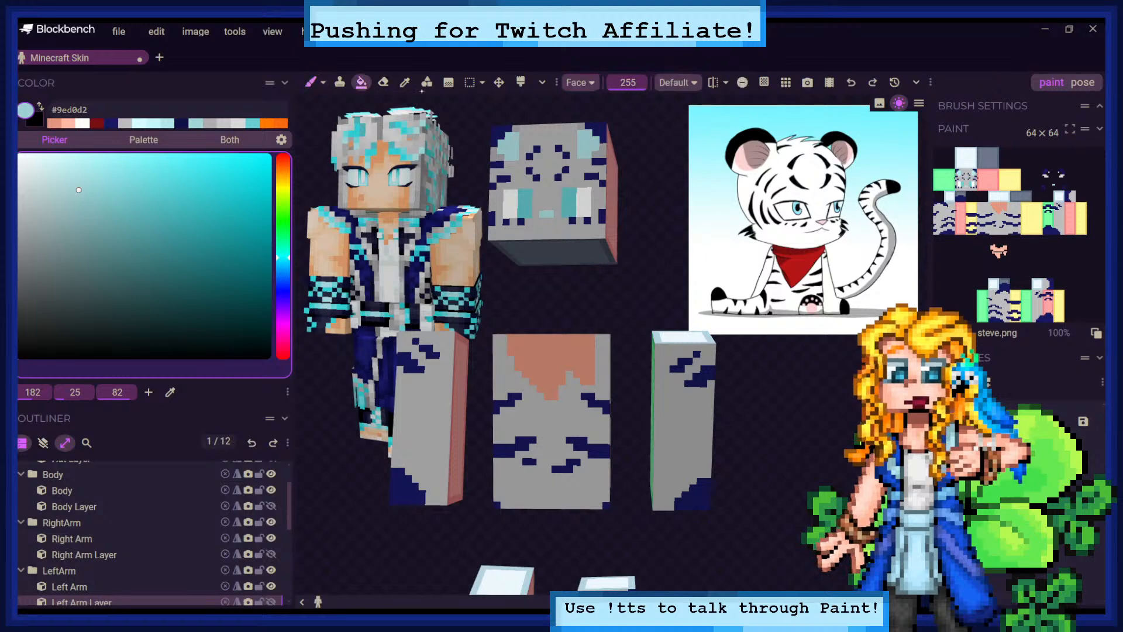
{"action": "left_click", "coordinate": [512, 140]}
{"action": "key", "text": "ctrl+z"}
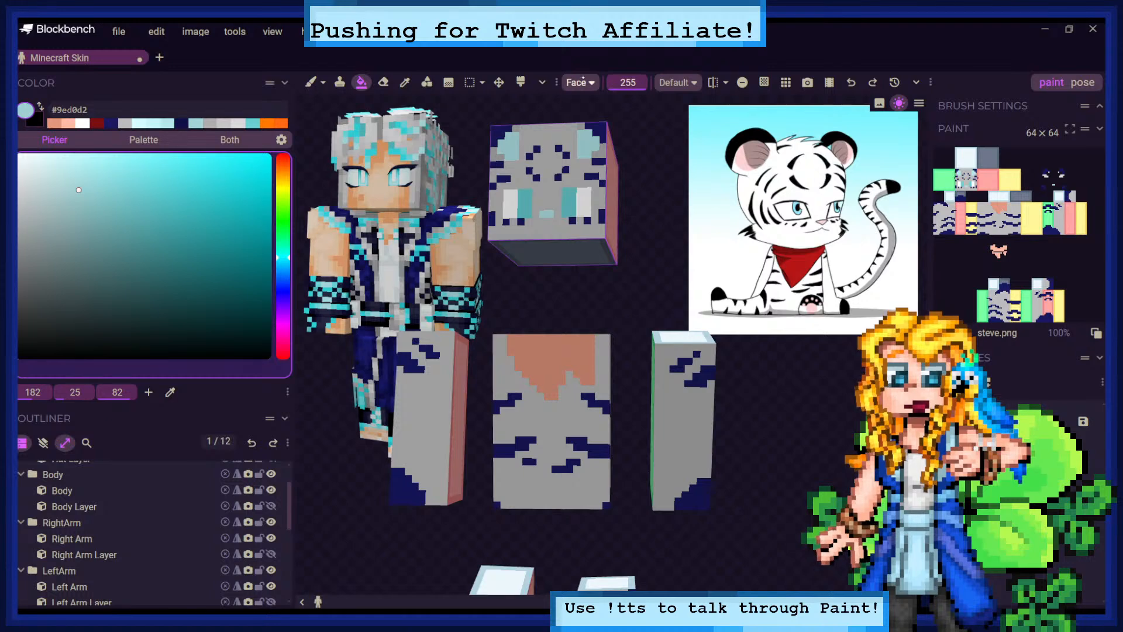
{"action": "left_click", "coordinate": [583, 82]}
{"action": "left_click", "coordinate": [586, 158]}
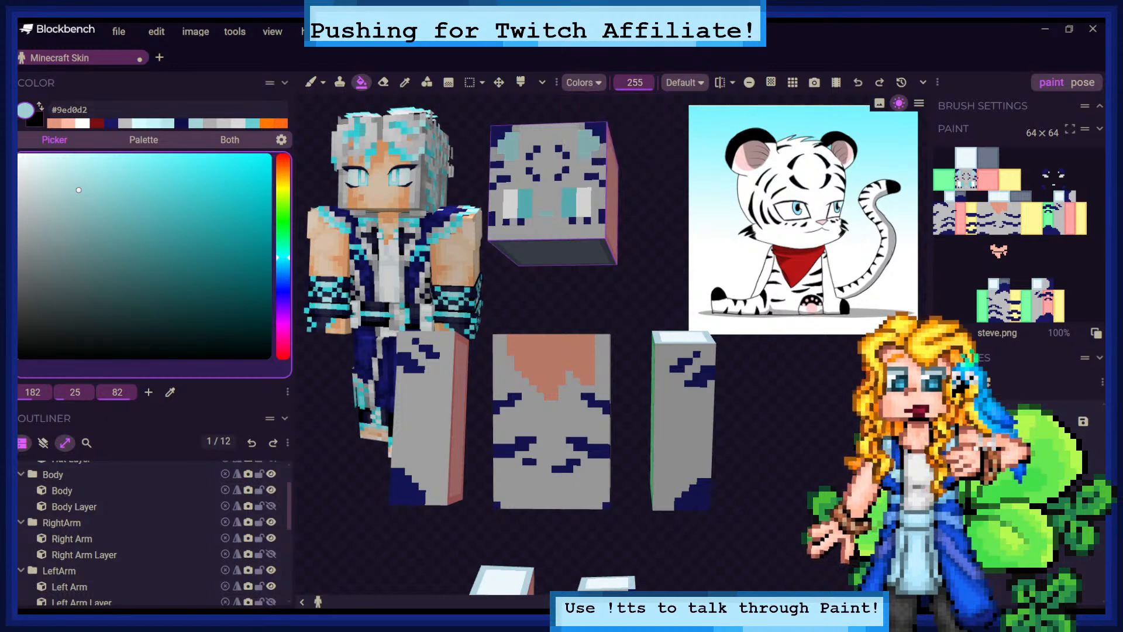
Sample #67cdd2 from the humanoid reference's hair and fill the nose with it while the outer layers are shown
{"action": "left_click", "coordinate": [405, 83]}
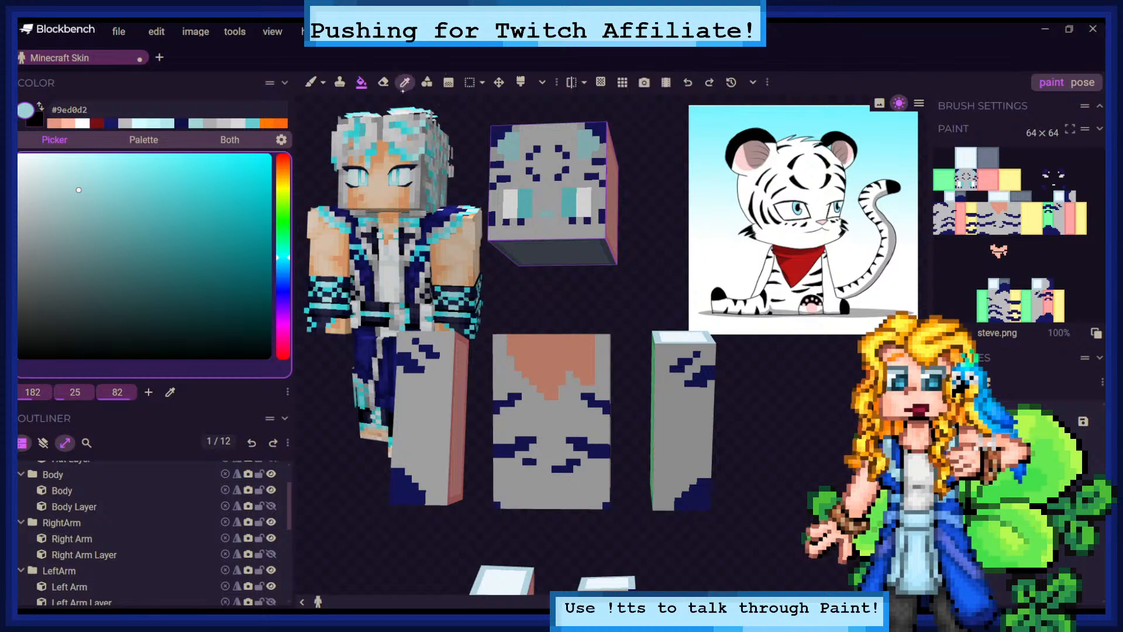
{"action": "left_click", "coordinate": [406, 157]}
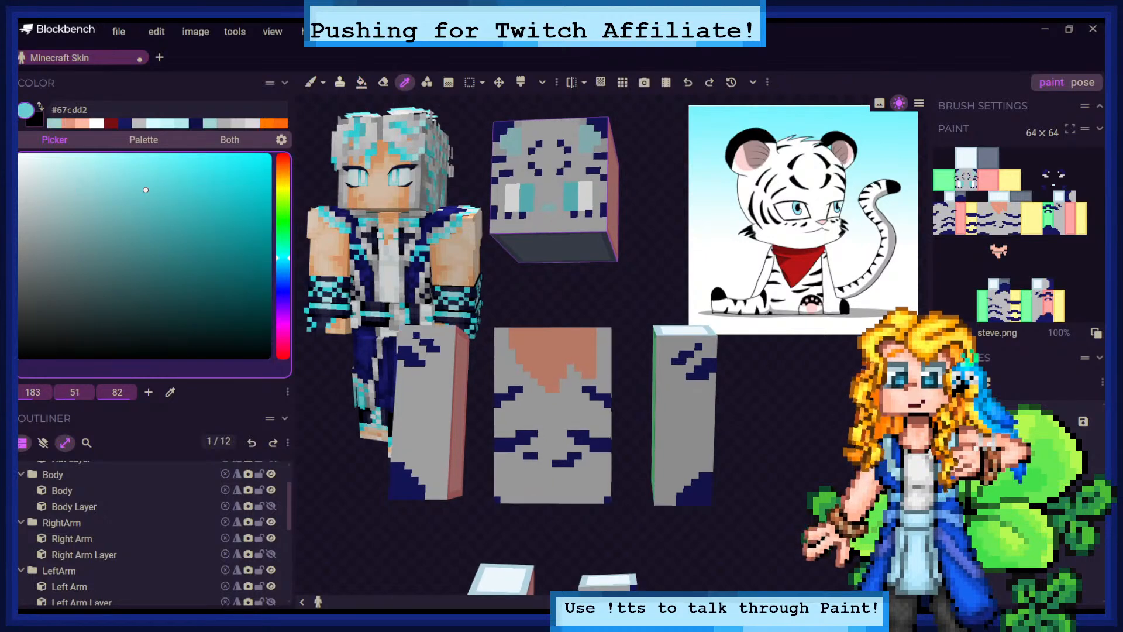
{"action": "left_click", "coordinate": [362, 82]}
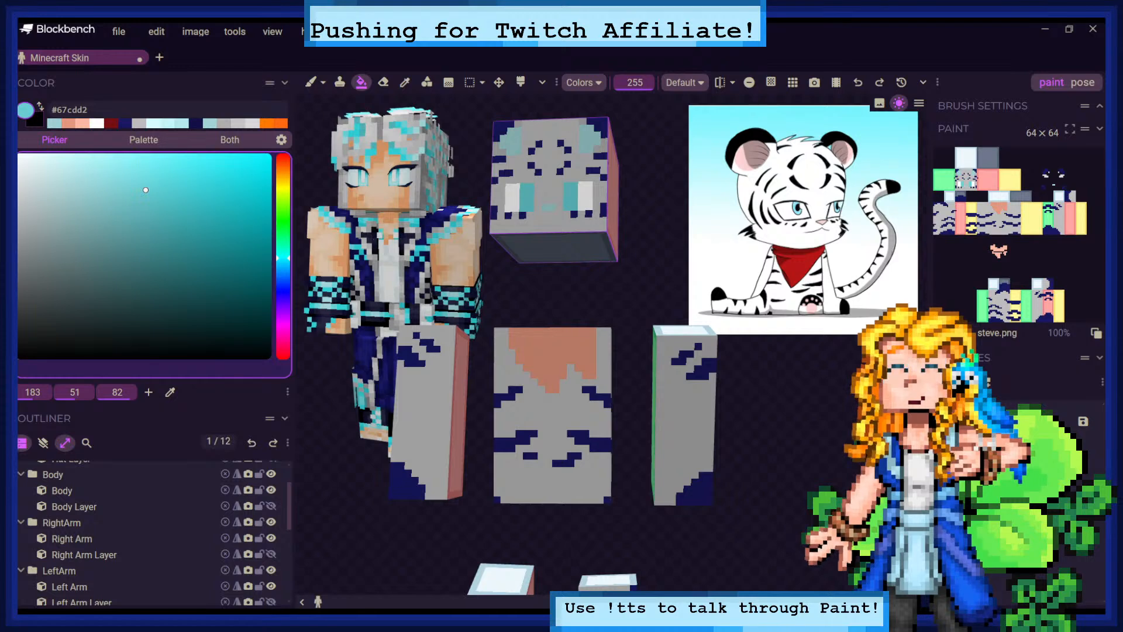
{"action": "left_click", "coordinate": [42, 443]}
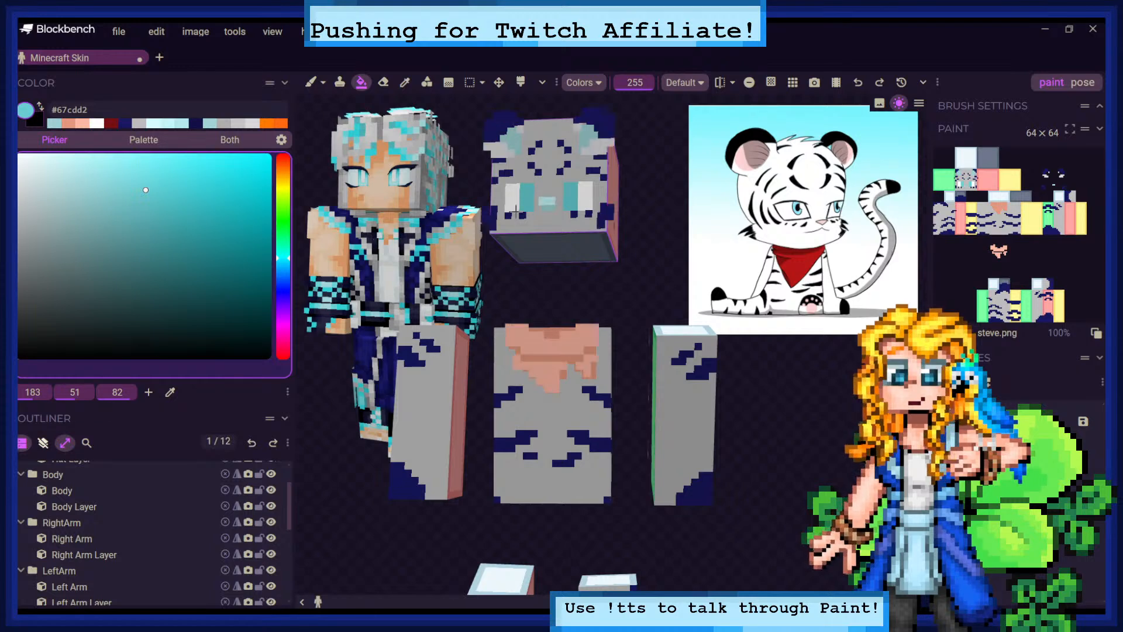
{"action": "left_click", "coordinate": [548, 201]}
{"action": "left_click_drag", "start_coordinate": [641, 202], "coordinate": [648, 226]}
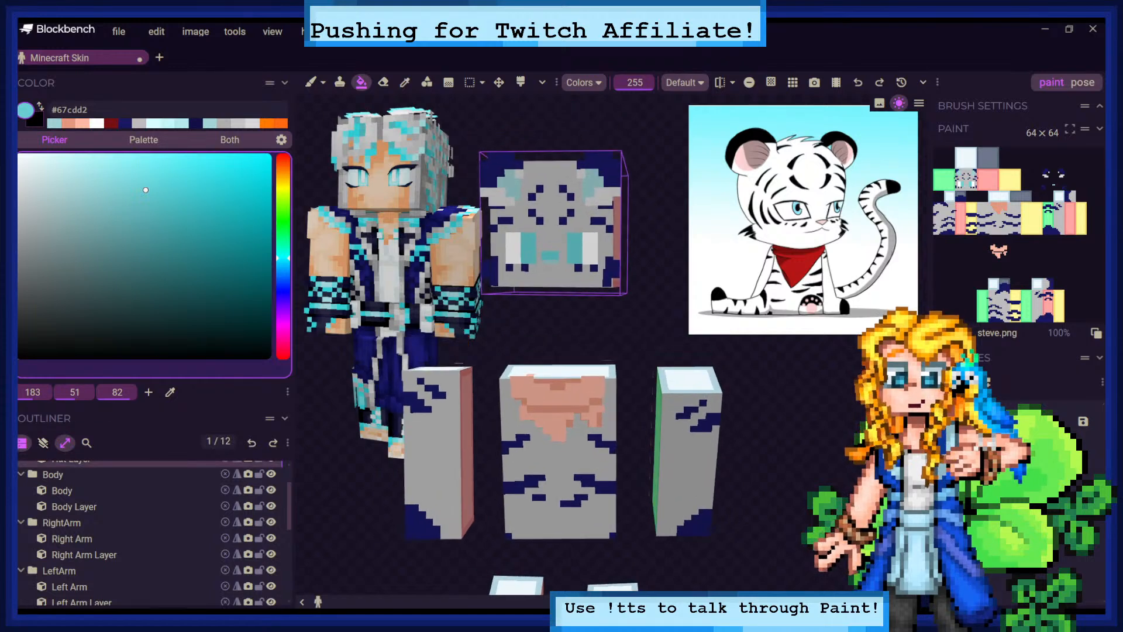
Hide the outer layers and brush #67cdd2 along the lower part of the nose on the base head
{"action": "left_click", "coordinate": [311, 81]}
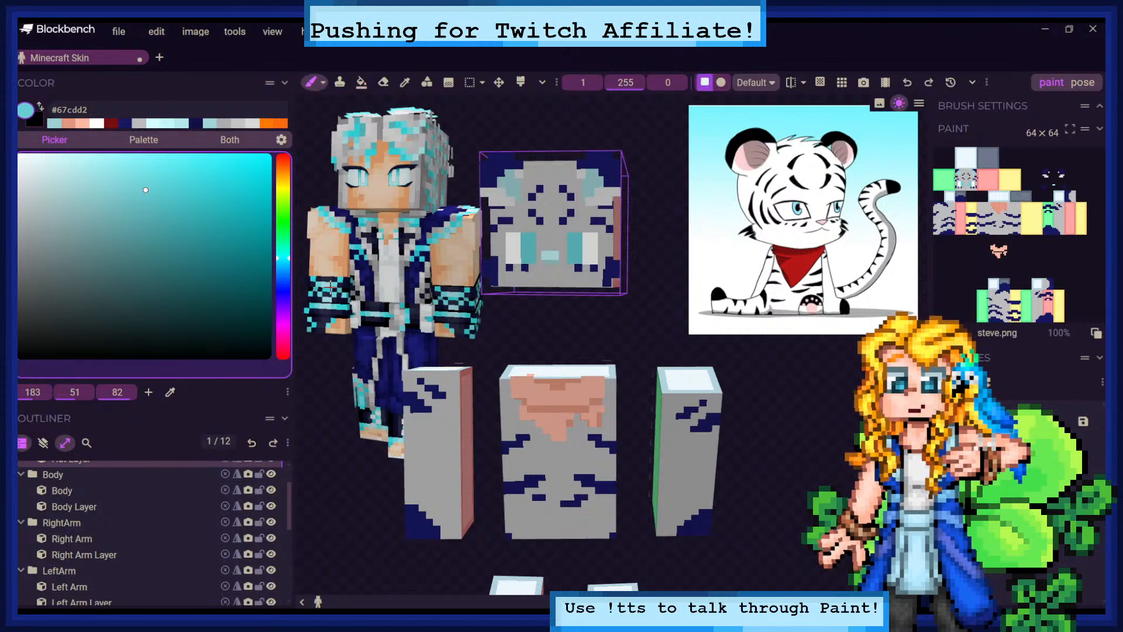
{"action": "left_click", "coordinate": [43, 443]}
{"action": "left_click_drag", "start_coordinate": [549, 260], "coordinate": [555, 260]}
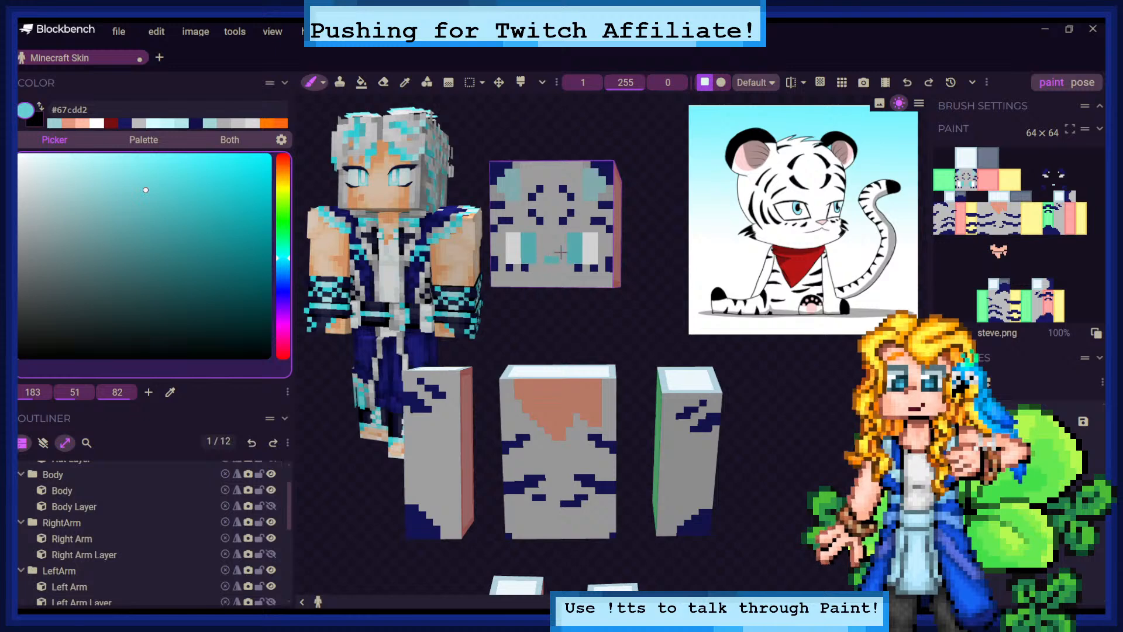
Show the outer layers again and paint #9ed0d2 over the nose on the outer head layer
{"action": "left_click", "coordinate": [43, 443]}
{"action": "left_click", "coordinate": [56, 122]}
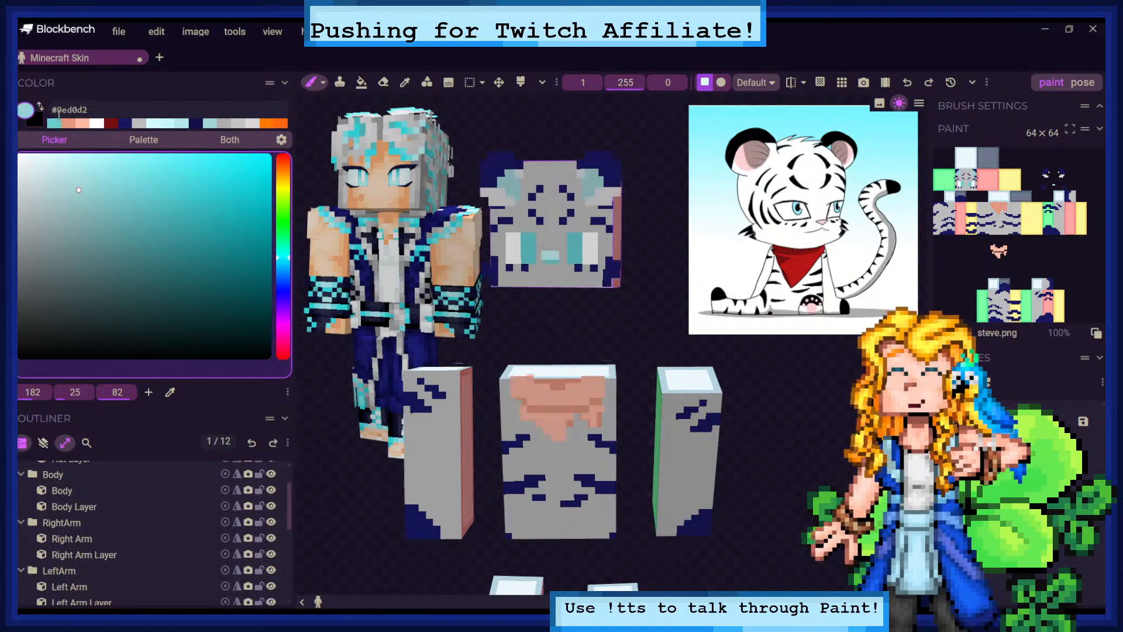
{"action": "left_click", "coordinate": [550, 255]}
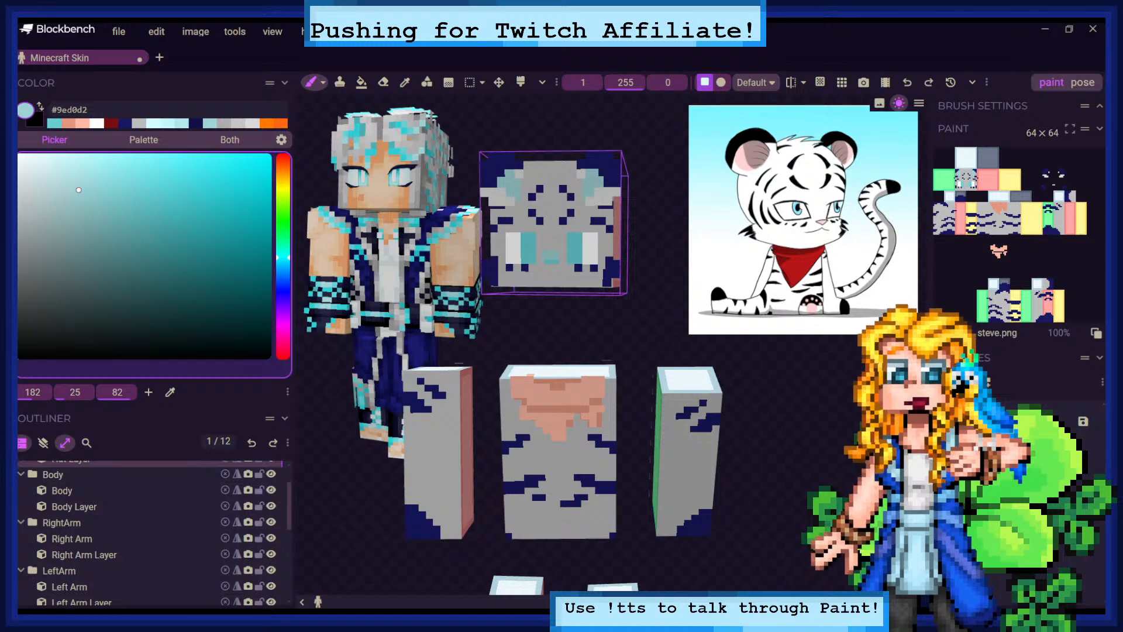
Try to sample a colour from the humanoid reference's hair and return to the Pixel Brush
{"action": "scroll", "coordinate": [570, 289], "scroll_direction": "up", "scroll_amount": 5}
{"action": "scroll", "coordinate": [661, 409], "scroll_direction": "down", "scroll_amount": 3}
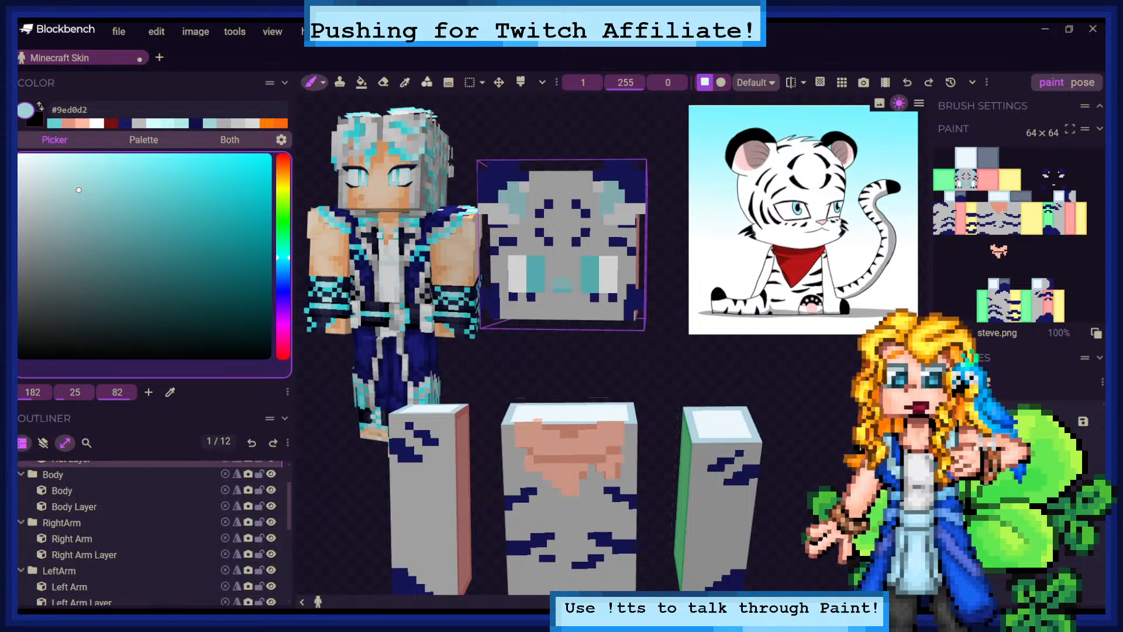
{"action": "key", "text": "c"}
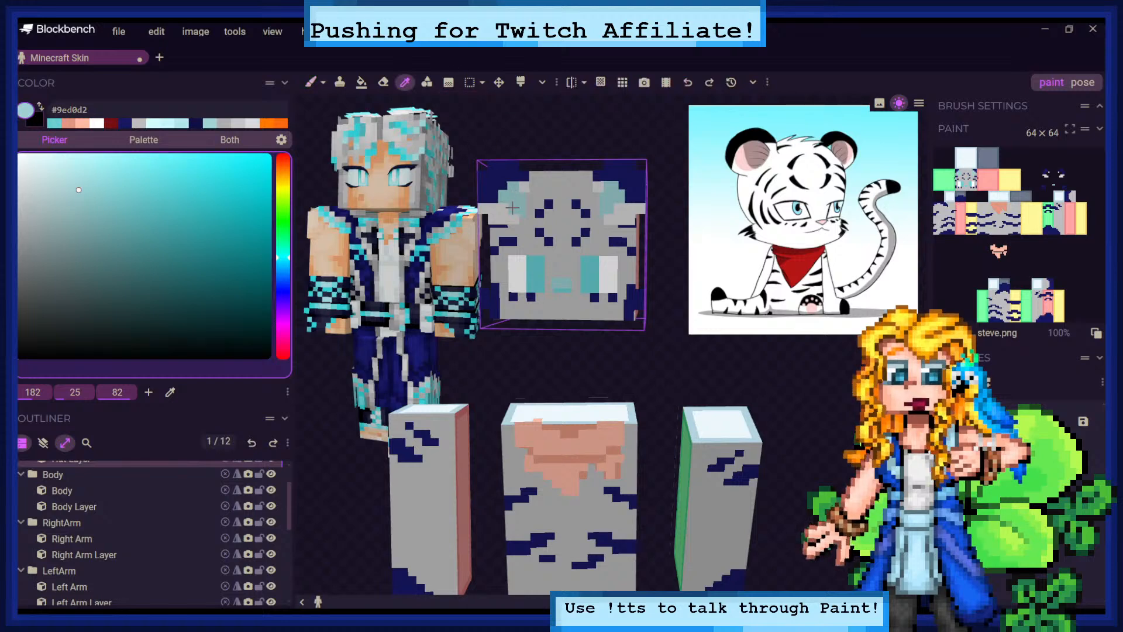
{"action": "left_click_drag", "start_coordinate": [424, 153], "coordinate": [423, 151]}
{"action": "left_click", "coordinate": [322, 83]}
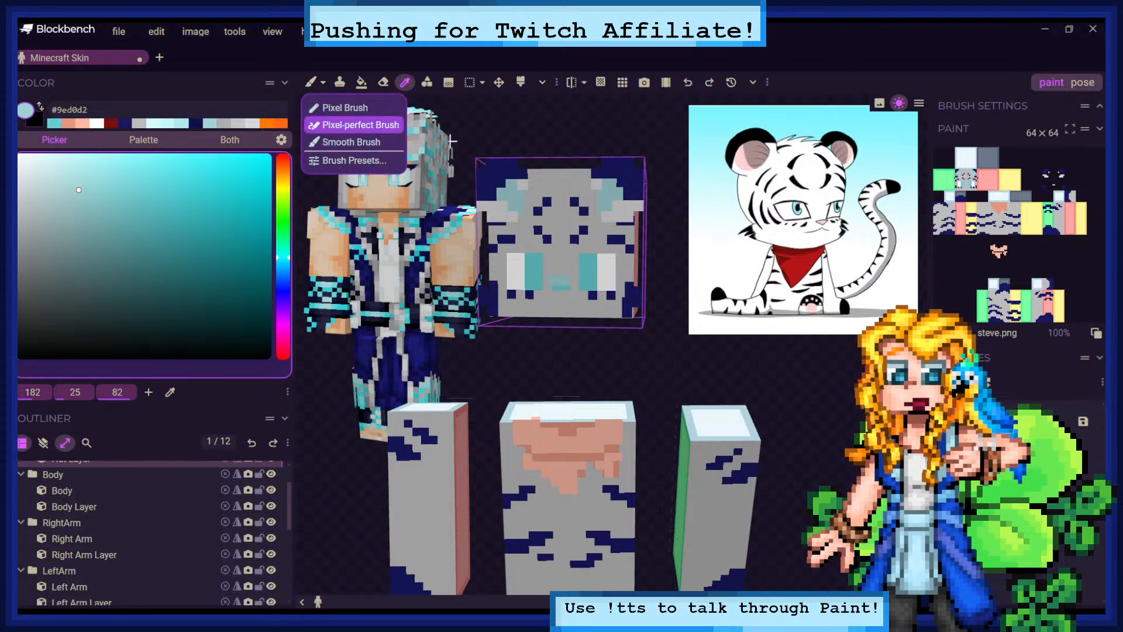
{"action": "left_click", "coordinate": [374, 105]}
{"action": "left_click", "coordinate": [554, 274]}
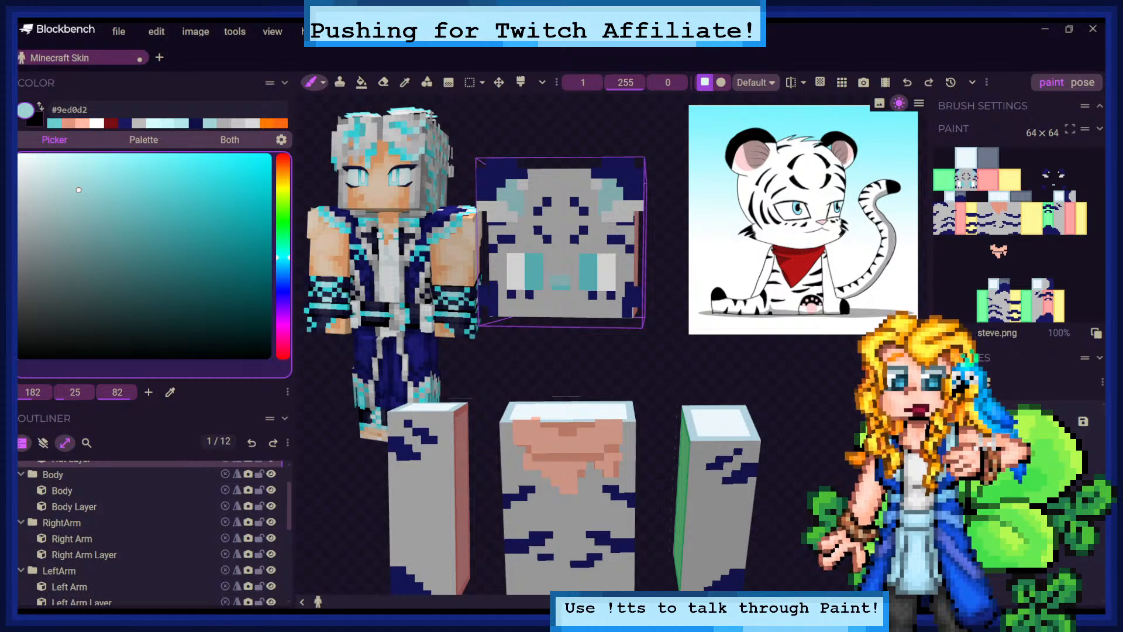
Create a second Minecraft Skin project with the Player - Wide model, 32x resolution, the preset texture file and Pose enabled
{"action": "left_click", "coordinate": [159, 57]}
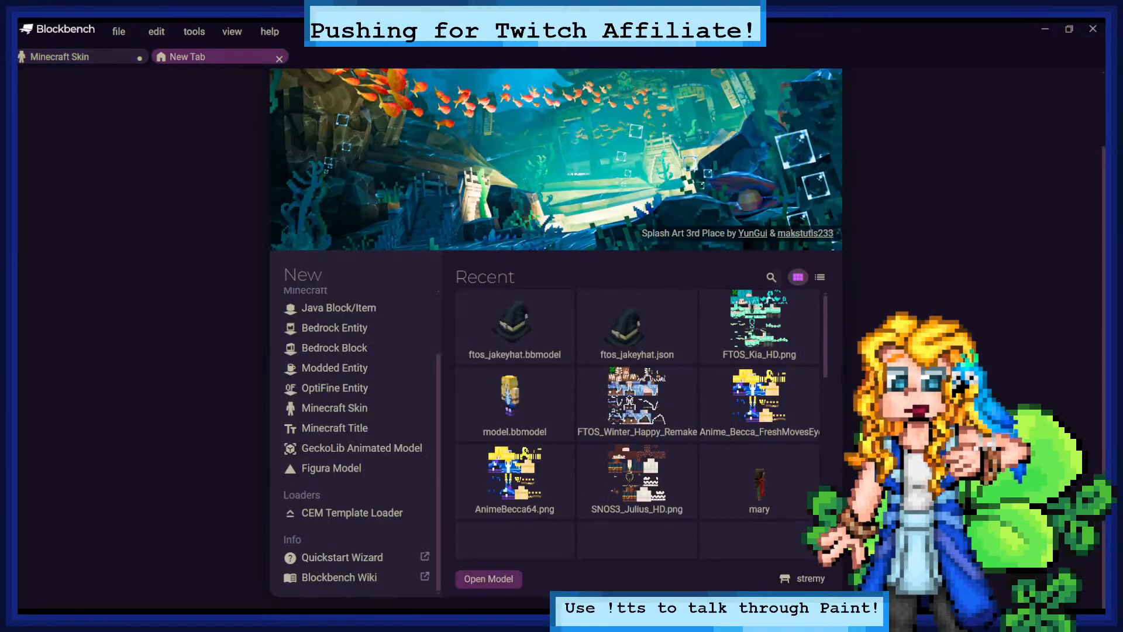
{"action": "left_click", "coordinate": [351, 428]}
{"action": "left_click", "coordinate": [351, 408]}
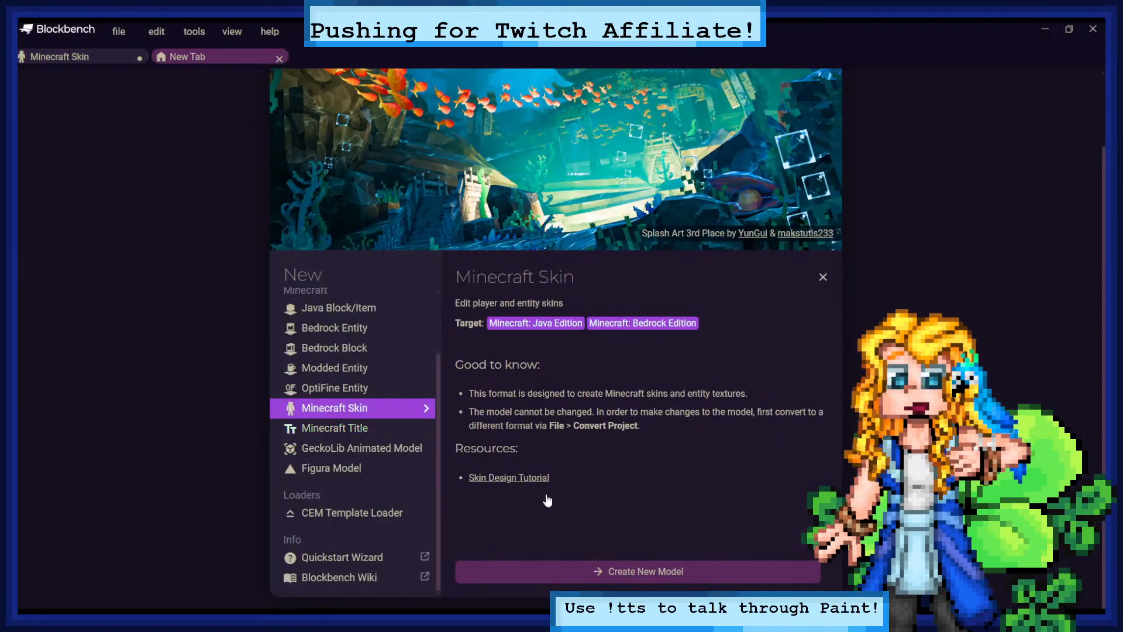
{"action": "left_click", "coordinate": [585, 571]}
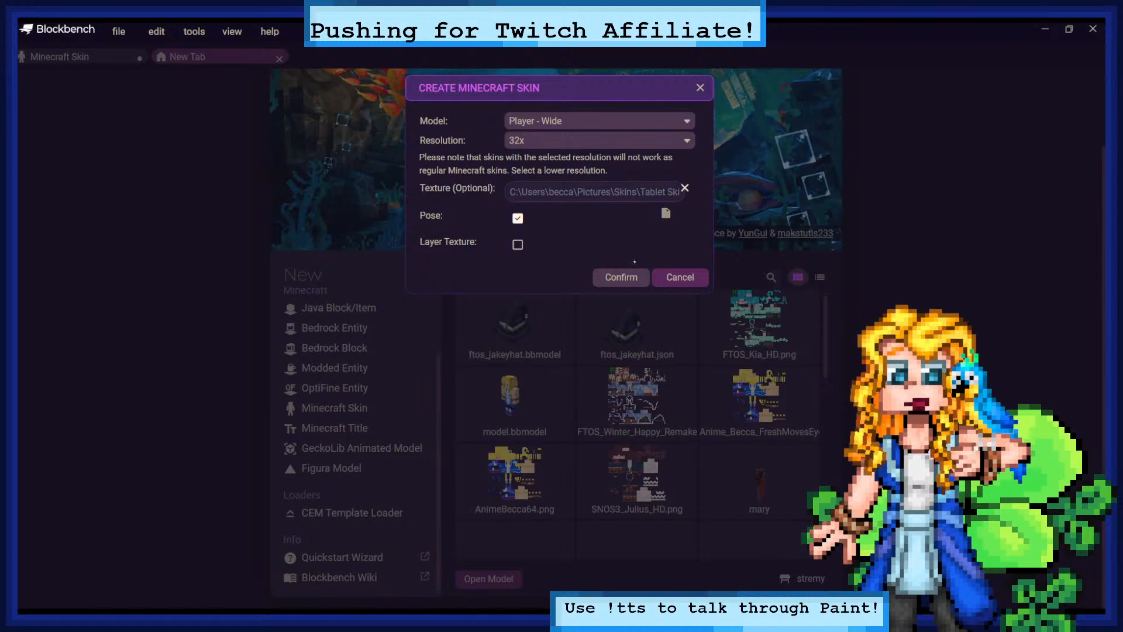
{"action": "left_click", "coordinate": [623, 280]}
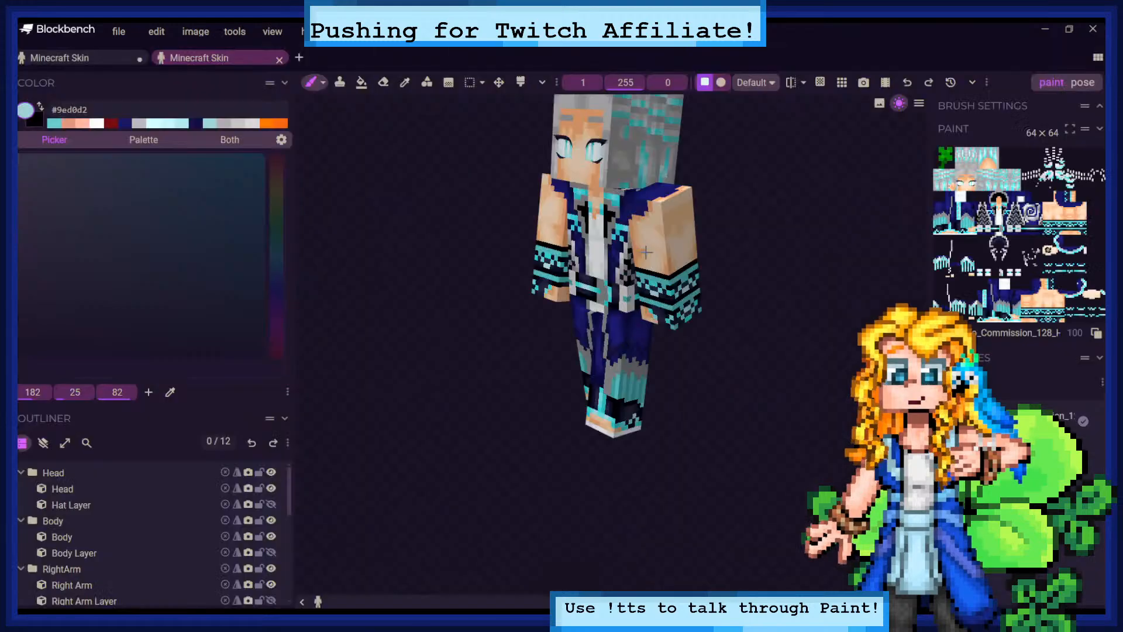
Show the outer layers of the humanoid skin, sample #c0fcff from its hair and reactivate the brush
{"action": "right_click_drag", "start_coordinate": [659, 201], "coordinate": [576, 391]}
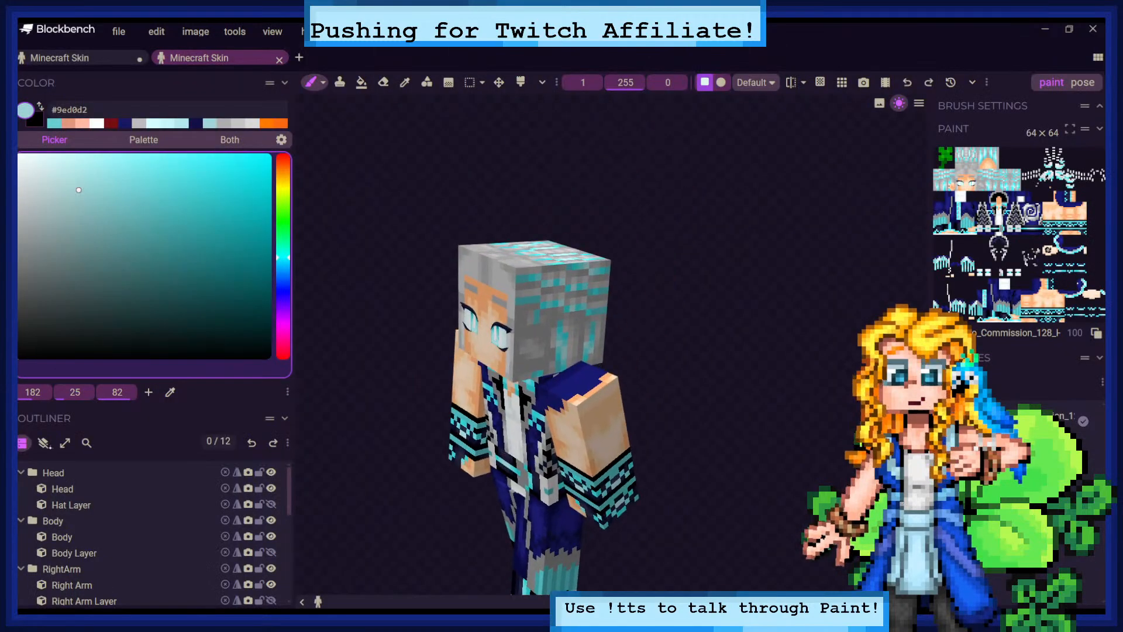
{"action": "left_click", "coordinate": [46, 444]}
{"action": "left_click_drag", "start_coordinate": [629, 288], "coordinate": [686, 268]}
{"action": "scroll", "coordinate": [687, 268], "scroll_direction": "up", "scroll_amount": 5}
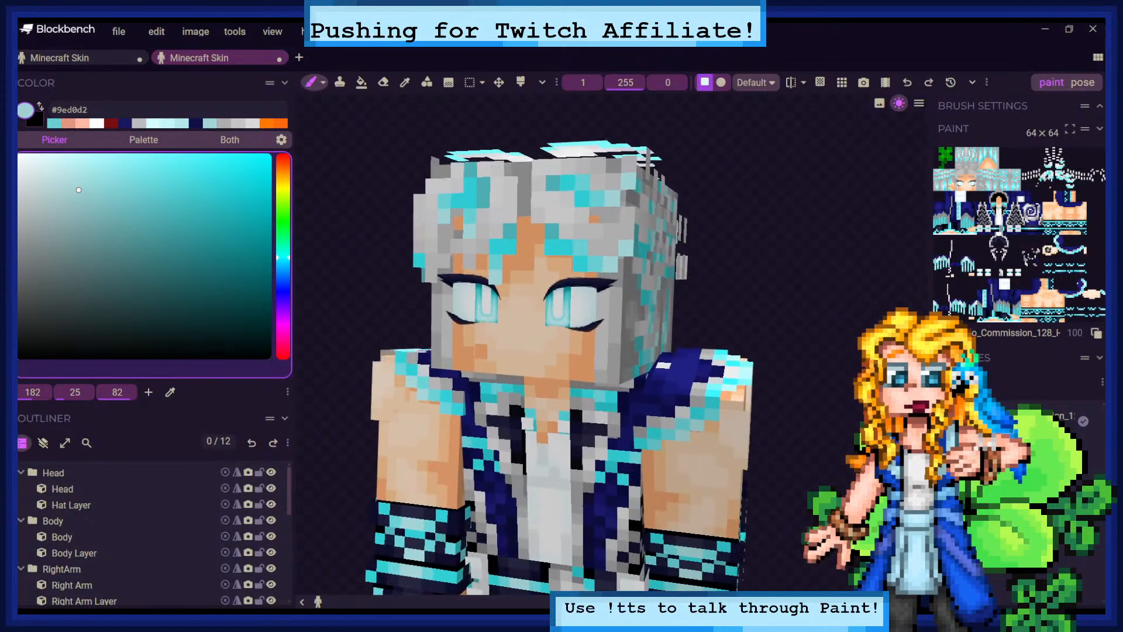
{"action": "left_click", "coordinate": [404, 82]}
{"action": "left_click", "coordinate": [627, 192]}
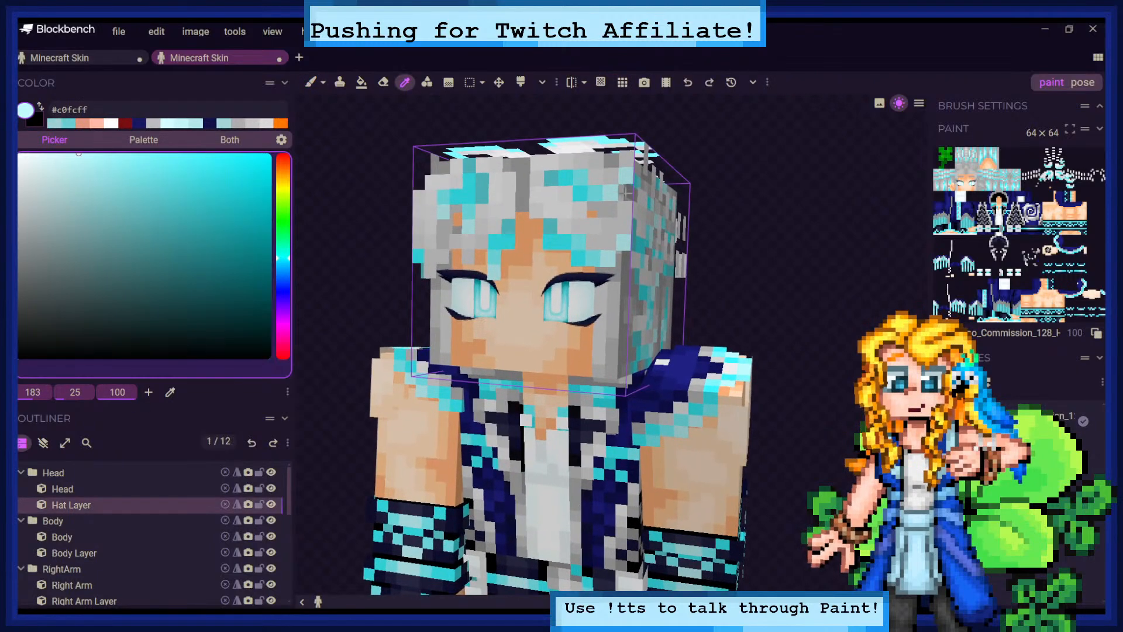
{"action": "left_click", "coordinate": [311, 82]}
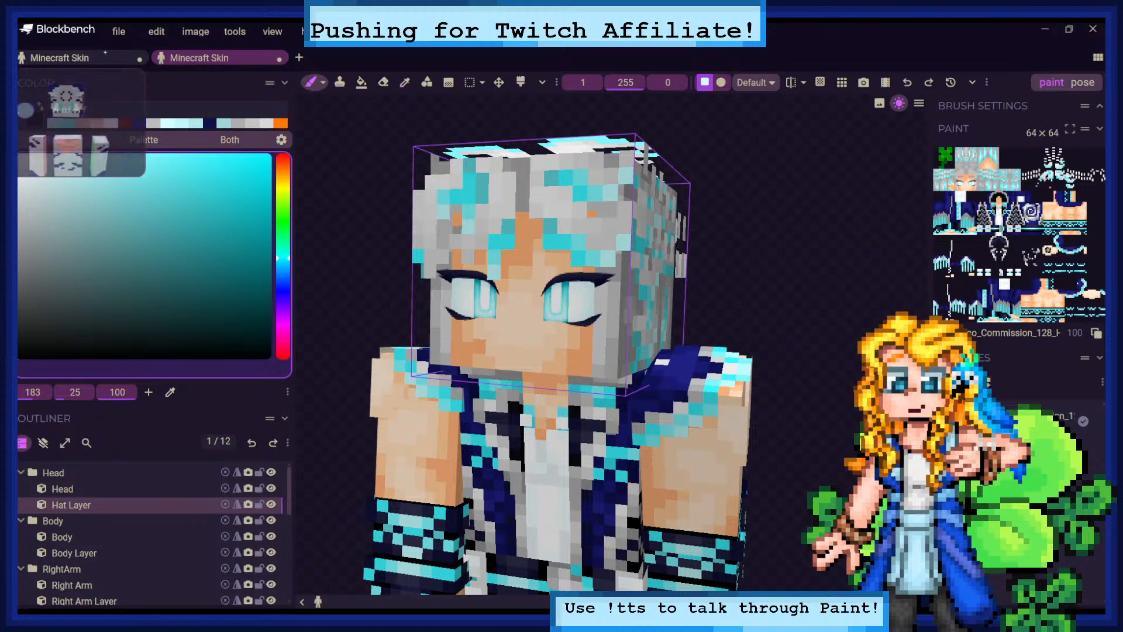
Back in the tiger project, brush #c0fcff on the outer nose and, with outer layers hidden, fill the base head's inner ears with it
{"action": "left_click", "coordinate": [107, 57]}
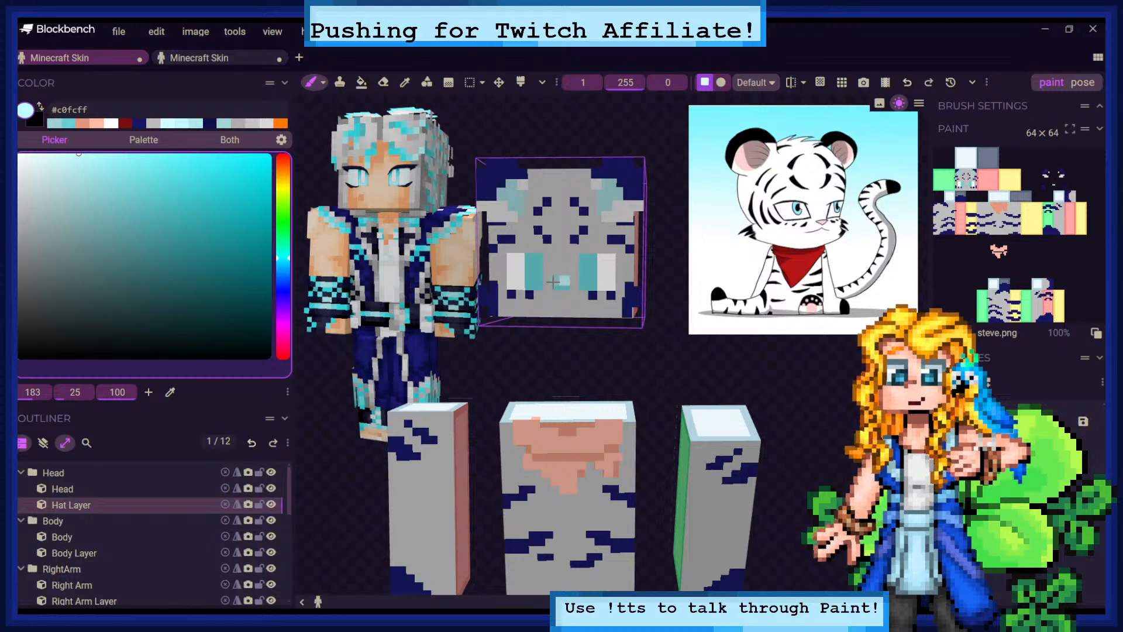
{"action": "left_click", "coordinate": [42, 443]}
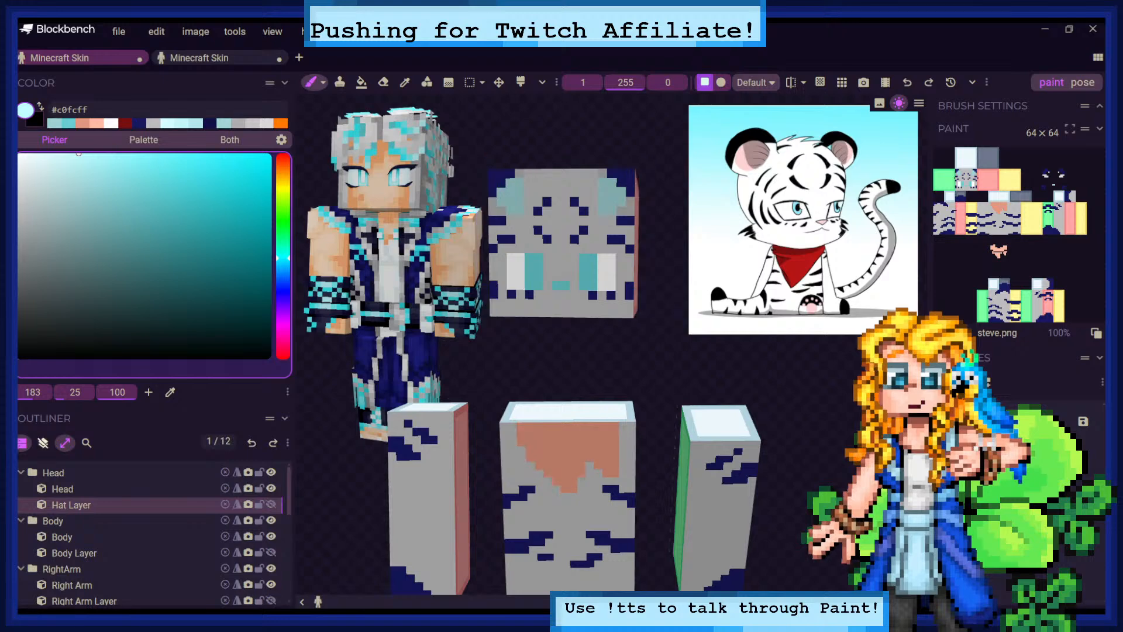
{"action": "left_click", "coordinate": [362, 82]}
{"action": "left_click", "coordinate": [520, 183]}
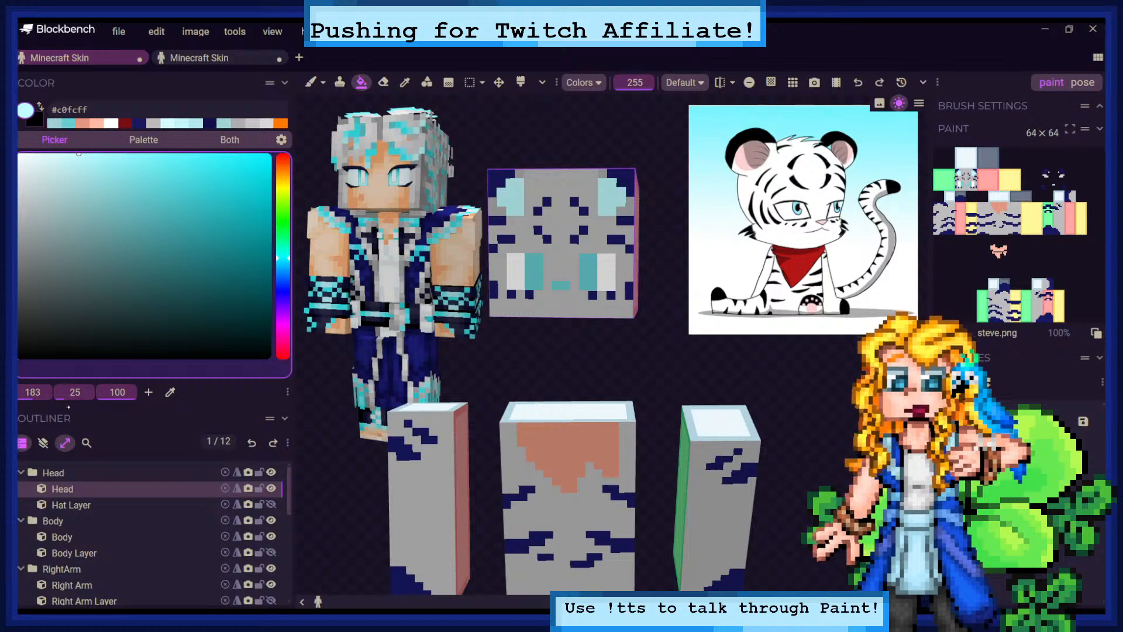
Sample #7df9ff from the humanoid skin's hair, fill the tiger's irises and base nose with it, and show the outer layers again
{"action": "left_click", "coordinate": [246, 58]}
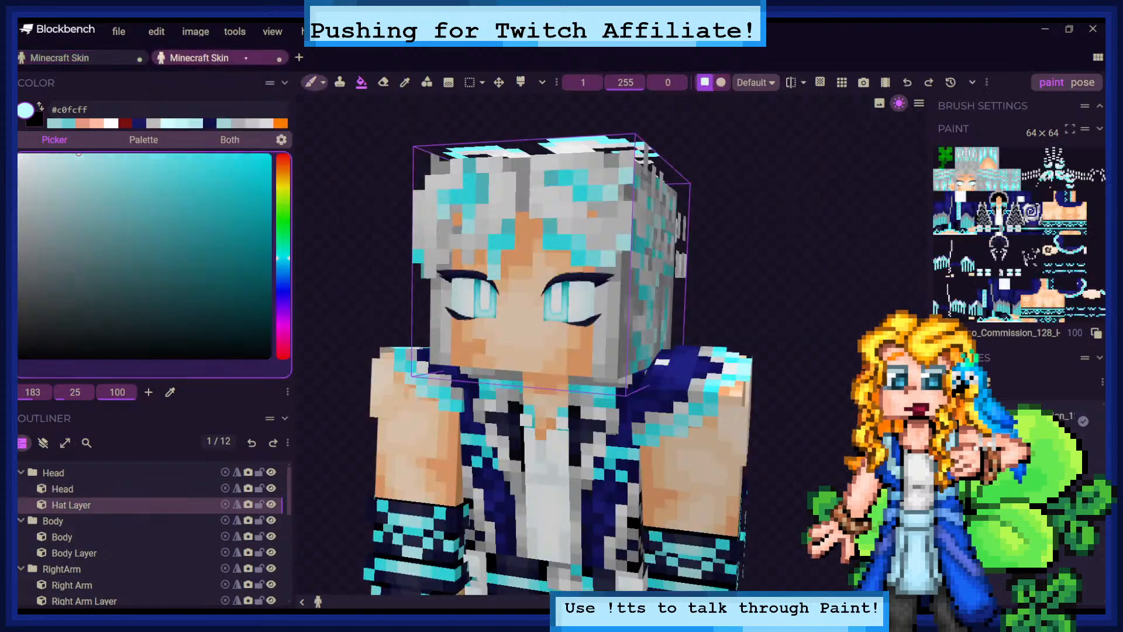
{"action": "left_click", "coordinate": [404, 82]}
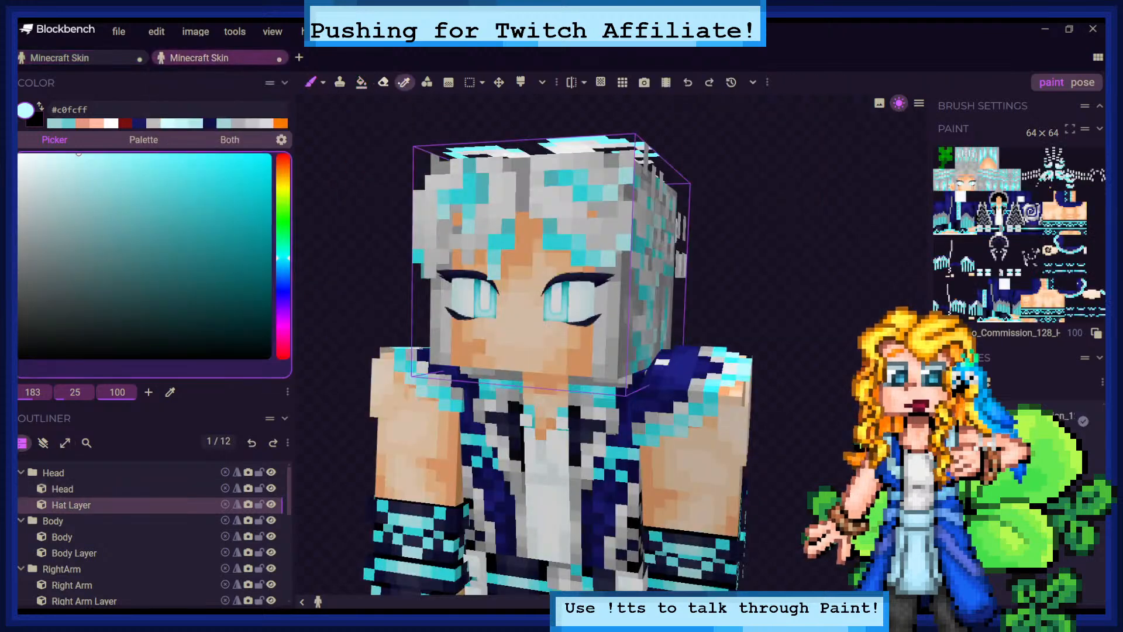
{"action": "left_click", "coordinate": [585, 257]}
{"action": "left_click", "coordinate": [311, 83]}
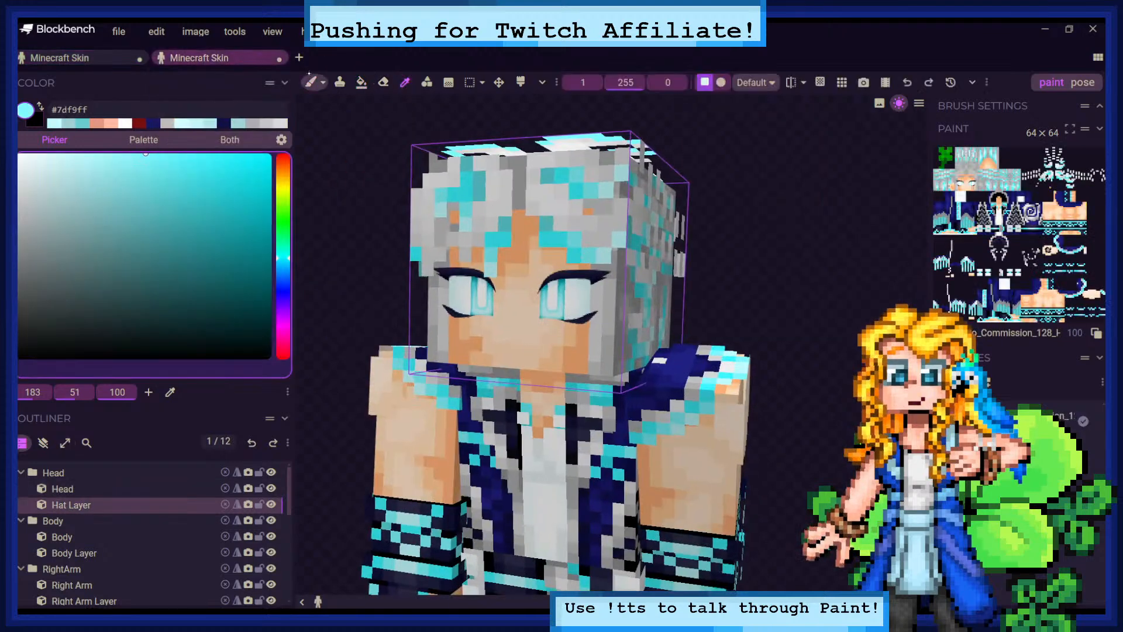
{"action": "left_click", "coordinate": [82, 58]}
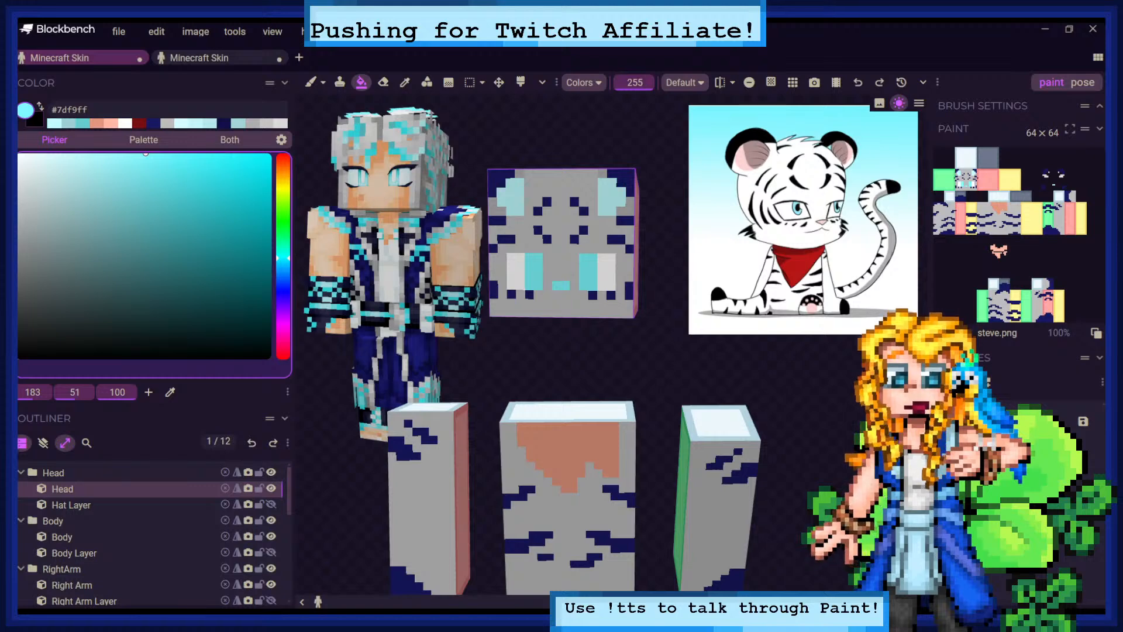
{"action": "left_click", "coordinate": [42, 443]}
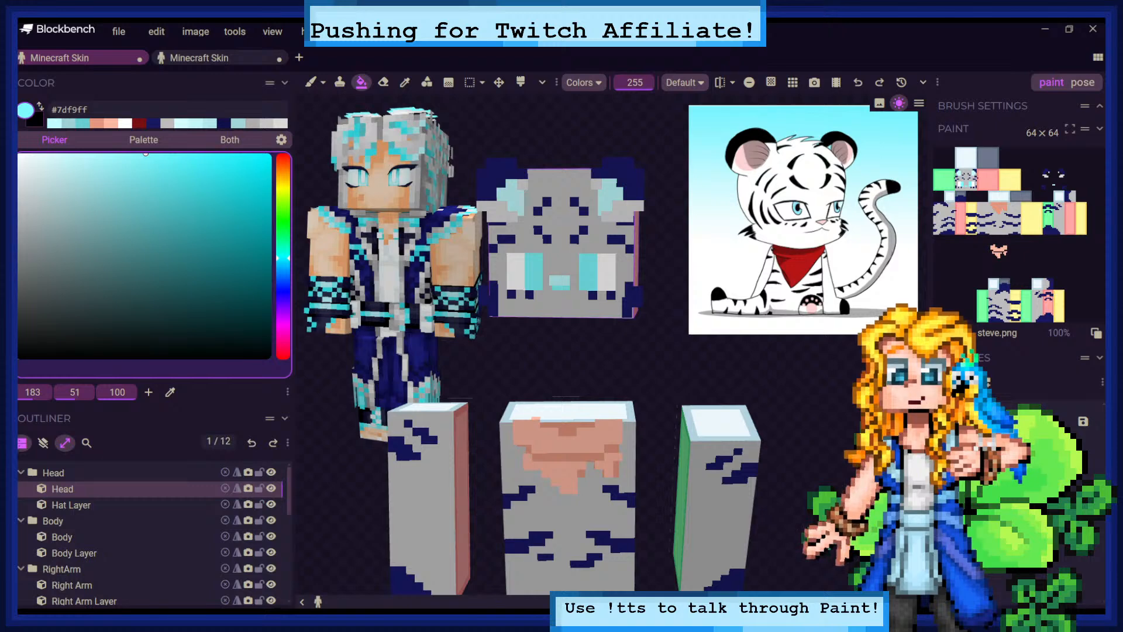
Switch from the Fill tool back to the brush, keeping #7df9ff as the colour
{"action": "left_click_drag", "start_coordinate": [690, 308], "coordinate": [690, 273]}
{"action": "left_click", "coordinate": [411, 86]}
{"action": "left_click_drag", "start_coordinate": [502, 137], "coordinate": [499, 137]}
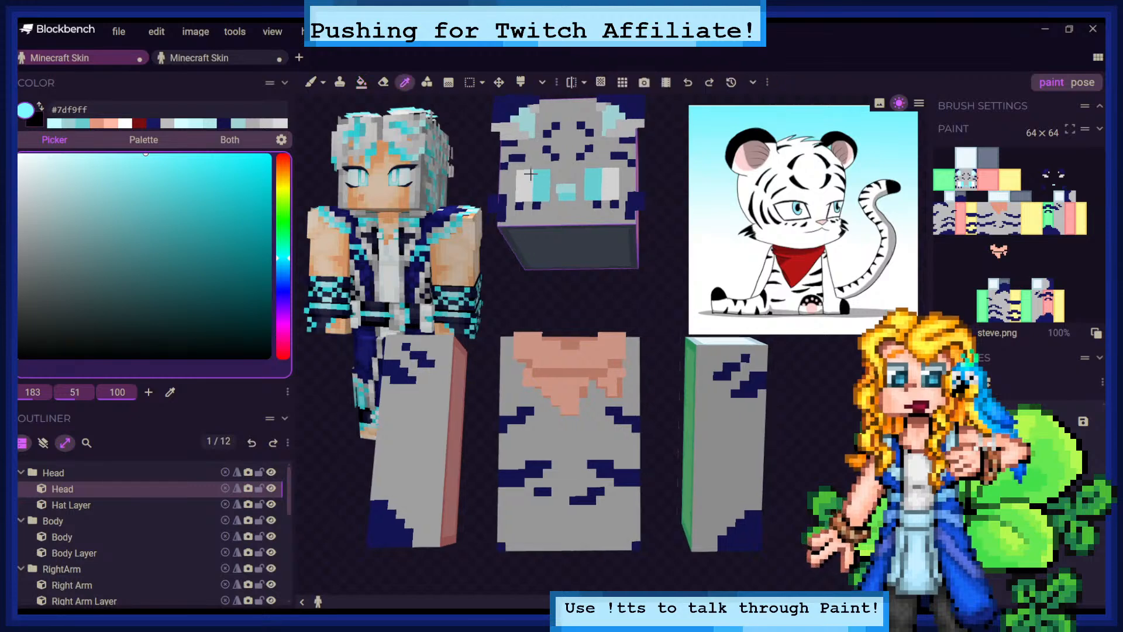
{"action": "left_click", "coordinate": [312, 83]}
{"action": "scroll", "coordinate": [494, 155], "scroll_direction": "down", "scroll_amount": 5}
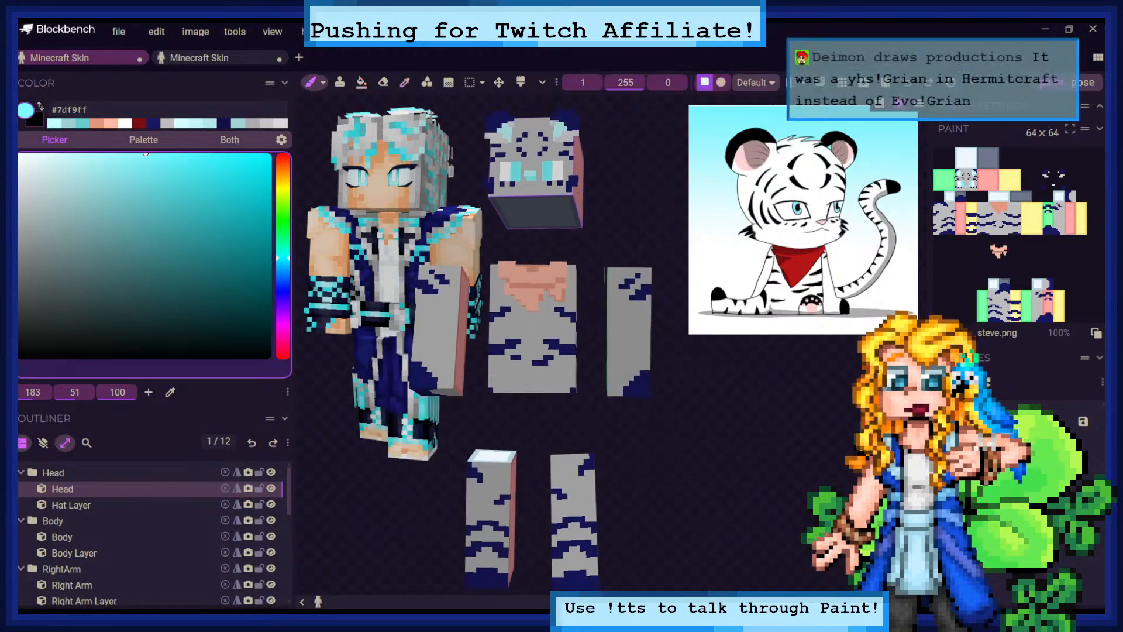
{"action": "scroll", "coordinate": [629, 292], "scroll_direction": "up", "scroll_amount": 4}
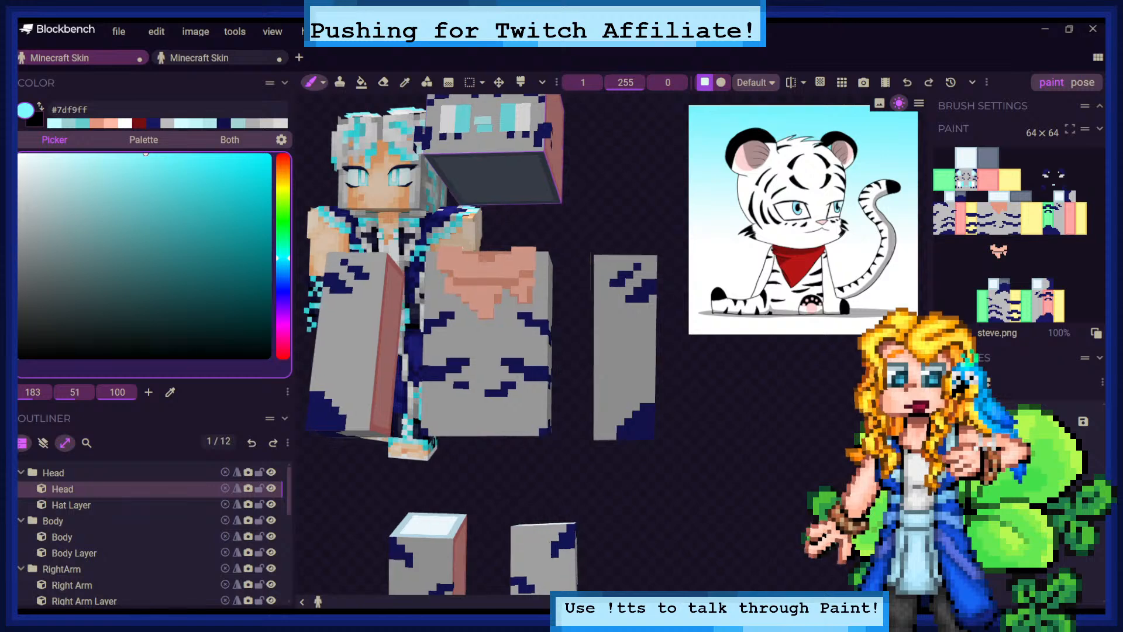
Try a #7df9ff dab on the inner side of the outer left arm layer and undo it
{"action": "scroll", "coordinate": [655, 527], "scroll_direction": "up", "scroll_amount": 4}
{"action": "left_click_drag", "start_coordinate": [655, 526], "coordinate": [690, 541]}
{"action": "left_click_drag", "start_coordinate": [714, 432], "coordinate": [722, 428]}
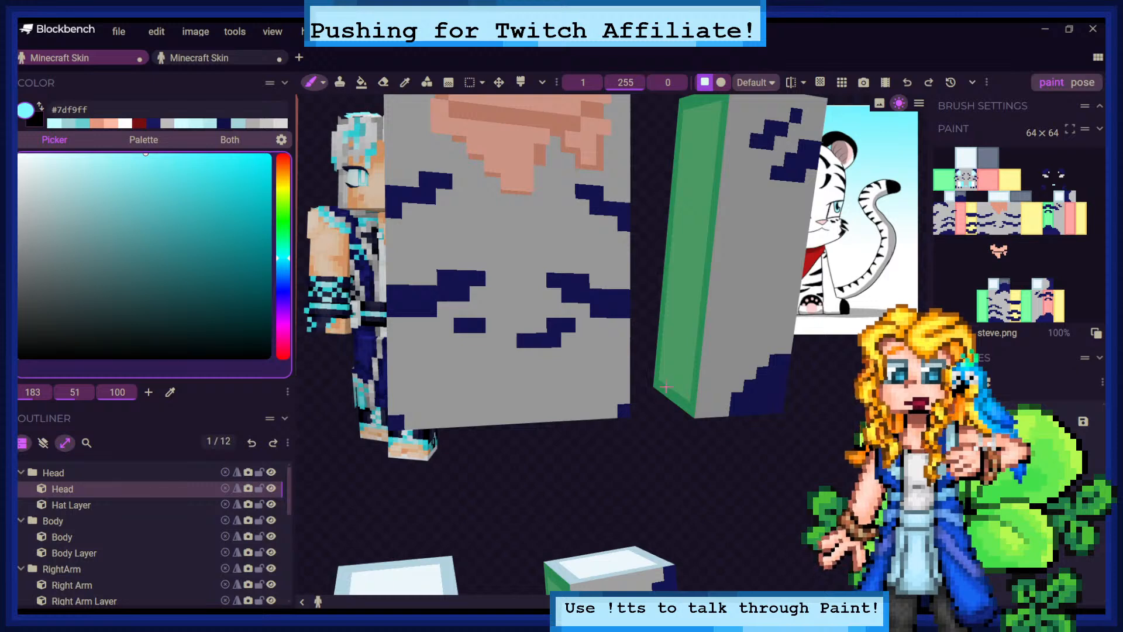
{"action": "left_click", "coordinate": [694, 382]}
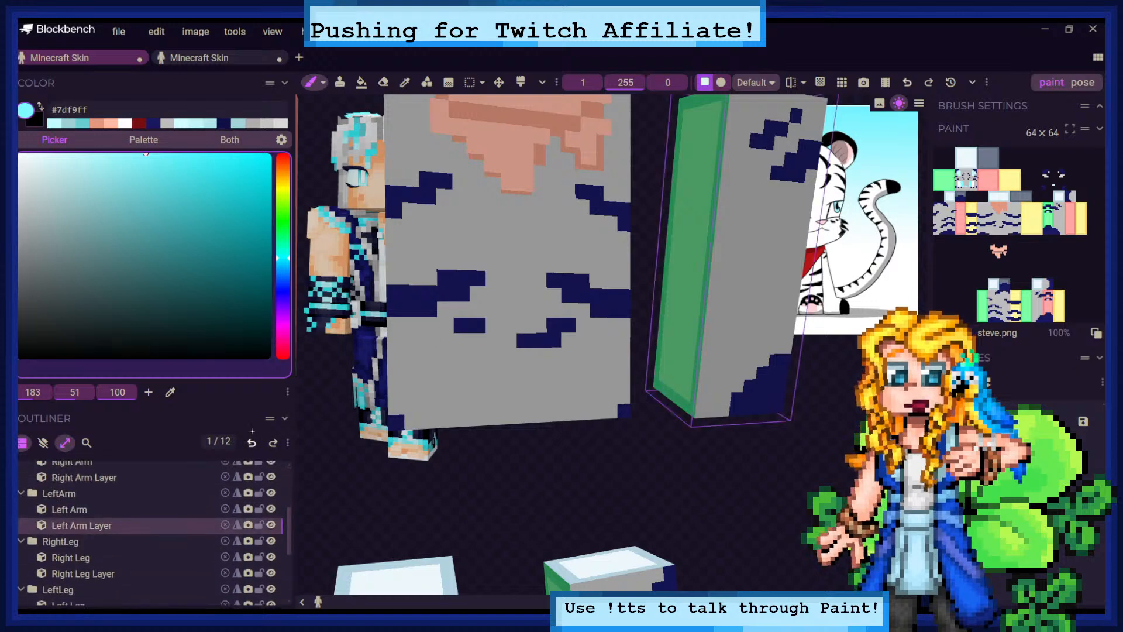
Hide the outer layers and brush a small #7df9ff patch at the lower end of the base left arm's green inner side
{"action": "left_click", "coordinate": [43, 443]}
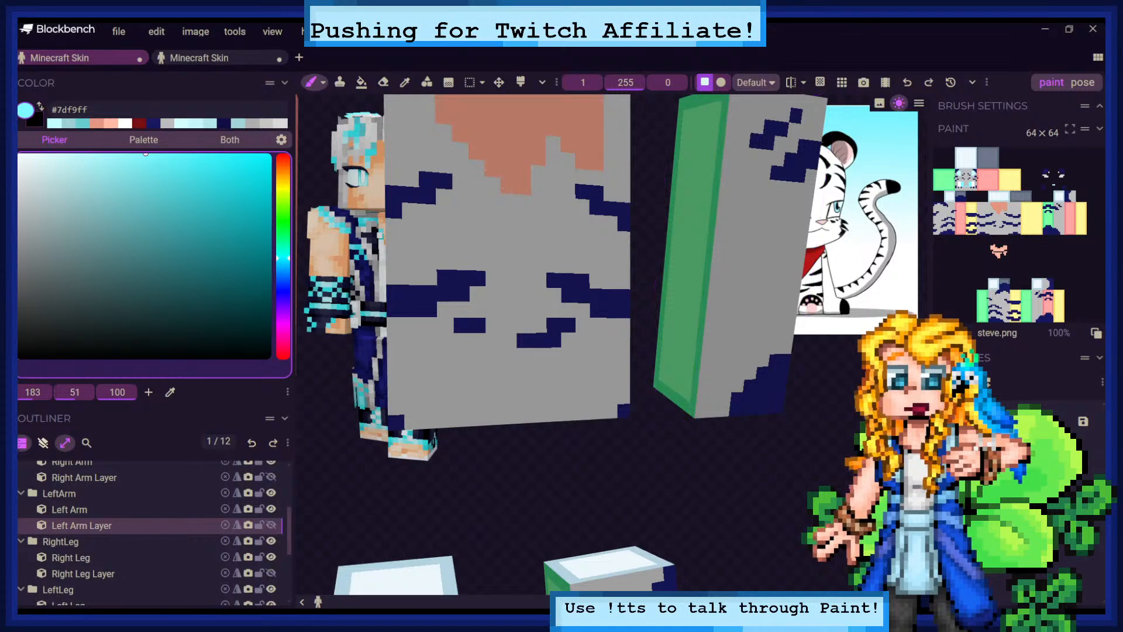
{"action": "left_click_drag", "start_coordinate": [767, 423], "coordinate": [784, 431]}
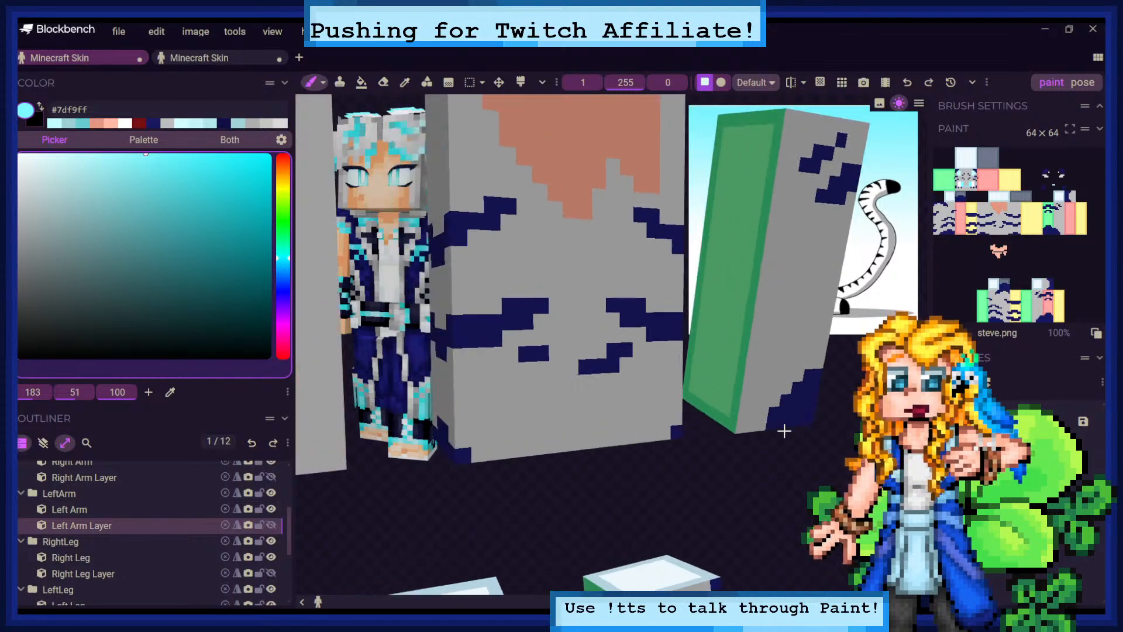
{"action": "left_click", "coordinate": [707, 413]}
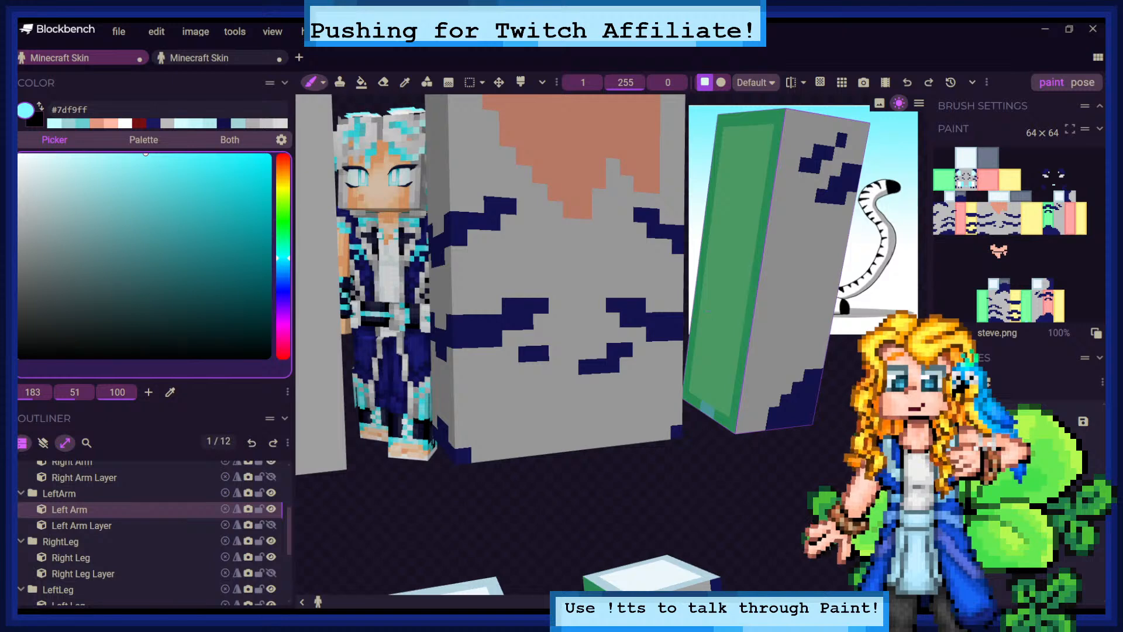
{"action": "scroll", "coordinate": [775, 383], "scroll_direction": "up", "scroll_amount": 4}
{"action": "scroll", "coordinate": [884, 316], "scroll_direction": "up", "scroll_amount": 3}
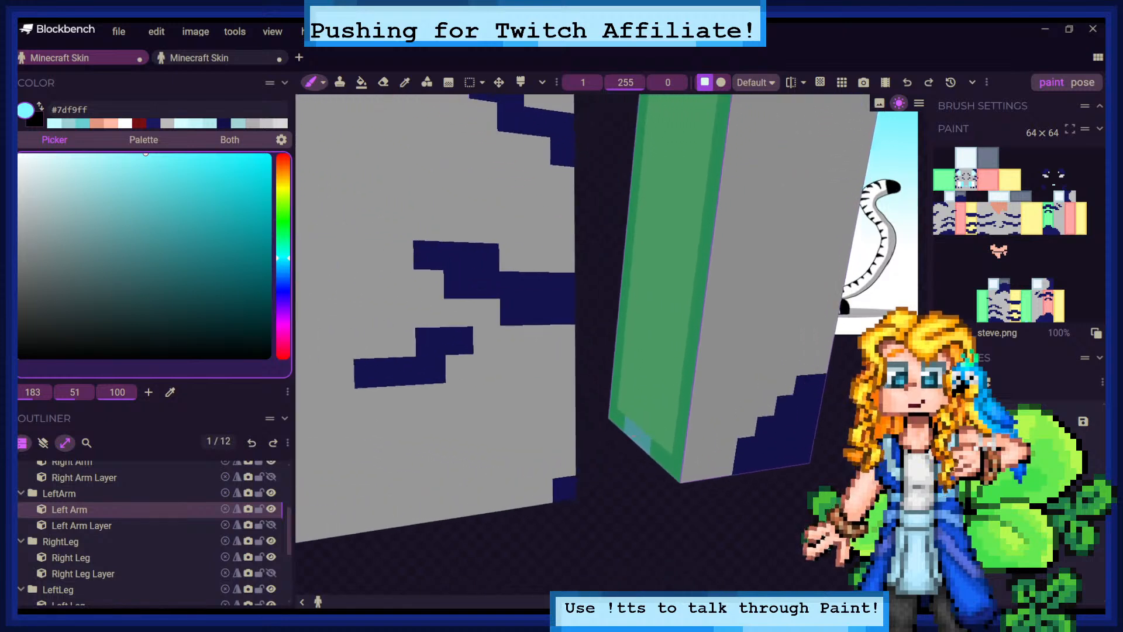
{"action": "left_click_drag", "start_coordinate": [654, 417], "coordinate": [653, 432]}
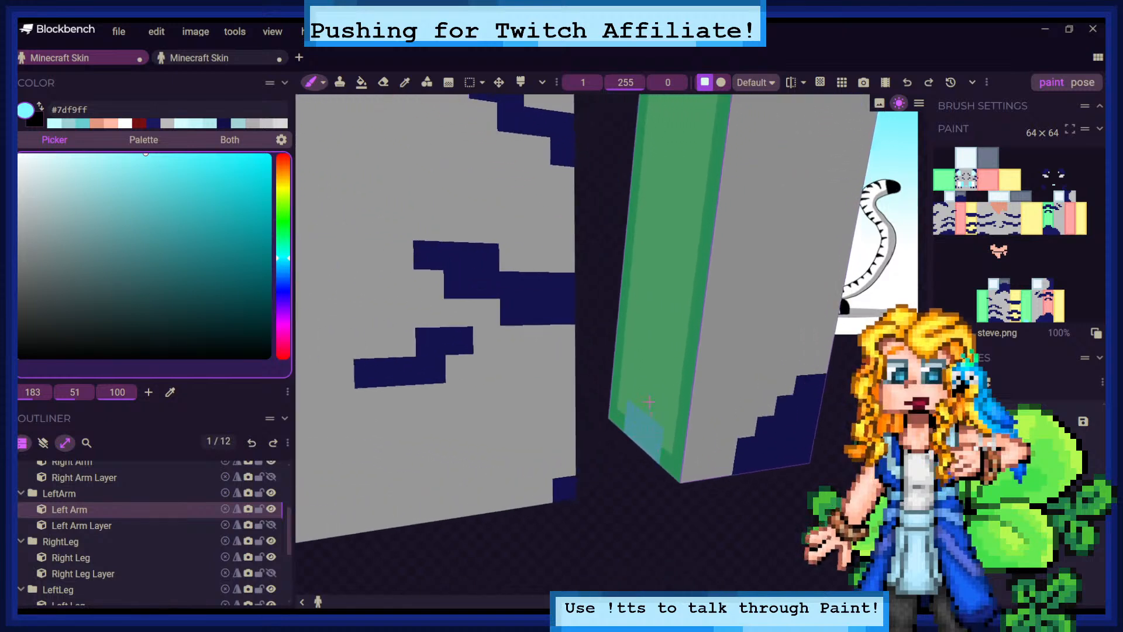
Extend the #7df9ff patch with the brush across the lower end of the base left arm's green inner side
{"action": "left_click_drag", "start_coordinate": [725, 520], "coordinate": [737, 451]}
{"action": "scroll", "coordinate": [608, 345], "scroll_direction": "up", "scroll_amount": 1}
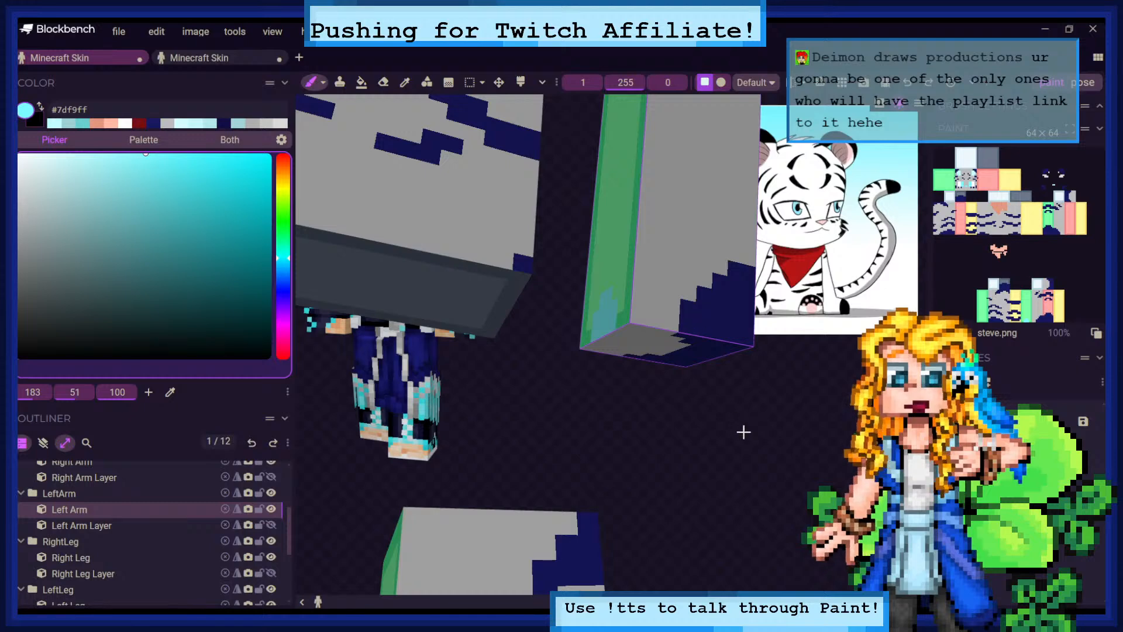
{"action": "mouse_move", "coordinate": [743, 431]}
{"action": "left_mouse_down"}
{"action": "mouse_move", "coordinate": [610, 259]}
{"action": "mouse_move", "coordinate": [635, 286]}
{"action": "left_mouse_up"}
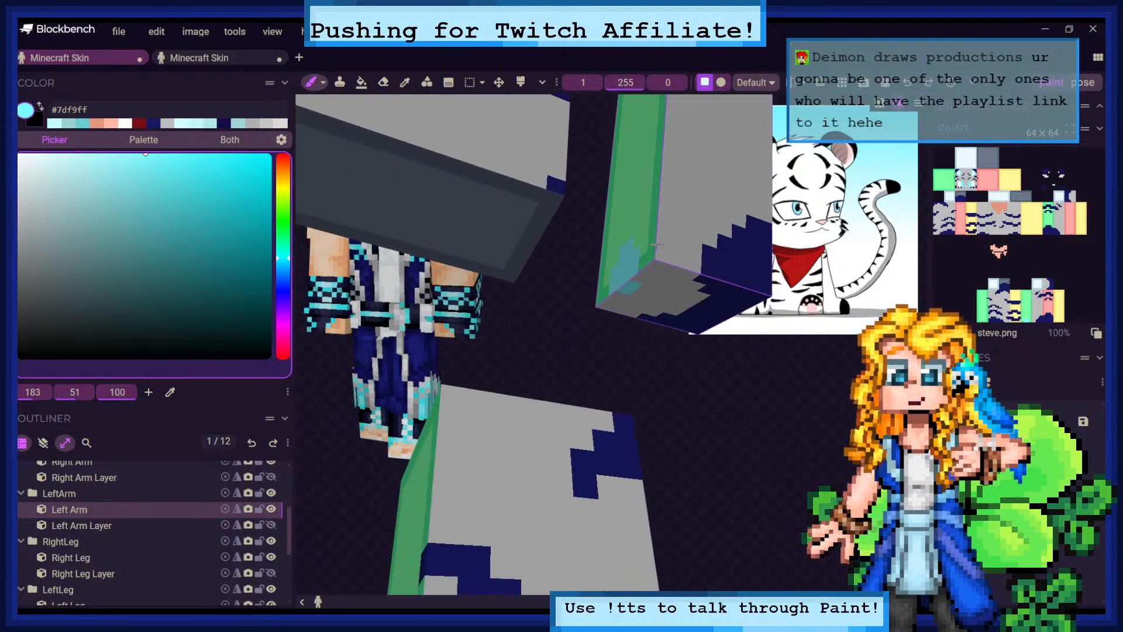
{"action": "mouse_move", "coordinate": [701, 345]}
{"action": "left_mouse_down"}
{"action": "mouse_move", "coordinate": [714, 385]}
{"action": "mouse_move", "coordinate": [667, 426]}
{"action": "left_mouse_up"}
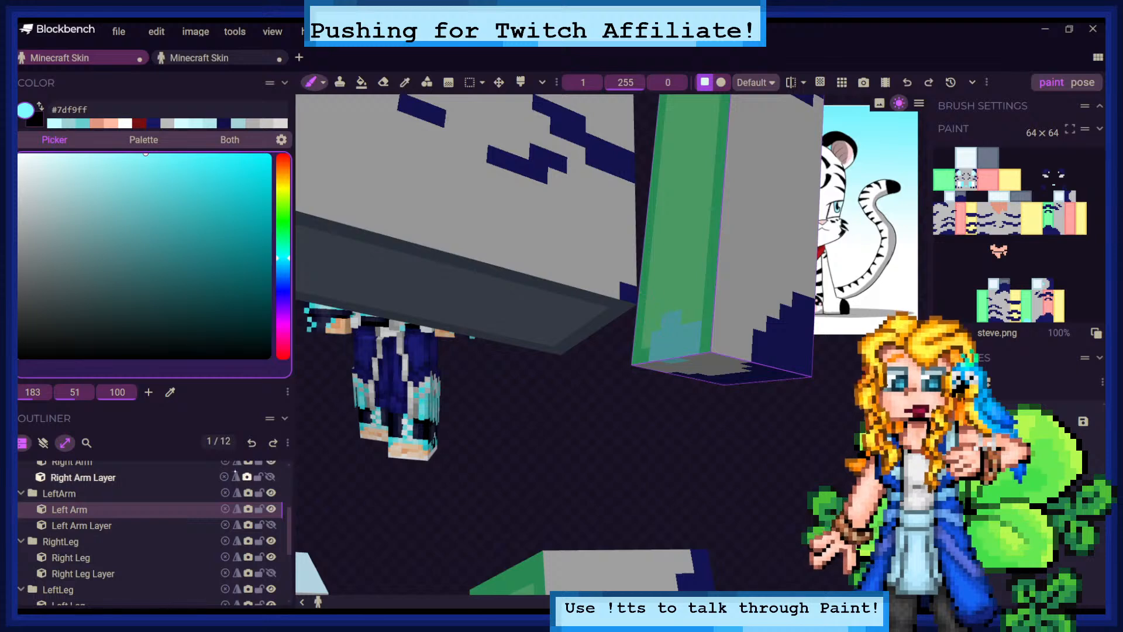
{"action": "left_click", "coordinate": [645, 358]}
{"action": "left_click_drag", "start_coordinate": [734, 400], "coordinate": [729, 400]}
{"action": "left_click_drag", "start_coordinate": [817, 384], "coordinate": [680, 297]}
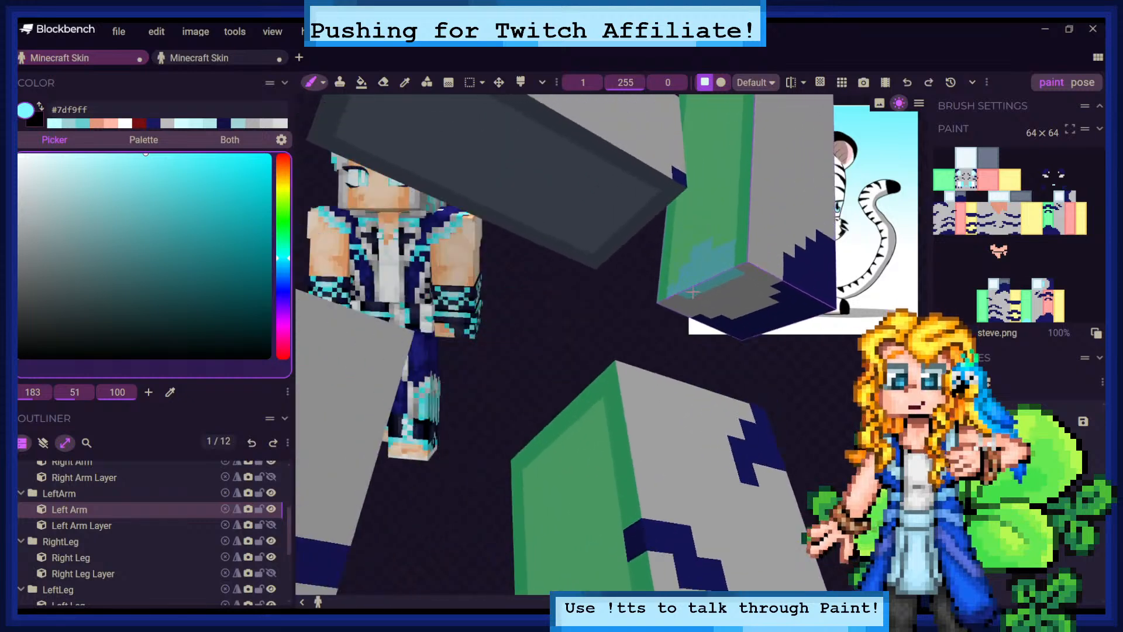
Brush a stepped #7df9ff palm pad onto the underside of the base left arm, beside its inner edge
{"action": "scroll", "coordinate": [762, 296], "scroll_direction": "up", "scroll_amount": 6}
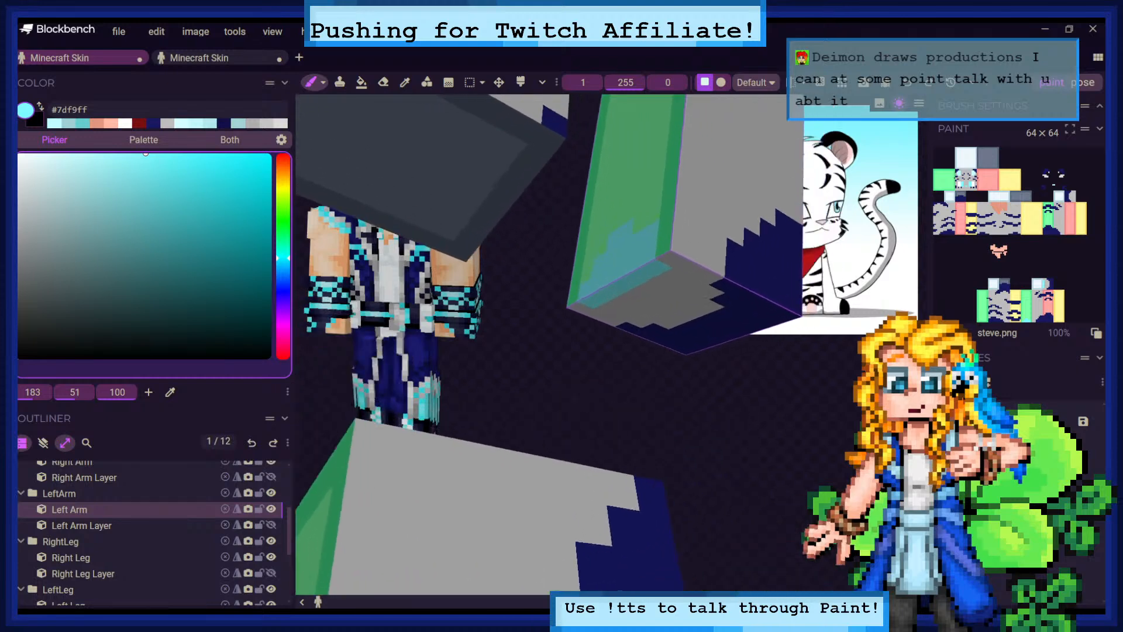
{"action": "mouse_move", "coordinate": [704, 429]}
{"action": "left_mouse_down"}
{"action": "mouse_move", "coordinate": [807, 465]}
{"action": "mouse_move", "coordinate": [712, 448]}
{"action": "mouse_move", "coordinate": [682, 392]}
{"action": "left_mouse_up"}
{"action": "left_click_drag", "start_coordinate": [653, 262], "coordinate": [629, 264]}
{"action": "left_click", "coordinate": [607, 287]}
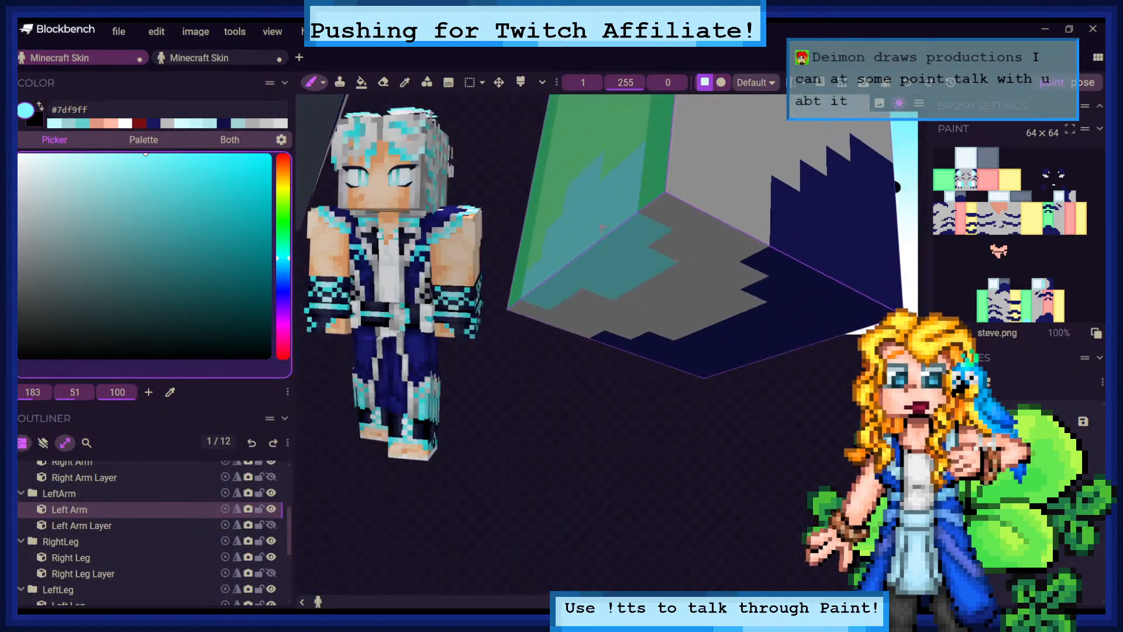
{"action": "left_click", "coordinate": [588, 297]}
Brush #7df9ff toe pads on the left arm's underside, where the gray meets the dark blue
{"action": "mouse_move", "coordinate": [674, 395]}
{"action": "left_mouse_down"}
{"action": "mouse_move", "coordinate": [669, 416]}
{"action": "mouse_move", "coordinate": [767, 392]}
{"action": "mouse_move", "coordinate": [690, 328]}
{"action": "mouse_move", "coordinate": [676, 337]}
{"action": "left_mouse_up"}
{"action": "left_click", "coordinate": [699, 194]}
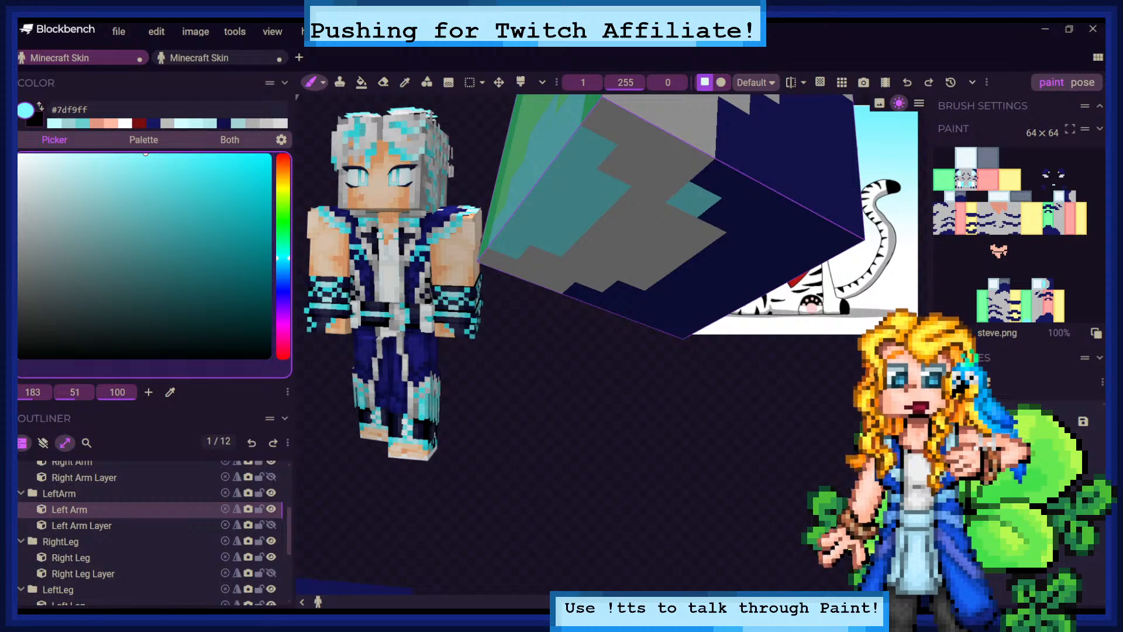
{"action": "left_click_drag", "start_coordinate": [741, 417], "coordinate": [806, 287]}
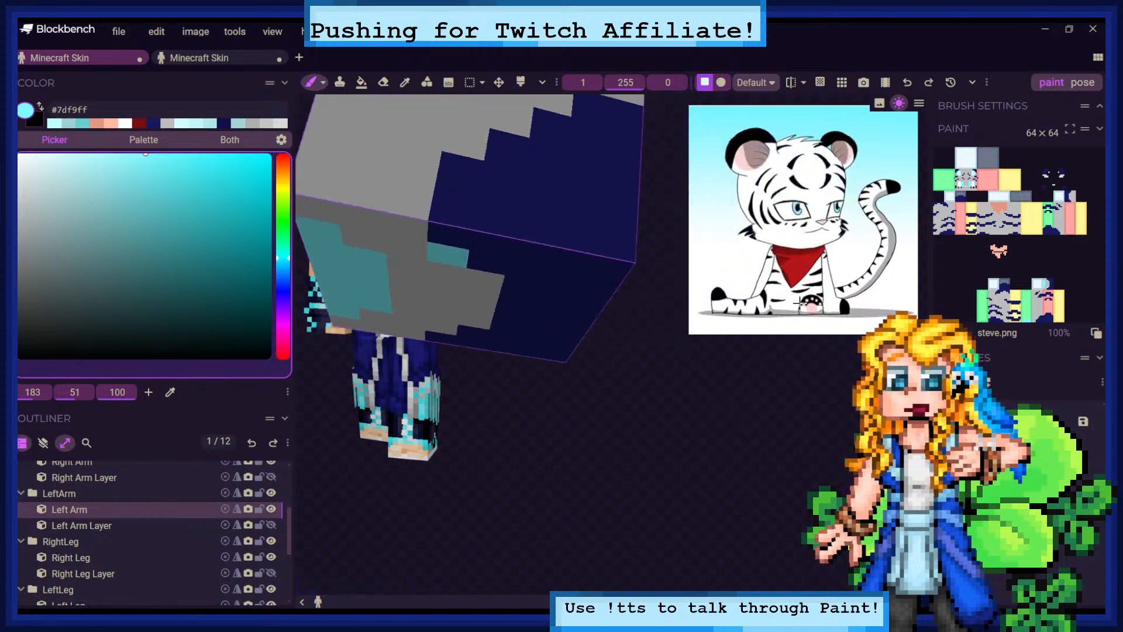
{"action": "left_click_drag", "start_coordinate": [810, 381], "coordinate": [823, 364]}
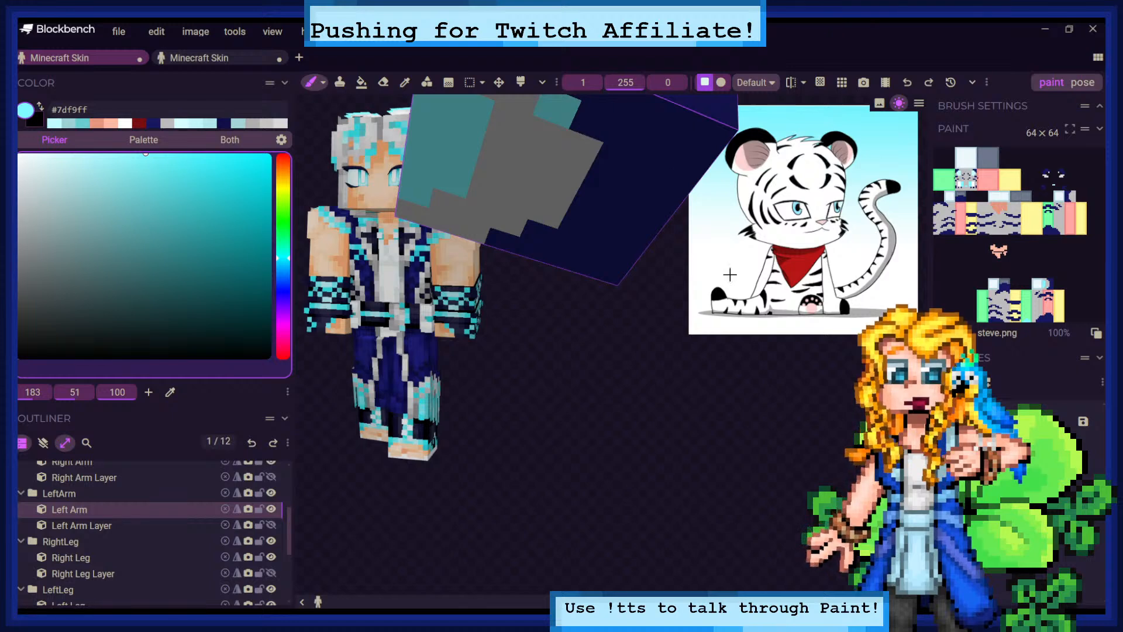
{"action": "left_click_drag", "start_coordinate": [765, 351], "coordinate": [778, 345]}
{"action": "left_click", "coordinate": [583, 191]}
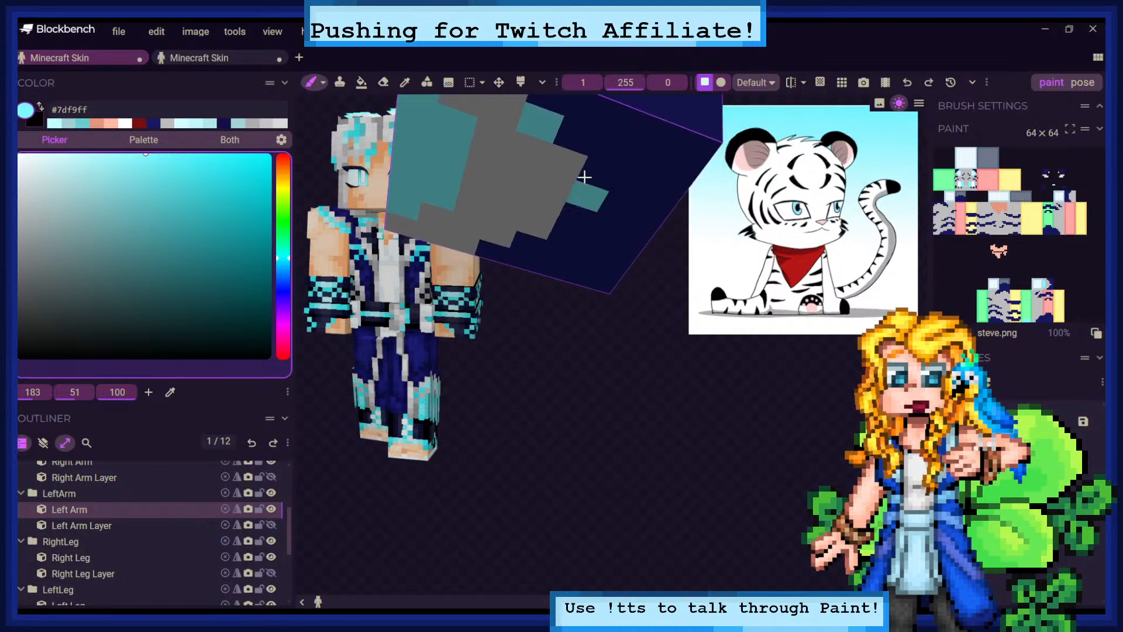
{"action": "left_click", "coordinate": [567, 228]}
{"action": "left_click", "coordinate": [499, 226]}
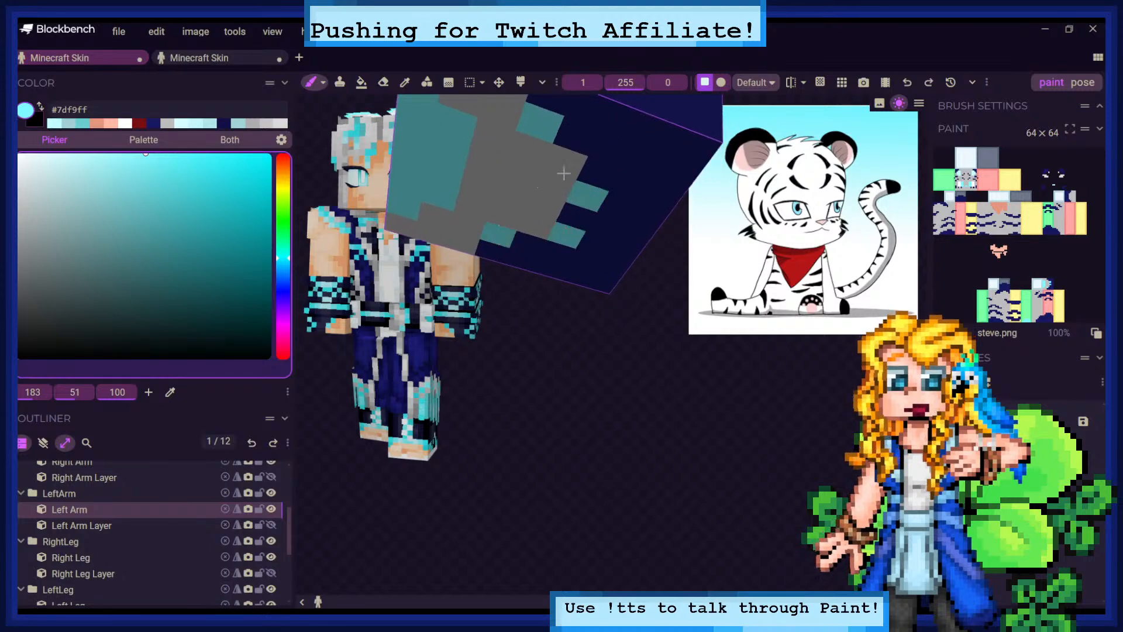
{"action": "left_click", "coordinate": [585, 176]}
{"action": "left_click", "coordinate": [536, 227]}
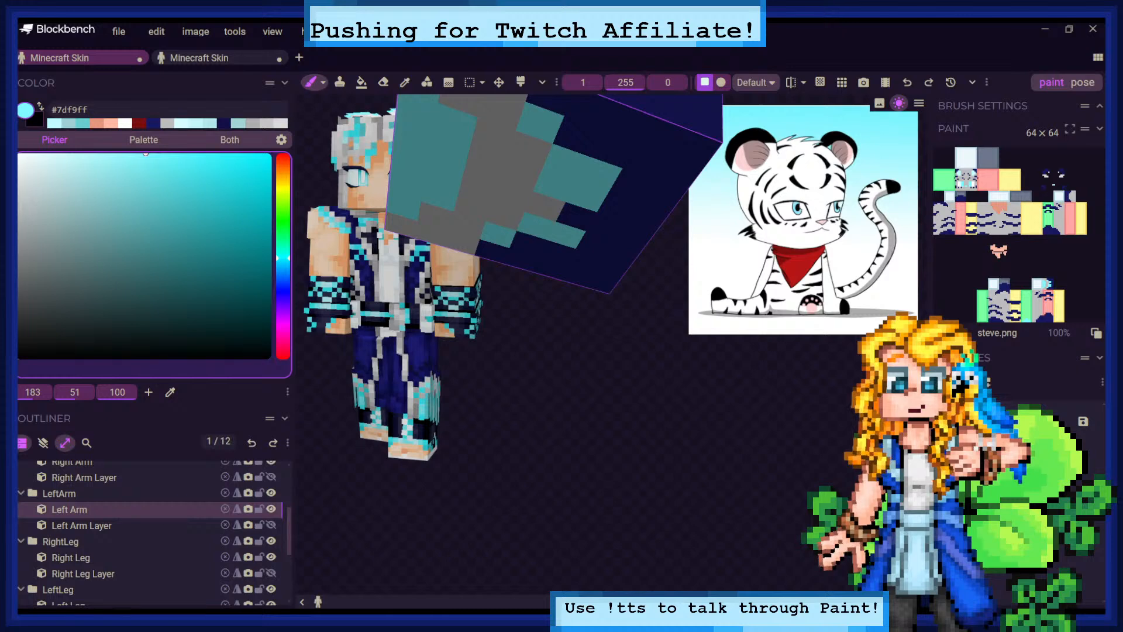
{"action": "left_click", "coordinate": [528, 244]}
{"action": "left_click", "coordinate": [556, 251]}
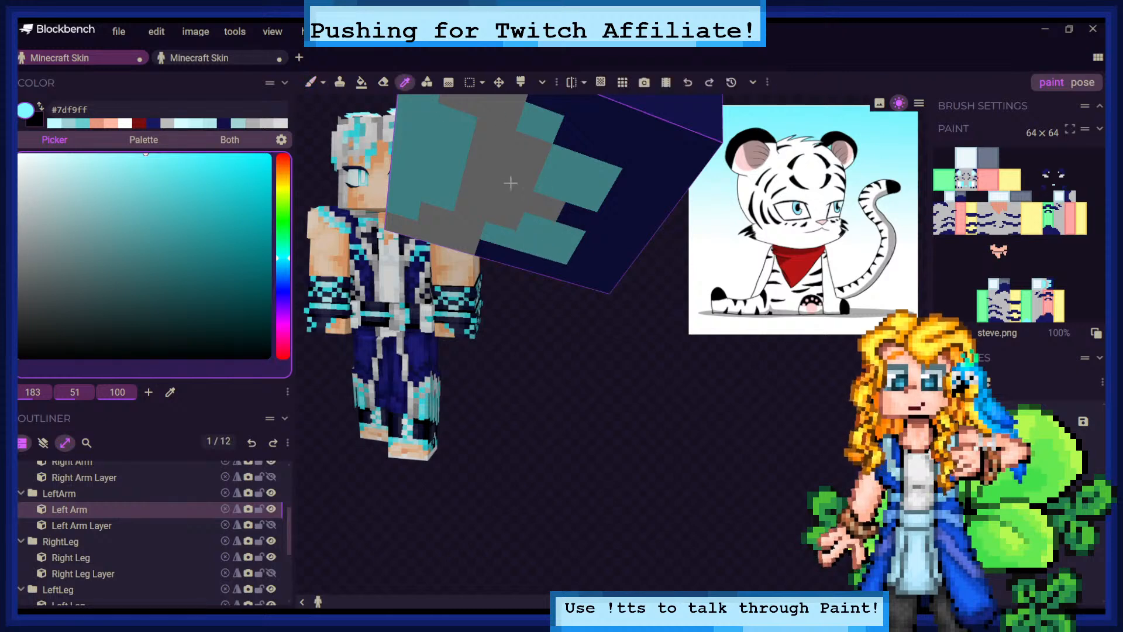
Sample gray #bdbdbd from the left arm's underside and paint over misplaced pixels of the outermost toe pads
{"action": "left_click", "coordinate": [508, 184], "text": "alt"}
{"action": "left_click", "coordinate": [492, 226]}
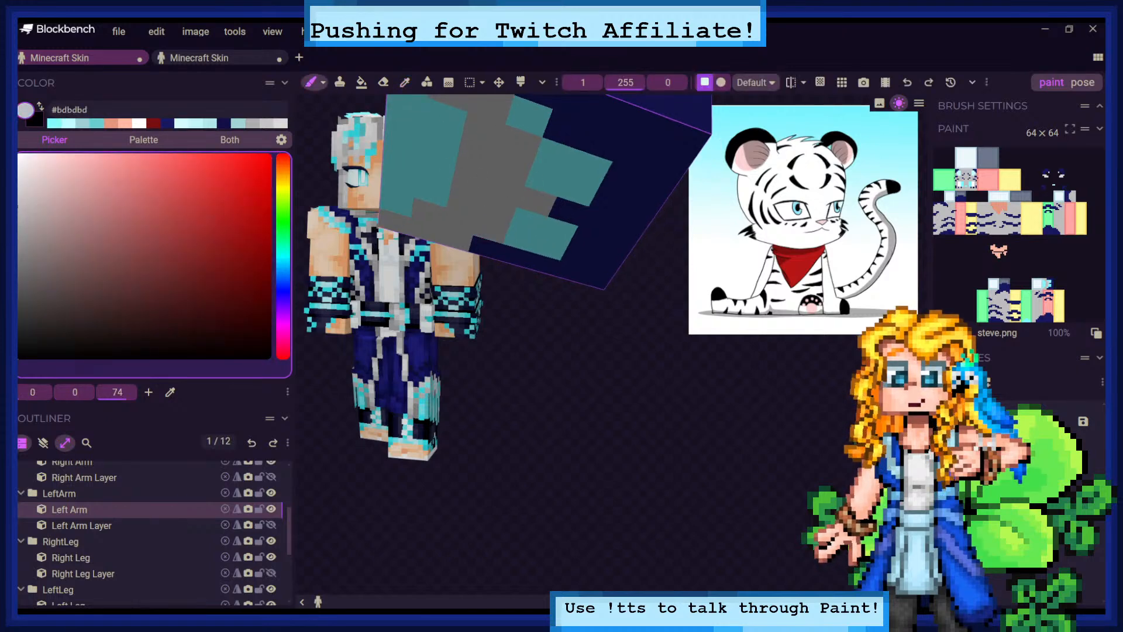
{"action": "left_click_drag", "start_coordinate": [539, 321], "coordinate": [565, 364]}
{"action": "left_click", "coordinate": [517, 143]}
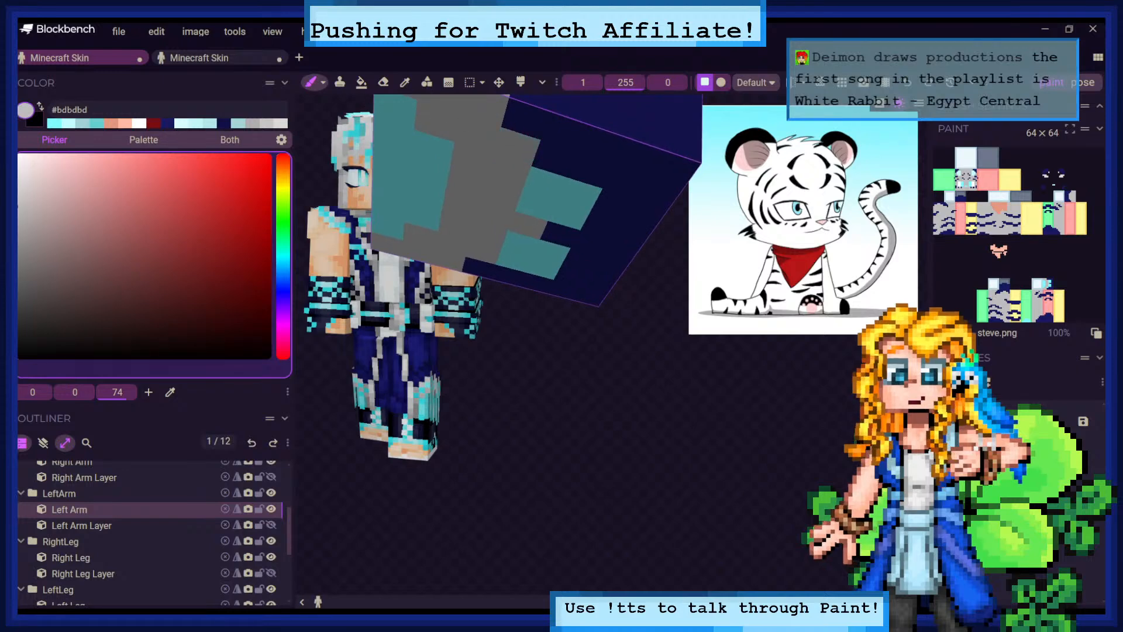
Switch back to #7df9ff and dab the outermost toe pads at the front and back edges of the left arm's underside
{"action": "left_click", "coordinate": [56, 124]}
{"action": "mouse_move", "coordinate": [692, 302]}
{"action": "left_mouse_down"}
{"action": "mouse_move", "coordinate": [662, 355]}
{"action": "mouse_move", "coordinate": [646, 335]}
{"action": "mouse_move", "coordinate": [592, 320]}
{"action": "left_mouse_up"}
{"action": "left_click", "coordinate": [534, 242]}
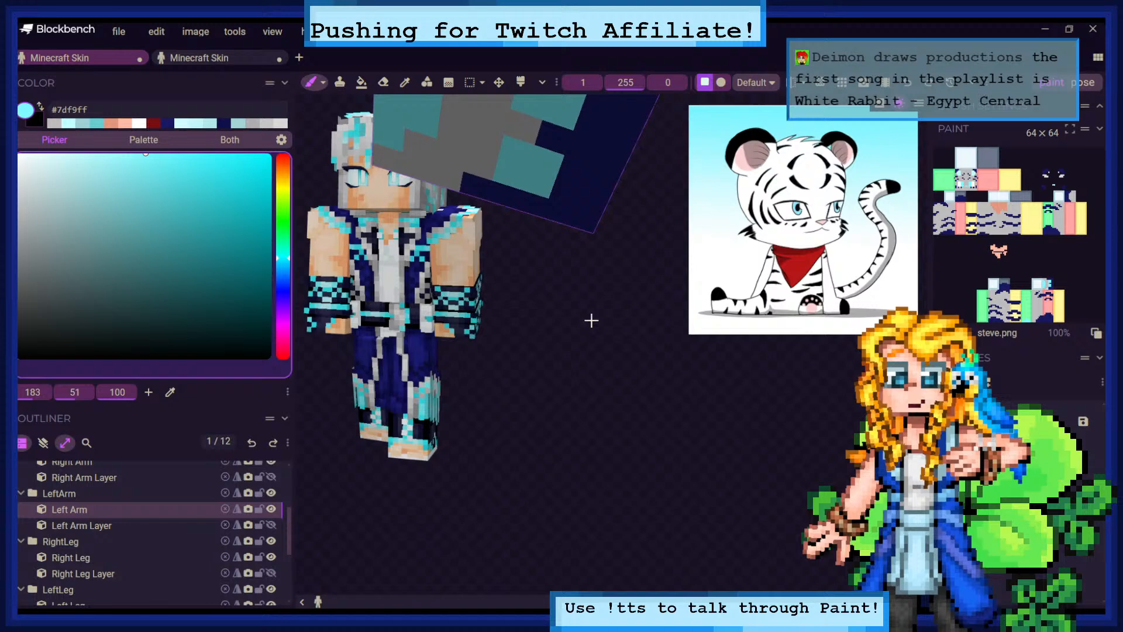
{"action": "left_click", "coordinate": [477, 184]}
{"action": "mouse_move", "coordinate": [679, 258]}
{"action": "left_mouse_down"}
{"action": "mouse_move", "coordinate": [656, 261]}
{"action": "mouse_move", "coordinate": [673, 323]}
{"action": "left_mouse_up"}
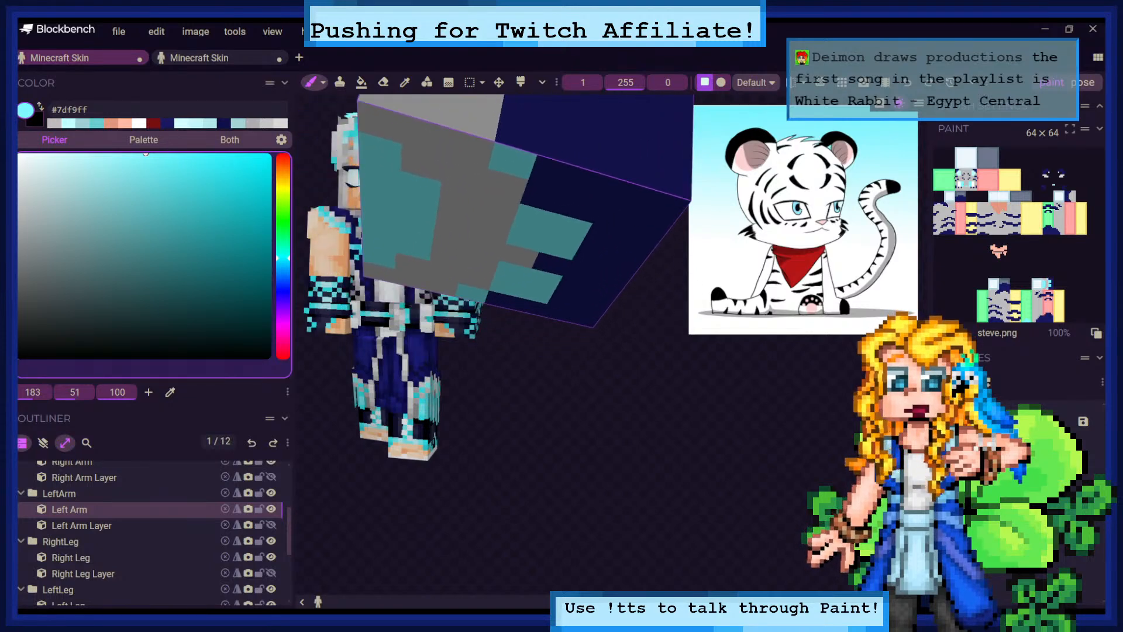
Examine the left arm's paw pads and the whole tiger model from several angles and distances
{"action": "left_click_drag", "start_coordinate": [673, 323], "coordinate": [624, 340]}
{"action": "scroll", "coordinate": [666, 401], "scroll_direction": "down", "scroll_amount": 10}
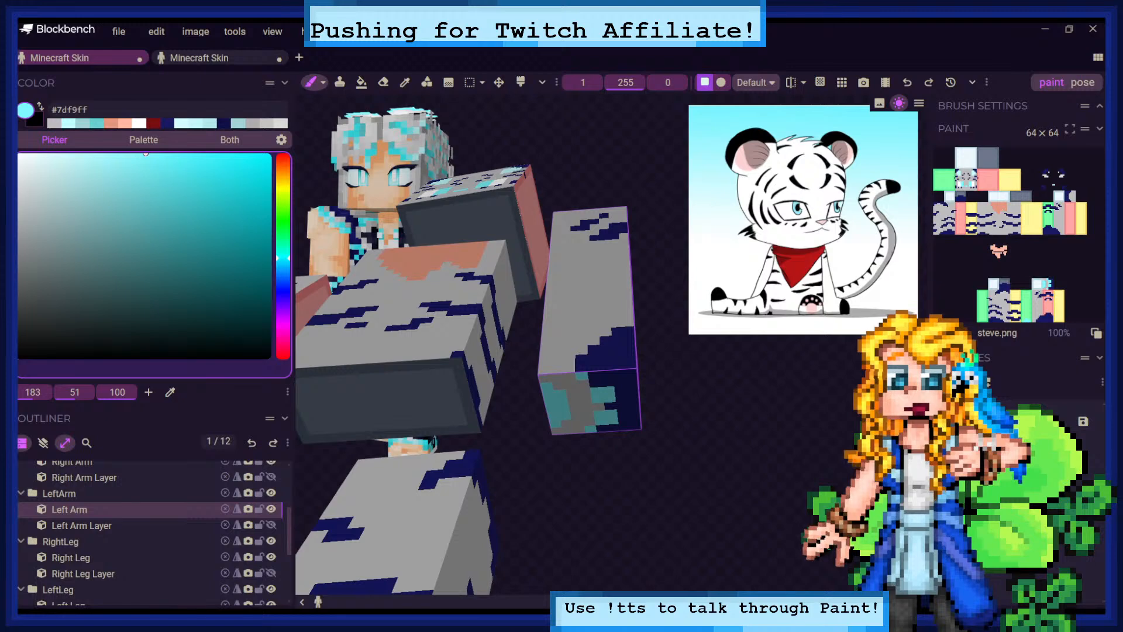
{"action": "left_click_drag", "start_coordinate": [739, 366], "coordinate": [631, 297]}
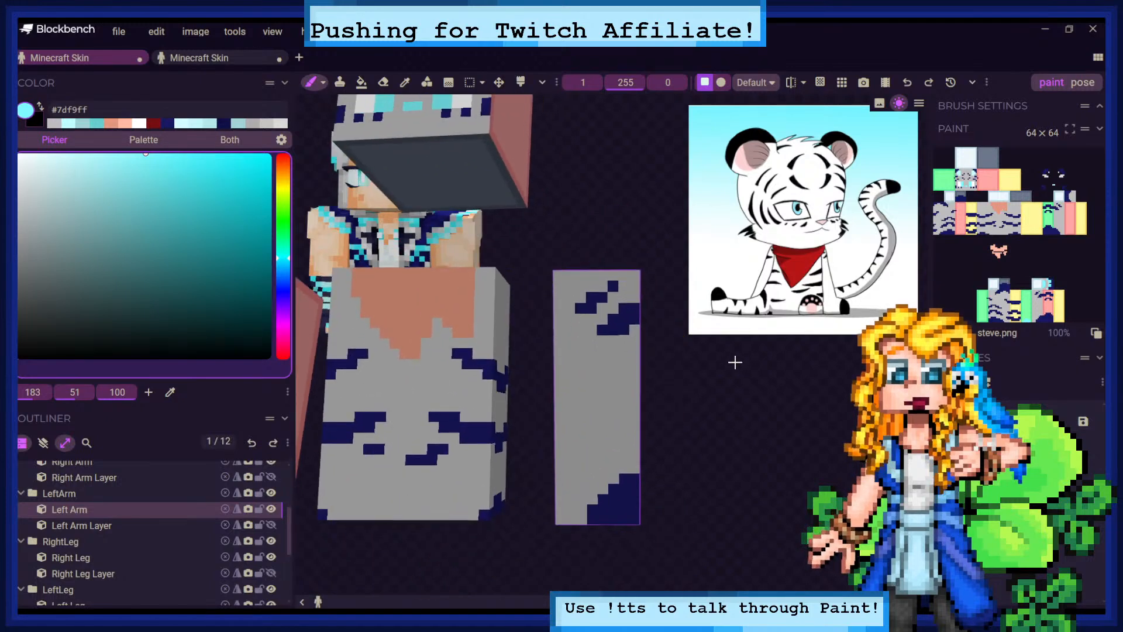
{"action": "left_click_drag", "start_coordinate": [735, 362], "coordinate": [754, 327]}
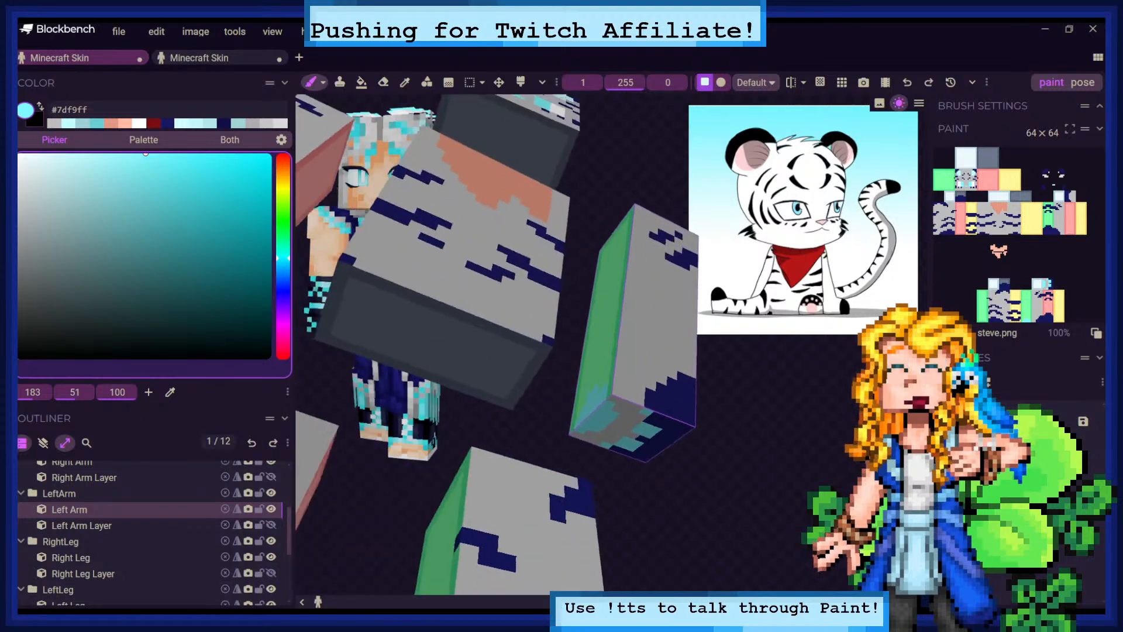
{"action": "left_click_drag", "start_coordinate": [754, 284], "coordinate": [726, 294]}
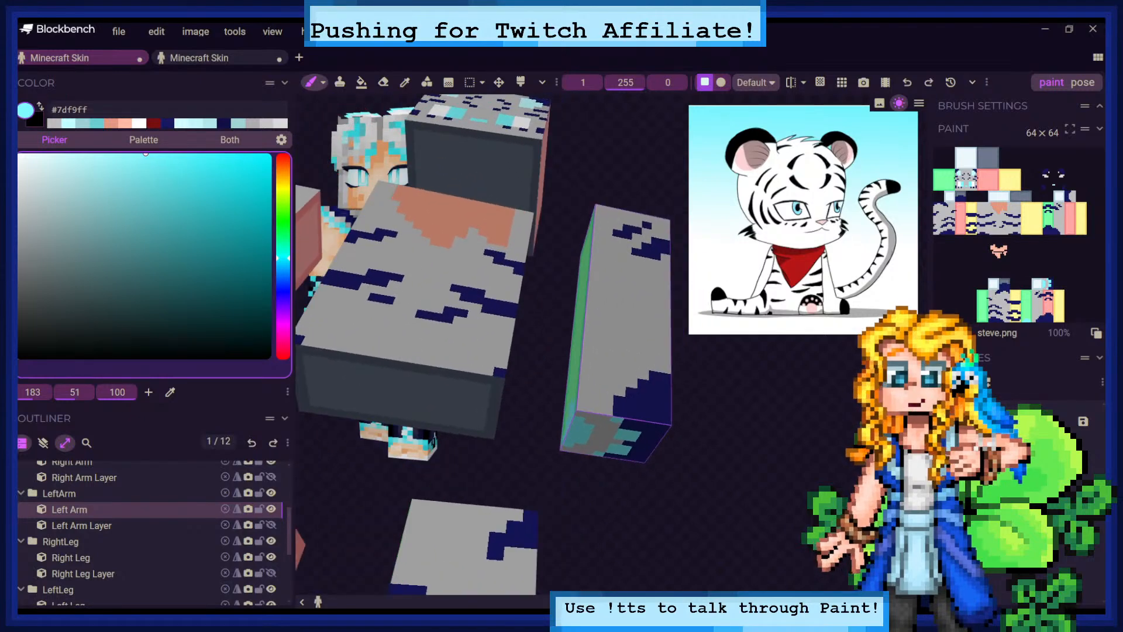
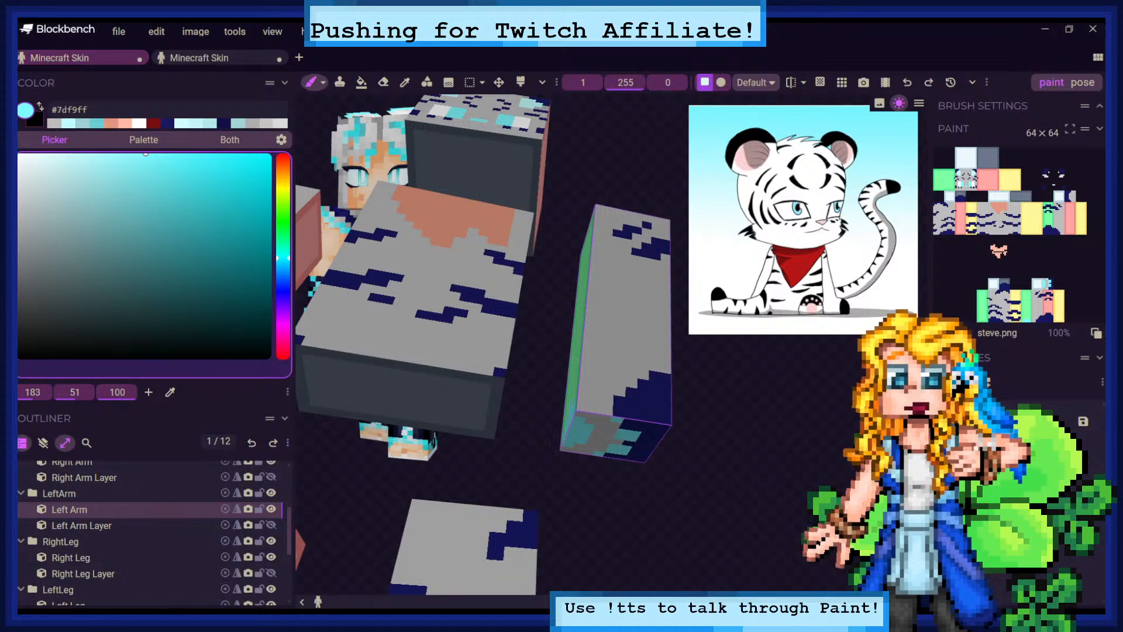
{"action": "left_click_drag", "start_coordinate": [719, 410], "coordinate": [711, 479]}
{"action": "scroll", "coordinate": [711, 479], "scroll_direction": "down", "scroll_amount": 6}
{"action": "scroll", "coordinate": [614, 345], "scroll_direction": "up", "scroll_amount": 4}
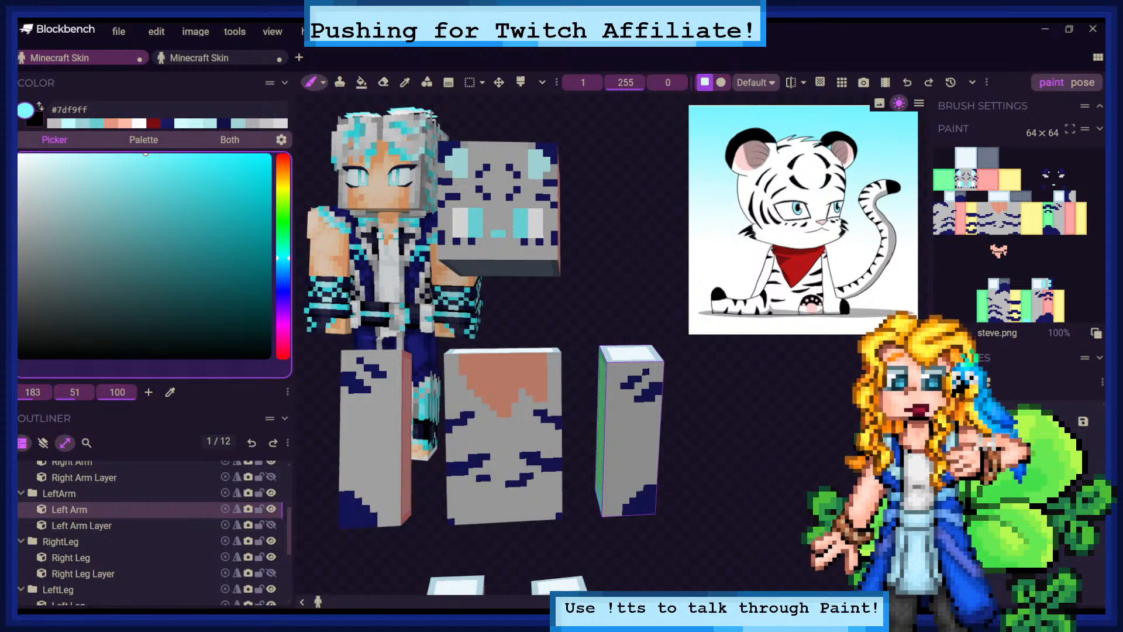
{"action": "left_click_drag", "start_coordinate": [702, 444], "coordinate": [673, 419]}
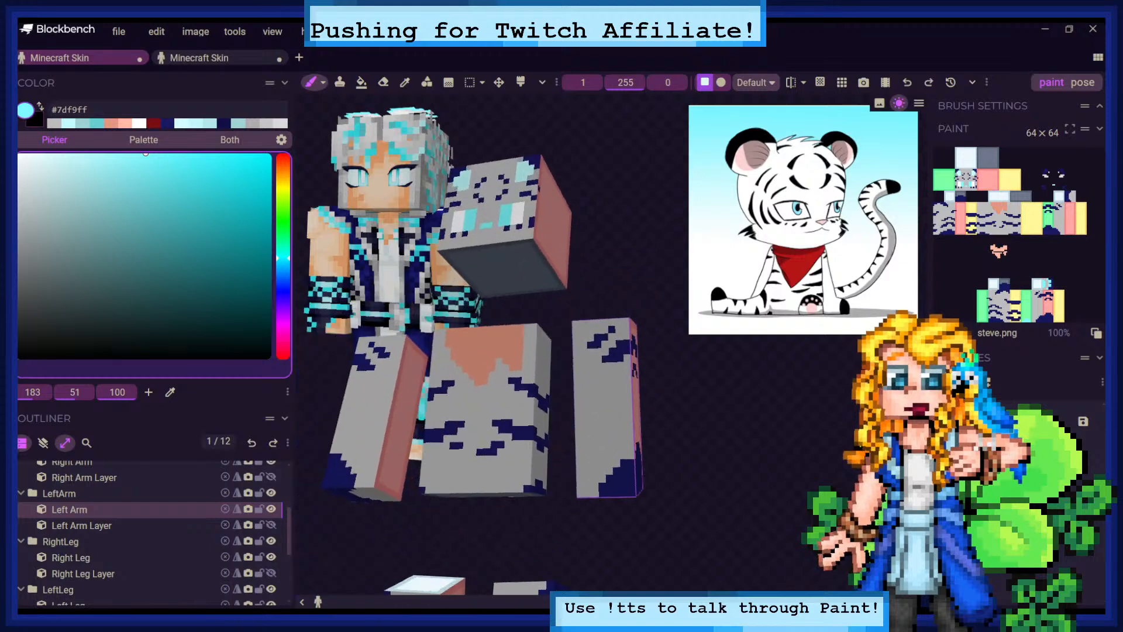
{"action": "right_click_drag", "start_coordinate": [672, 418], "coordinate": [637, 252]}
{"action": "scroll", "coordinate": [637, 252], "scroll_direction": "up", "scroll_amount": 4}
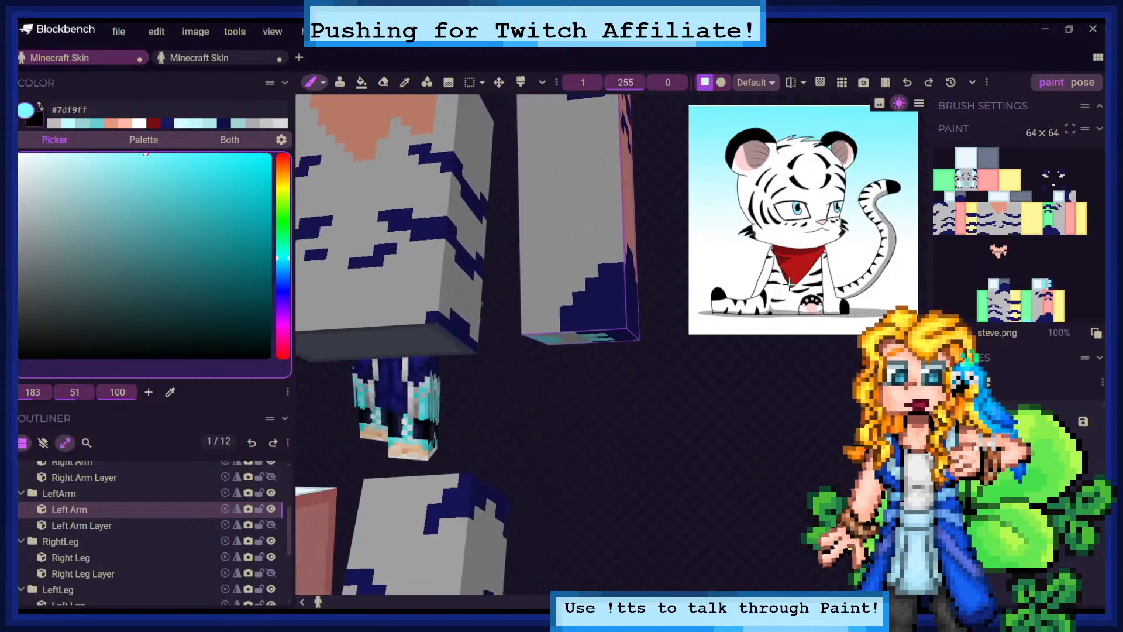
{"action": "left_click_drag", "start_coordinate": [789, 285], "coordinate": [788, 297]}
{"action": "left_click_drag", "start_coordinate": [877, 404], "coordinate": [864, 354]}
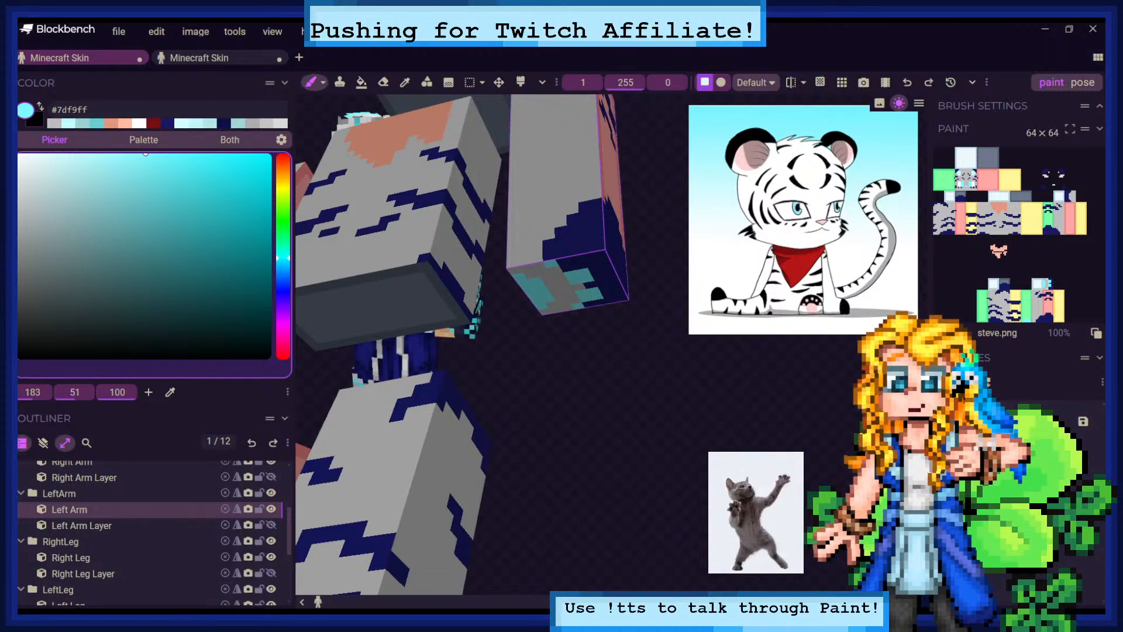
{"action": "left_click_drag", "start_coordinate": [585, 444], "coordinate": [567, 421]}
{"action": "left_click_drag", "start_coordinate": [620, 362], "coordinate": [699, 375]}
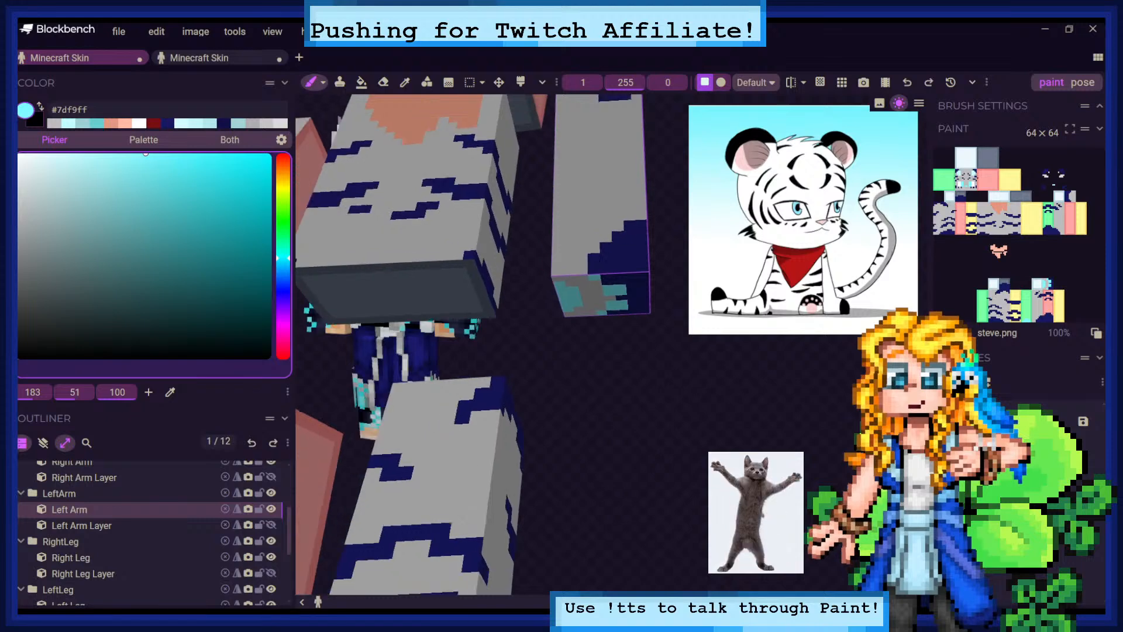
{"action": "scroll", "coordinate": [699, 375], "scroll_direction": "down", "scroll_amount": 10}
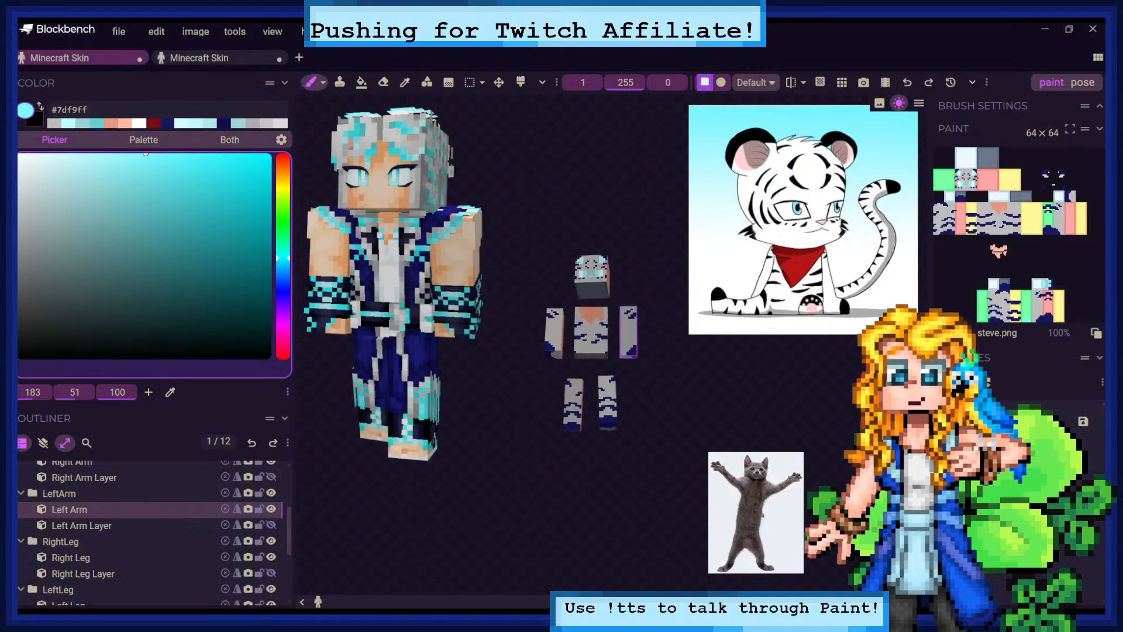
Turn on mirror painting and retrace the left arm's #7df9ff paw markings so they copy onto the right arm
{"action": "scroll", "coordinate": [585, 339], "scroll_direction": "up", "scroll_amount": 6}
{"action": "left_click", "coordinate": [791, 84]}
{"action": "scroll", "coordinate": [635, 450], "scroll_direction": "up", "scroll_amount": 6}
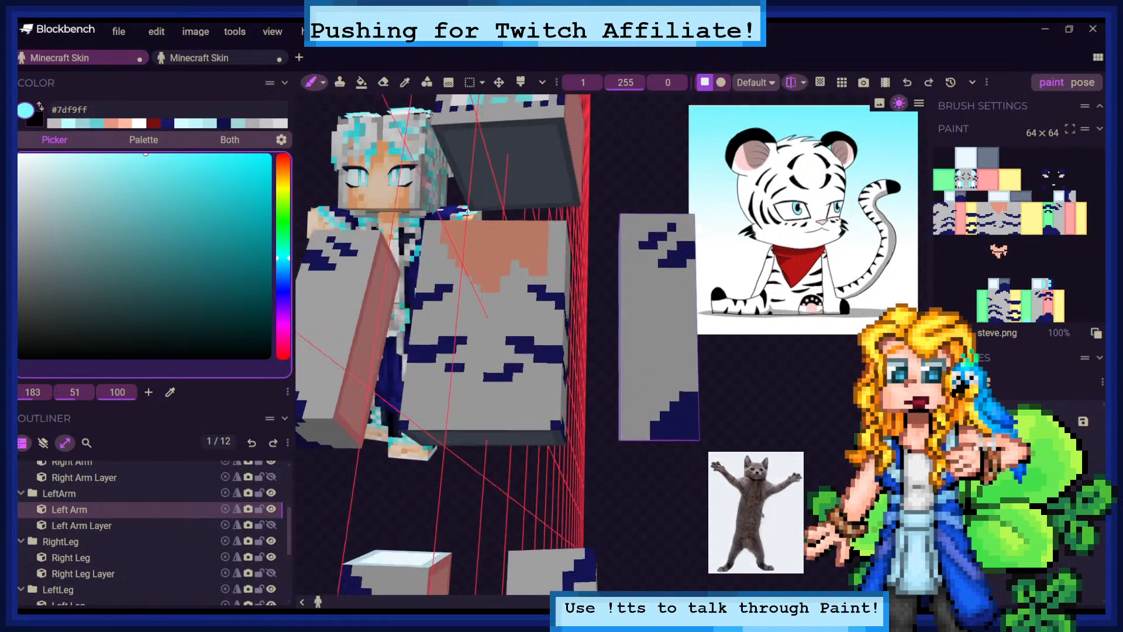
{"action": "left_click_drag", "start_coordinate": [650, 497], "coordinate": [730, 504]}
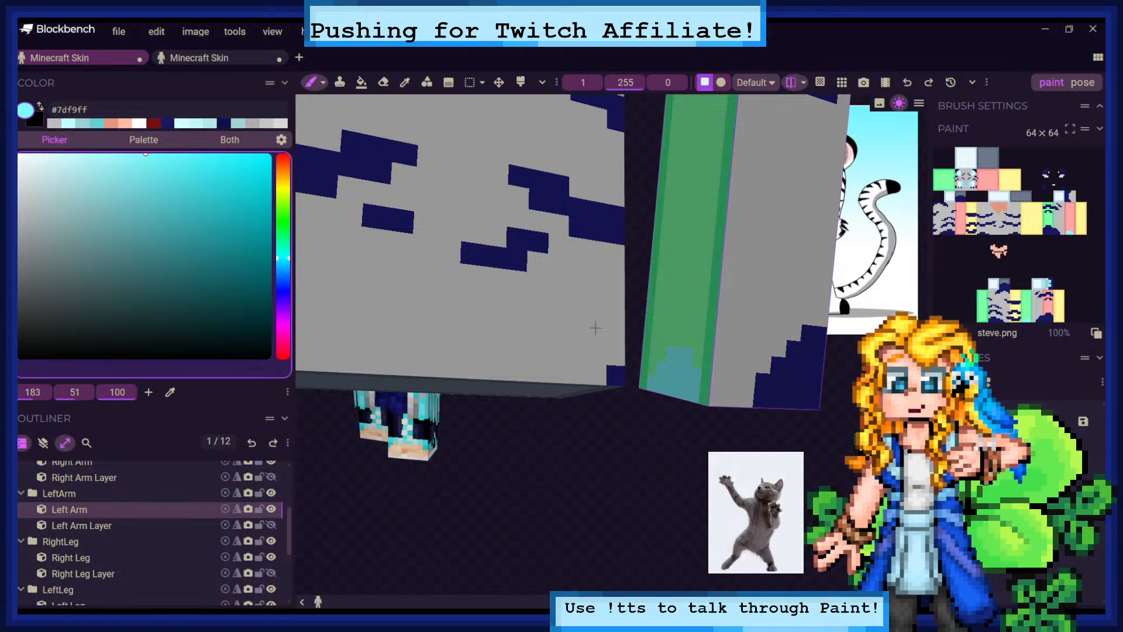
{"action": "left_click", "coordinate": [251, 443]}
{"action": "left_click_drag", "start_coordinate": [527, 462], "coordinate": [584, 261]}
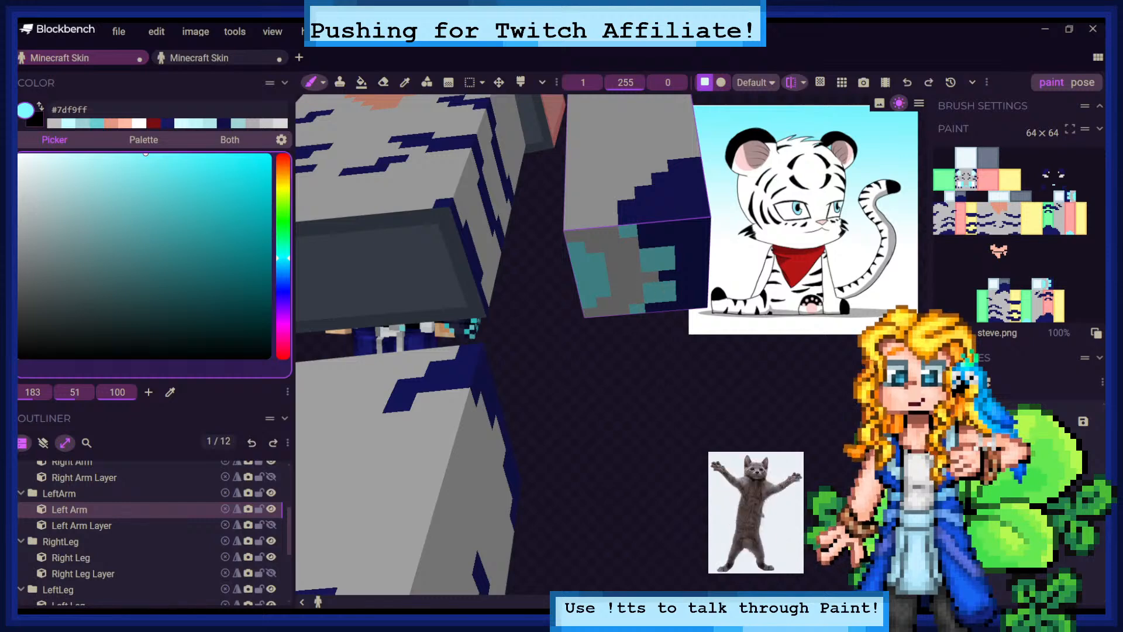
{"action": "scroll", "coordinate": [641, 327], "scroll_direction": "down", "scroll_amount": 6}
{"action": "left_click_drag", "start_coordinate": [655, 363], "coordinate": [645, 451]}
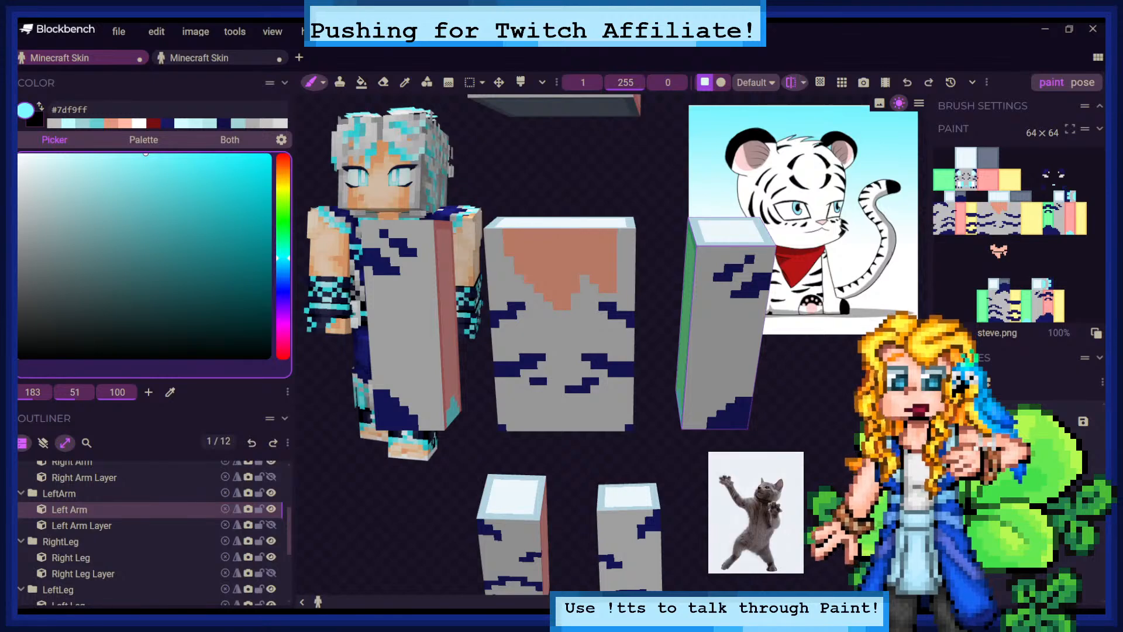
Sample gray #bdbdbd from the torso and brush it over the base left arm's top and onto its outer side
{"action": "left_click", "coordinate": [405, 82]}
{"action": "left_click", "coordinate": [602, 293]}
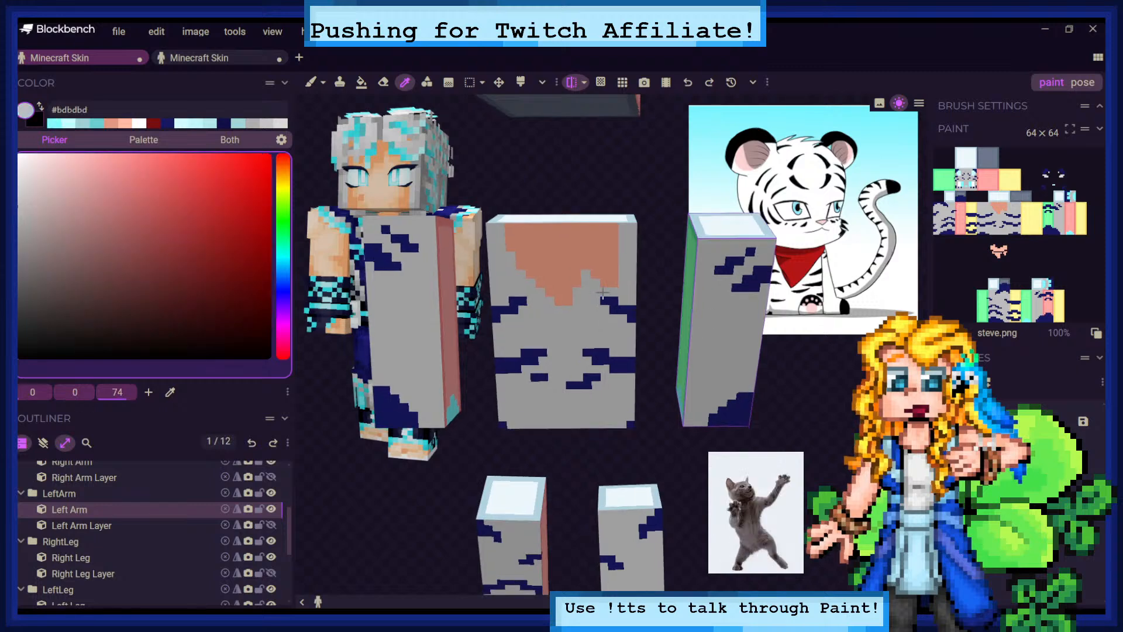
{"action": "left_click", "coordinate": [310, 82]}
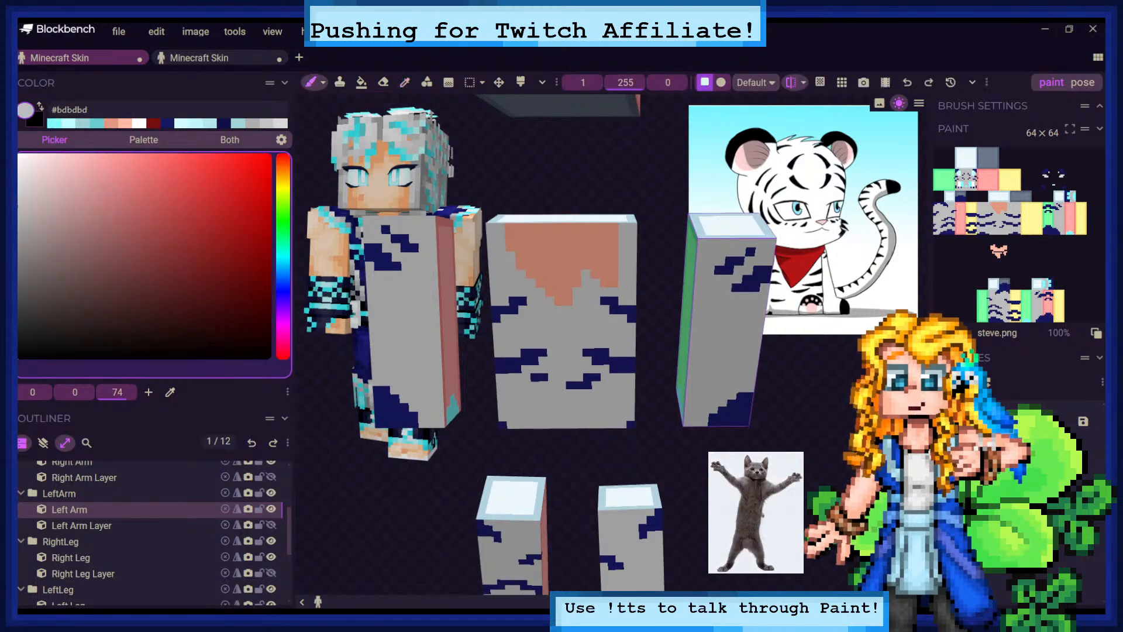
{"action": "mouse_move", "coordinate": [654, 287]}
{"action": "left_mouse_down"}
{"action": "mouse_move", "coordinate": [617, 304]}
{"action": "mouse_move", "coordinate": [592, 346]}
{"action": "mouse_move", "coordinate": [582, 286]}
{"action": "mouse_move", "coordinate": [596, 357]}
{"action": "mouse_move", "coordinate": [620, 293]}
{"action": "mouse_move", "coordinate": [608, 336]}
{"action": "mouse_move", "coordinate": [624, 358]}
{"action": "mouse_move", "coordinate": [633, 289]}
{"action": "mouse_move", "coordinate": [658, 354]}
{"action": "left_mouse_up"}
{"action": "left_click_drag", "start_coordinate": [658, 307], "coordinate": [670, 360]}
{"action": "left_click_drag", "start_coordinate": [693, 338], "coordinate": [668, 301]}
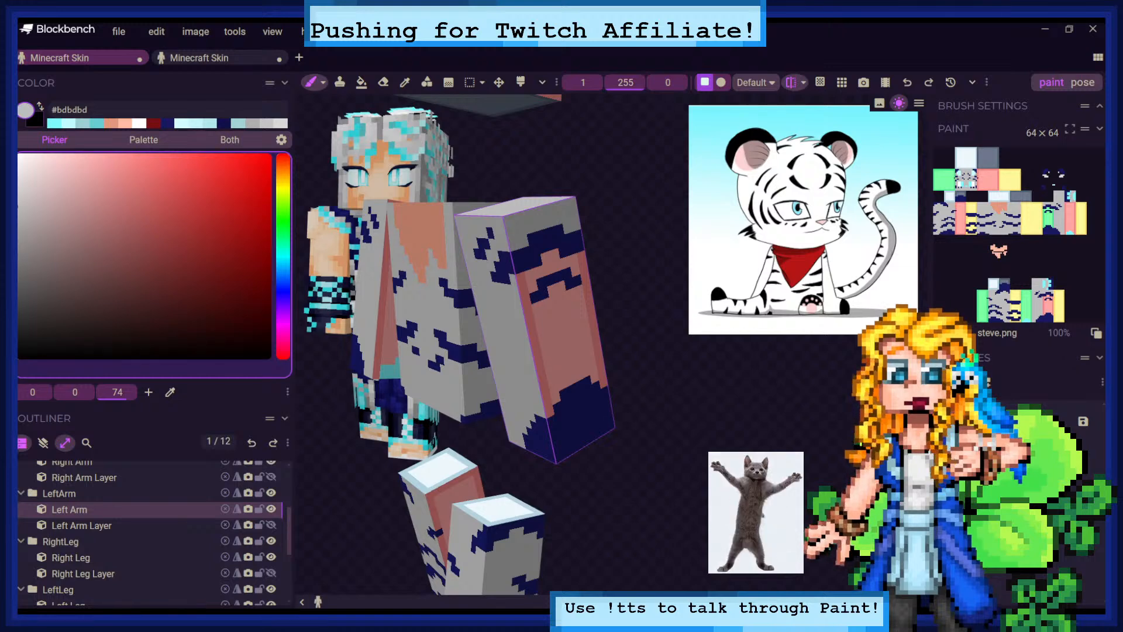
{"action": "scroll", "coordinate": [564, 383], "scroll_direction": "up", "scroll_amount": 2}
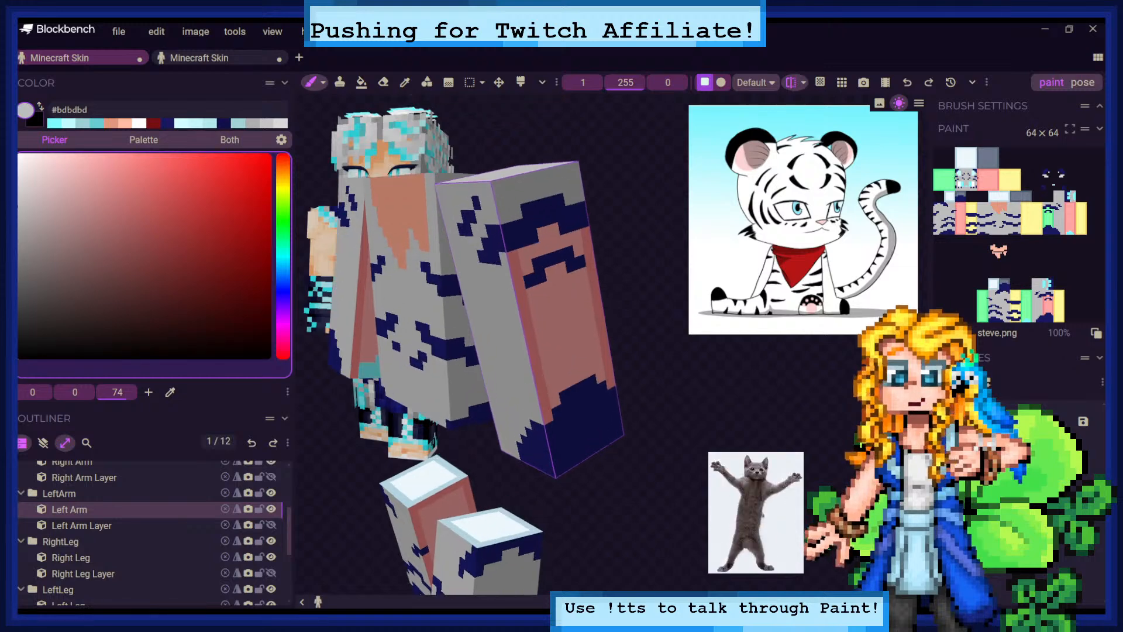
Paint the red area on the left arm's side face grey #bdbdbd, leaving the dark blue stripes and cuff
{"action": "left_click", "coordinate": [514, 256]}
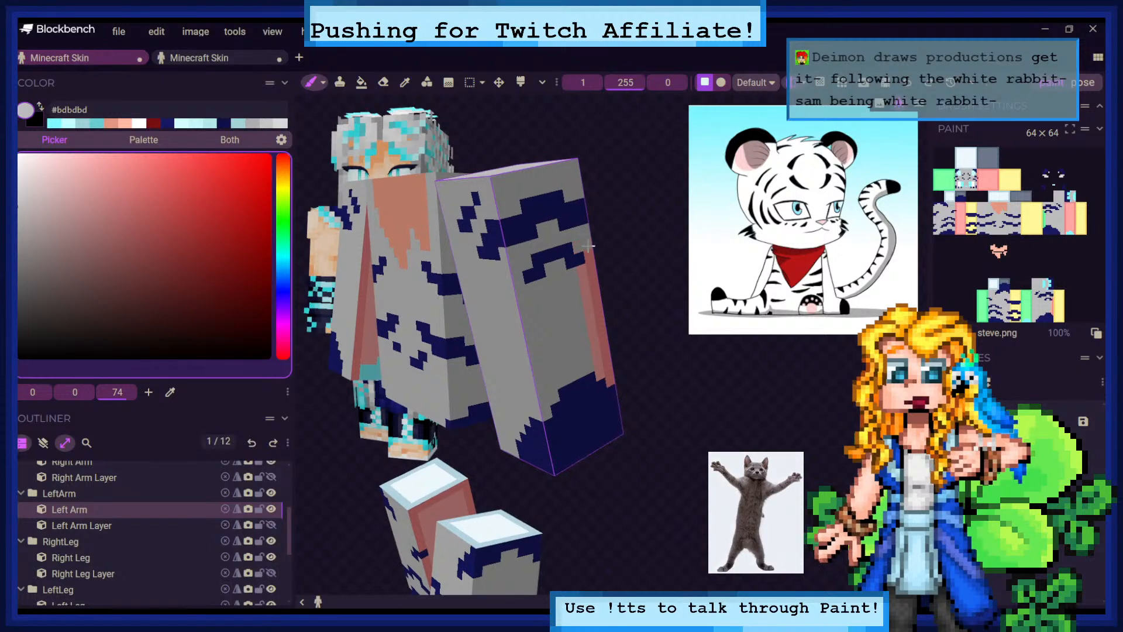
{"action": "left_click_drag", "start_coordinate": [588, 245], "coordinate": [612, 382]}
{"action": "left_click", "coordinate": [583, 278]}
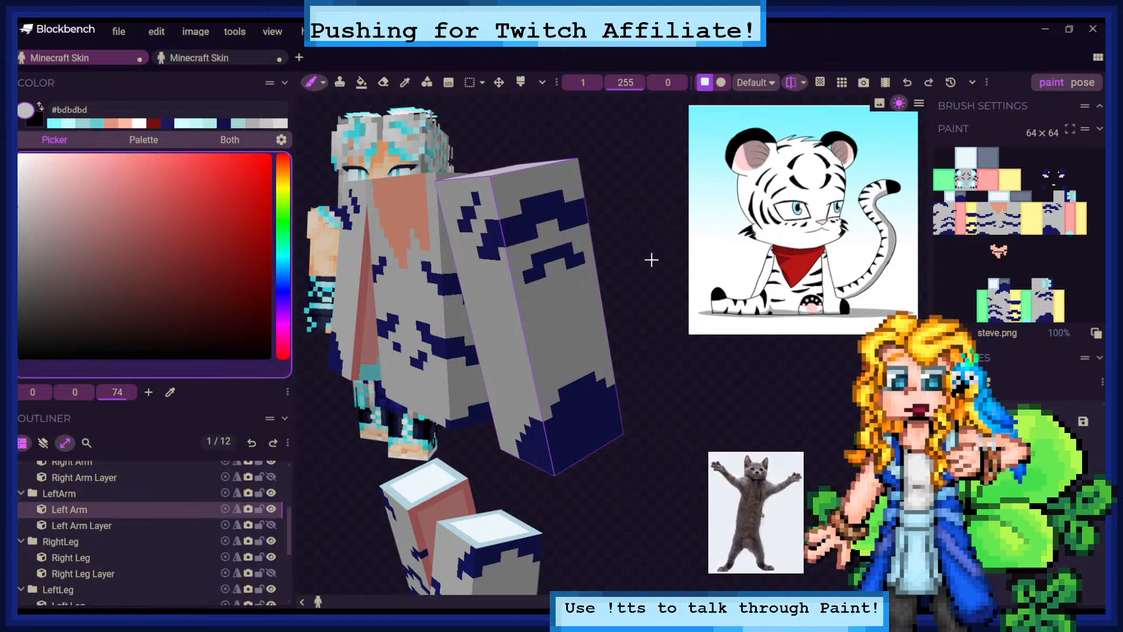
Paint the green area on the left arm's inner face grey #bdbdbd, leaving the teal patch at its lower end
{"action": "left_click_drag", "start_coordinate": [652, 259], "coordinate": [781, 235]}
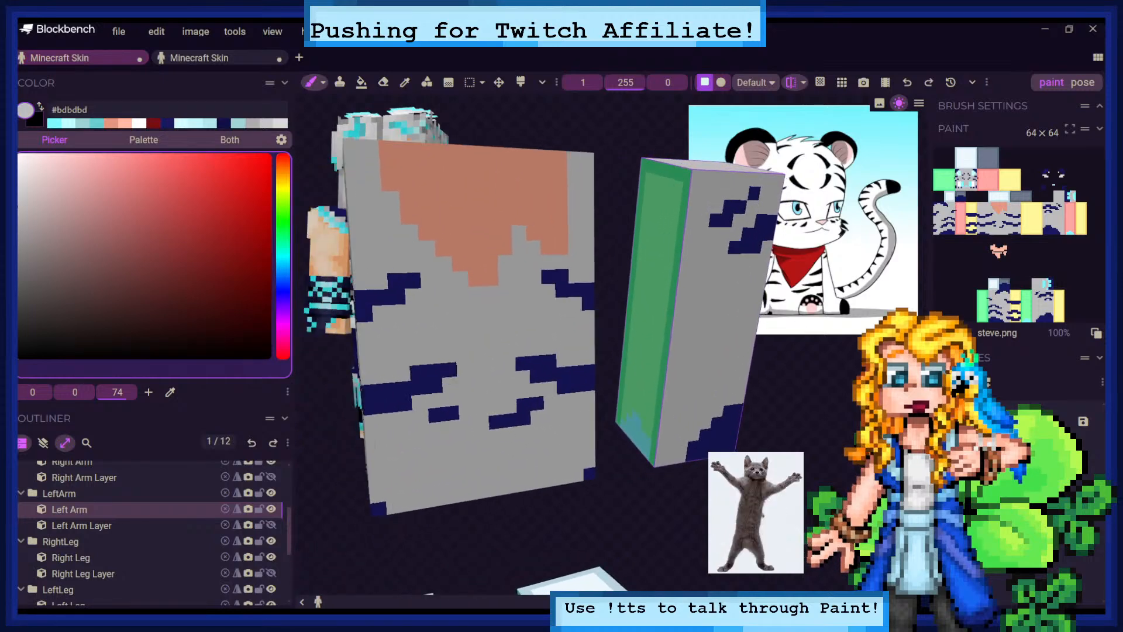
{"action": "left_click_drag", "start_coordinate": [815, 446], "coordinate": [781, 400]}
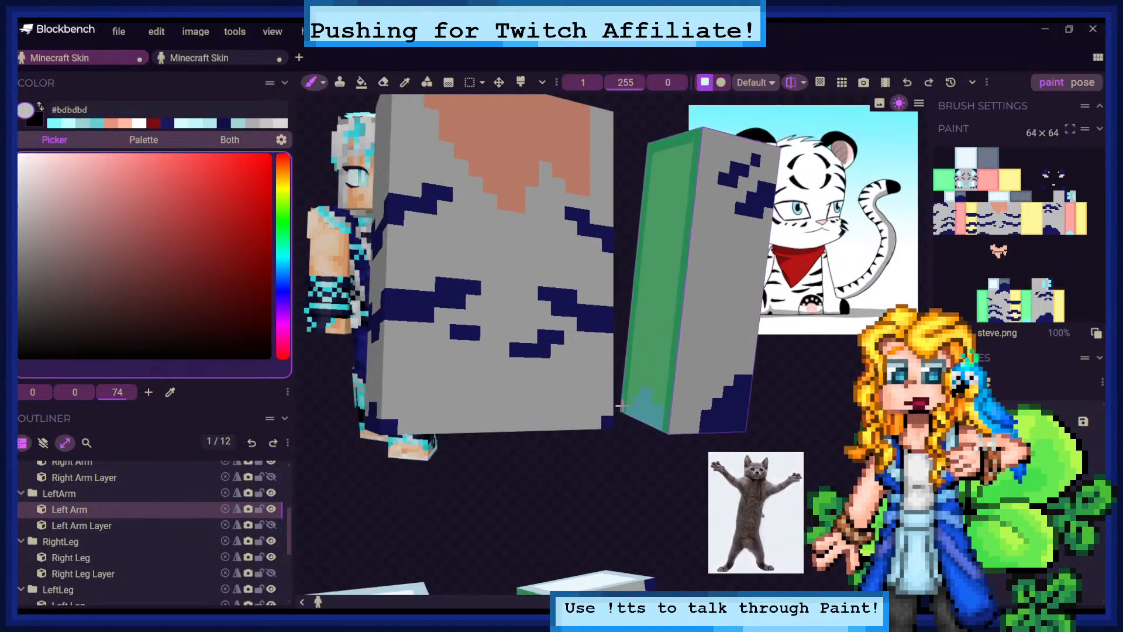
{"action": "left_click_drag", "start_coordinate": [637, 338], "coordinate": [640, 269]}
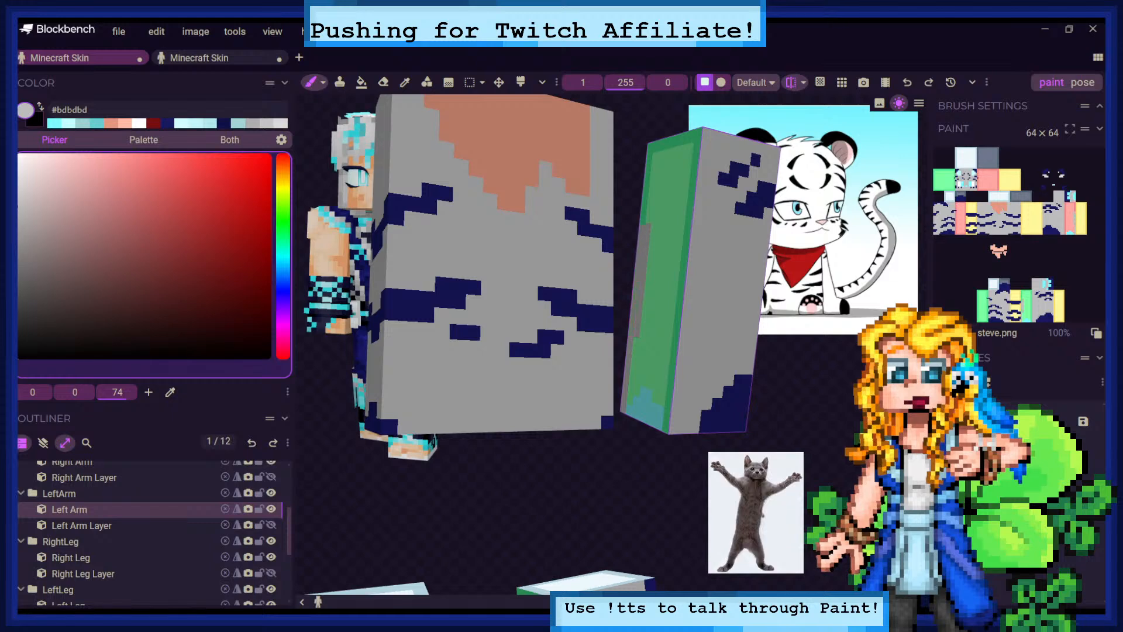
{"action": "left_click_drag", "start_coordinate": [632, 386], "coordinate": [661, 155]}
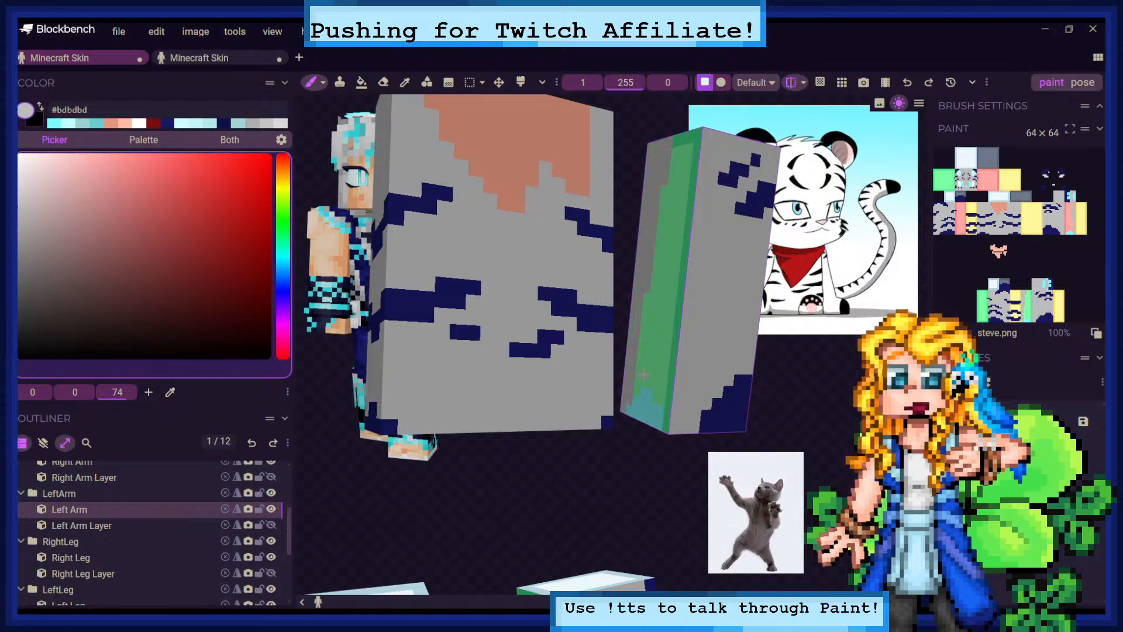
{"action": "left_click_drag", "start_coordinate": [641, 396], "coordinate": [642, 294]}
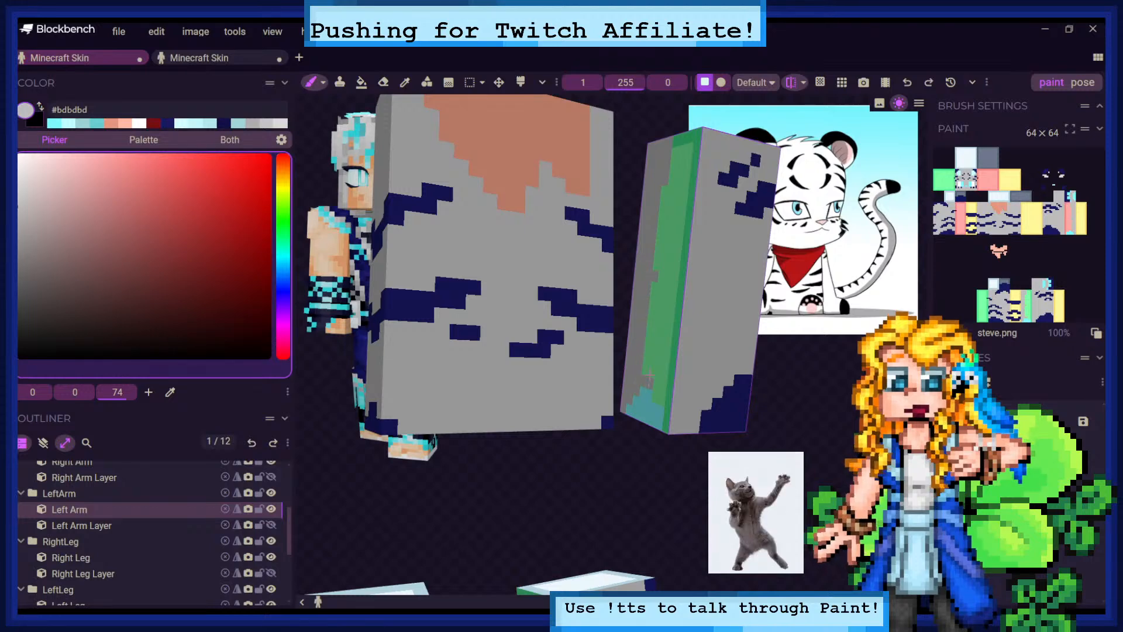
{"action": "mouse_move", "coordinate": [651, 375]}
{"action": "left_mouse_down"}
{"action": "mouse_move", "coordinate": [672, 161]}
{"action": "mouse_move", "coordinate": [661, 240]}
{"action": "mouse_move", "coordinate": [664, 193]}
{"action": "left_mouse_up"}
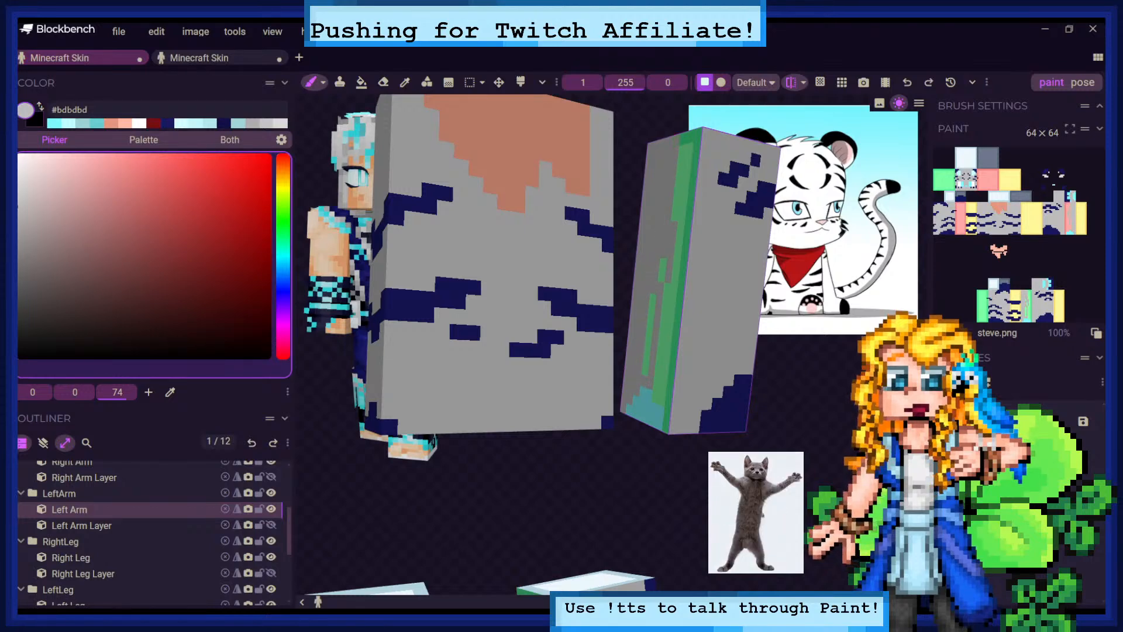
{"action": "mouse_move", "coordinate": [664, 258]}
{"action": "left_mouse_down"}
{"action": "mouse_move", "coordinate": [646, 356]}
{"action": "mouse_move", "coordinate": [659, 297]}
{"action": "mouse_move", "coordinate": [654, 400]}
{"action": "mouse_move", "coordinate": [682, 146]}
{"action": "left_mouse_up"}
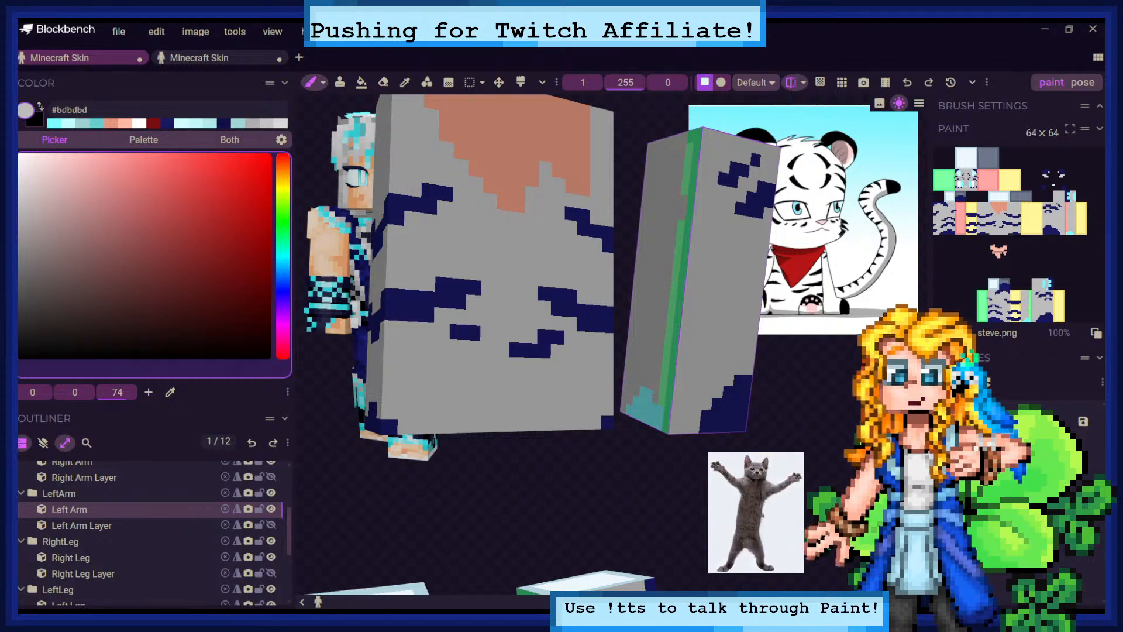
{"action": "left_click", "coordinate": [688, 150]}
{"action": "left_click_drag", "start_coordinate": [822, 243], "coordinate": [831, 326]}
{"action": "left_click", "coordinate": [672, 419]}
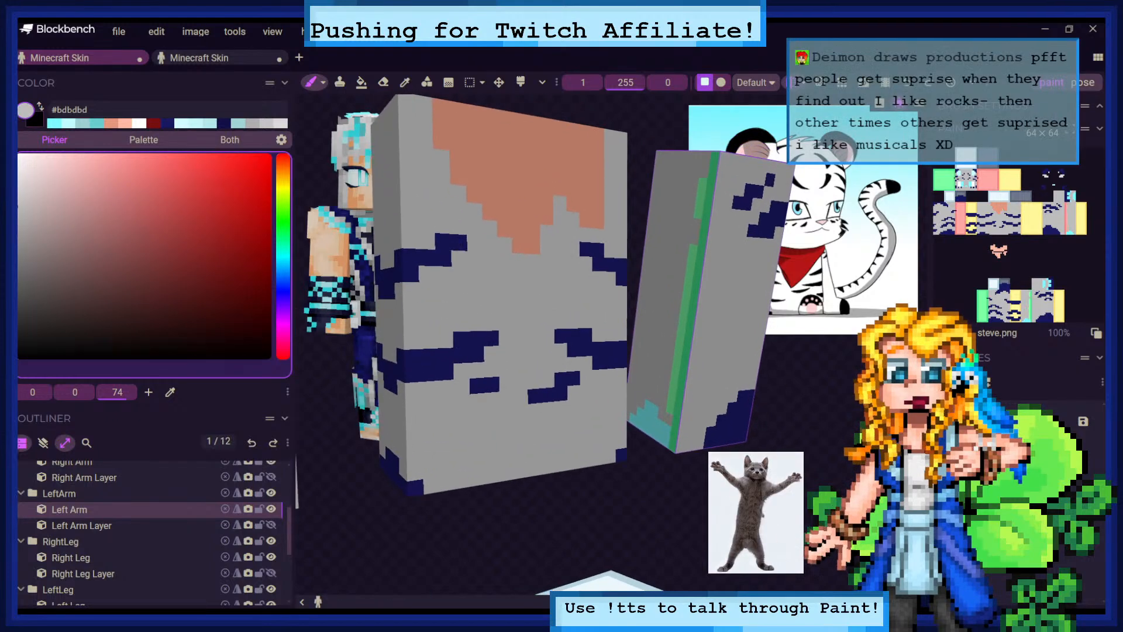
{"action": "mouse_move", "coordinate": [671, 414]}
{"action": "left_mouse_down"}
{"action": "mouse_move", "coordinate": [701, 179]}
{"action": "mouse_move", "coordinate": [674, 442]}
{"action": "left_mouse_up"}
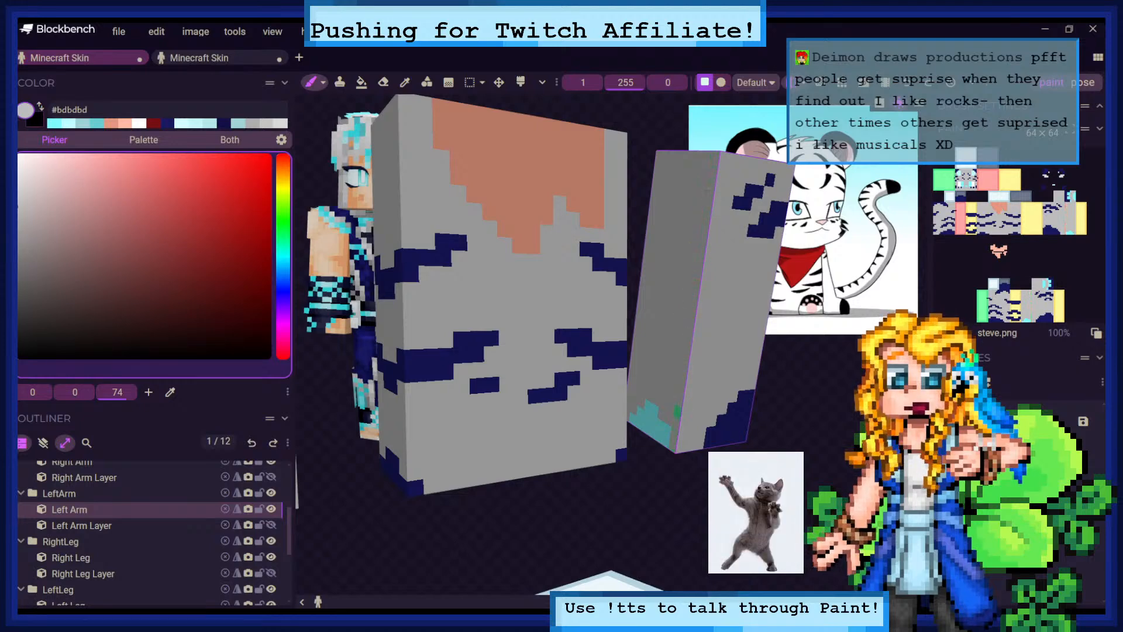
{"action": "left_click", "coordinate": [677, 410]}
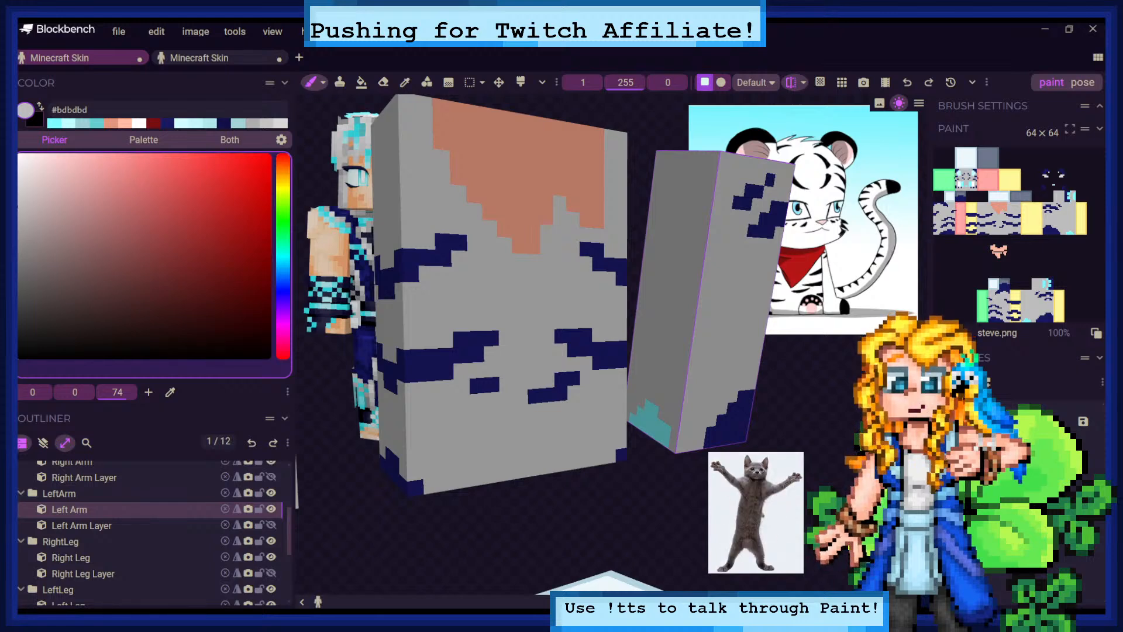
Show the outer layers of the exploded tiger model and examine the head from the front
{"action": "scroll", "coordinate": [564, 100], "scroll_direction": "down", "scroll_amount": 5}
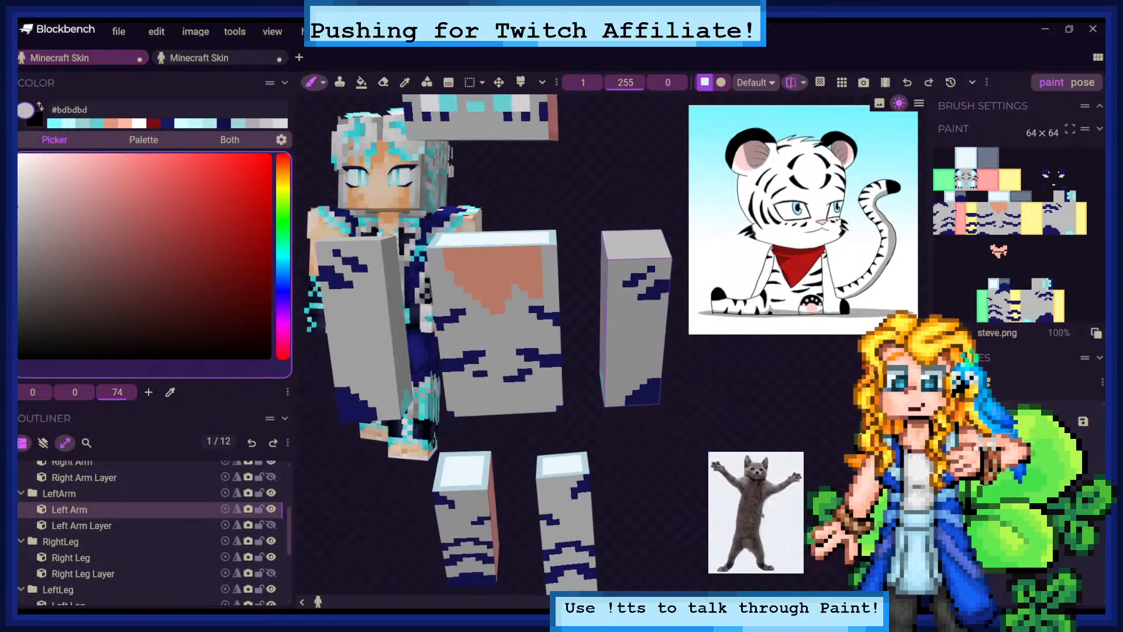
{"action": "scroll", "coordinate": [679, 544], "scroll_direction": "down", "scroll_amount": 5}
{"action": "scroll", "coordinate": [568, 275], "scroll_direction": "up", "scroll_amount": 7}
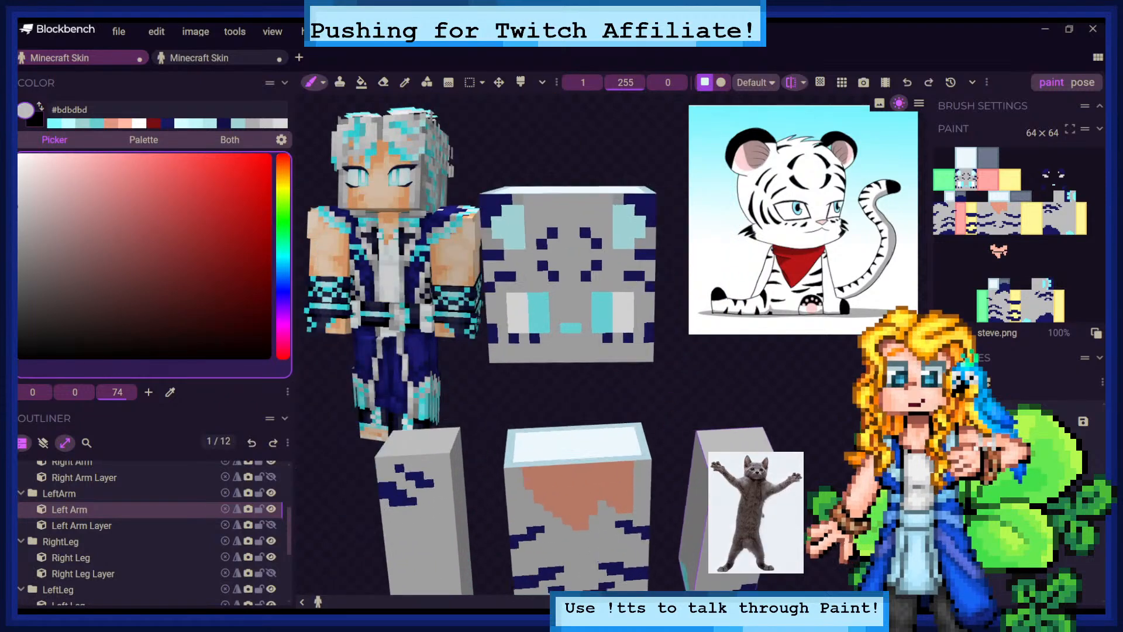
{"action": "scroll", "coordinate": [564, 278], "scroll_direction": "up", "scroll_amount": 1}
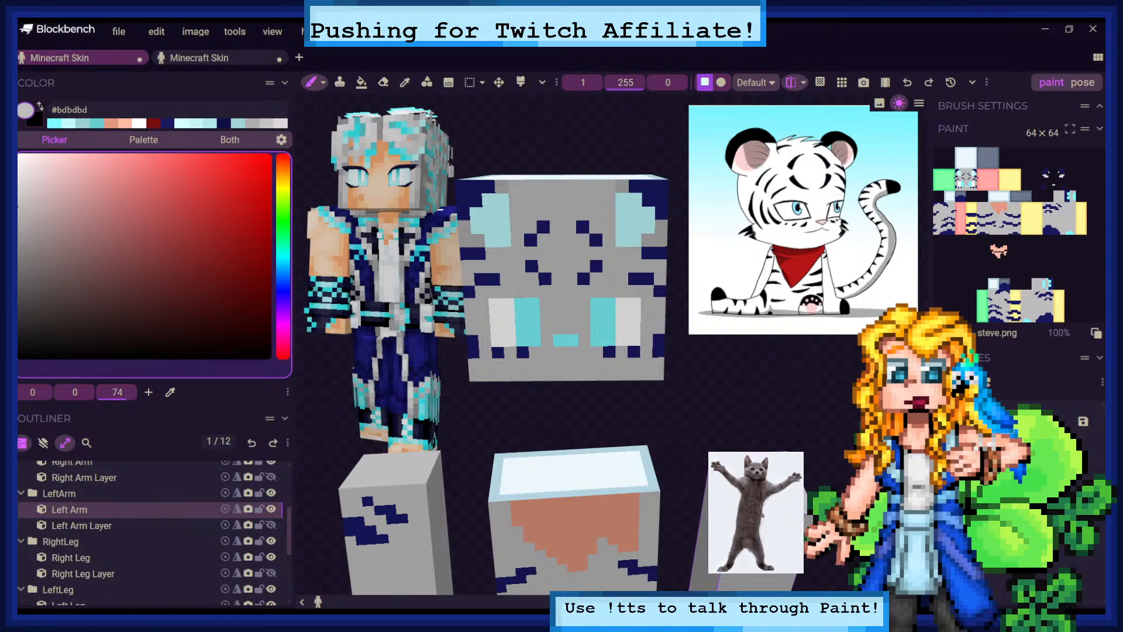
{"action": "left_click", "coordinate": [44, 447]}
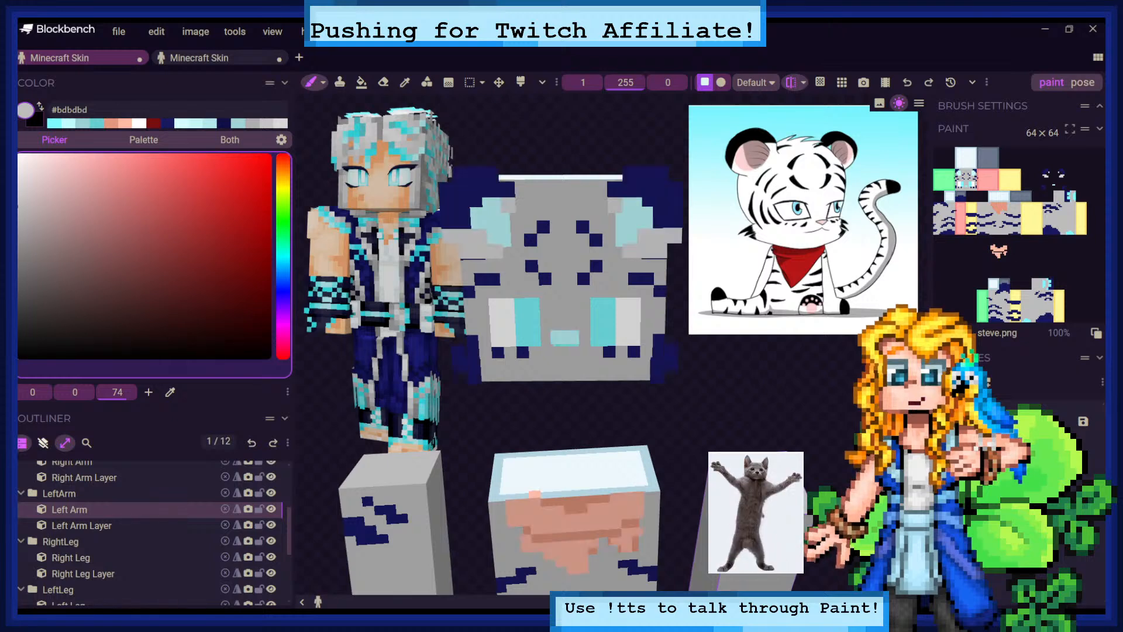
{"action": "mouse_move", "coordinate": [760, 386]}
{"action": "left_mouse_down"}
{"action": "mouse_move", "coordinate": [699, 362]}
{"action": "mouse_move", "coordinate": [751, 385]}
{"action": "left_mouse_up"}
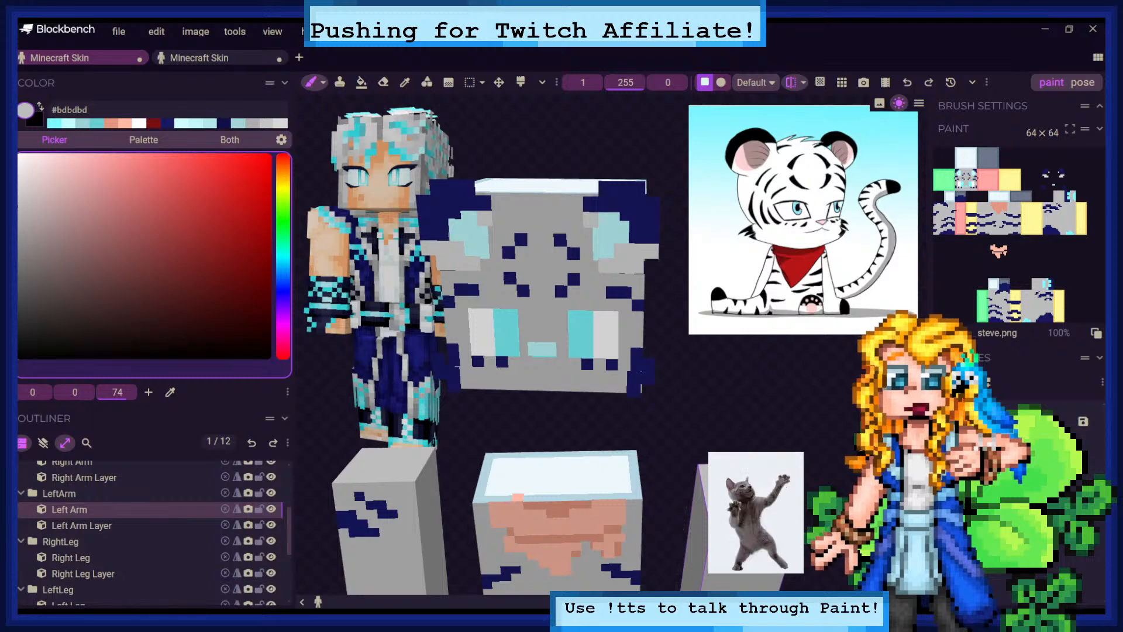
{"action": "scroll", "coordinate": [526, 327], "scroll_direction": "up", "scroll_amount": 3}
{"action": "scroll", "coordinate": [603, 363], "scroll_direction": "down", "scroll_amount": 5}
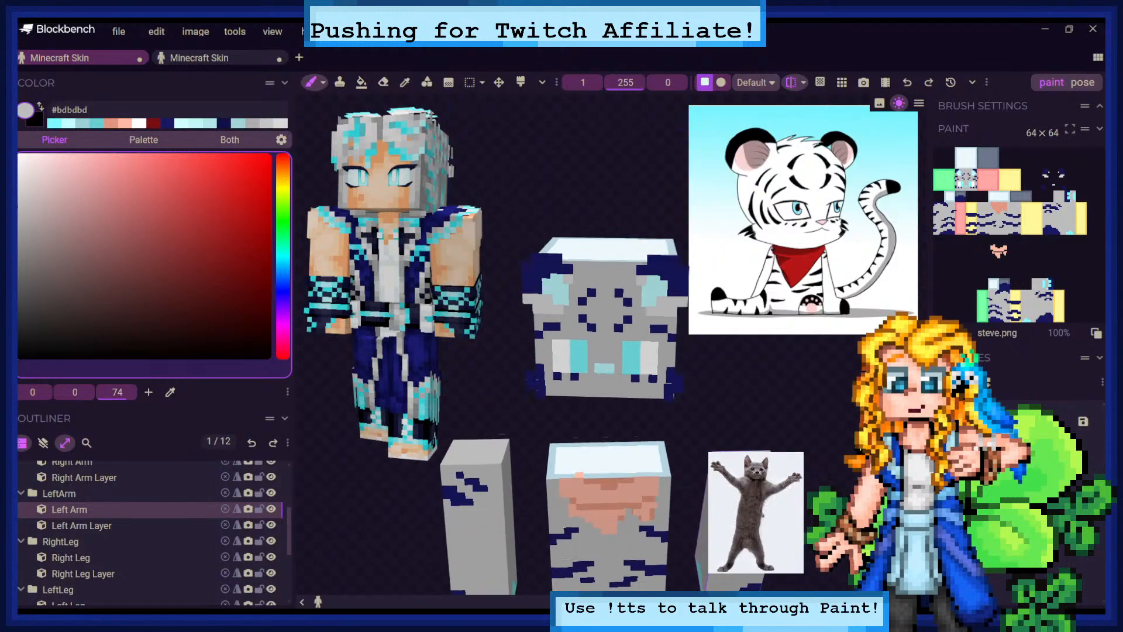
{"action": "scroll", "coordinate": [602, 351], "scroll_direction": "up", "scroll_amount": 4}
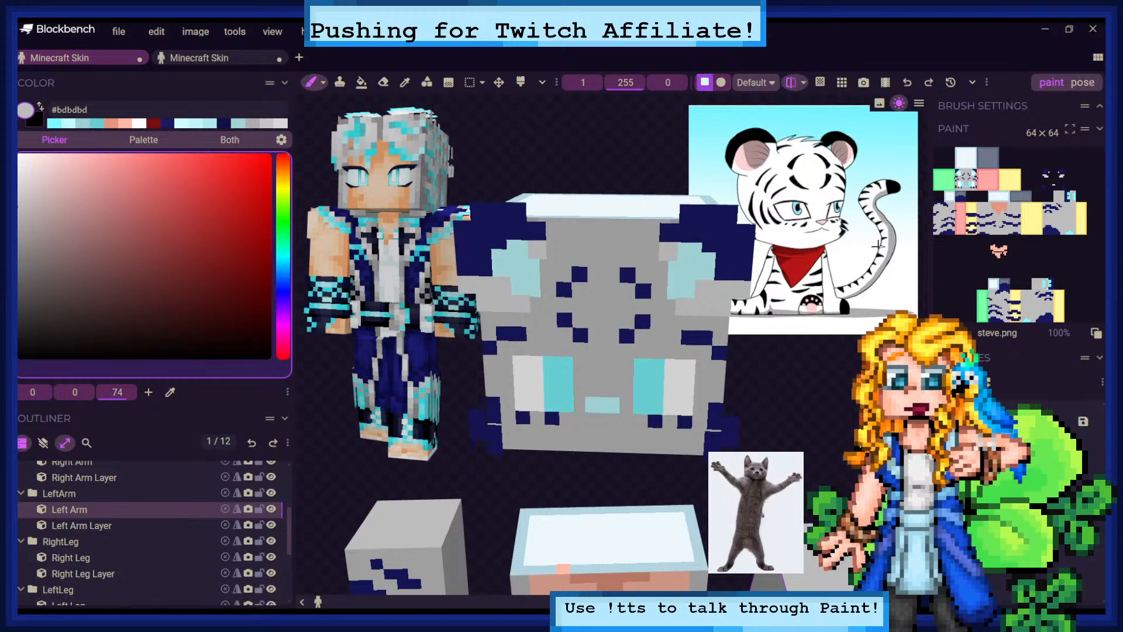
{"action": "left_click_drag", "start_coordinate": [781, 398], "coordinate": [781, 374]}
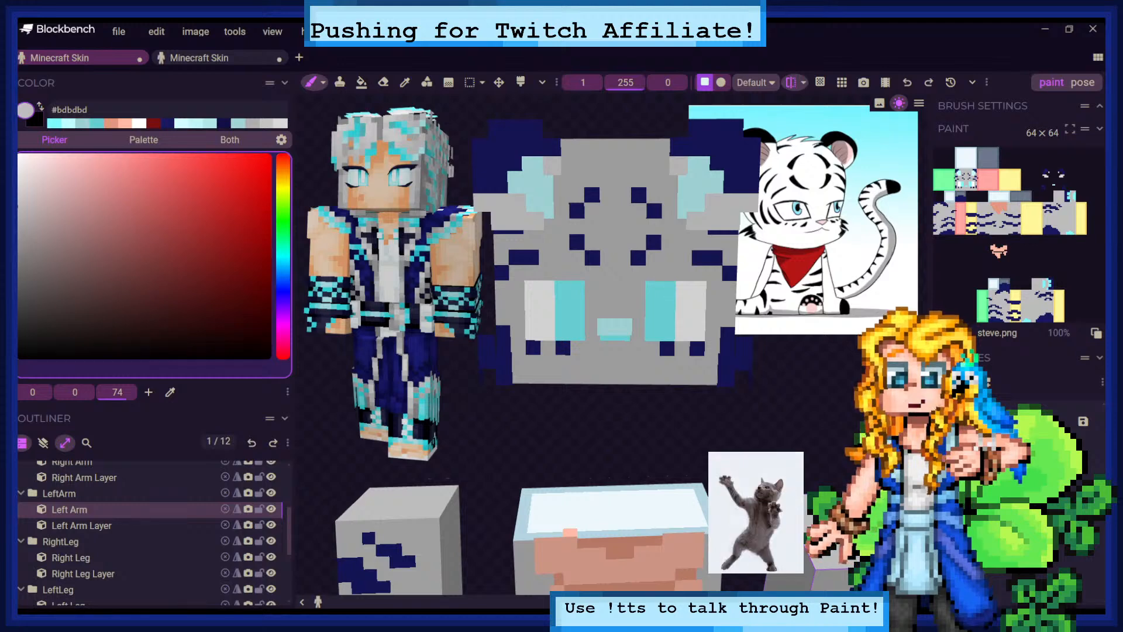
Open the other Minecraft Skin project and sample the light grey #eeeeee from the coat trim with the Color Picker
{"action": "left_click", "coordinate": [404, 82]}
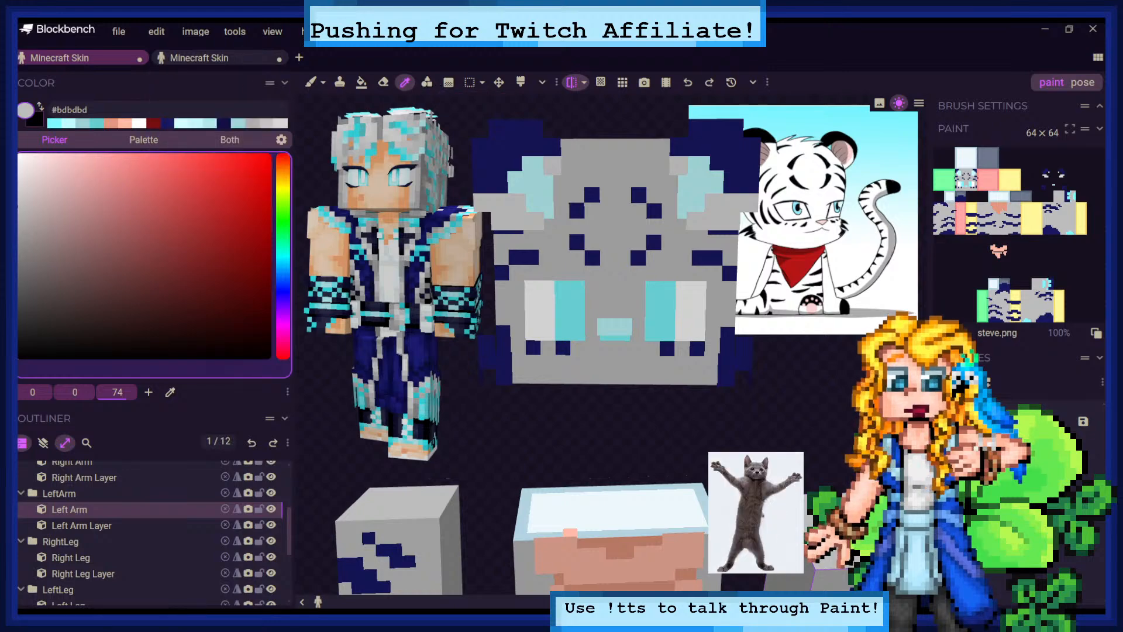
{"action": "left_click", "coordinate": [243, 59]}
{"action": "left_click_drag", "start_coordinate": [784, 263], "coordinate": [755, 266]}
{"action": "mouse_move", "coordinate": [690, 248]}
{"action": "left_mouse_down"}
{"action": "mouse_move", "coordinate": [632, 246]}
{"action": "mouse_move", "coordinate": [584, 216]}
{"action": "mouse_move", "coordinate": [617, 249]}
{"action": "mouse_move", "coordinate": [697, 238]}
{"action": "left_mouse_up"}
{"action": "left_click_drag", "start_coordinate": [798, 379], "coordinate": [851, 339]}
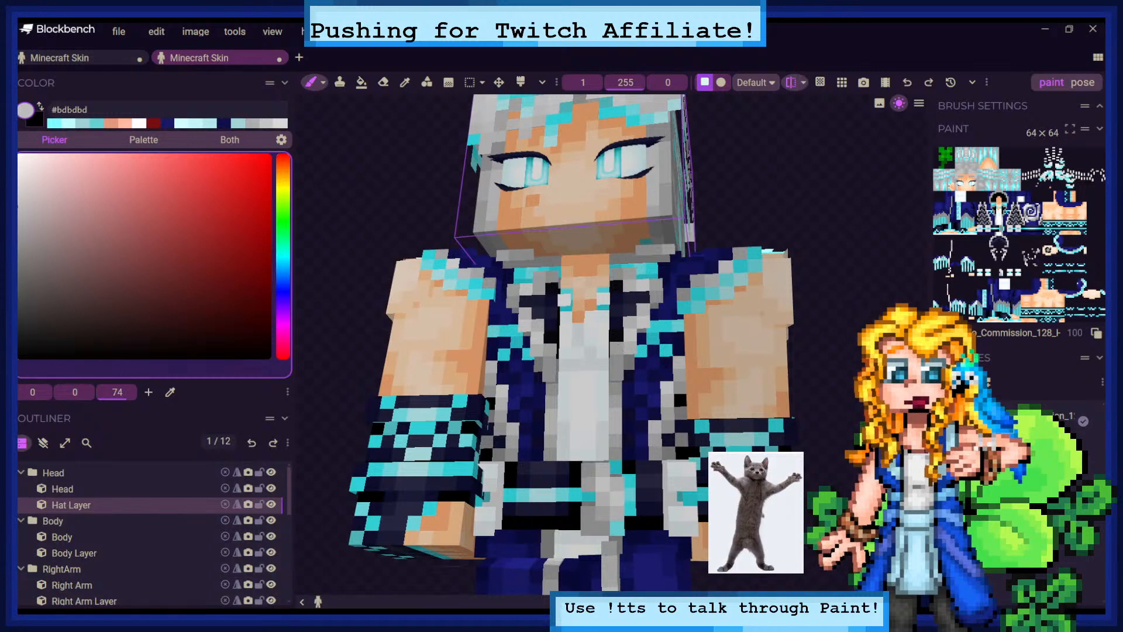
{"action": "left_click", "coordinate": [405, 82]}
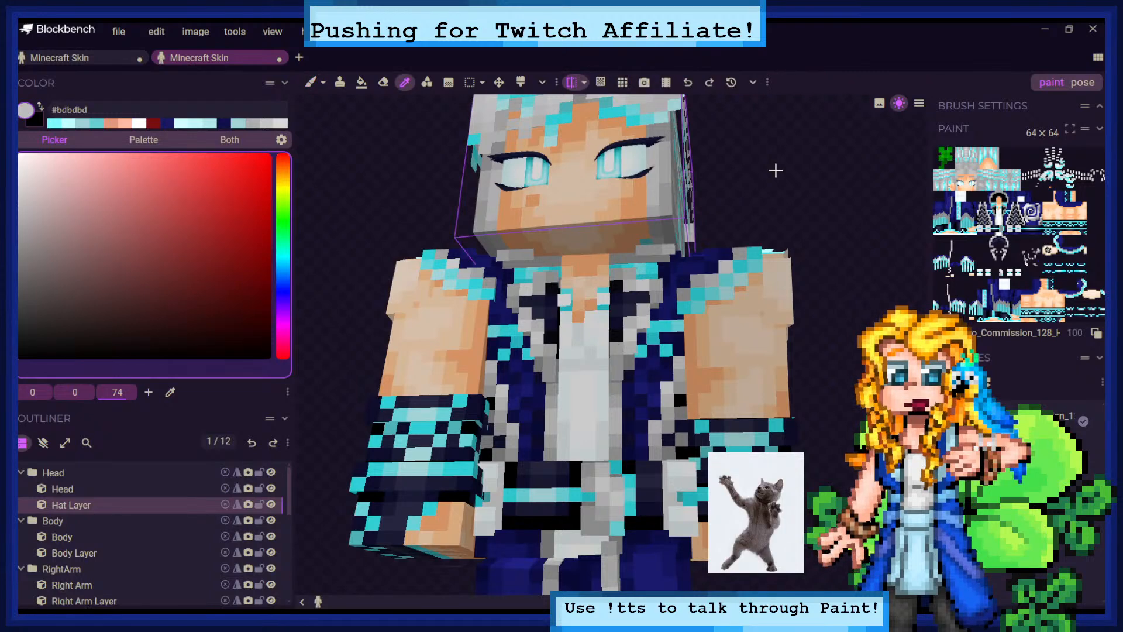
{"action": "scroll", "coordinate": [597, 339], "scroll_direction": "down", "scroll_amount": 4}
{"action": "right_click_drag", "start_coordinate": [597, 339], "coordinate": [556, 282]}
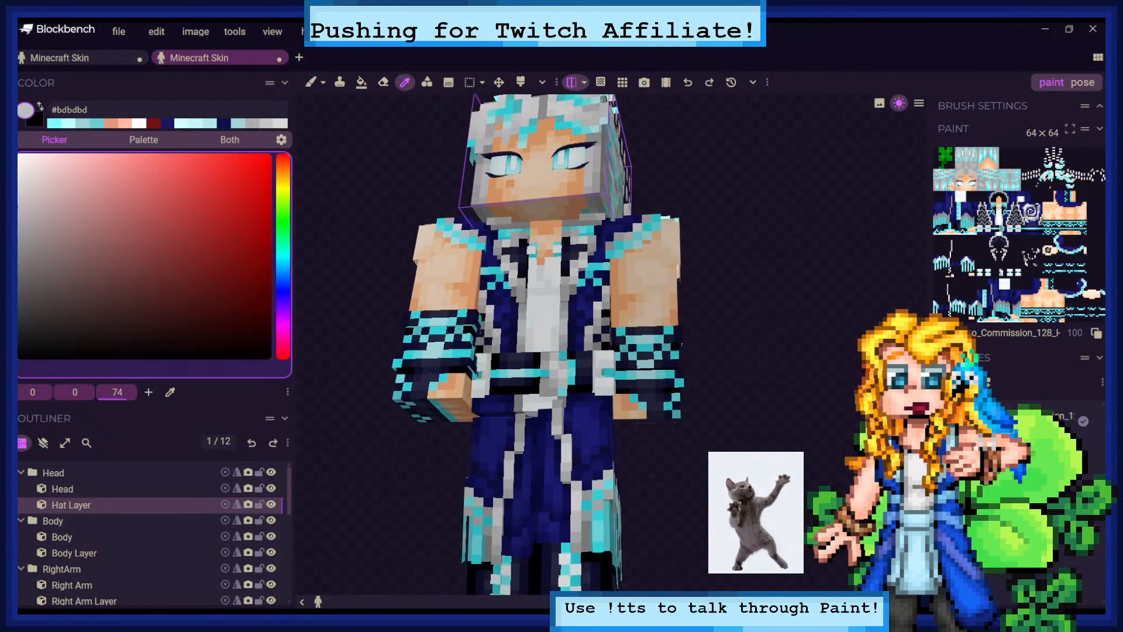
{"action": "scroll", "coordinate": [556, 282], "scroll_direction": "up", "scroll_amount": 3}
{"action": "left_click_drag", "start_coordinate": [784, 281], "coordinate": [784, 321]}
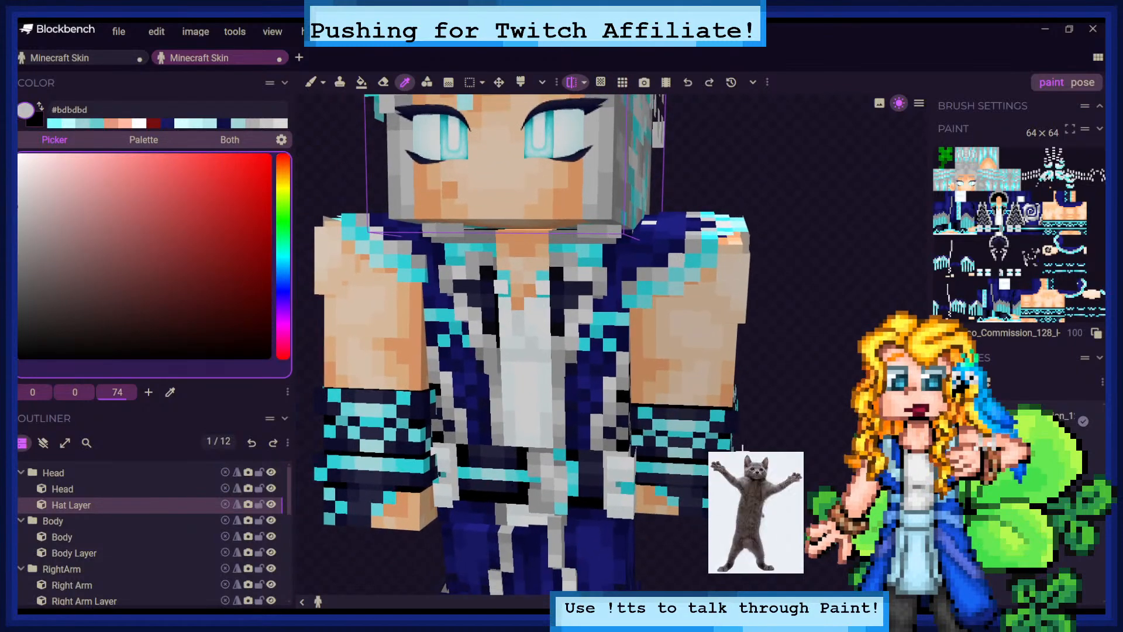
{"action": "left_click", "coordinate": [610, 373]}
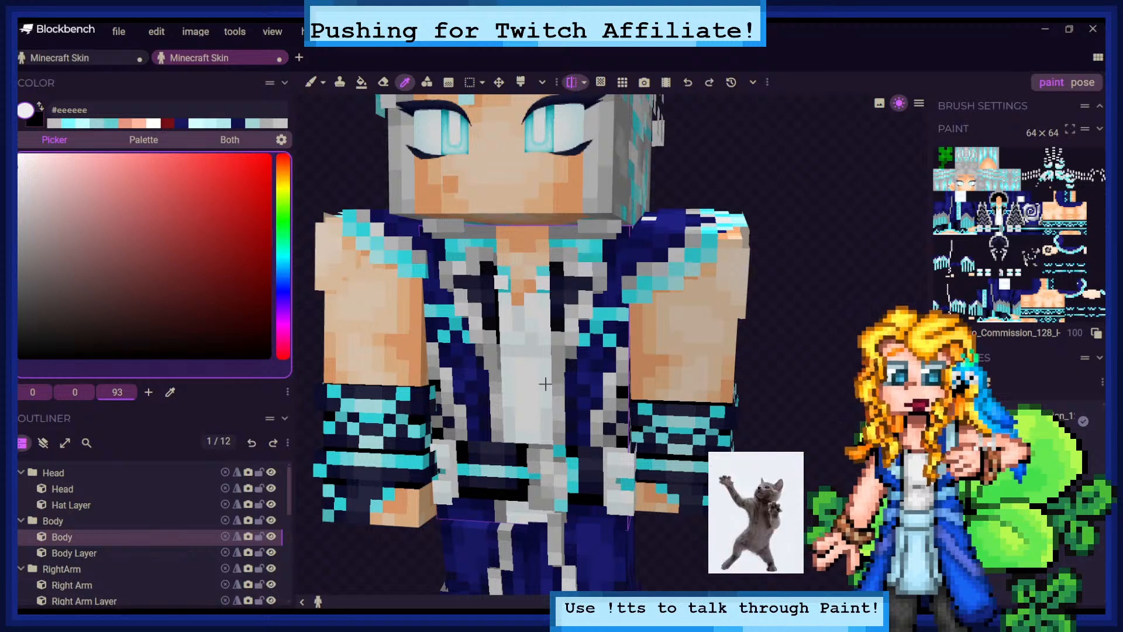
Compare the shirt's whites #e9f1f2, #f3feff and #ffffff with trim grey #eeeeee, sample #ffffff, and return to the tiger skin project
{"action": "left_click", "coordinate": [543, 415]}
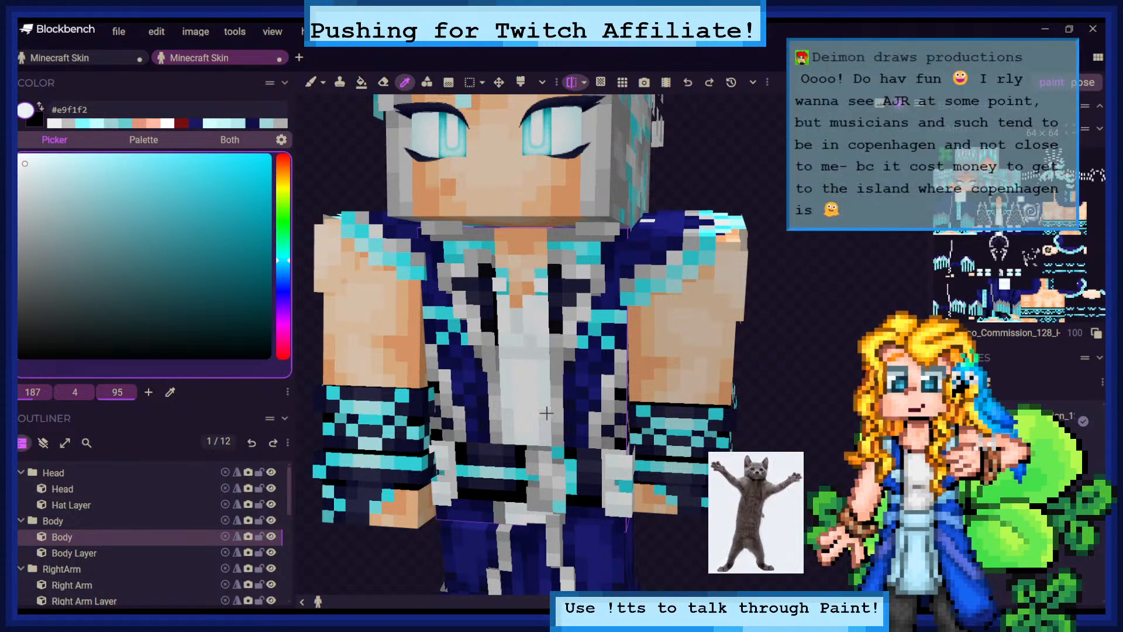
{"action": "left_click", "coordinate": [606, 376]}
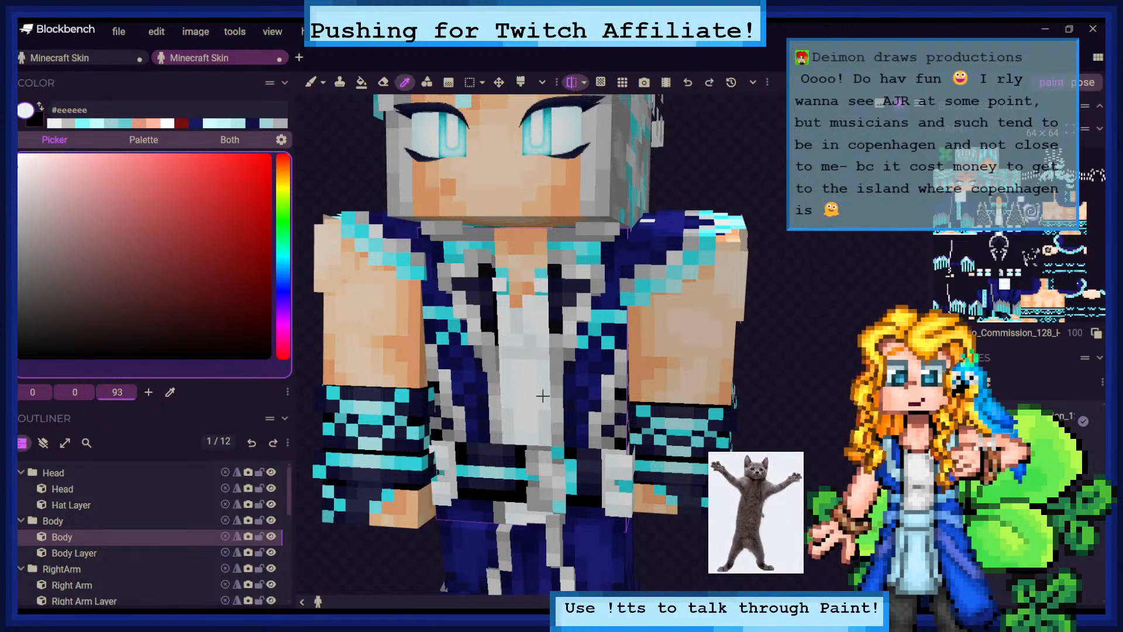
{"action": "left_click", "coordinate": [543, 416]}
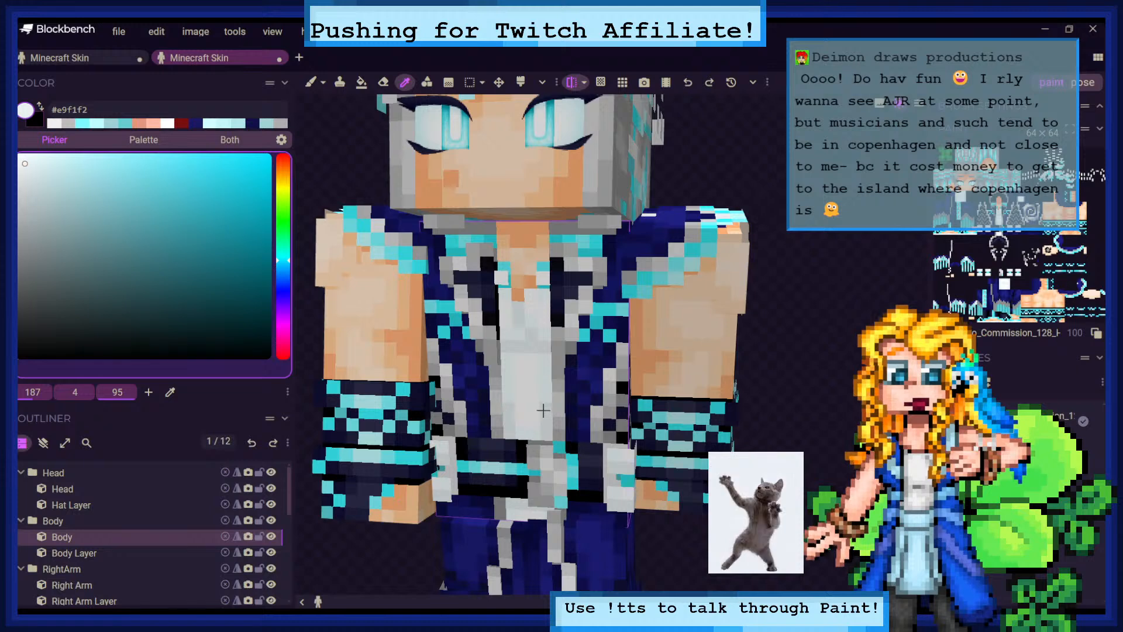
{"action": "left_click", "coordinate": [602, 376]}
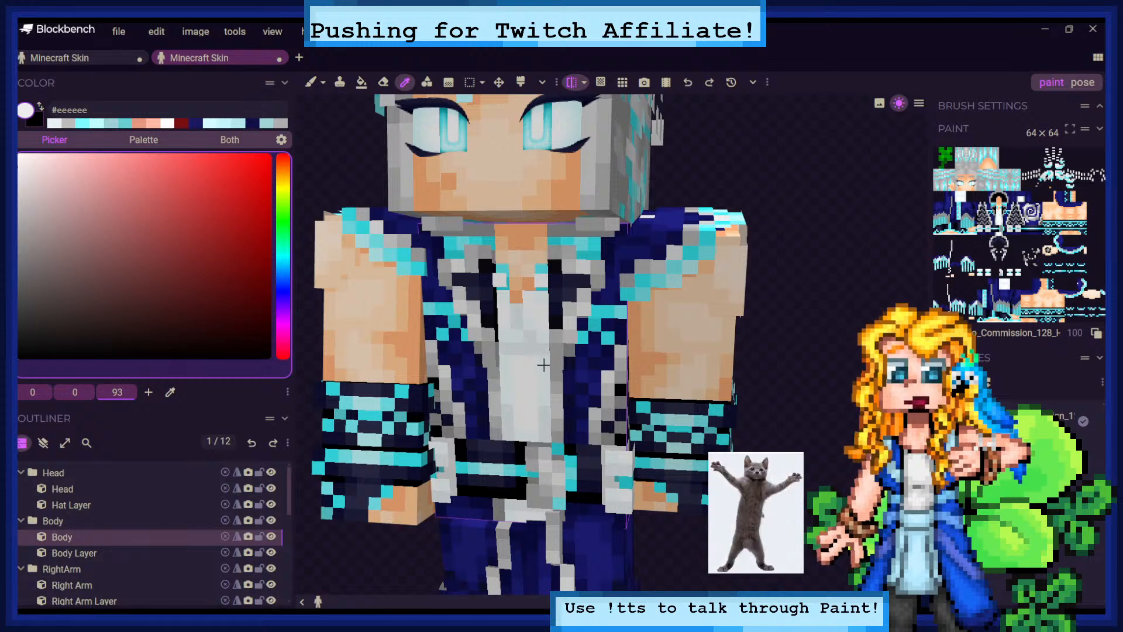
{"action": "left_click", "coordinate": [543, 390]}
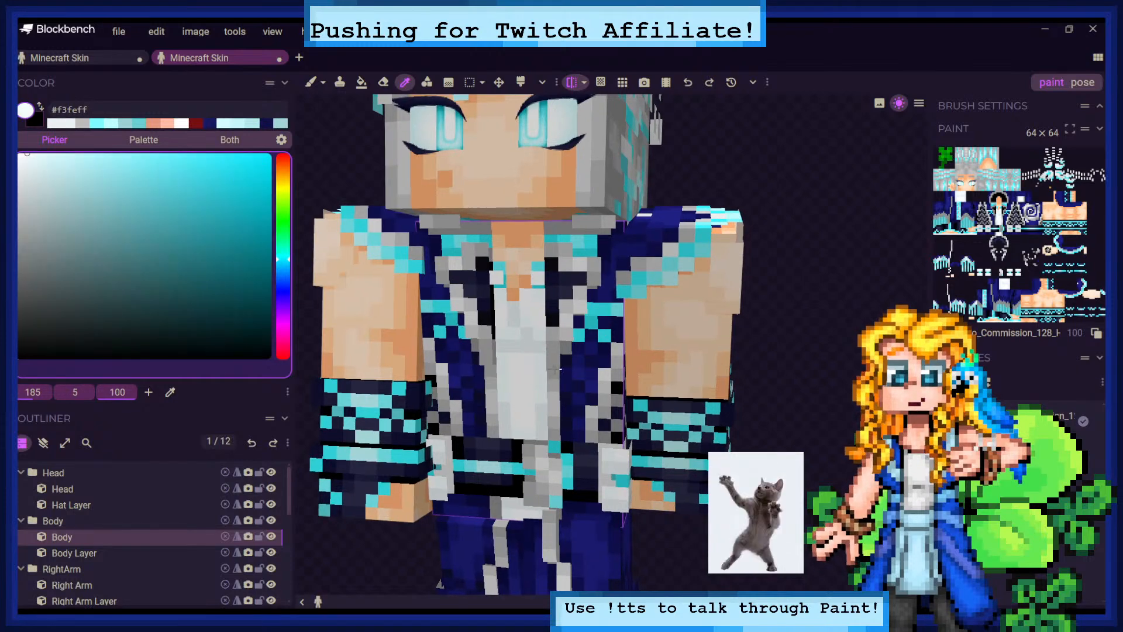
{"action": "left_click", "coordinate": [515, 372]}
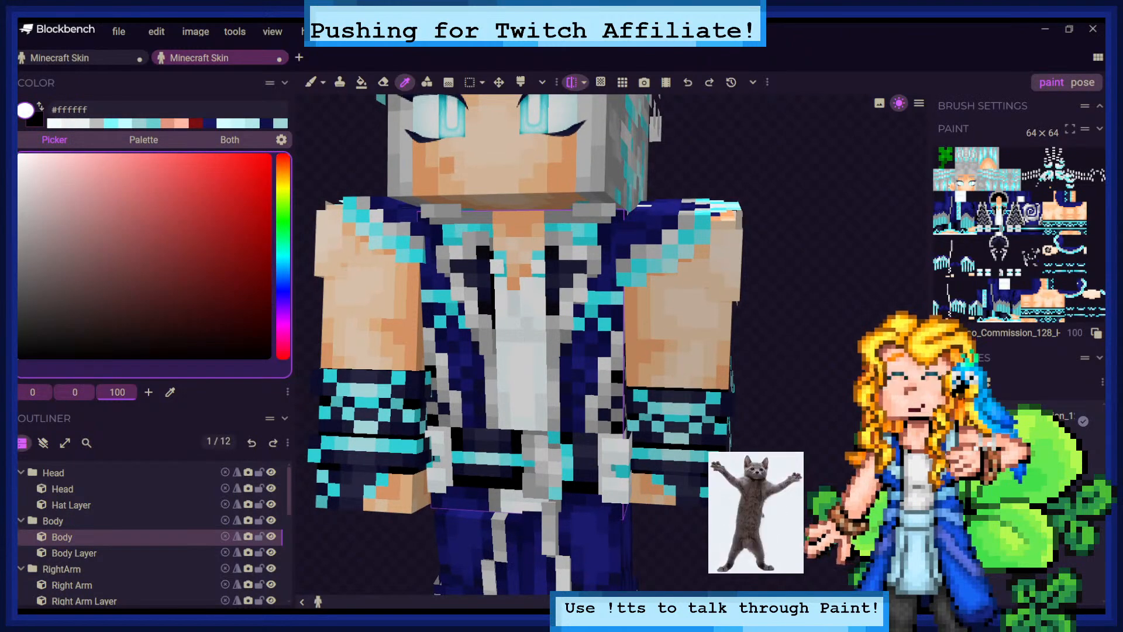
{"action": "left_click", "coordinate": [603, 363]}
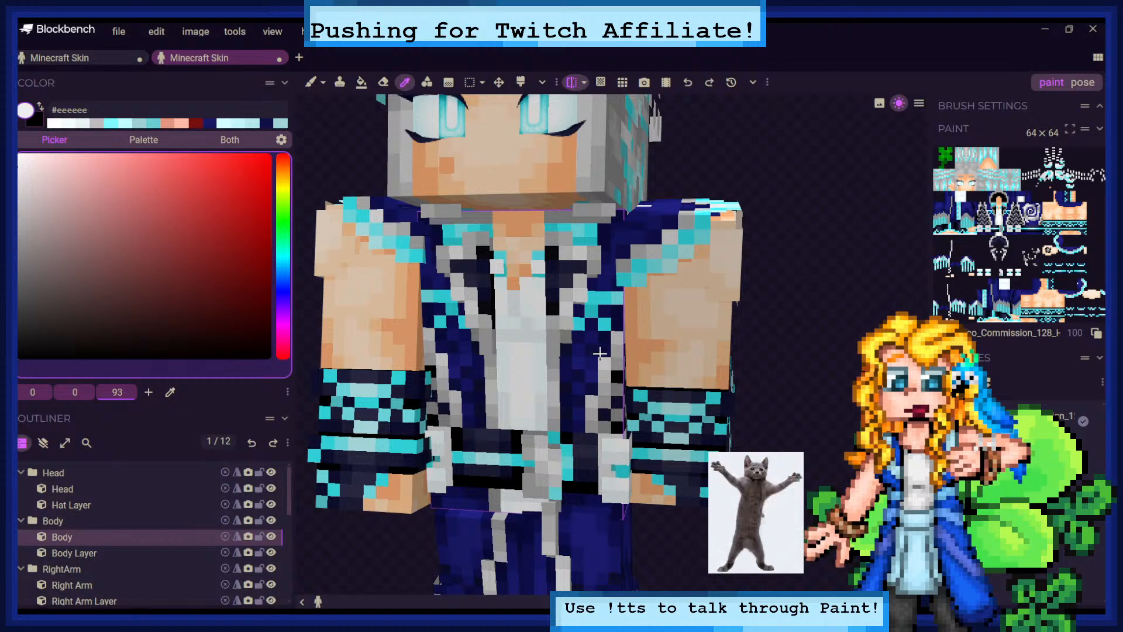
{"action": "left_click", "coordinate": [518, 380]}
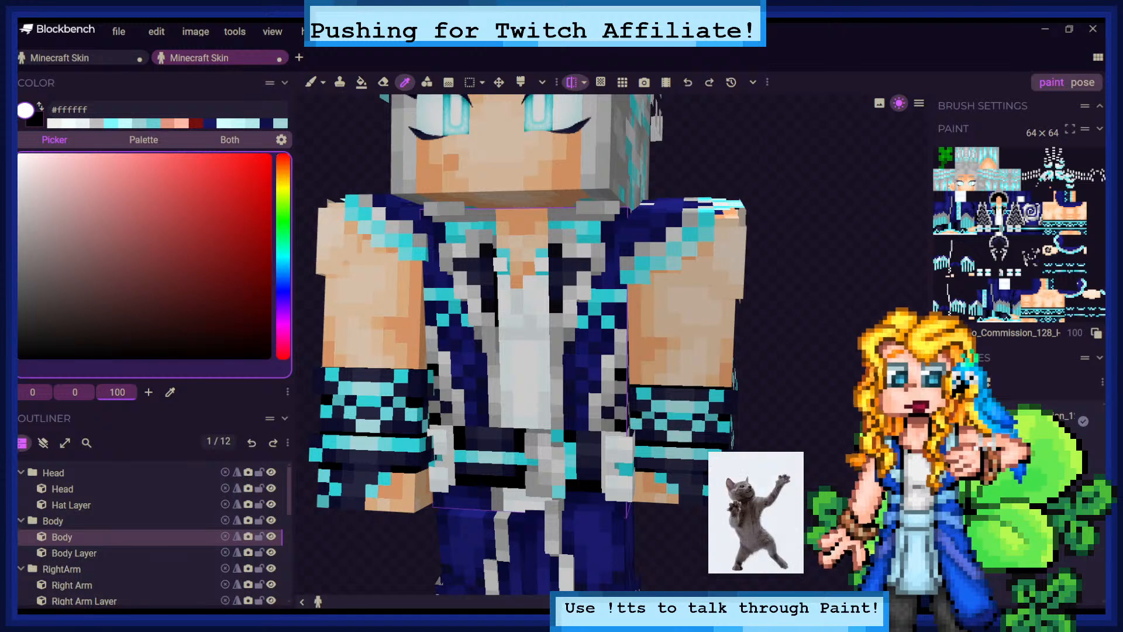
{"action": "left_click", "coordinate": [82, 58]}
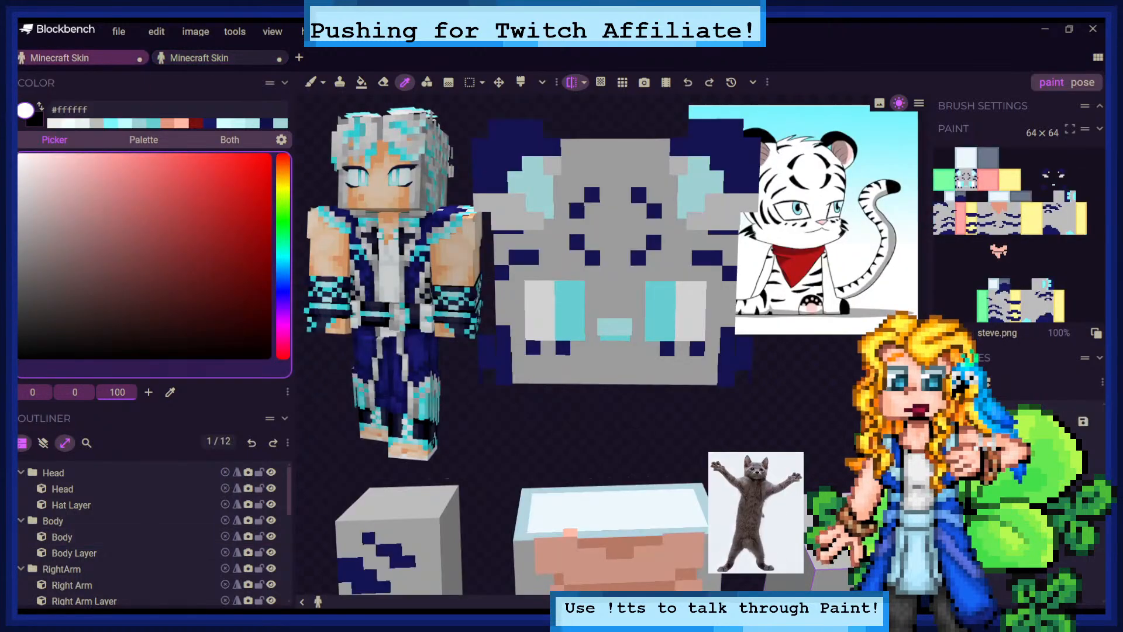
Examine the tiger head from the front and sample the base grey #bdbdbd from its forehead
{"action": "left_click_drag", "start_coordinate": [805, 344], "coordinate": [785, 412]}
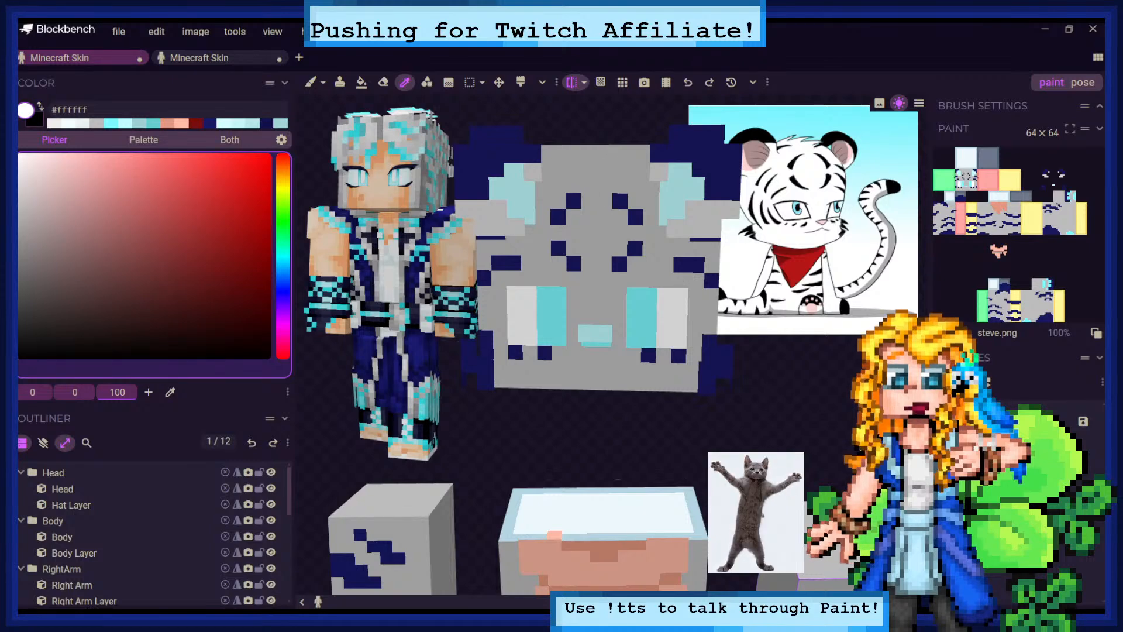
{"action": "left_click_drag", "start_coordinate": [849, 371], "coordinate": [844, 326]}
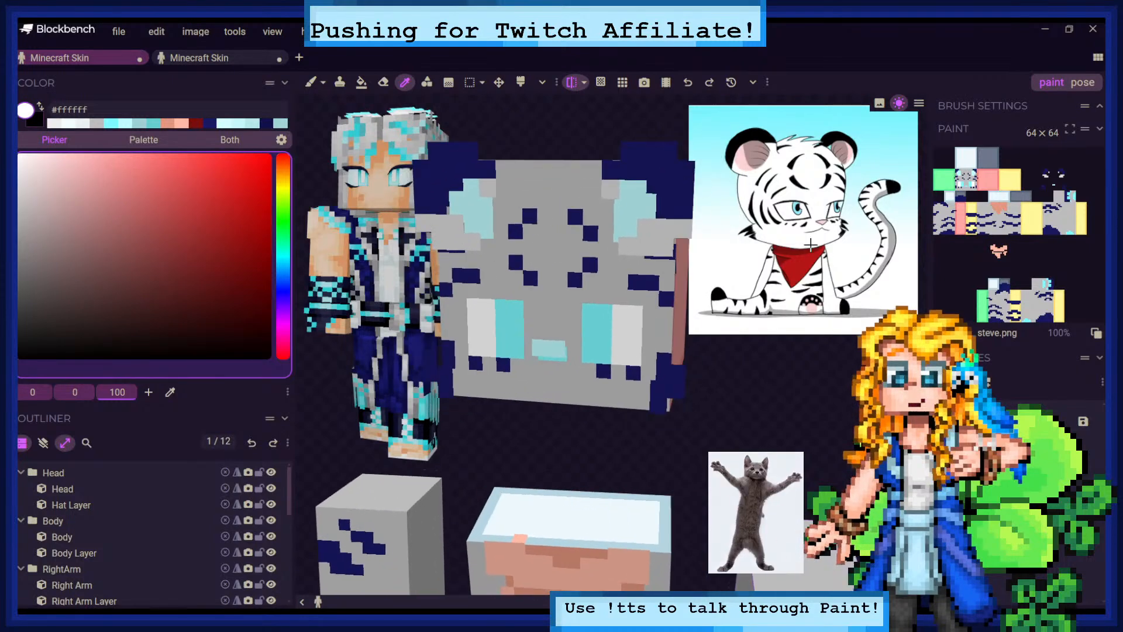
{"action": "mouse_move", "coordinate": [802, 360]}
{"action": "left_mouse_down"}
{"action": "mouse_move", "coordinate": [759, 346]}
{"action": "mouse_move", "coordinate": [804, 330]}
{"action": "mouse_move", "coordinate": [793, 352]}
{"action": "left_mouse_up"}
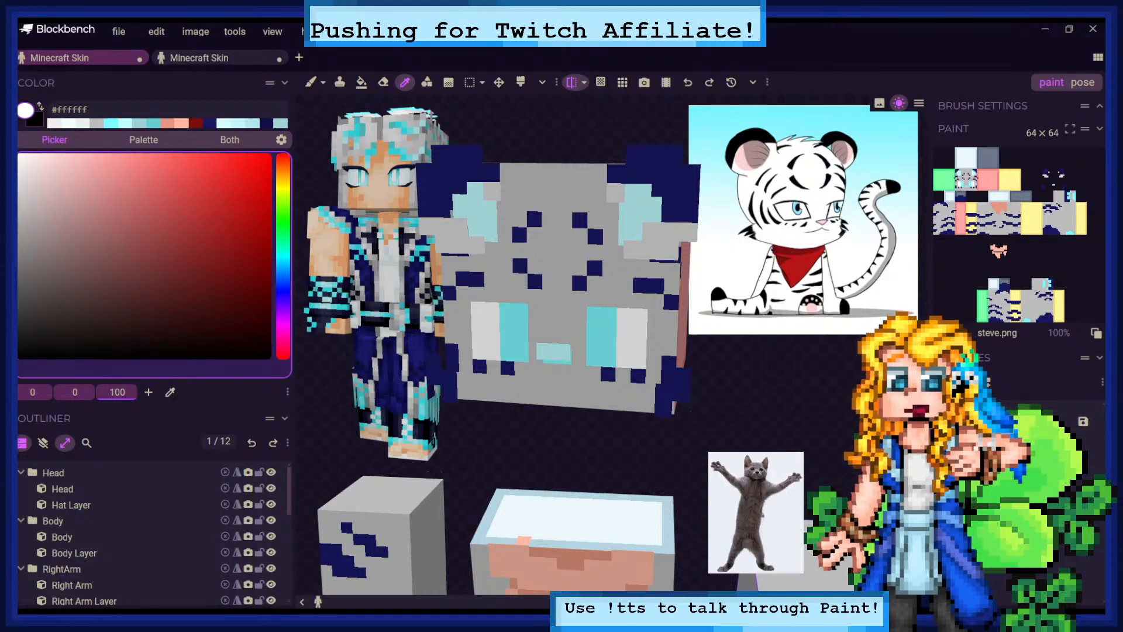
{"action": "left_click_drag", "start_coordinate": [763, 285], "coordinate": [737, 285]}
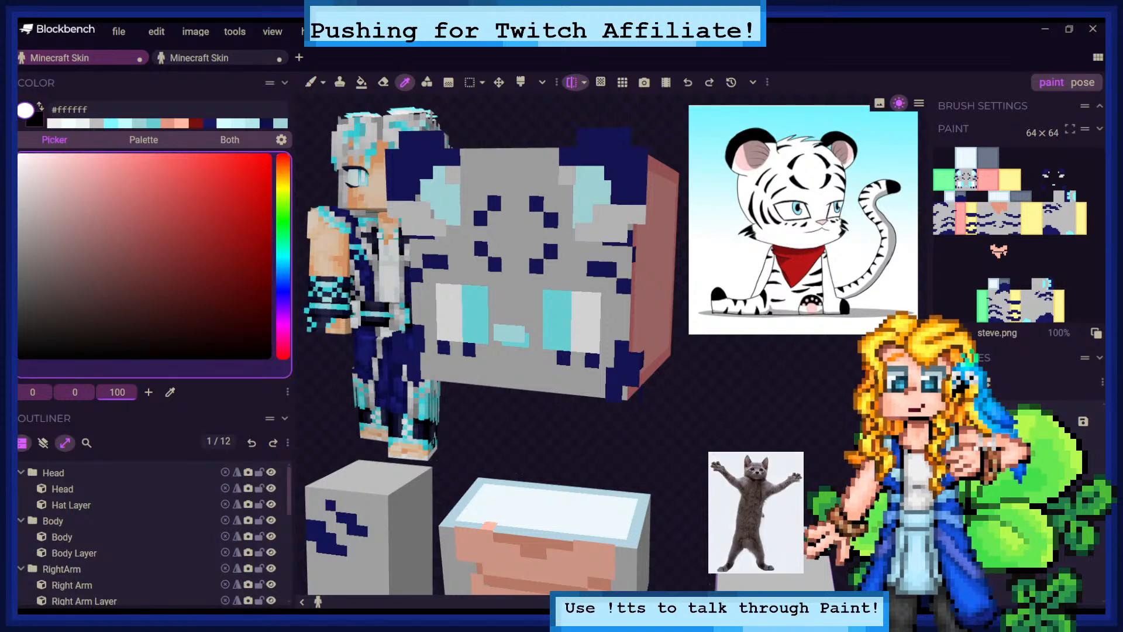
{"action": "left_click", "coordinate": [495, 177]}
{"action": "left_click_drag", "start_coordinate": [504, 133], "coordinate": [503, 127]}
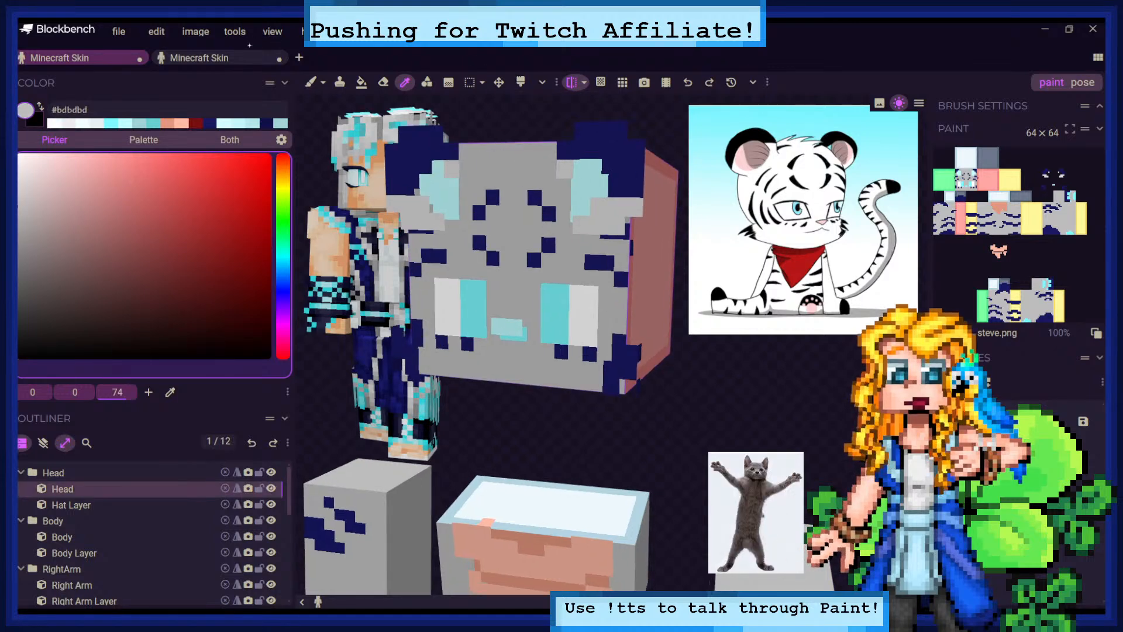
Sample the darker grey #aeaeae from the coat trim in the other Minecraft Skin project and return to the tiger skin
{"action": "left_click", "coordinate": [245, 58]}
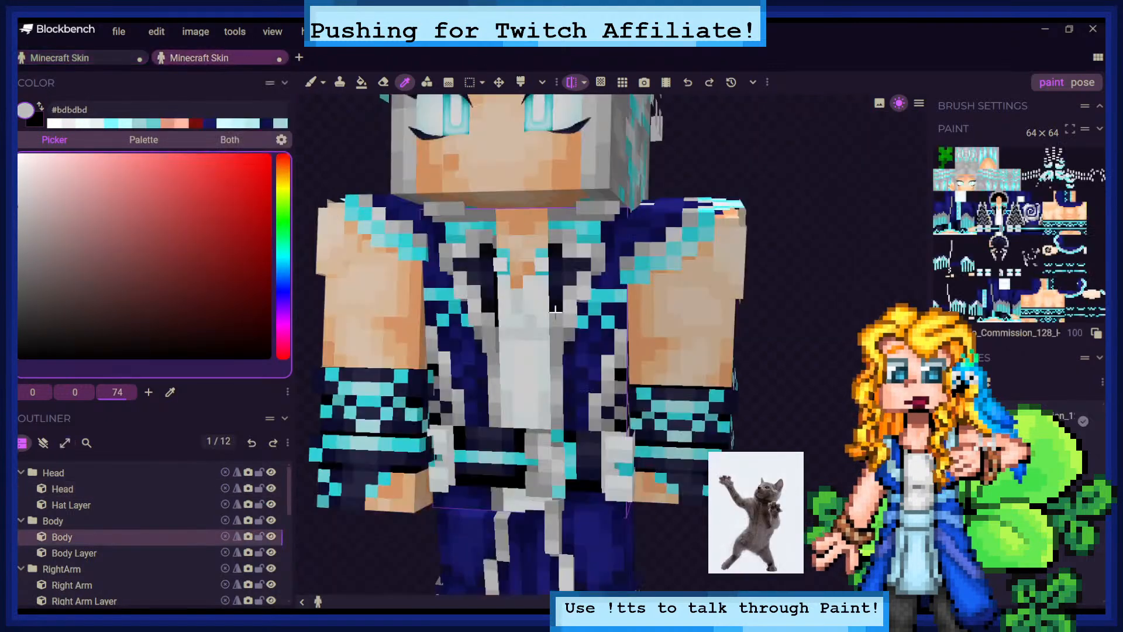
{"action": "left_click_drag", "start_coordinate": [555, 342], "coordinate": [553, 338]}
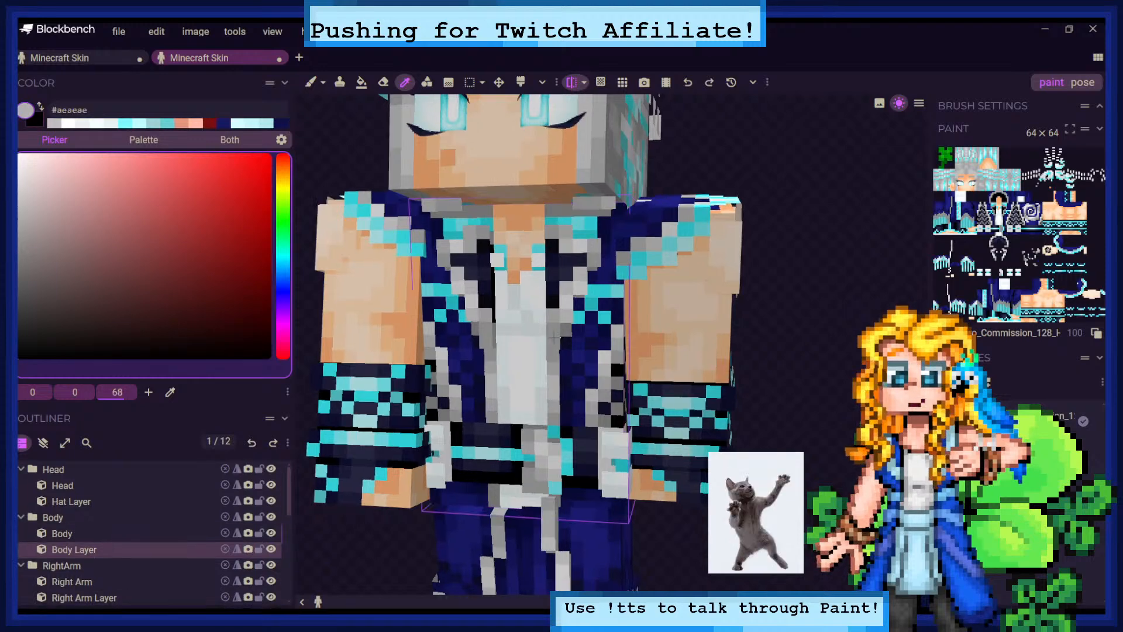
{"action": "left_click", "coordinate": [59, 58]}
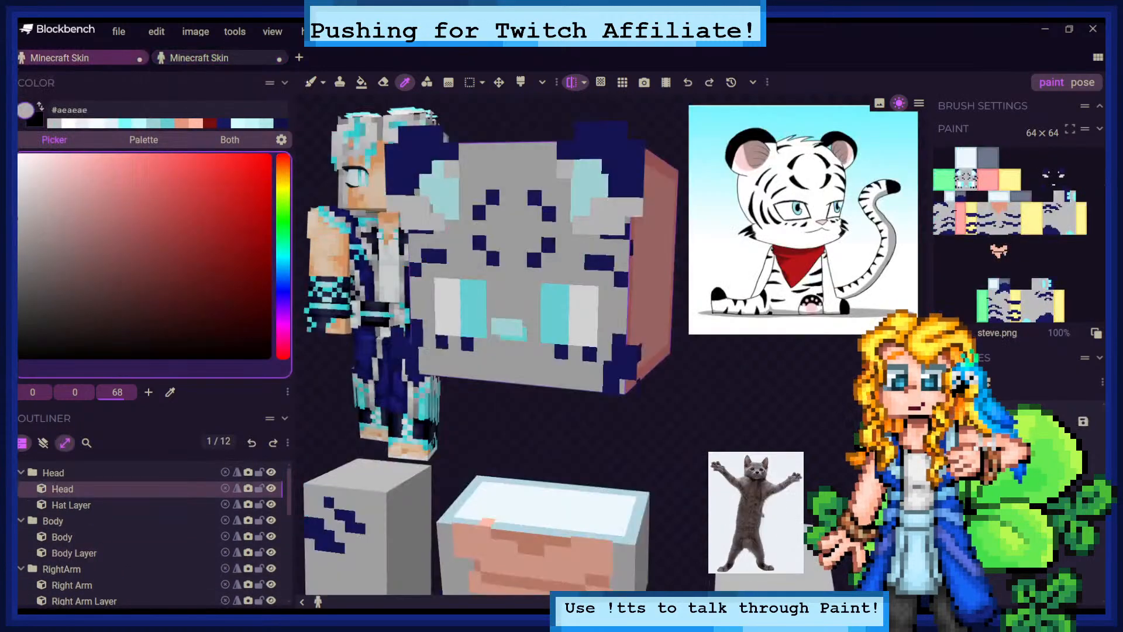
Hide the outer layers and brush #aeaeae shading along the side and lower edges of the head's front face
{"action": "left_click", "coordinate": [311, 82]}
{"action": "left_click_drag", "start_coordinate": [770, 394], "coordinate": [794, 407]}
{"action": "left_click", "coordinate": [43, 443]}
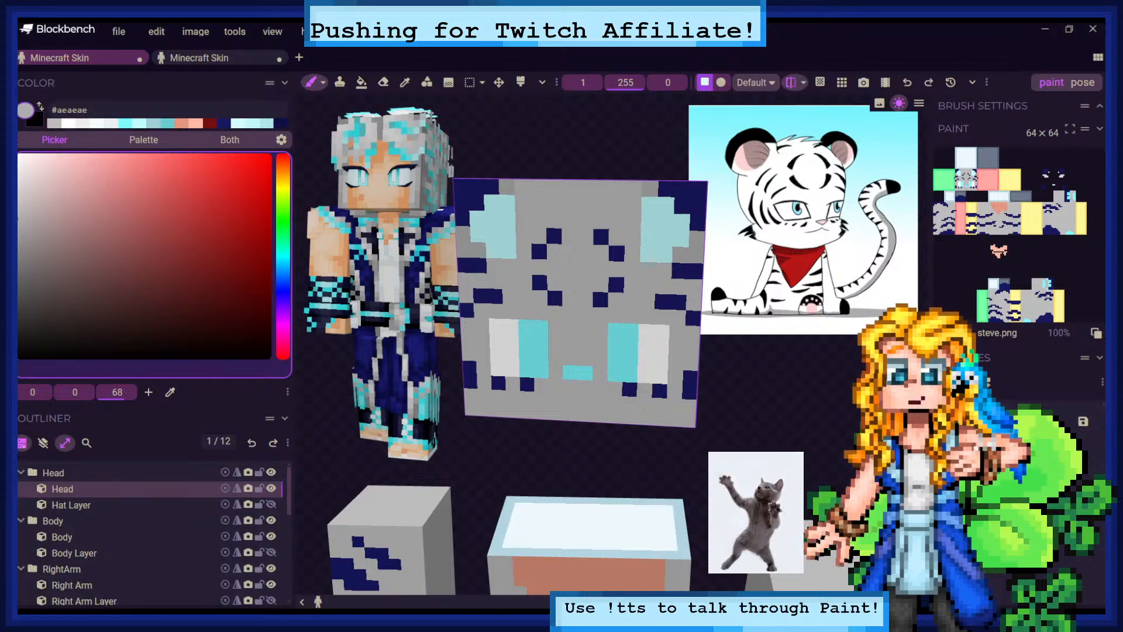
{"action": "left_click", "coordinate": [44, 442]}
{"action": "mouse_move", "coordinate": [515, 453]}
{"action": "left_mouse_down"}
{"action": "mouse_move", "coordinate": [516, 468]}
{"action": "mouse_move", "coordinate": [494, 468]}
{"action": "mouse_move", "coordinate": [509, 453]}
{"action": "left_mouse_up"}
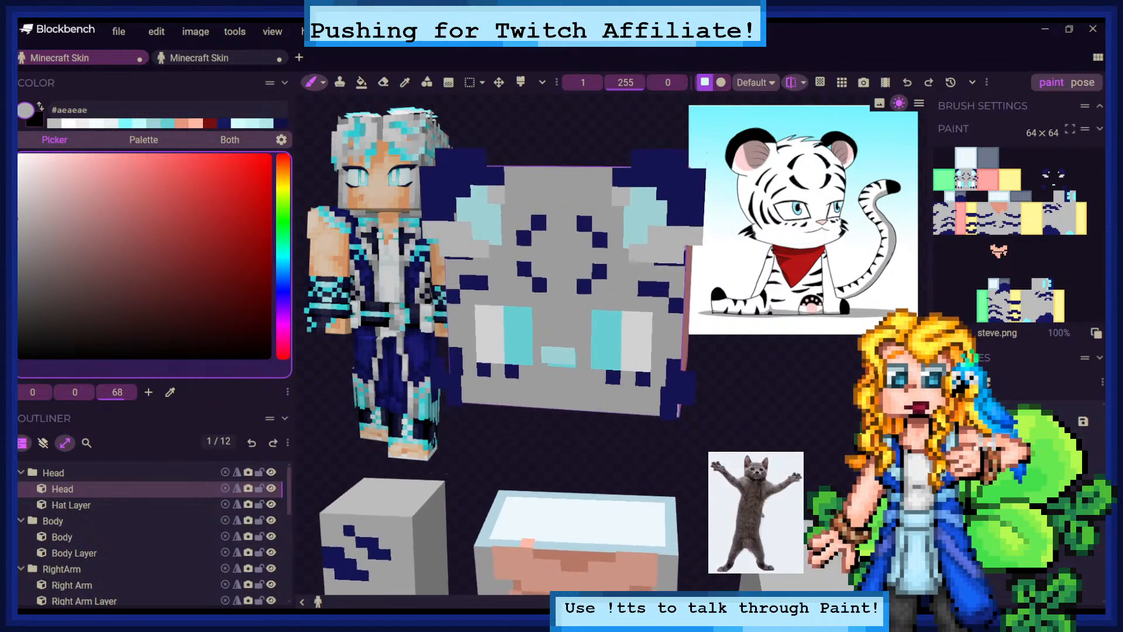
{"action": "left_click", "coordinate": [43, 443]}
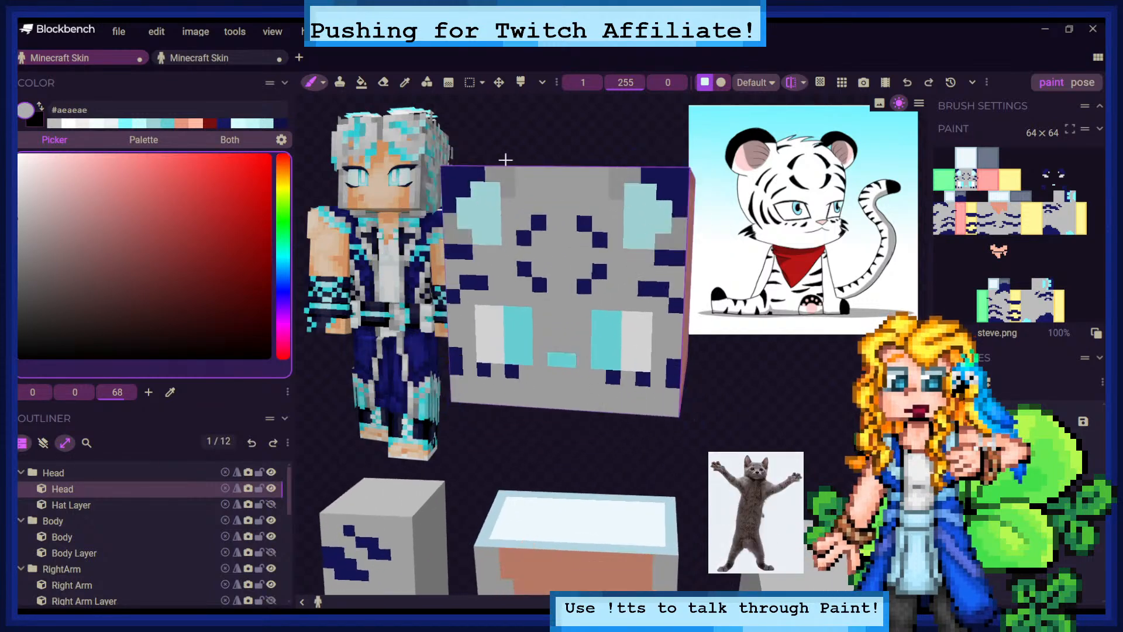
{"action": "left_click", "coordinate": [44, 443]}
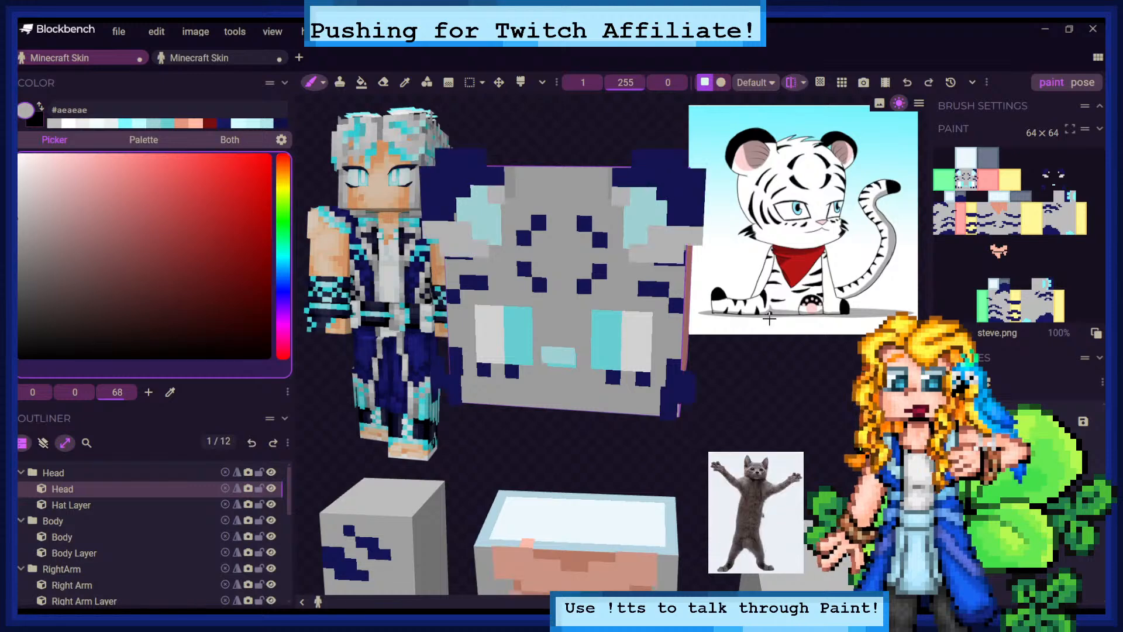
{"action": "mouse_move", "coordinate": [769, 319]}
{"action": "left_mouse_down"}
{"action": "mouse_move", "coordinate": [782, 310]}
{"action": "mouse_move", "coordinate": [775, 306]}
{"action": "left_mouse_up"}
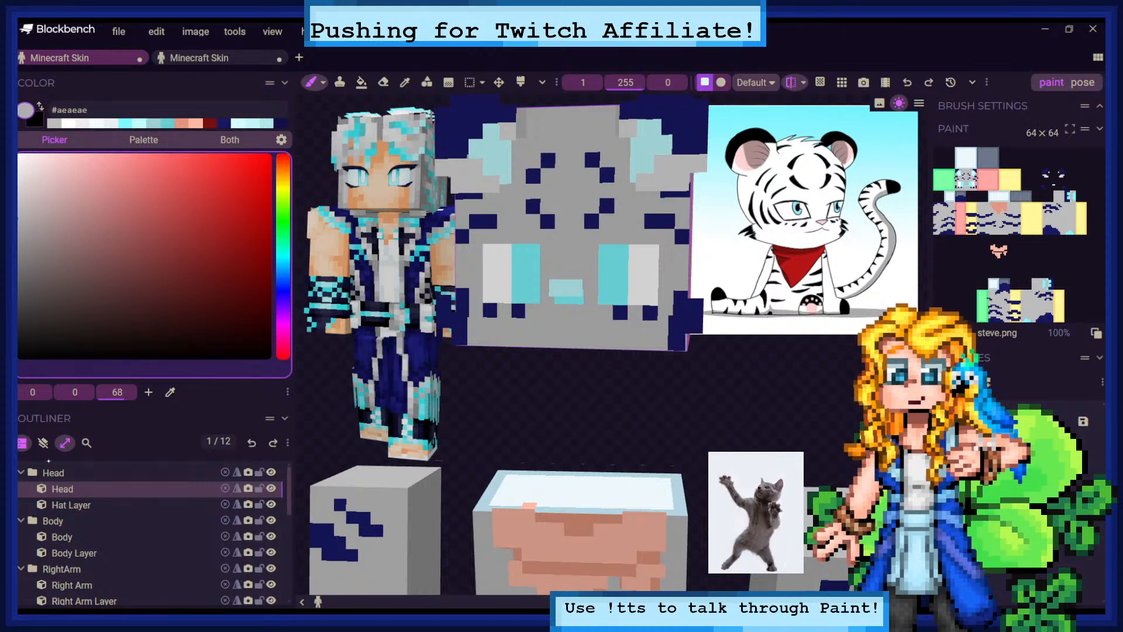
{"action": "left_click", "coordinate": [44, 444]}
{"action": "left_click_drag", "start_coordinate": [463, 206], "coordinate": [464, 281]}
{"action": "left_click_drag", "start_coordinate": [464, 339], "coordinate": [555, 341]}
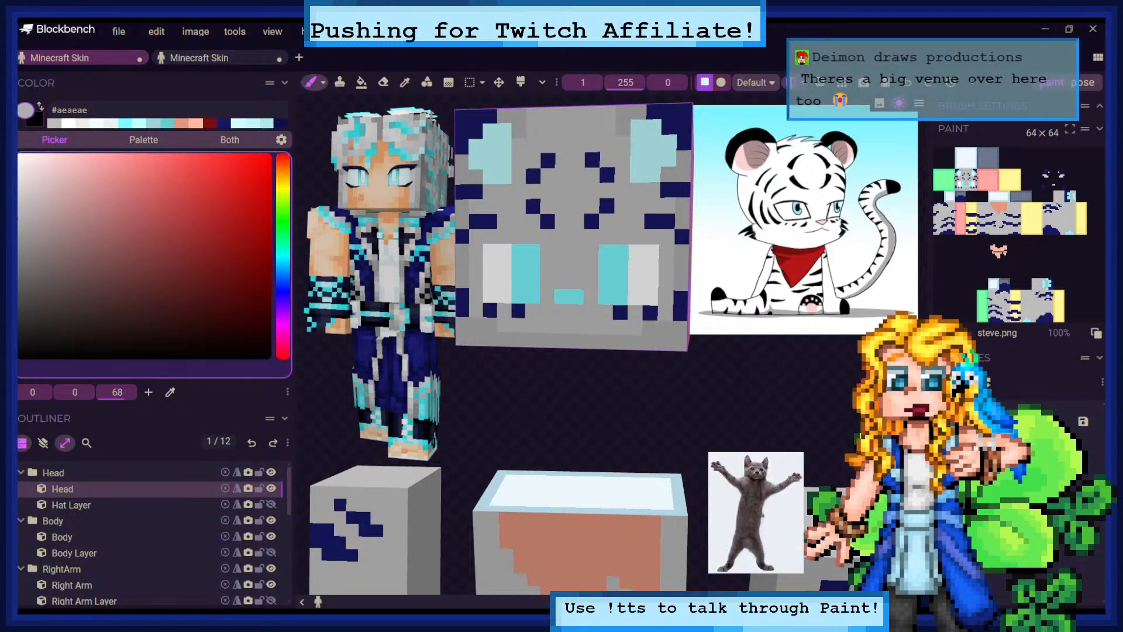
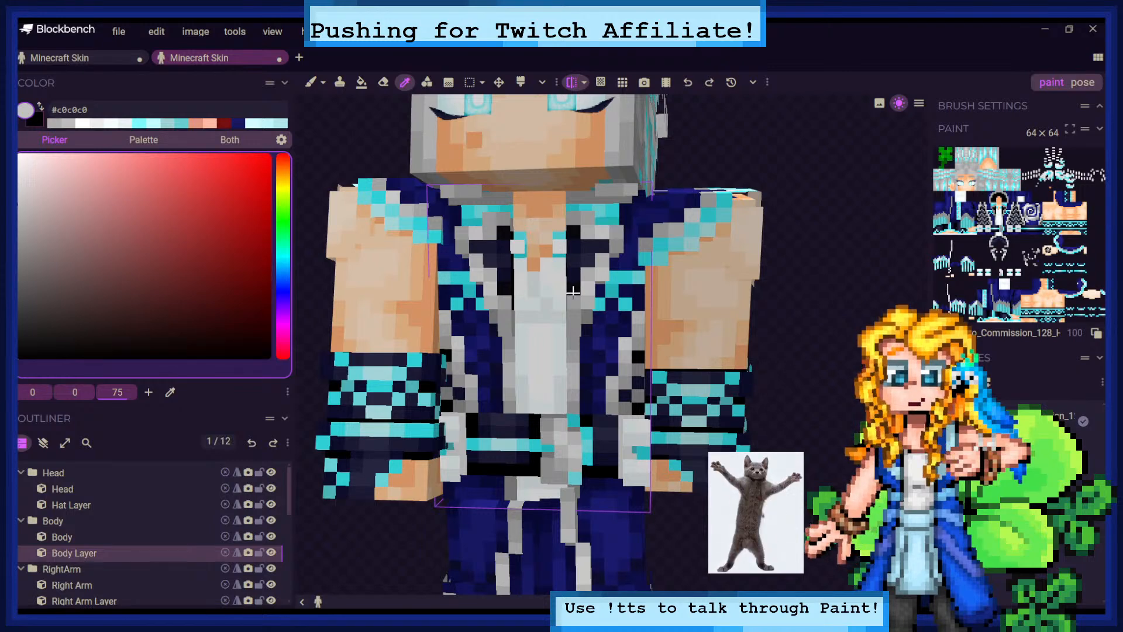
Sample the light grey #d6d6d6 from the character's coat trim and return to the tiger skin project
{"action": "left_click", "coordinate": [588, 302]}
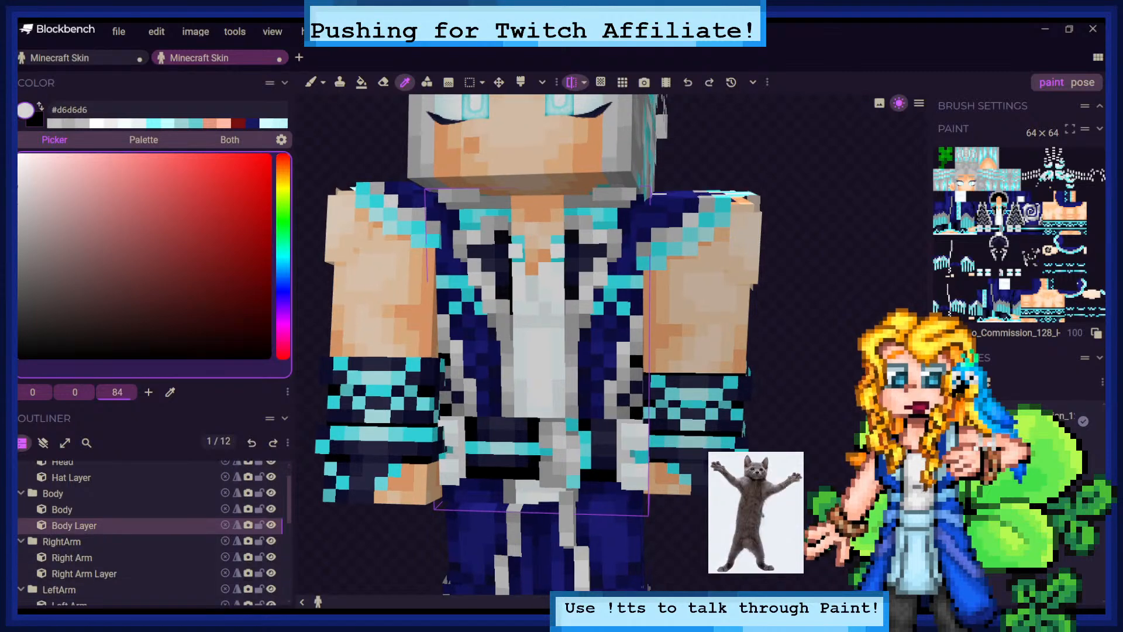
{"action": "left_click", "coordinate": [310, 82]}
{"action": "left_click", "coordinate": [100, 62]}
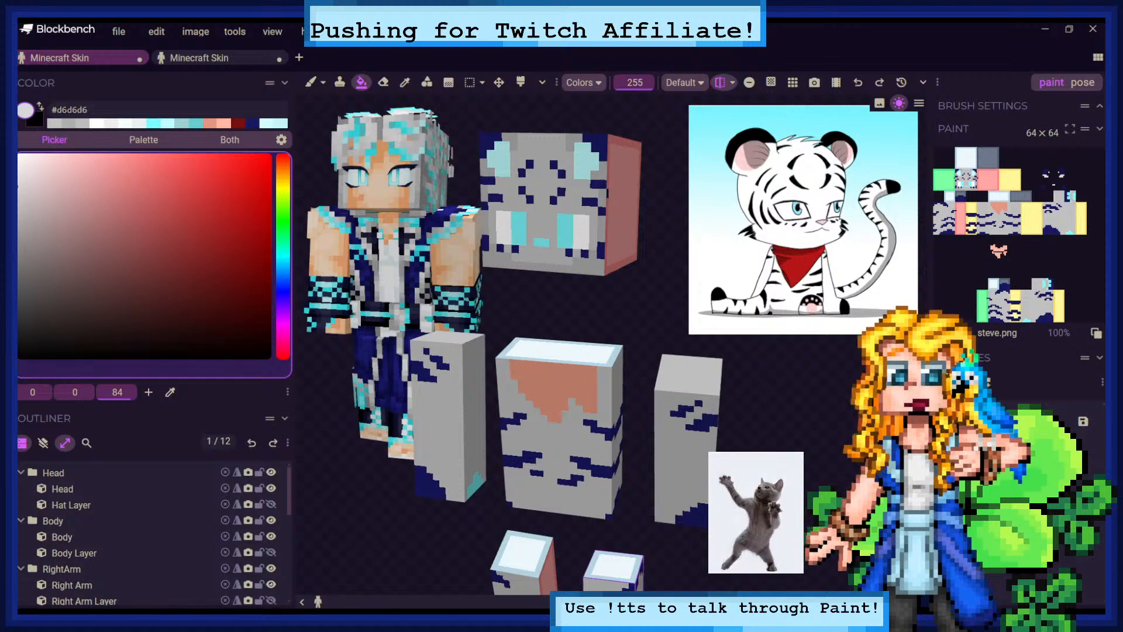
With the outer layers hidden, paint light grey #d6d6d6 highlights around the forehead stripes on the head's front face
{"action": "left_click_drag", "start_coordinate": [658, 263], "coordinate": [692, 281]}
{"action": "scroll", "coordinate": [644, 468], "scroll_direction": "up", "scroll_amount": 5}
{"action": "mouse_move", "coordinate": [661, 281]}
{"action": "right_mouse_down"}
{"action": "mouse_move", "coordinate": [644, 468]}
{"action": "mouse_move", "coordinate": [667, 263]}
{"action": "right_mouse_up"}
{"action": "scroll", "coordinate": [561, 351], "scroll_direction": "down", "scroll_amount": 3}
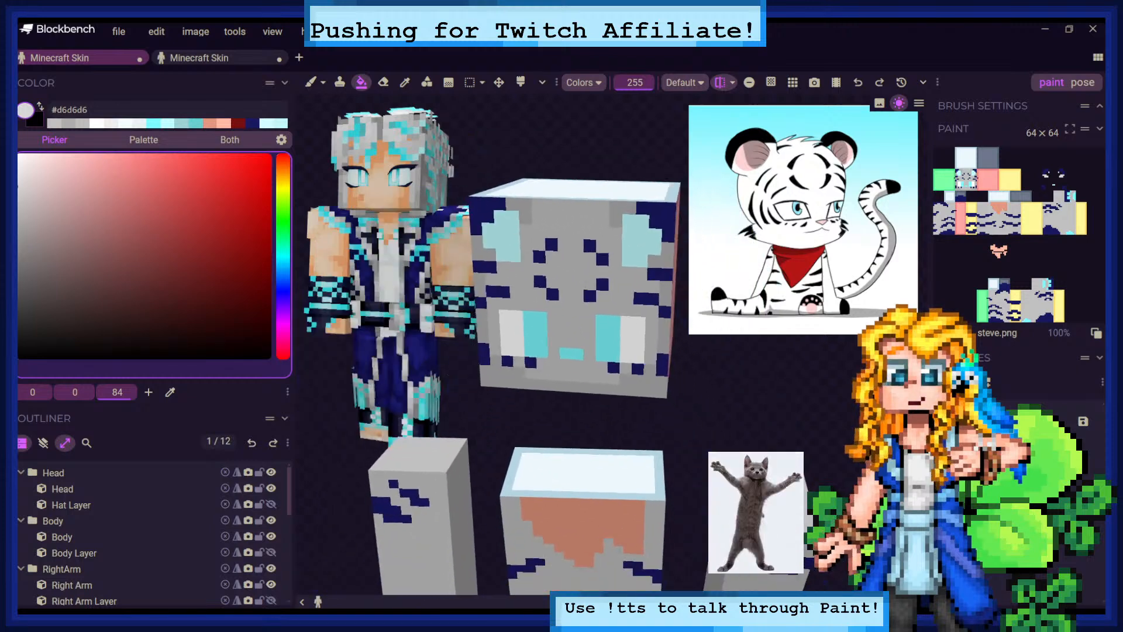
{"action": "left_click_drag", "start_coordinate": [748, 303], "coordinate": [609, 172]}
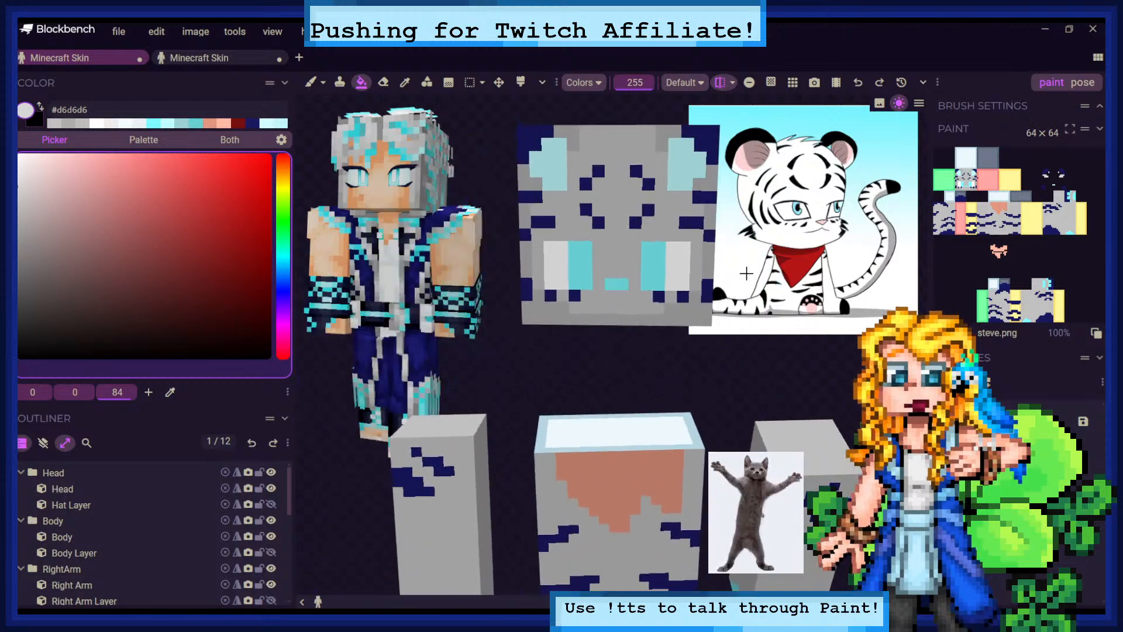
{"action": "left_click", "coordinate": [44, 443]}
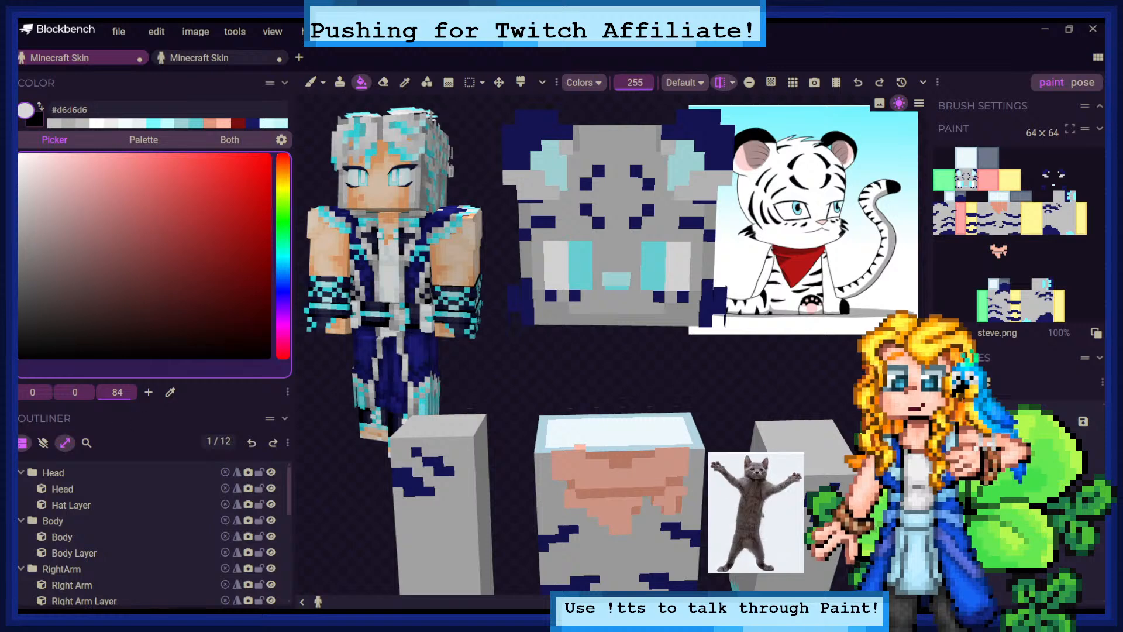
{"action": "left_click", "coordinate": [43, 443]}
{"action": "left_click", "coordinate": [606, 202]}
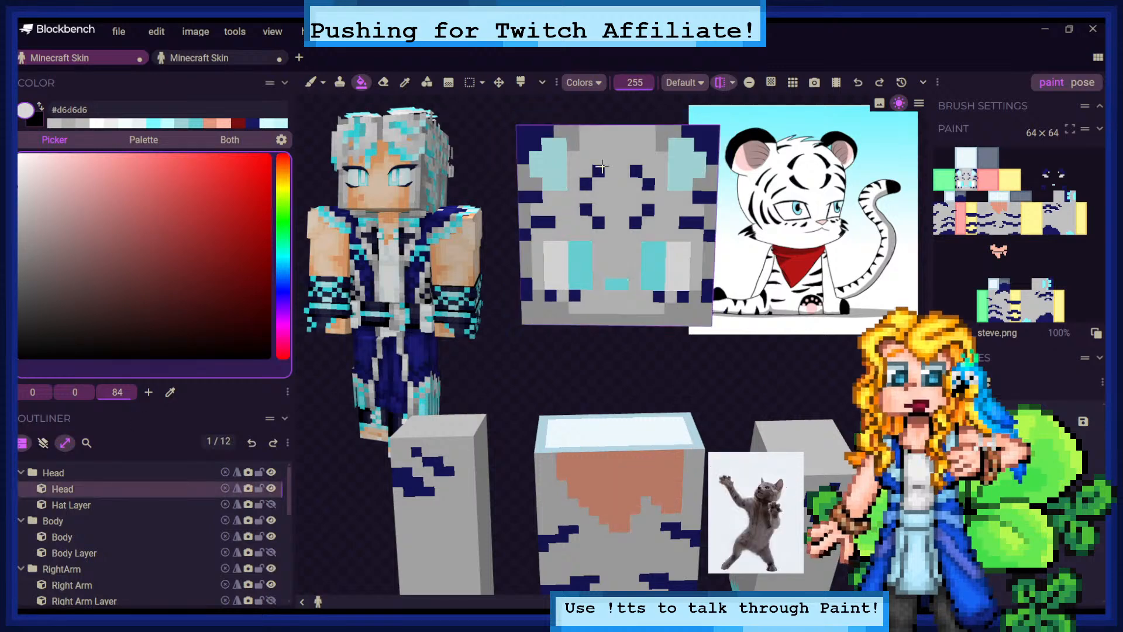
{"action": "key", "text": "b"}
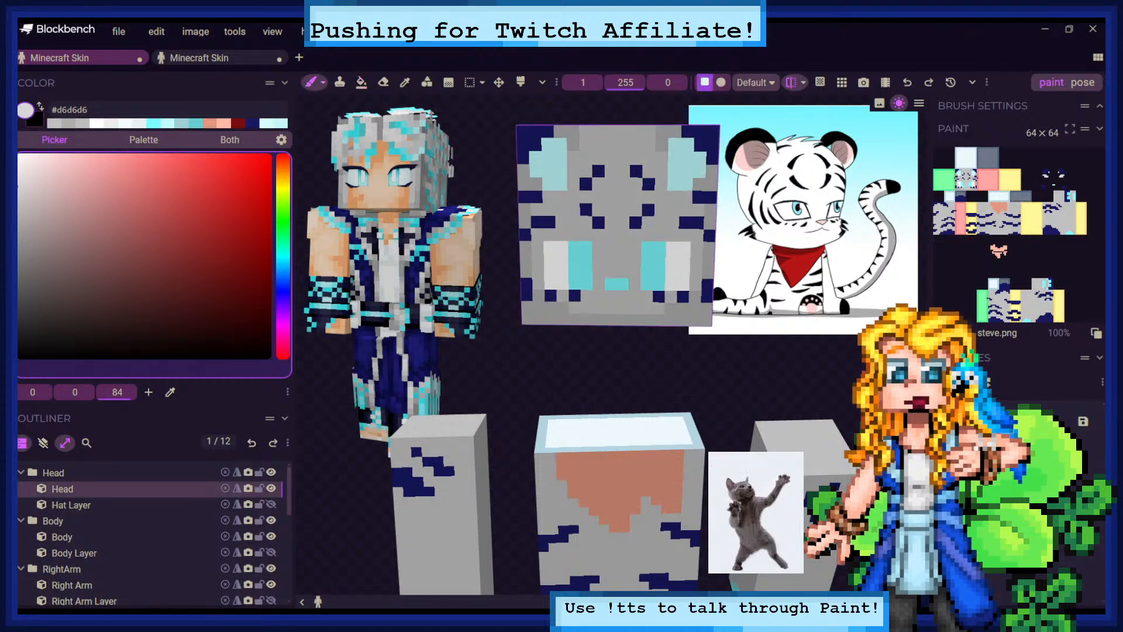
{"action": "mouse_move", "coordinate": [587, 196]}
{"action": "left_mouse_down"}
{"action": "mouse_move", "coordinate": [610, 184]}
{"action": "mouse_move", "coordinate": [610, 208]}
{"action": "mouse_move", "coordinate": [611, 172]}
{"action": "mouse_move", "coordinate": [598, 158]}
{"action": "mouse_move", "coordinate": [575, 194]}
{"action": "left_mouse_up"}
{"action": "left_click", "coordinate": [587, 168]}
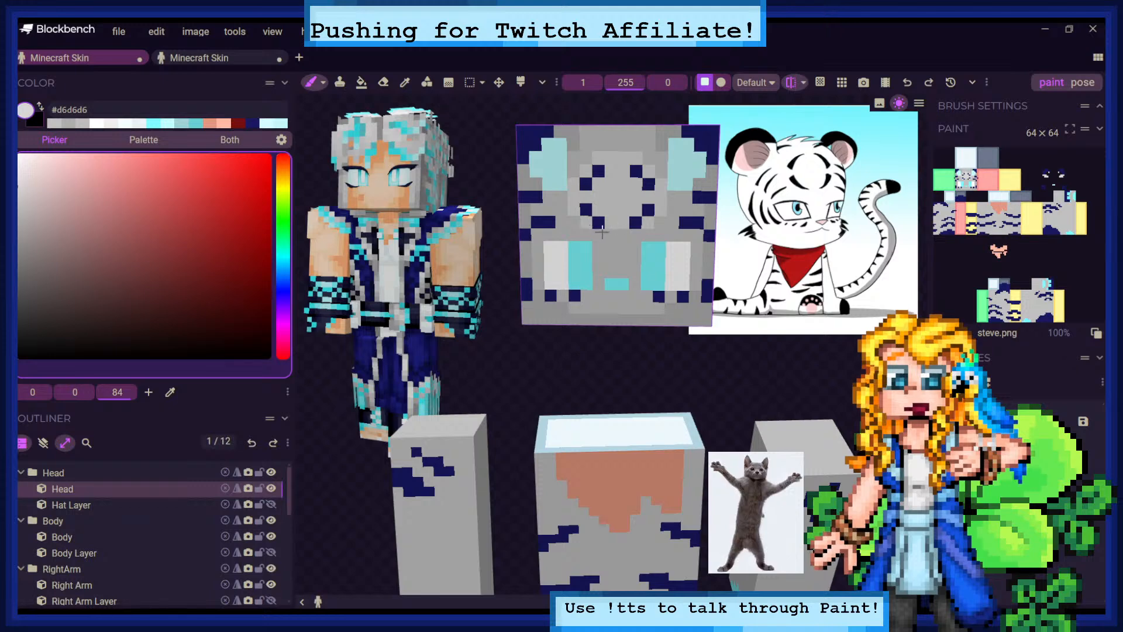
{"action": "left_click_drag", "start_coordinate": [574, 234], "coordinate": [569, 221]}
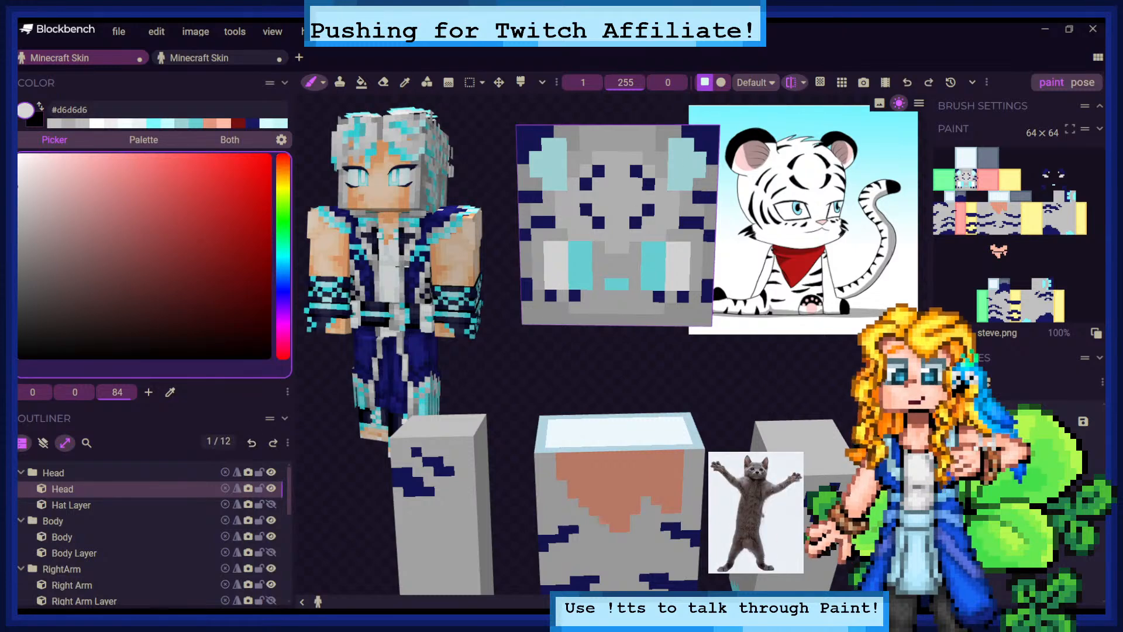
Show the outer layers, sample light grey #d8d8d8 from the Hat Layer beside the ear, and ready the brush
{"action": "left_click", "coordinate": [44, 442]}
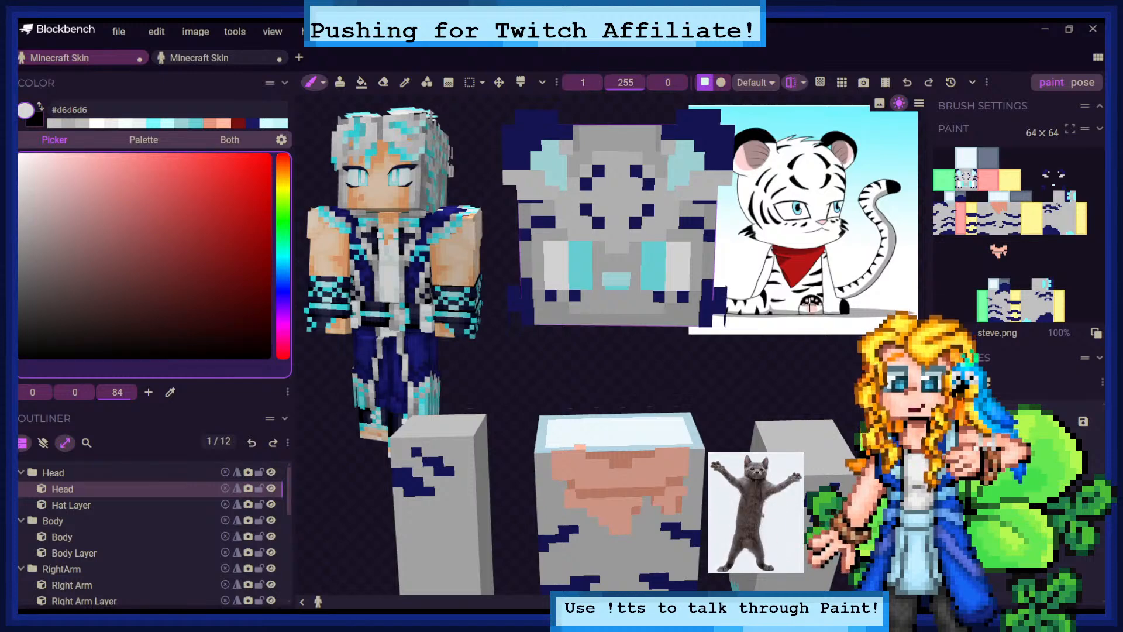
{"action": "left_click_drag", "start_coordinate": [777, 353], "coordinate": [759, 349]}
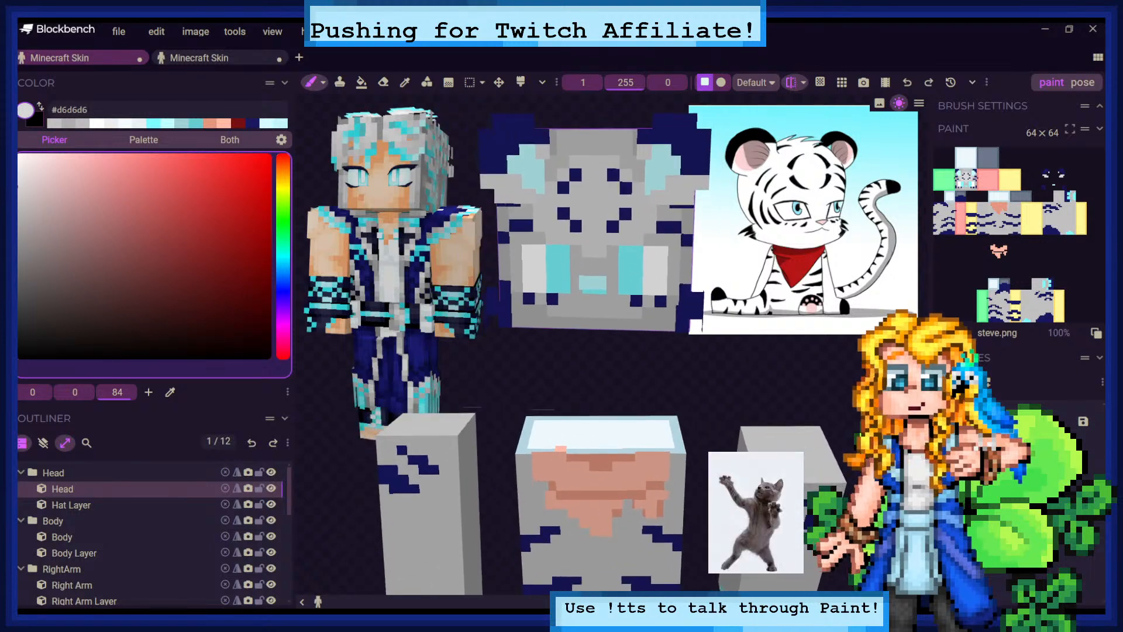
{"action": "key", "text": "c"}
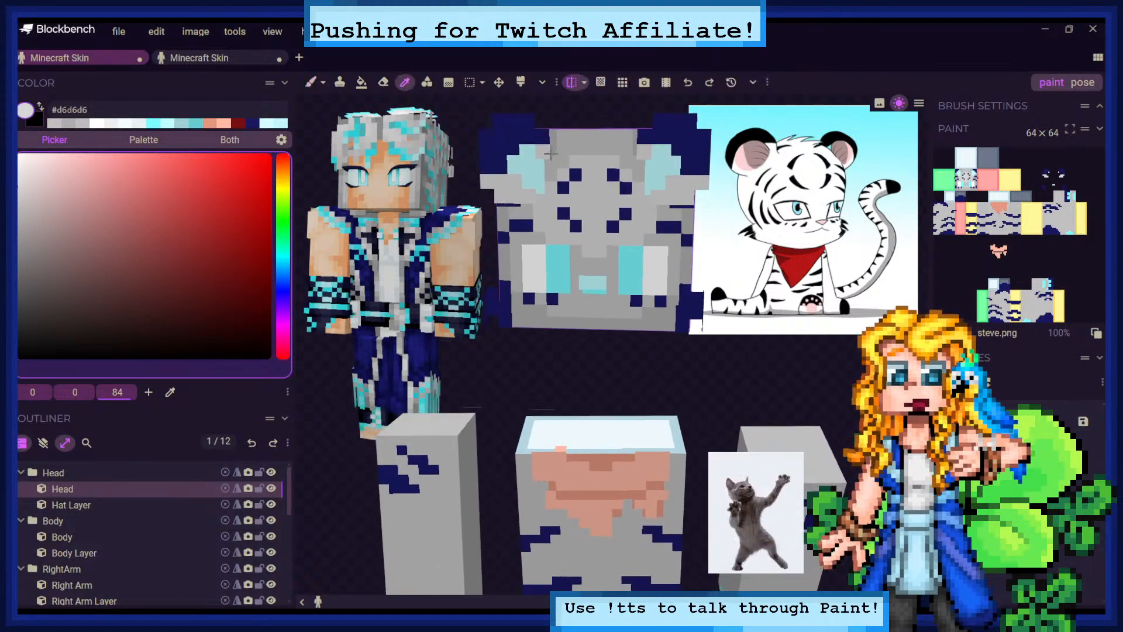
{"action": "left_click", "coordinate": [550, 154]}
{"action": "key", "text": "b"}
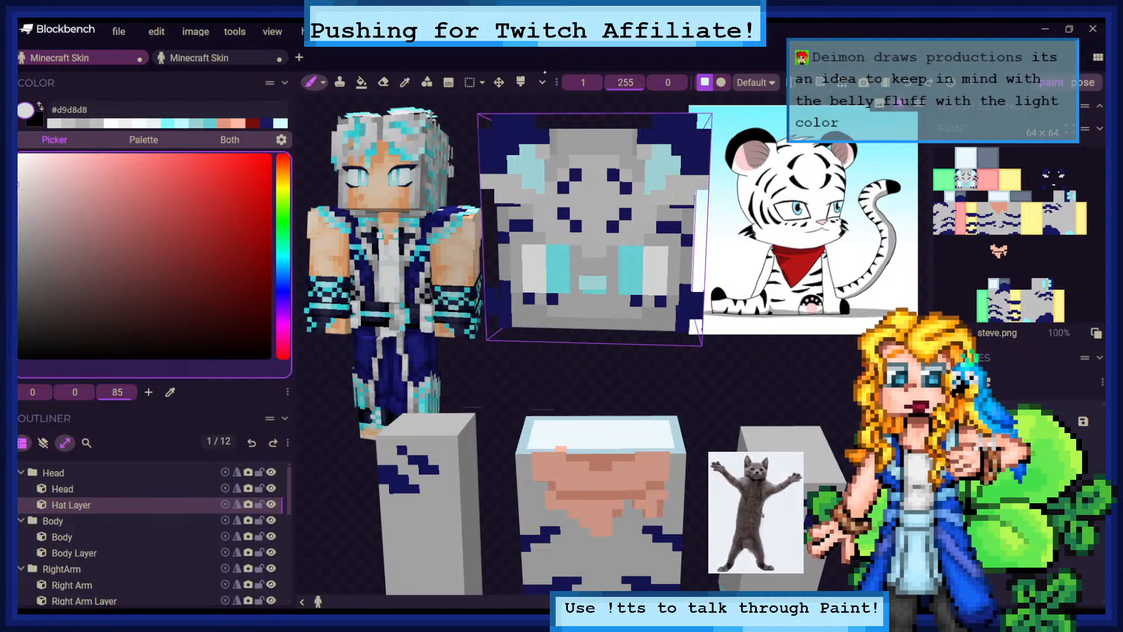
Try light grey #d8d8d8 fur tufts between the ears along the upper front edge of the Hat Layer
{"action": "left_click_drag", "start_coordinate": [717, 232], "coordinate": [724, 254]}
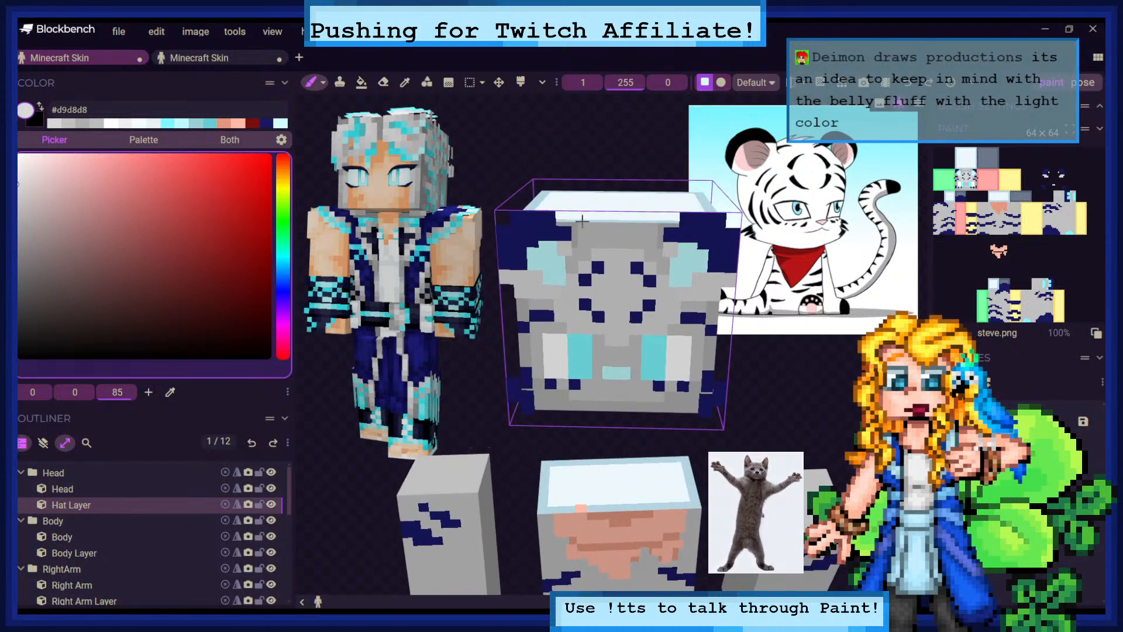
{"action": "left_click_drag", "start_coordinate": [582, 220], "coordinate": [616, 215]}
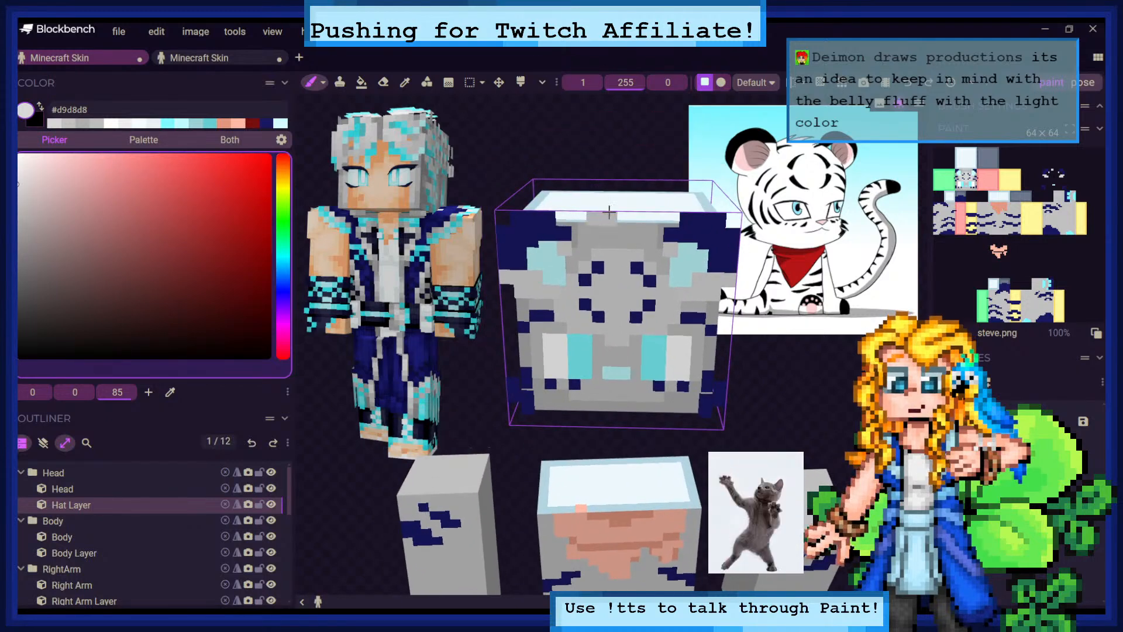
{"action": "left_click", "coordinate": [641, 217]}
{"action": "left_click", "coordinate": [655, 216]}
{"action": "left_click", "coordinate": [610, 210]}
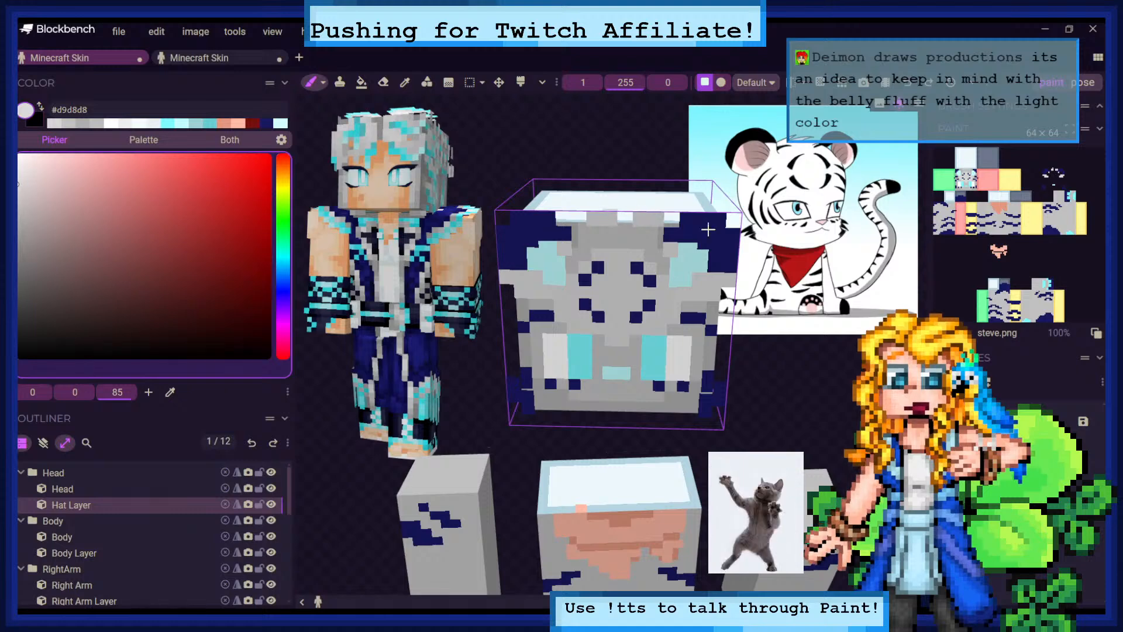
Erase the light grey tufts between the ears on the Hat Layer's front face
{"action": "left_click_drag", "start_coordinate": [708, 230], "coordinate": [651, 438]}
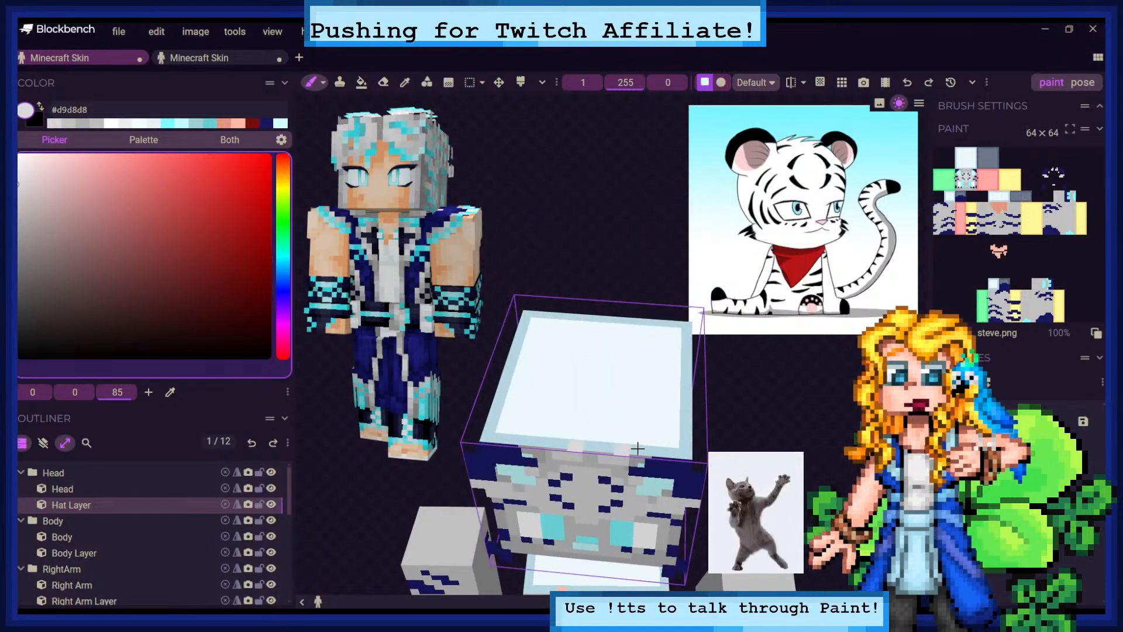
{"action": "mouse_move", "coordinate": [835, 431]}
{"action": "left_mouse_down"}
{"action": "mouse_move", "coordinate": [828, 327]}
{"action": "mouse_move", "coordinate": [830, 423]}
{"action": "left_mouse_up"}
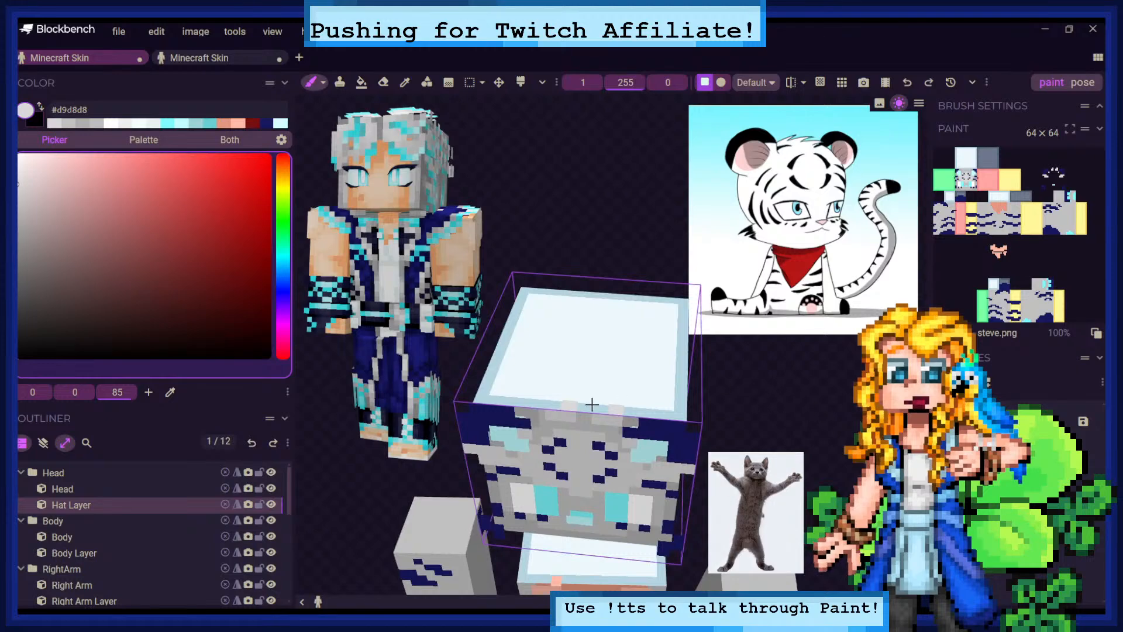
{"action": "mouse_move", "coordinate": [752, 391]}
{"action": "left_mouse_down"}
{"action": "mouse_move", "coordinate": [752, 275]}
{"action": "mouse_move", "coordinate": [750, 321]}
{"action": "mouse_move", "coordinate": [810, 341]}
{"action": "mouse_move", "coordinate": [809, 360]}
{"action": "mouse_move", "coordinate": [809, 302]}
{"action": "mouse_move", "coordinate": [793, 310]}
{"action": "mouse_move", "coordinate": [788, 276]}
{"action": "mouse_move", "coordinate": [790, 337]}
{"action": "left_mouse_up"}
{"action": "left_click", "coordinate": [383, 82]}
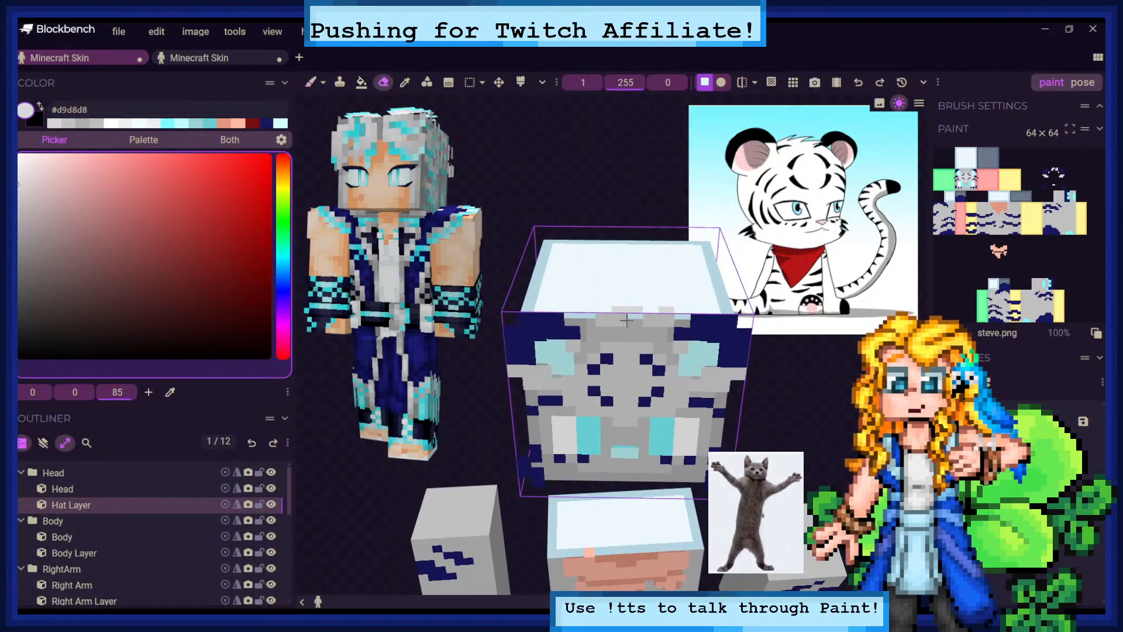
{"action": "left_click_drag", "start_coordinate": [606, 320], "coordinate": [665, 310]}
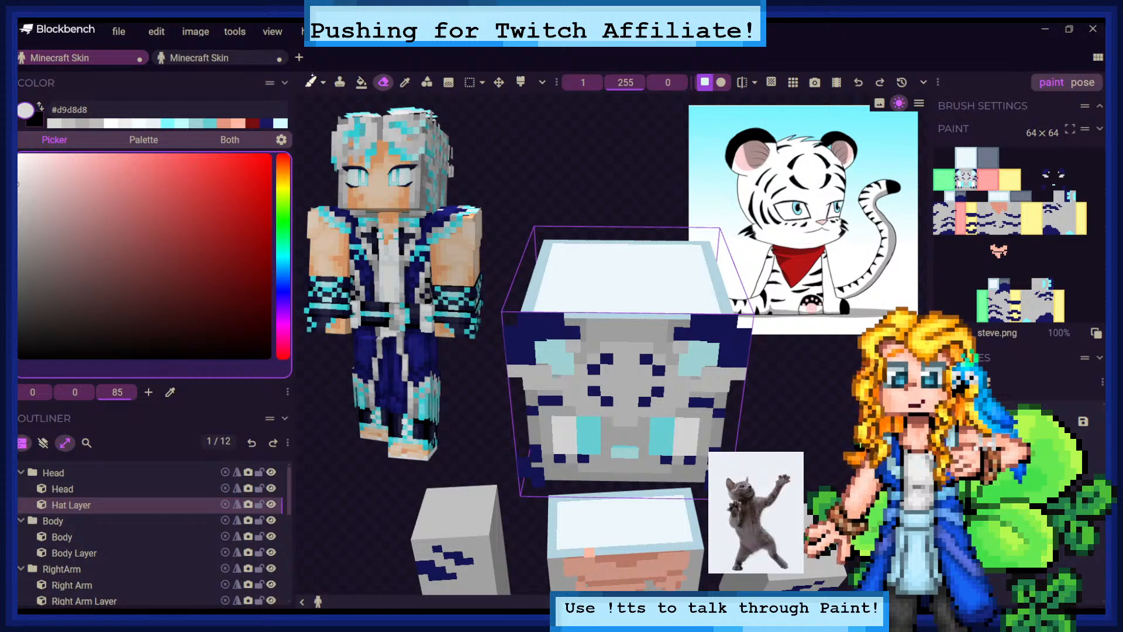
Paint light grey #d9d8d8 fur tufts along the front edge of the Hat Layer's top face
{"action": "key", "text": "b"}
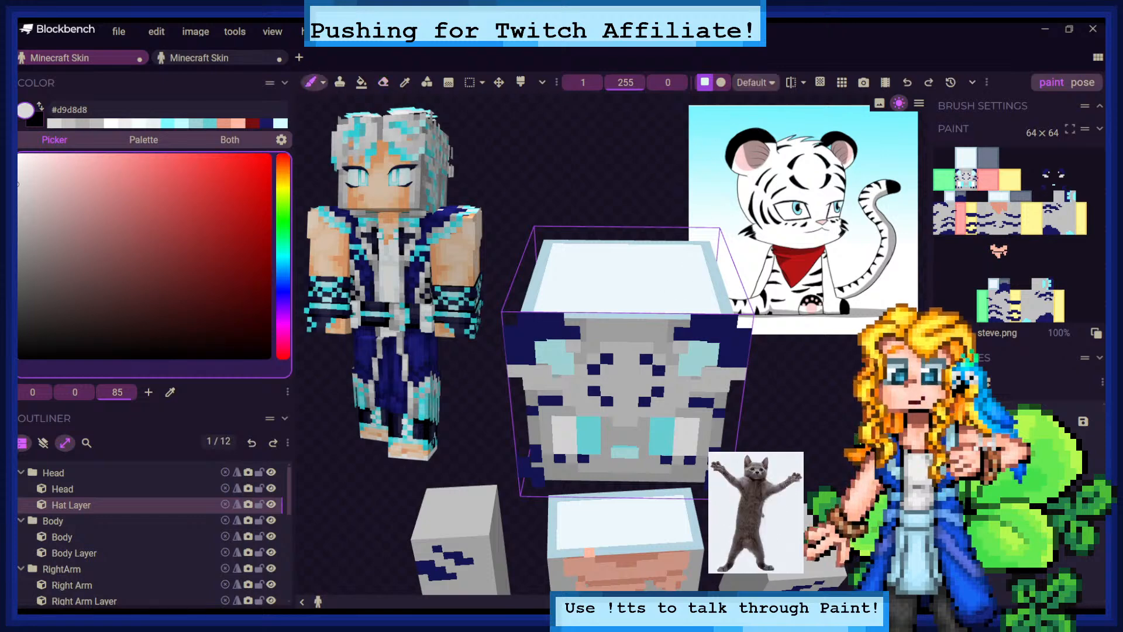
{"action": "left_click_drag", "start_coordinate": [834, 391], "coordinate": [765, 418]}
{"action": "left_click", "coordinate": [601, 473]}
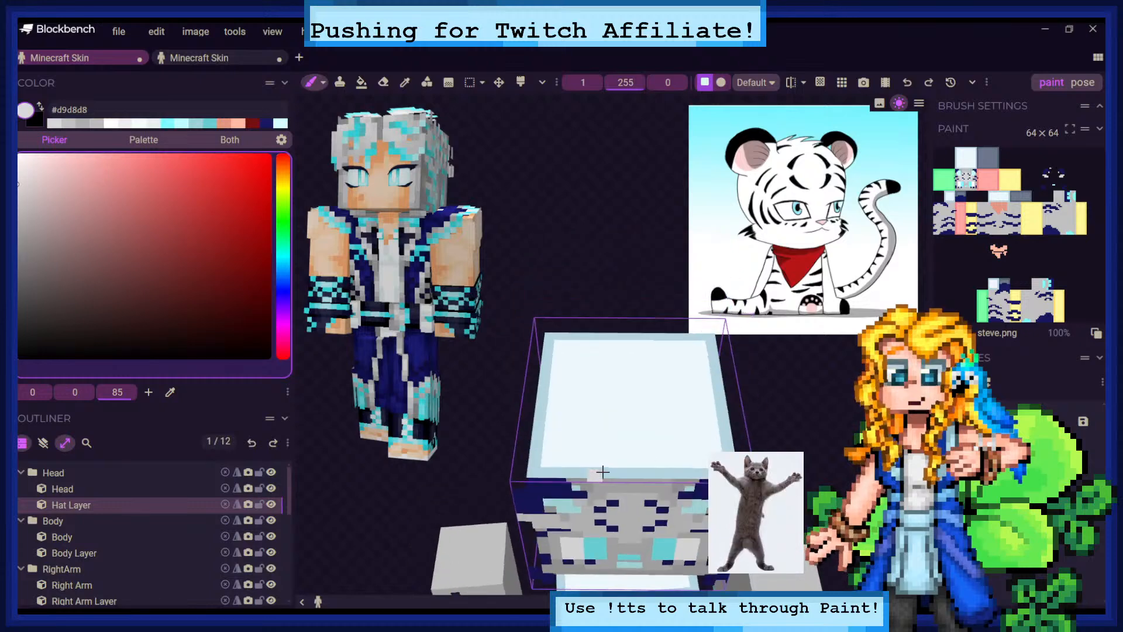
{"action": "left_click_drag", "start_coordinate": [611, 467], "coordinate": [684, 461]}
{"action": "mouse_move", "coordinate": [766, 515]}
{"action": "left_mouse_down"}
{"action": "mouse_move", "coordinate": [763, 438]}
{"action": "mouse_move", "coordinate": [763, 515]}
{"action": "left_mouse_up"}
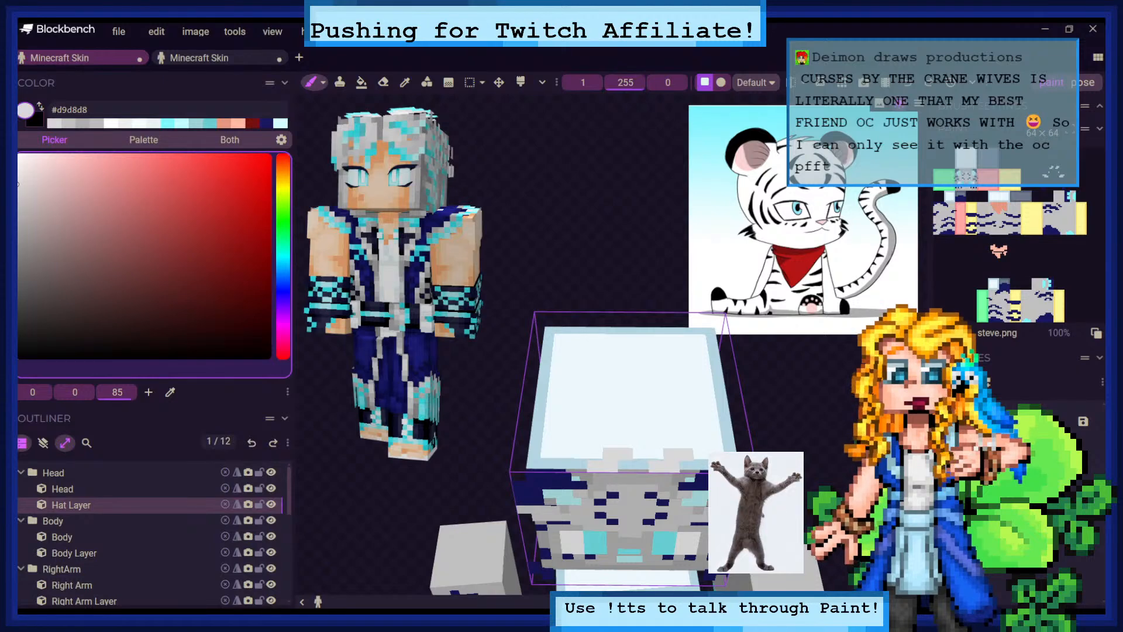
{"action": "left_click_drag", "start_coordinate": [623, 284], "coordinate": [603, 196]}
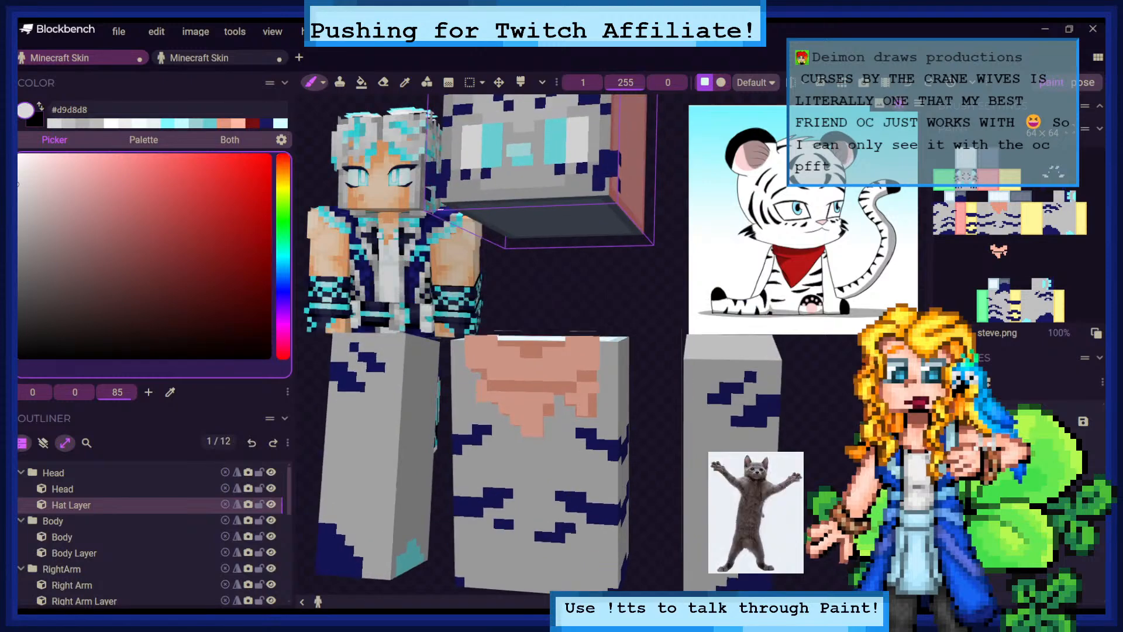
{"action": "scroll", "coordinate": [585, 275], "scroll_direction": "down", "scroll_amount": 5}
{"action": "right_click_drag", "start_coordinate": [585, 275], "coordinate": [652, 351]}
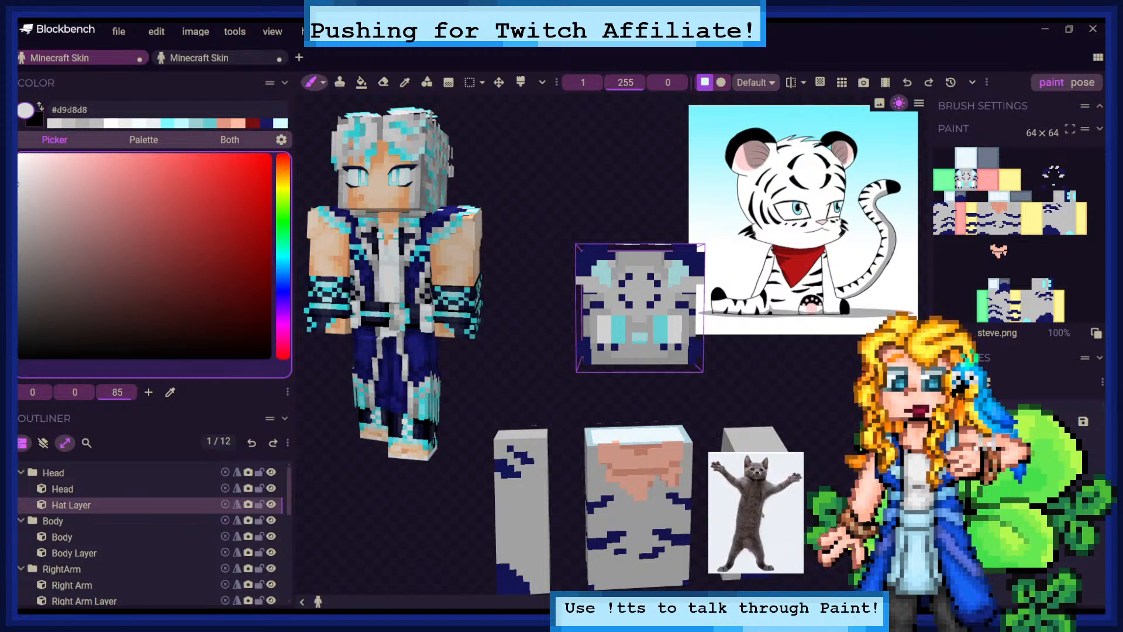
With the outer layers hidden, paint light grey #d9d8d8 highlights around the nose on the head's front face
{"action": "scroll", "coordinate": [640, 308], "scroll_direction": "up", "scroll_amount": 5}
{"action": "right_click_drag", "start_coordinate": [673, 269], "coordinate": [579, 303]}
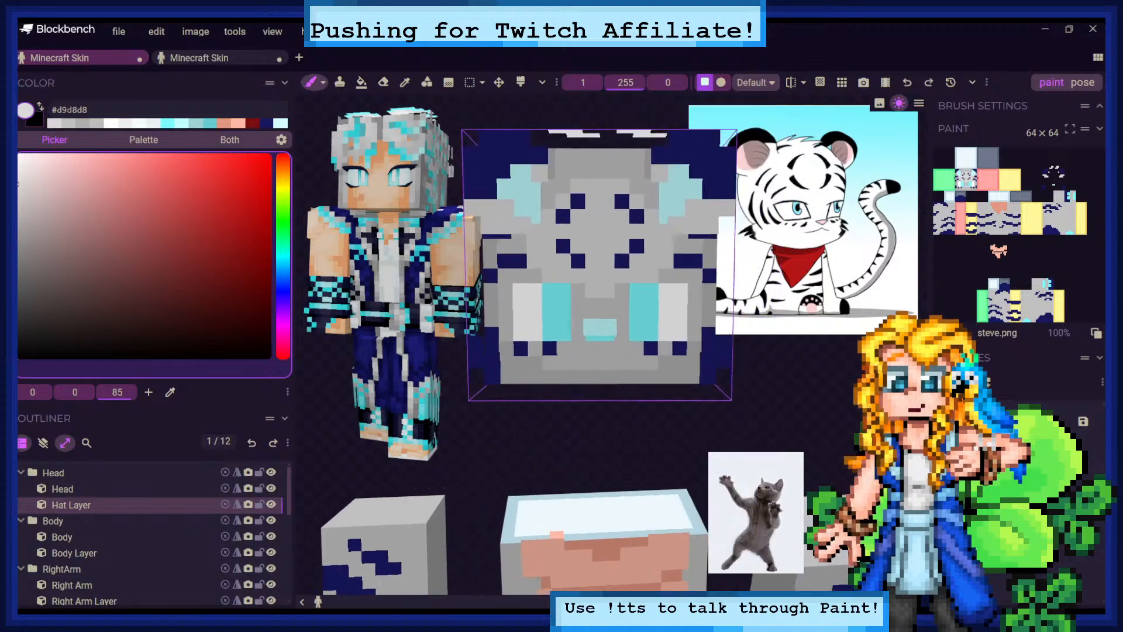
{"action": "left_click", "coordinate": [65, 443]}
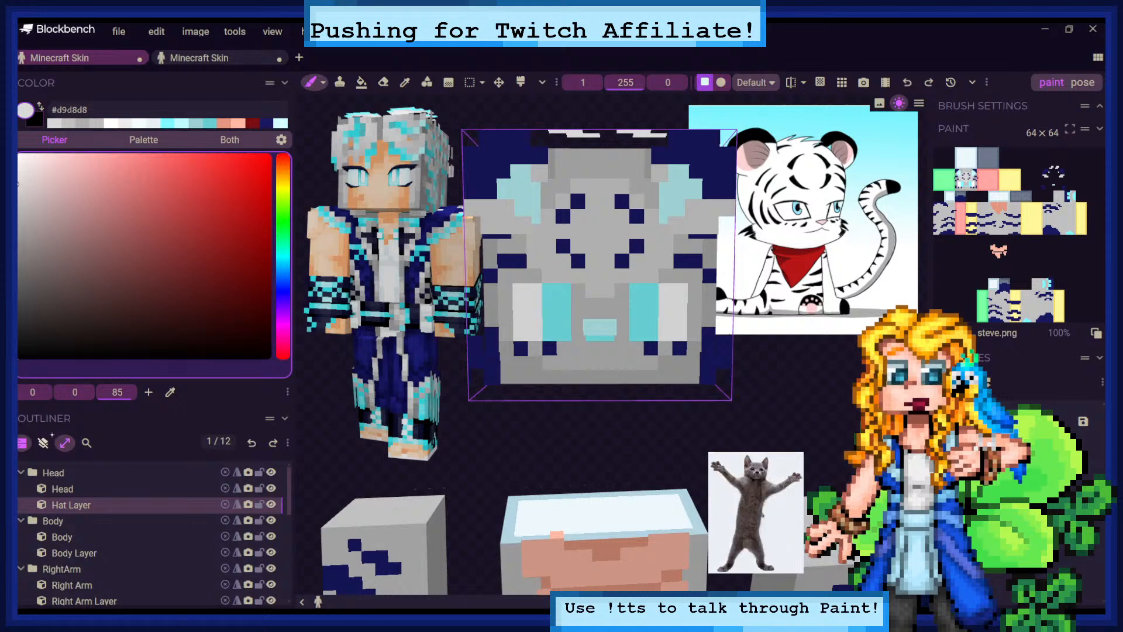
{"action": "left_click", "coordinate": [44, 442]}
{"action": "left_click", "coordinate": [530, 275]}
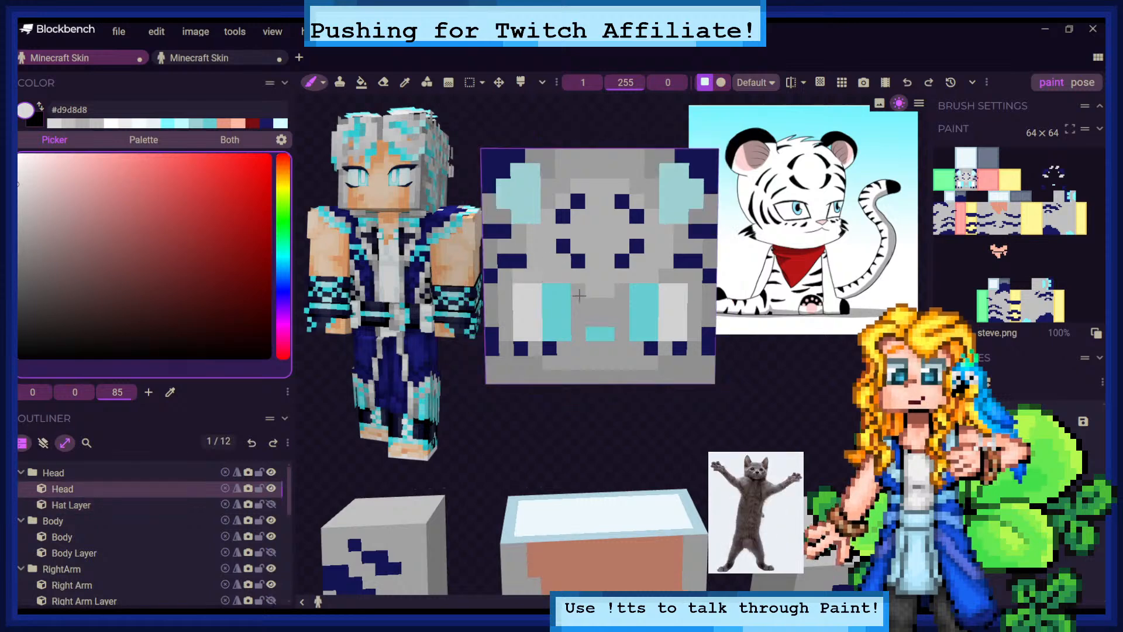
{"action": "mouse_move", "coordinate": [579, 294]}
{"action": "left_mouse_down"}
{"action": "mouse_move", "coordinate": [577, 319]}
{"action": "mouse_move", "coordinate": [607, 348]}
{"action": "left_mouse_up"}
{"action": "mouse_move", "coordinate": [593, 309]}
{"action": "left_mouse_down"}
{"action": "mouse_move", "coordinate": [593, 320]}
{"action": "mouse_move", "coordinate": [614, 297]}
{"action": "mouse_move", "coordinate": [622, 319]}
{"action": "left_mouse_up"}
{"action": "left_click", "coordinate": [626, 332]}
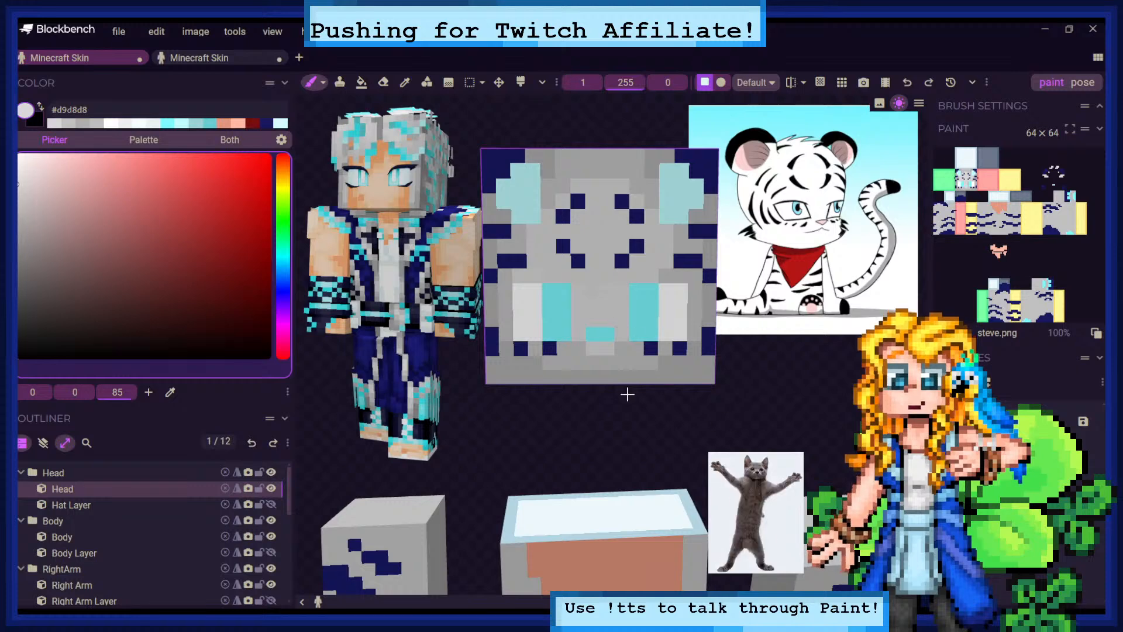
{"action": "left_click", "coordinate": [43, 443]}
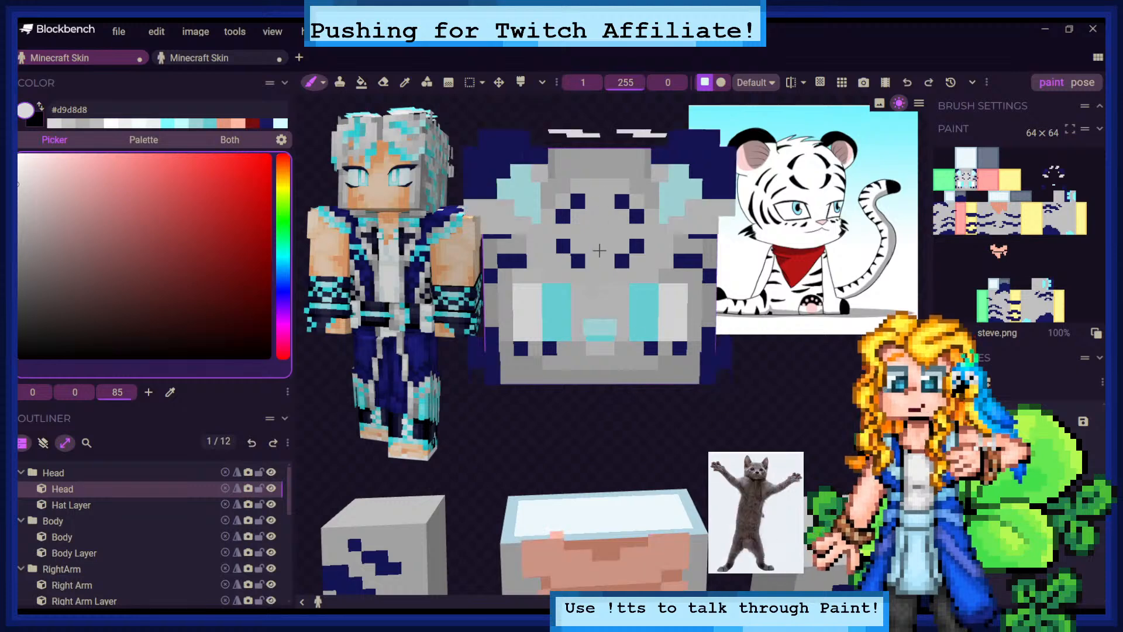
Hide the outer layers, sample grey #c0c0c0 and repaint the pixels beside and below the nose
{"action": "left_click", "coordinate": [44, 443]}
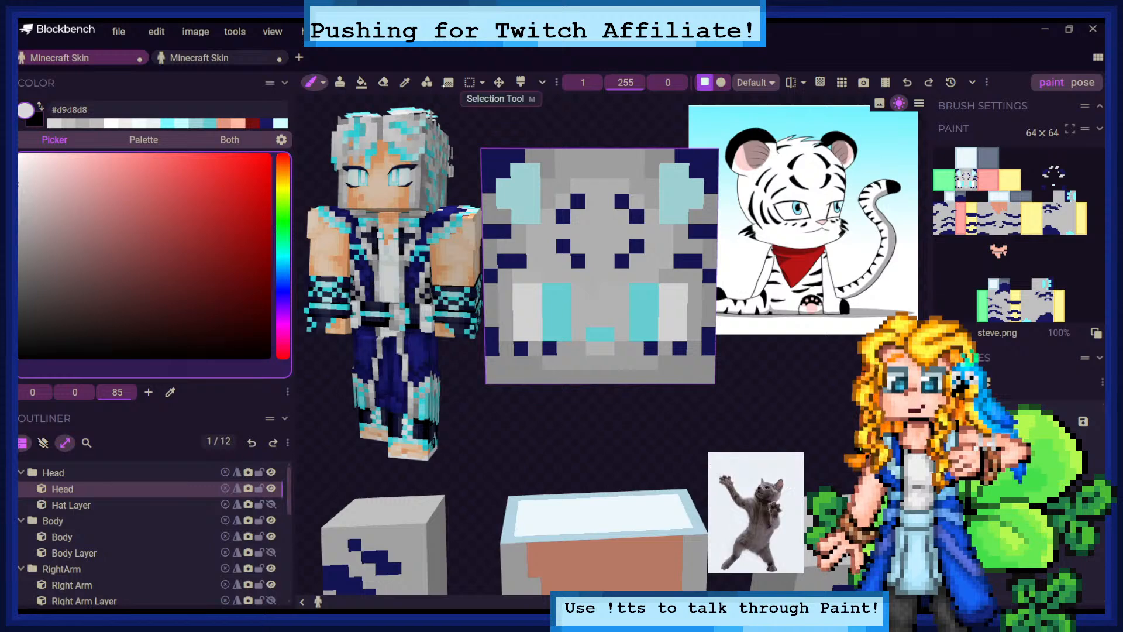
{"action": "left_click", "coordinate": [404, 82]}
{"action": "left_click", "coordinate": [596, 348]}
{"action": "left_click", "coordinate": [312, 81]}
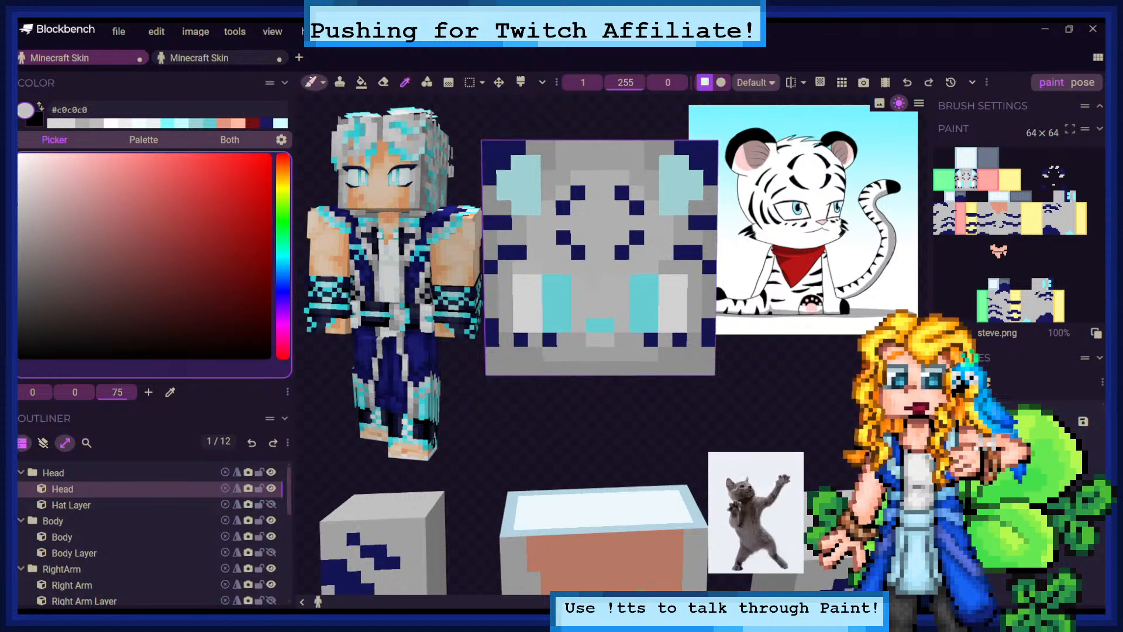
{"action": "left_click", "coordinate": [581, 325]}
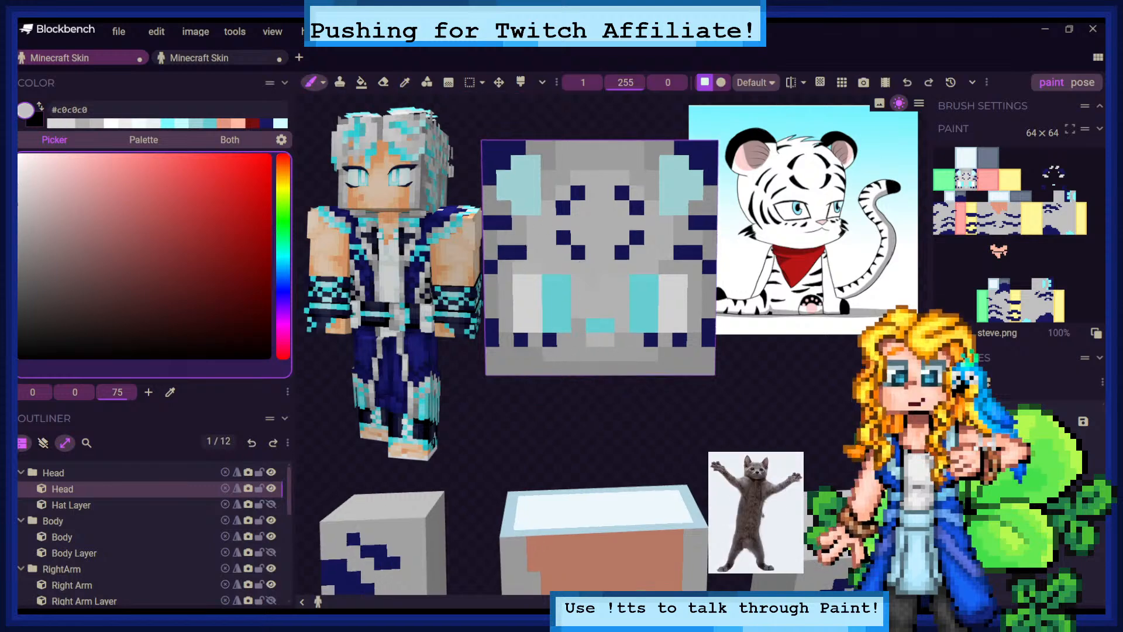
{"action": "left_click_drag", "start_coordinate": [594, 340], "coordinate": [607, 345]}
{"action": "left_click", "coordinate": [619, 327]}
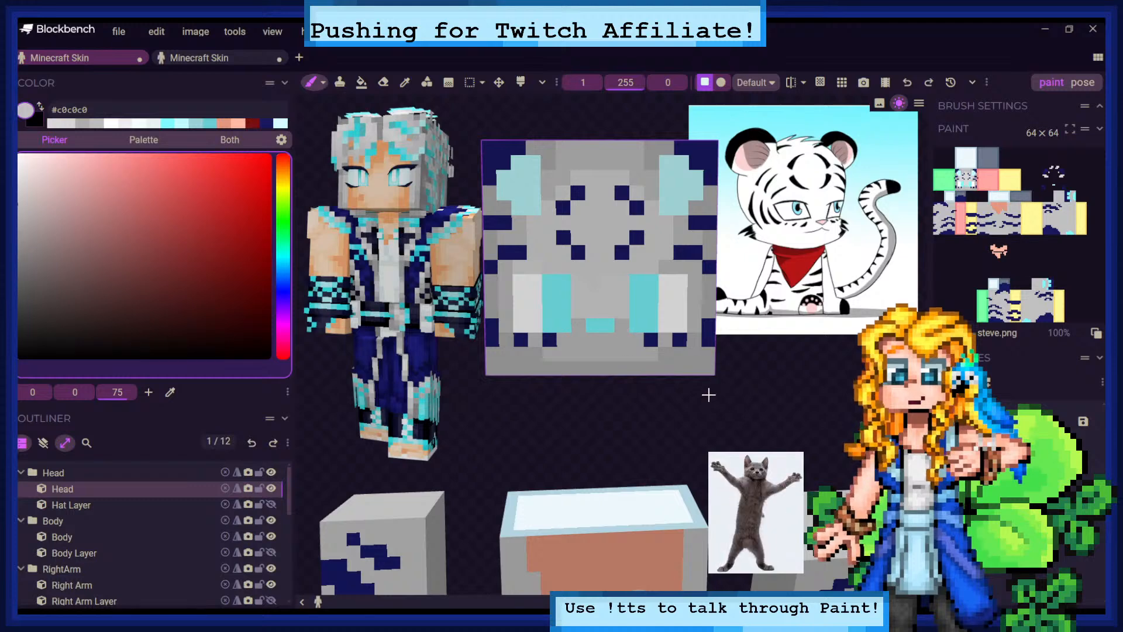
Compare the shaded face with the outer layers shown and hidden
{"action": "left_click", "coordinate": [271, 504]}
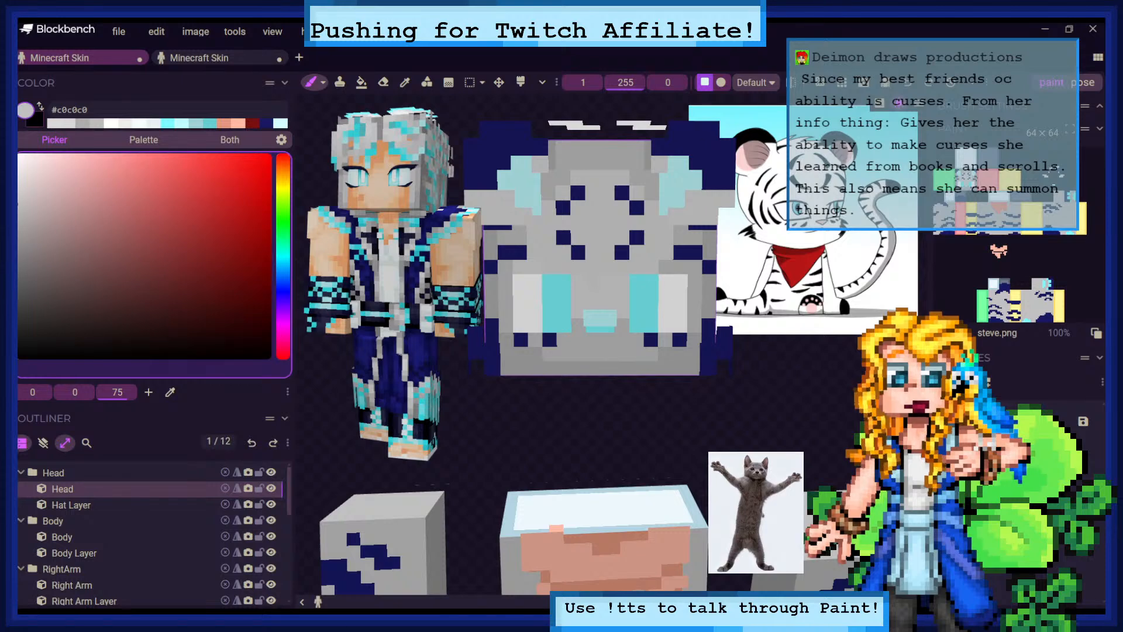
{"action": "left_click_drag", "start_coordinate": [825, 366], "coordinate": [789, 431]}
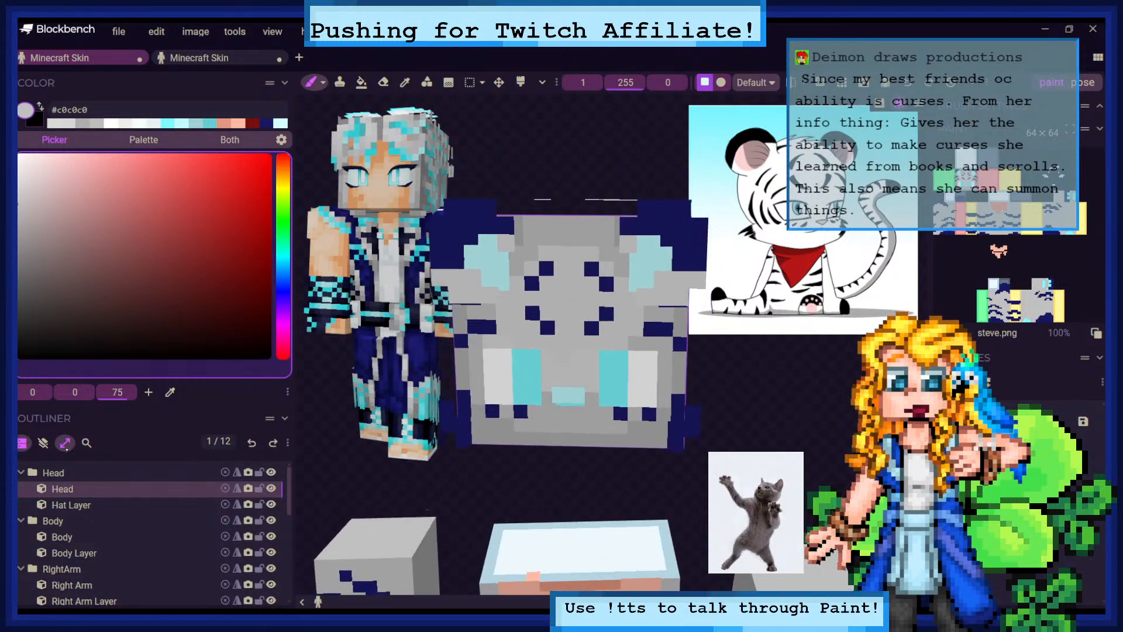
{"action": "left_click", "coordinate": [43, 443]}
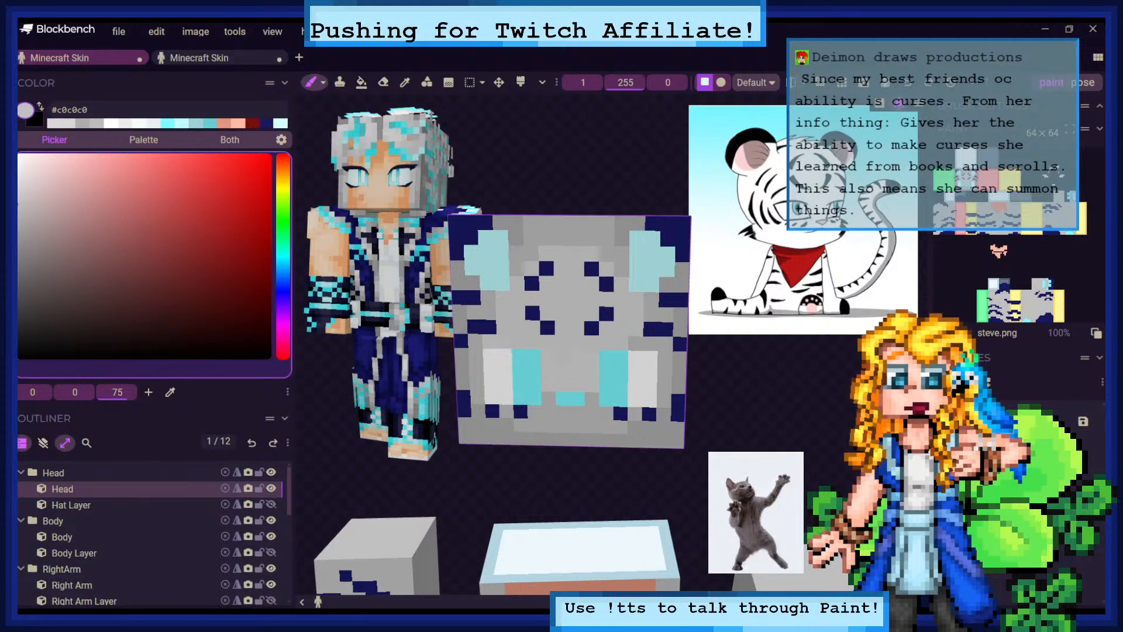
{"action": "left_click", "coordinate": [43, 443]}
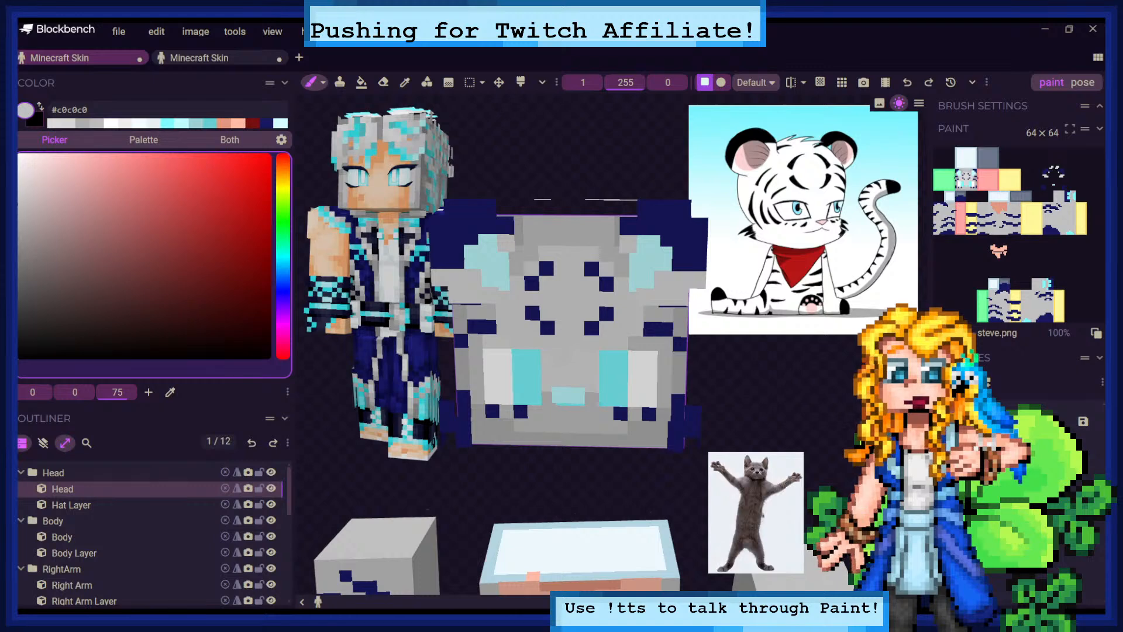
{"action": "left_click", "coordinate": [44, 444]}
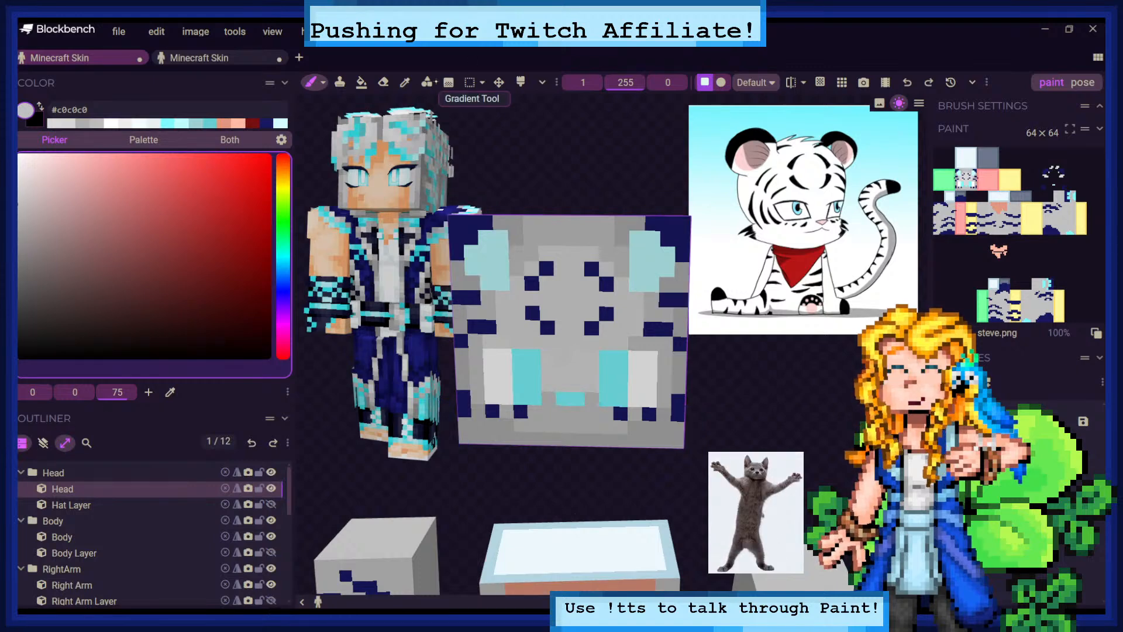
Sample mid grey #aeaeae from the head's front face beside the ear and ready the brush
{"action": "left_click", "coordinate": [405, 82]}
{"action": "left_click", "coordinate": [506, 229]}
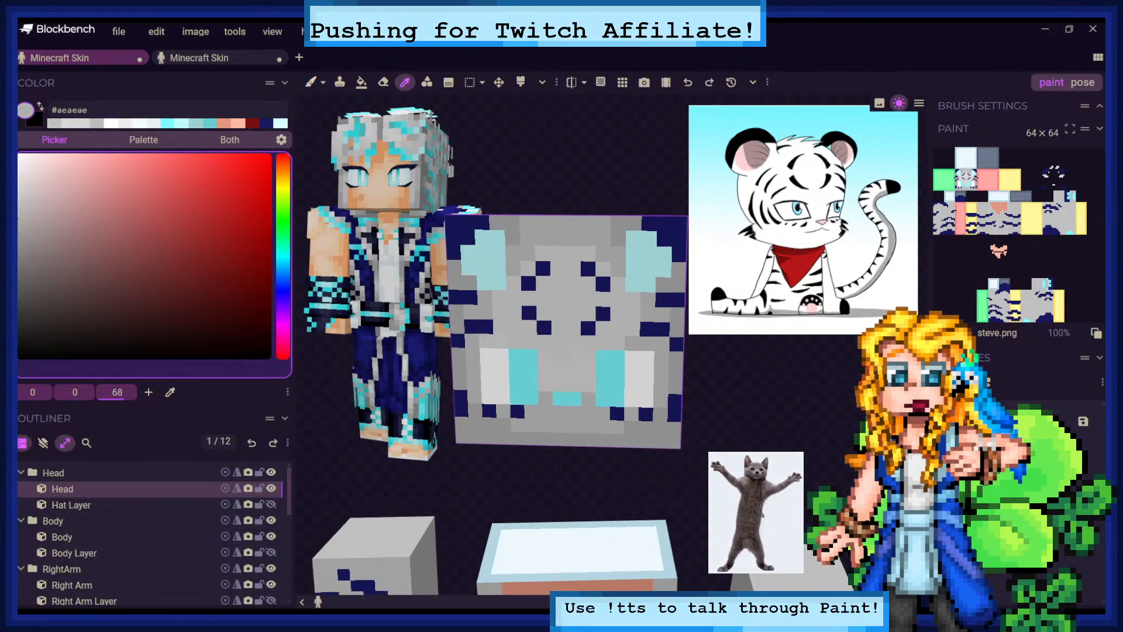
{"action": "left_click", "coordinate": [310, 81]}
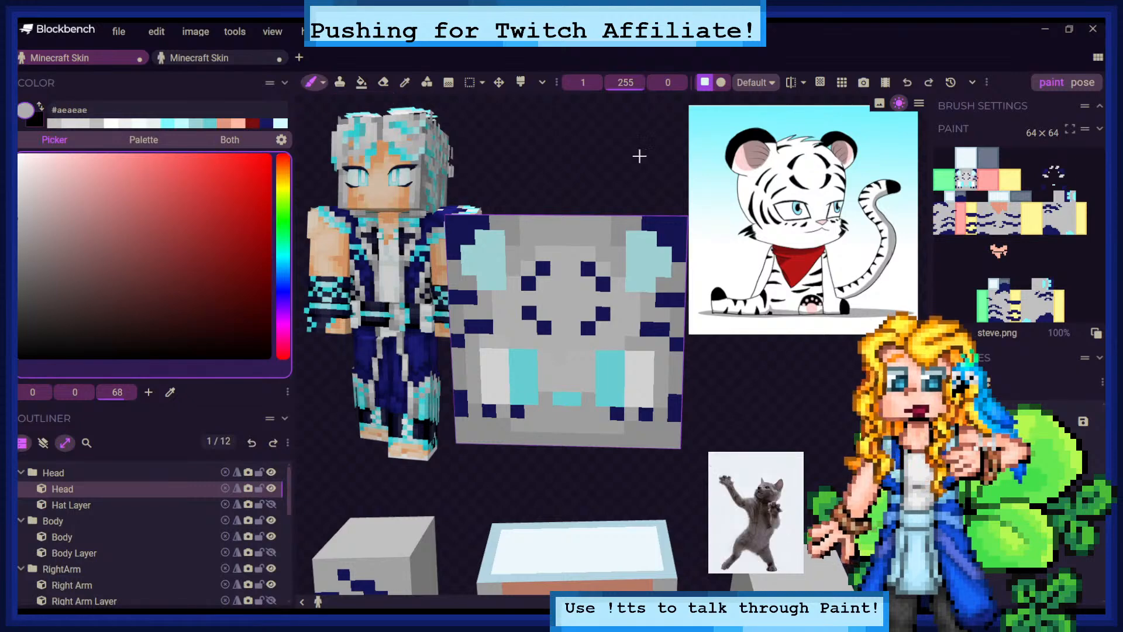
Examine the head's top and front faces with the outer layers shown and hidden
{"action": "left_click_drag", "start_coordinate": [640, 155], "coordinate": [634, 193]}
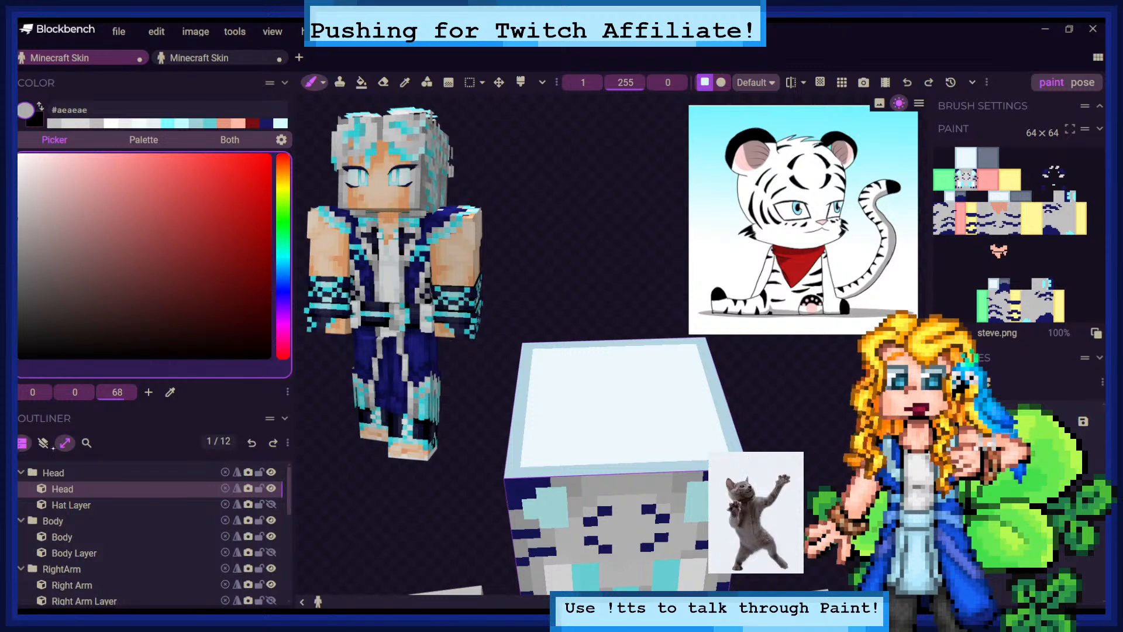
{"action": "left_click", "coordinate": [65, 443]}
{"action": "left_click", "coordinate": [64, 443]}
{"action": "left_click", "coordinate": [44, 443]}
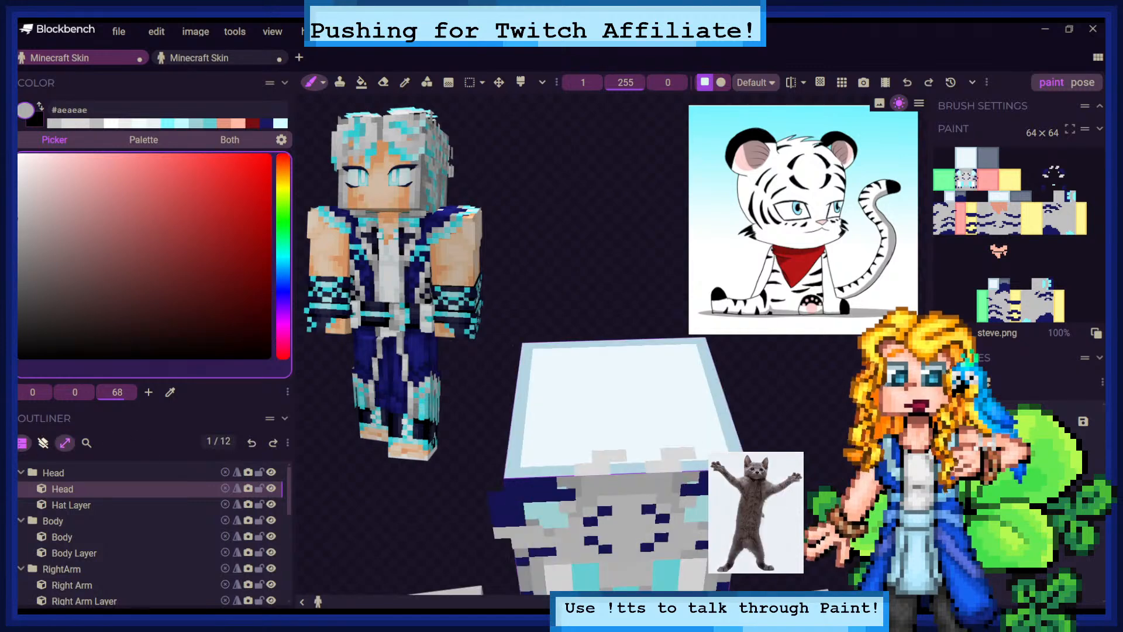
{"action": "left_click_drag", "start_coordinate": [580, 239], "coordinate": [575, 209]}
{"action": "left_click", "coordinate": [43, 444]}
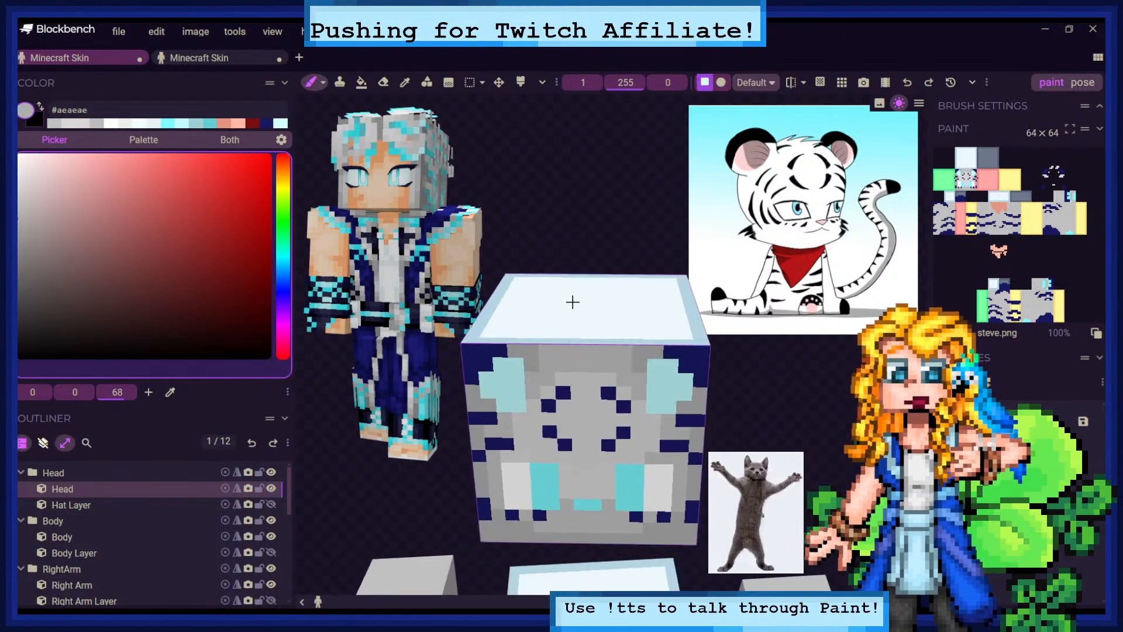
{"action": "left_click_drag", "start_coordinate": [763, 353], "coordinate": [816, 360]}
{"action": "left_click", "coordinate": [43, 443]}
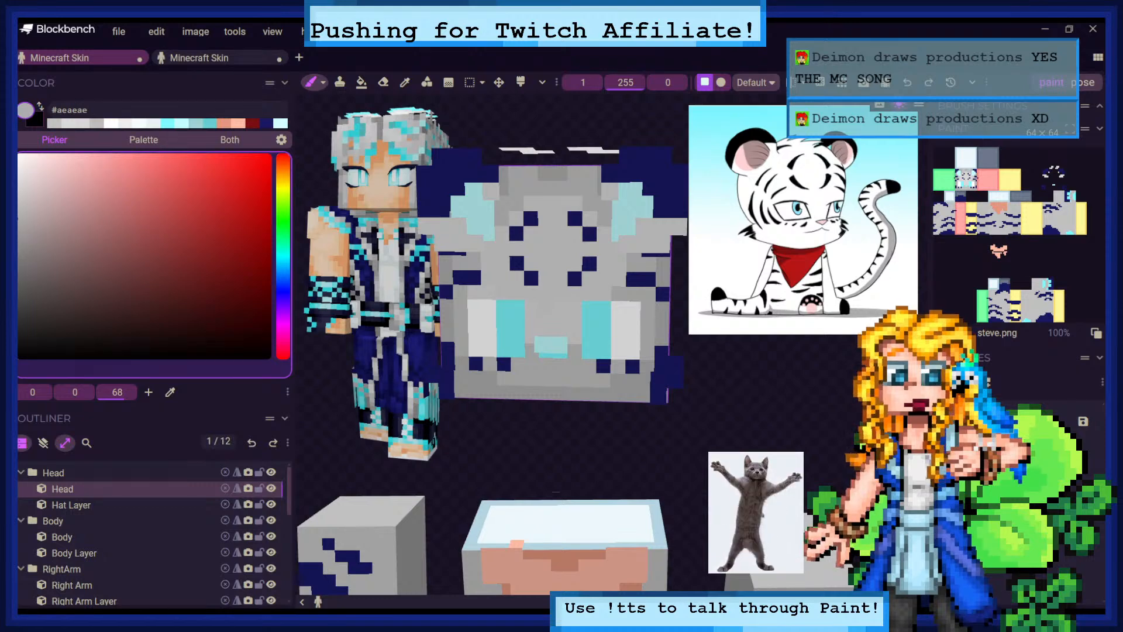
{"action": "left_click", "coordinate": [44, 443]}
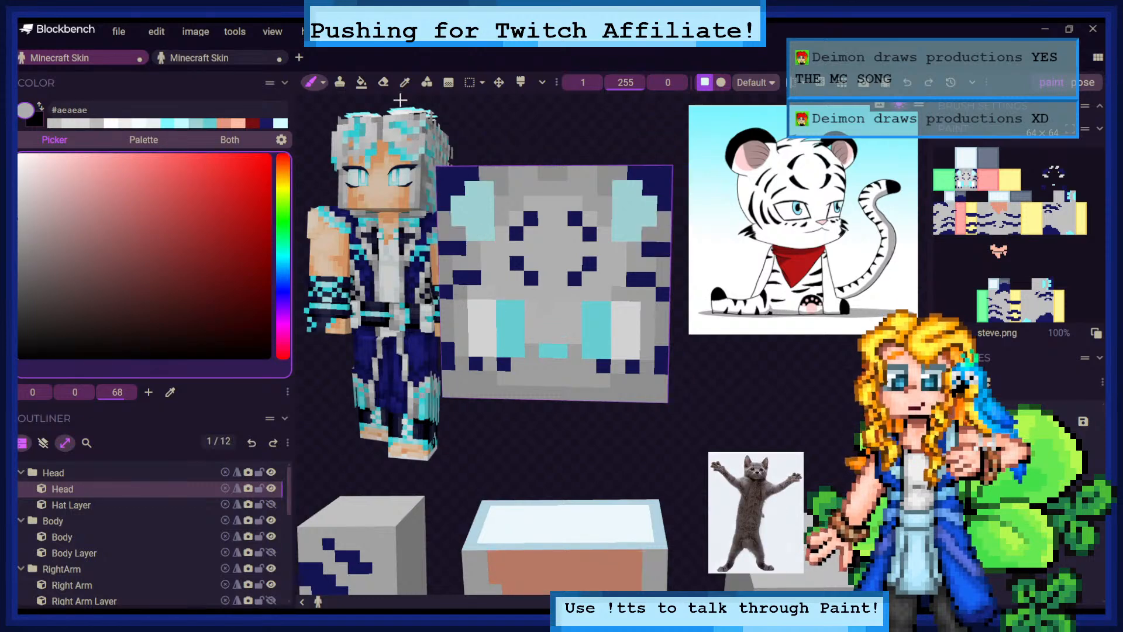
Sample the fur greys #c0c0c0, #d6d6d6 and #aeaeae in turn from the head's front face
{"action": "key", "text": "c"}
{"action": "left_click_drag", "start_coordinate": [486, 274], "coordinate": [485, 269]}
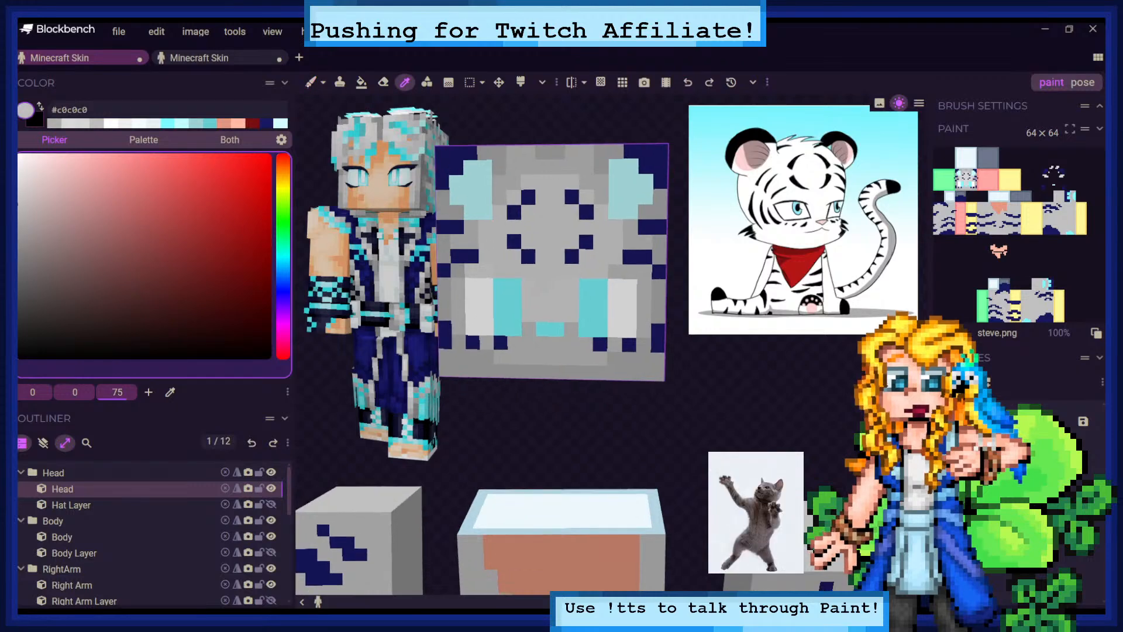
{"action": "key", "text": "b"}
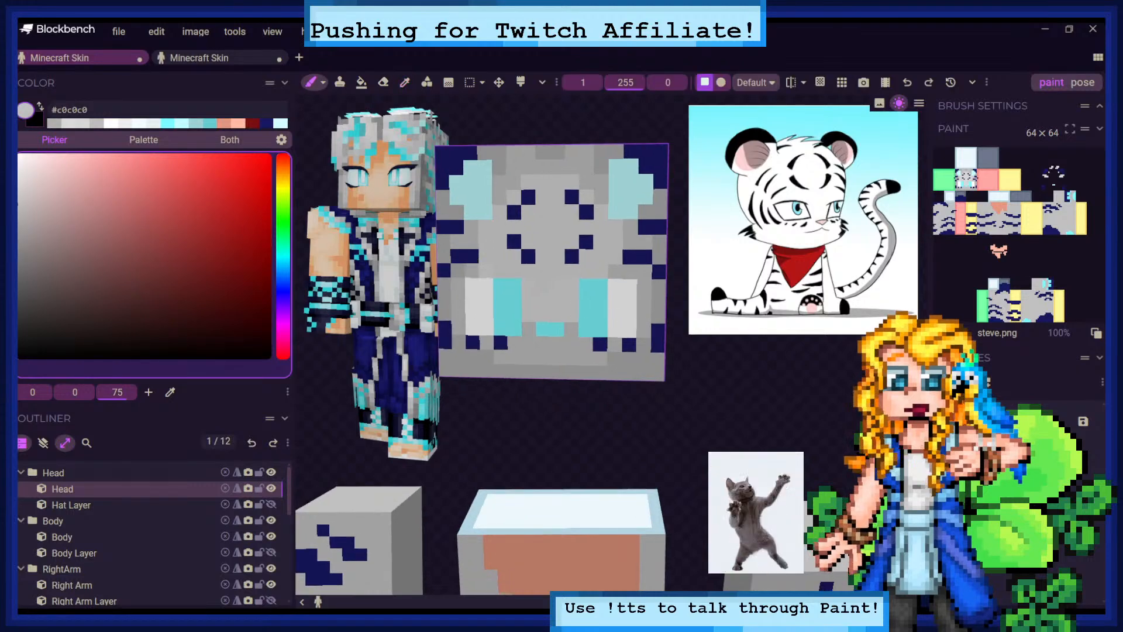
{"action": "key", "text": "c"}
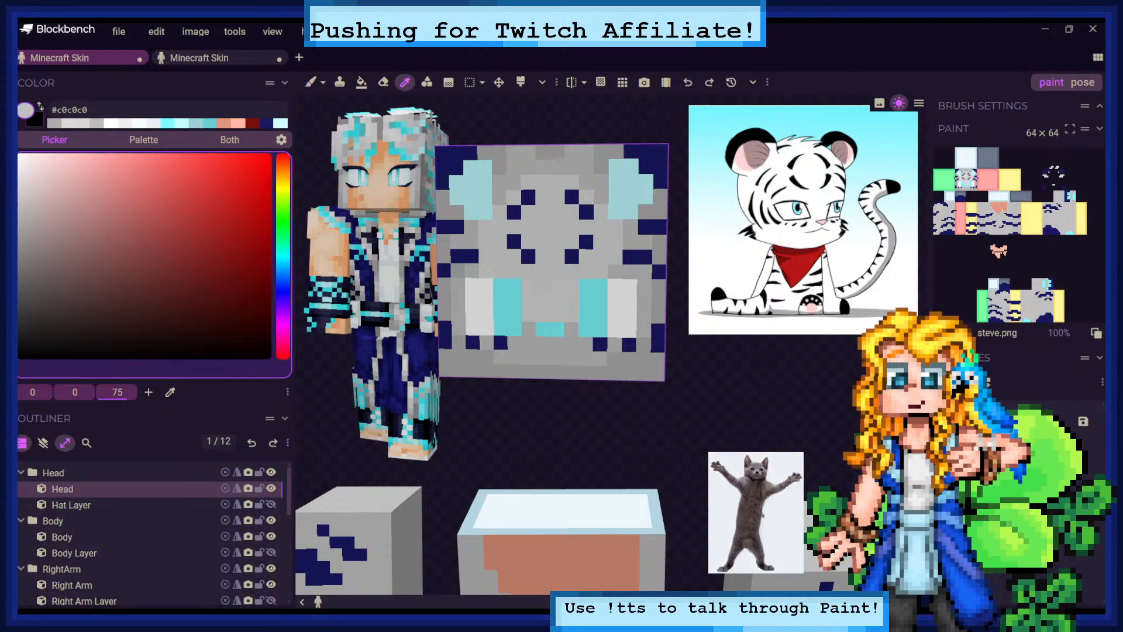
{"action": "left_click", "coordinate": [480, 307]}
{"action": "key", "text": "b"}
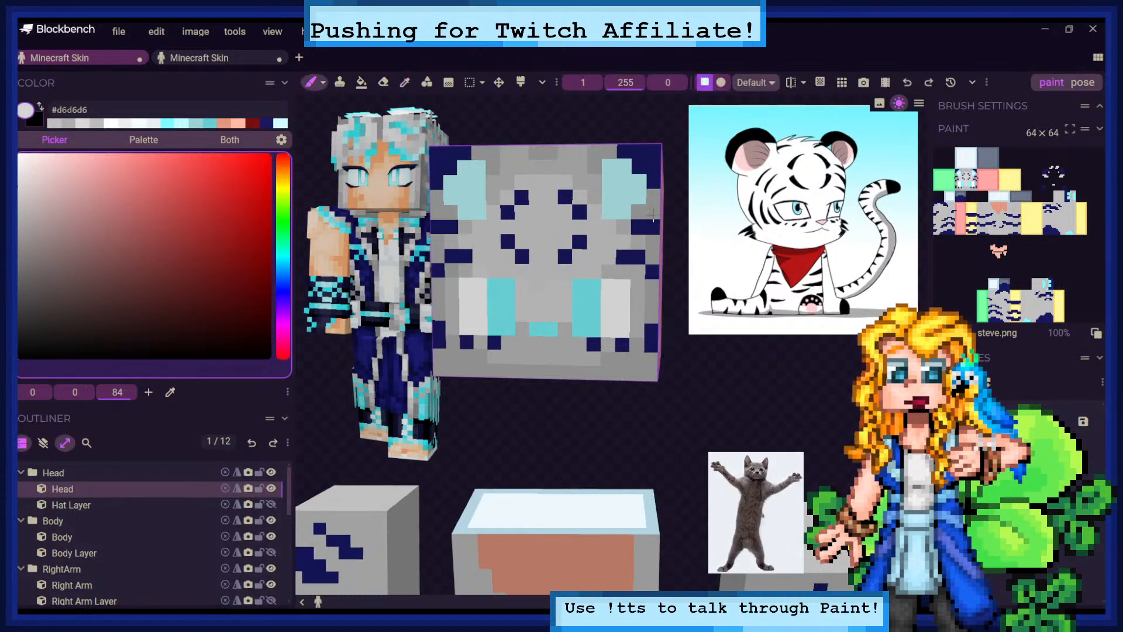
{"action": "key", "text": "c"}
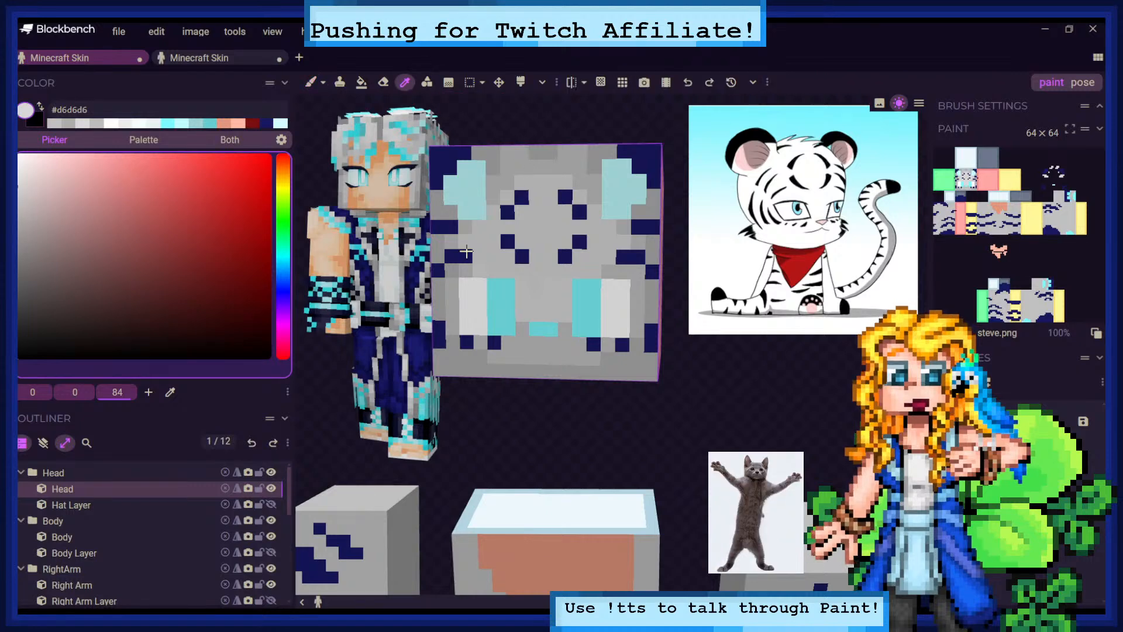
{"action": "left_click", "coordinate": [456, 263]}
{"action": "left_click", "coordinate": [310, 82]}
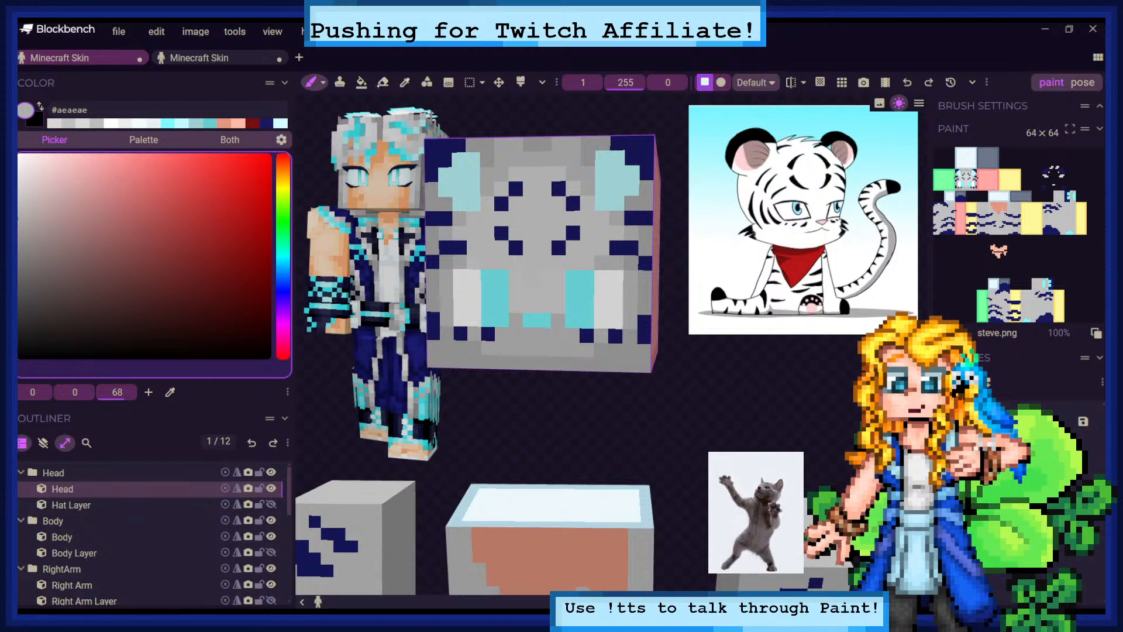
Sample light grey #d9d8d8 from the head's front face, ready the brush and turn on mirror painting
{"action": "key", "text": "c"}
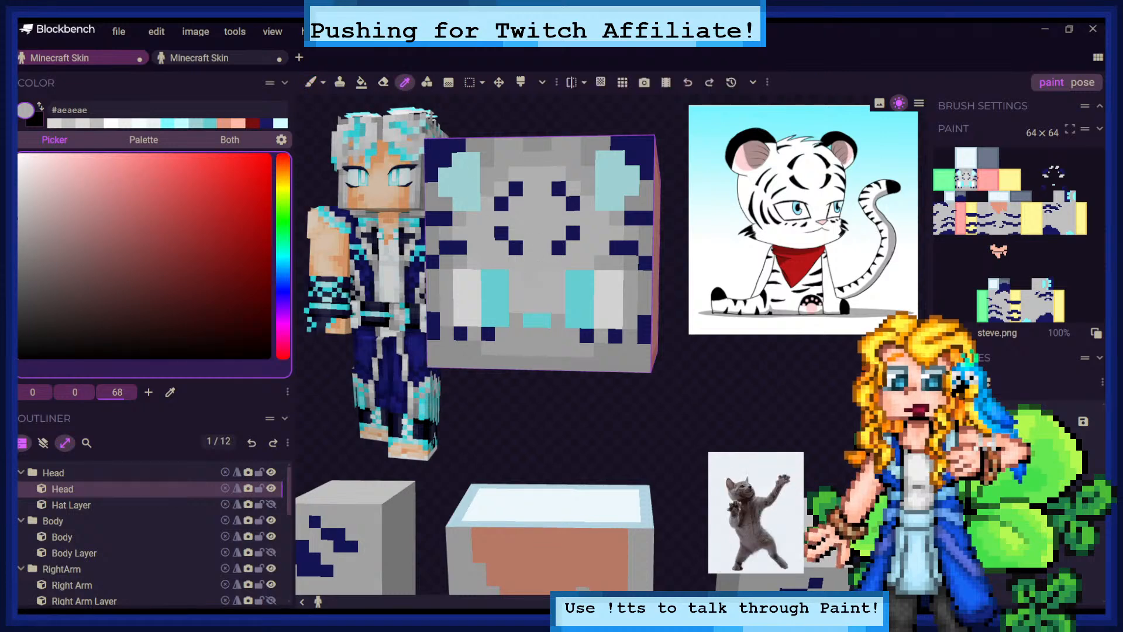
{"action": "left_click", "coordinate": [550, 252]}
{"action": "left_click", "coordinate": [311, 82]}
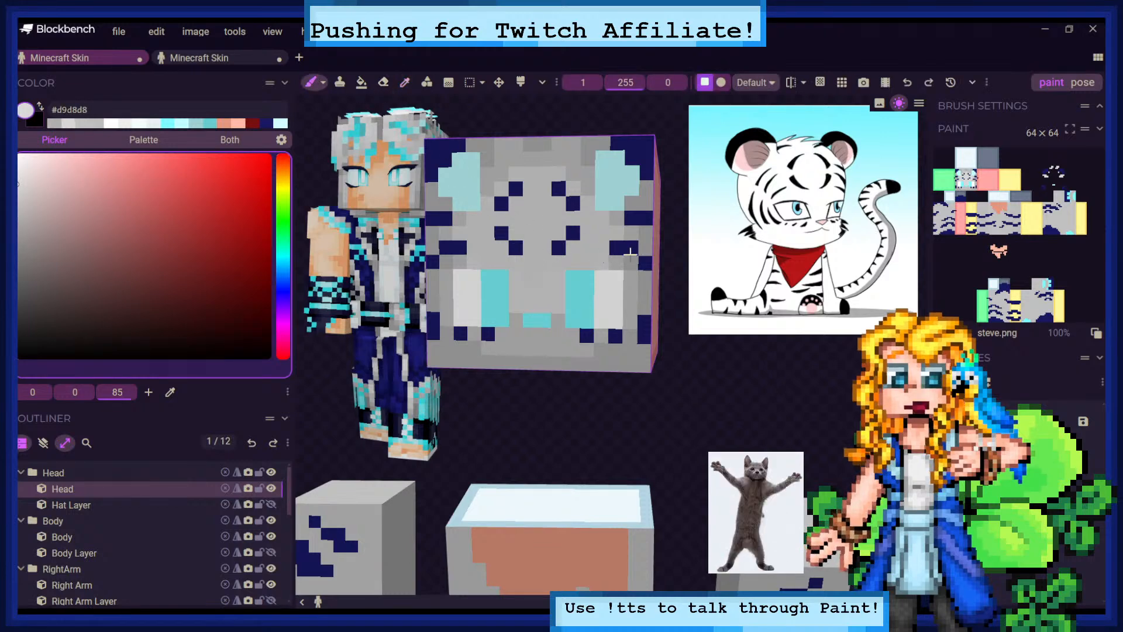
{"action": "left_click", "coordinate": [791, 83]}
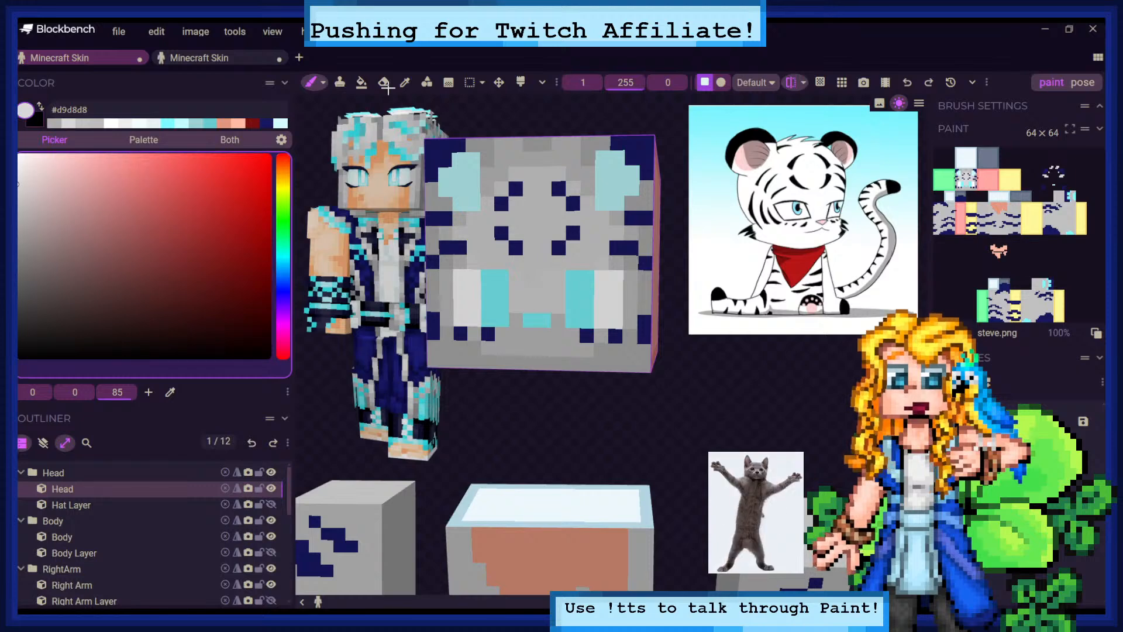
Sample off-white #eeeeee from the reference skin's coat trim, ready the brush and return to the tiger skin
{"action": "left_click", "coordinate": [199, 57]}
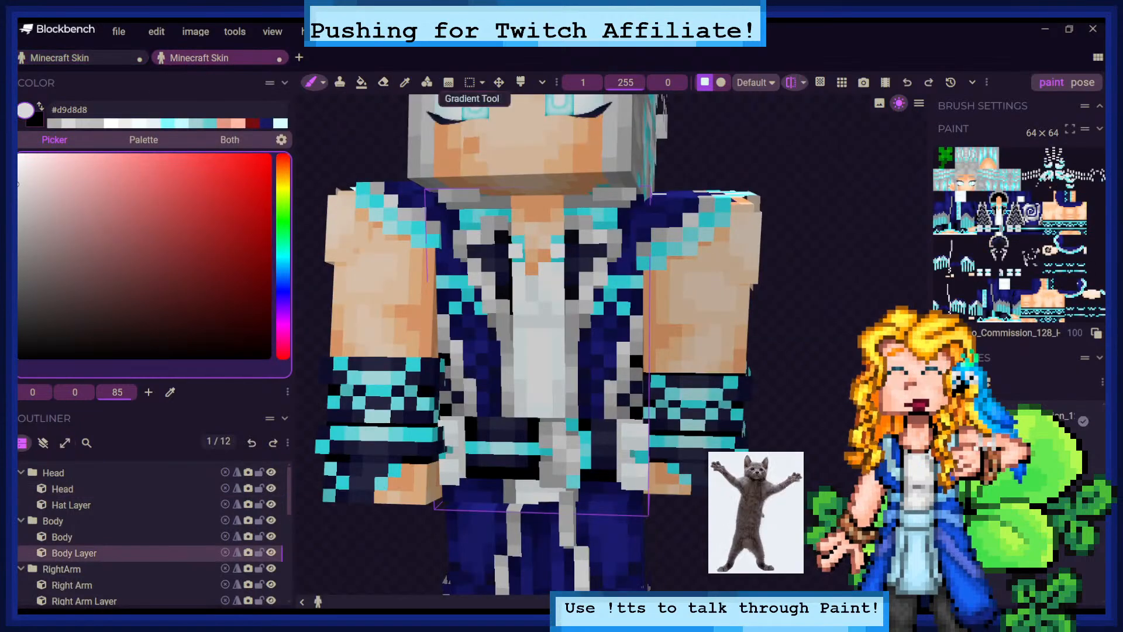
{"action": "left_click", "coordinate": [404, 82]}
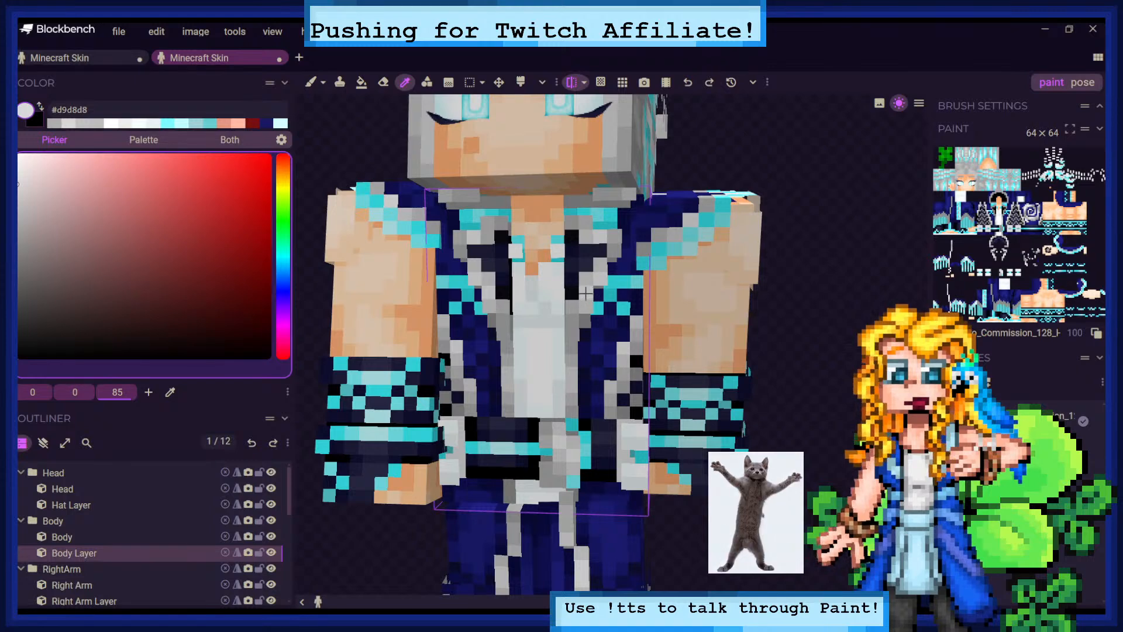
{"action": "left_click", "coordinate": [588, 290]}
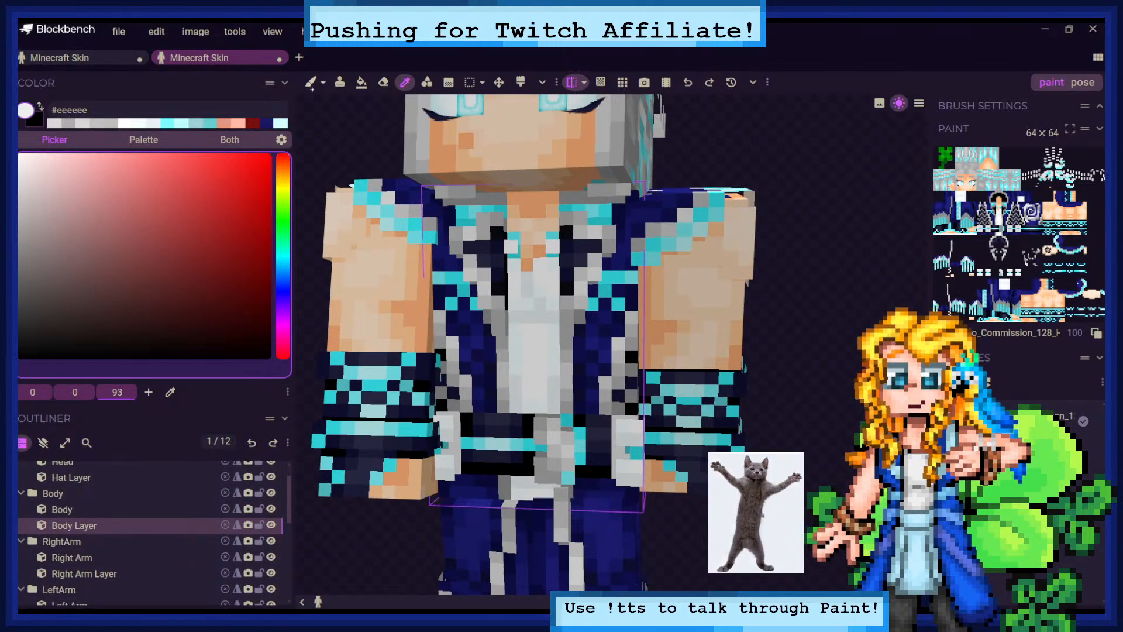
{"action": "key", "text": "b"}
{"action": "key", "text": "ctrl+Tab"}
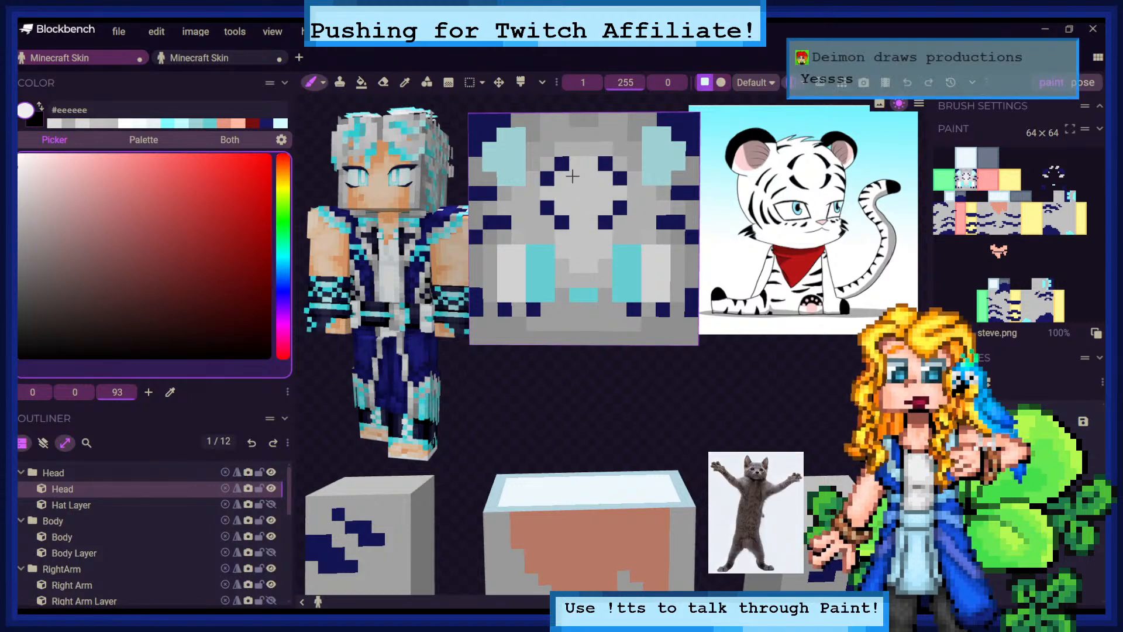
Paint off-white #eeeeee highlight pixels around the lower stripe marks on the tiger's forehead
{"action": "left_click_drag", "start_coordinate": [533, 208], "coordinate": [546, 223]}
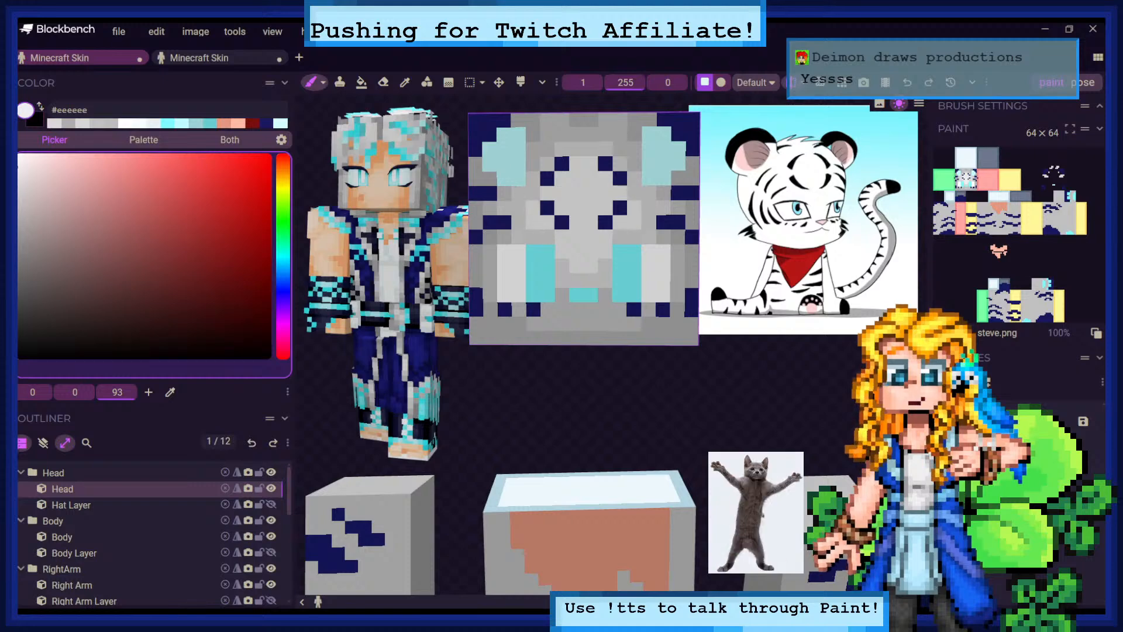
{"action": "left_click", "coordinate": [547, 236]}
{"action": "left_click", "coordinate": [532, 194]}
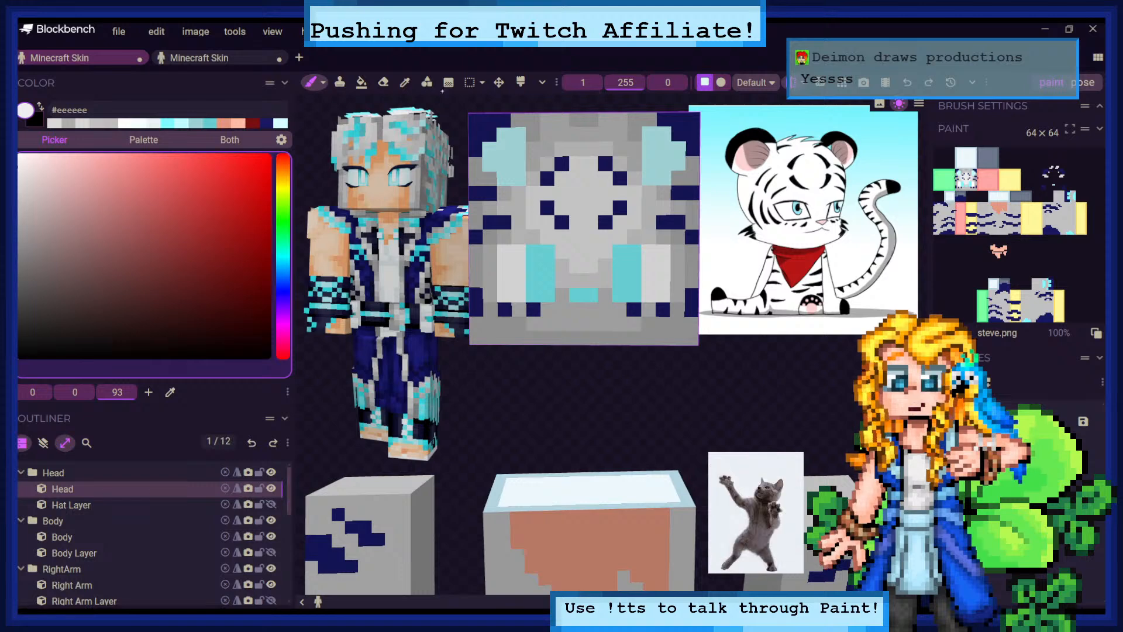
Sample light grey #d6d6d6 from the forehead, then off-white #eeeeee from the white of the eye, and ready the brush
{"action": "left_click", "coordinate": [404, 81]}
{"action": "left_click_drag", "start_coordinate": [550, 166], "coordinate": [547, 163]}
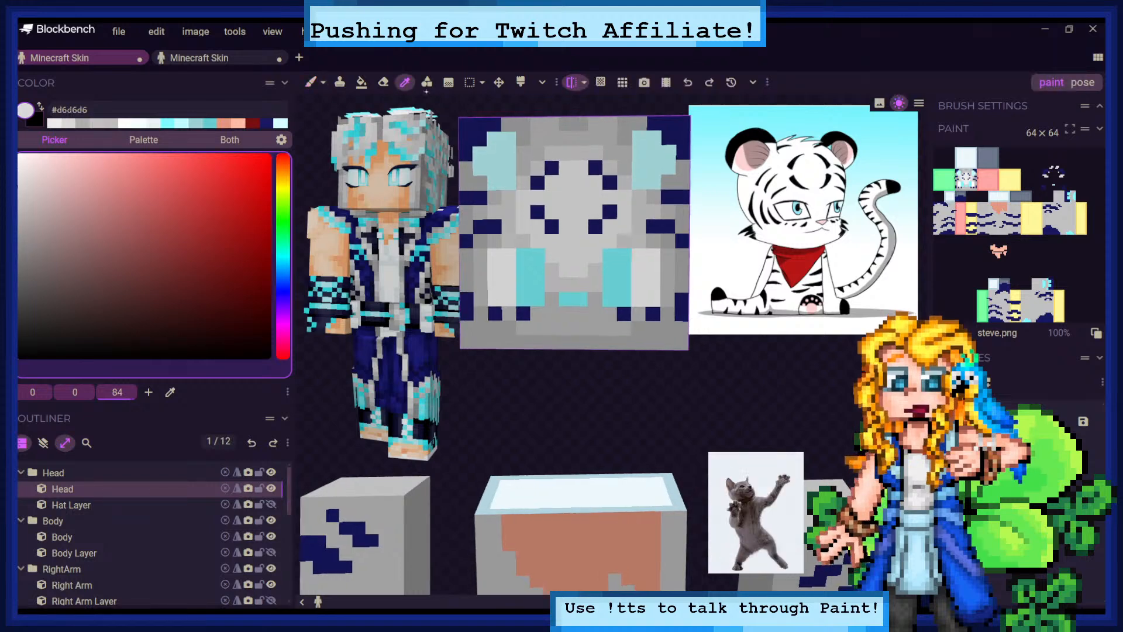
{"action": "left_click", "coordinate": [310, 81]}
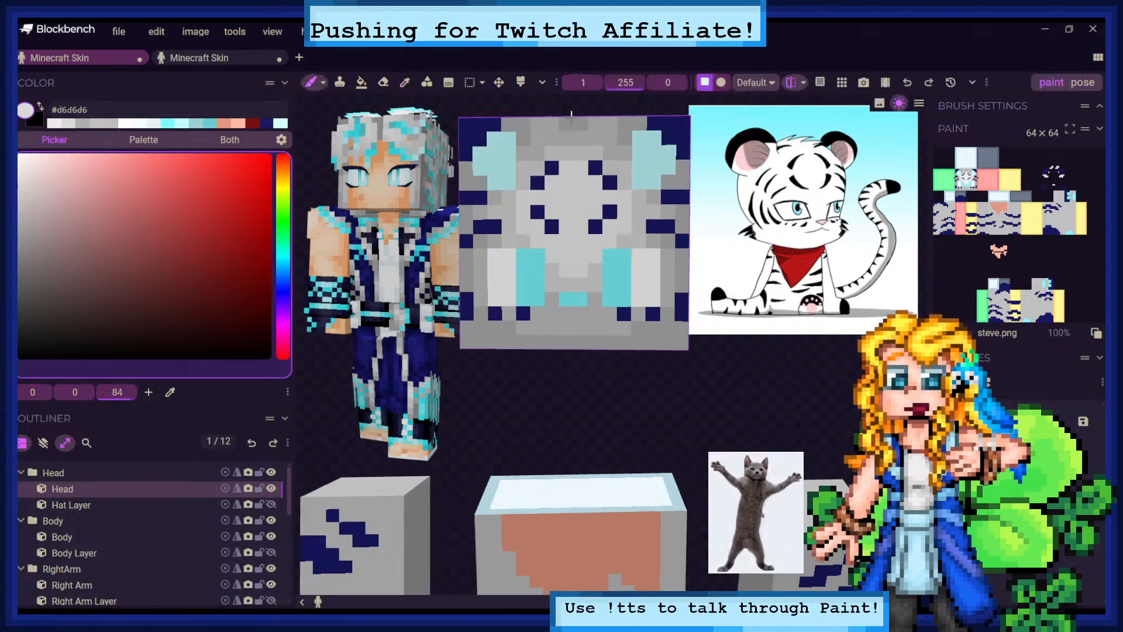
{"action": "left_click", "coordinate": [405, 82]}
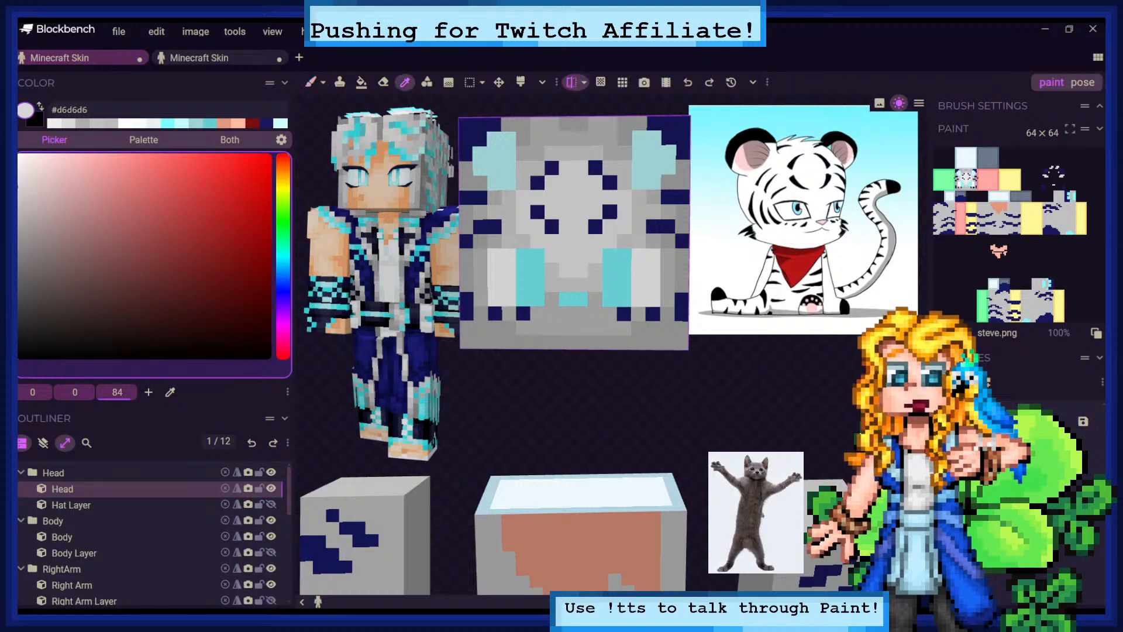
{"action": "left_click_drag", "start_coordinate": [501, 274], "coordinate": [497, 277]}
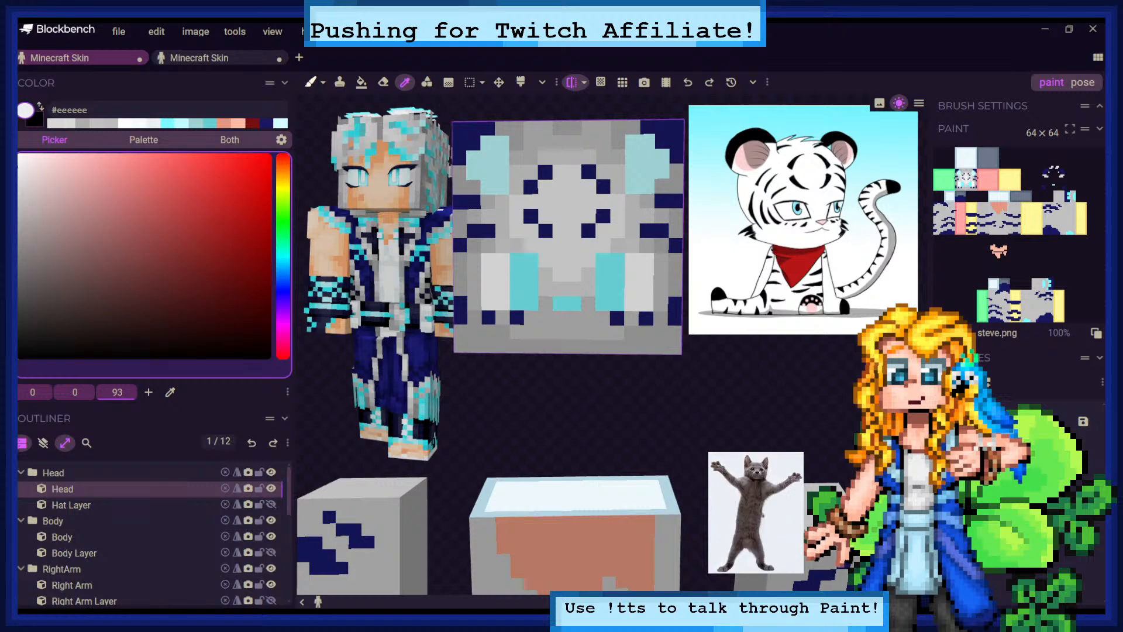
{"action": "left_click", "coordinate": [311, 82]}
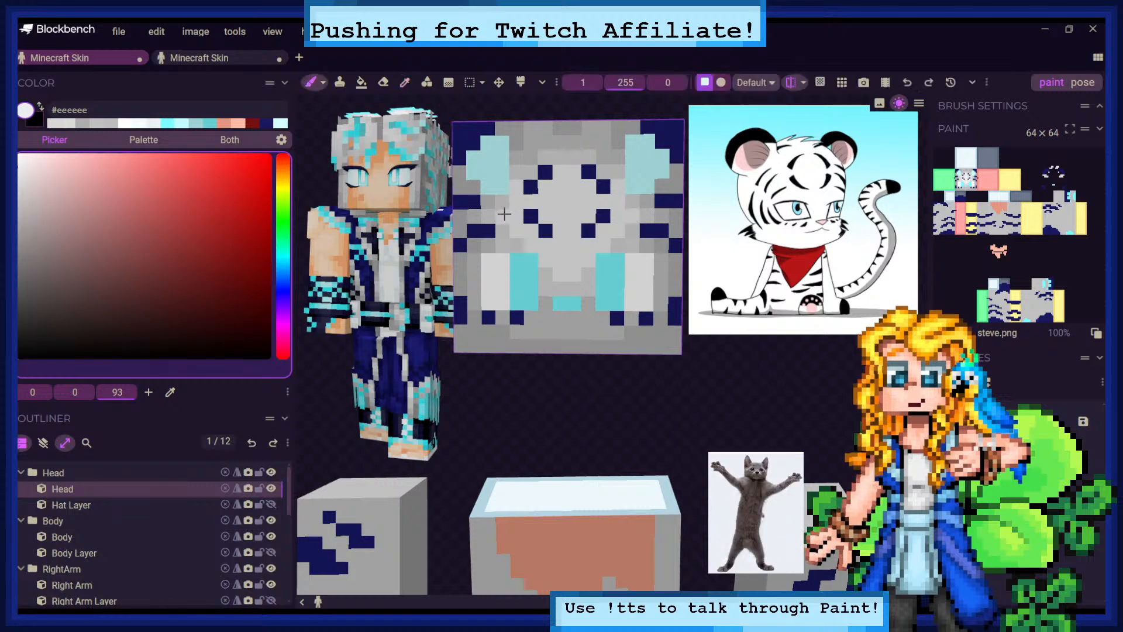
Check the tiger head with the outer layers shown and hide them again
{"action": "left_click", "coordinate": [42, 443]}
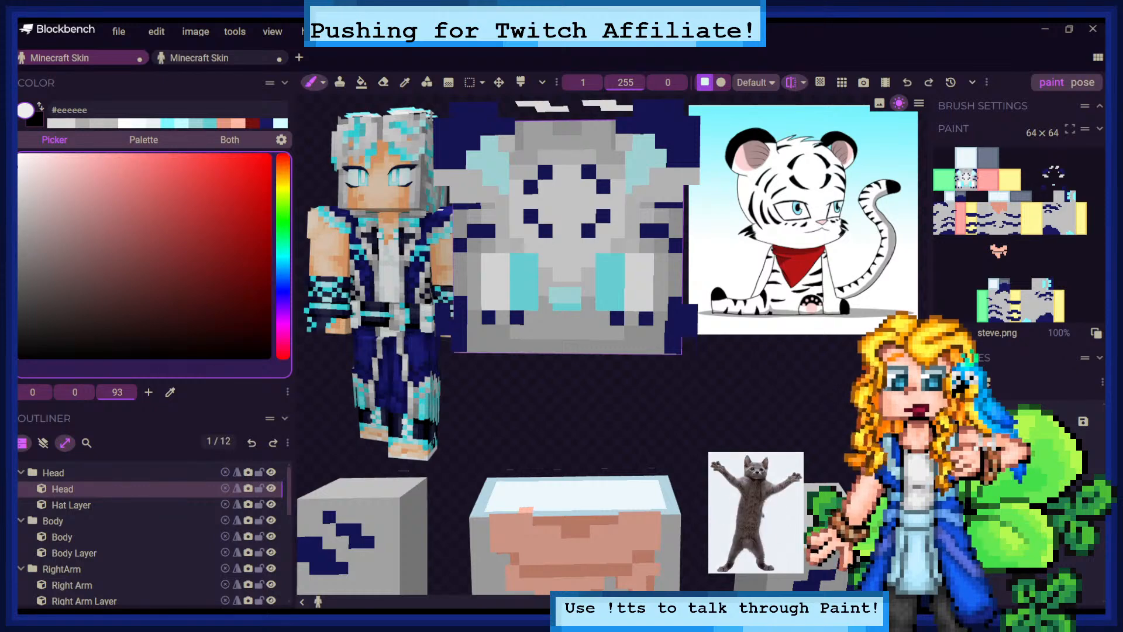
{"action": "left_click", "coordinate": [43, 443]}
Sample grey #8e8e8e from the reference skin's body, change the colour to white #ffffff and return to the tiger skin
{"action": "left_click", "coordinate": [237, 57]}
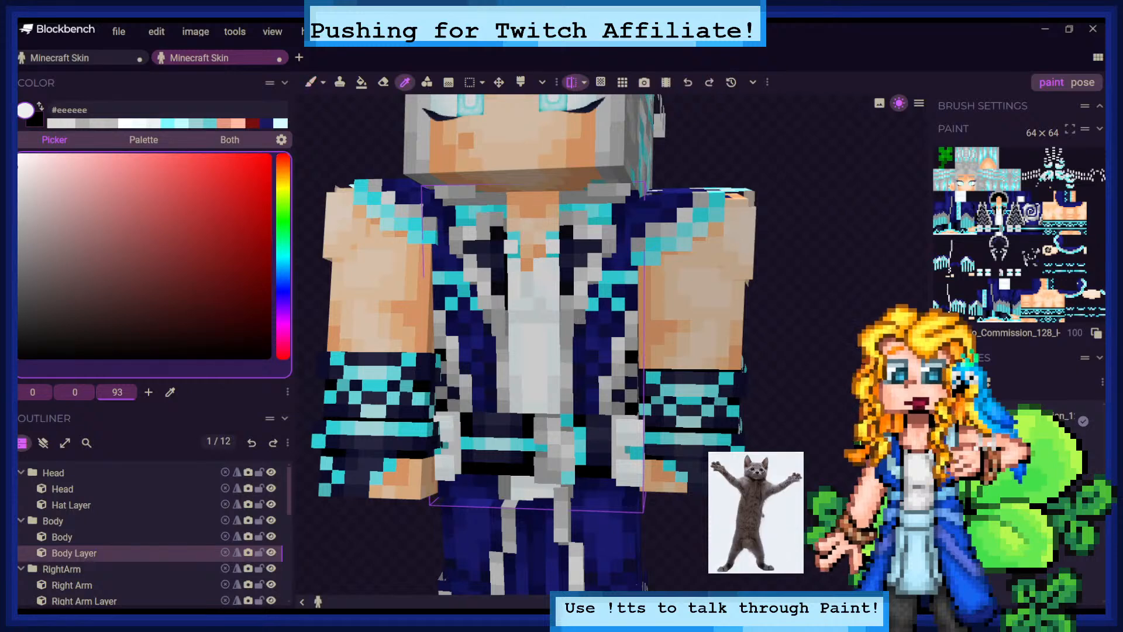
{"action": "left_click", "coordinate": [581, 323]}
{"action": "left_click_drag", "start_coordinate": [615, 406], "coordinate": [622, 406]}
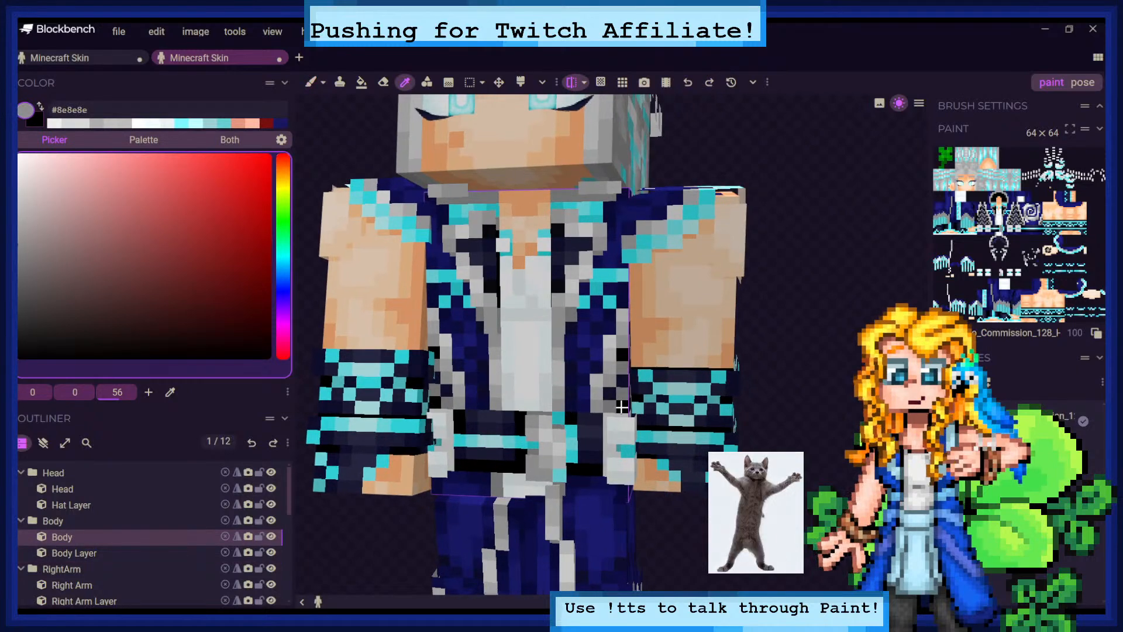
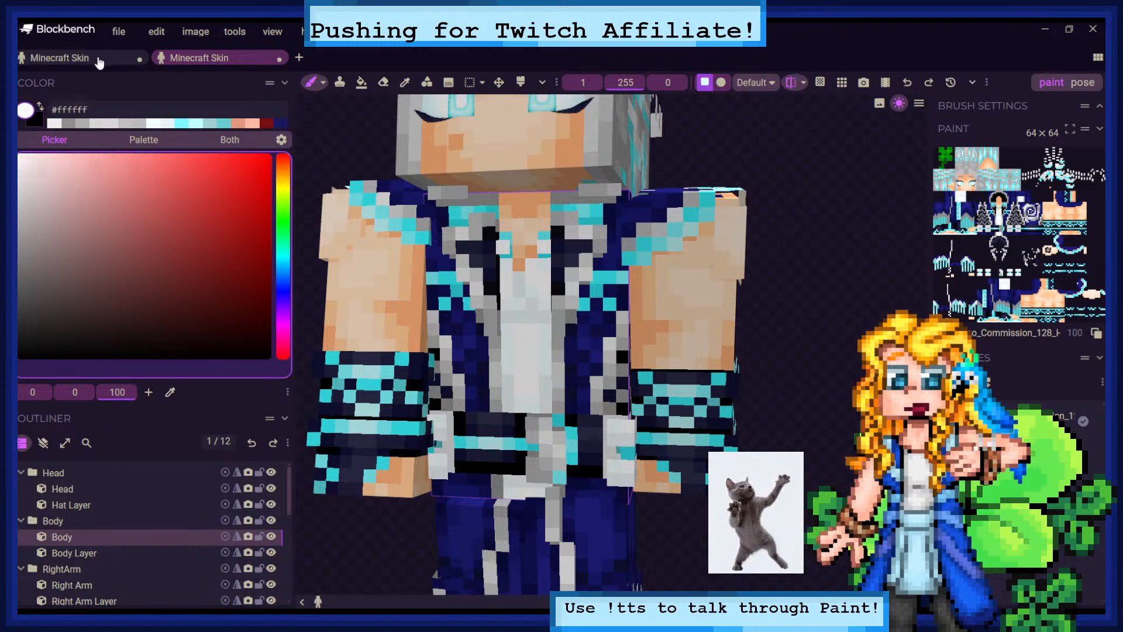
{"action": "left_click", "coordinate": [100, 59]}
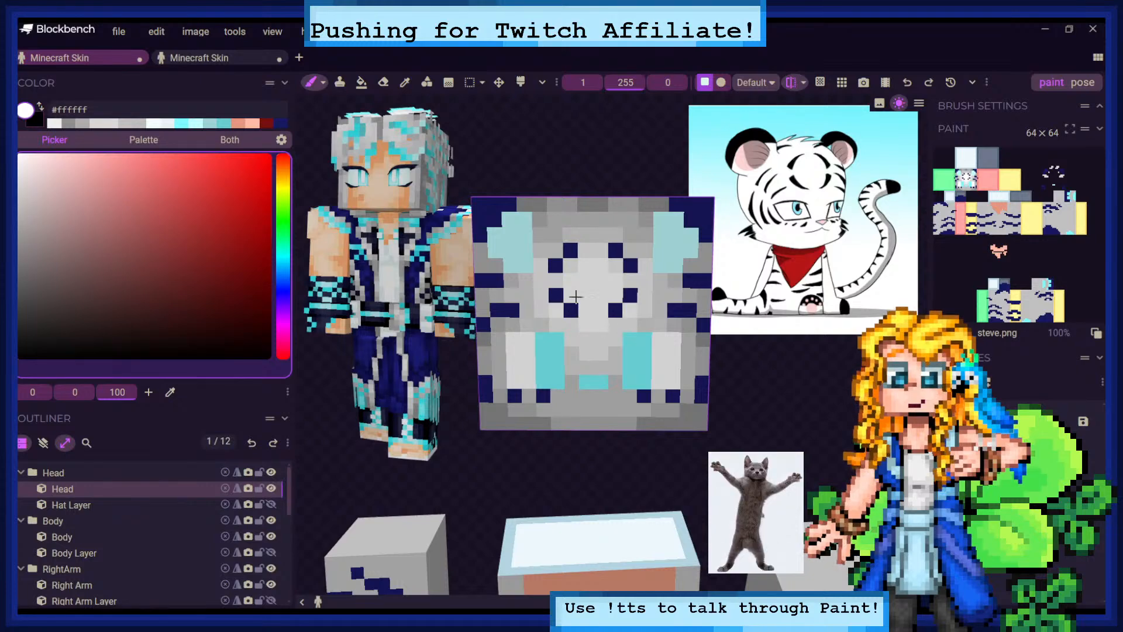
Show the outer layers again and examine the tiger head's front face
{"action": "mouse_move", "coordinate": [771, 412]}
{"action": "left_mouse_down"}
{"action": "mouse_move", "coordinate": [743, 392]}
{"action": "mouse_move", "coordinate": [764, 418]}
{"action": "left_mouse_up"}
{"action": "left_click", "coordinate": [43, 443]}
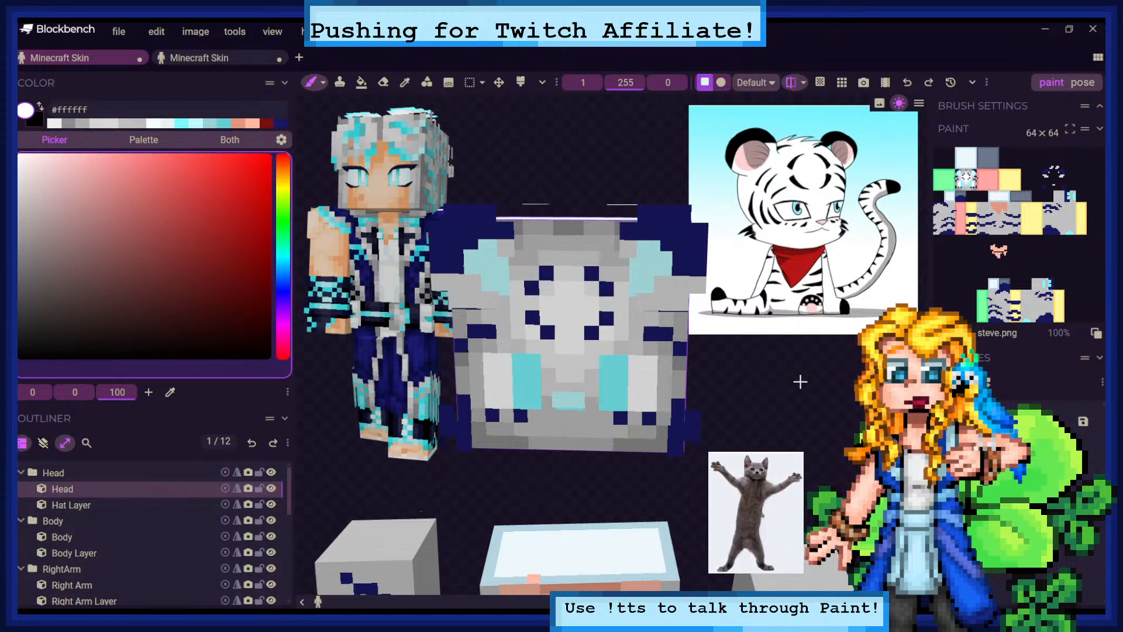
{"action": "left_click_drag", "start_coordinate": [801, 381], "coordinate": [782, 367]}
{"action": "left_click_drag", "start_coordinate": [716, 325], "coordinate": [720, 360]}
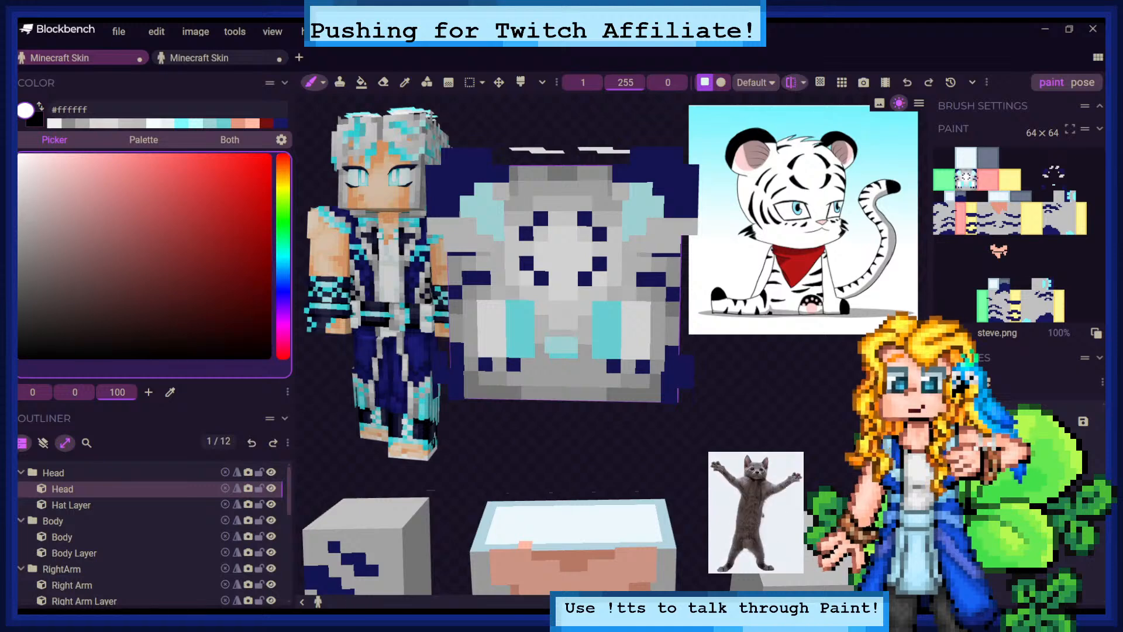
{"action": "left_click_drag", "start_coordinate": [782, 387], "coordinate": [772, 392]}
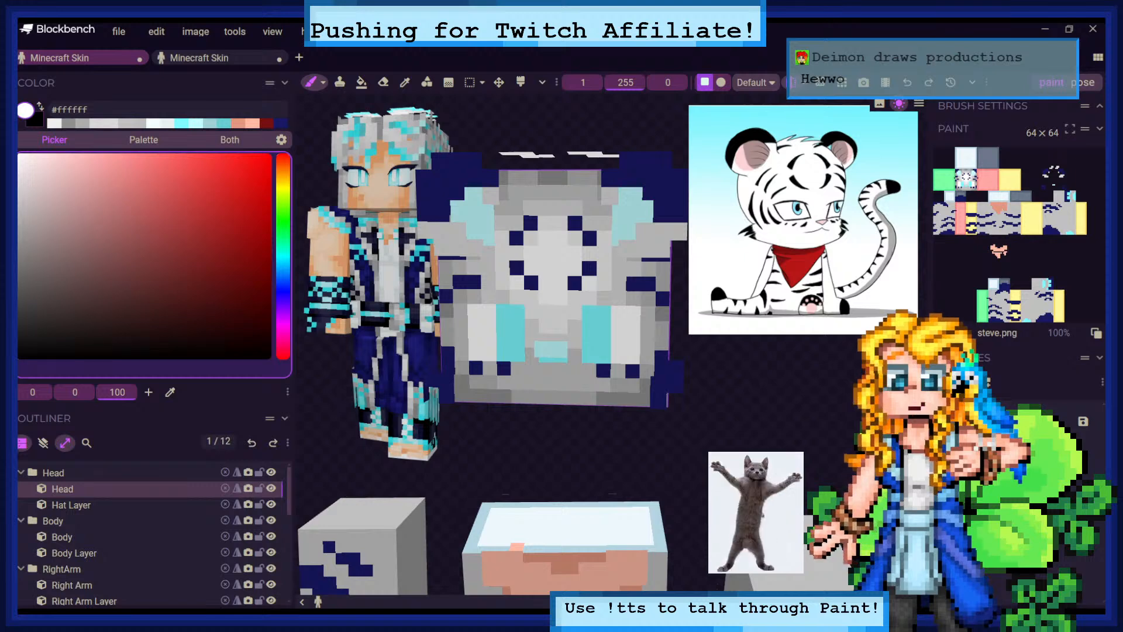
Sample mid grey #aeaeae from the head and shade the hat layer's fur tufts below the ears with the Pixel Brush
{"action": "left_click", "coordinate": [405, 82]}
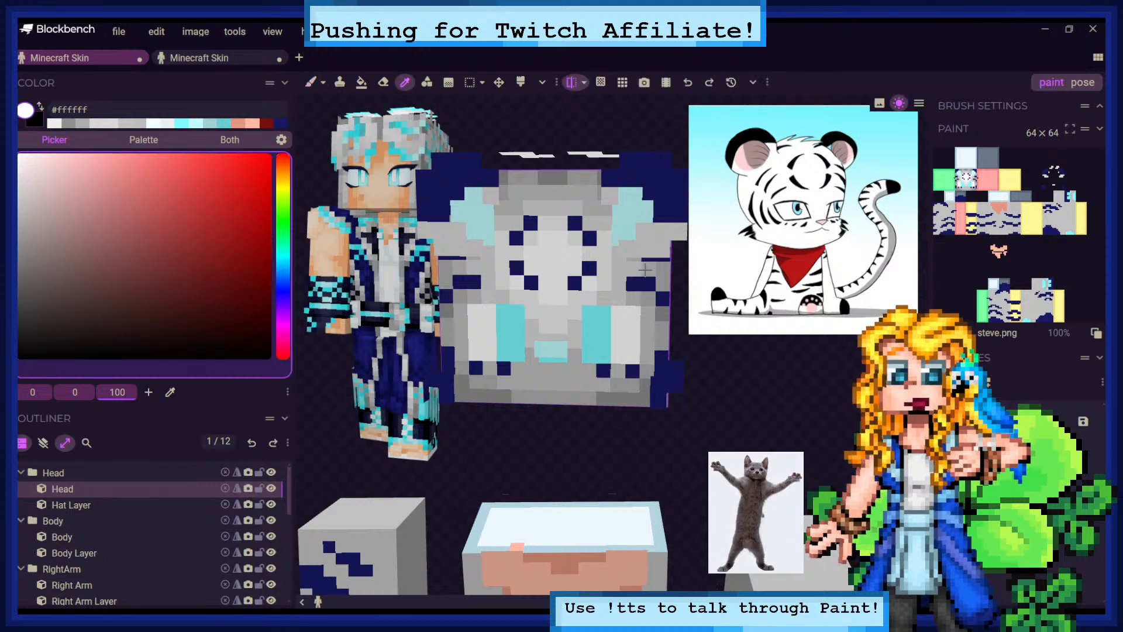
{"action": "left_click_drag", "start_coordinate": [664, 266], "coordinate": [666, 263]}
{"action": "left_click", "coordinate": [321, 84]}
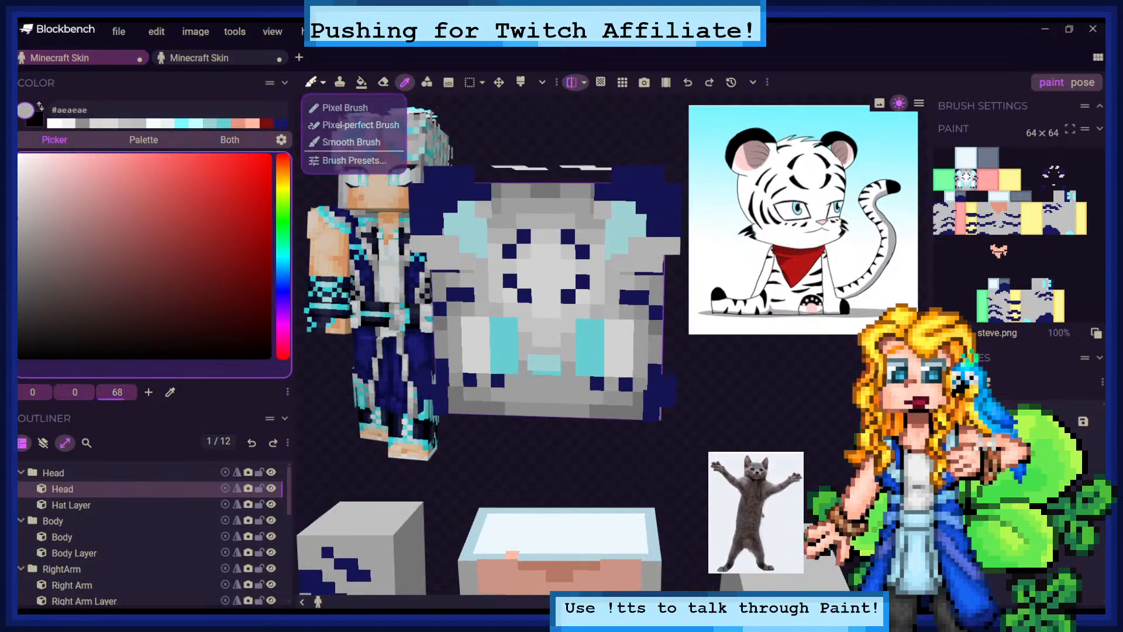
{"action": "left_click", "coordinate": [328, 108]}
{"action": "left_click", "coordinate": [418, 243]}
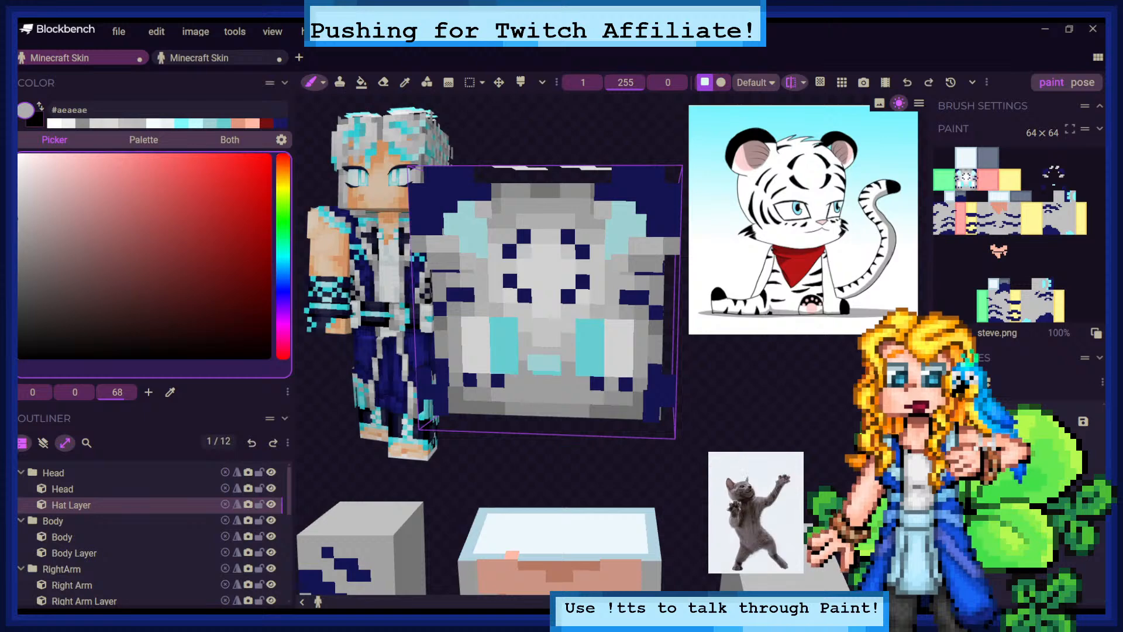
{"action": "key", "text": "c"}
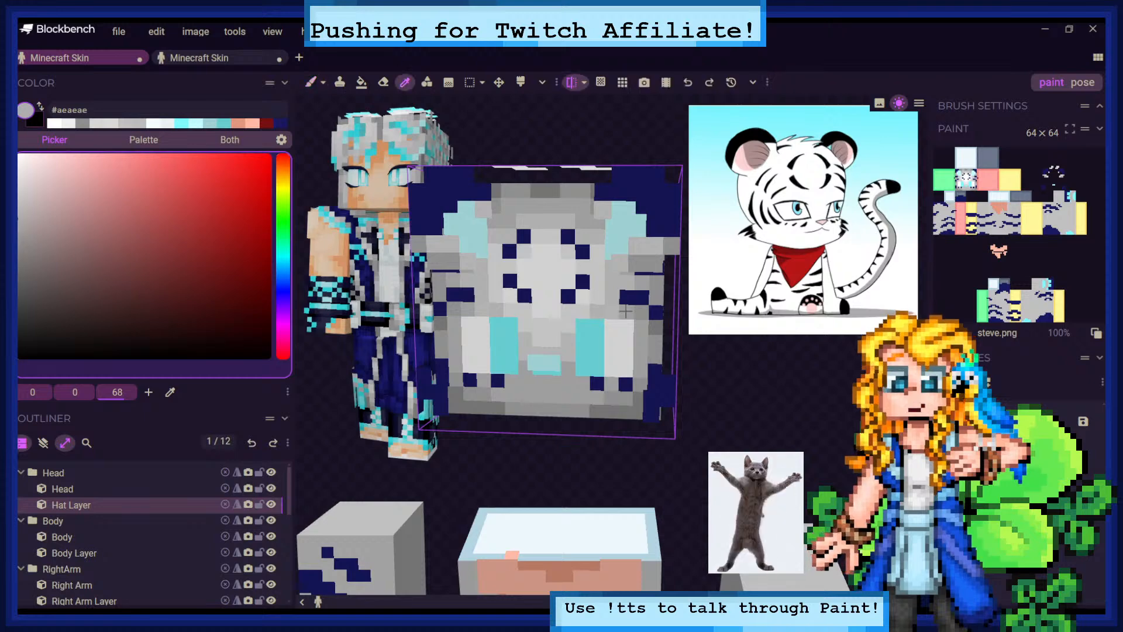
{"action": "left_click_drag", "start_coordinate": [481, 214], "coordinate": [481, 209]}
{"action": "key", "text": "b"}
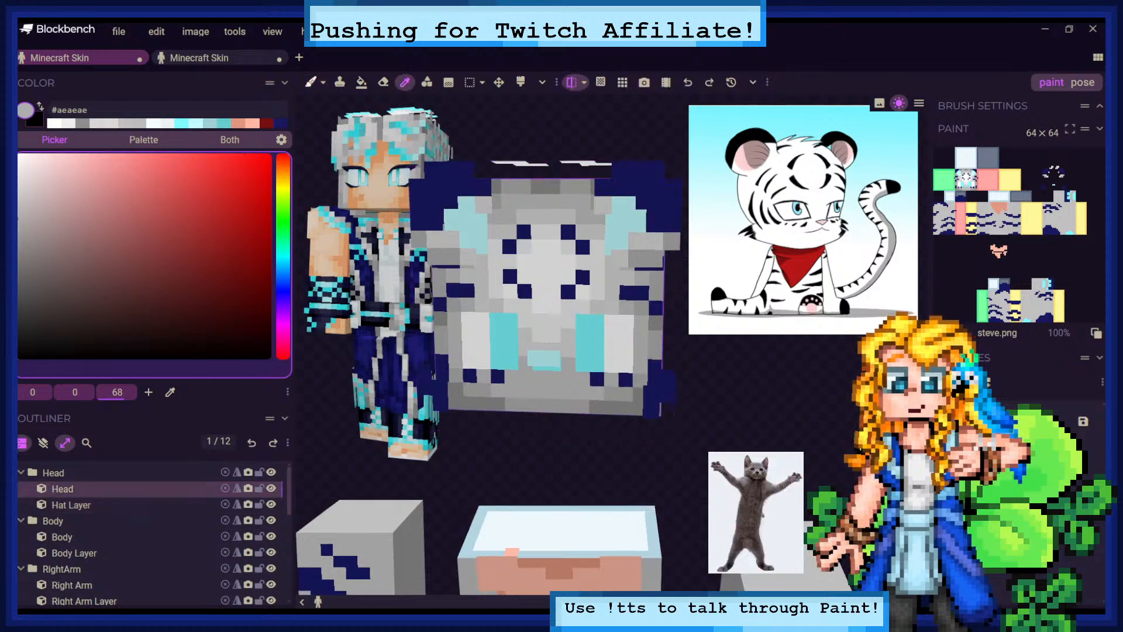
{"action": "left_click", "coordinate": [445, 220]}
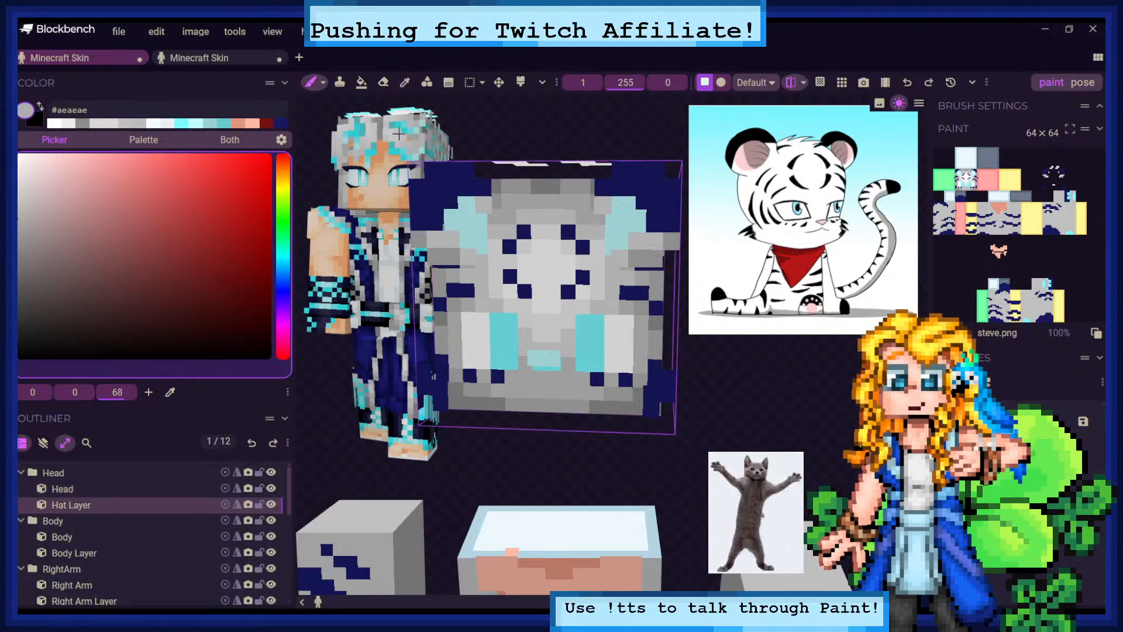
Sample grey #c0c0c0 from the lower face and paint it onto the hat layer's fur tuft below the ear
{"action": "key", "text": "c"}
{"action": "left_click_drag", "start_coordinate": [510, 390], "coordinate": [517, 382]}
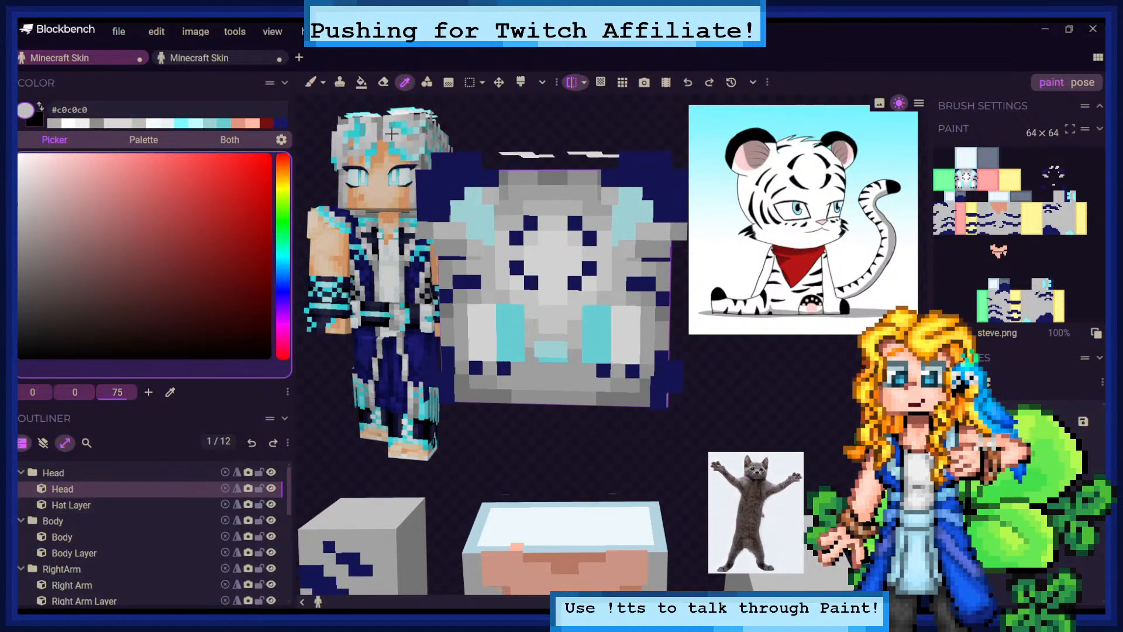
{"action": "key", "text": "b"}
{"action": "left_click", "coordinate": [459, 241]}
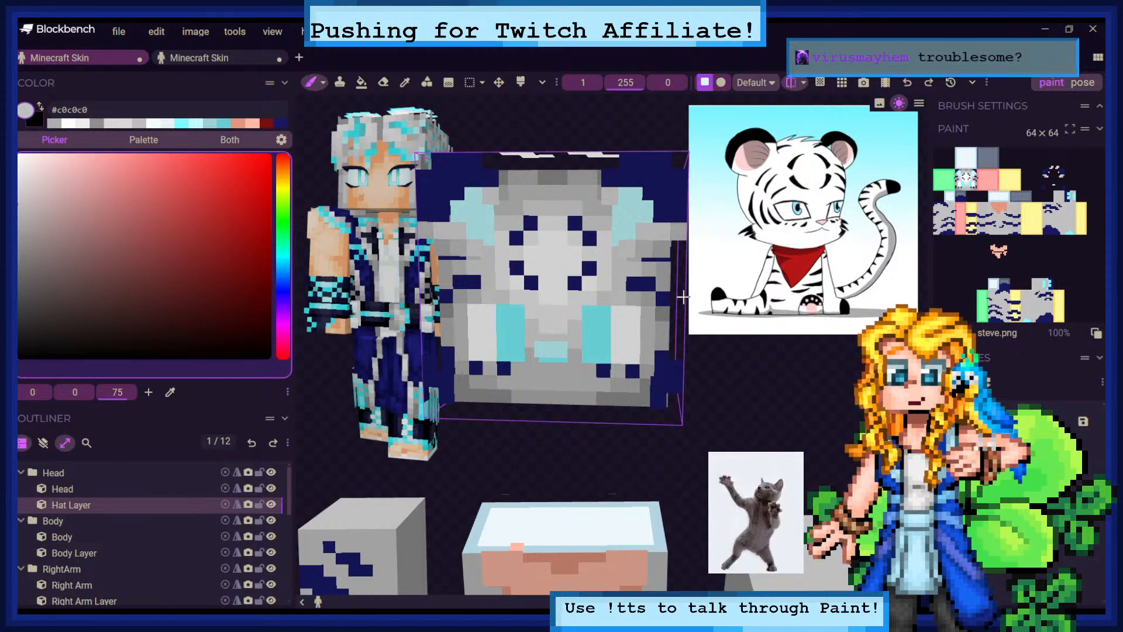
Sample off-white #eeeeee from above the nose and highlight the hat layer's fur tuft below the ear
{"action": "key", "text": "c"}
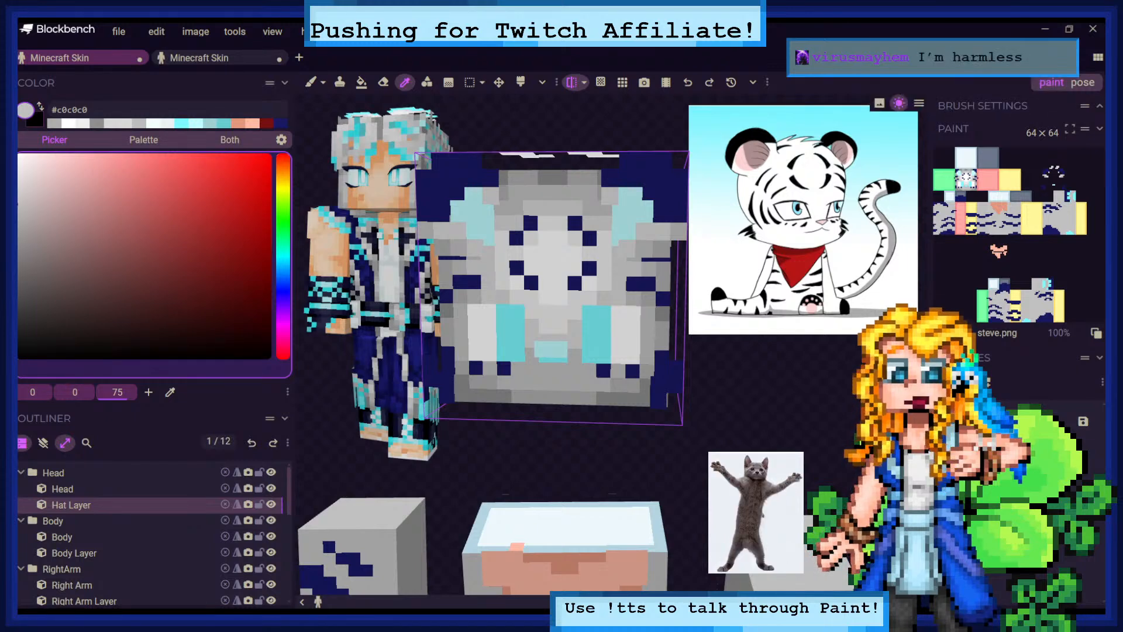
{"action": "left_click", "coordinate": [552, 320]}
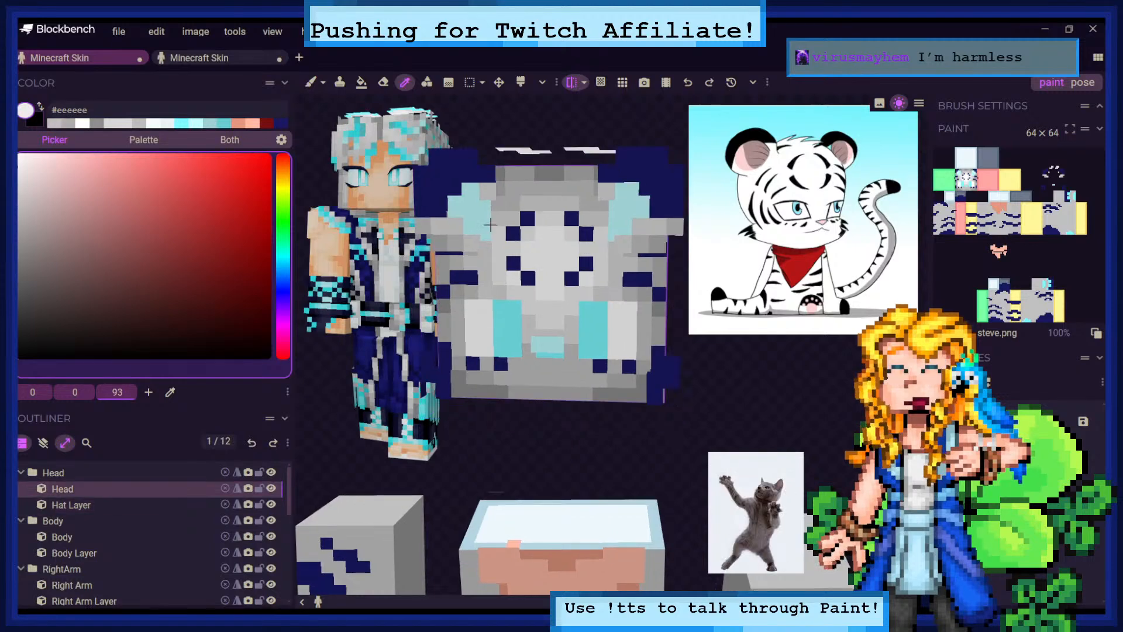
{"action": "key", "text": "b"}
{"action": "left_click", "coordinate": [452, 224]}
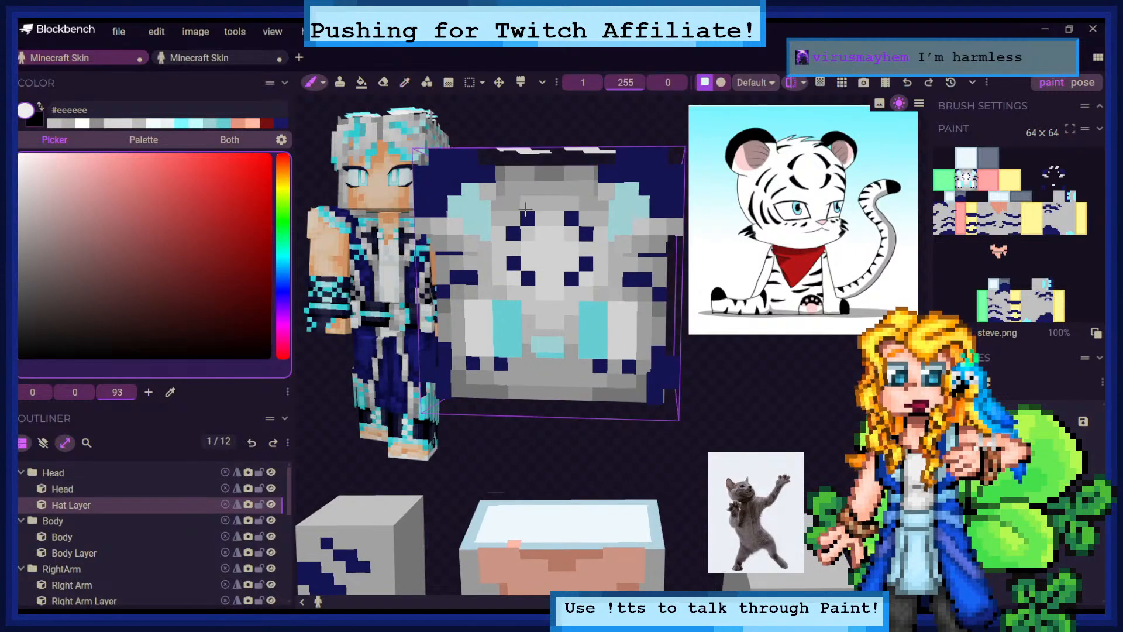
Hide the outer layers, sample white #ffffff from inside the forehead's stripe ring and ready the brush
{"action": "left_click_drag", "start_coordinate": [760, 346], "coordinate": [766, 399]}
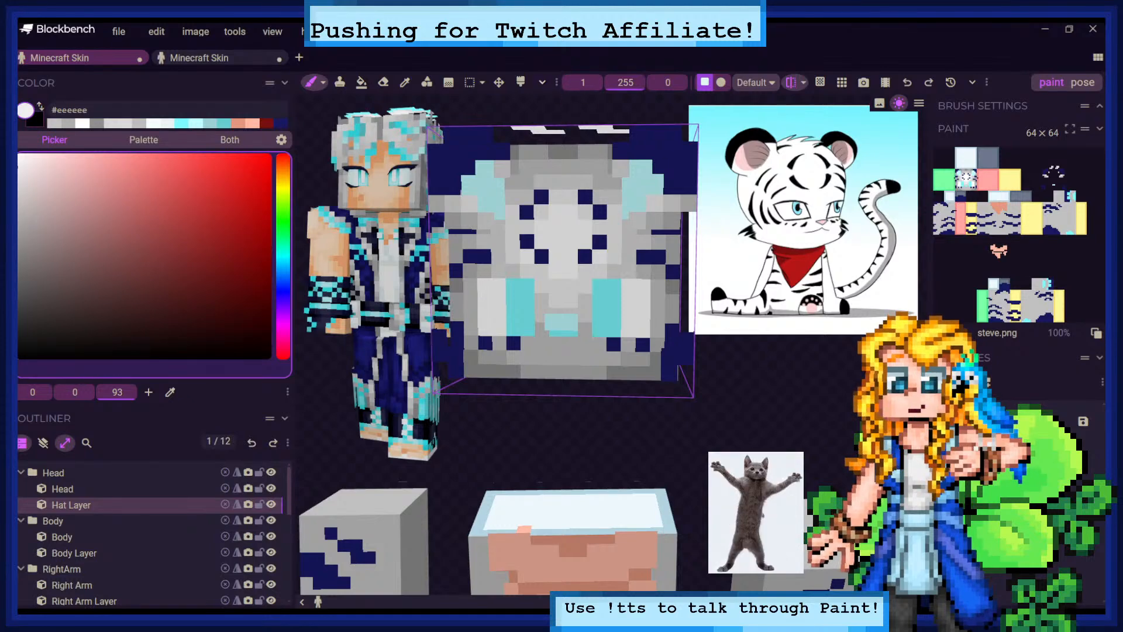
{"action": "left_click", "coordinate": [43, 443]}
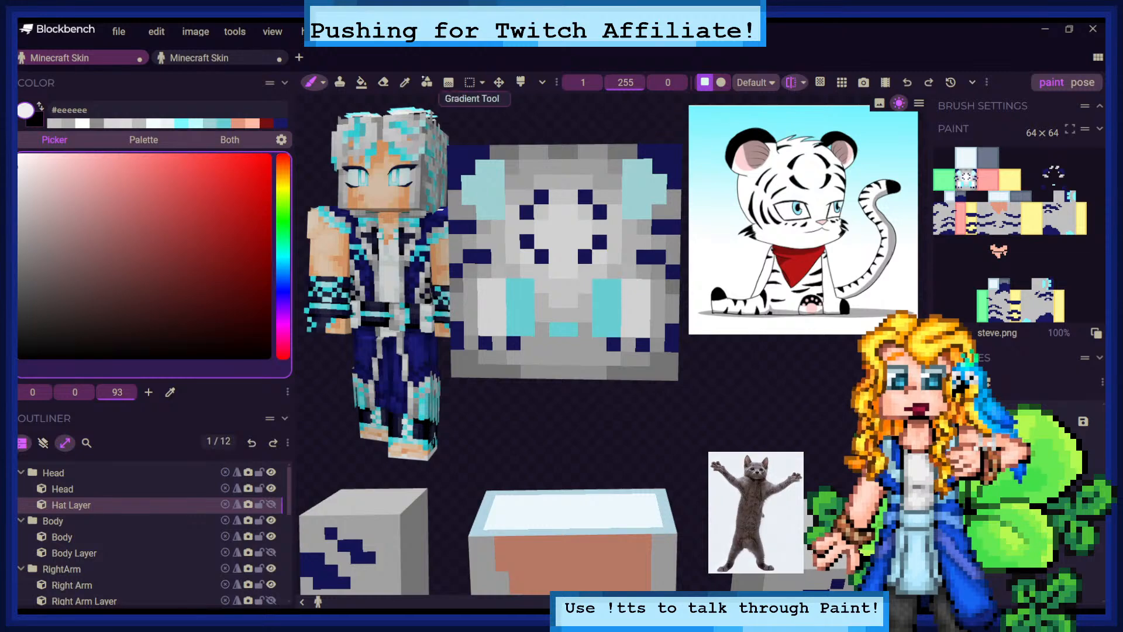
{"action": "left_click", "coordinate": [405, 82]}
{"action": "left_click", "coordinate": [552, 228]}
{"action": "key", "text": "b"}
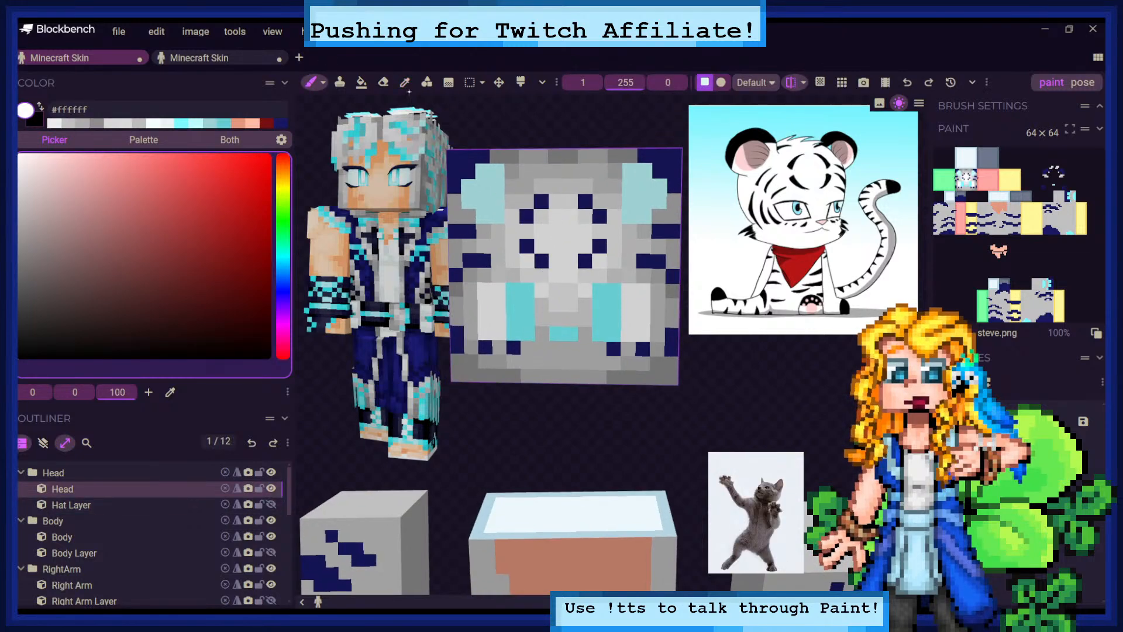
Sample off-white #eeeeee from the face above the nose and ready the Pixel Brush
{"action": "key", "text": "c"}
{"action": "left_click", "coordinate": [564, 292]}
{"action": "left_click", "coordinate": [323, 82]}
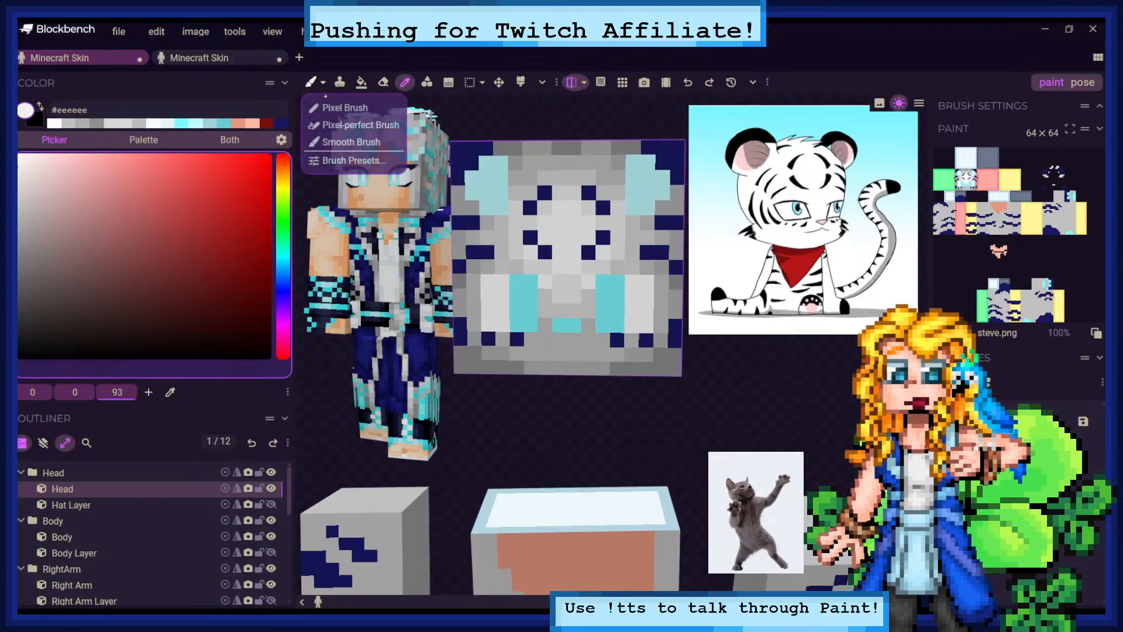
{"action": "left_click", "coordinate": [350, 108]}
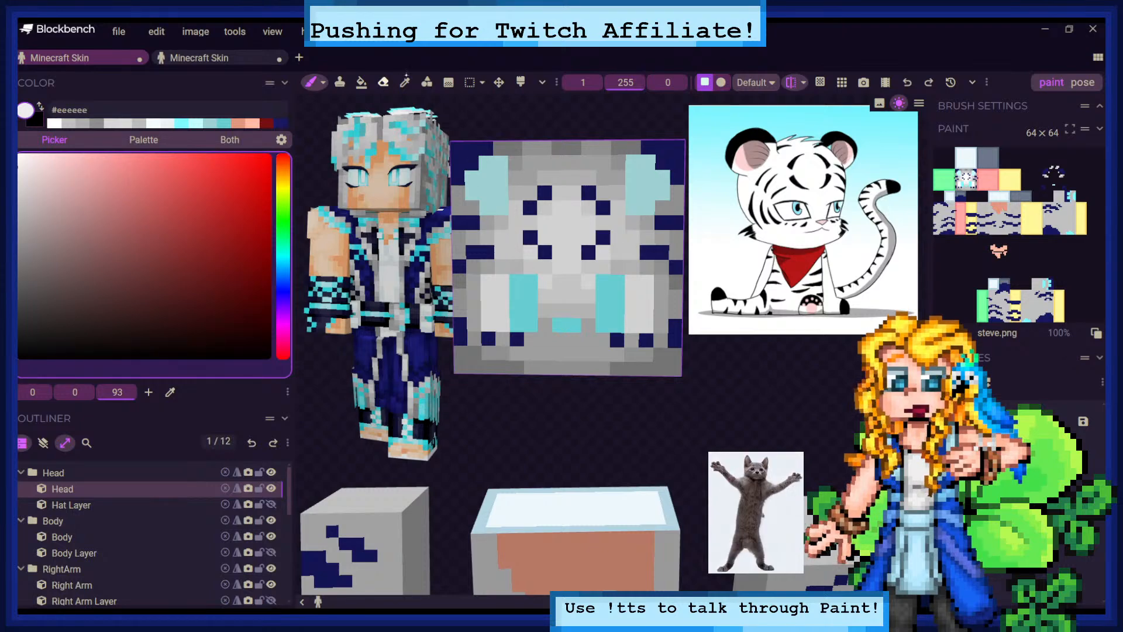
Sample white #ffffff from the head's fur, ready the Pixel Brush and bring the outer layers back
{"action": "left_click", "coordinate": [404, 82]}
{"action": "left_click", "coordinate": [503, 188]}
{"action": "key", "text": "b"}
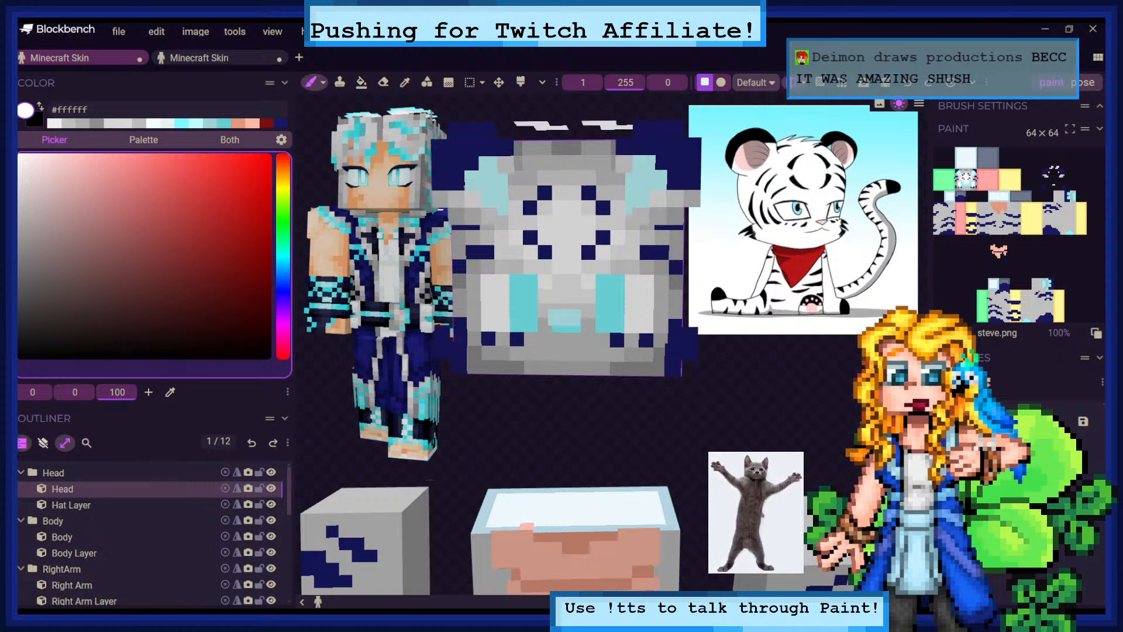
{"action": "mouse_move", "coordinate": [747, 376]}
{"action": "left_mouse_down"}
{"action": "mouse_move", "coordinate": [788, 379]}
{"action": "mouse_move", "coordinate": [735, 381]}
{"action": "left_mouse_up"}
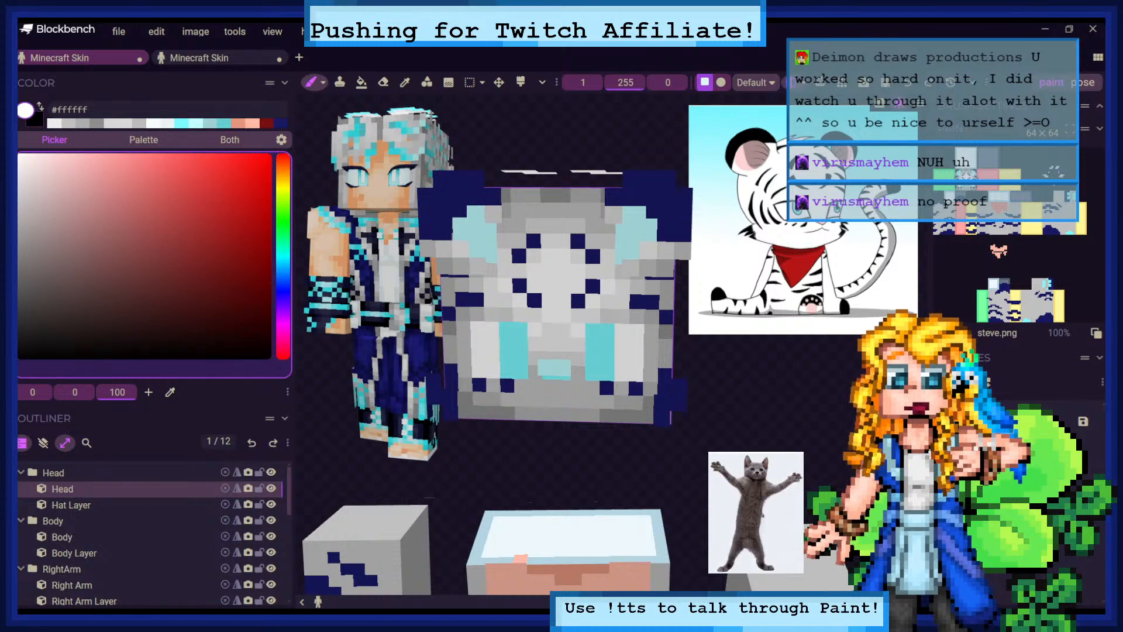
Hide the outer layers, sample light grey #d6d6d6 from the forehead above the stripe ring and ready the brush
{"action": "left_click", "coordinate": [42, 442]}
{"action": "left_click", "coordinate": [405, 82]}
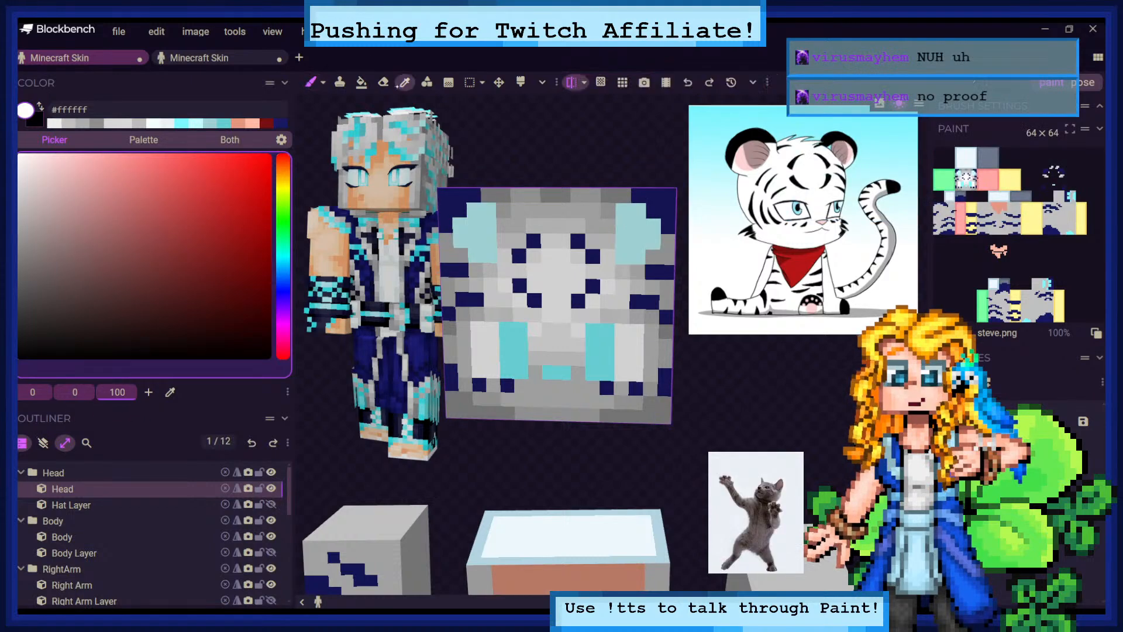
{"action": "left_click", "coordinate": [541, 214]}
{"action": "key", "text": "b"}
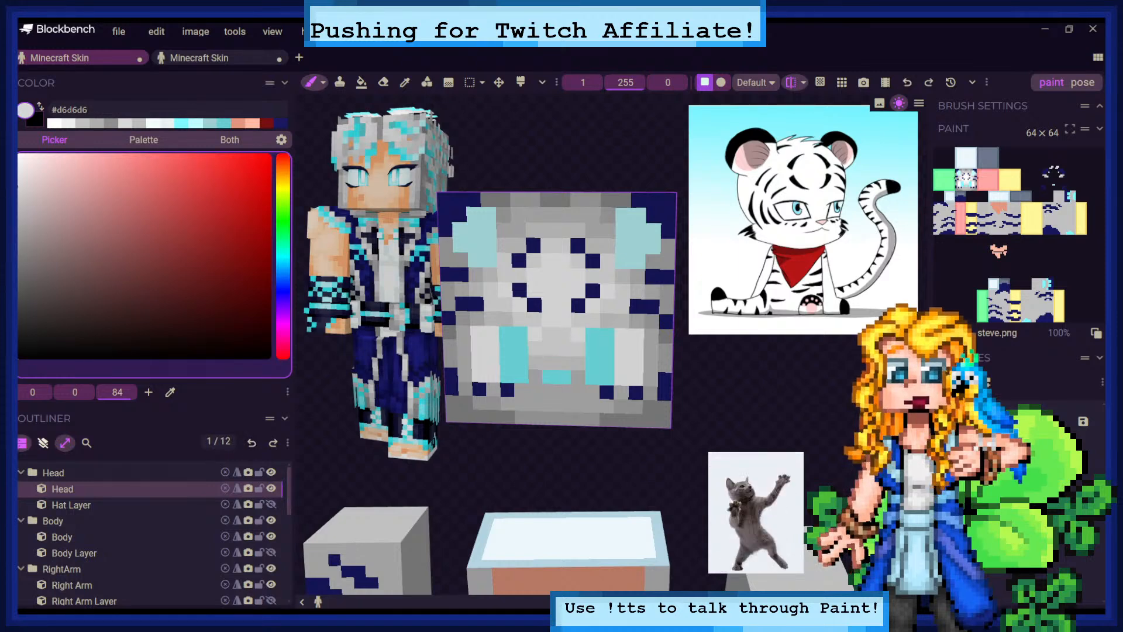
Show the outer layers and examine the tiger head's shading from the front, up close and with the whole body
{"action": "left_click", "coordinate": [43, 443]}
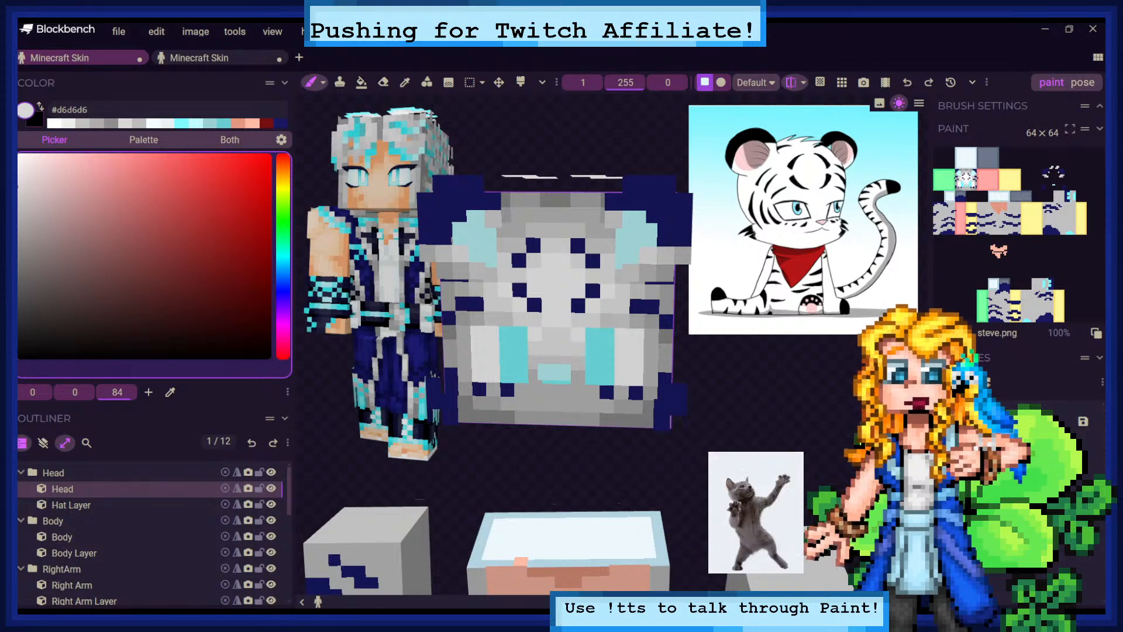
{"action": "scroll", "coordinate": [597, 362], "scroll_direction": "down", "scroll_amount": 5}
{"action": "scroll", "coordinate": [602, 374], "scroll_direction": "up", "scroll_amount": 5}
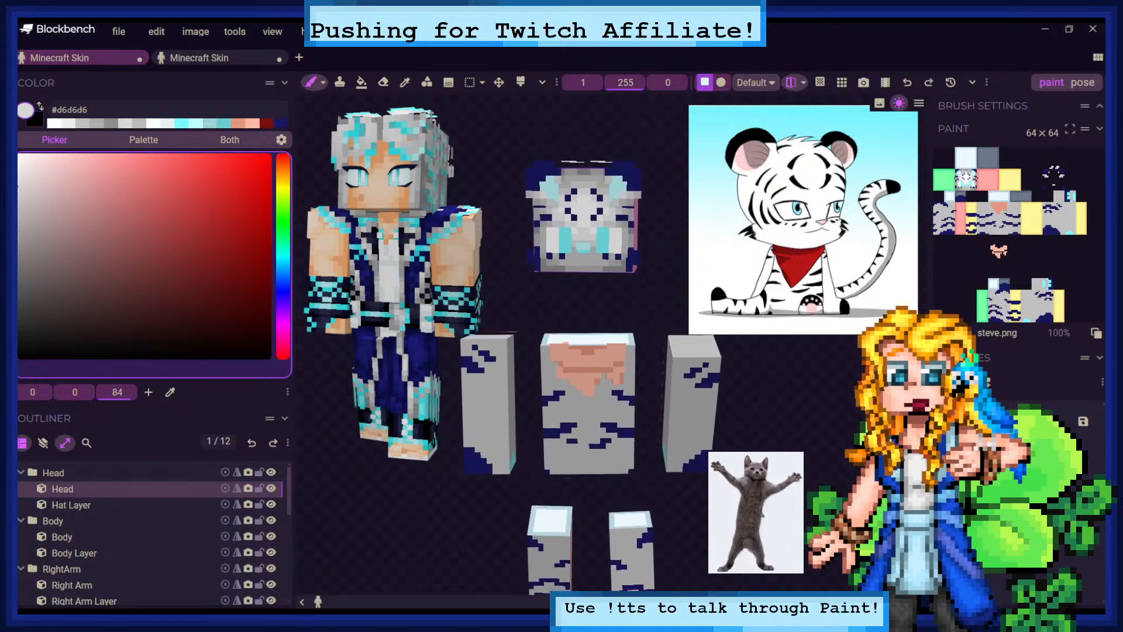
{"action": "left_click_drag", "start_coordinate": [614, 304], "coordinate": [587, 303]}
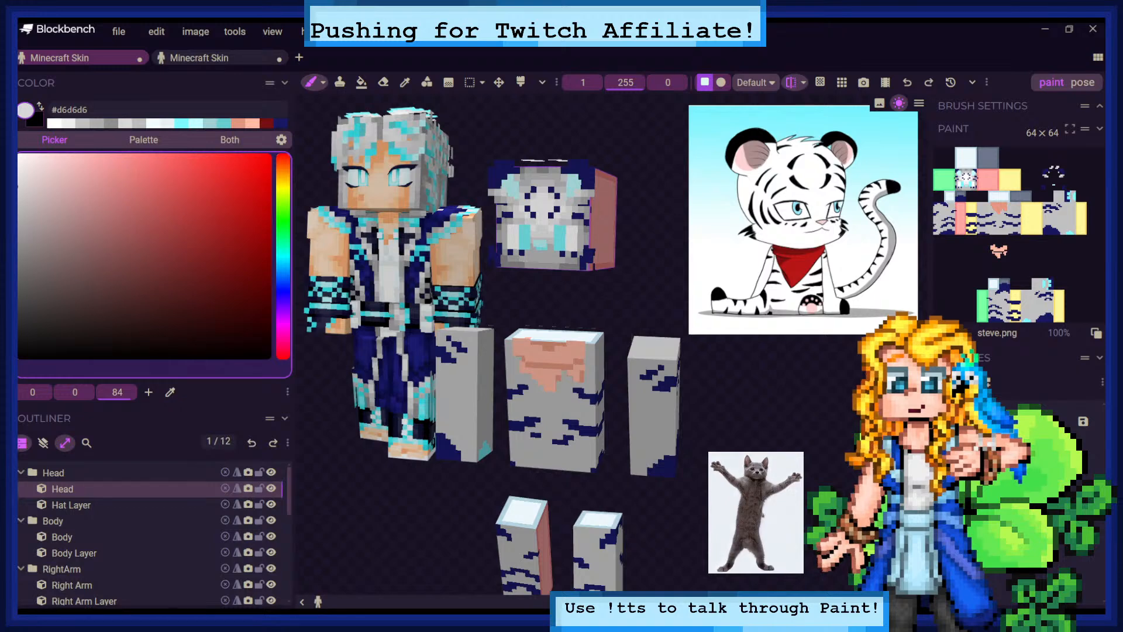
{"action": "right_click_drag", "start_coordinate": [587, 303], "coordinate": [614, 382]}
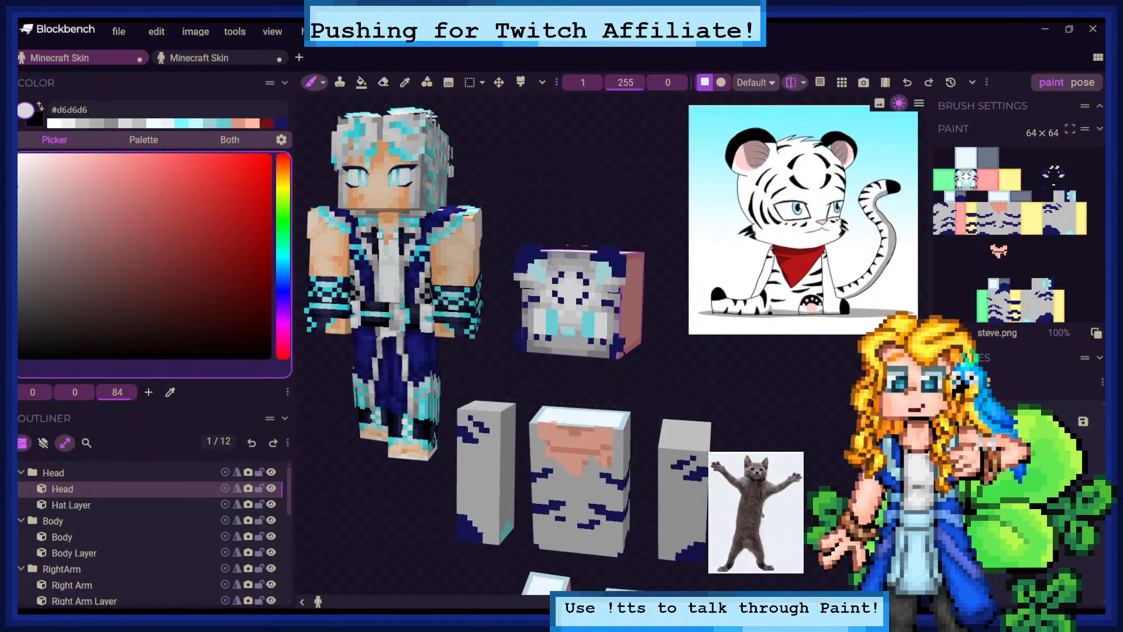
{"action": "left_click_drag", "start_coordinate": [614, 381], "coordinate": [640, 383]}
{"action": "scroll", "coordinate": [564, 317], "scroll_direction": "up", "scroll_amount": 6}
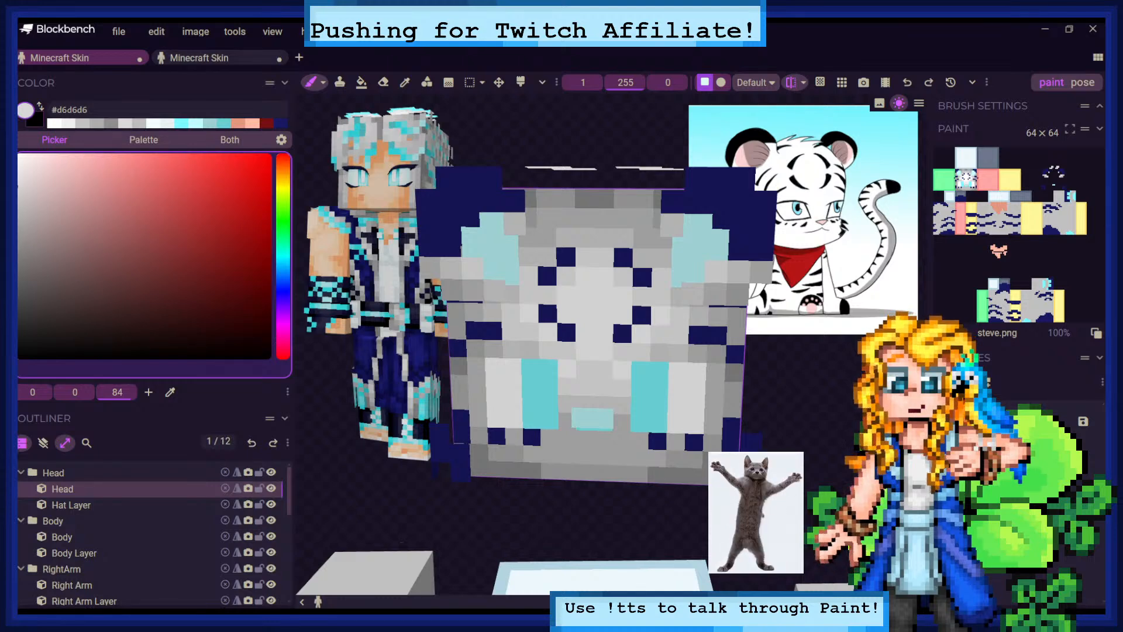
{"action": "mouse_move", "coordinate": [812, 369]}
{"action": "left_mouse_down"}
{"action": "mouse_move", "coordinate": [781, 430]}
{"action": "mouse_move", "coordinate": [816, 421]}
{"action": "mouse_move", "coordinate": [815, 379]}
{"action": "left_mouse_up"}
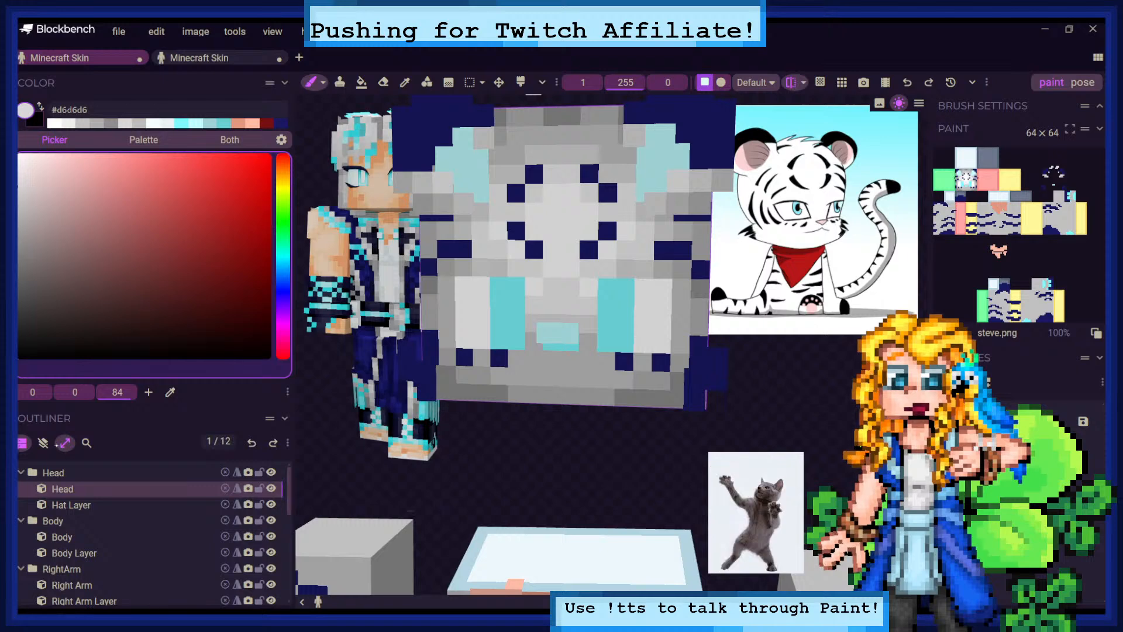
Hide the outer layers, sample light grey #d8d8d8 from the nose bridge and switch back to the Pixel Brush
{"action": "left_click", "coordinate": [43, 443]}
{"action": "key", "text": "c"}
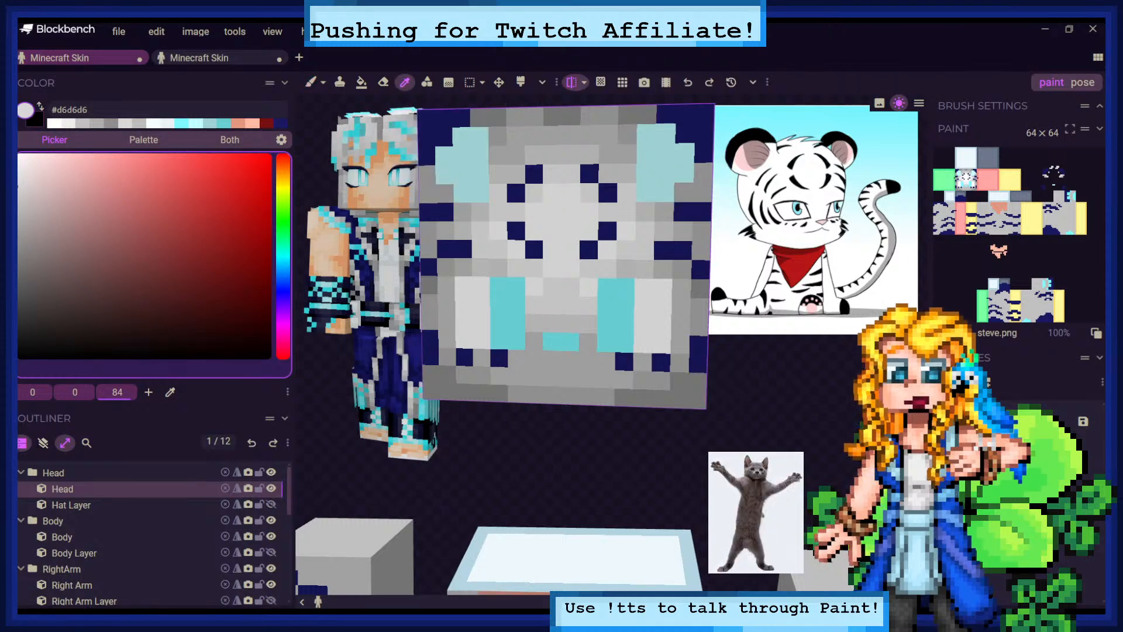
{"action": "left_click", "coordinate": [547, 311]}
{"action": "left_click", "coordinate": [323, 83]}
{"action": "left_click", "coordinate": [363, 125]}
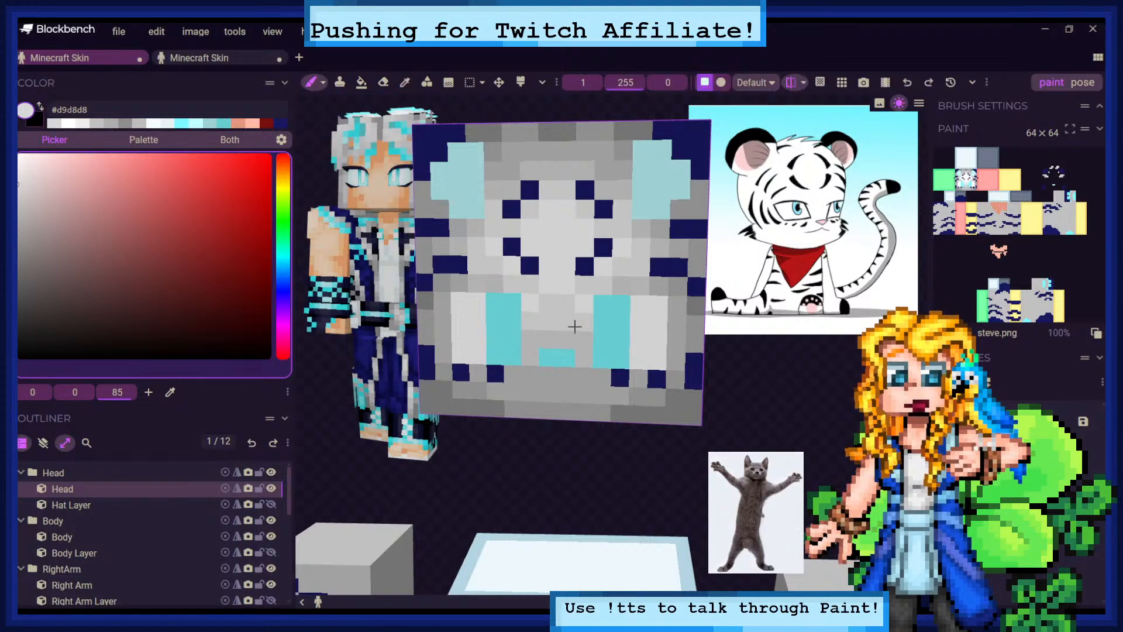
Sample off-white #eeeeee beside the forehead's stripe ring, dab it just above the nose and show the outer layers
{"action": "right_click_drag", "start_coordinate": [565, 327], "coordinate": [558, 332]}
{"action": "left_click", "coordinate": [515, 243]}
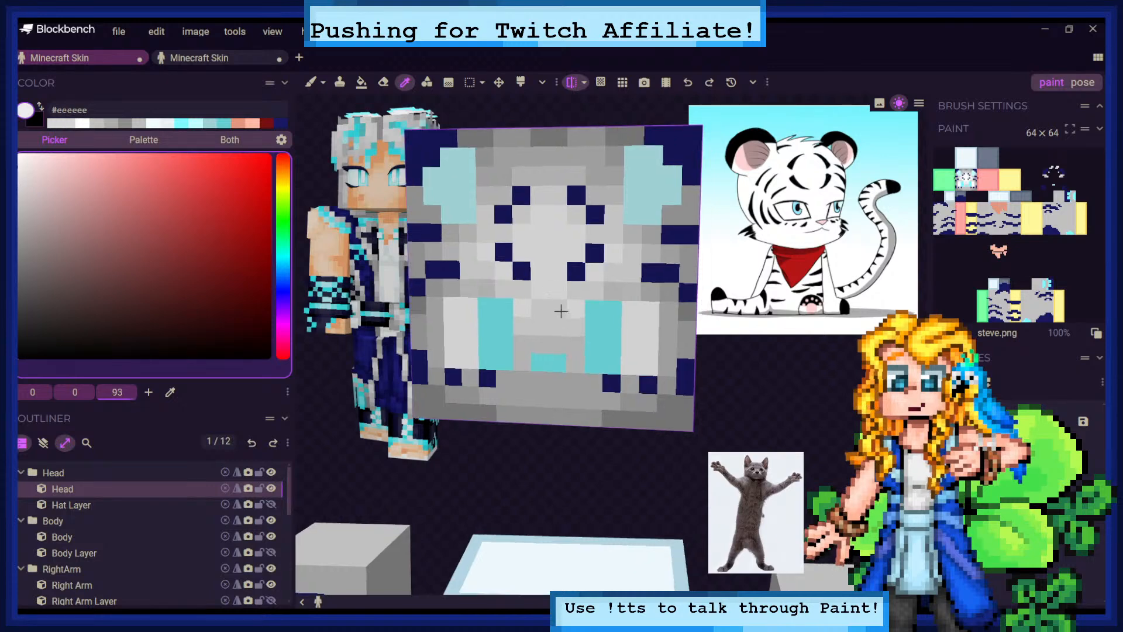
{"action": "left_click", "coordinate": [313, 82]}
{"action": "left_click", "coordinate": [543, 339]}
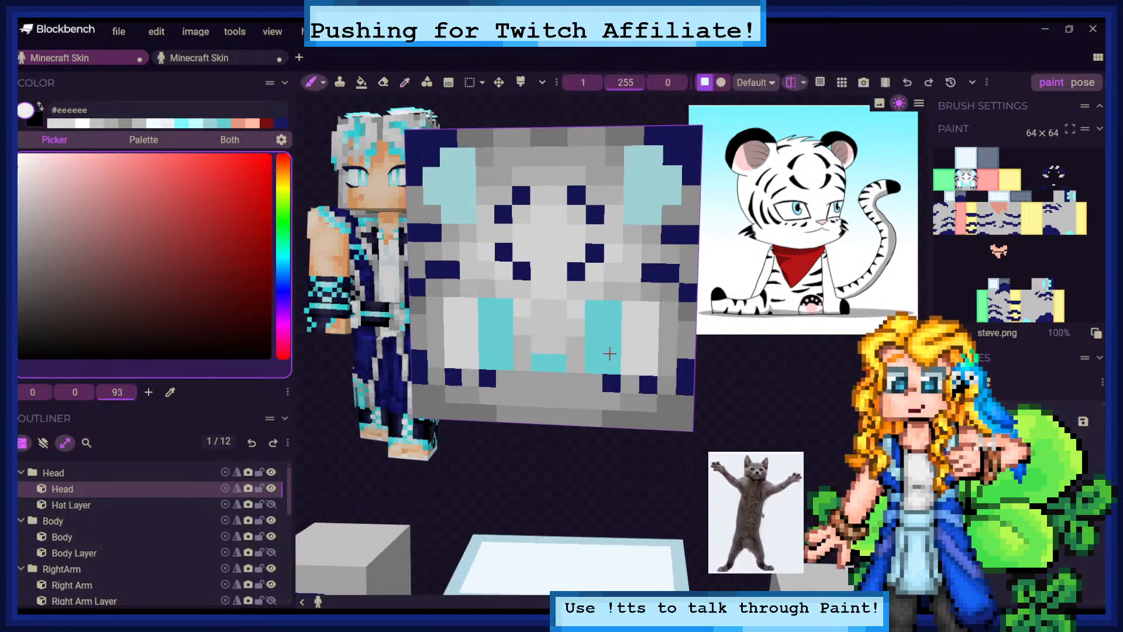
{"action": "left_click", "coordinate": [43, 443]}
{"action": "left_click_drag", "start_coordinate": [767, 408], "coordinate": [774, 412]}
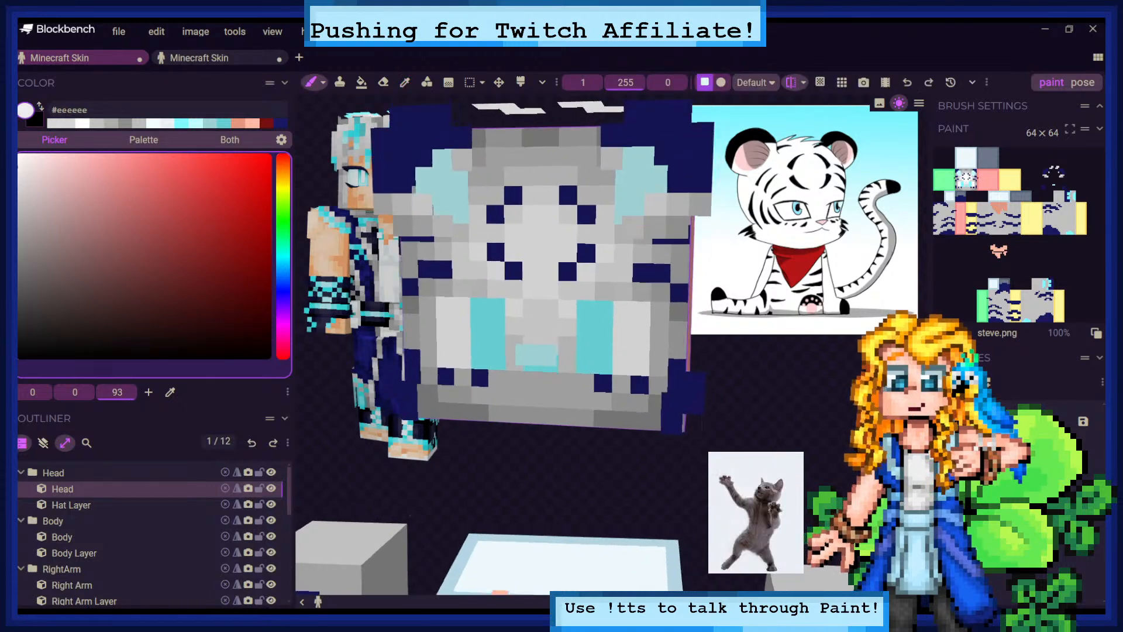
{"action": "right_click_drag", "start_coordinate": [774, 412], "coordinate": [797, 356]}
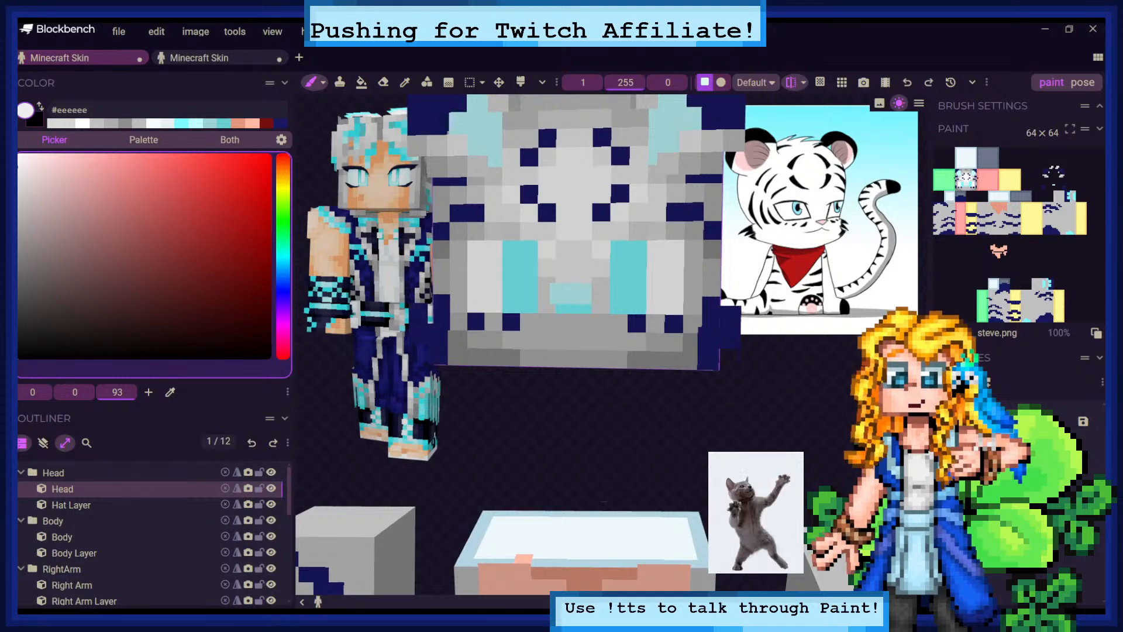
Hide the outer layers, sample grey #c0c0c0 from the lower face beside the nose and ready the brush
{"action": "left_click", "coordinate": [42, 443]}
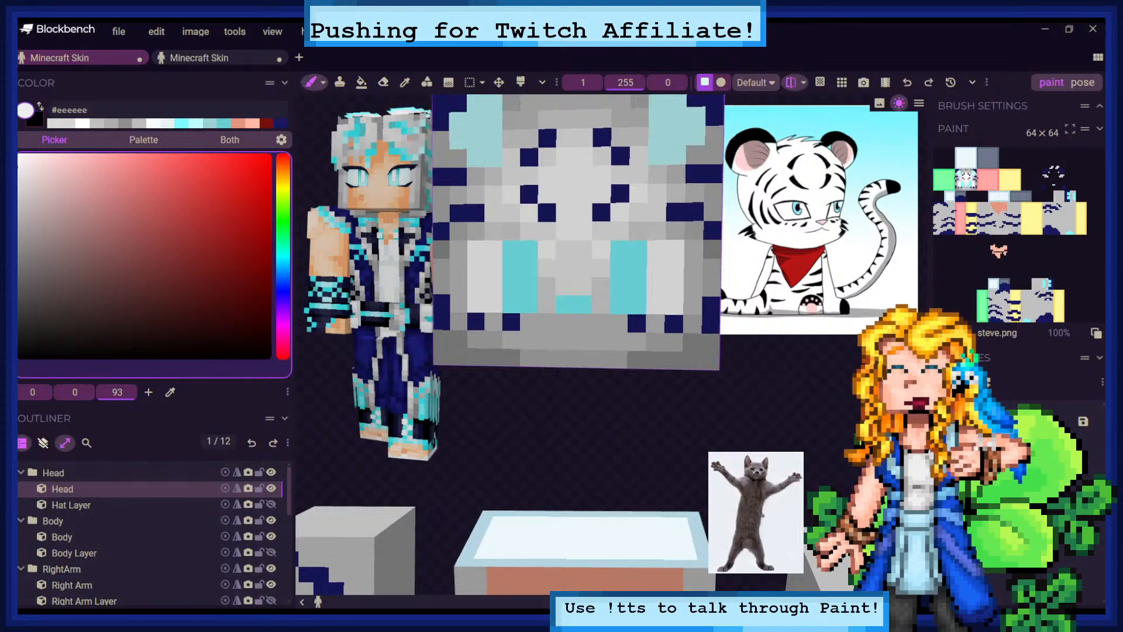
{"action": "left_click", "coordinate": [405, 83]}
{"action": "left_click_drag", "start_coordinate": [537, 325], "coordinate": [539, 317]}
{"action": "left_click", "coordinate": [310, 82]}
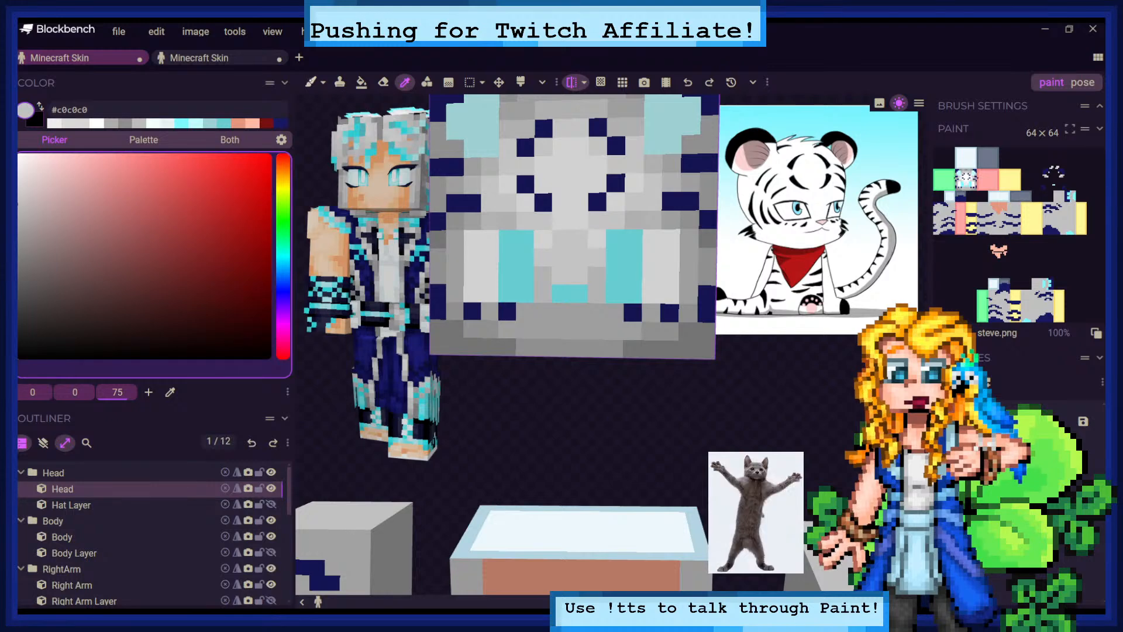
Show the outer layers and examine the face shading at different distances against the body and the tiger drawing
{"action": "left_click", "coordinate": [43, 442]}
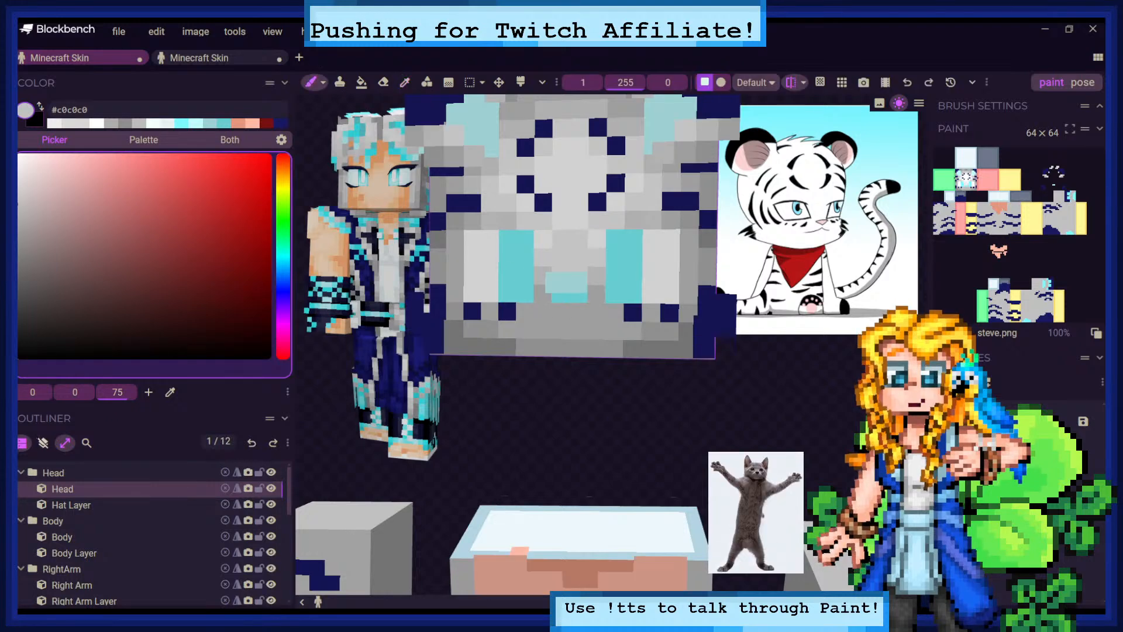
{"action": "left_click_drag", "start_coordinate": [697, 441], "coordinate": [696, 468]}
{"action": "left_click_drag", "start_coordinate": [648, 500], "coordinate": [649, 481]}
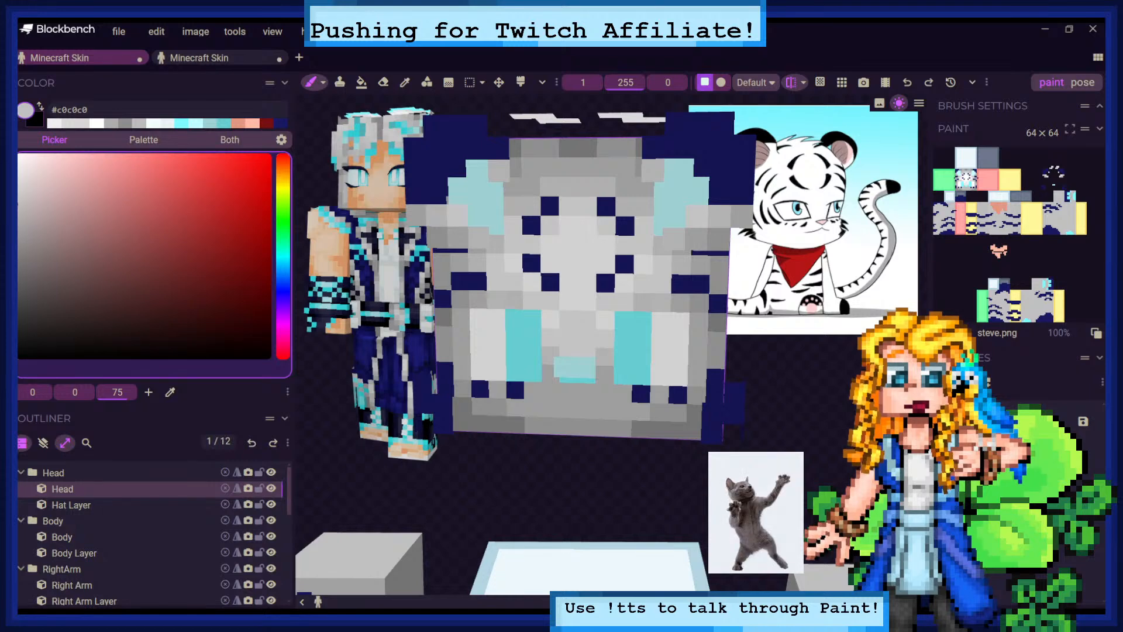
{"action": "scroll", "coordinate": [580, 281], "scroll_direction": "down", "scroll_amount": 1}
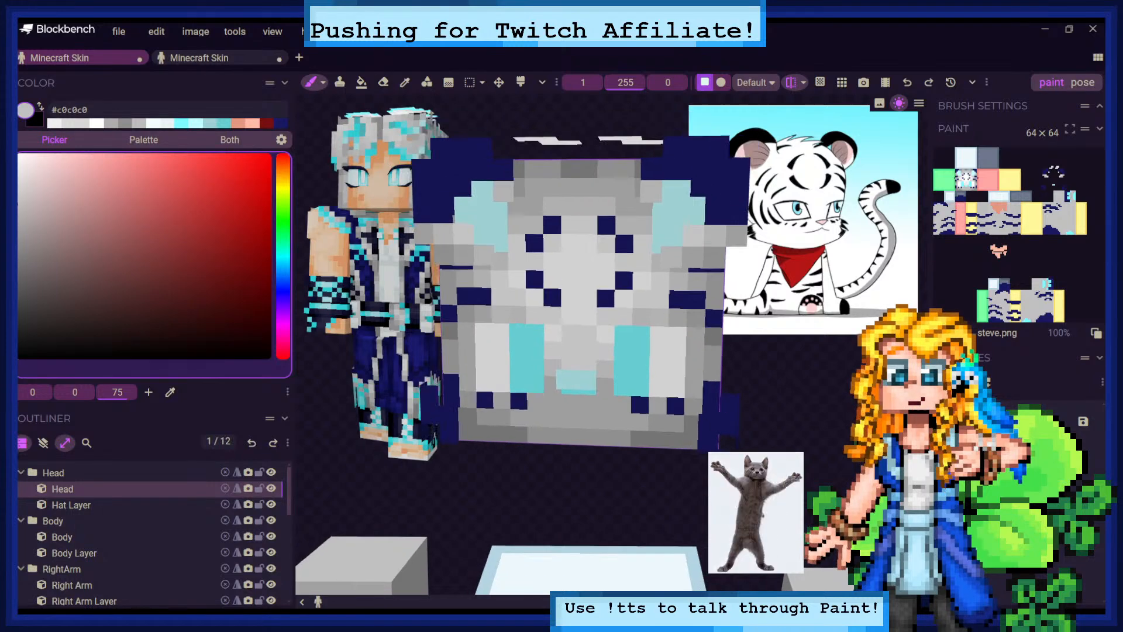
{"action": "scroll", "coordinate": [579, 287], "scroll_direction": "down", "scroll_amount": 7}
{"action": "scroll", "coordinate": [579, 287], "scroll_direction": "up", "scroll_amount": 6}
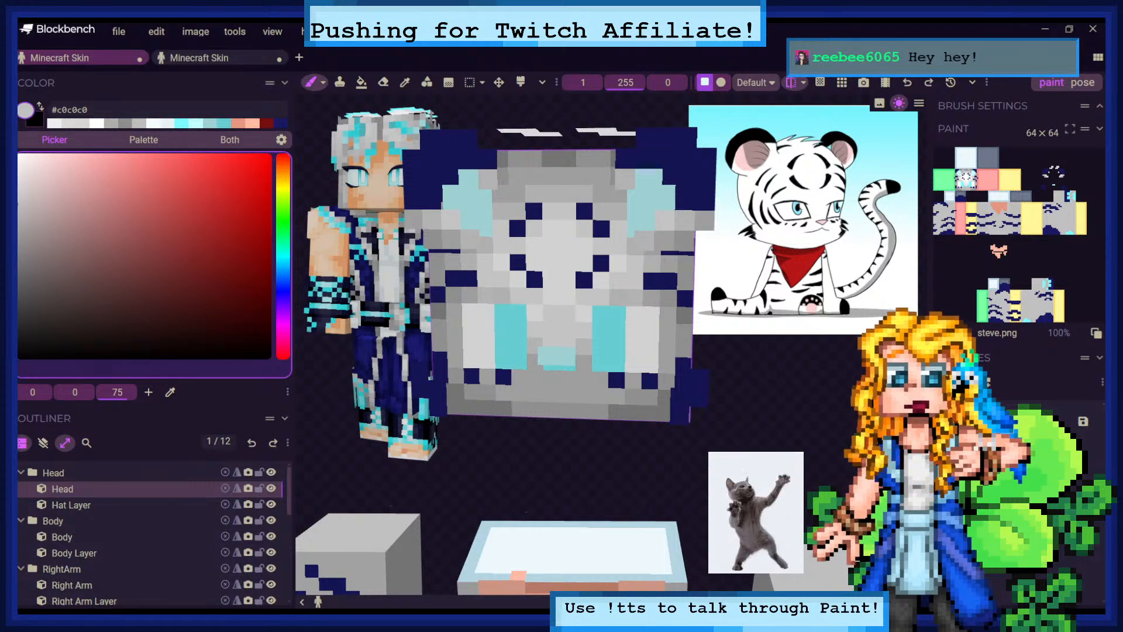
{"action": "scroll", "coordinate": [576, 363], "scroll_direction": "down", "scroll_amount": 5}
{"action": "scroll", "coordinate": [585, 363], "scroll_direction": "down", "scroll_amount": 5}
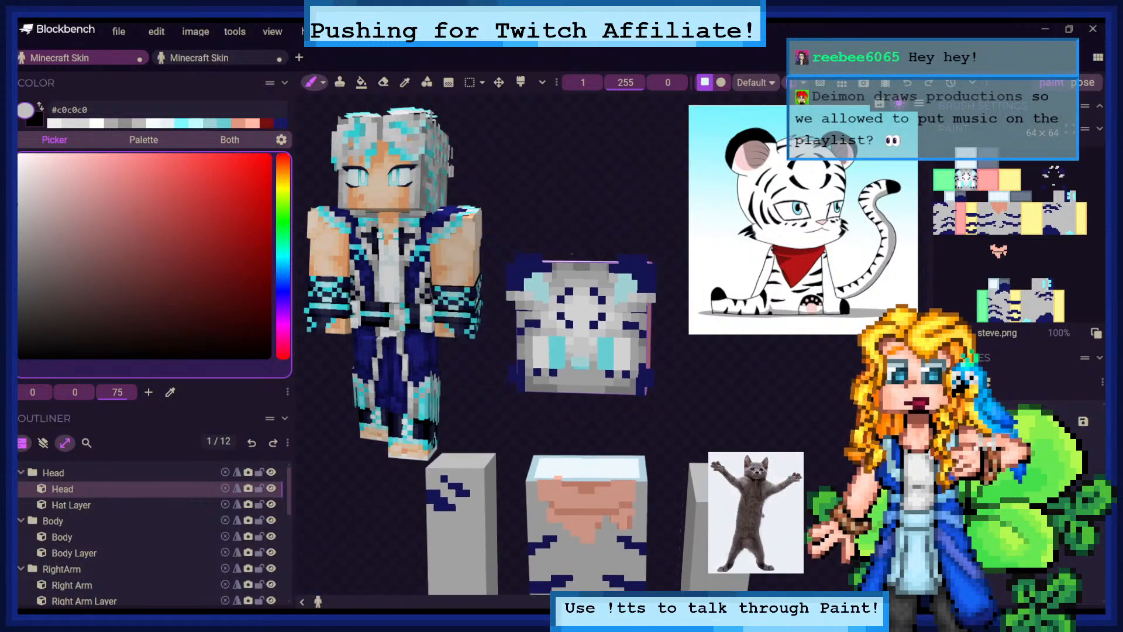
{"action": "scroll", "coordinate": [585, 375], "scroll_direction": "up", "scroll_amount": 4}
{"action": "scroll", "coordinate": [584, 375], "scroll_direction": "up", "scroll_amount": 1}
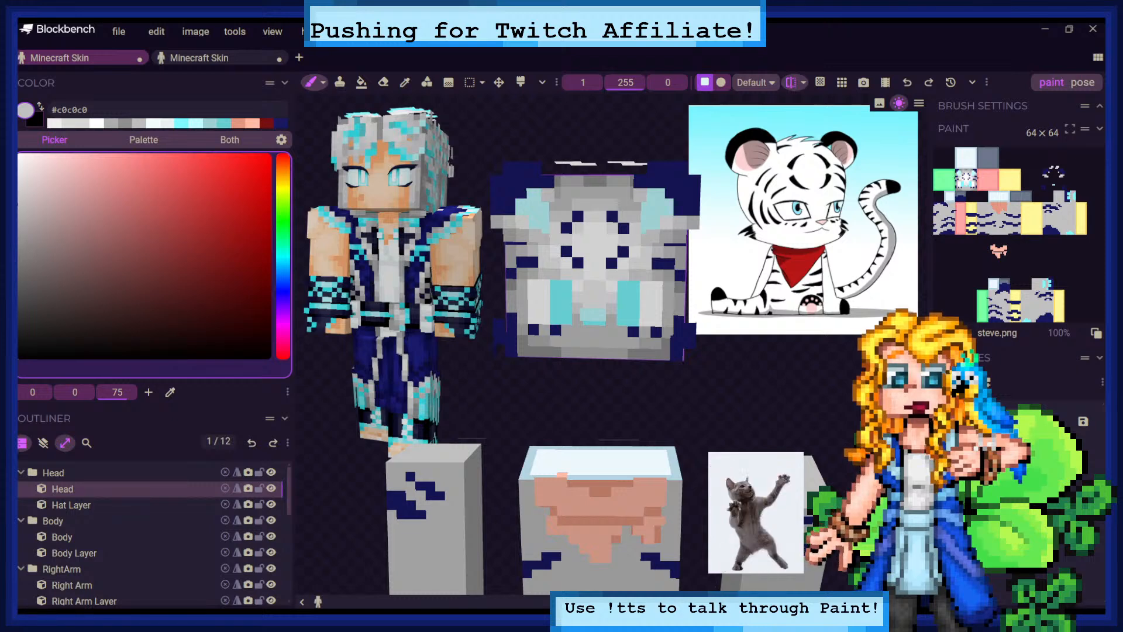
{"action": "scroll", "coordinate": [591, 290], "scroll_direction": "down", "scroll_amount": 8}
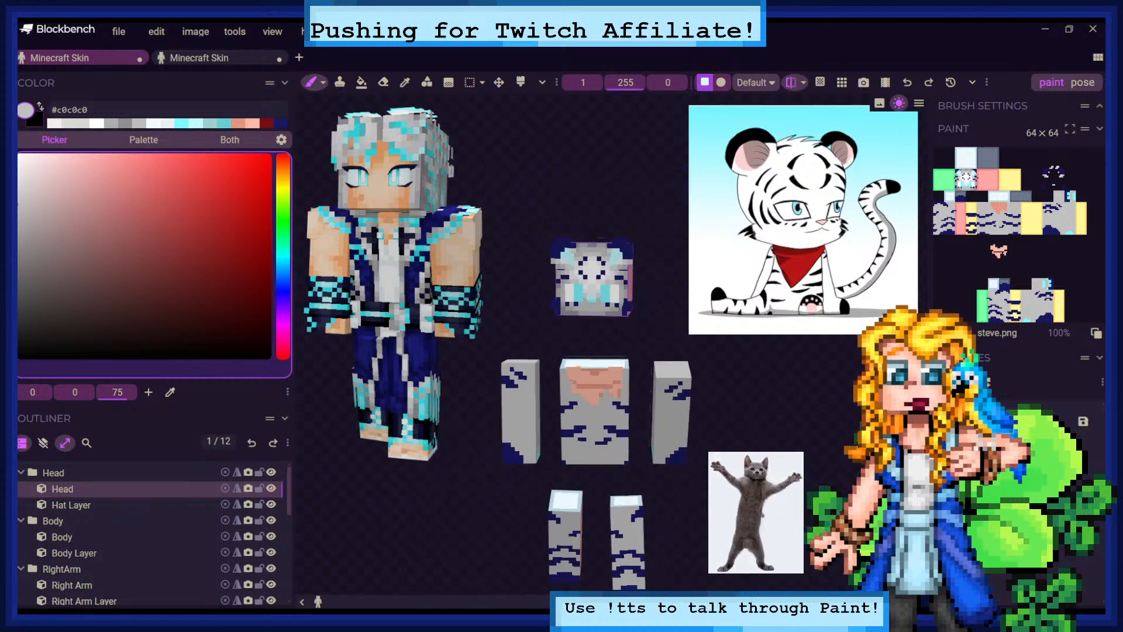
{"action": "scroll", "coordinate": [591, 327], "scroll_direction": "up", "scroll_amount": 5}
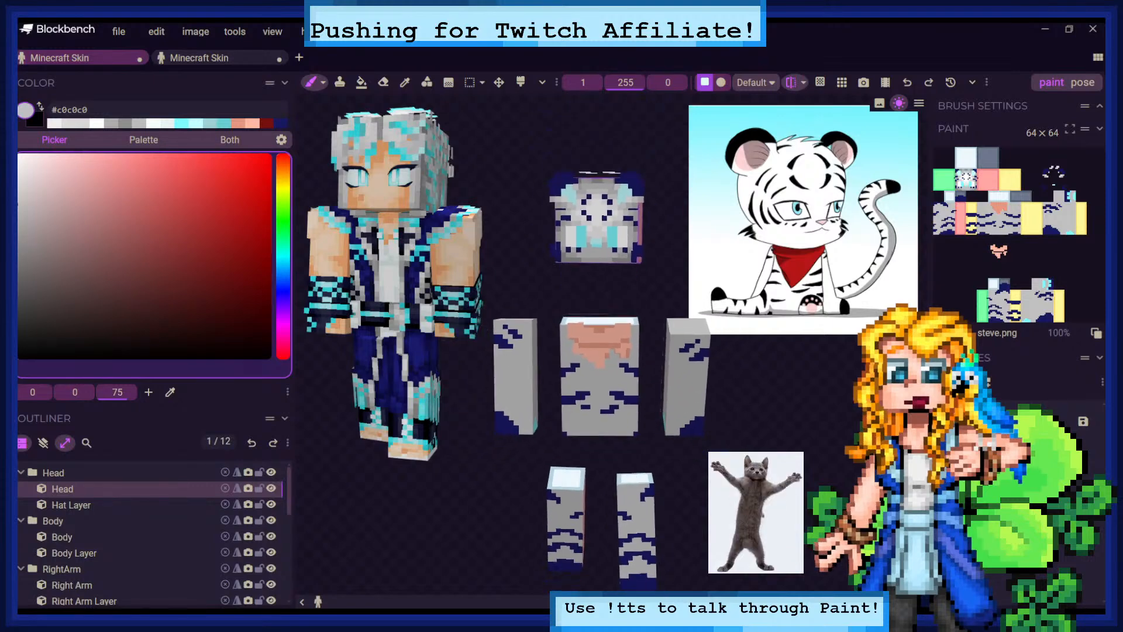
{"action": "scroll", "coordinate": [602, 362], "scroll_direction": "down", "scroll_amount": 3}
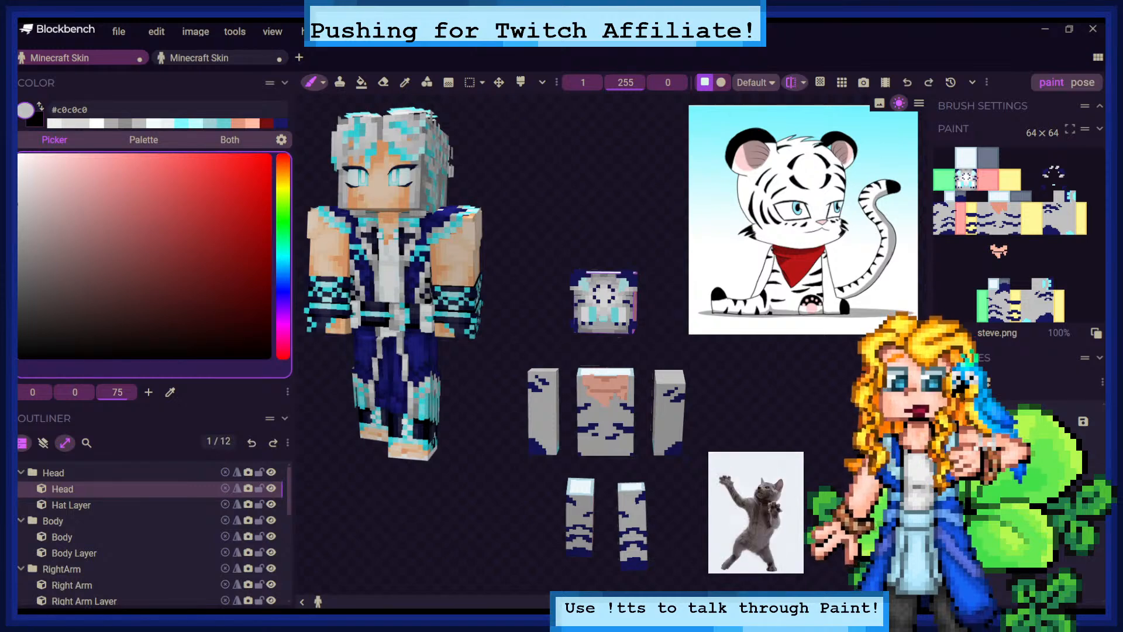
{"action": "scroll", "coordinate": [631, 358], "scroll_direction": "up", "scroll_amount": 10}
{"action": "scroll", "coordinate": [585, 275], "scroll_direction": "down", "scroll_amount": 3}
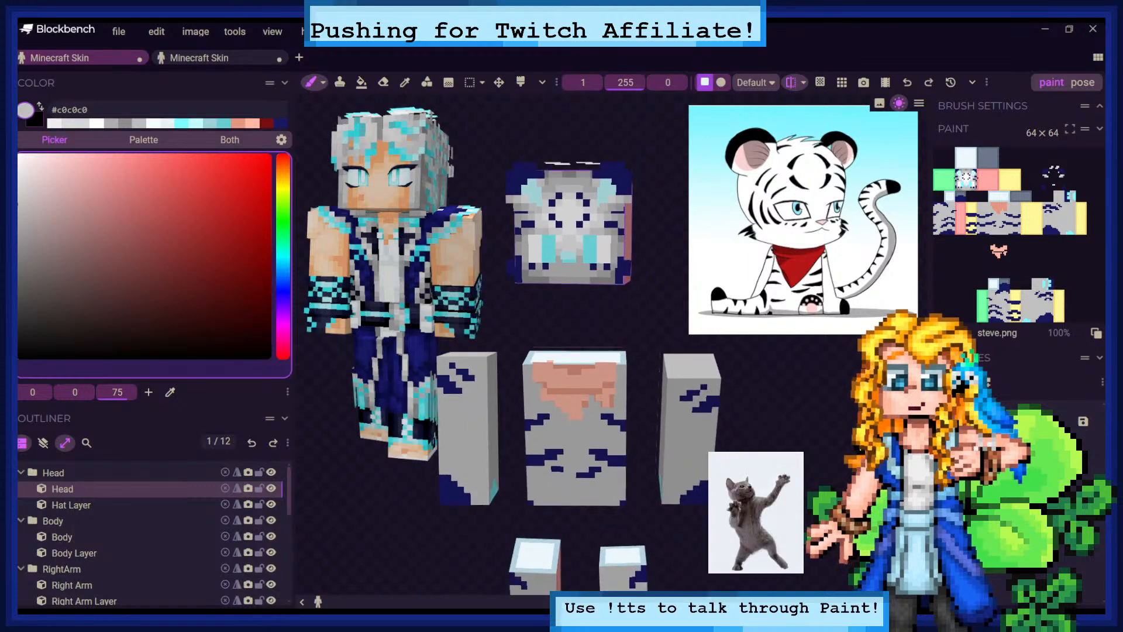
{"action": "left_click_drag", "start_coordinate": [759, 356], "coordinate": [753, 383]}
{"action": "scroll", "coordinate": [603, 292], "scroll_direction": "up", "scroll_amount": 10}
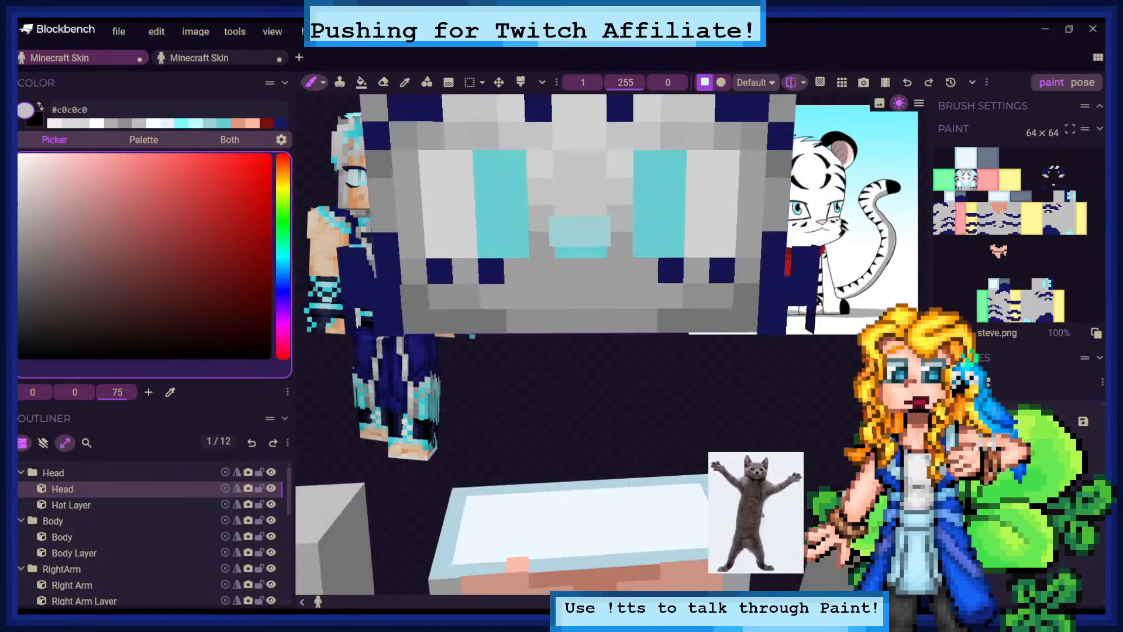
{"action": "scroll", "coordinate": [584, 292], "scroll_direction": "down", "scroll_amount": 10}
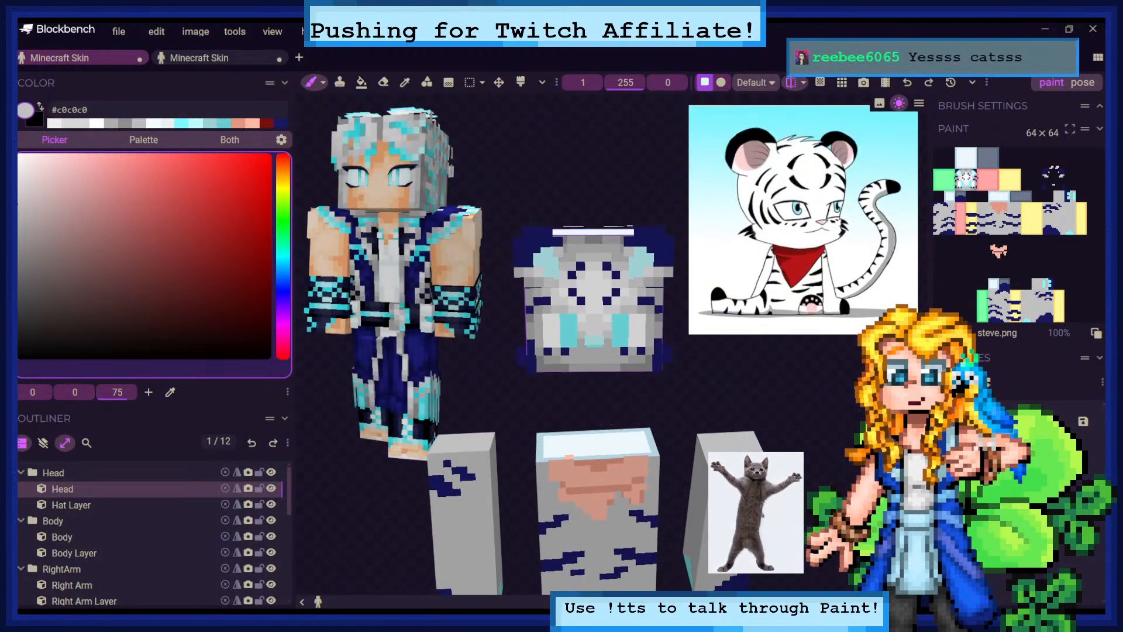
{"action": "scroll", "coordinate": [585, 293], "scroll_direction": "down", "scroll_amount": 2}
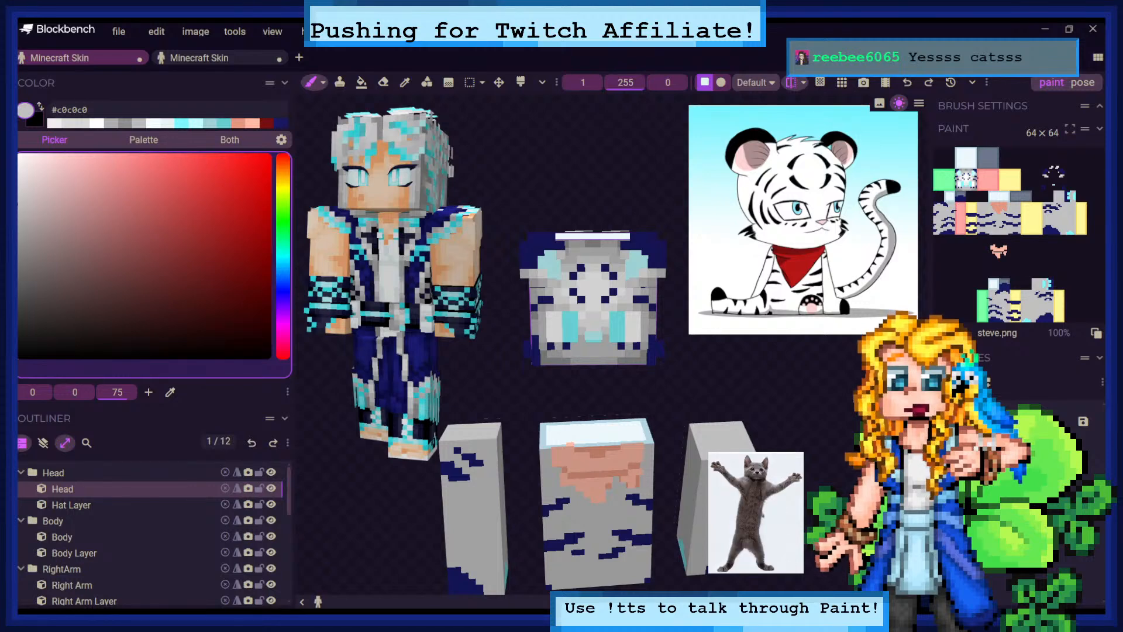
{"action": "mouse_move", "coordinate": [681, 263]}
{"action": "left_mouse_down"}
{"action": "mouse_move", "coordinate": [648, 253]}
{"action": "mouse_move", "coordinate": [676, 252]}
{"action": "left_mouse_up"}
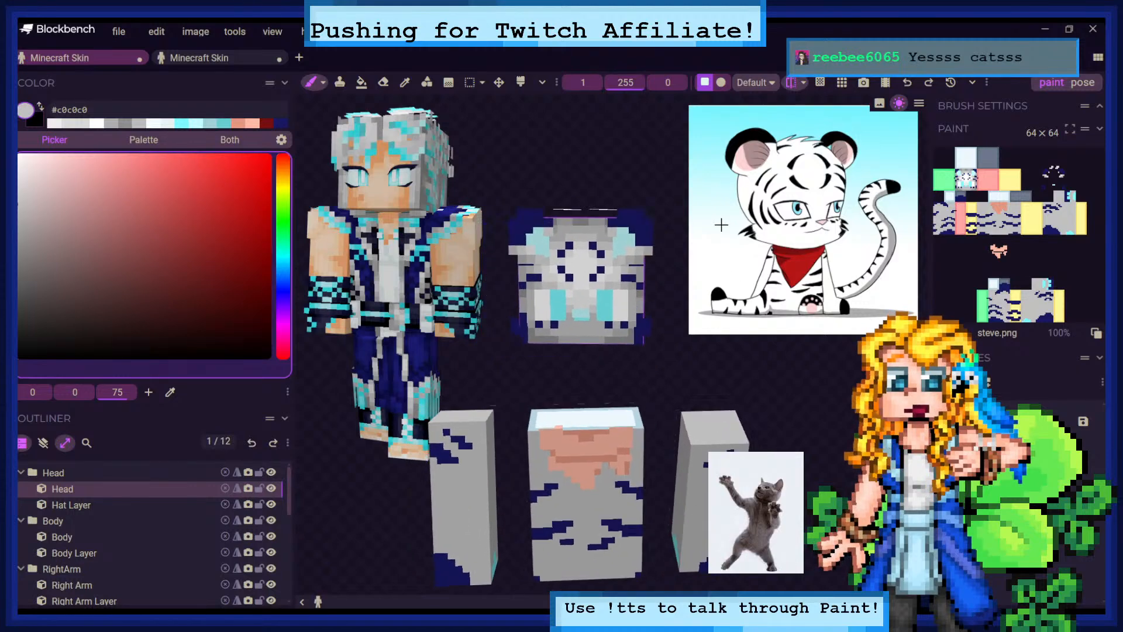
{"action": "scroll", "coordinate": [585, 281], "scroll_direction": "up", "scroll_amount": 6}
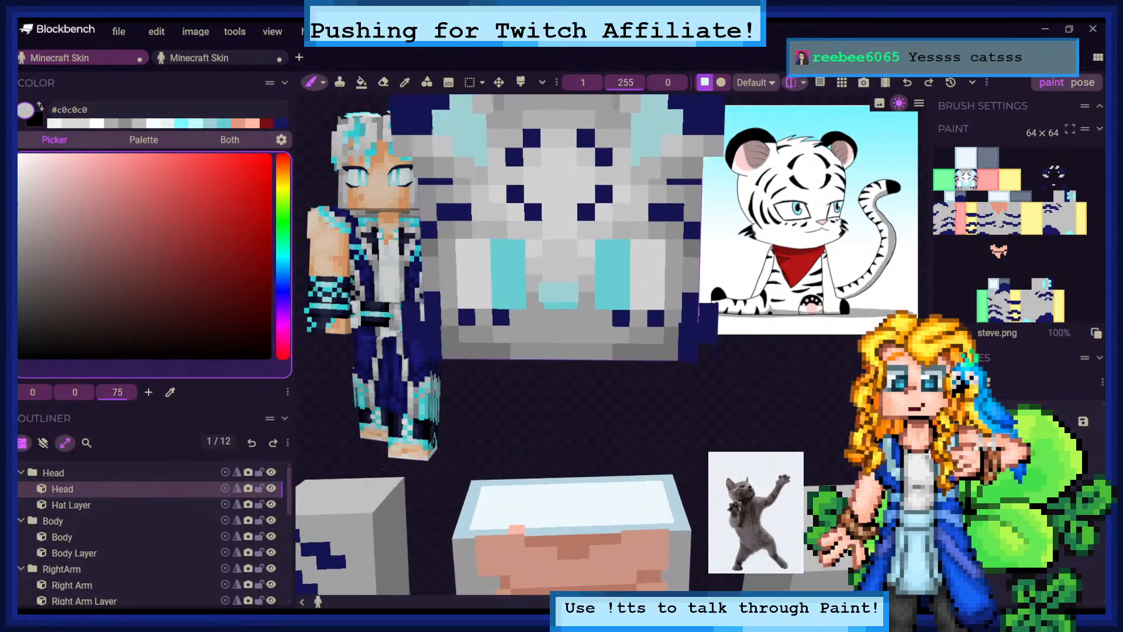
Hide the outer layers, sample darker grey #aeaeae from the lower face below the cheek stripes and ready the brush
{"action": "left_click", "coordinate": [43, 443]}
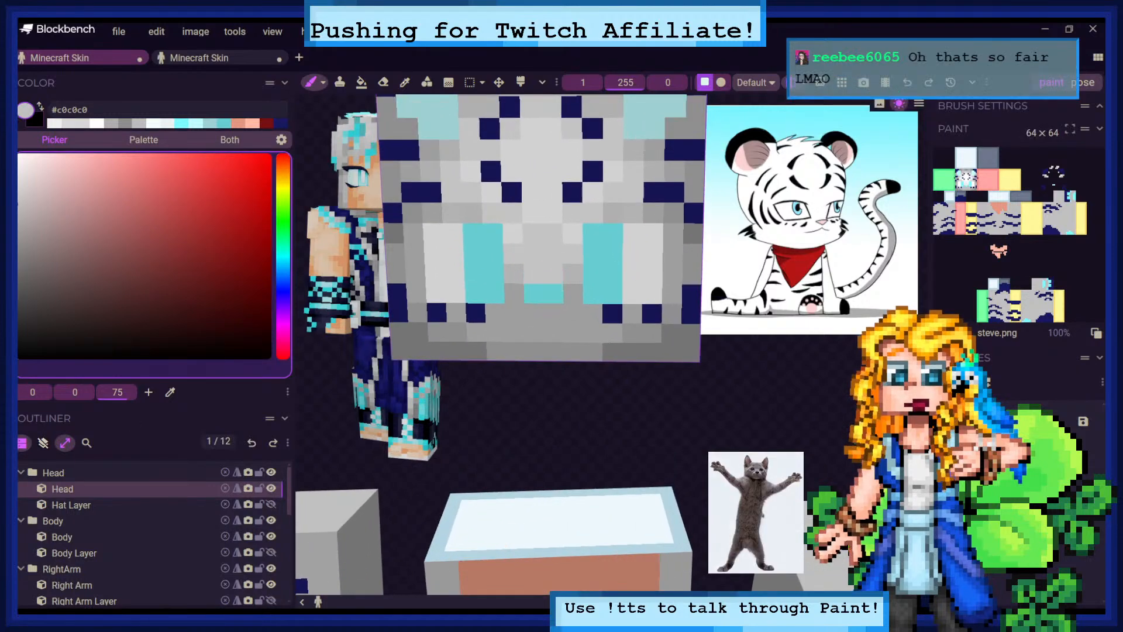
{"action": "key", "text": "alt"}
{"action": "left_click", "coordinate": [451, 329]}
{"action": "left_click", "coordinate": [314, 83]}
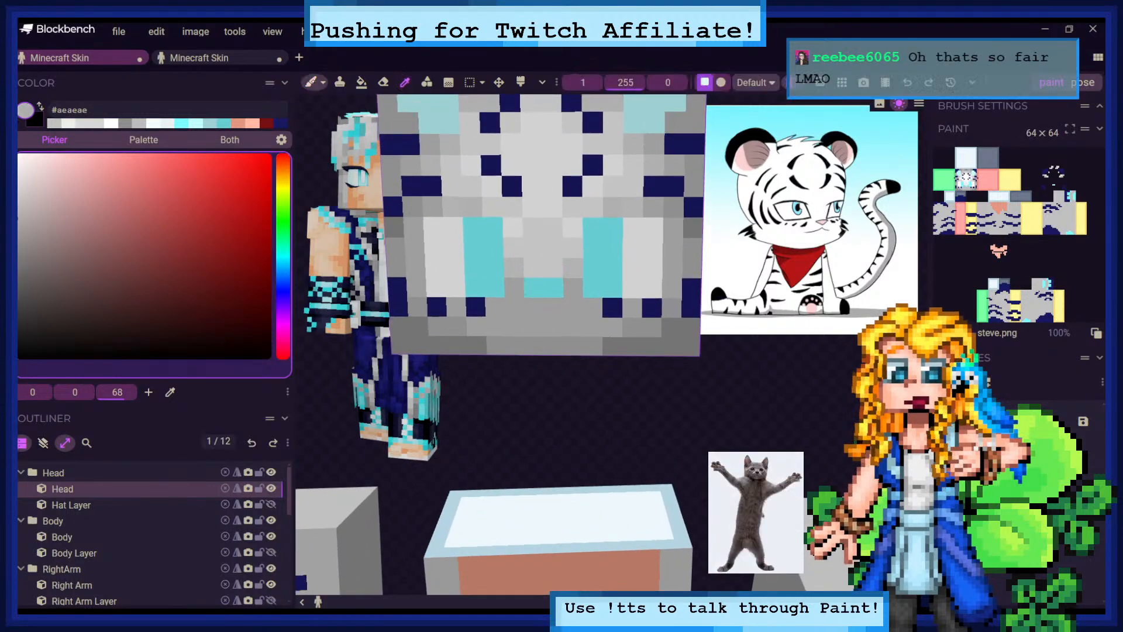
Shade the lower face below the cheek stripes with #aeaeae and darken its bottom edge with sampled grey #8e8e8e
{"action": "left_click_drag", "start_coordinate": [457, 308], "coordinate": [503, 326]}
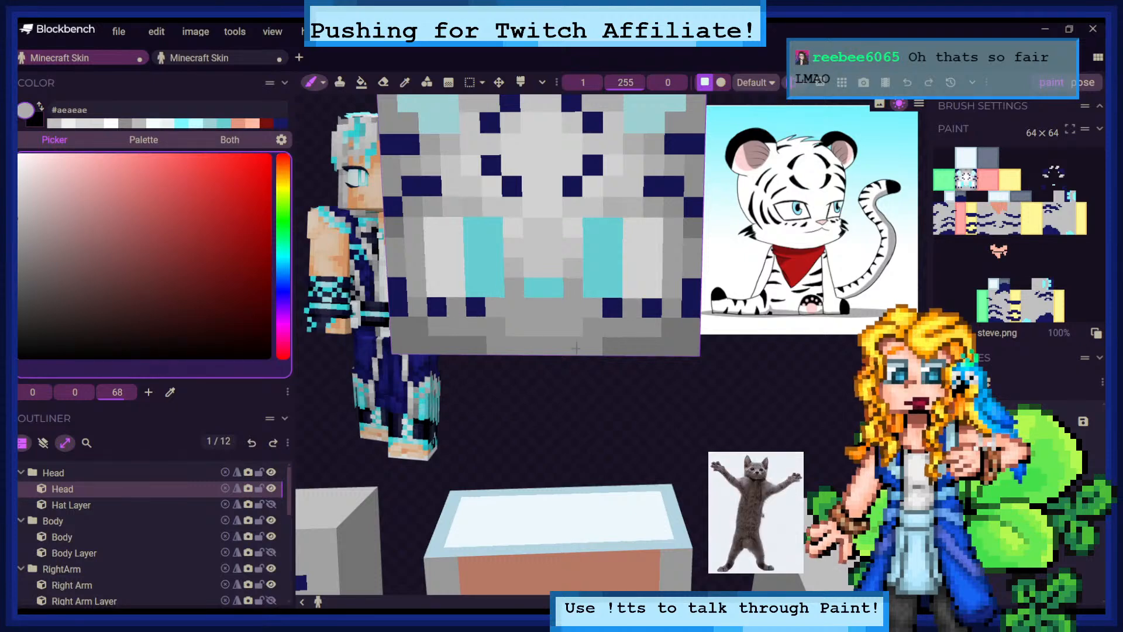
{"action": "mouse_move", "coordinate": [439, 344]}
{"action": "left_mouse_down", "text": "alt"}
{"action": "mouse_move", "coordinate": [445, 328]}
{"action": "mouse_move", "coordinate": [529, 325]}
{"action": "left_mouse_up", "text": "alt"}
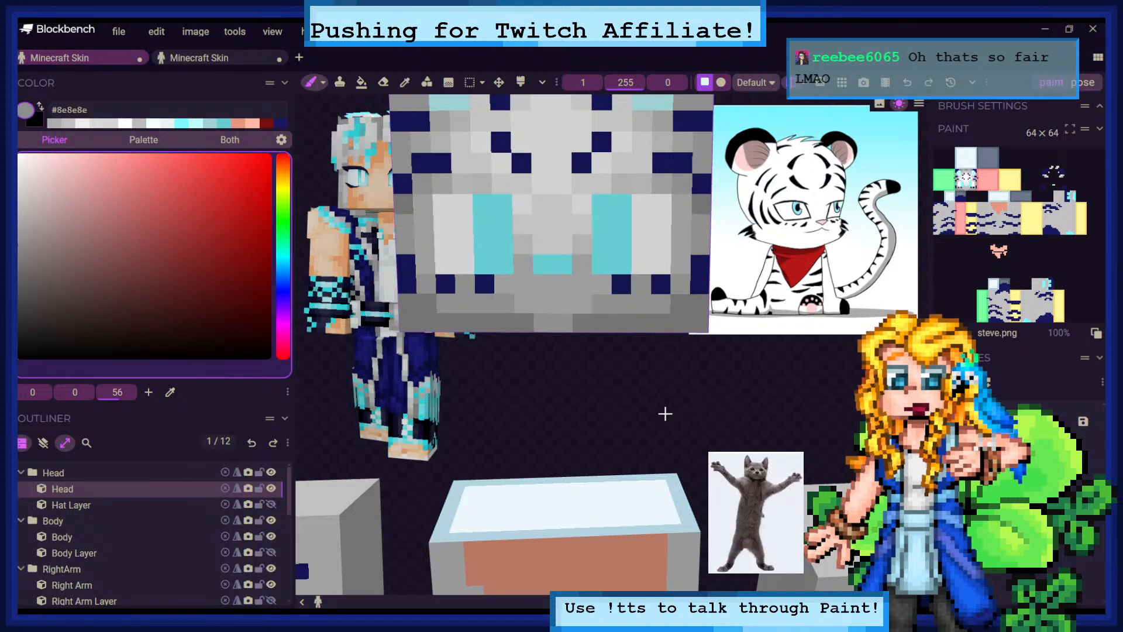
{"action": "left_click_drag", "start_coordinate": [666, 412], "coordinate": [725, 408]}
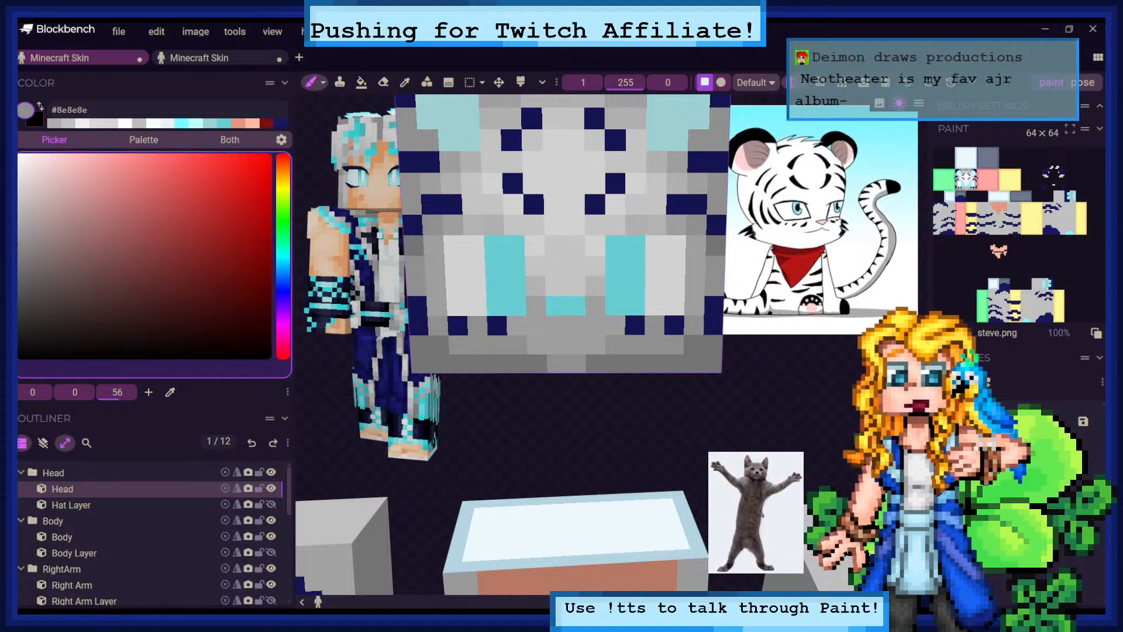
{"action": "scroll", "coordinate": [552, 351], "scroll_direction": "down", "scroll_amount": 6}
{"action": "scroll", "coordinate": [553, 351], "scroll_direction": "up", "scroll_amount": 2}
{"action": "scroll", "coordinate": [553, 351], "scroll_direction": "up", "scroll_amount": 3}
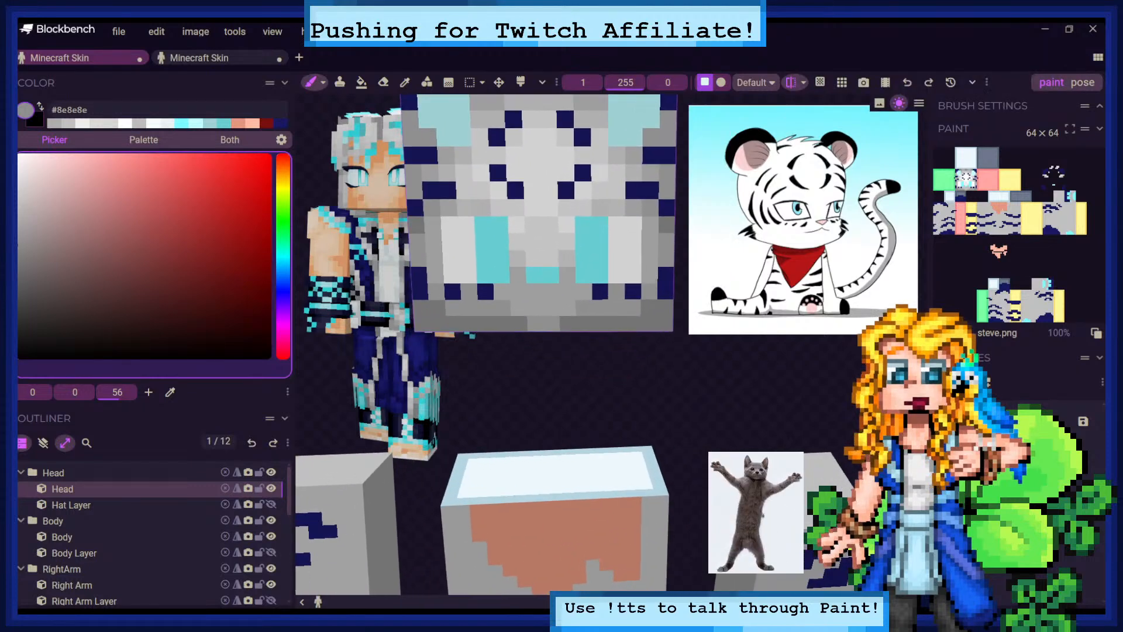
{"action": "scroll", "coordinate": [552, 350], "scroll_direction": "down", "scroll_amount": 2}
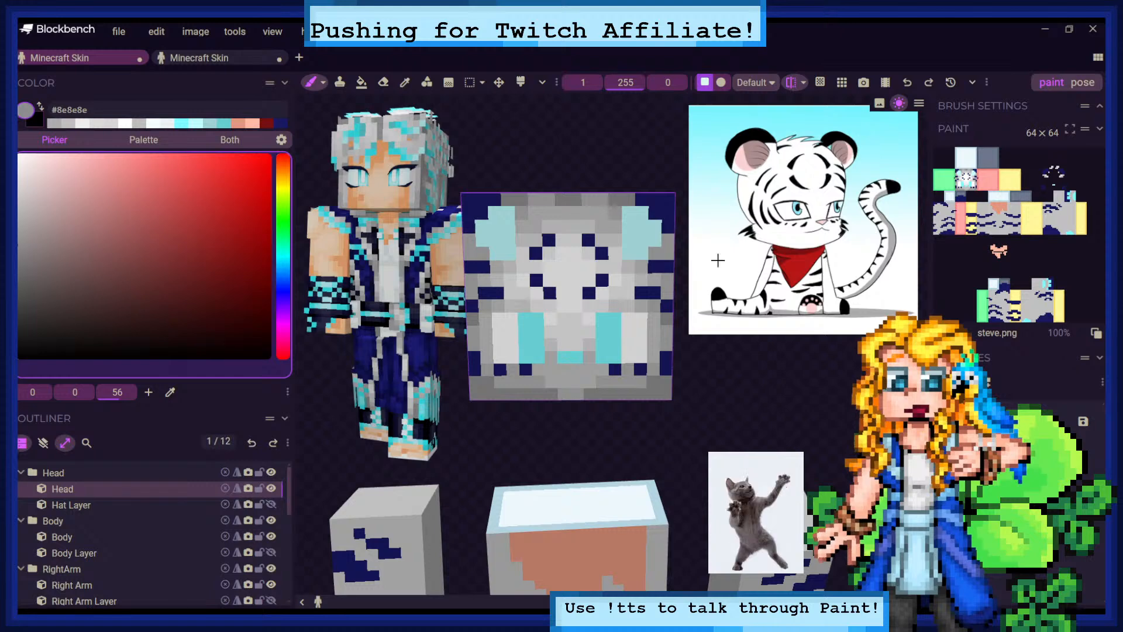
{"action": "mouse_move", "coordinate": [783, 356]}
{"action": "left_mouse_down"}
{"action": "mouse_move", "coordinate": [754, 354]}
{"action": "mouse_move", "coordinate": [769, 345]}
{"action": "left_mouse_up"}
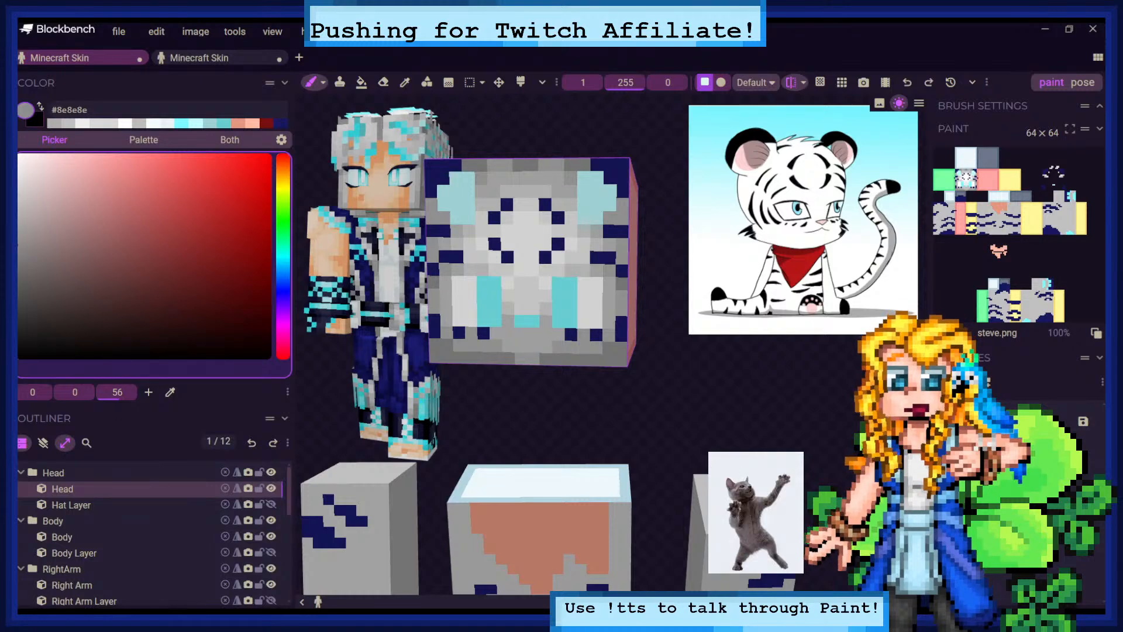
{"action": "left_click", "coordinate": [299, 57]}
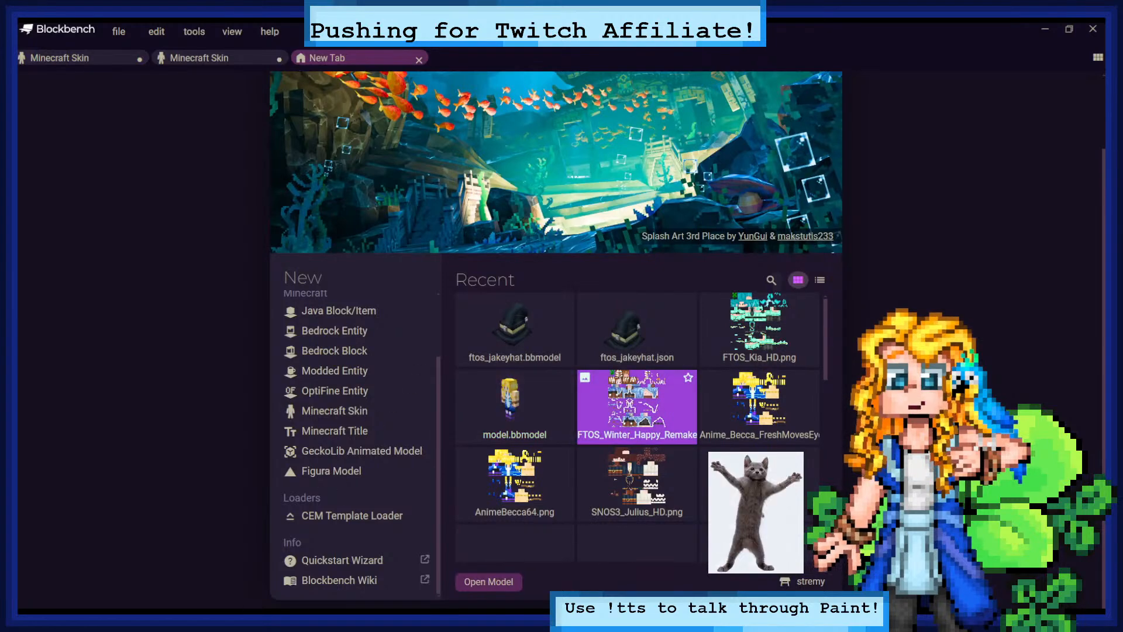
{"action": "left_click", "coordinate": [637, 403]}
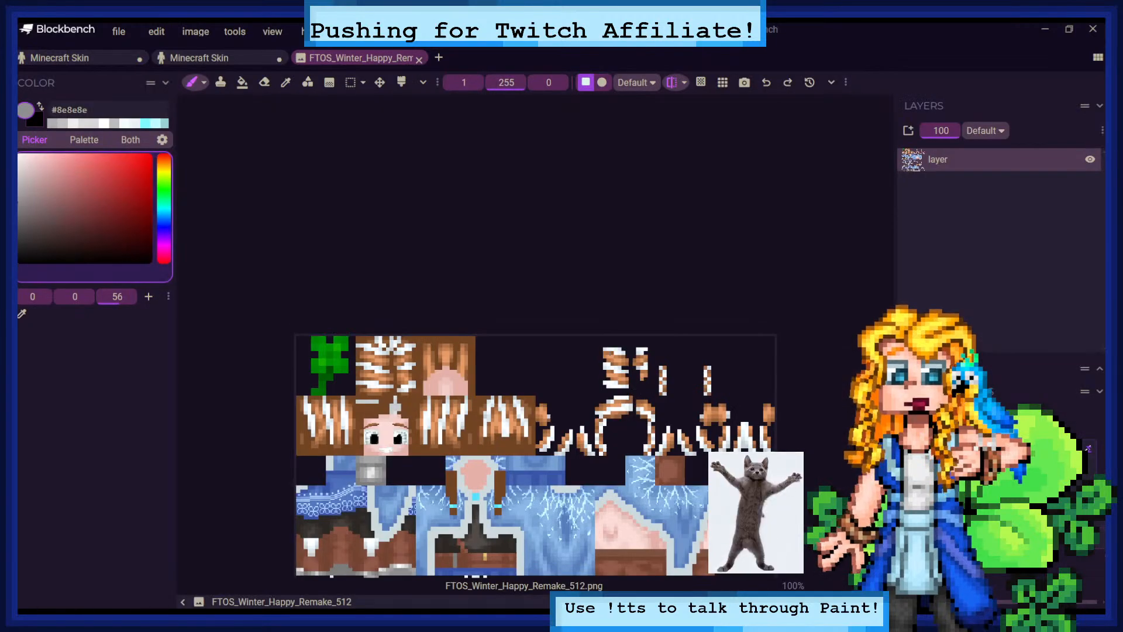
{"action": "left_click", "coordinate": [119, 31]}
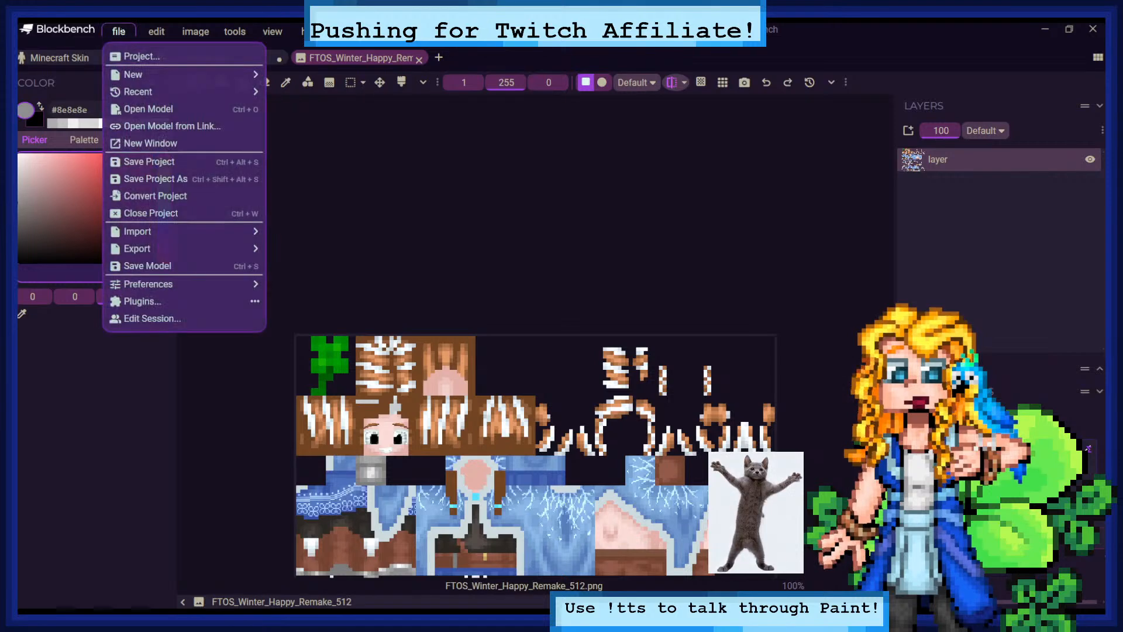
{"action": "left_click", "coordinate": [184, 195]}
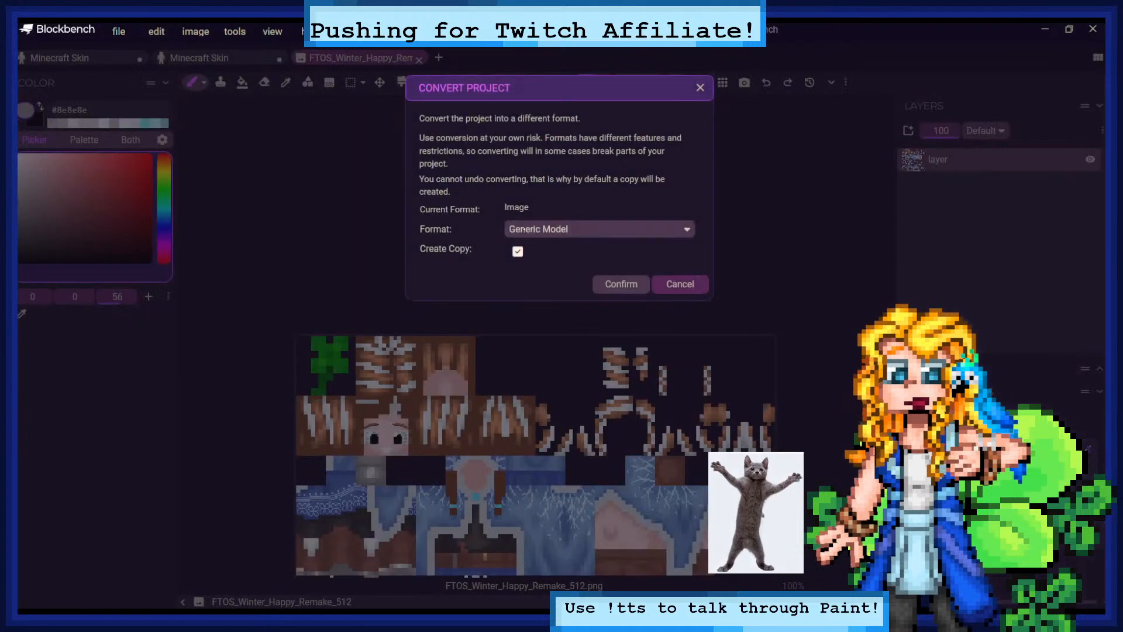
{"action": "left_click", "coordinate": [596, 229]}
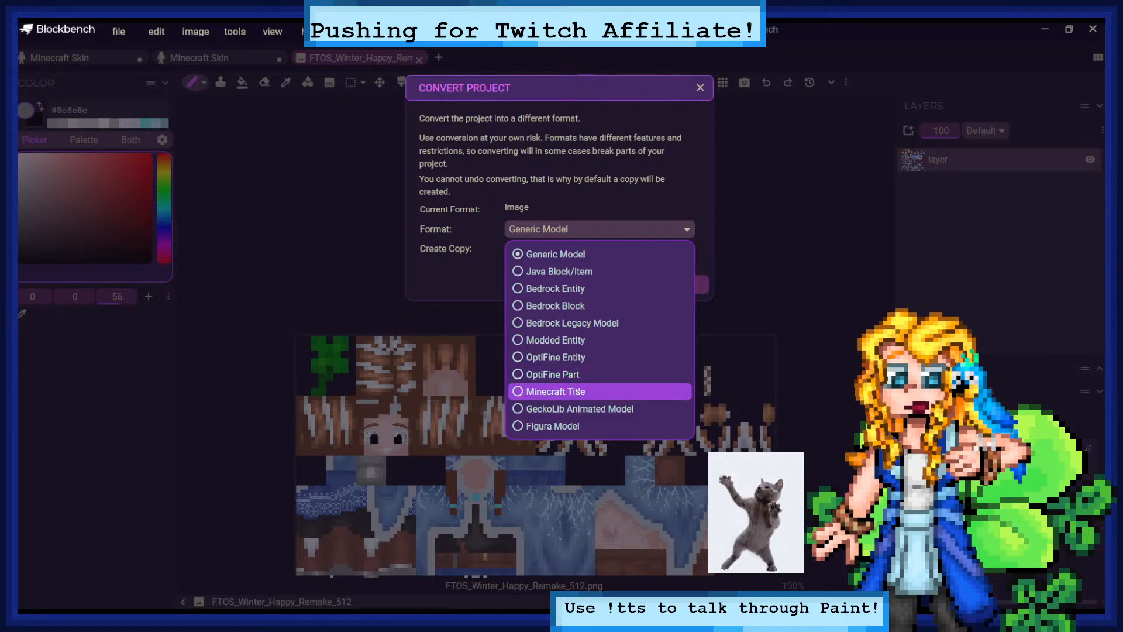
{"action": "left_click", "coordinate": [556, 392]}
{"action": "left_click", "coordinate": [558, 236]}
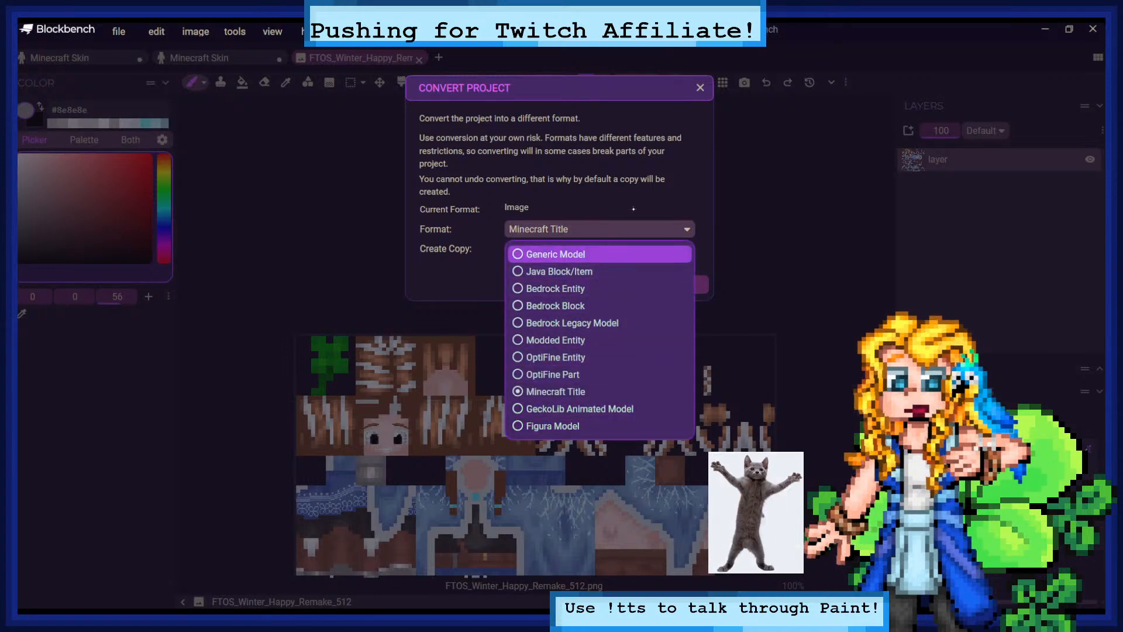
{"action": "left_click", "coordinate": [597, 229]}
{"action": "left_click", "coordinate": [667, 287]}
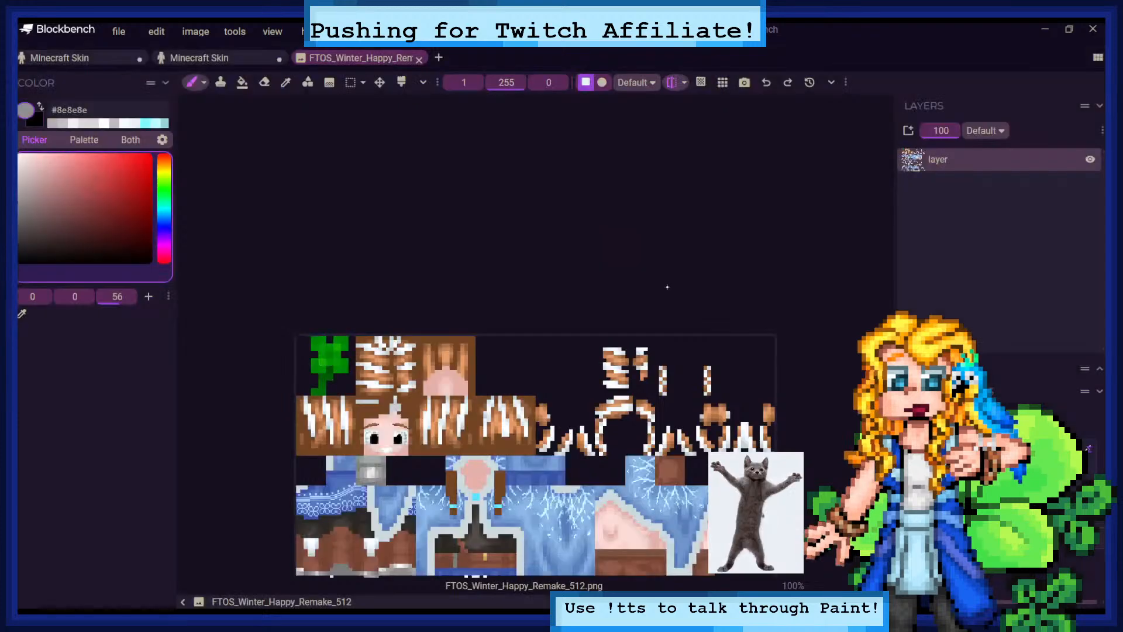
{"action": "left_click", "coordinate": [419, 59]}
Create a Player - Wide Minecraft skin project at 32x from the FTOS_Winter_Happy_Remake_512 texture and show its outer layers
{"action": "left_click", "coordinate": [299, 57]}
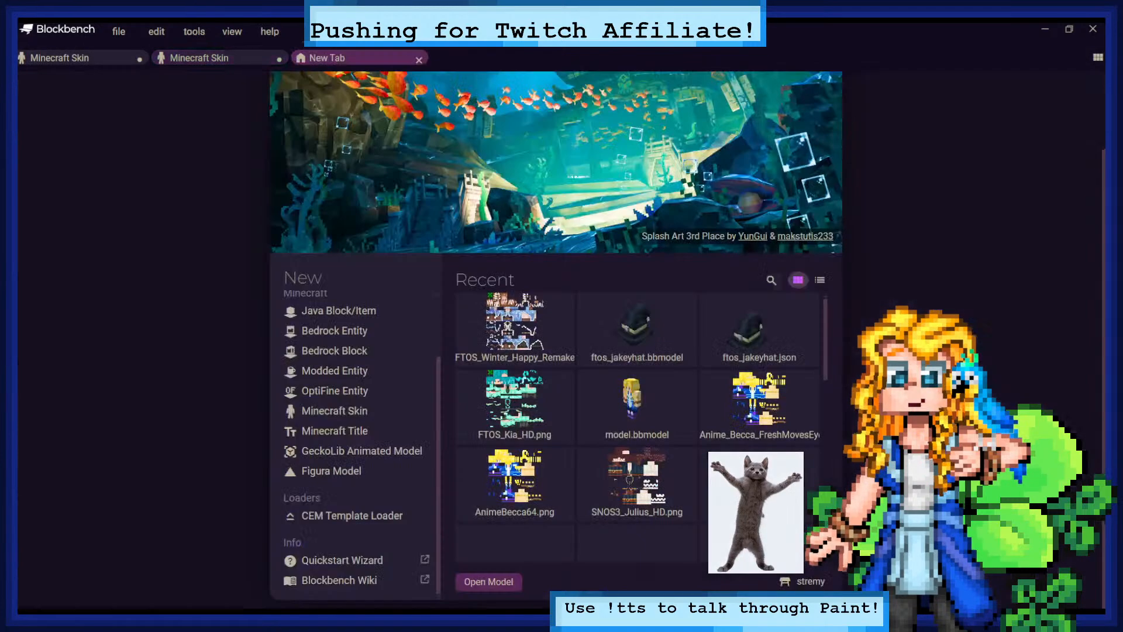
{"action": "left_click", "coordinate": [330, 418]}
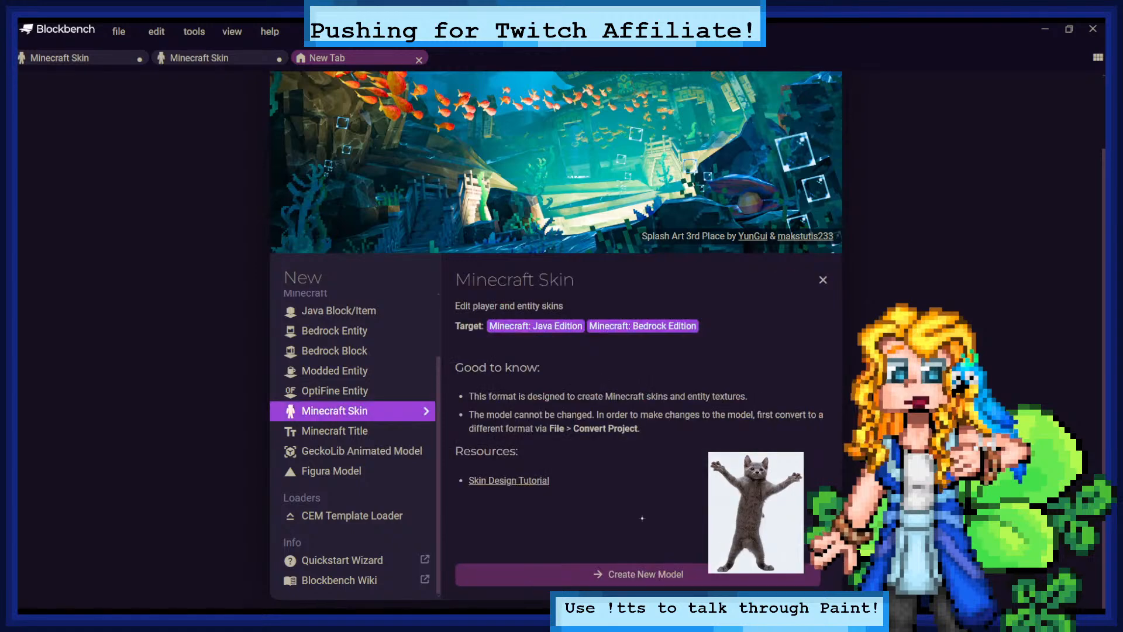
{"action": "left_click", "coordinate": [642, 575]}
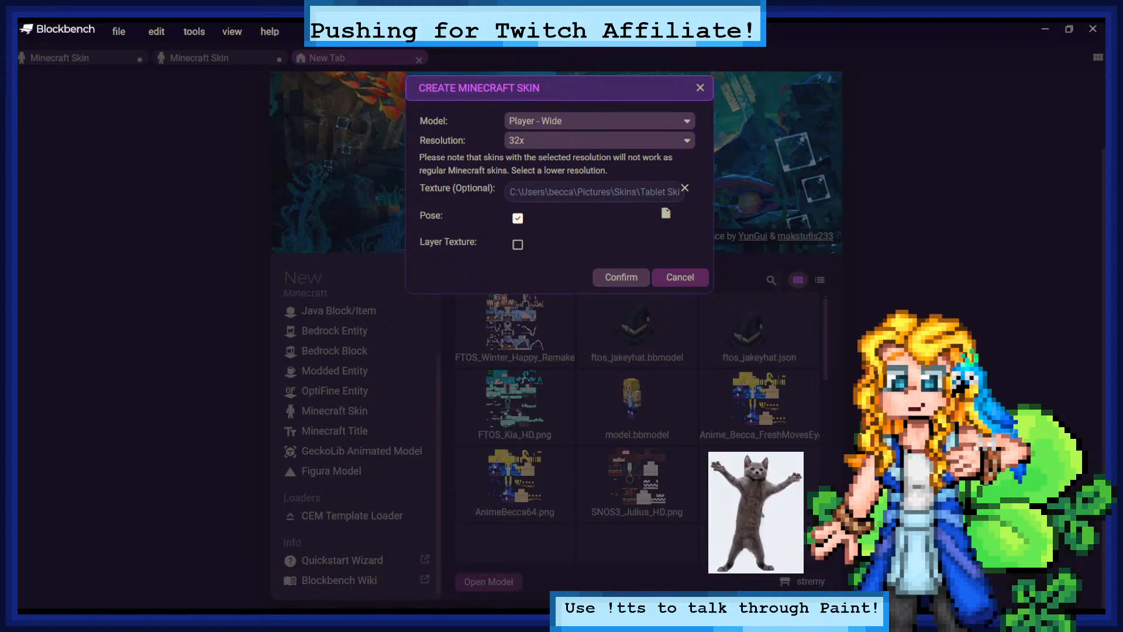
{"action": "left_click", "coordinate": [635, 283]}
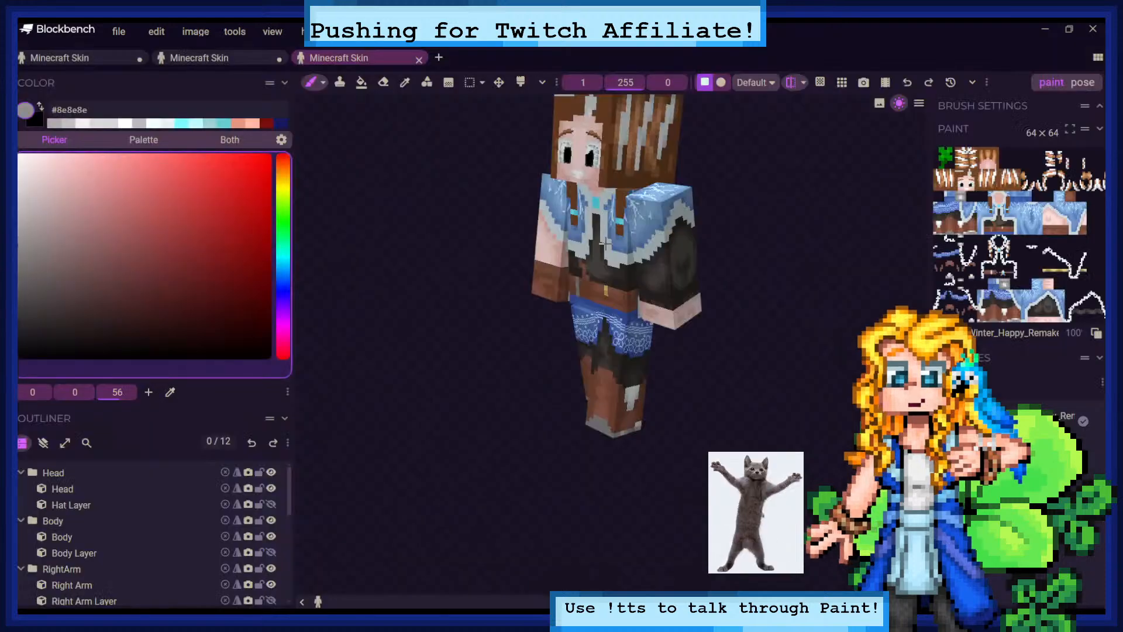
{"action": "left_click", "coordinate": [43, 443]}
Examine the winter skin's striped hair, face, cape and outfit from the front, sides and back at different distances
{"action": "left_click_drag", "start_coordinate": [729, 403], "coordinate": [766, 394]}
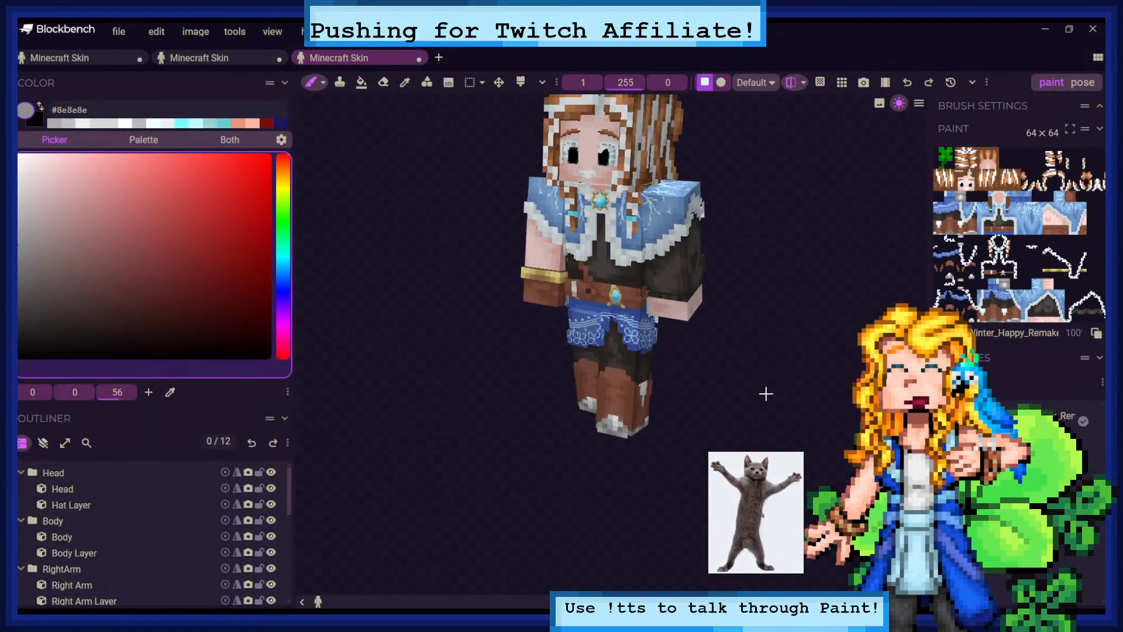
{"action": "scroll", "coordinate": [766, 394], "scroll_direction": "up", "scroll_amount": 5}
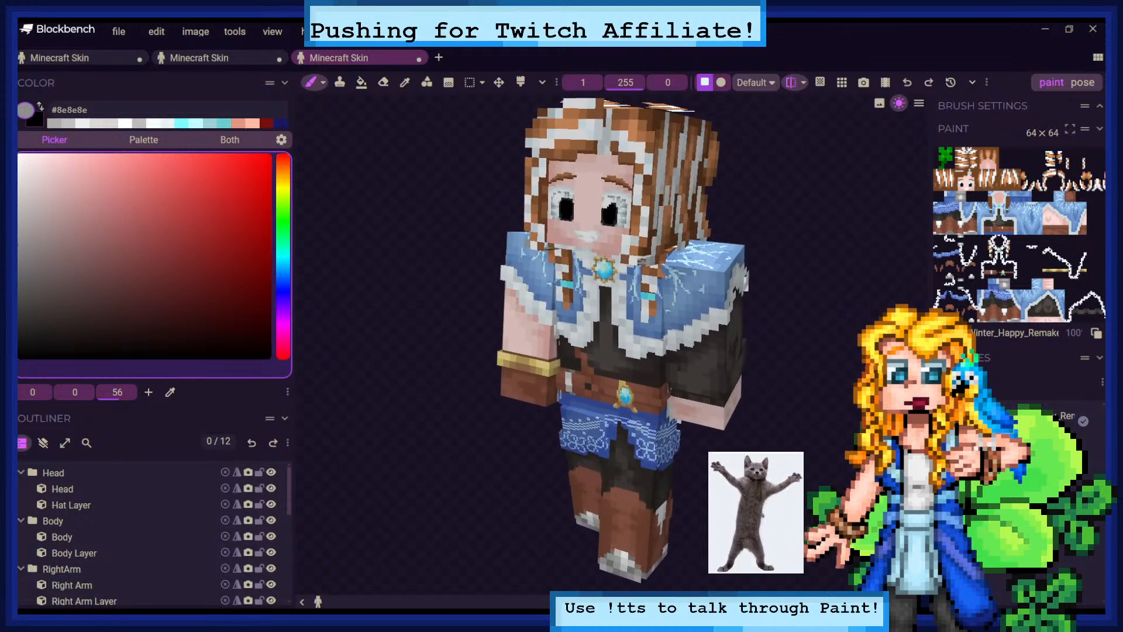
{"action": "scroll", "coordinate": [620, 345], "scroll_direction": "down", "scroll_amount": 2}
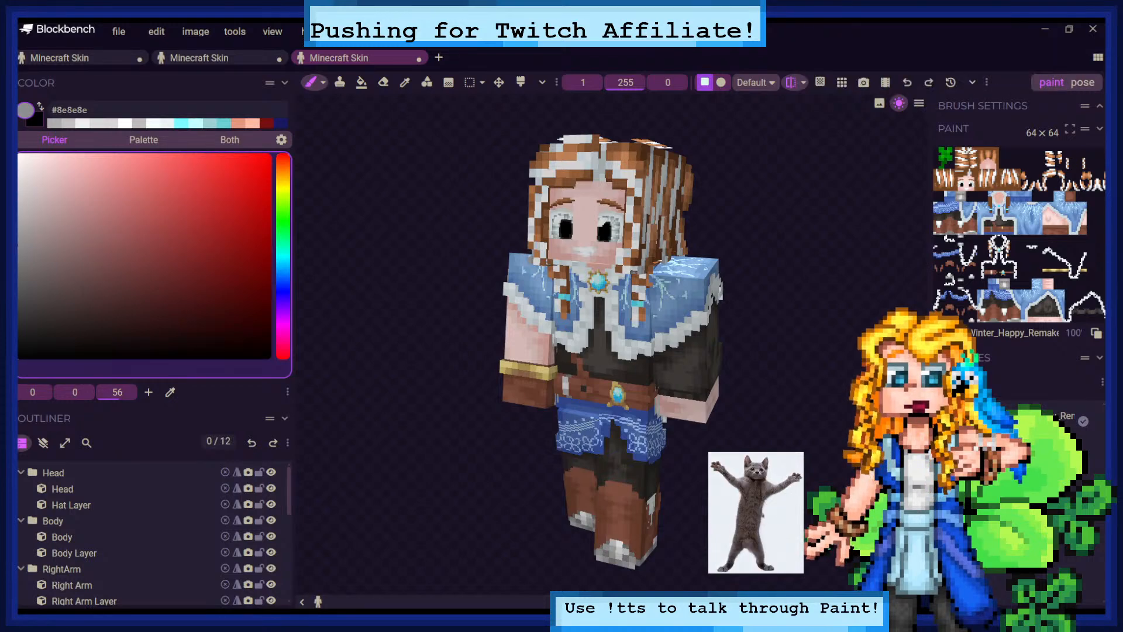
{"action": "left_click_drag", "start_coordinate": [772, 327], "coordinate": [725, 307]}
{"action": "left_click_drag", "start_coordinate": [708, 401], "coordinate": [788, 406]}
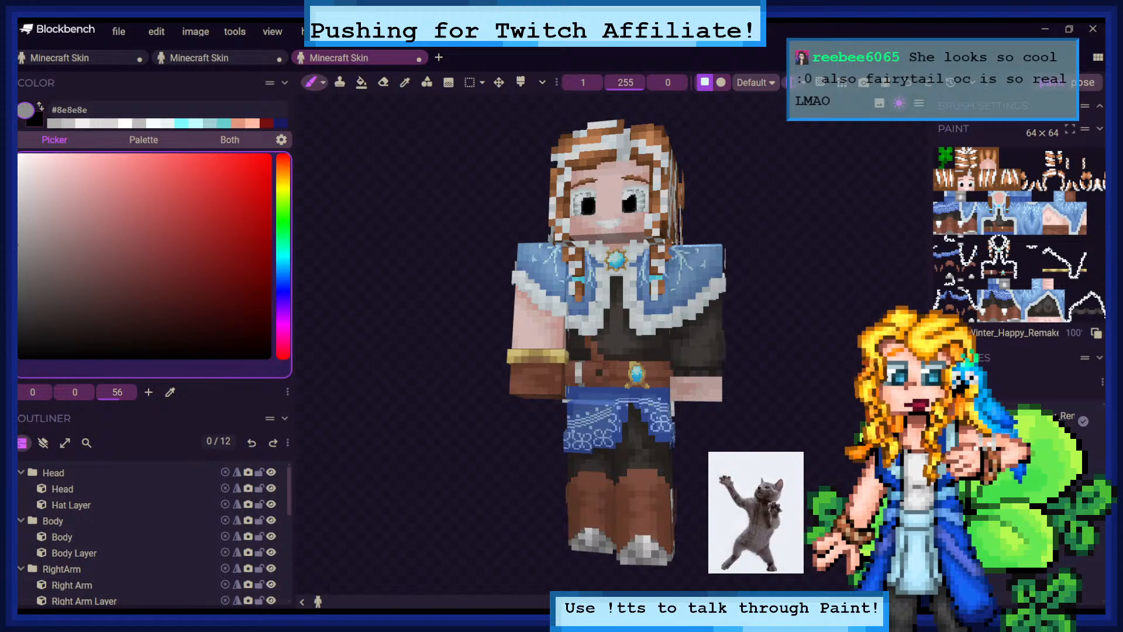
{"action": "left_click_drag", "start_coordinate": [779, 390], "coordinate": [535, 366]}
{"action": "left_click_drag", "start_coordinate": [749, 351], "coordinate": [502, 362]}
{"action": "left_click_drag", "start_coordinate": [790, 351], "coordinate": [714, 352]}
{"action": "left_click_drag", "start_coordinate": [828, 354], "coordinate": [802, 329]}
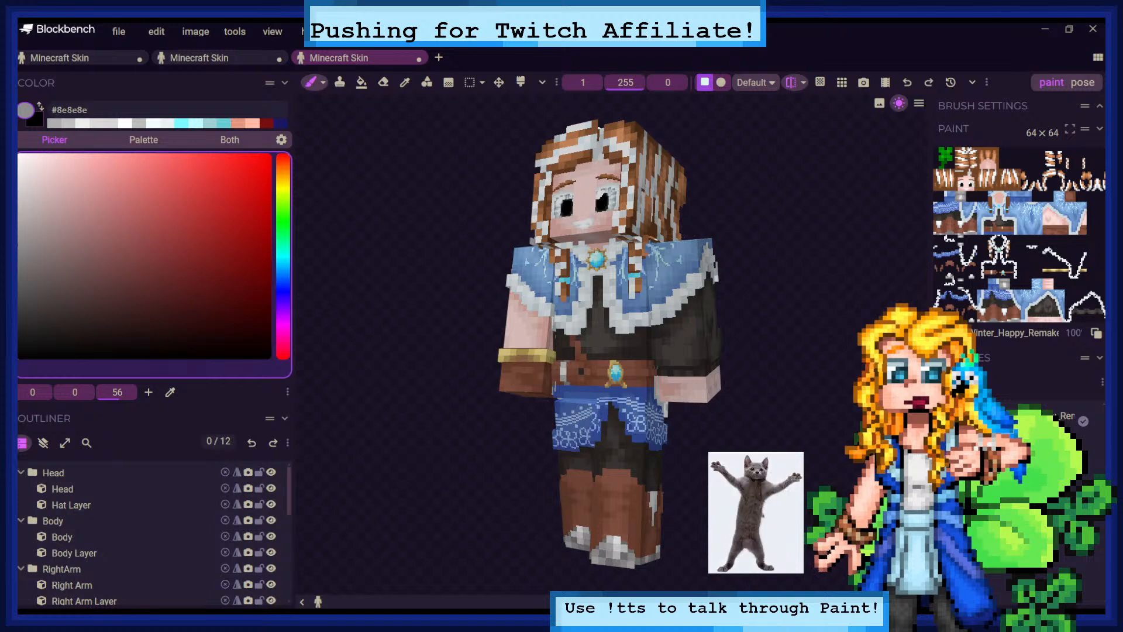
{"action": "left_click_drag", "start_coordinate": [789, 274], "coordinate": [802, 293]}
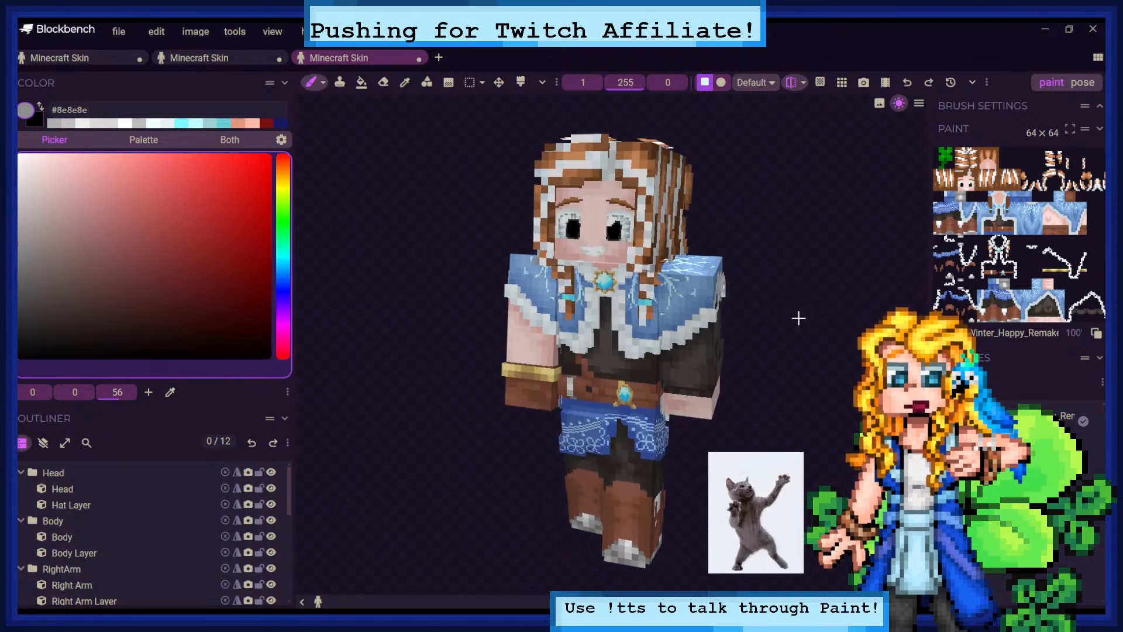
{"action": "left_click_drag", "start_coordinate": [799, 406], "coordinate": [638, 371]}
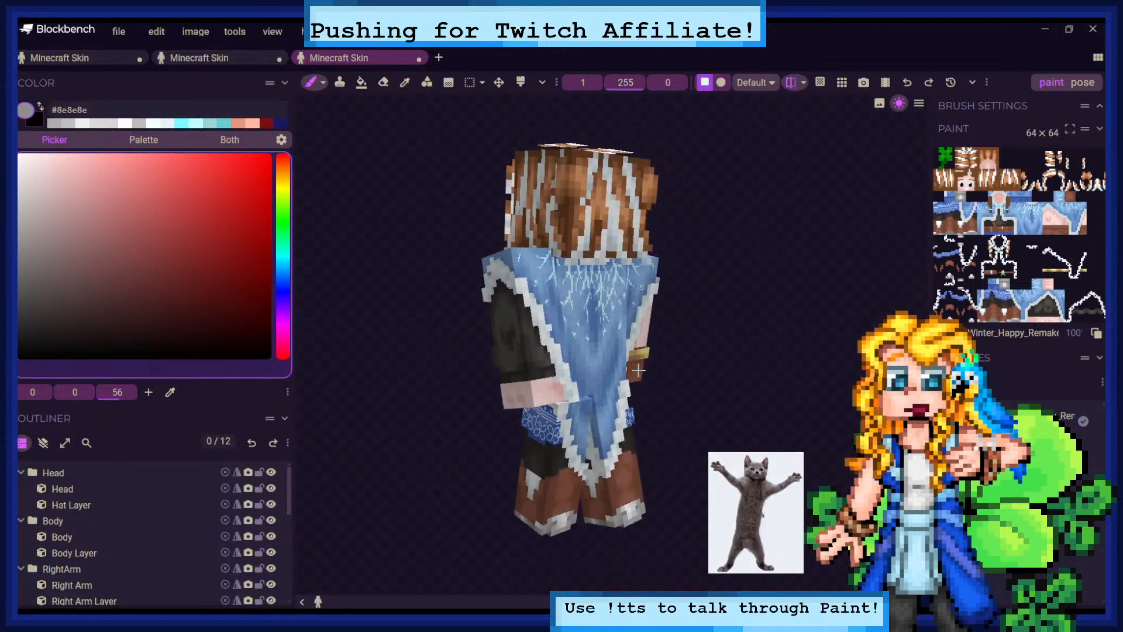
{"action": "left_click_drag", "start_coordinate": [816, 363], "coordinate": [702, 328]}
{"action": "left_click_drag", "start_coordinate": [835, 331], "coordinate": [750, 348]}
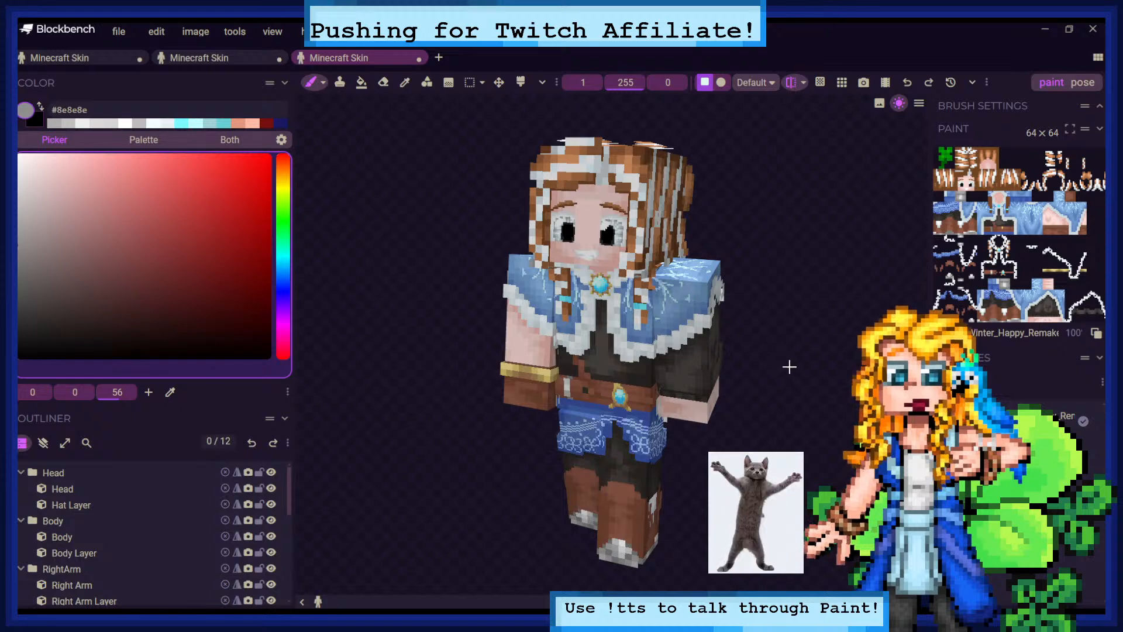
{"action": "left_click_drag", "start_coordinate": [809, 362], "coordinate": [798, 350]}
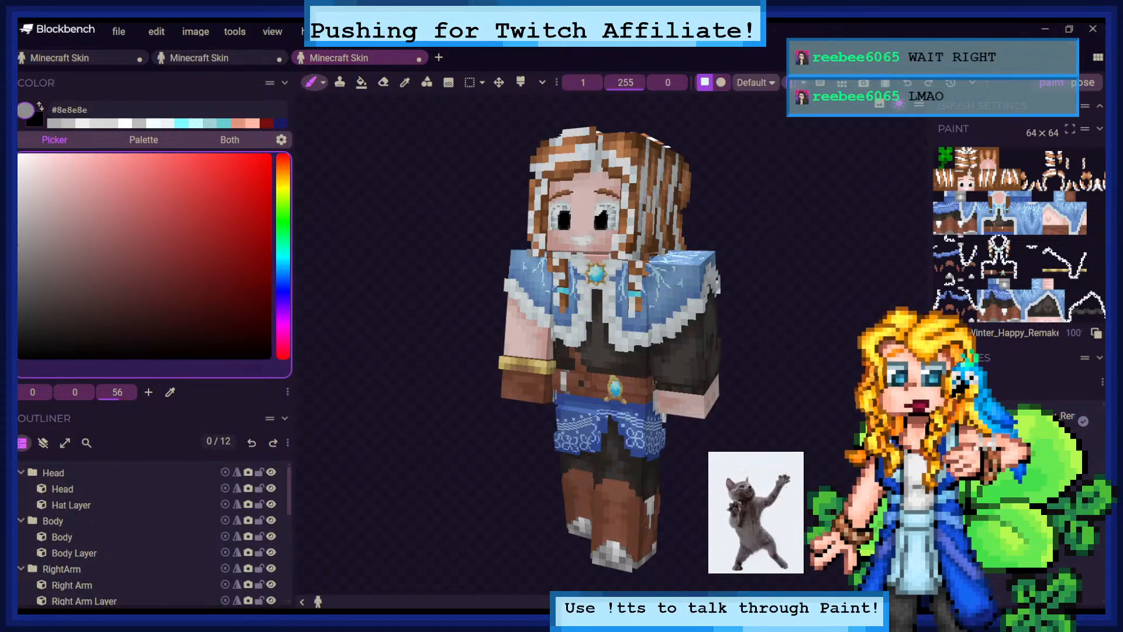
{"action": "scroll", "coordinate": [612, 350], "scroll_direction": "down", "scroll_amount": 6}
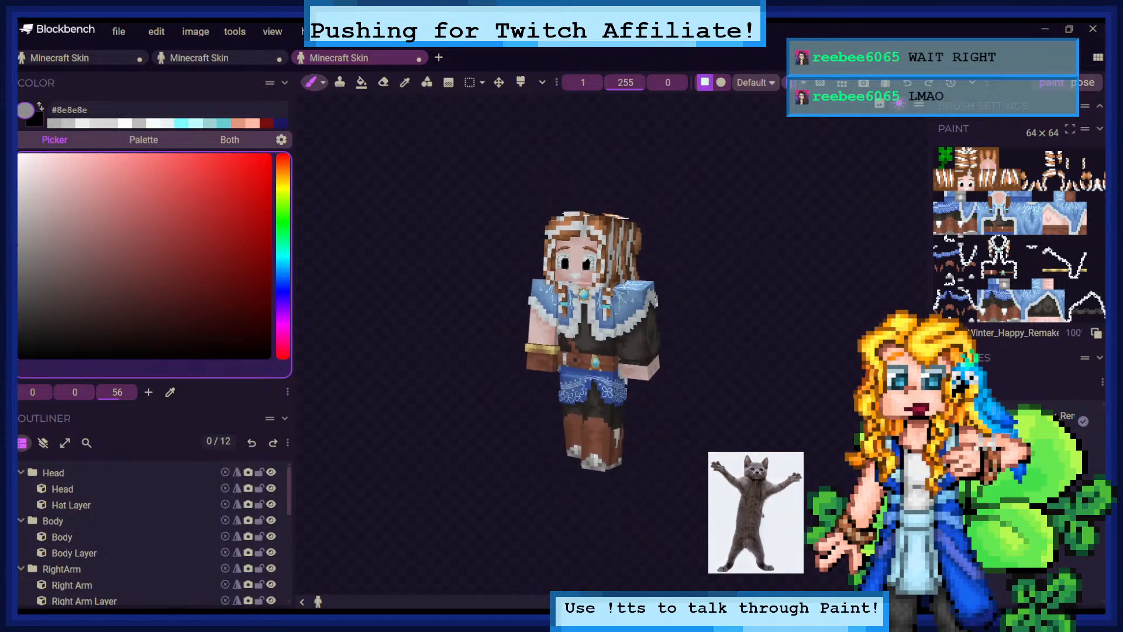
{"action": "scroll", "coordinate": [612, 350], "scroll_direction": "up", "scroll_amount": 7}
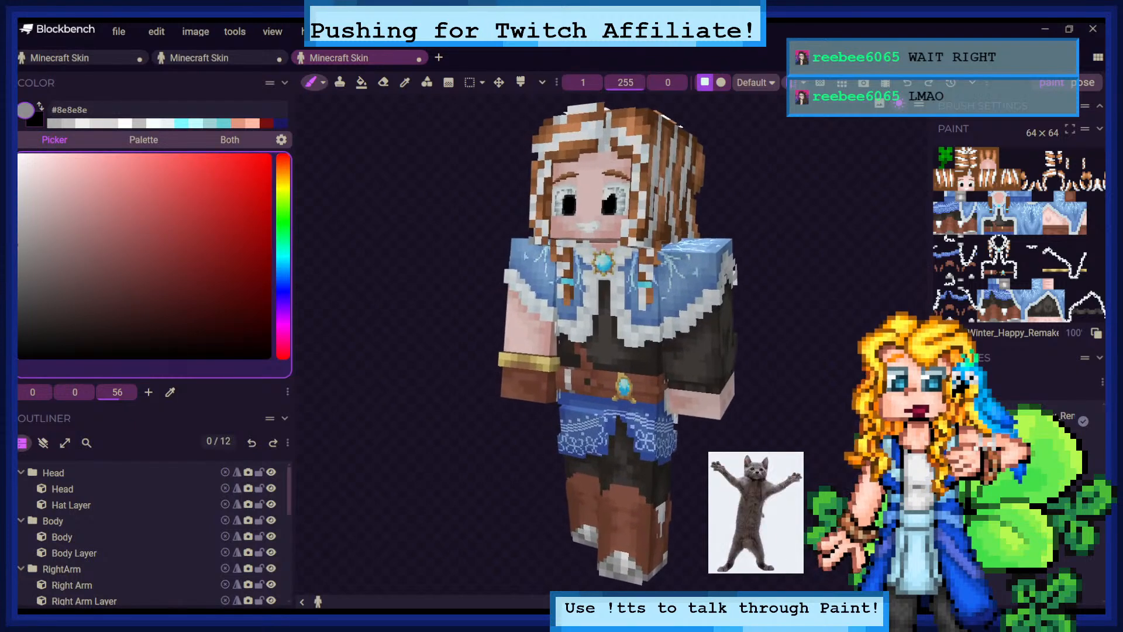
{"action": "left_click_drag", "start_coordinate": [702, 194], "coordinate": [698, 221]}
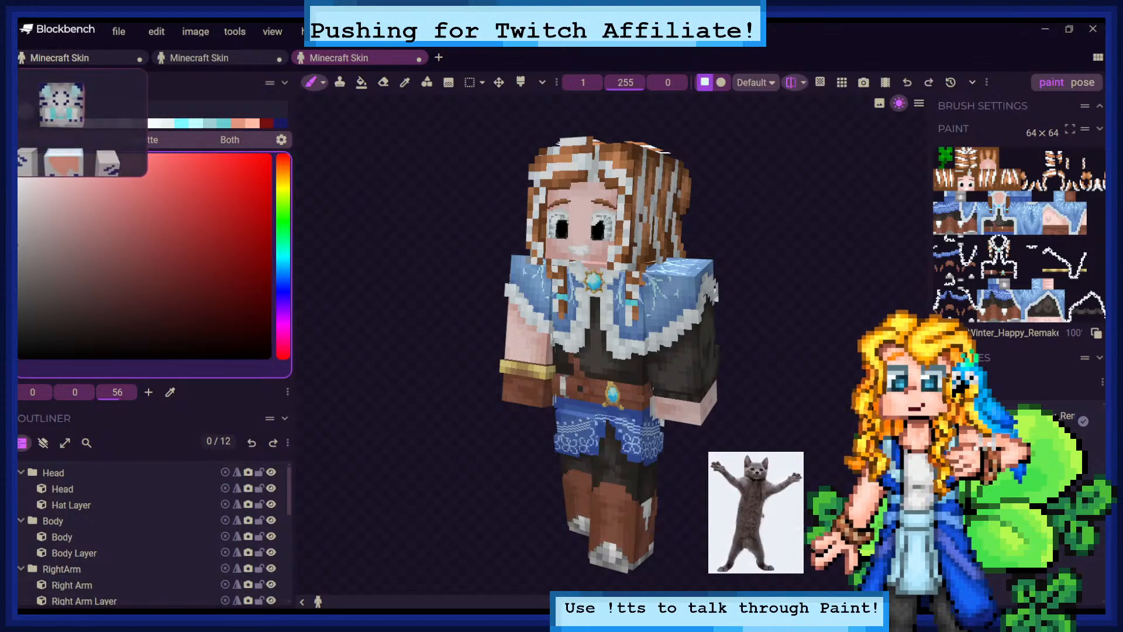
Return to the white tiger skin project and examine the shaded head against the unshaded torso and arms
{"action": "left_click", "coordinate": [88, 59]}
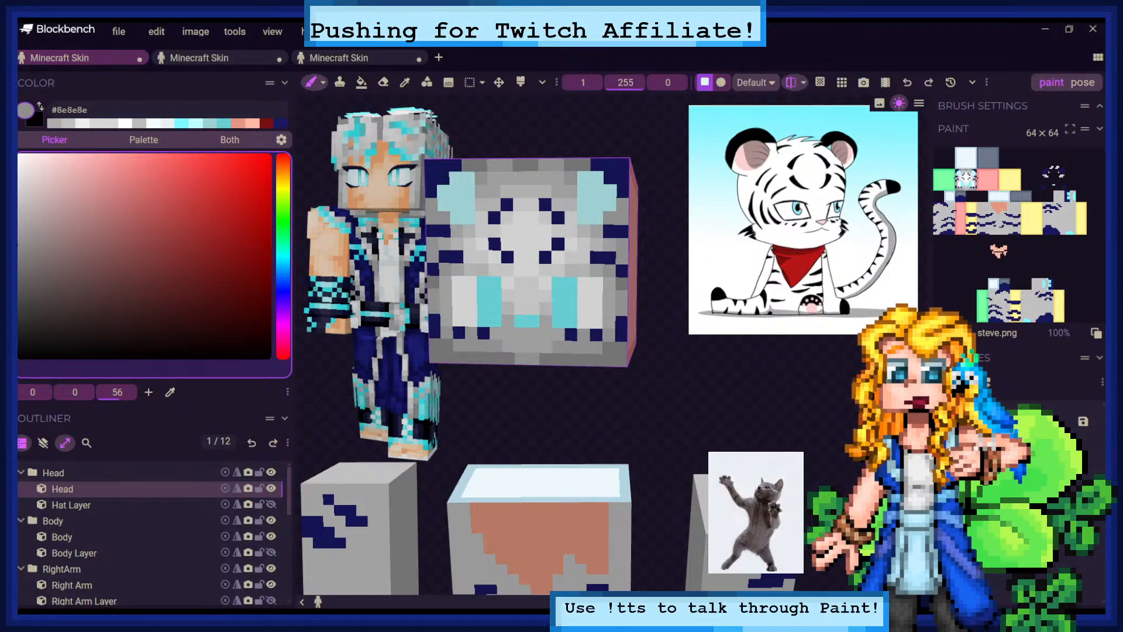
{"action": "scroll", "coordinate": [649, 340], "scroll_direction": "down", "scroll_amount": 9}
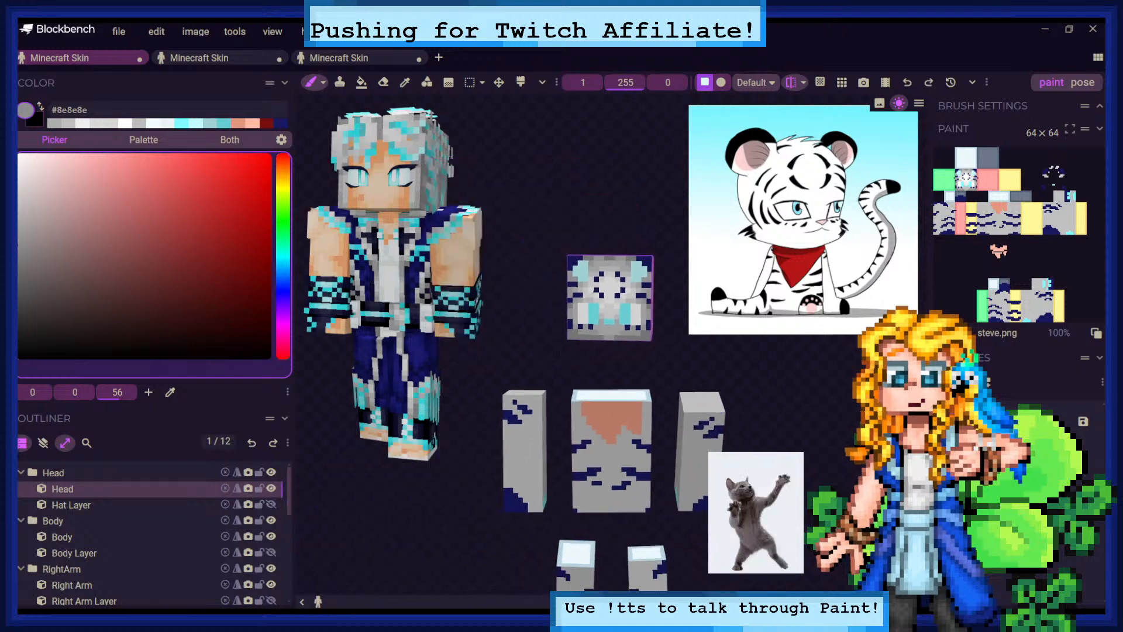
{"action": "scroll", "coordinate": [608, 410], "scroll_direction": "up", "scroll_amount": 5}
{"action": "scroll", "coordinate": [656, 220], "scroll_direction": "up", "scroll_amount": 4}
{"action": "scroll", "coordinate": [515, 497], "scroll_direction": "down", "scroll_amount": 3}
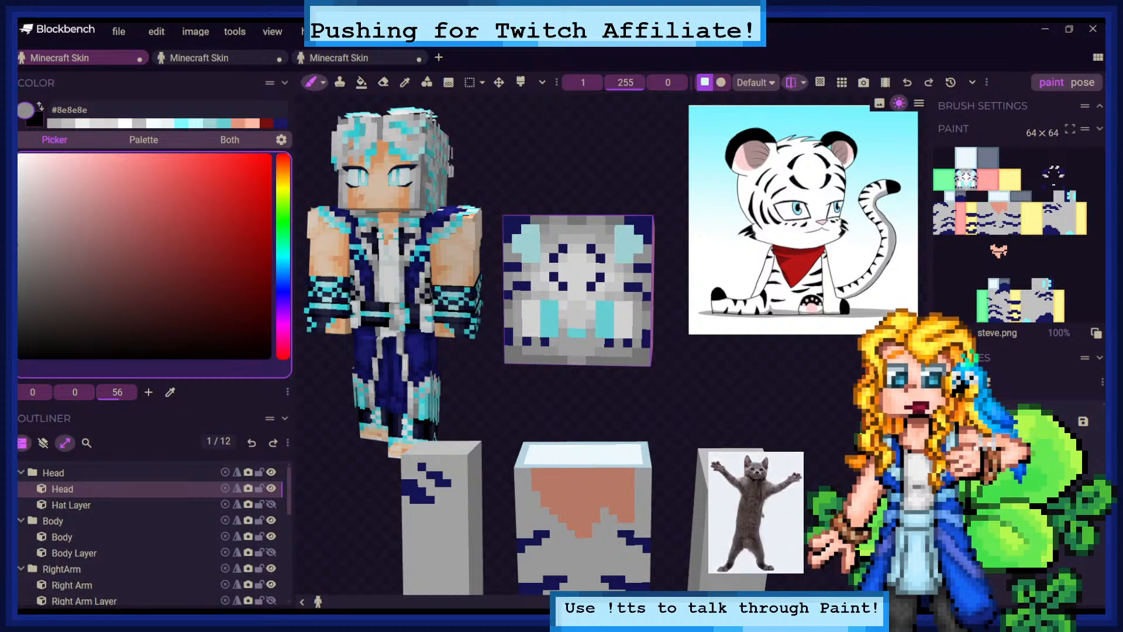
{"action": "left_click_drag", "start_coordinate": [750, 373], "coordinate": [745, 400]}
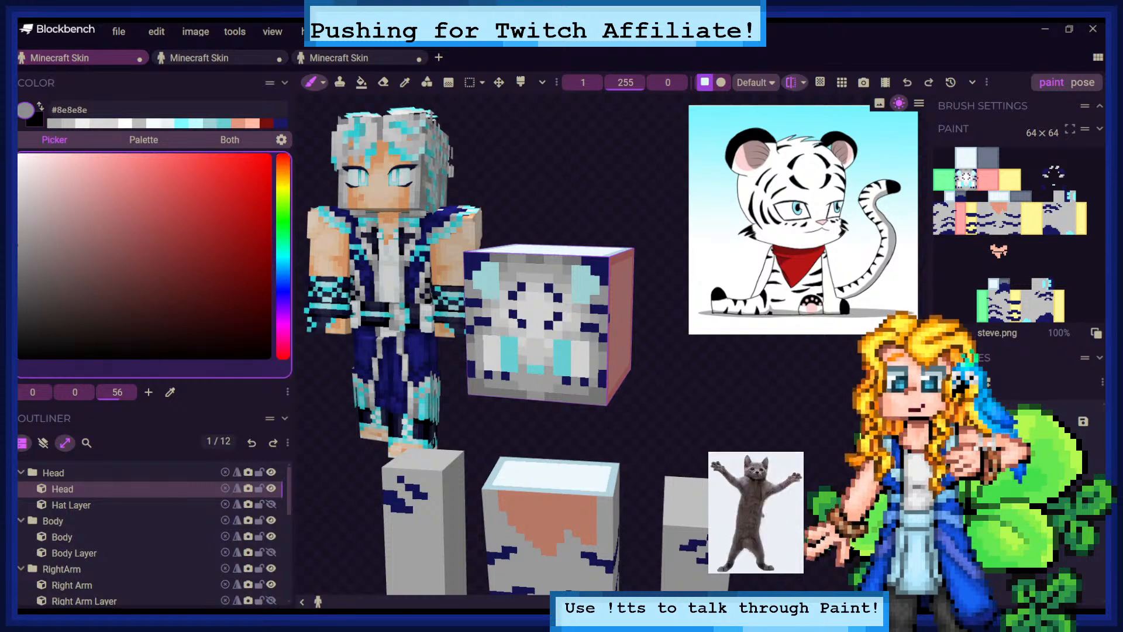
{"action": "mouse_move", "coordinate": [631, 207]}
{"action": "left_mouse_down"}
{"action": "mouse_move", "coordinate": [637, 156]}
{"action": "mouse_move", "coordinate": [636, 193]}
{"action": "left_mouse_up"}
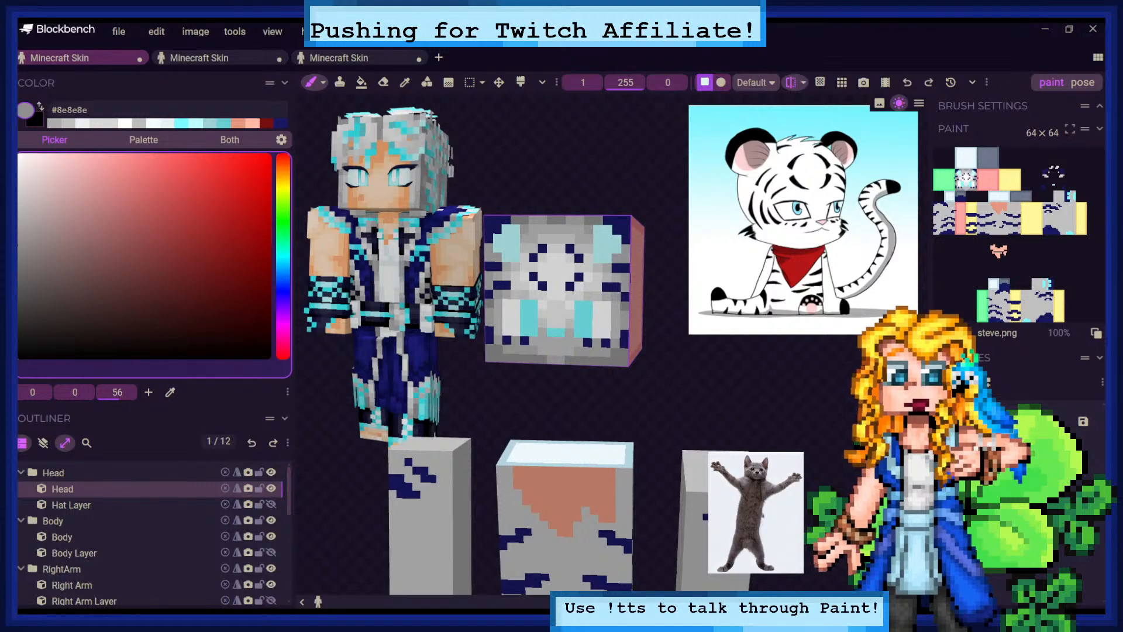
{"action": "scroll", "coordinate": [613, 345], "scroll_direction": "up", "scroll_amount": 5}
{"action": "right_click_drag", "start_coordinate": [615, 375], "coordinate": [643, 276]}
{"action": "scroll", "coordinate": [571, 276], "scroll_direction": "down", "scroll_amount": 5}
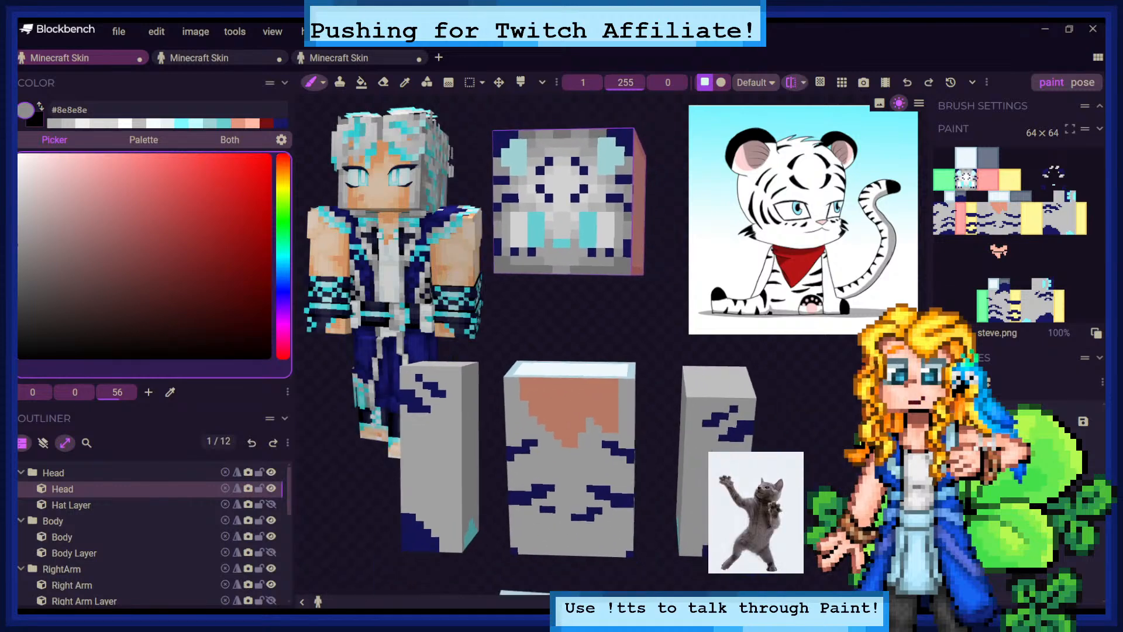
Show the skin's outer layers and compare the shaded head with the torso bandana and unshaded arms
{"action": "scroll", "coordinate": [571, 276], "scroll_direction": "up", "scroll_amount": 3}
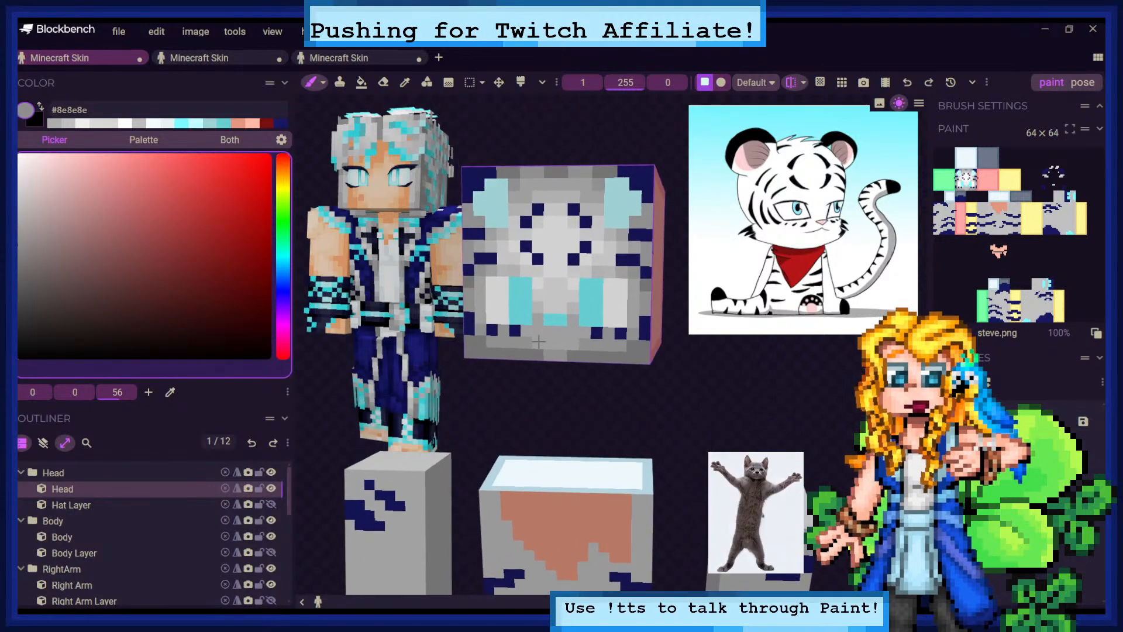
{"action": "left_click_drag", "start_coordinate": [707, 373], "coordinate": [732, 395]}
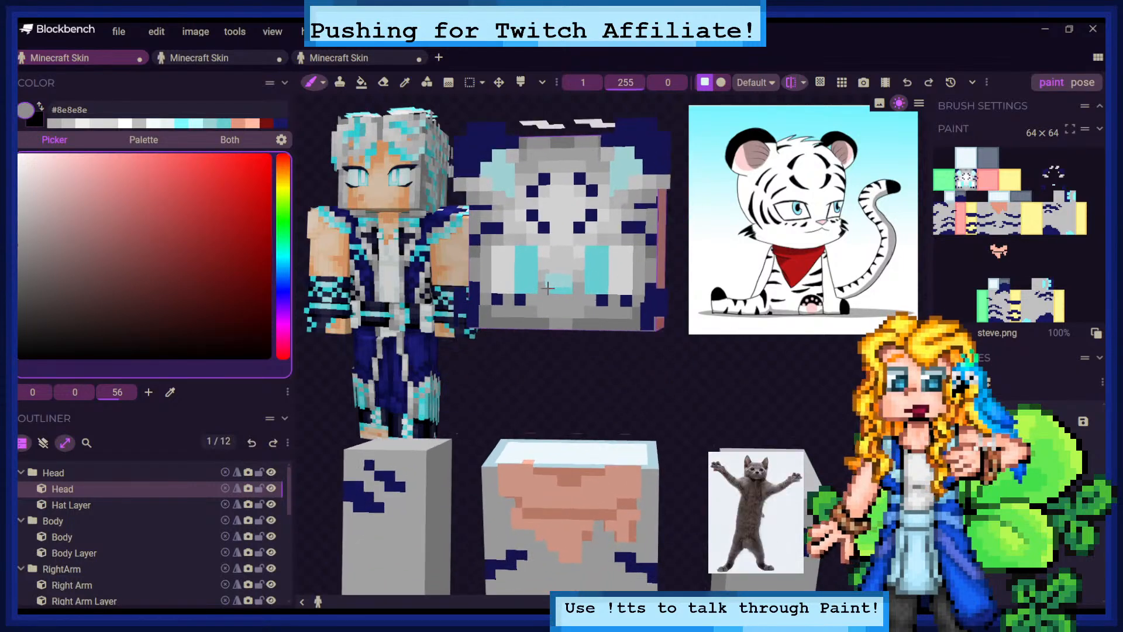
{"action": "left_click", "coordinate": [38, 451]}
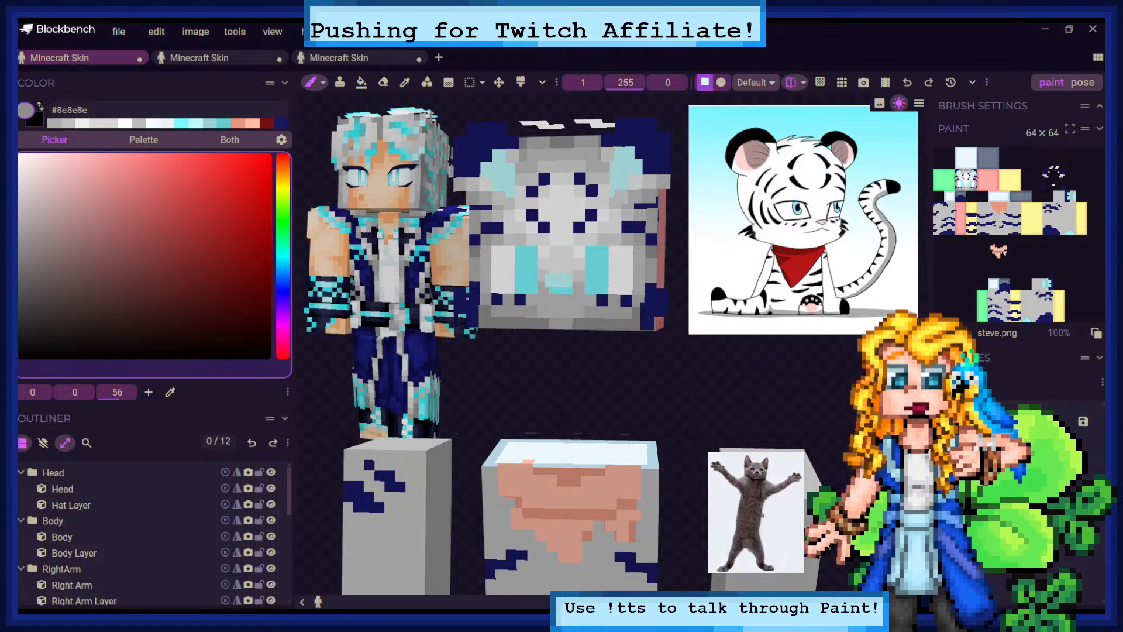
{"action": "right_click_drag", "start_coordinate": [585, 398], "coordinate": [582, 258]}
{"action": "scroll", "coordinate": [582, 257], "scroll_direction": "down", "scroll_amount": 4}
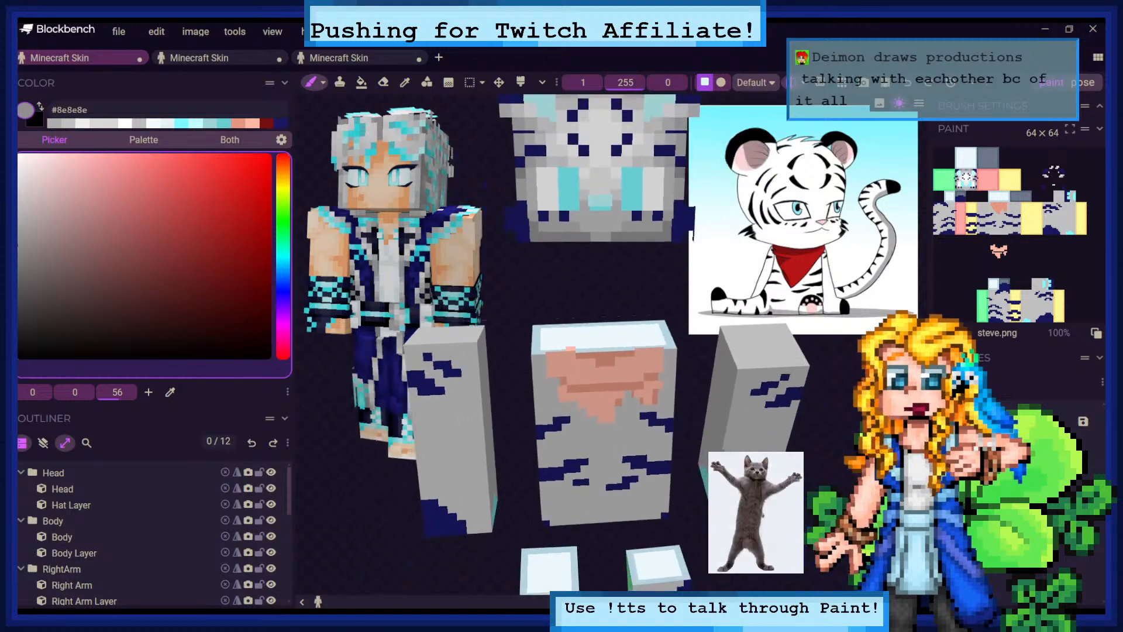
Sample light grey #aeaeae from the lower face and return to the paint brush
{"action": "key", "text": "c"}
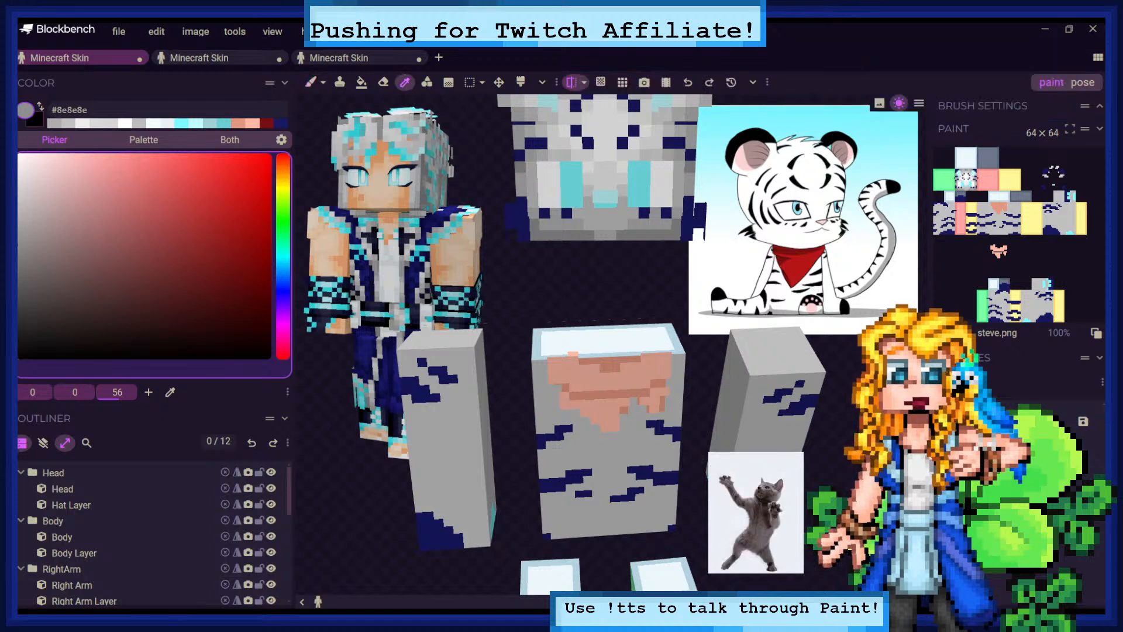
{"action": "left_click", "coordinate": [524, 168]}
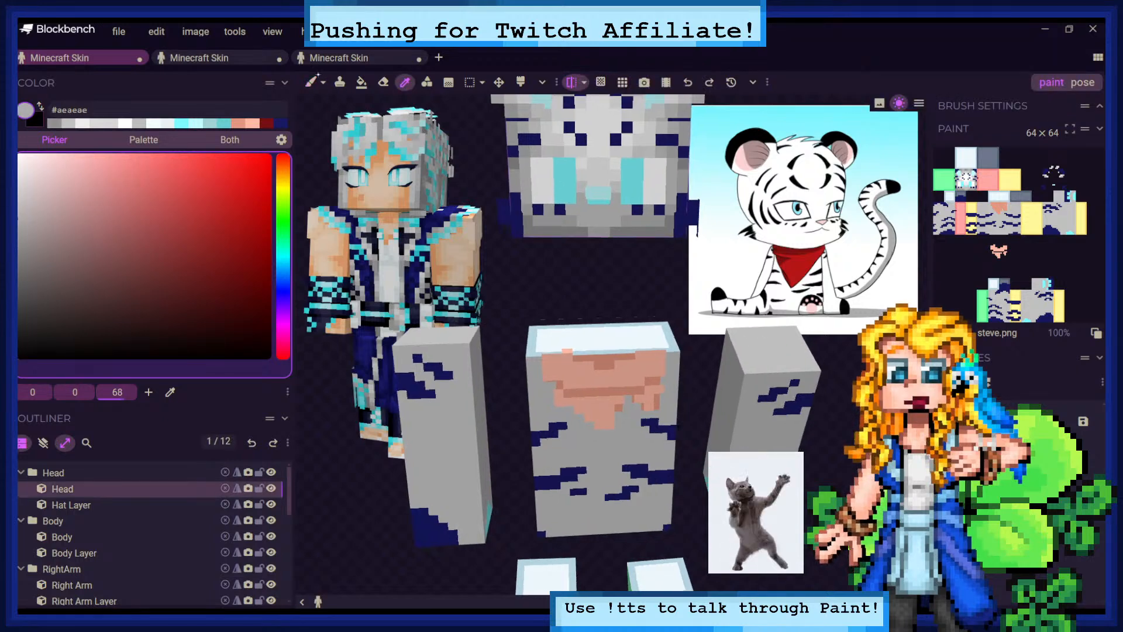
{"action": "left_click", "coordinate": [310, 82]}
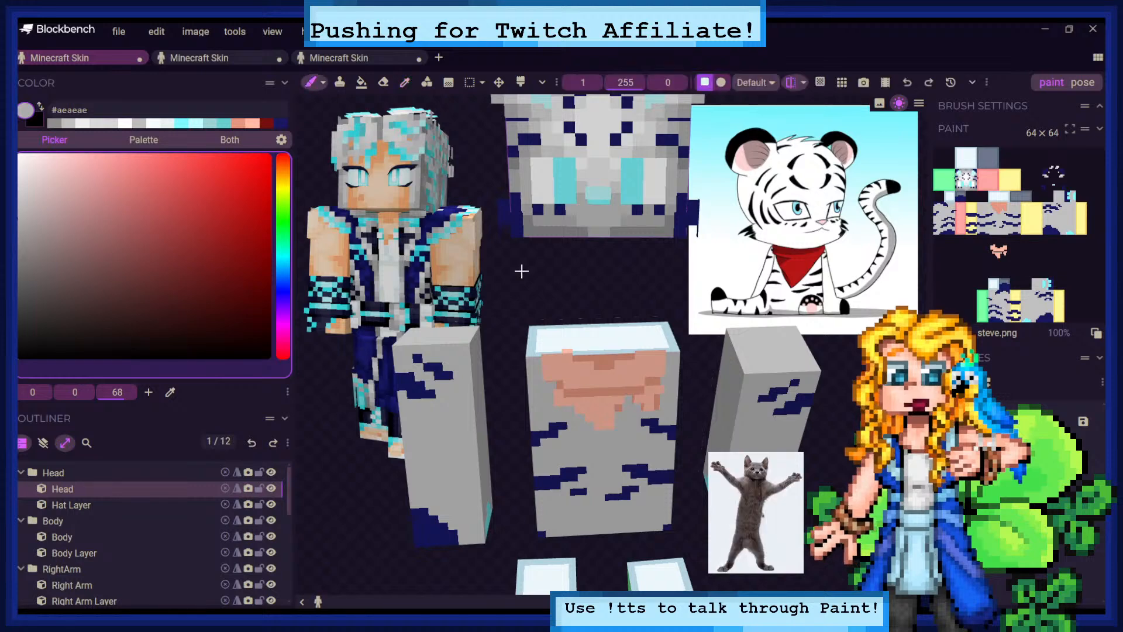
{"action": "left_click_drag", "start_coordinate": [530, 283], "coordinate": [579, 193]}
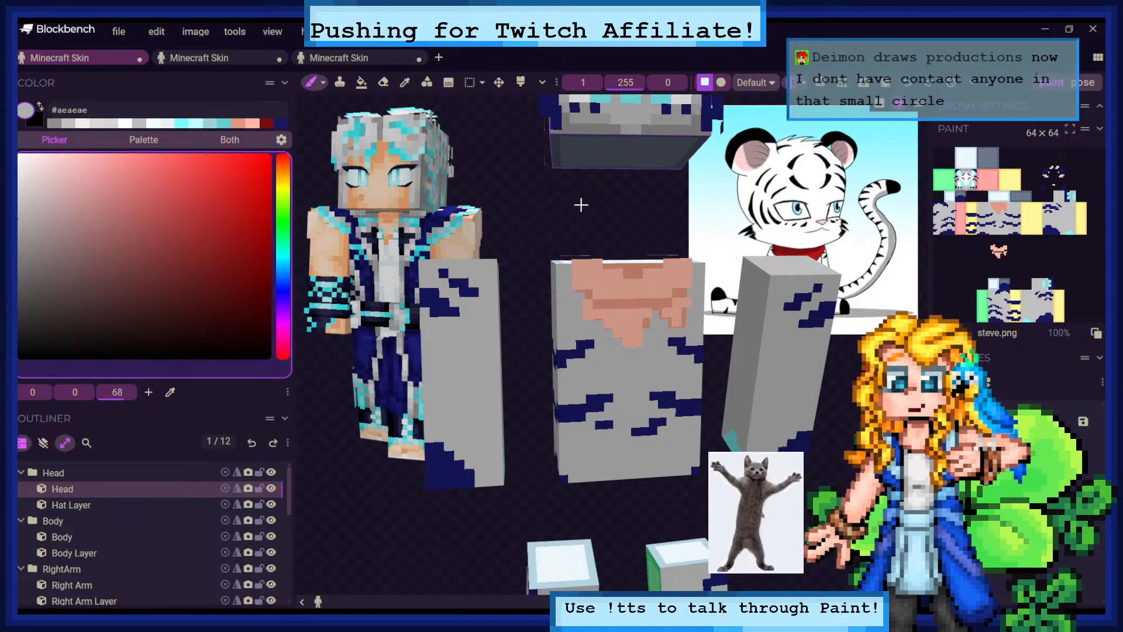
Hide the outer layers and paint a #aeaeae shadow line down the inner edge of the right arm's front
{"action": "left_click", "coordinate": [491, 307]}
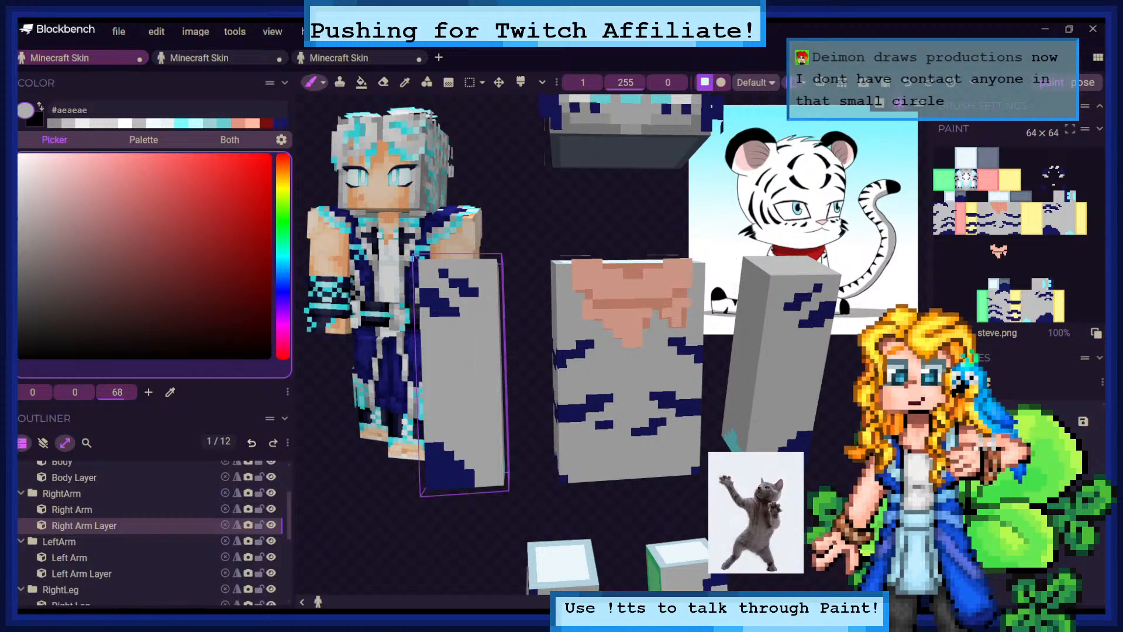
{"action": "left_click", "coordinate": [46, 443]}
{"action": "left_click_drag", "start_coordinate": [493, 322], "coordinate": [494, 443]}
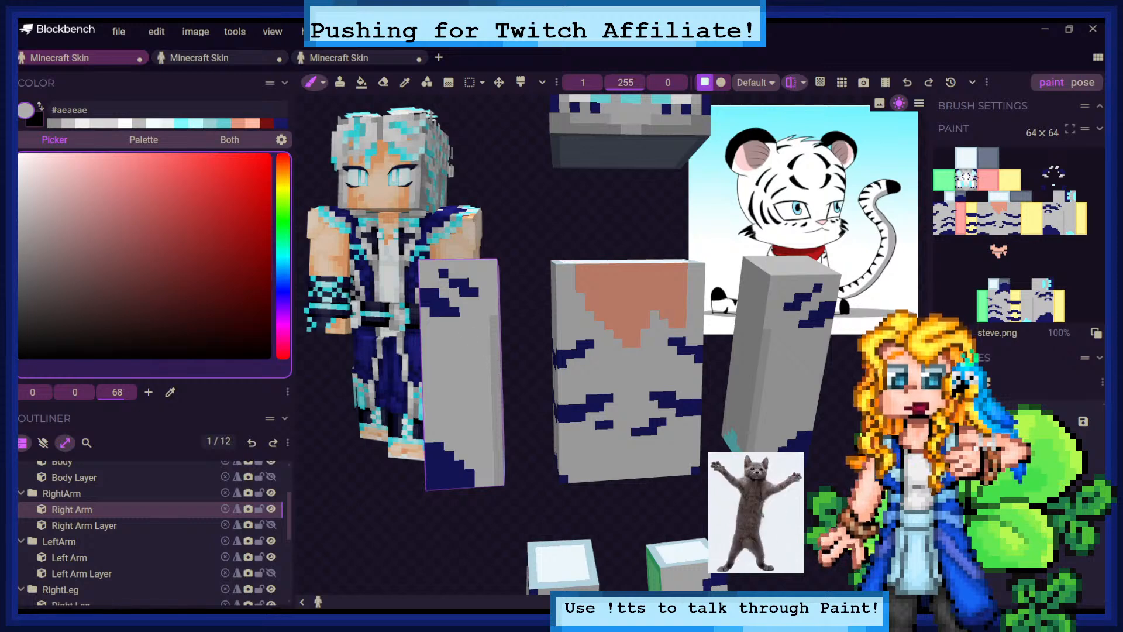
{"action": "right_click_drag", "start_coordinate": [498, 370], "coordinate": [508, 352]}
{"action": "scroll", "coordinate": [508, 352], "scroll_direction": "down", "scroll_amount": 1}
{"action": "scroll", "coordinate": [501, 351], "scroll_direction": "up", "scroll_amount": 2}
{"action": "left_click_drag", "start_coordinate": [581, 152], "coordinate": [552, 169]}
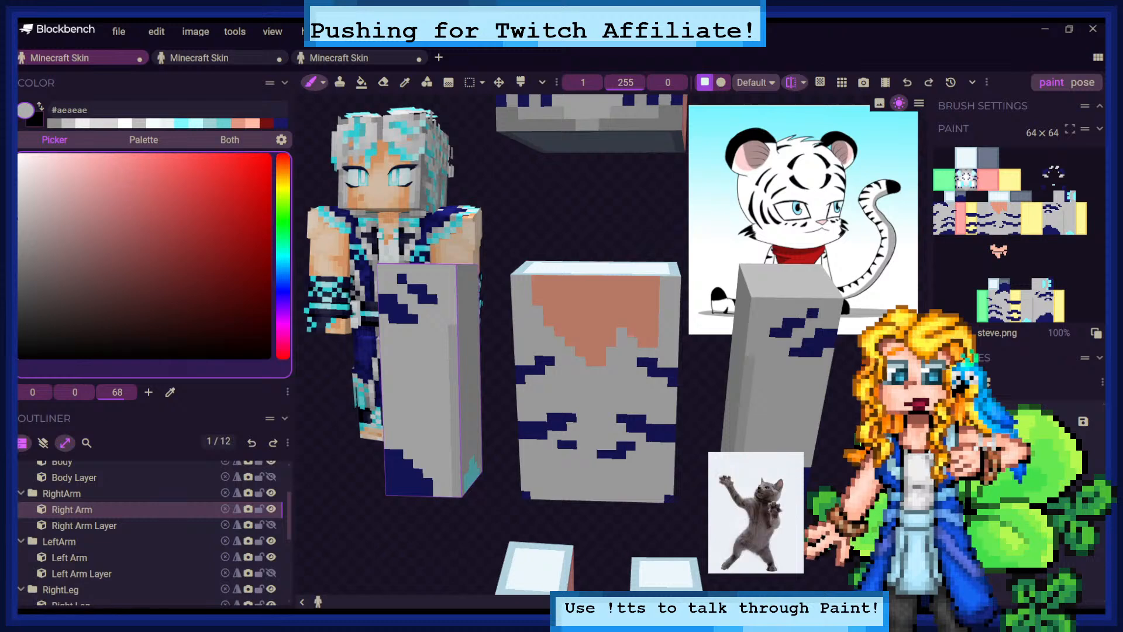
Add #aeaeae shading pixels to the lower part of the right arm's inner side, above the teal patch
{"action": "left_click_drag", "start_coordinate": [658, 205], "coordinate": [656, 208]}
{"action": "right_click", "coordinate": [656, 208]}
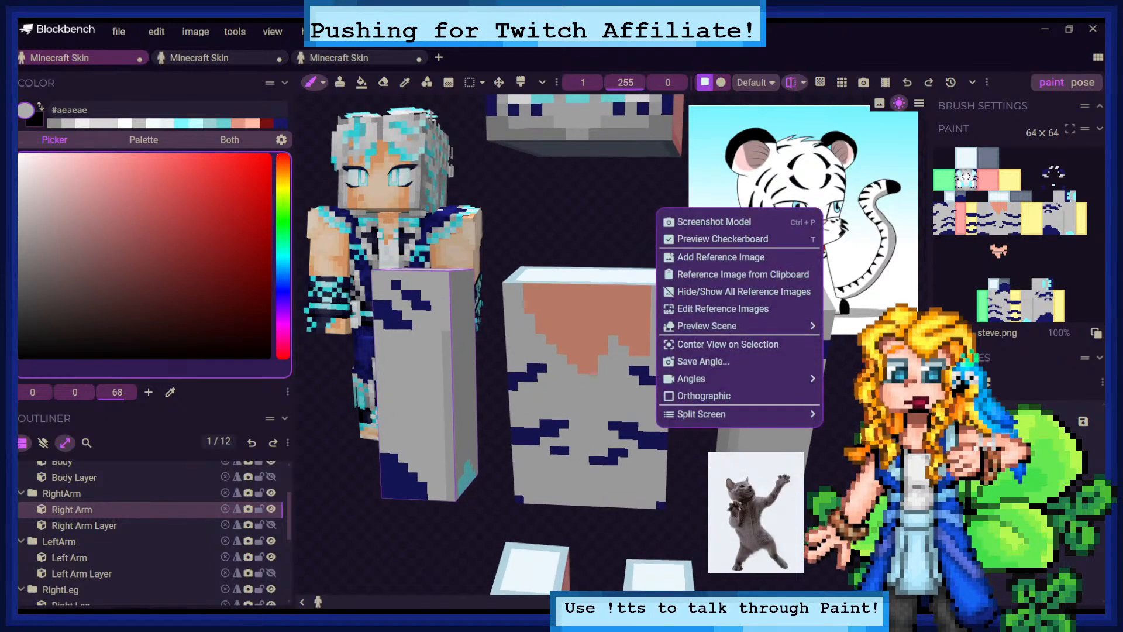
{"action": "left_click", "coordinate": [644, 212]}
{"action": "scroll", "coordinate": [573, 275], "scroll_direction": "down", "scroll_amount": 10}
{"action": "scroll", "coordinate": [509, 296], "scroll_direction": "up", "scroll_amount": 4}
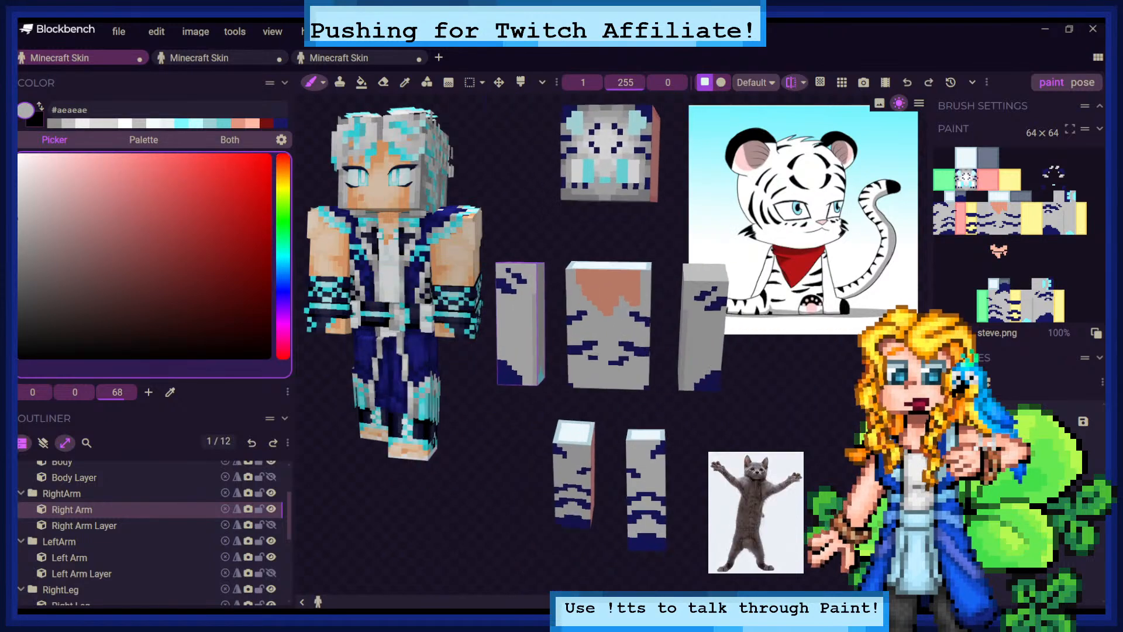
{"action": "scroll", "coordinate": [536, 284], "scroll_direction": "up", "scroll_amount": 5}
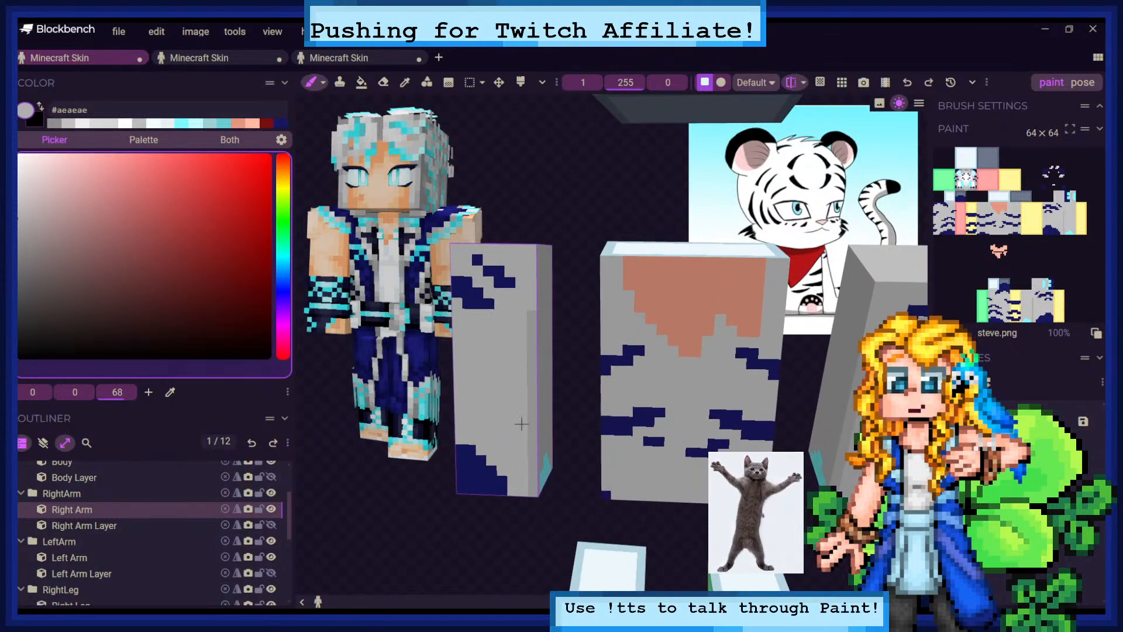
{"action": "left_click_drag", "start_coordinate": [566, 490], "coordinate": [523, 449]}
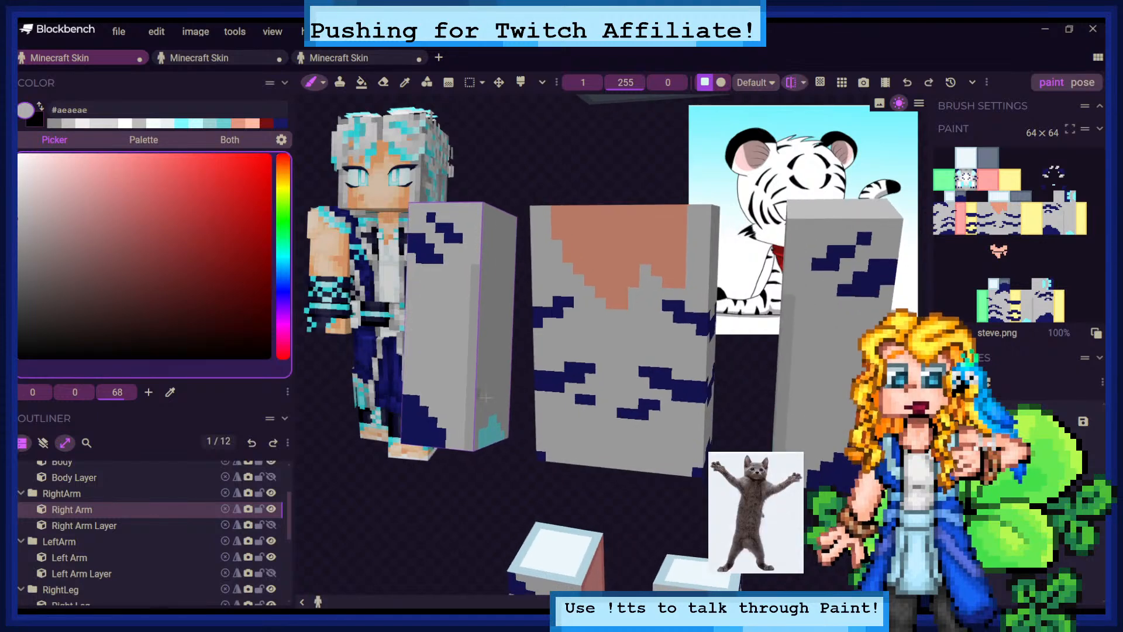
{"action": "scroll", "coordinate": [486, 398], "scroll_direction": "up", "scroll_amount": 5}
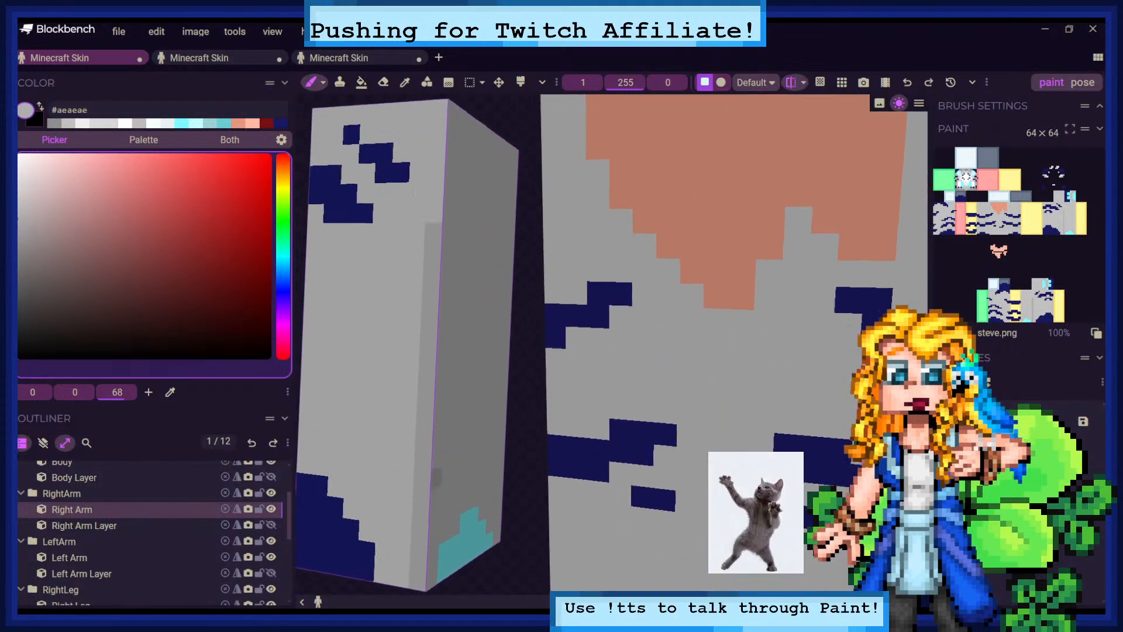
{"action": "scroll", "coordinate": [485, 397], "scroll_direction": "down", "scroll_amount": 5}
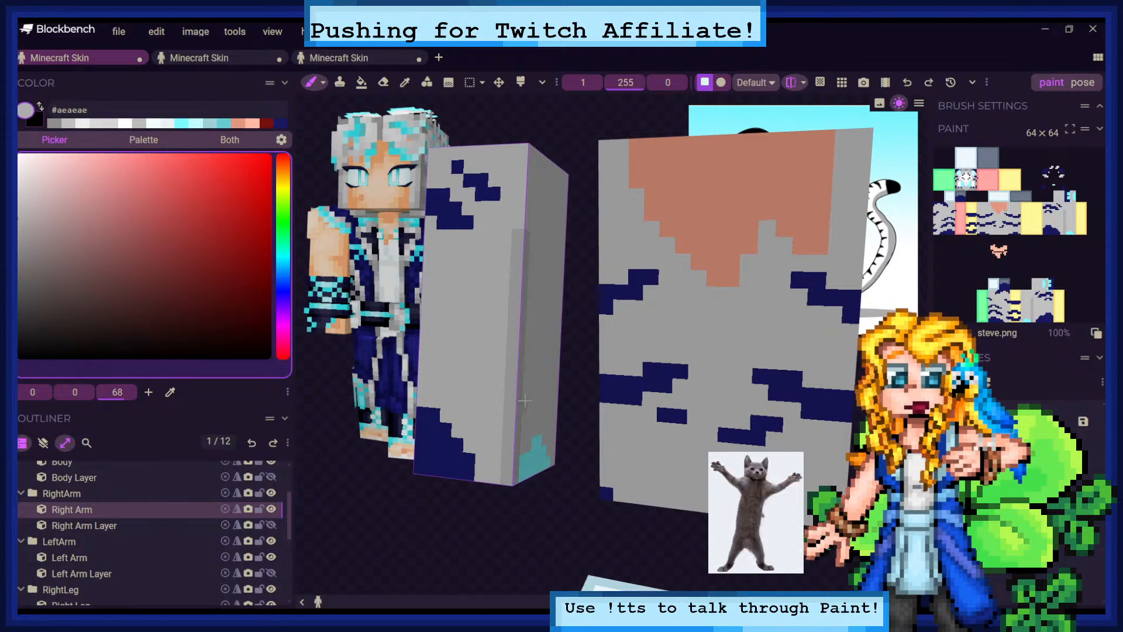
{"action": "left_click_drag", "start_coordinate": [570, 499], "coordinate": [557, 480]}
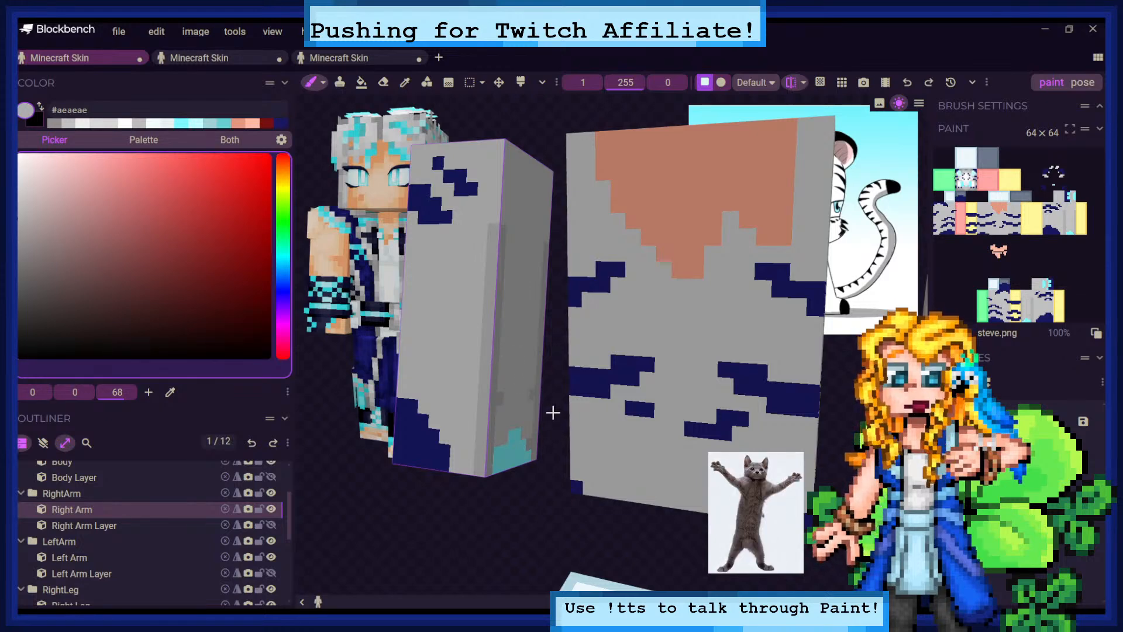
{"action": "left_click_drag", "start_coordinate": [540, 510], "coordinate": [573, 519]}
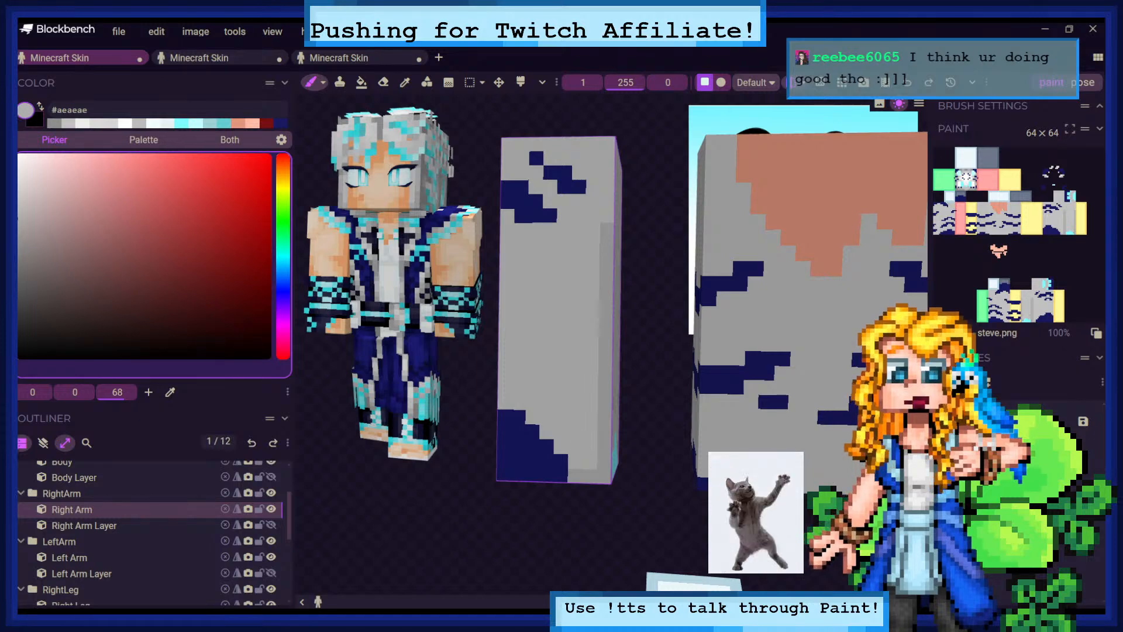
Widen the inner-edge shadow on the right arm's front by one #aeaeae pixel column along its lower half
{"action": "scroll", "coordinate": [561, 432], "scroll_direction": "down", "scroll_amount": 10}
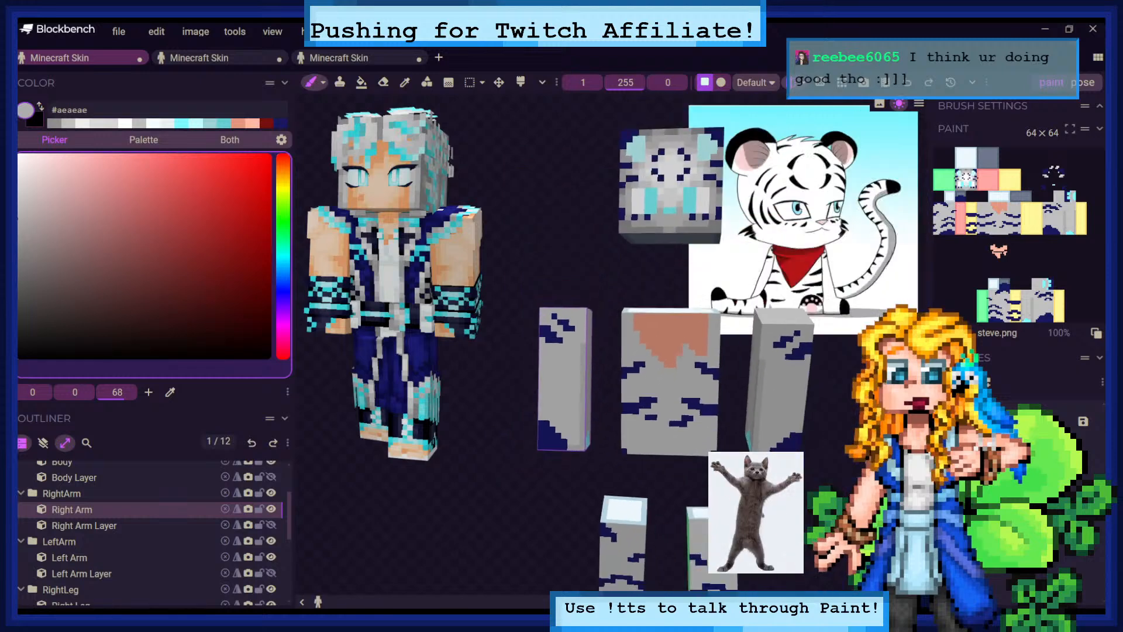
{"action": "scroll", "coordinate": [620, 363], "scroll_direction": "up", "scroll_amount": 3}
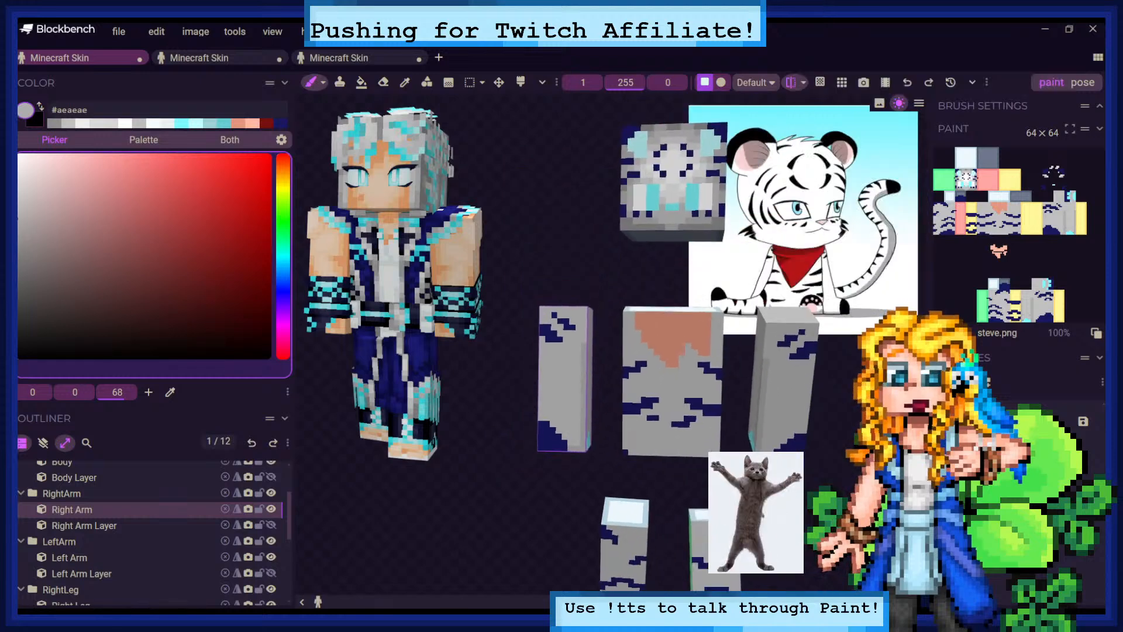
{"action": "scroll", "coordinate": [620, 363], "scroll_direction": "up", "scroll_amount": 1}
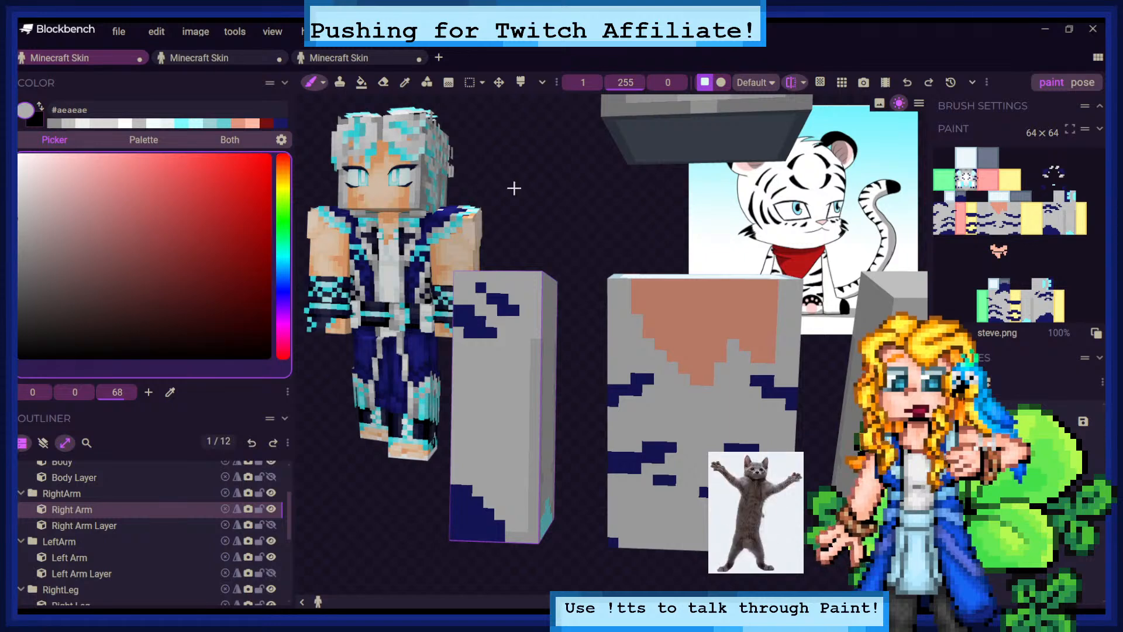
{"action": "left_click_drag", "start_coordinate": [514, 189], "coordinate": [530, 230]}
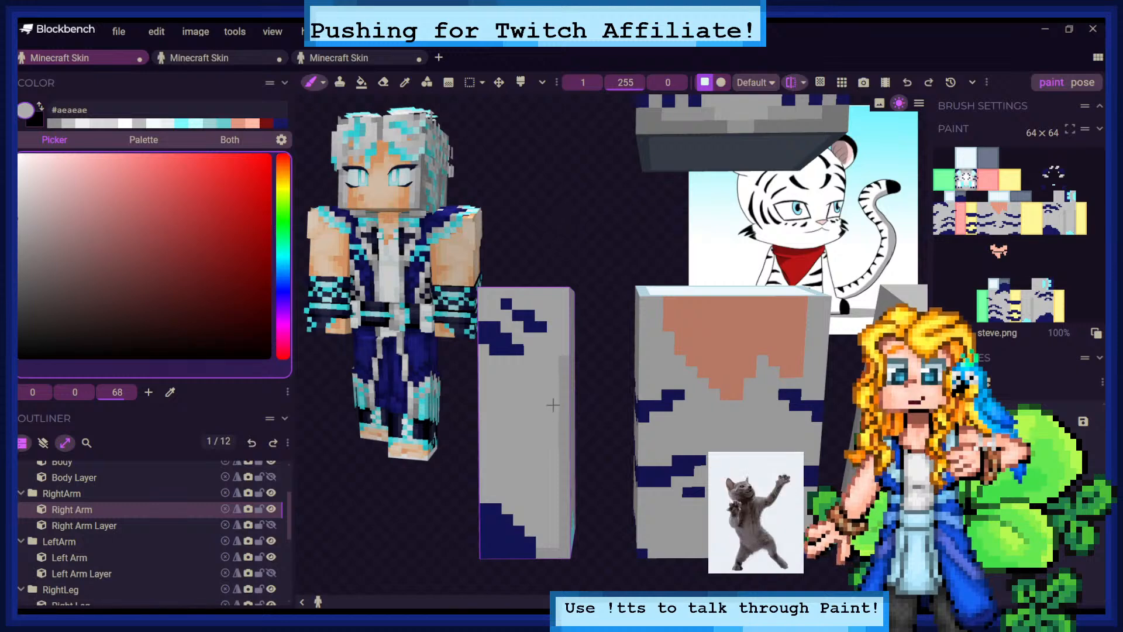
{"action": "left_click_drag", "start_coordinate": [552, 407], "coordinate": [553, 541]}
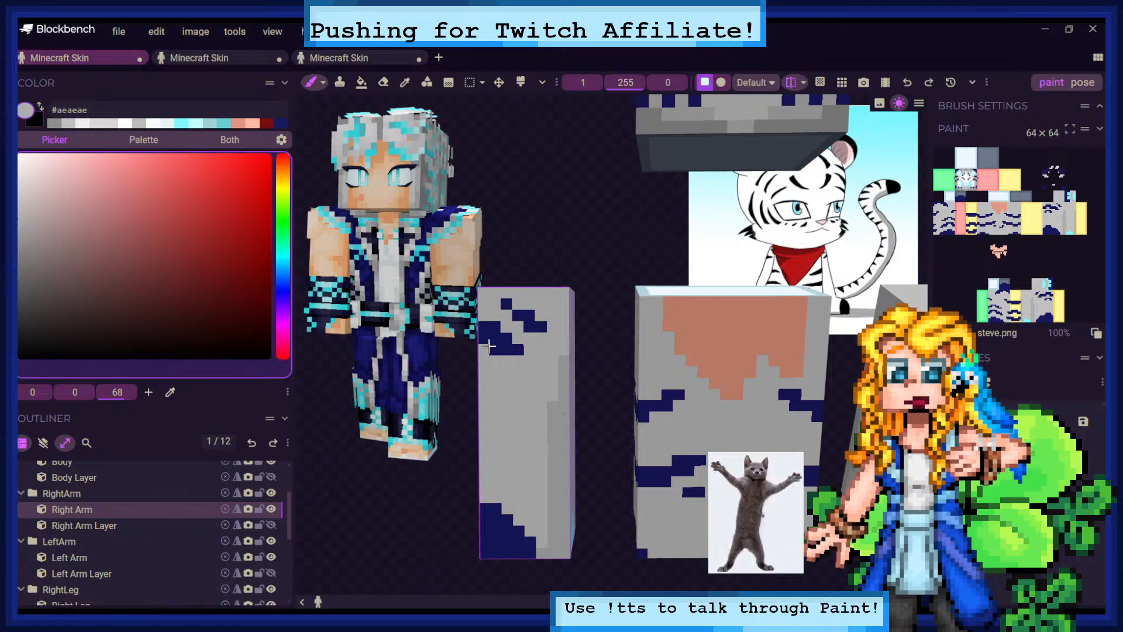
Shade the outer edge of the right arm's front with #aeaeae between the upper stripes and the dark blue paw marking
{"action": "left_click_drag", "start_coordinate": [480, 480], "coordinate": [485, 496]}
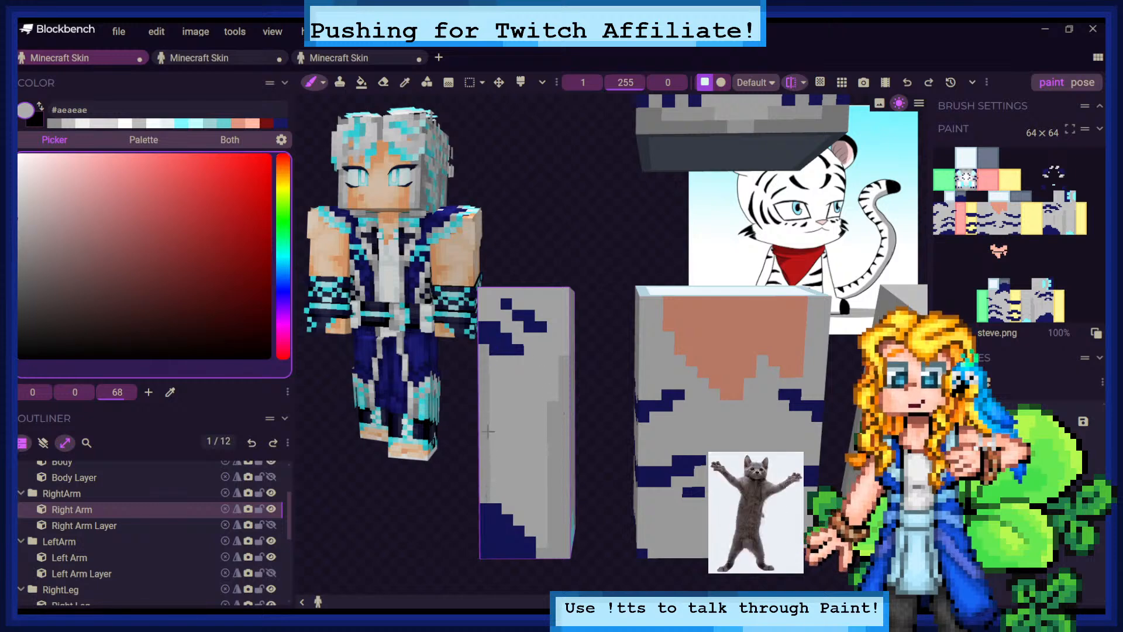
{"action": "mouse_move", "coordinate": [592, 193]}
{"action": "left_mouse_down"}
{"action": "mouse_move", "coordinate": [576, 178]}
{"action": "mouse_move", "coordinate": [582, 195]}
{"action": "left_mouse_up"}
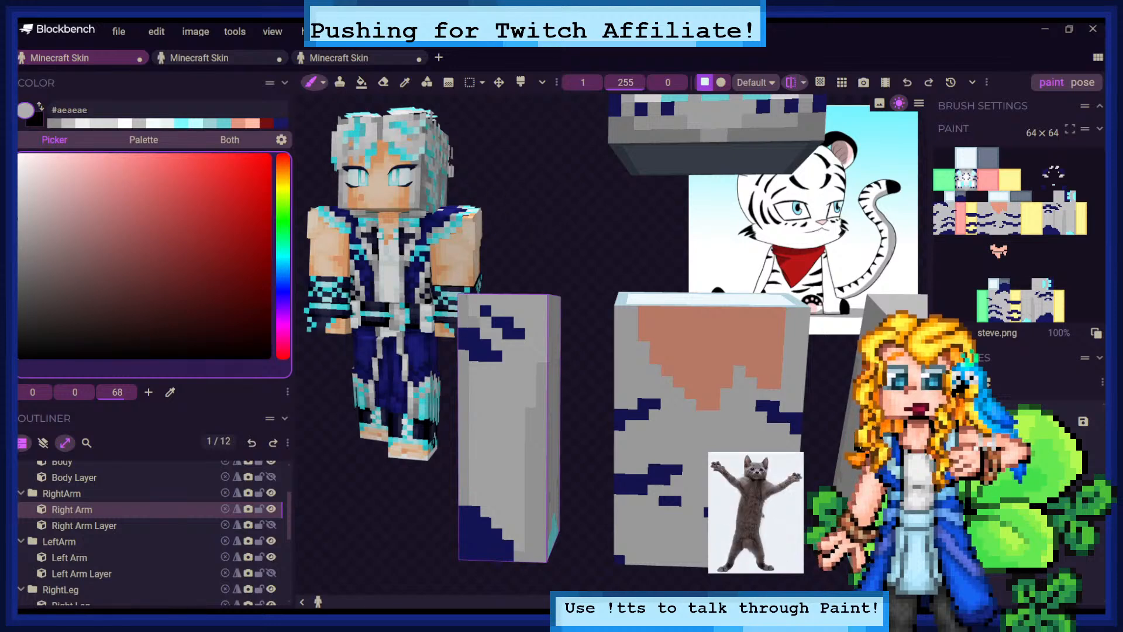
{"action": "left_click_drag", "start_coordinate": [470, 307], "coordinate": [509, 257]}
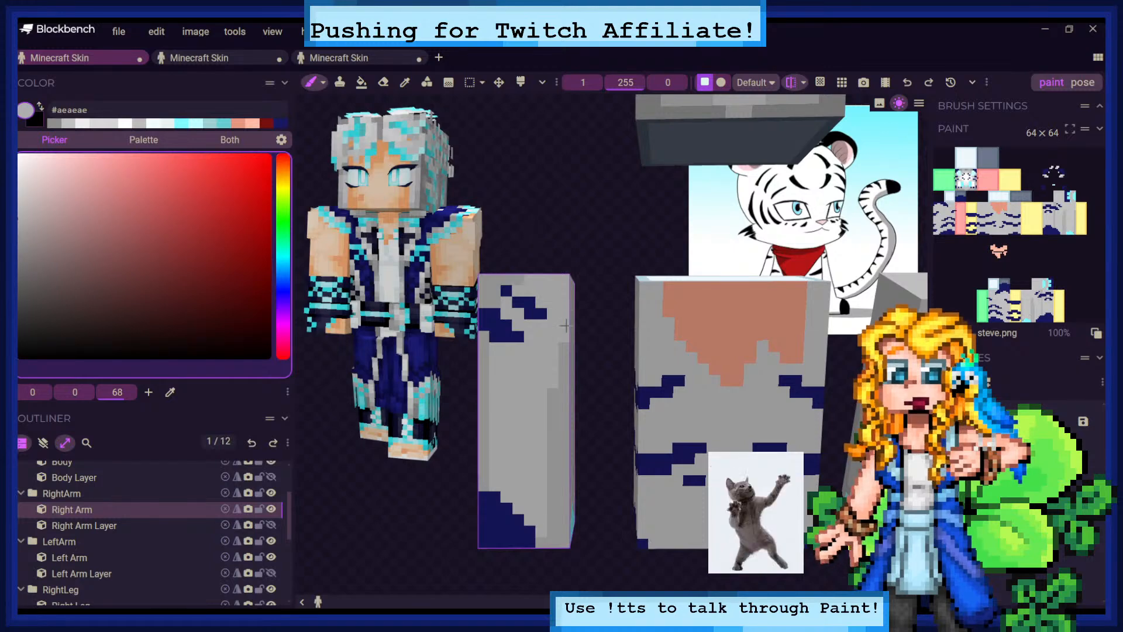
{"action": "left_click_drag", "start_coordinate": [571, 267], "coordinate": [544, 253]}
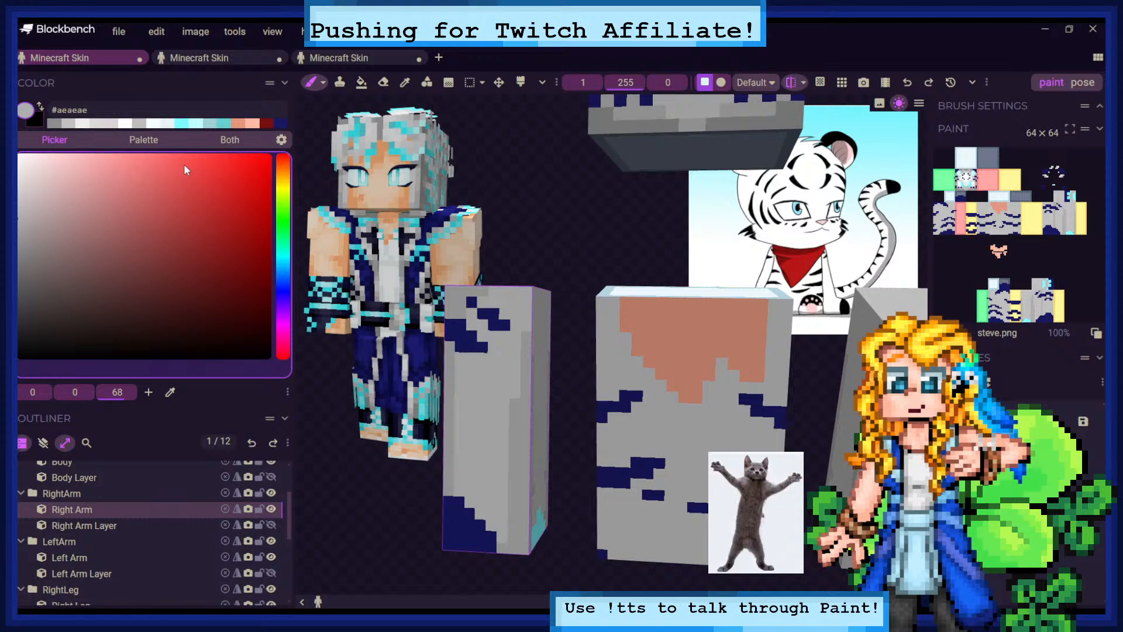
Widen the #aeaeae shadow on the lower inner corner of the right arm's front, beside the dark blue paw marking
{"action": "left_click_drag", "start_coordinate": [615, 230], "coordinate": [570, 174]}
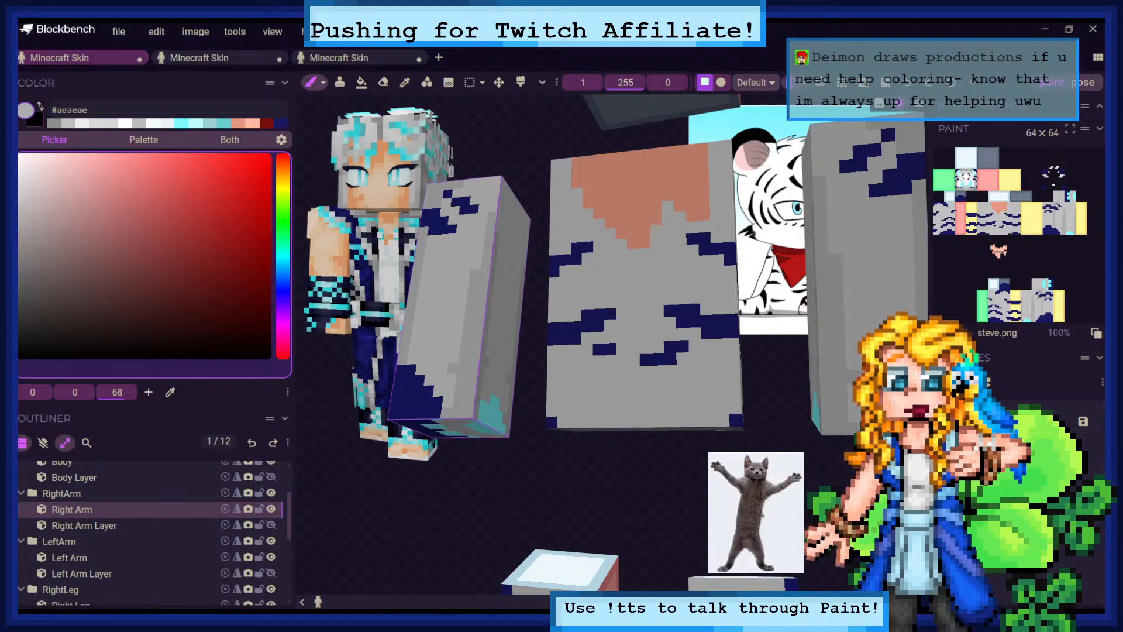
{"action": "left_click_drag", "start_coordinate": [456, 345], "coordinate": [490, 376]}
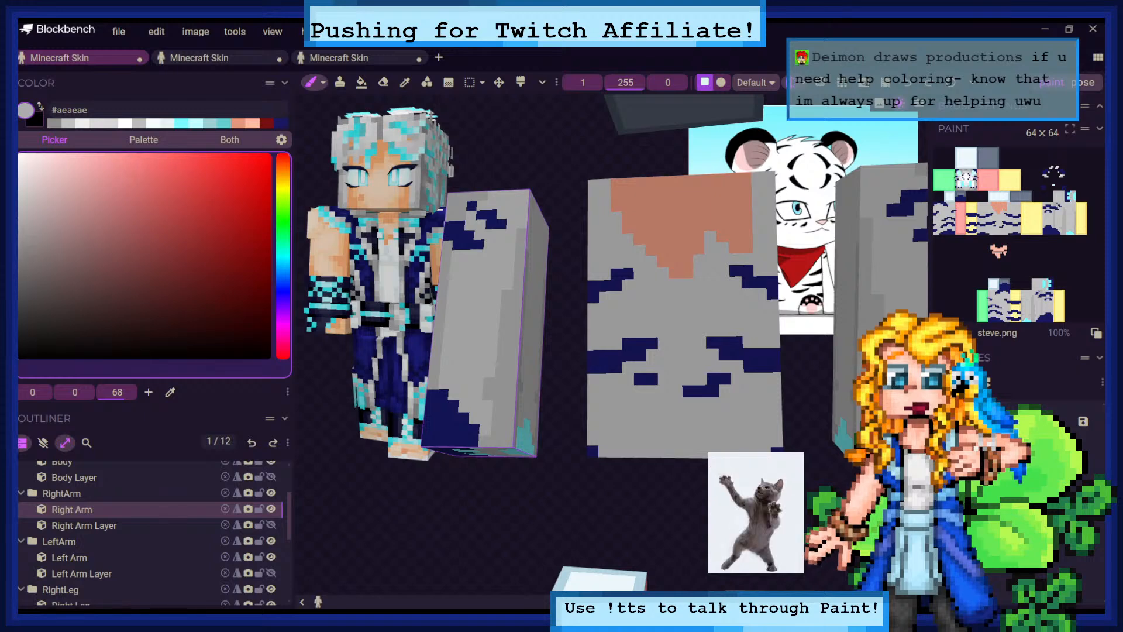
{"action": "left_click", "coordinate": [405, 82]}
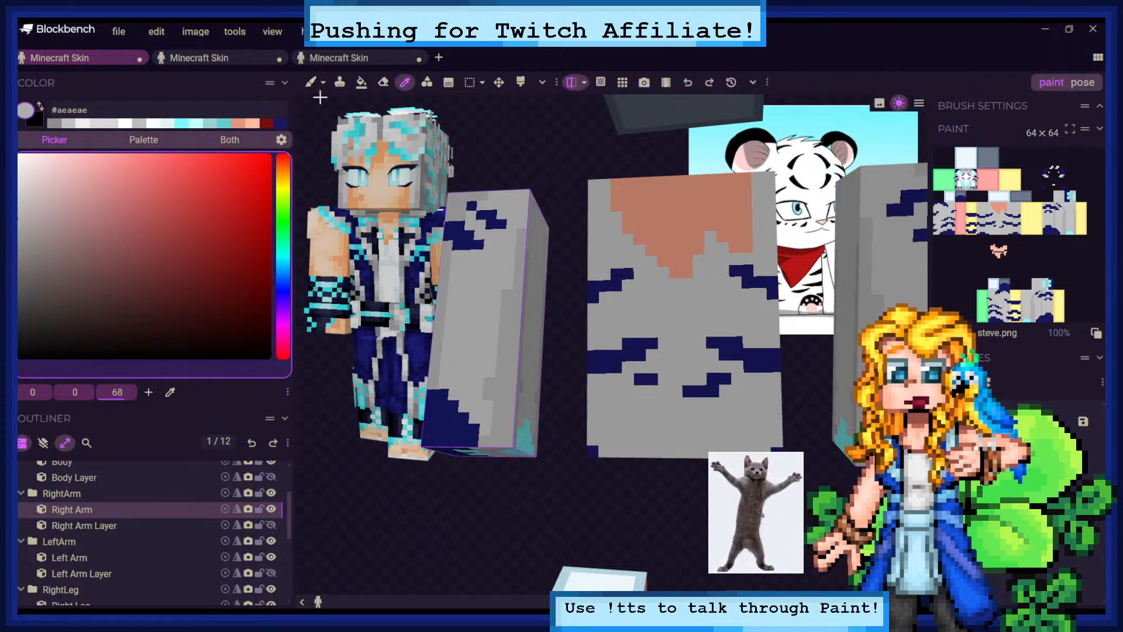
{"action": "left_click", "coordinate": [311, 82]}
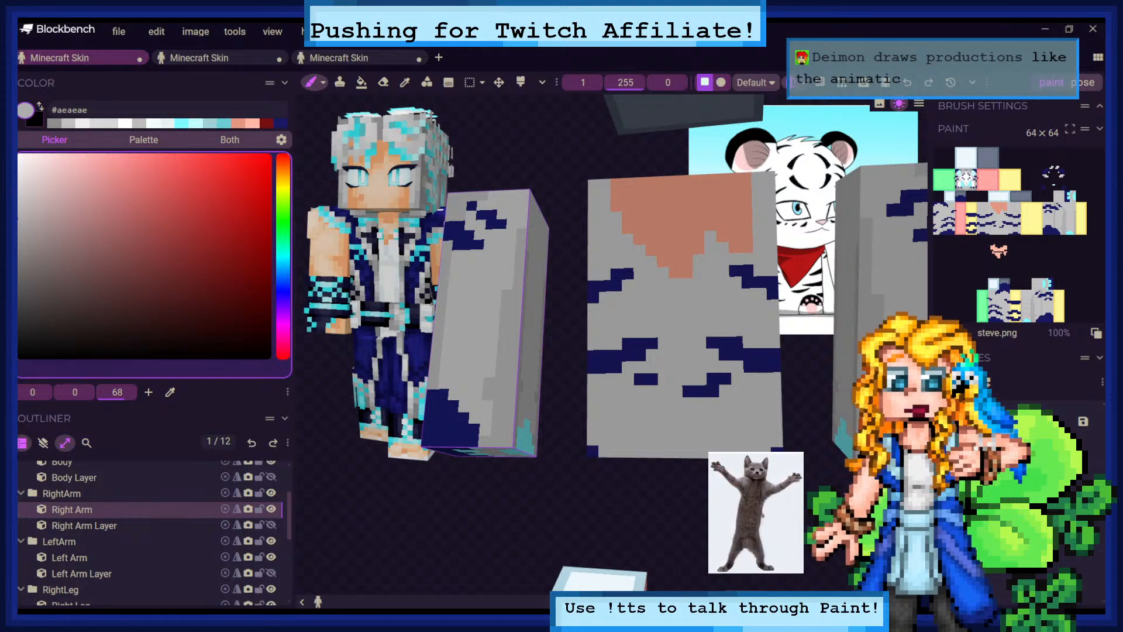
{"action": "left_click_drag", "start_coordinate": [576, 138], "coordinate": [556, 153]}
{"action": "left_click_drag", "start_coordinate": [541, 222], "coordinate": [549, 220]}
{"action": "mouse_move", "coordinate": [520, 166]}
{"action": "left_mouse_down"}
{"action": "mouse_move", "coordinate": [549, 153]}
{"action": "mouse_move", "coordinate": [529, 170]}
{"action": "left_mouse_up"}
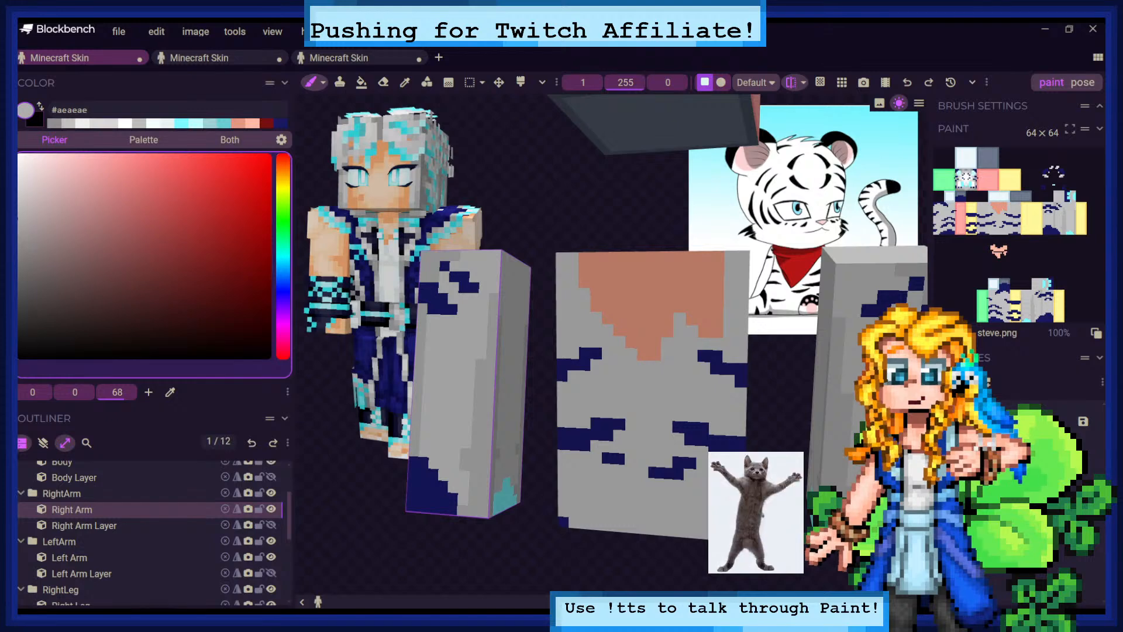
{"action": "left_click_drag", "start_coordinate": [575, 202], "coordinate": [561, 193]}
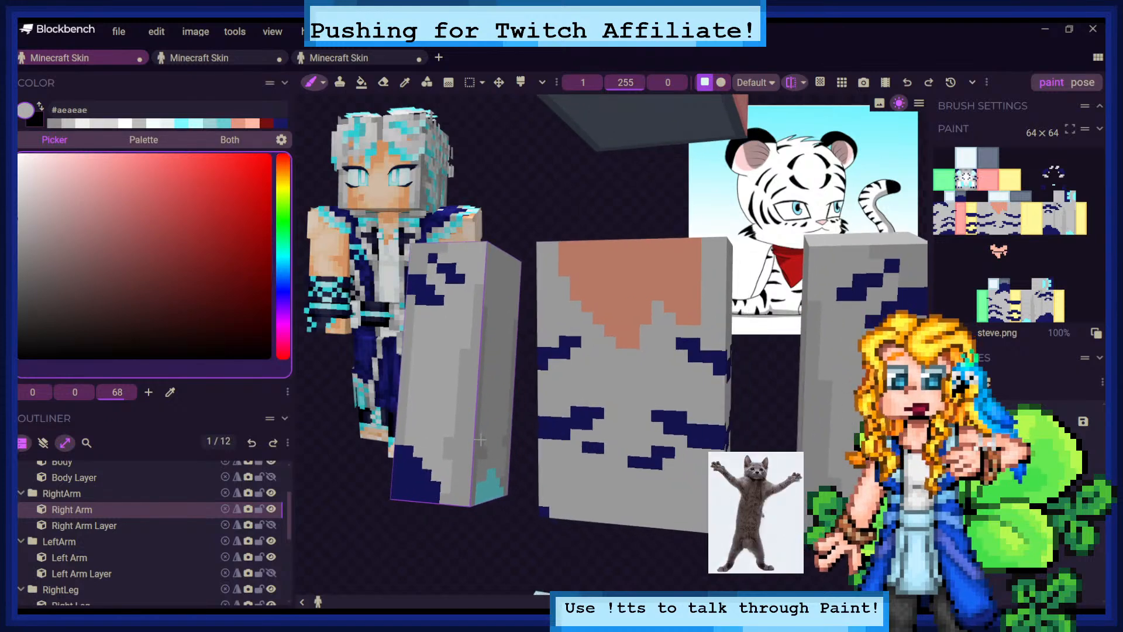
{"action": "left_click_drag", "start_coordinate": [521, 551], "coordinate": [498, 517]}
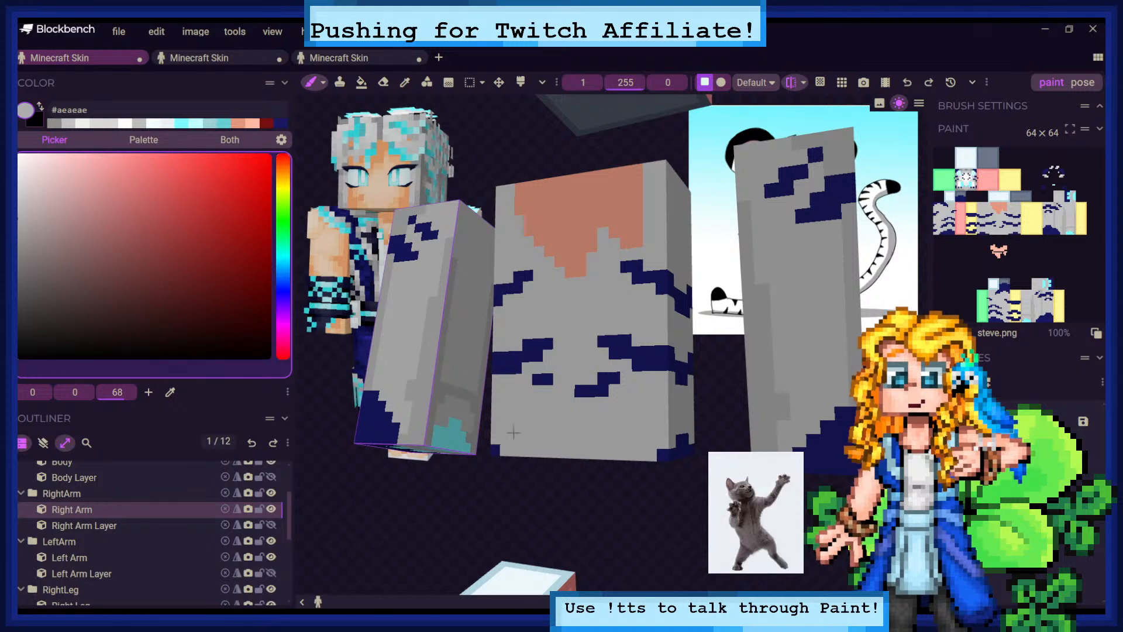
Paint #aeaeae shading around the edges of the right arm's inner side, framing the middle above the teal patch
{"action": "mouse_move", "coordinate": [500, 484]}
{"action": "left_mouse_down"}
{"action": "mouse_move", "coordinate": [528, 492]}
{"action": "mouse_move", "coordinate": [522, 485]}
{"action": "left_mouse_up"}
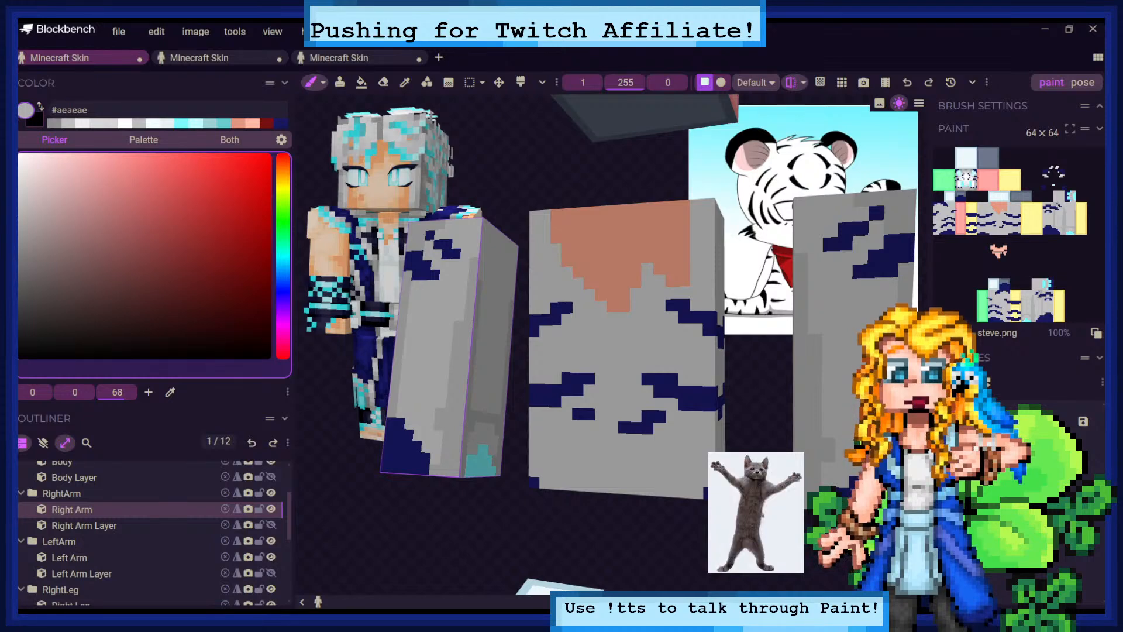
{"action": "left_click_drag", "start_coordinate": [504, 188], "coordinate": [503, 215]}
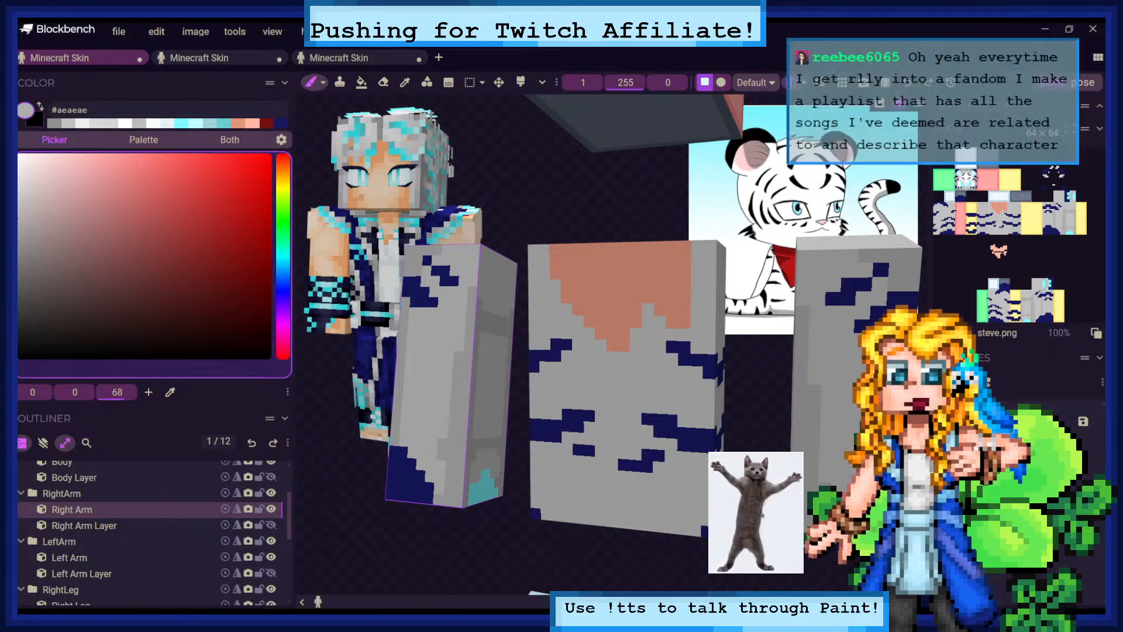
{"action": "left_click_drag", "start_coordinate": [552, 200], "coordinate": [554, 180]}
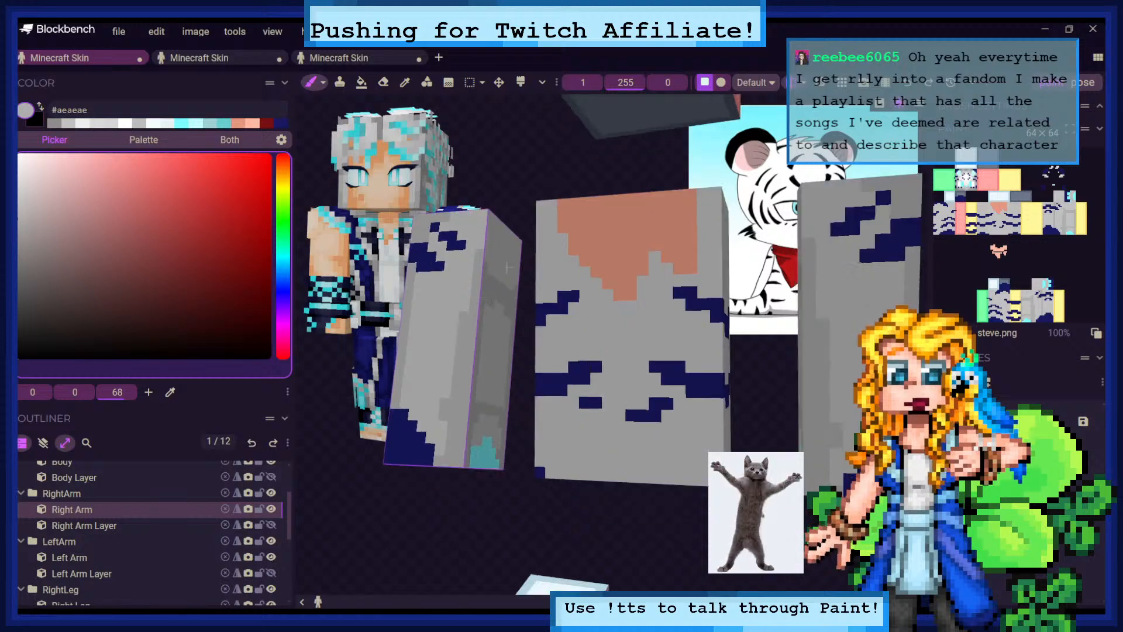
{"action": "mouse_move", "coordinate": [514, 183]}
{"action": "left_mouse_down"}
{"action": "mouse_move", "coordinate": [516, 199]}
{"action": "mouse_move", "coordinate": [507, 190]}
{"action": "left_mouse_up"}
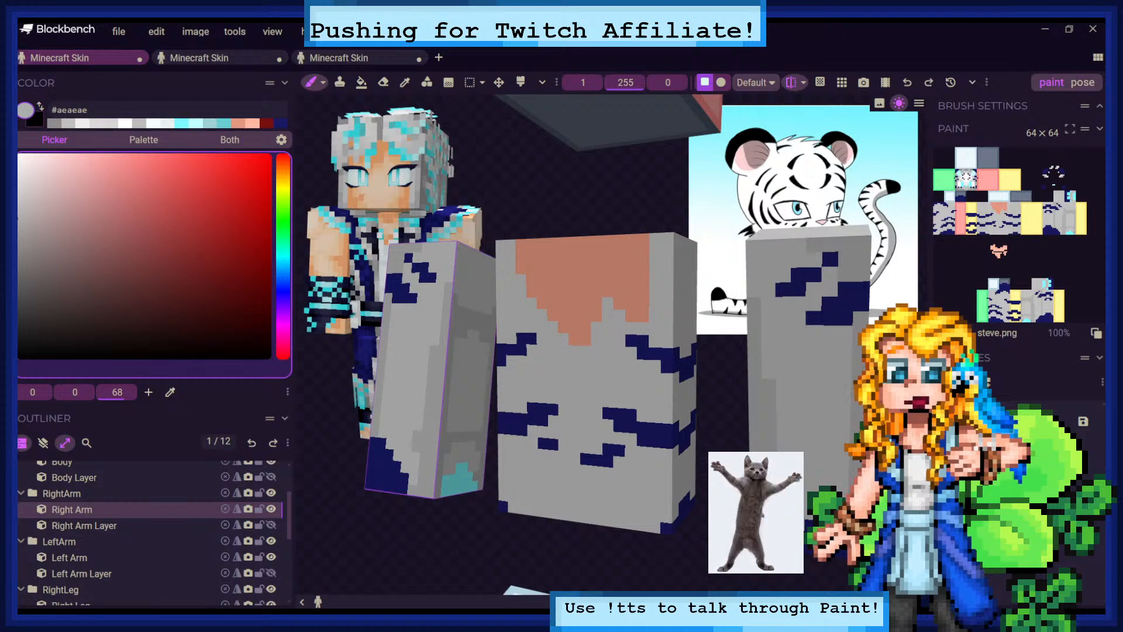
{"action": "mouse_move", "coordinate": [561, 200]}
{"action": "left_mouse_down"}
{"action": "mouse_move", "coordinate": [578, 199]}
{"action": "mouse_move", "coordinate": [596, 234]}
{"action": "mouse_move", "coordinate": [575, 231]}
{"action": "mouse_move", "coordinate": [553, 181]}
{"action": "left_mouse_up"}
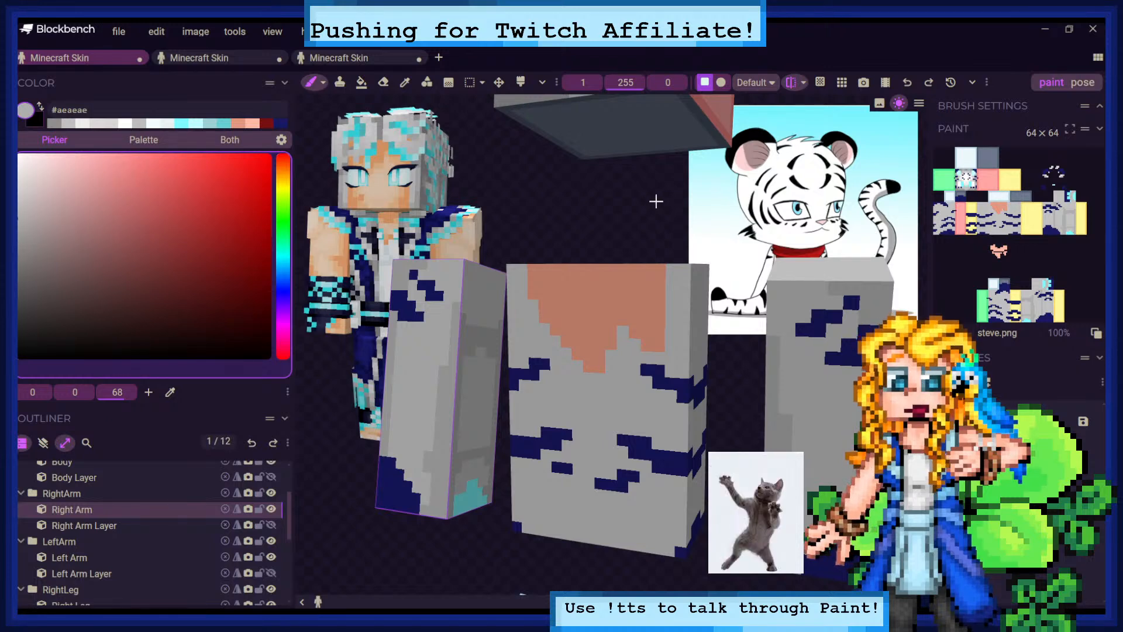
{"action": "mouse_move", "coordinate": [656, 201]}
{"action": "left_mouse_down"}
{"action": "mouse_move", "coordinate": [731, 226]}
{"action": "mouse_move", "coordinate": [648, 207]}
{"action": "left_mouse_up"}
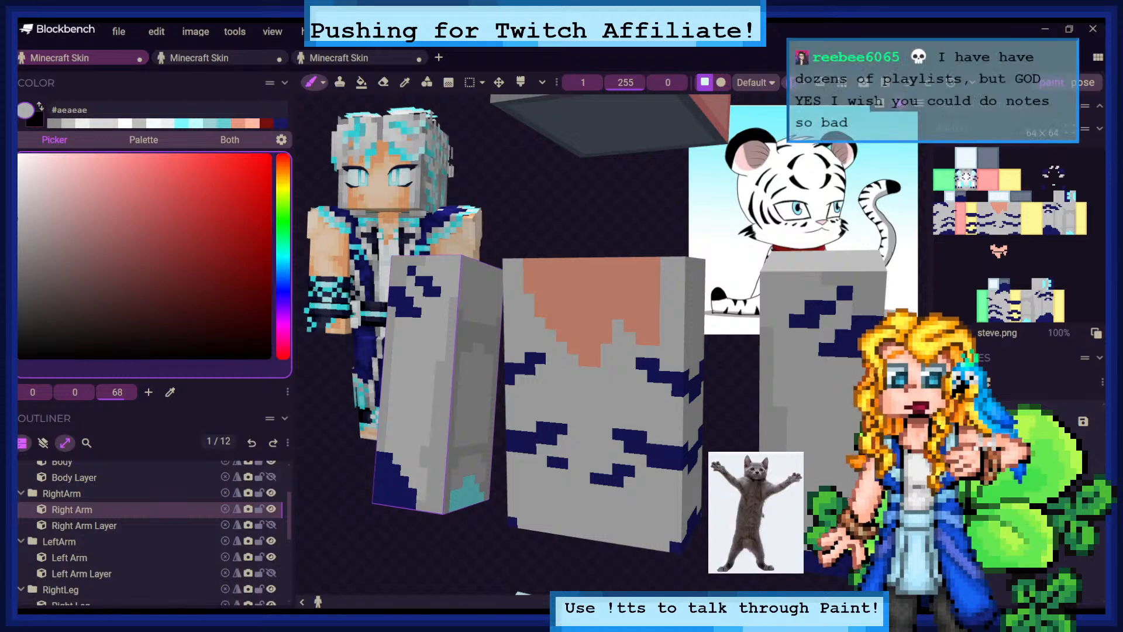
{"action": "mouse_move", "coordinate": [668, 191]}
{"action": "left_mouse_down"}
{"action": "mouse_move", "coordinate": [696, 193]}
{"action": "mouse_move", "coordinate": [672, 193]}
{"action": "left_mouse_up"}
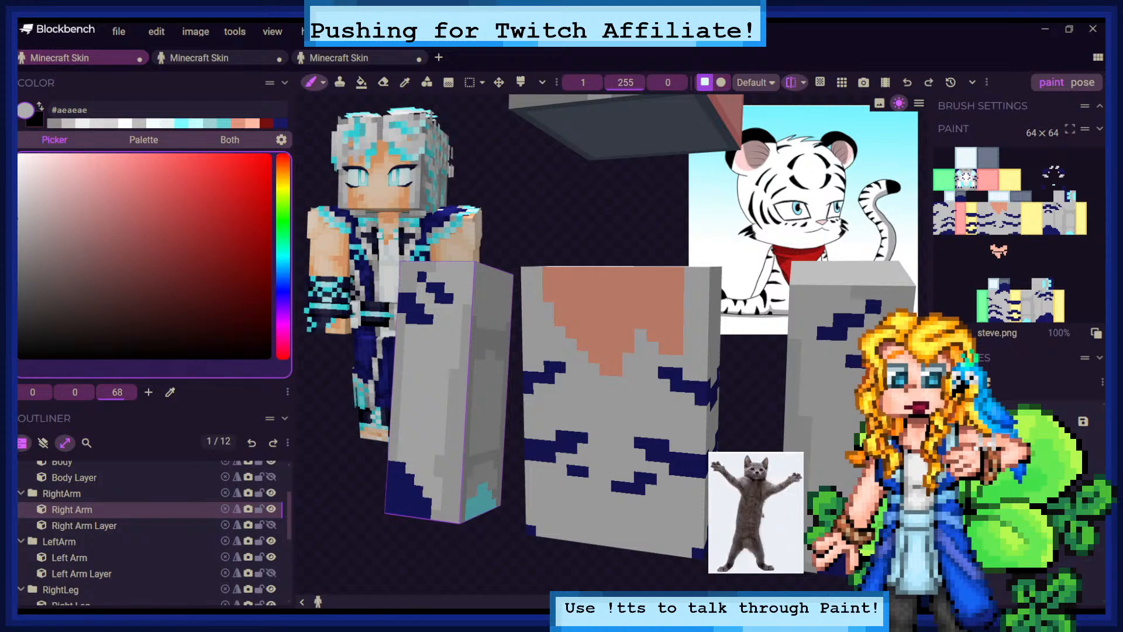
{"action": "mouse_move", "coordinate": [701, 207]}
{"action": "left_mouse_down"}
{"action": "mouse_move", "coordinate": [703, 183]}
{"action": "mouse_move", "coordinate": [706, 197]}
{"action": "left_mouse_up"}
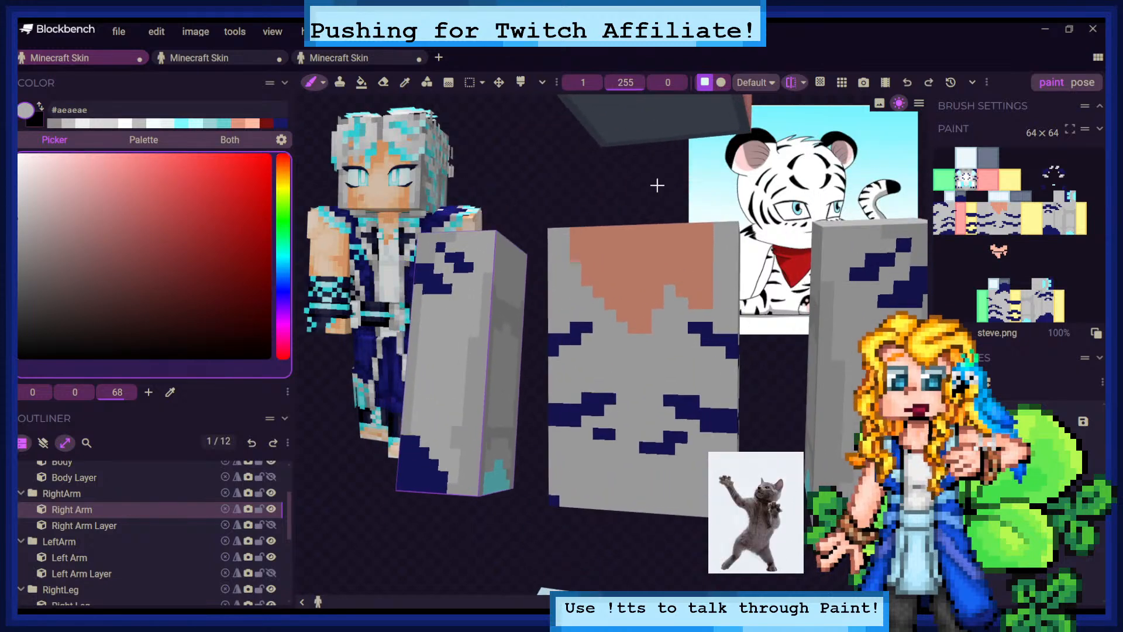
{"action": "mouse_move", "coordinate": [540, 137]}
{"action": "left_mouse_down"}
{"action": "mouse_move", "coordinate": [569, 155]}
{"action": "mouse_move", "coordinate": [562, 129]}
{"action": "left_mouse_up"}
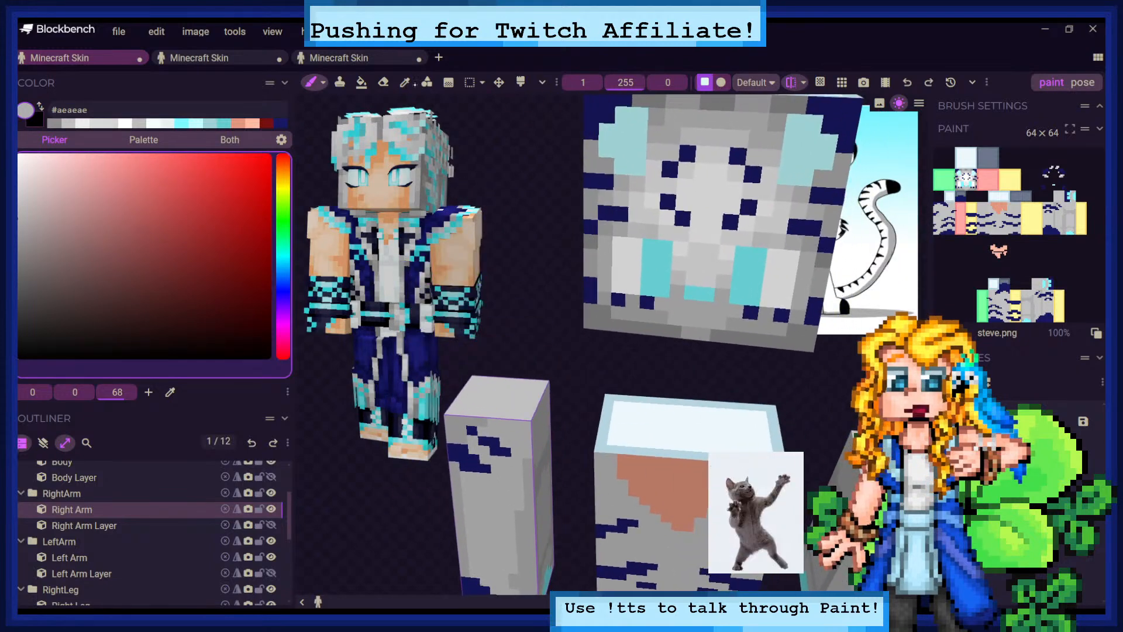
Sample the darker grey #8e8e8e from the tiger's head and paint a deeper shadow on the lower inner corner of the right arm's front
{"action": "left_click", "coordinate": [407, 82]}
{"action": "left_click", "coordinate": [651, 120]}
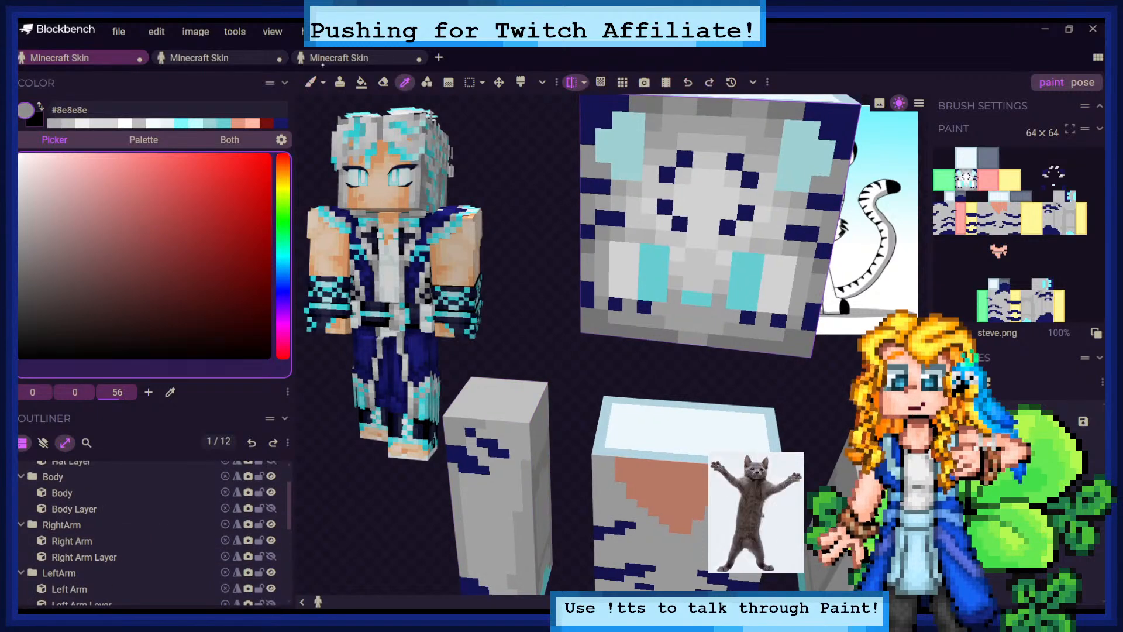
{"action": "left_click", "coordinate": [311, 82]}
{"action": "left_click_drag", "start_coordinate": [578, 366], "coordinate": [575, 330]}
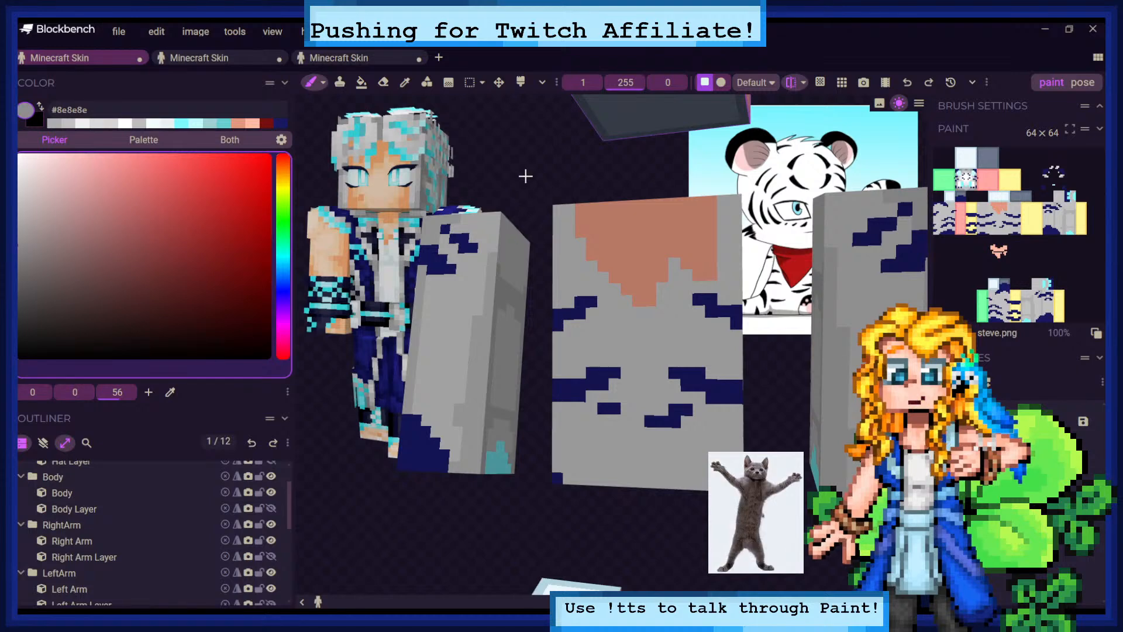
{"action": "left_click_drag", "start_coordinate": [494, 489], "coordinate": [507, 495]}
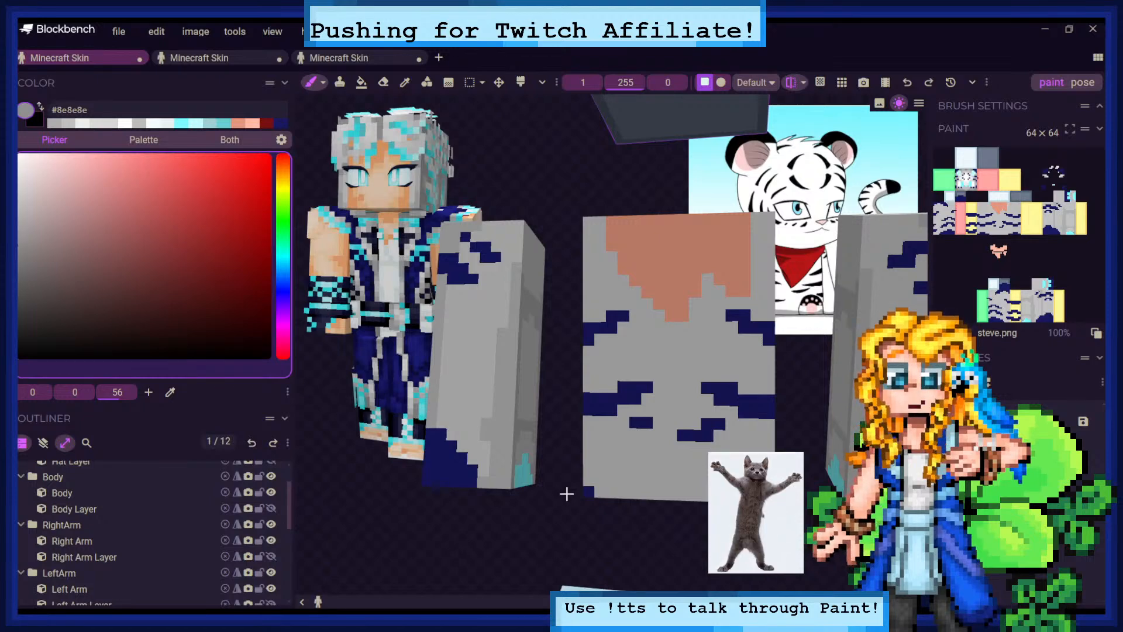
{"action": "left_click_drag", "start_coordinate": [572, 515], "coordinate": [553, 495]}
{"action": "left_click", "coordinate": [476, 402]}
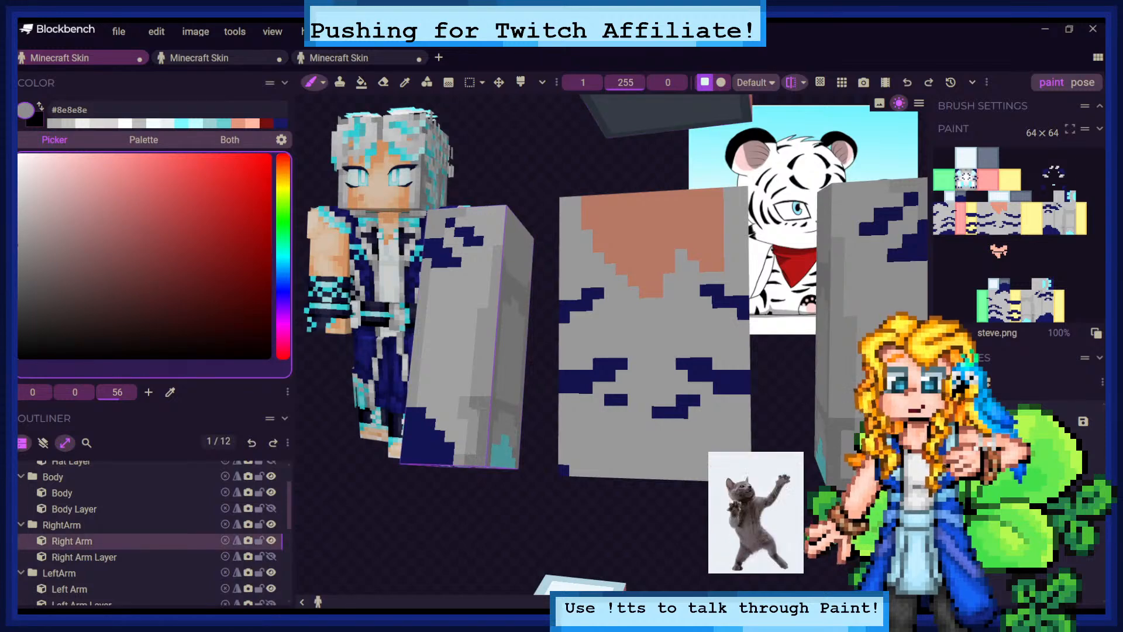
{"action": "left_click_drag", "start_coordinate": [490, 487], "coordinate": [511, 468]}
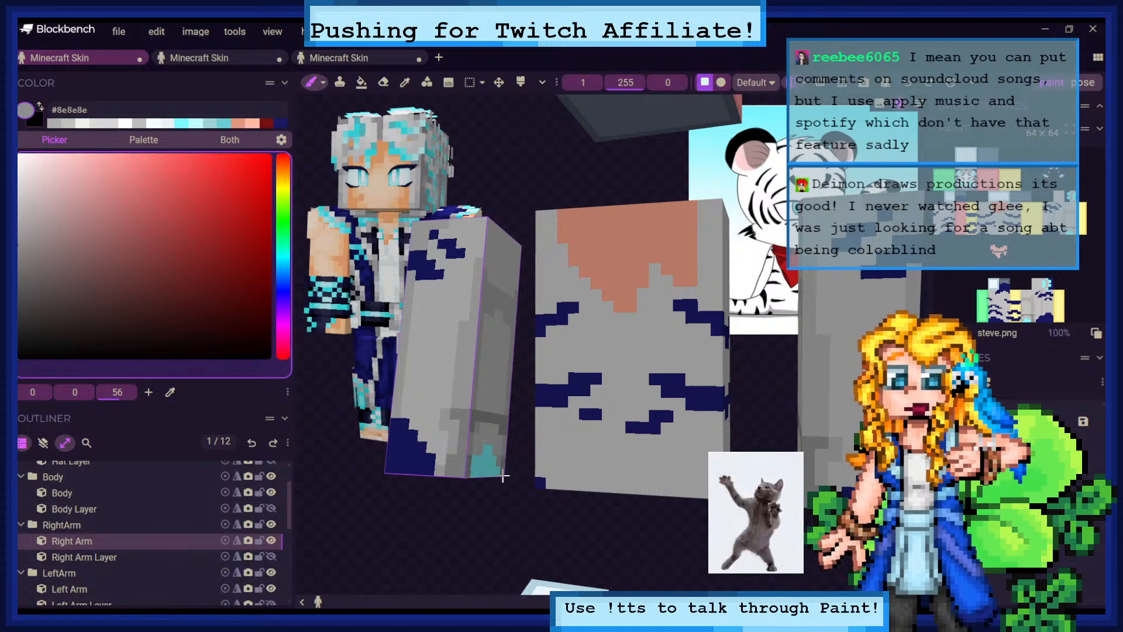
Deepen the right arm's inner side with #8e8e8e shadow lines near the upper part and above the teal patch
{"action": "left_click_drag", "start_coordinate": [525, 510], "coordinate": [535, 514]}
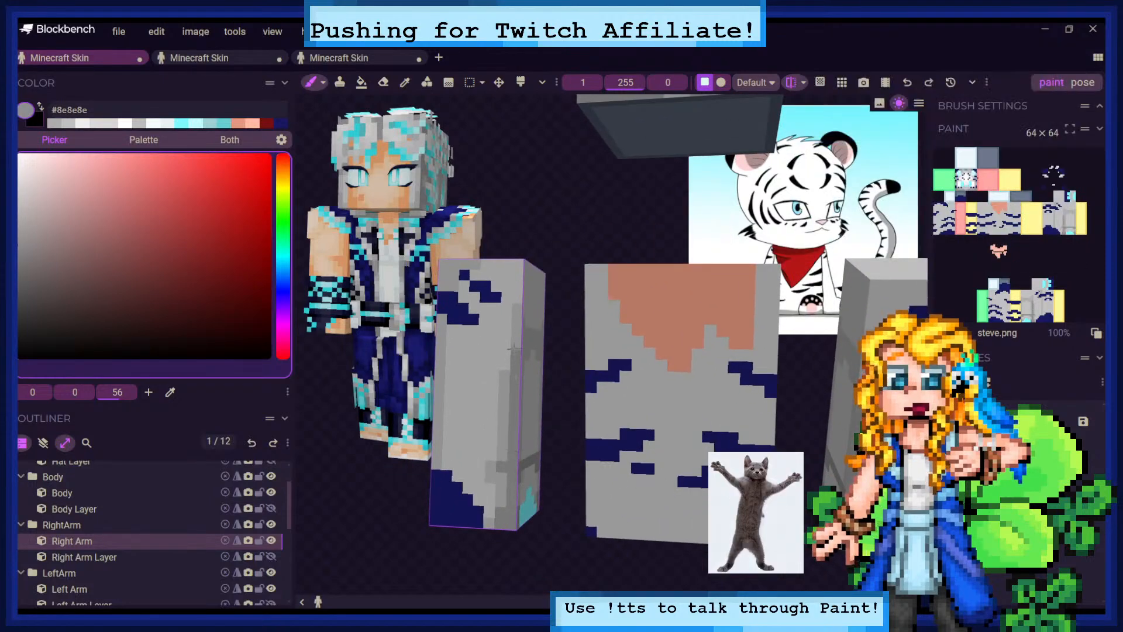
{"action": "left_click_drag", "start_coordinate": [512, 349], "coordinate": [472, 321]}
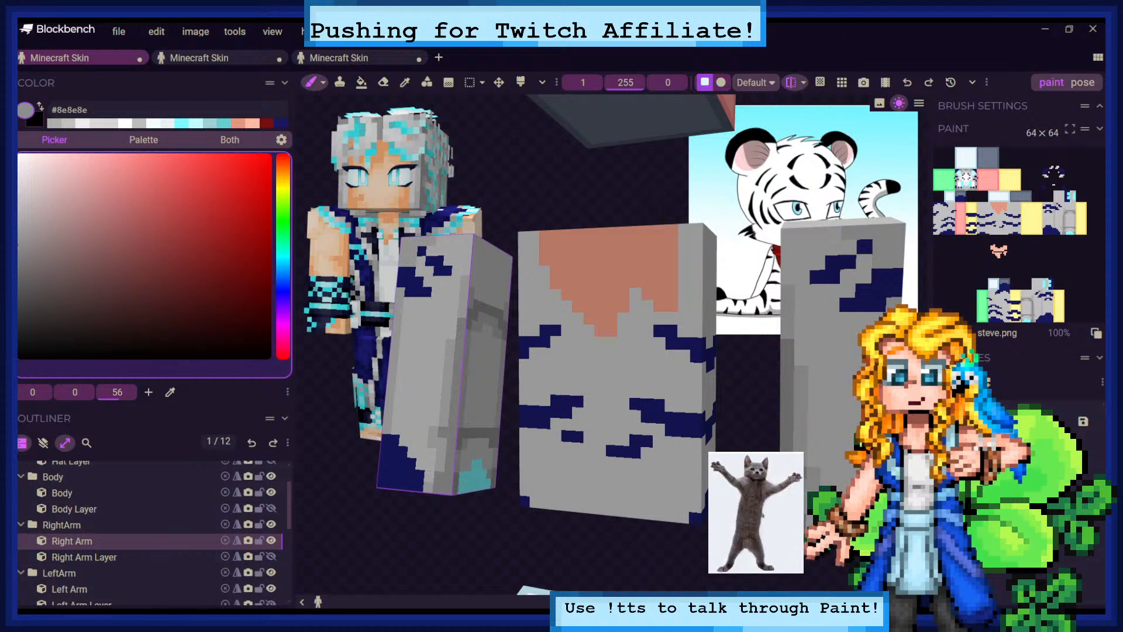
{"action": "left_click_drag", "start_coordinate": [500, 208], "coordinate": [507, 208]}
{"action": "left_click_drag", "start_coordinate": [522, 131], "coordinate": [512, 131]}
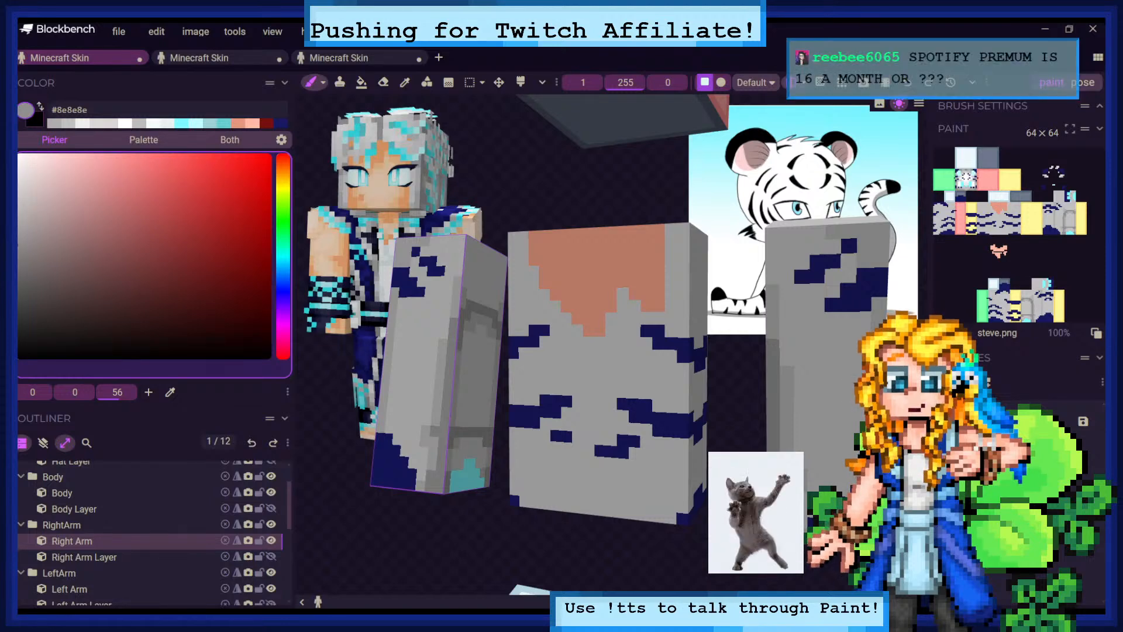
{"action": "key", "text": "c"}
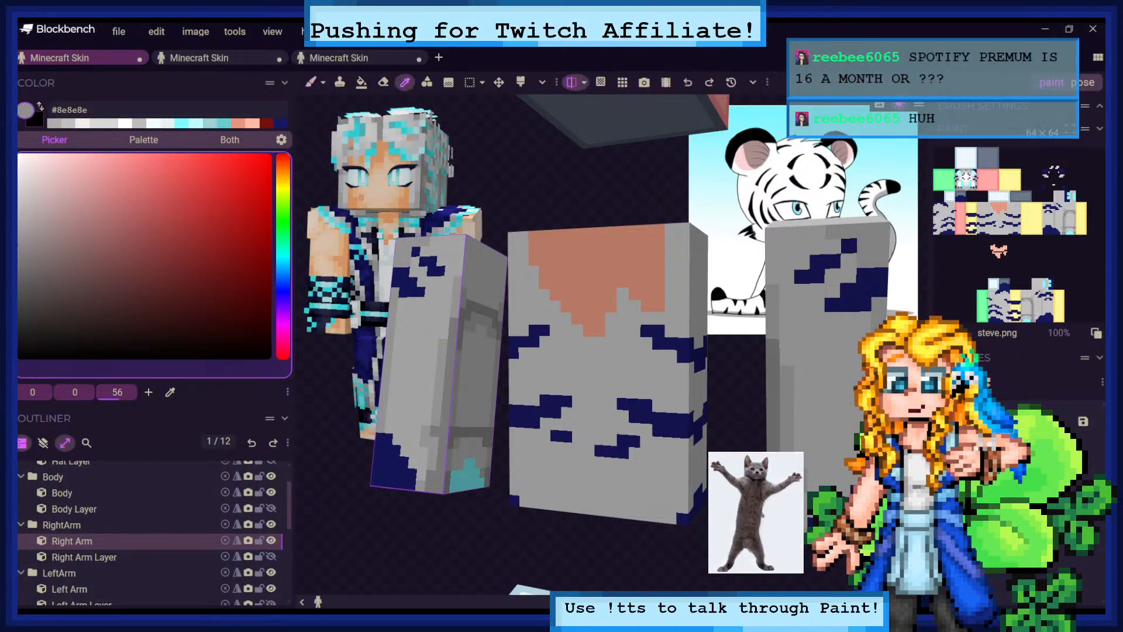
{"action": "left_click_drag", "start_coordinate": [478, 325], "coordinate": [476, 316]}
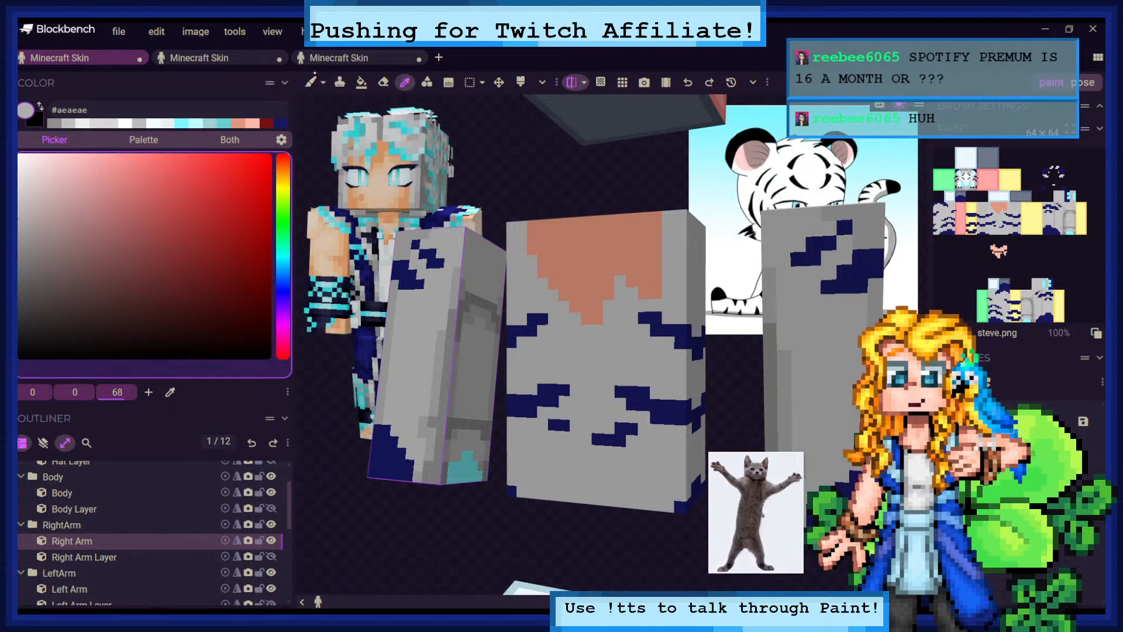
{"action": "left_click", "coordinate": [313, 83]}
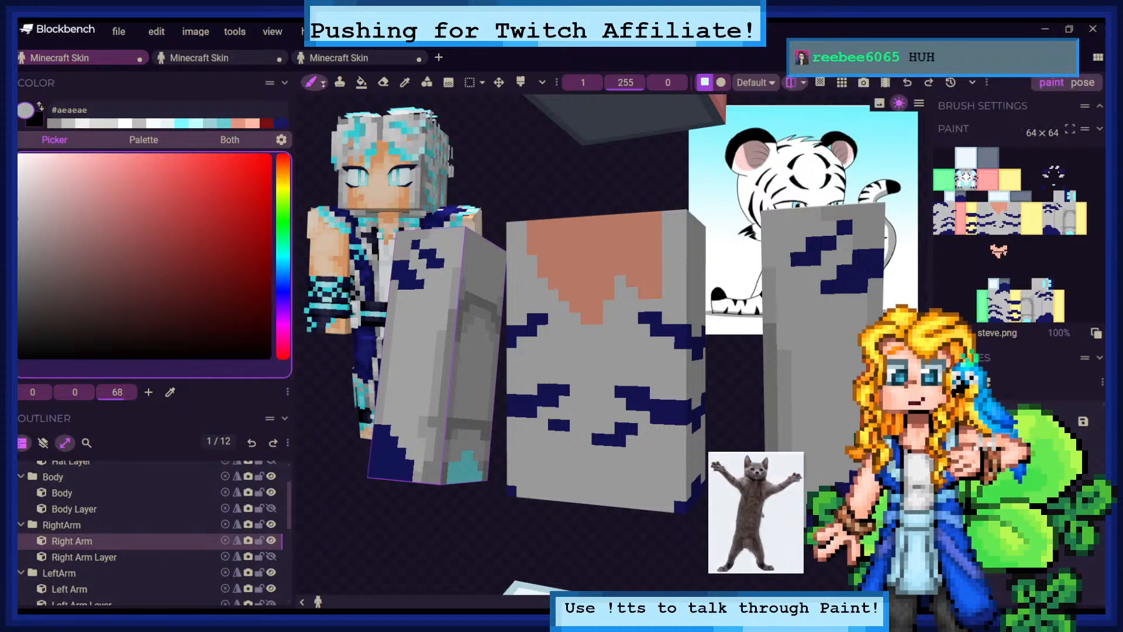
{"action": "left_click", "coordinate": [53, 124]}
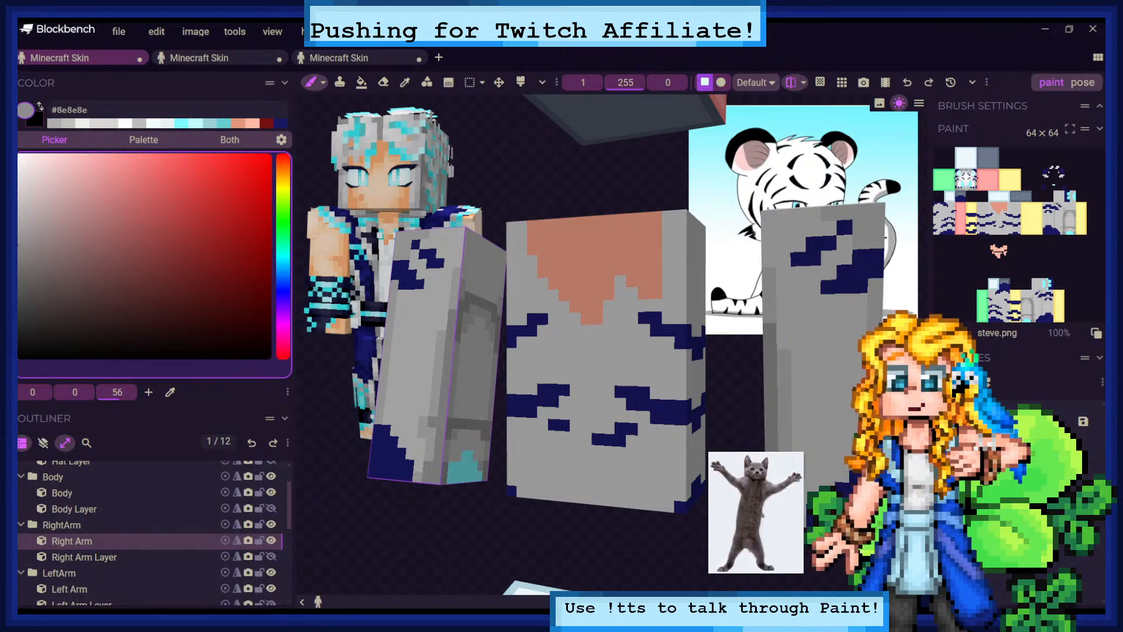
Copy the texture and turn off the exploded view to reassemble the whole tiger model
{"action": "left_click_drag", "start_coordinate": [699, 181], "coordinate": [755, 174]}
{"action": "left_click_drag", "start_coordinate": [572, 158], "coordinate": [540, 178]}
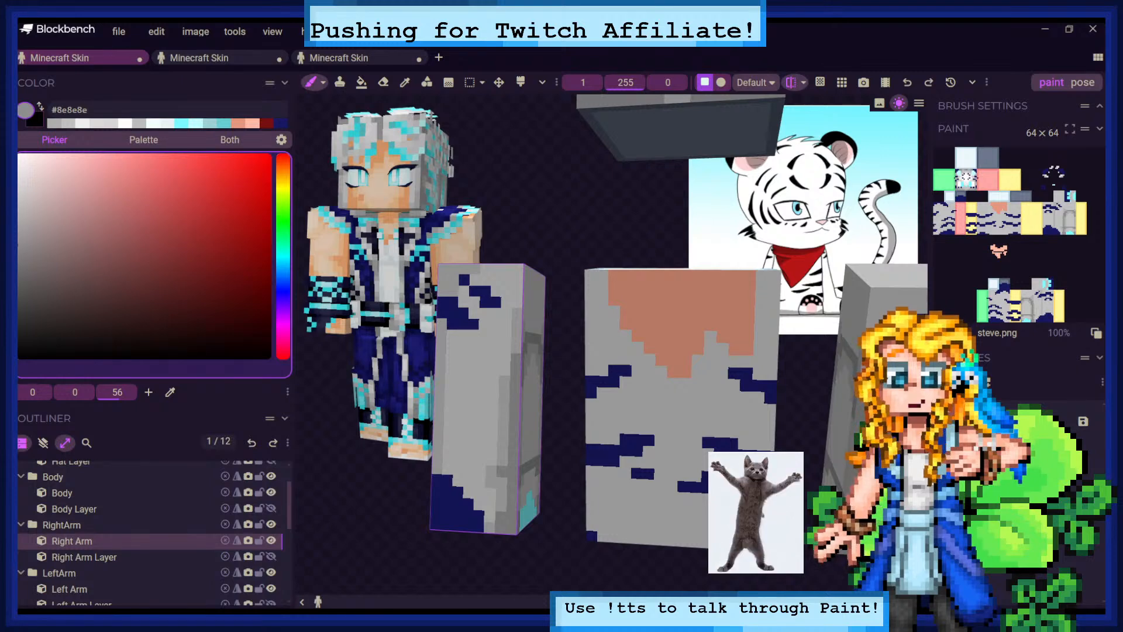
{"action": "scroll", "coordinate": [643, 351], "scroll_direction": "down", "scroll_amount": 5}
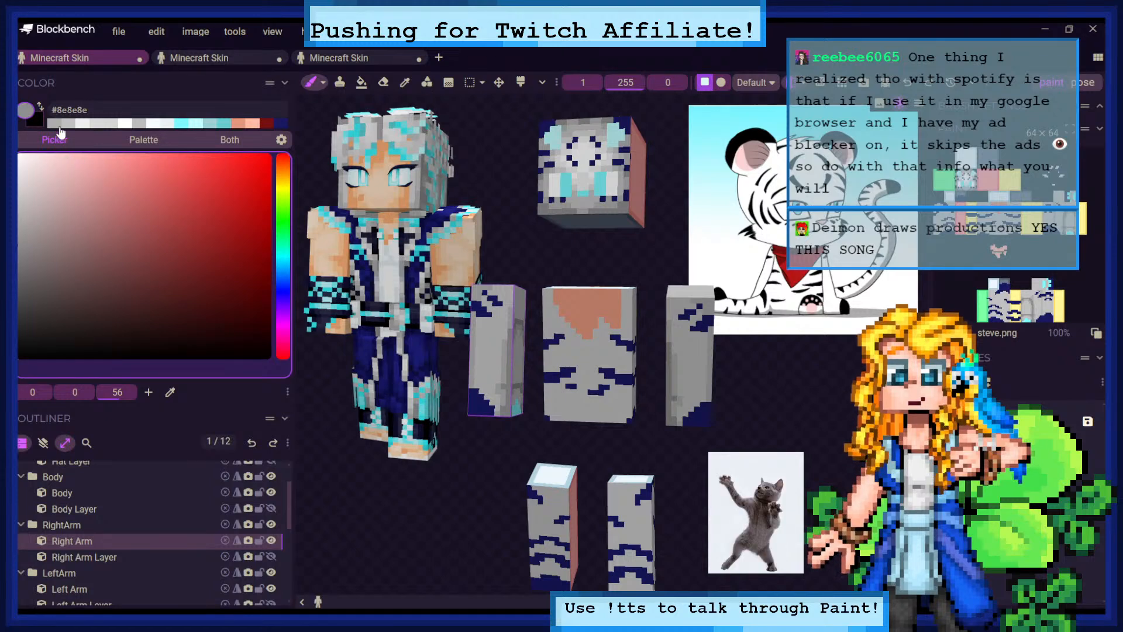
{"action": "key", "text": "ctrl+c"}
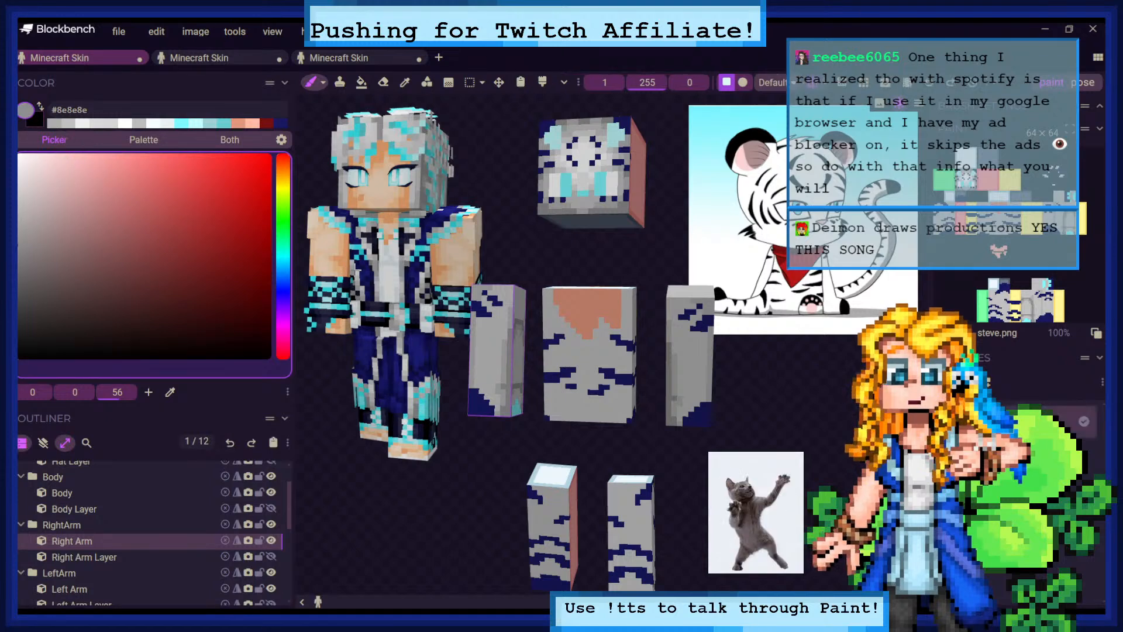
{"action": "left_click", "coordinate": [65, 442]}
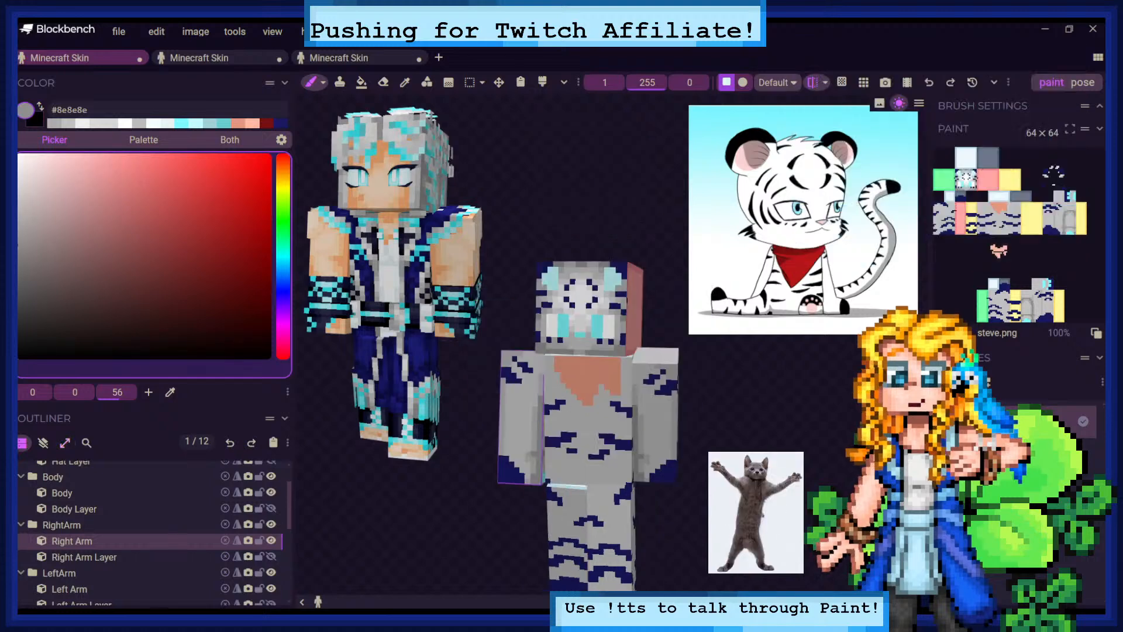